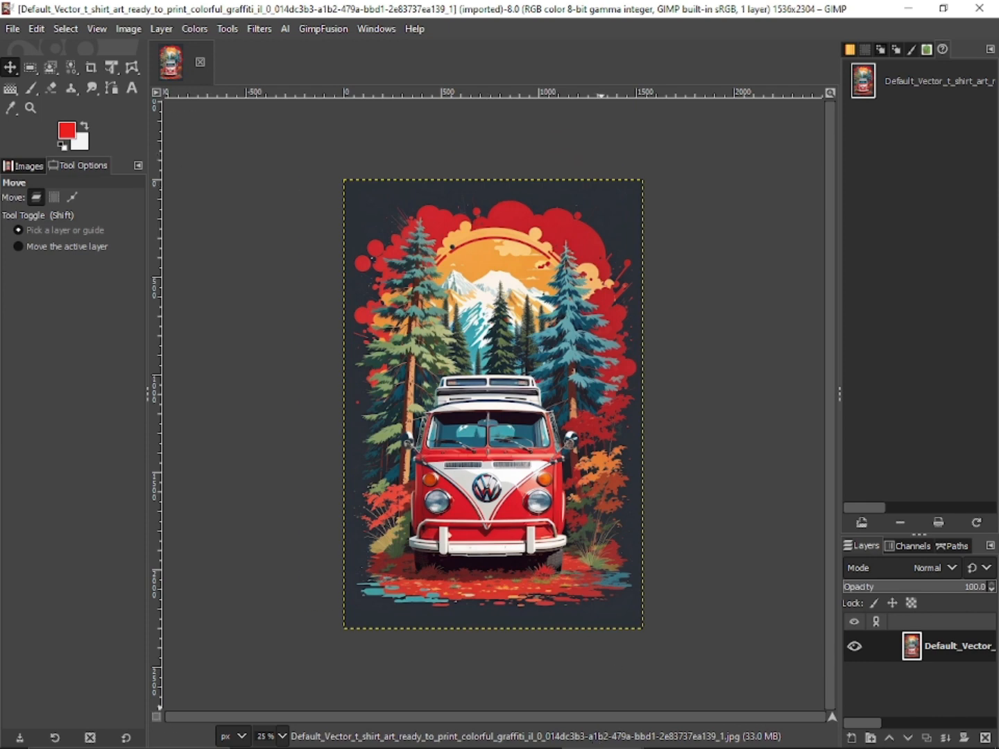
Switch to the empty GIMP window and undock and close its Tool Options and Images dialogs
{"action": "mouse_move", "coordinate": [611, 737]}
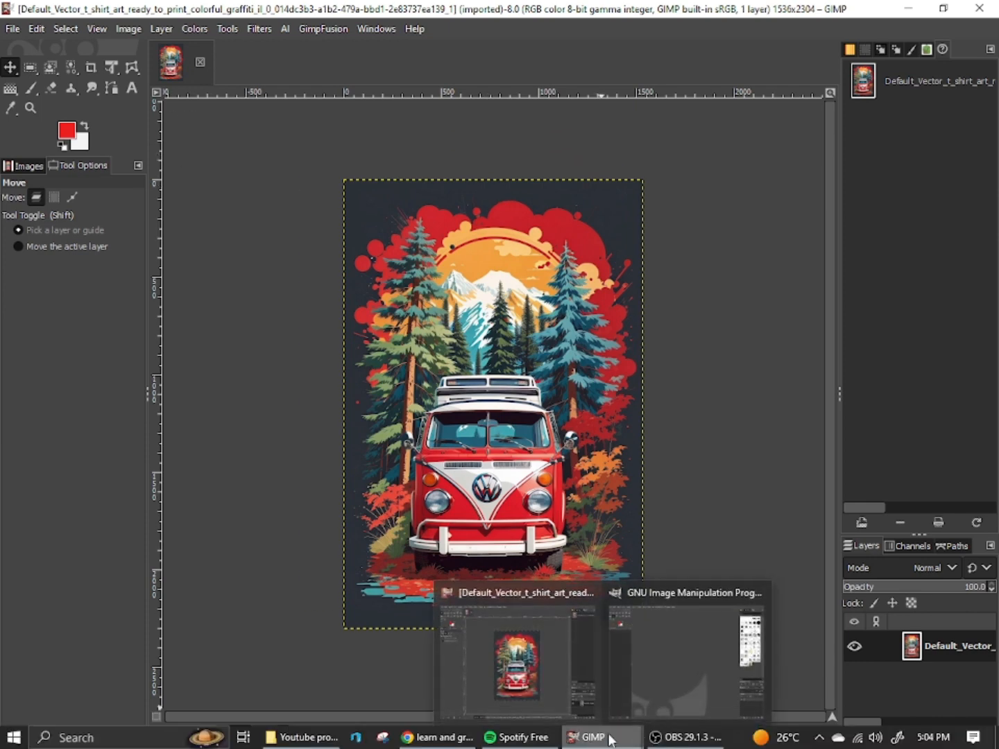
{"action": "left_click", "coordinate": [667, 666]}
{"action": "left_click_drag", "start_coordinate": [149, 211], "coordinate": [555, 326]}
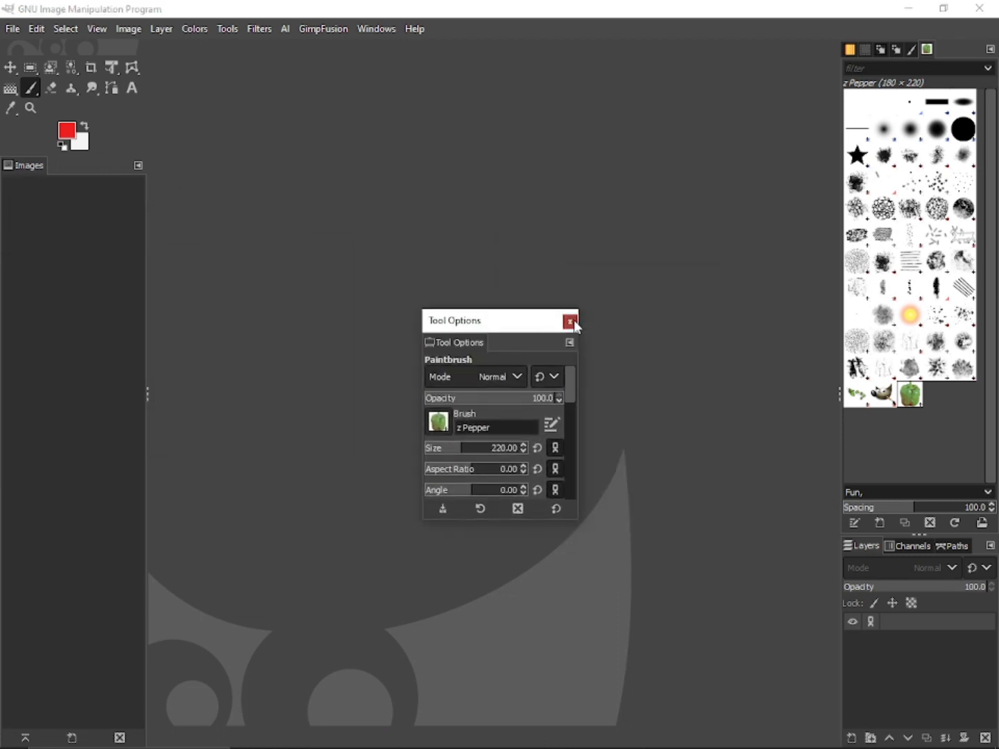
{"action": "left_click", "coordinate": [571, 321]}
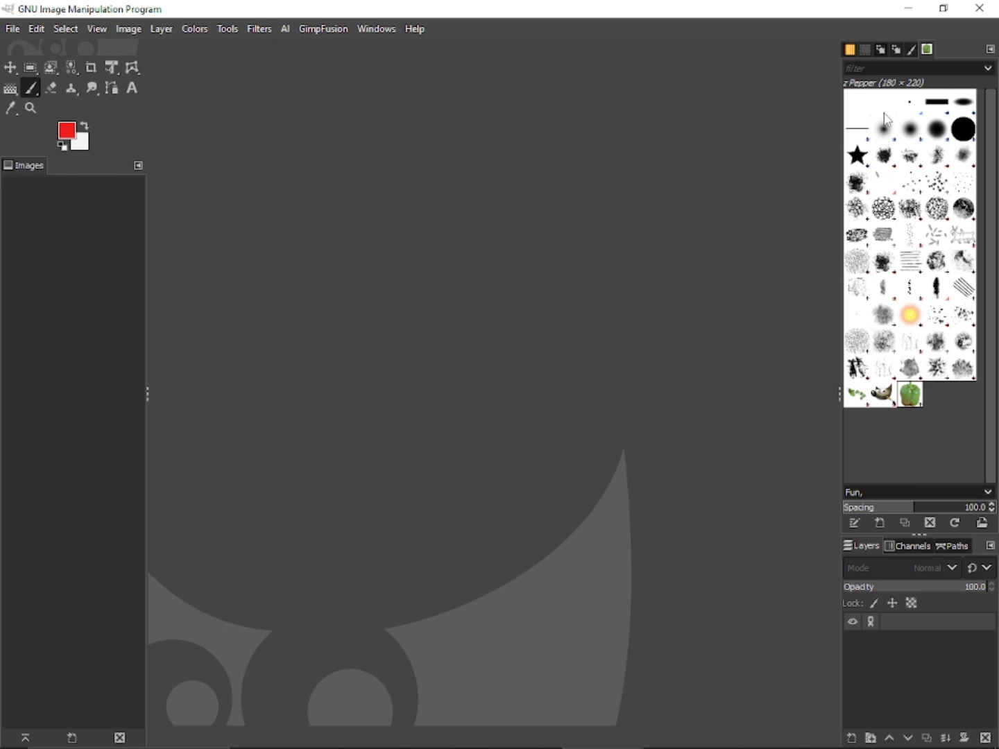
{"action": "left_click", "coordinate": [955, 69]}
{"action": "left_click_drag", "start_coordinate": [37, 168], "coordinate": [55, 250]}
{"action": "left_click", "coordinate": [152, 164]}
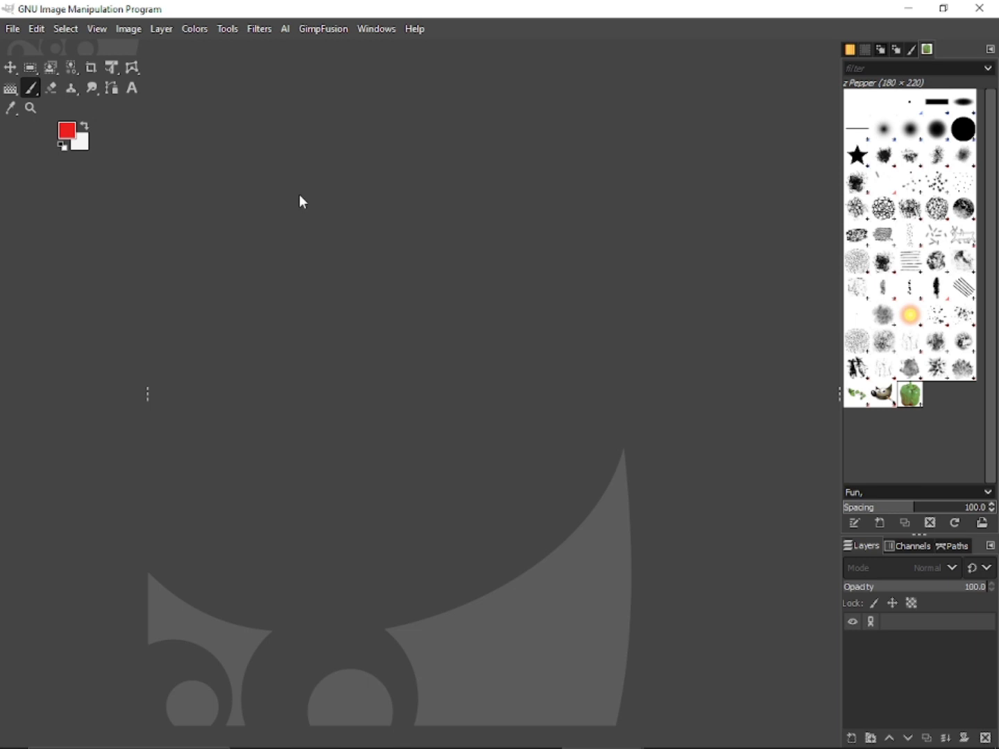
Create a new blank 1920 × 1080 px image at 300 ppi in RGB color
{"action": "left_click", "coordinate": [14, 29]}
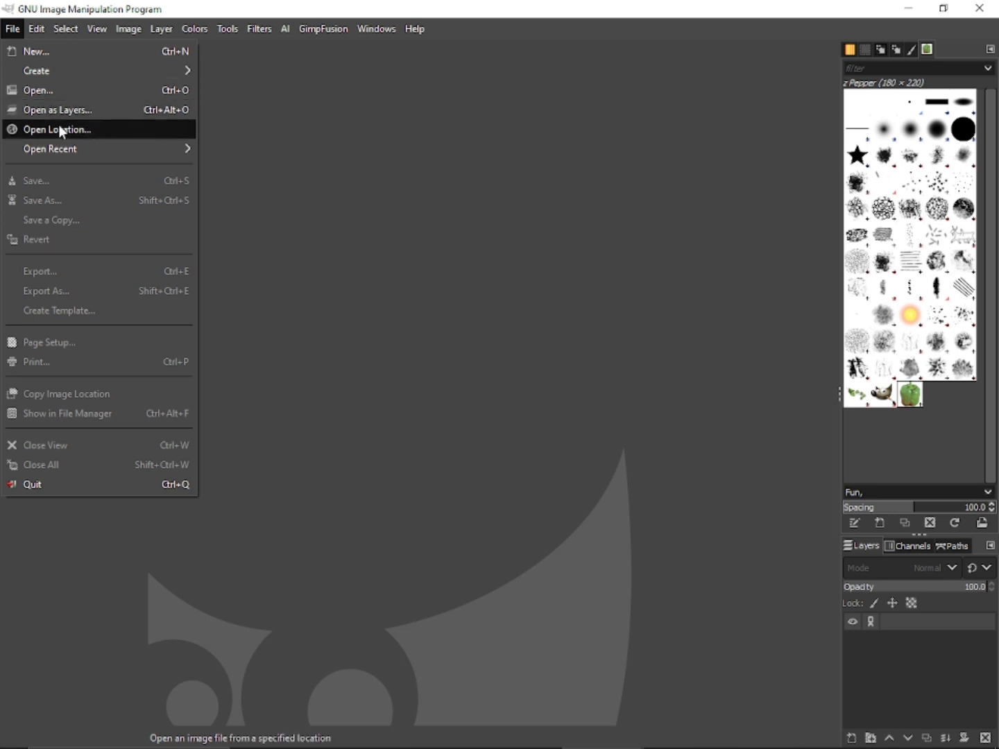
{"action": "mouse_move", "coordinate": [77, 153]}
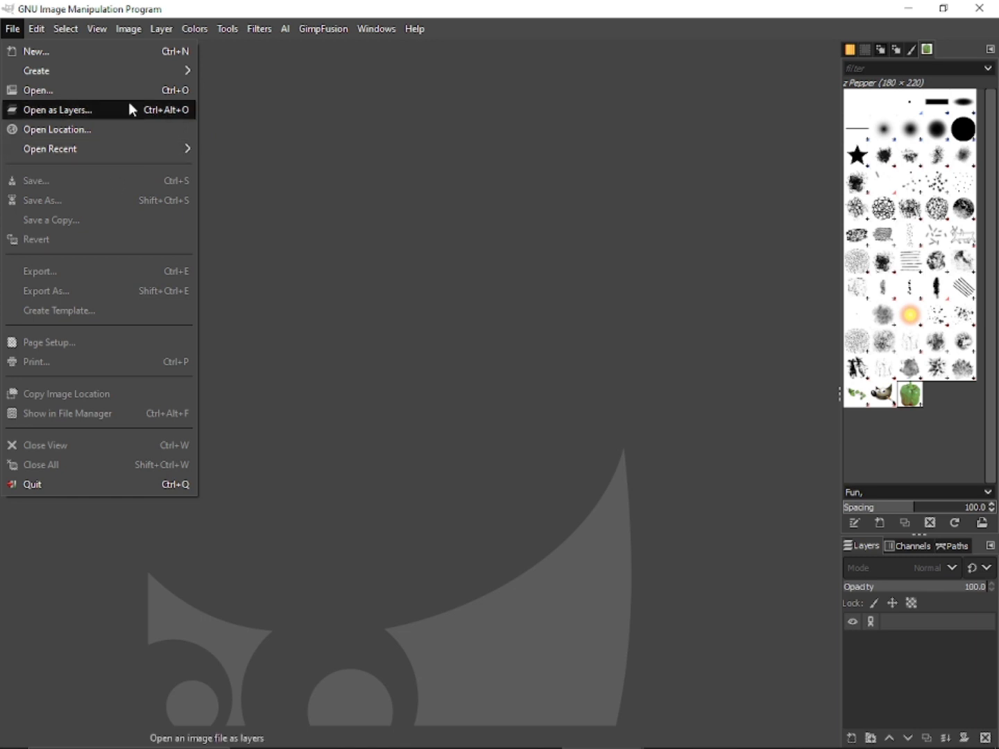
{"action": "mouse_move", "coordinate": [130, 144]}
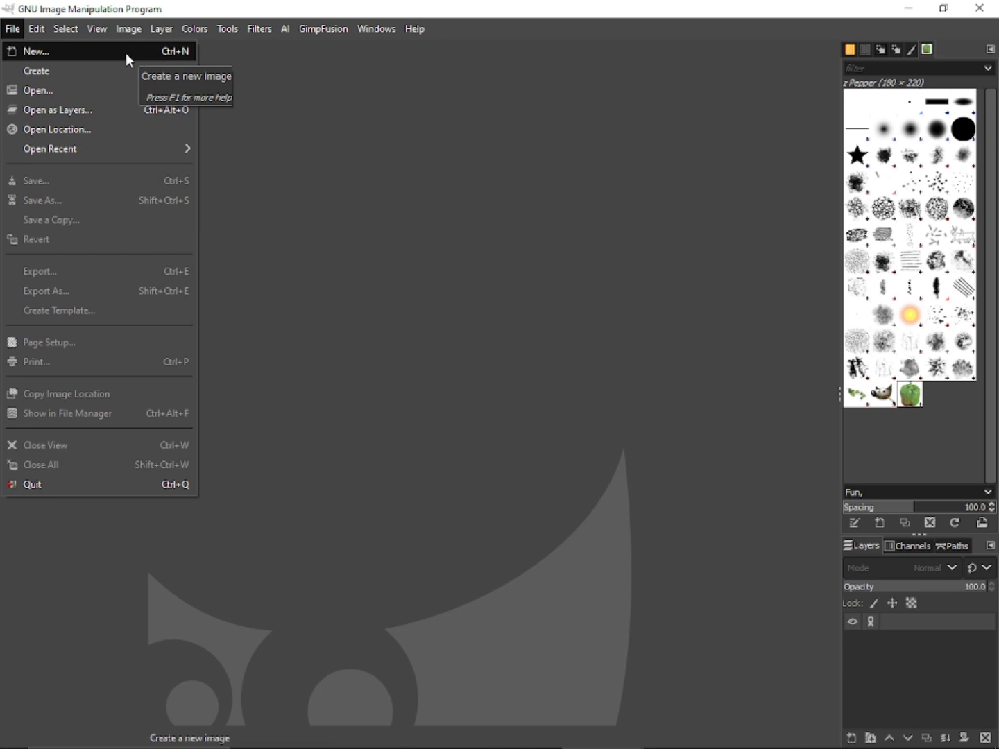
{"action": "left_click", "coordinate": [126, 53]}
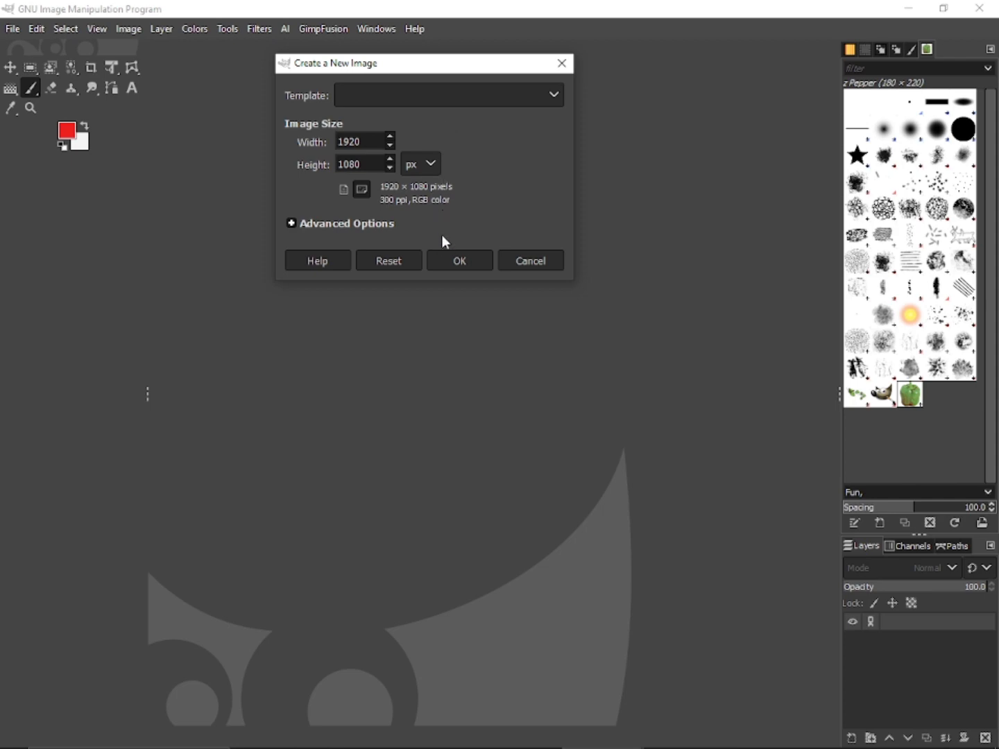
{"action": "left_click", "coordinate": [456, 262]}
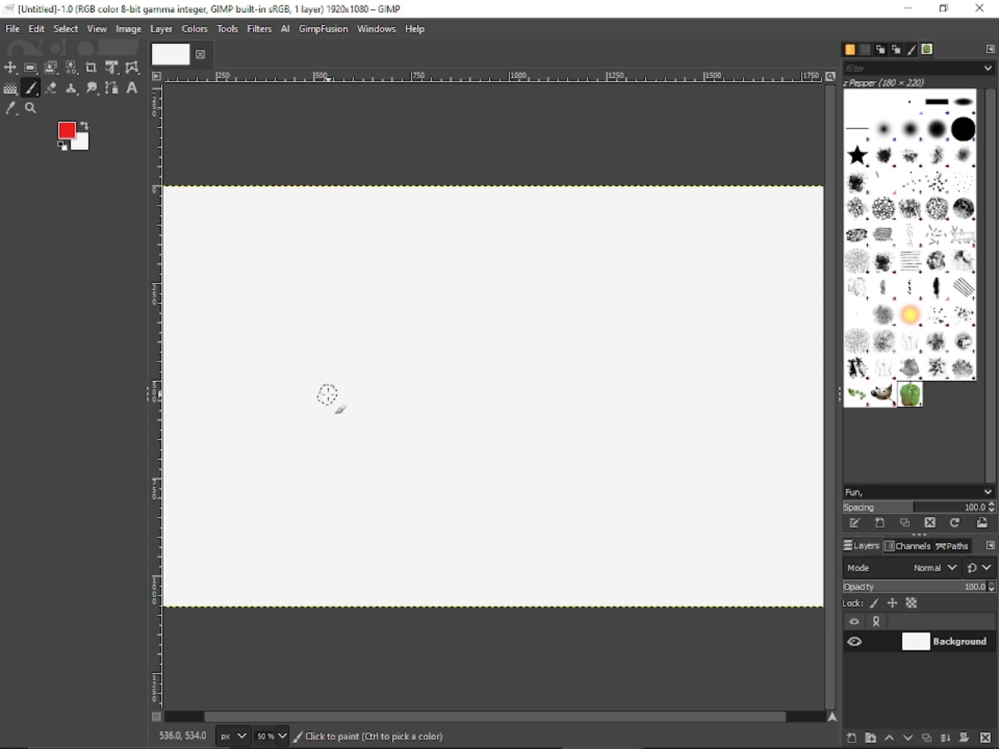
Examine the available editing commands, the paint dynamics list and its mapping matrix, and the Selection Editor
{"action": "left_click", "coordinate": [14, 28]}
{"action": "left_click", "coordinate": [25, 29]}
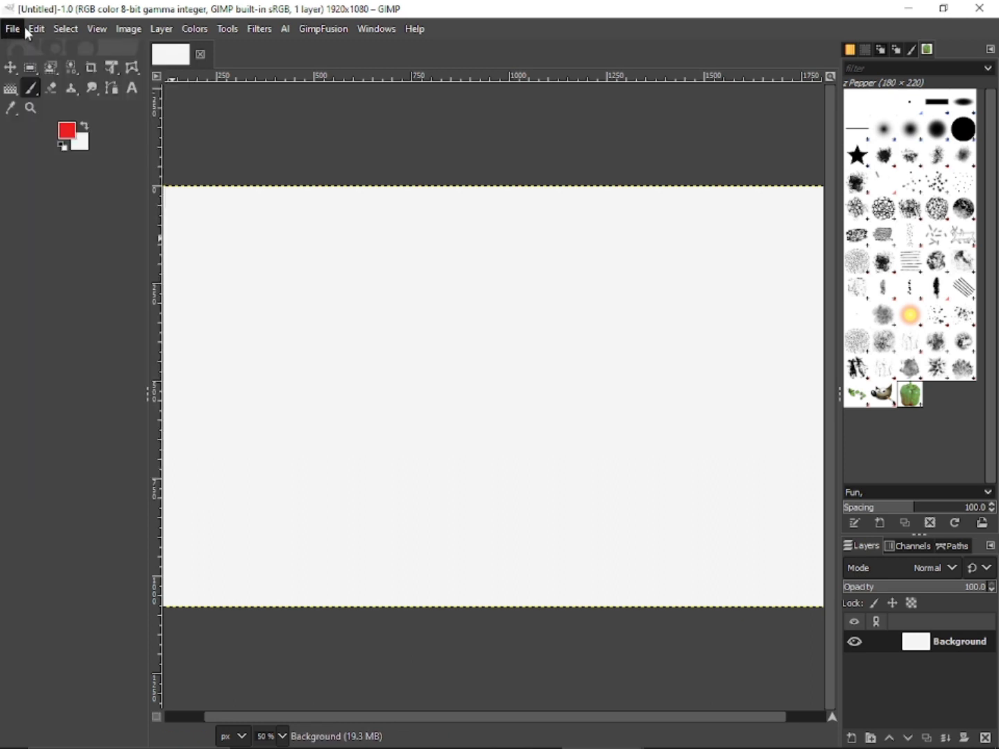
{"action": "left_click", "coordinate": [27, 31]}
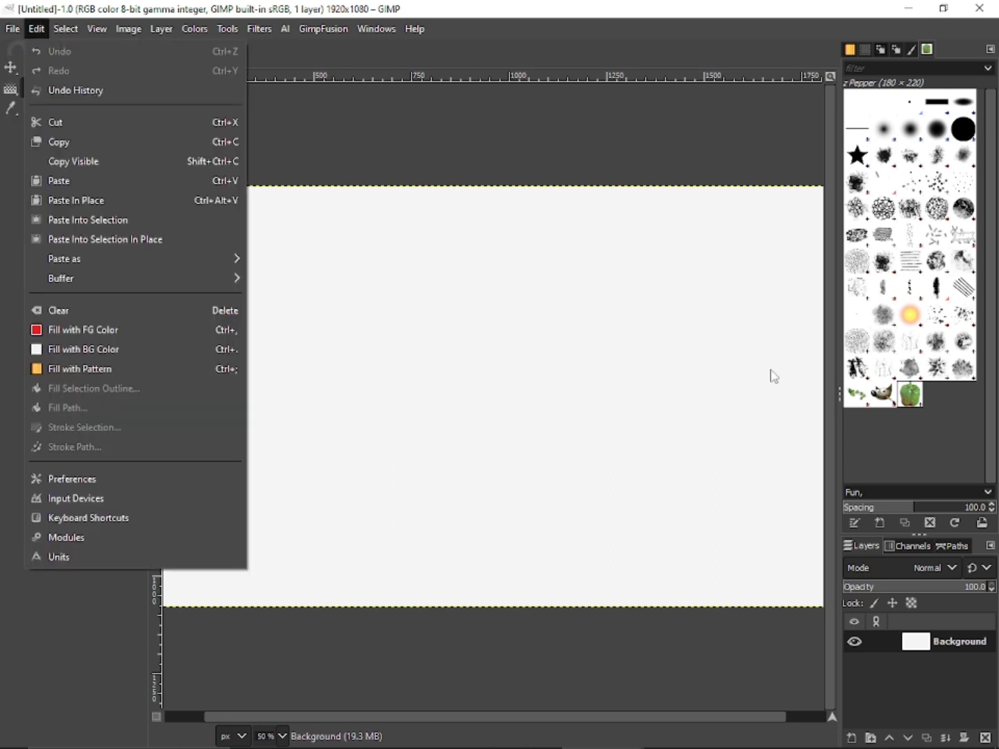
{"action": "left_click", "coordinate": [903, 170]}
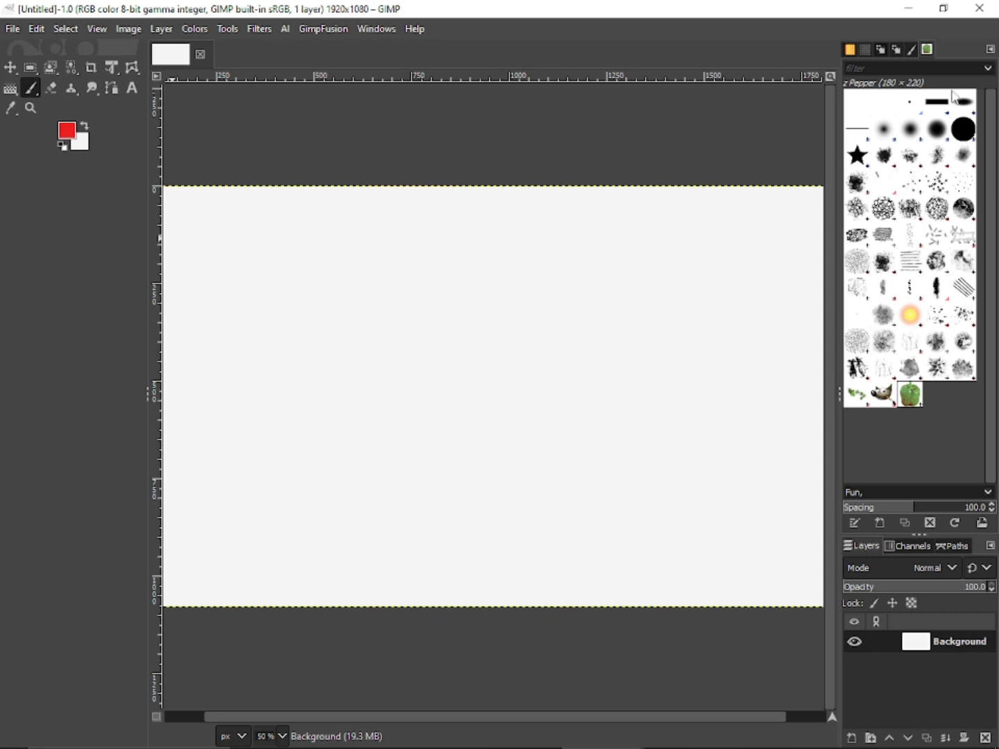
{"action": "left_click", "coordinate": [913, 53]}
{"action": "left_click", "coordinate": [895, 52]}
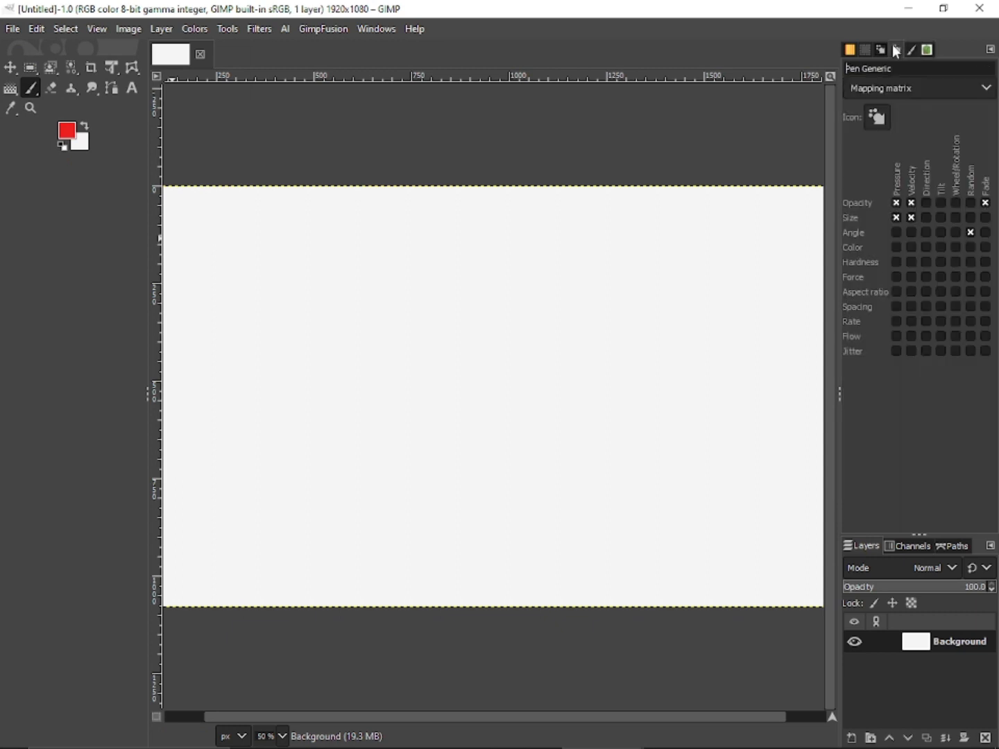
{"action": "left_click", "coordinate": [881, 51]}
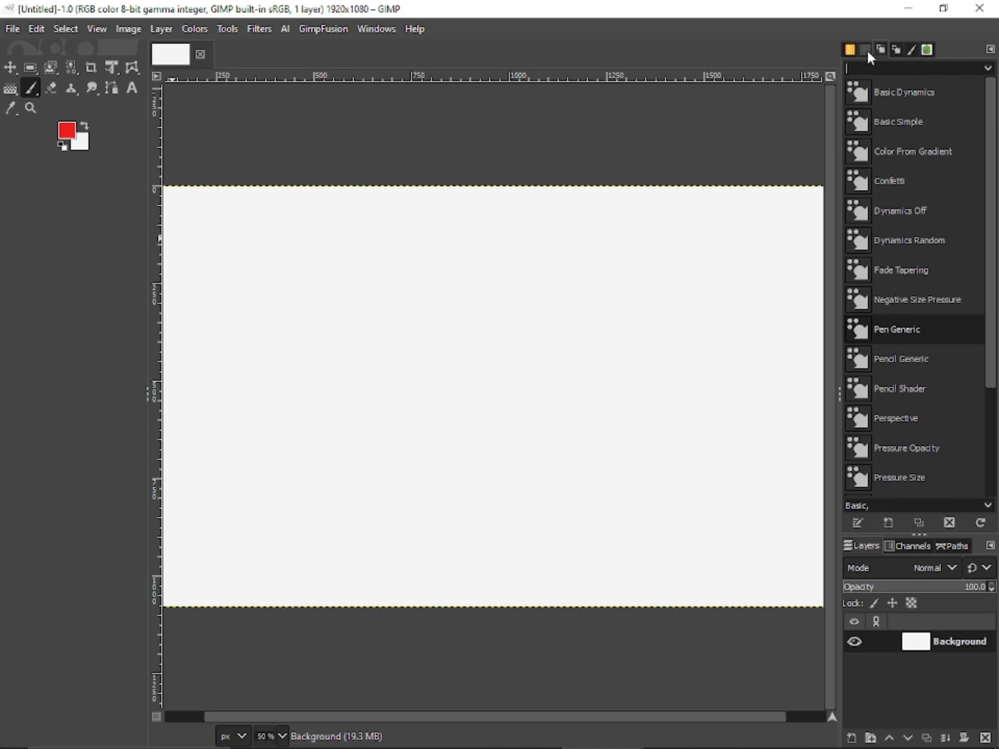
{"action": "left_click", "coordinate": [866, 51]}
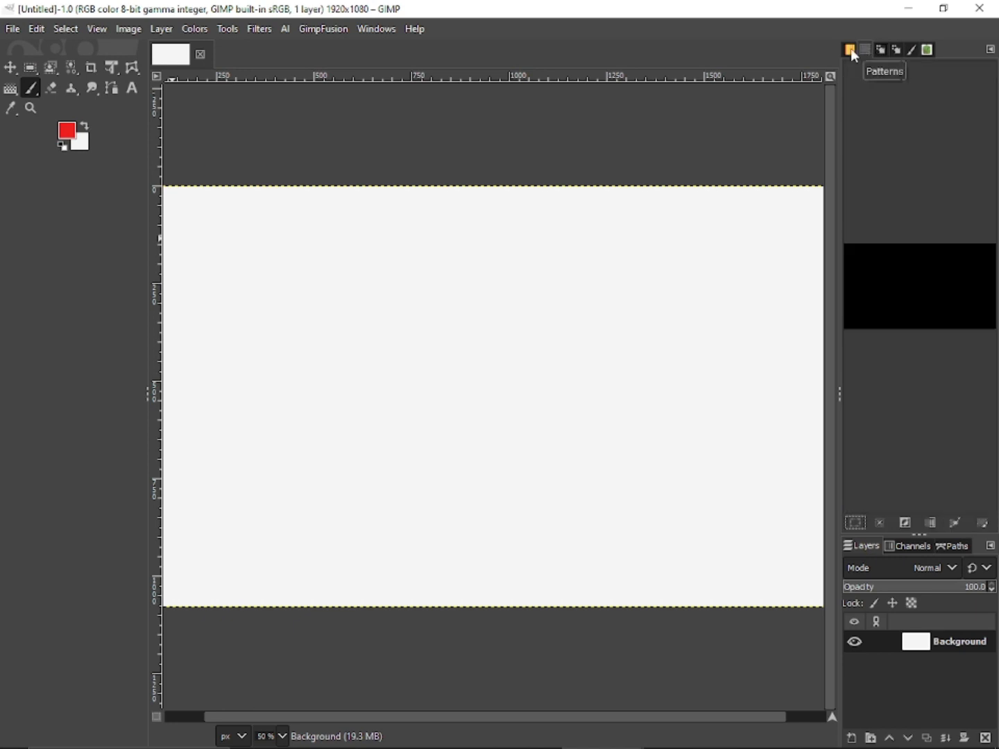
{"action": "left_click", "coordinate": [941, 682]}
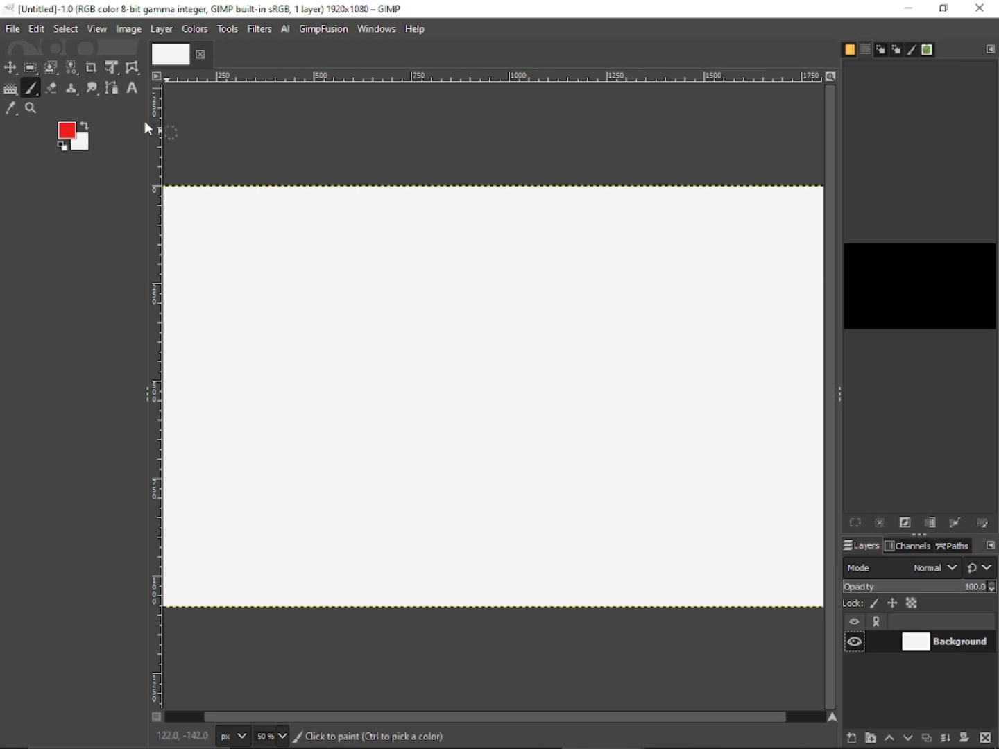
{"action": "left_click", "coordinate": [16, 70]}
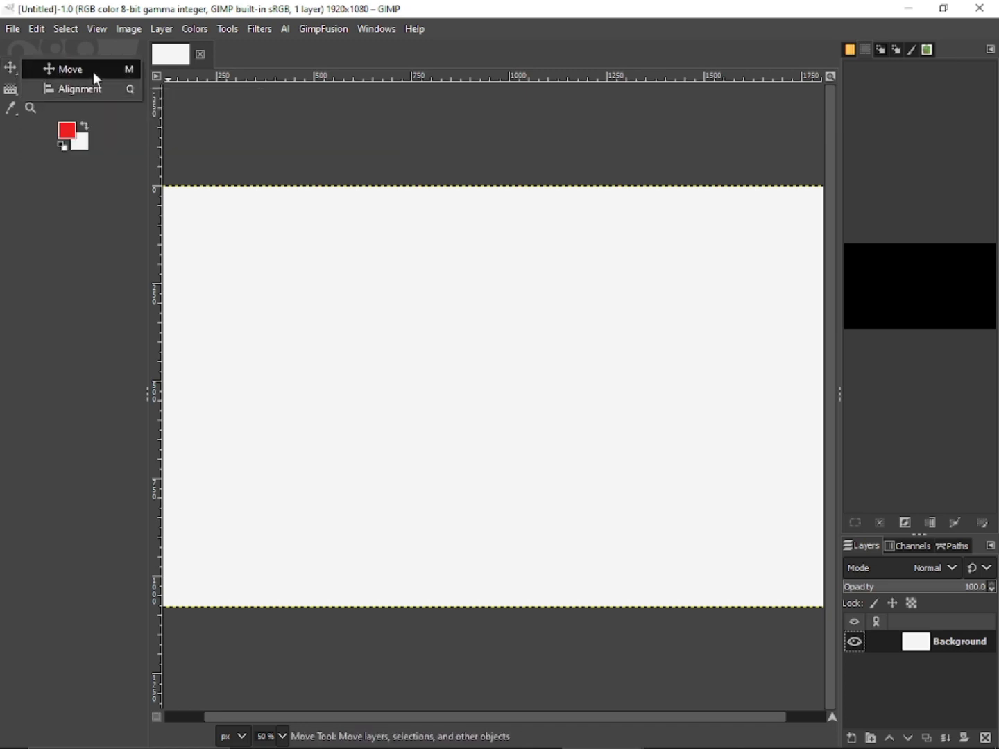
{"action": "left_click", "coordinate": [14, 68]}
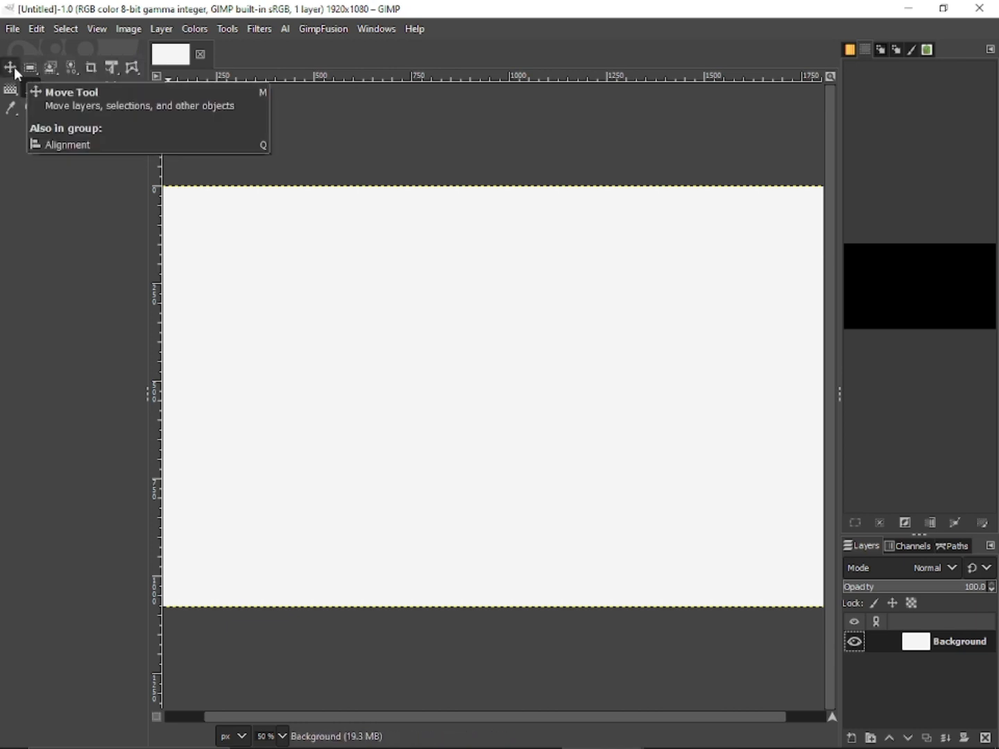
{"action": "left_click", "coordinate": [15, 66]}
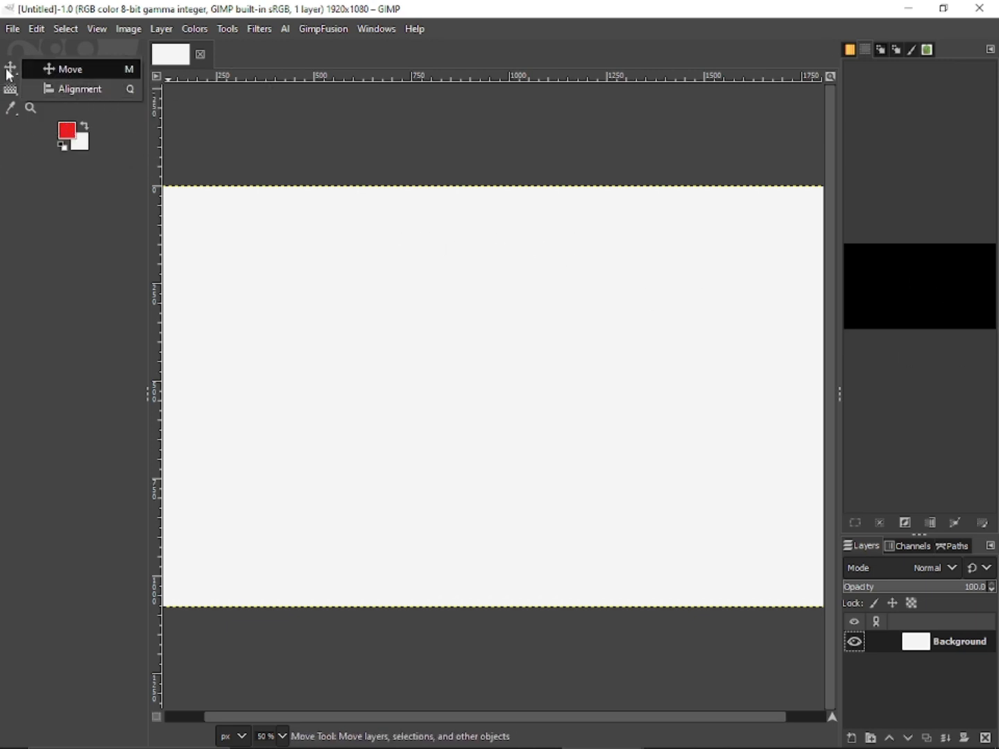
{"action": "left_click", "coordinate": [65, 277]}
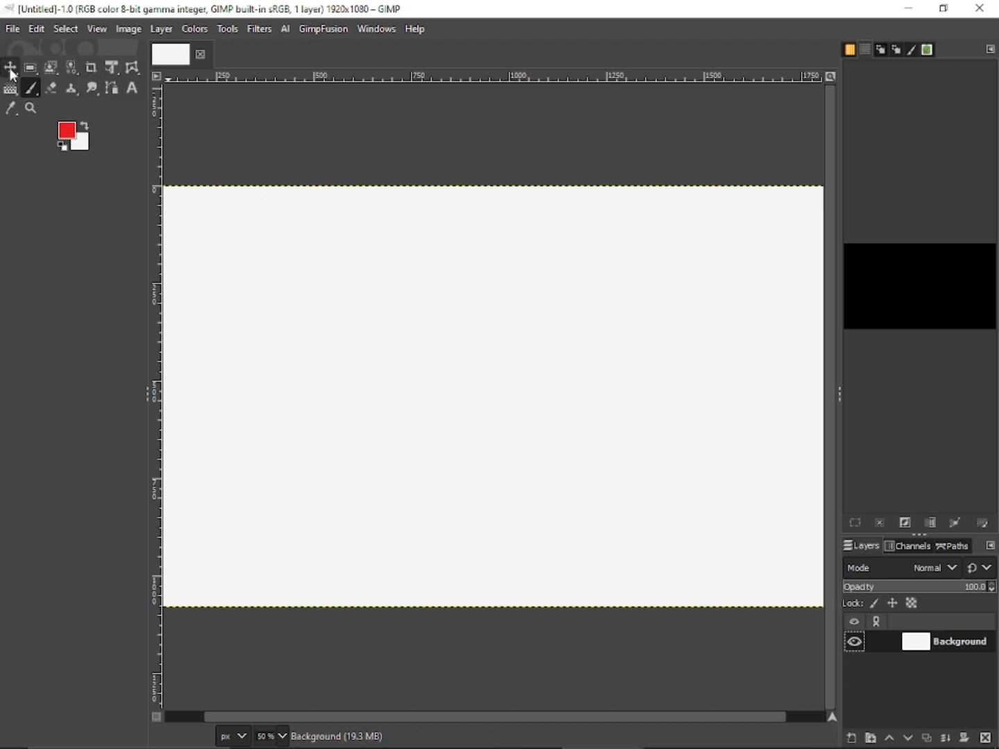
{"action": "mouse_move", "coordinate": [13, 73]}
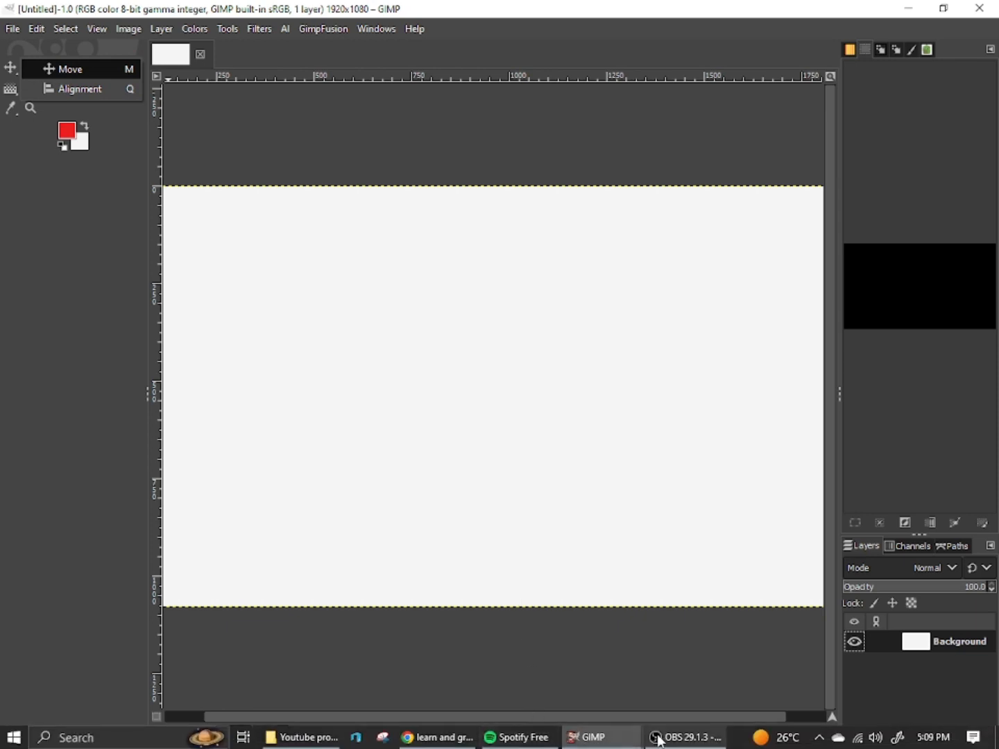
Switch to the window with the red van T-shirt artwork and copy the artwork
{"action": "mouse_move", "coordinate": [595, 740]}
{"action": "left_click", "coordinate": [562, 687]}
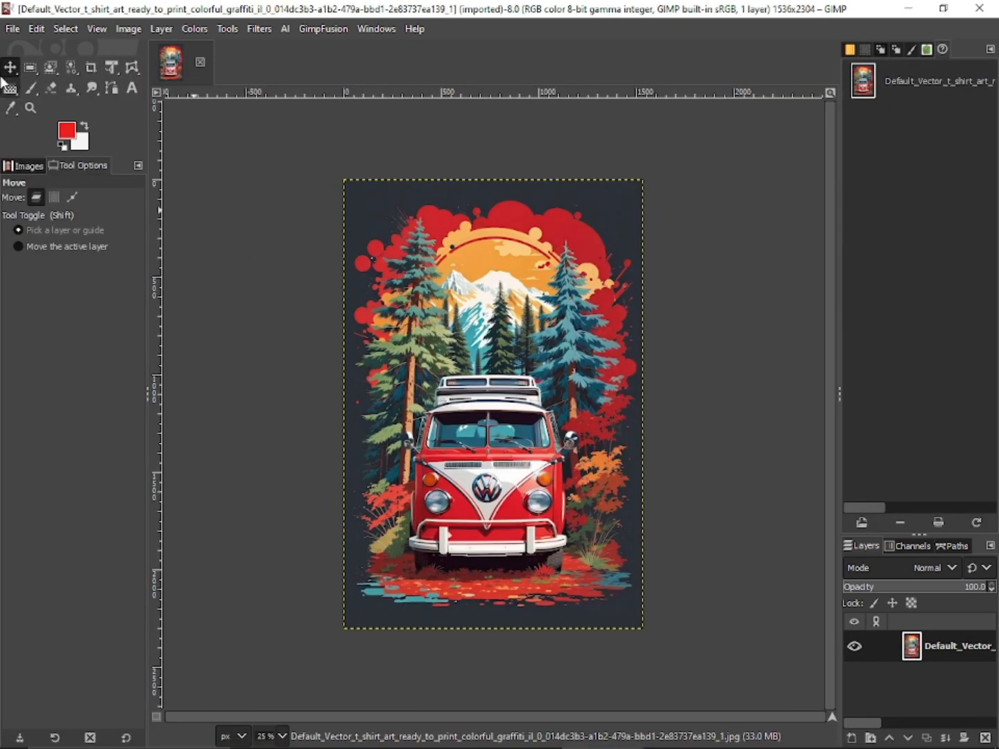
{"action": "left_click", "coordinate": [413, 300]}
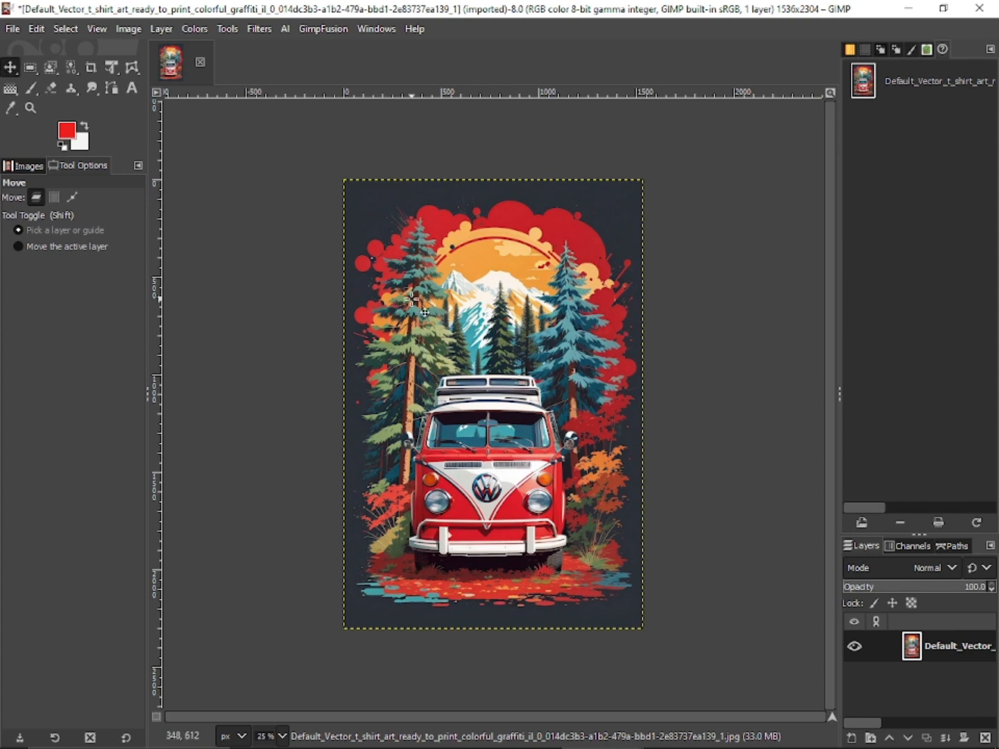
{"action": "key", "text": "shift+c"}
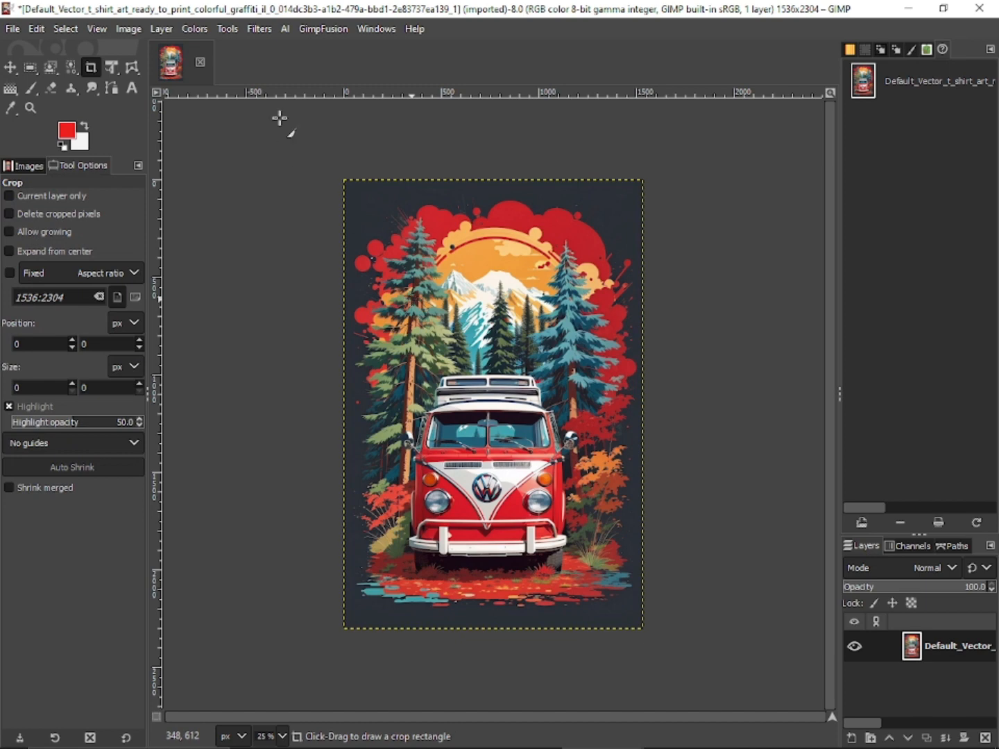
{"action": "key", "text": "ctrl+c"}
Return to the blank 1920 × 1080 image and paste the copied van artwork as a floating selection
{"action": "mouse_move", "coordinate": [667, 745]}
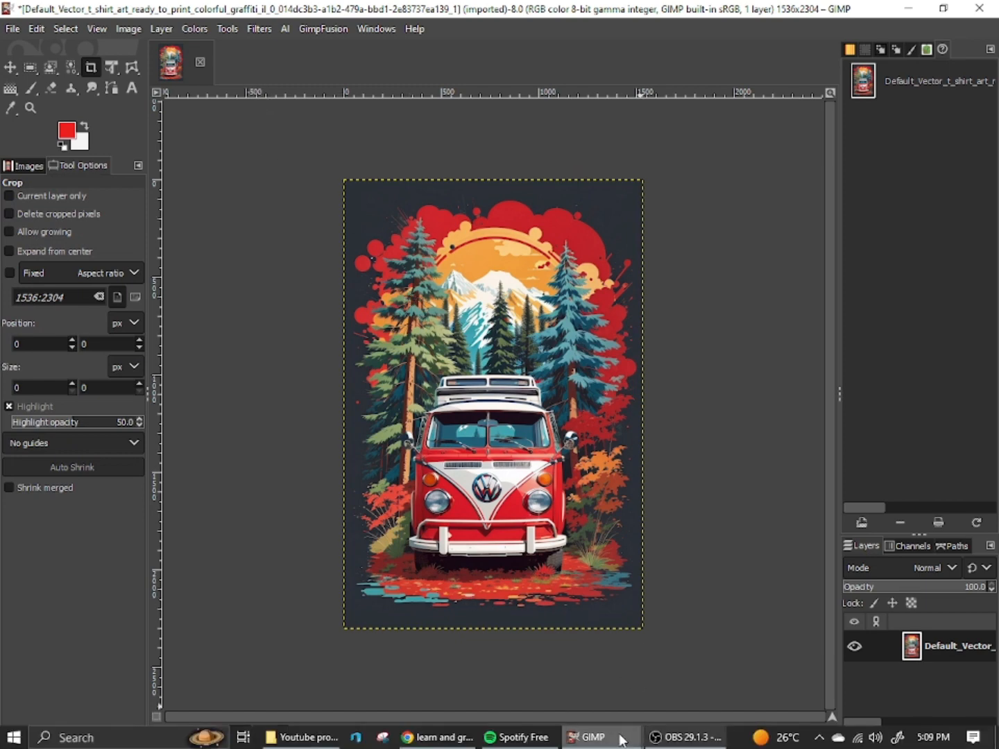
{"action": "mouse_move", "coordinate": [610, 740]}
{"action": "left_click", "coordinate": [646, 671]}
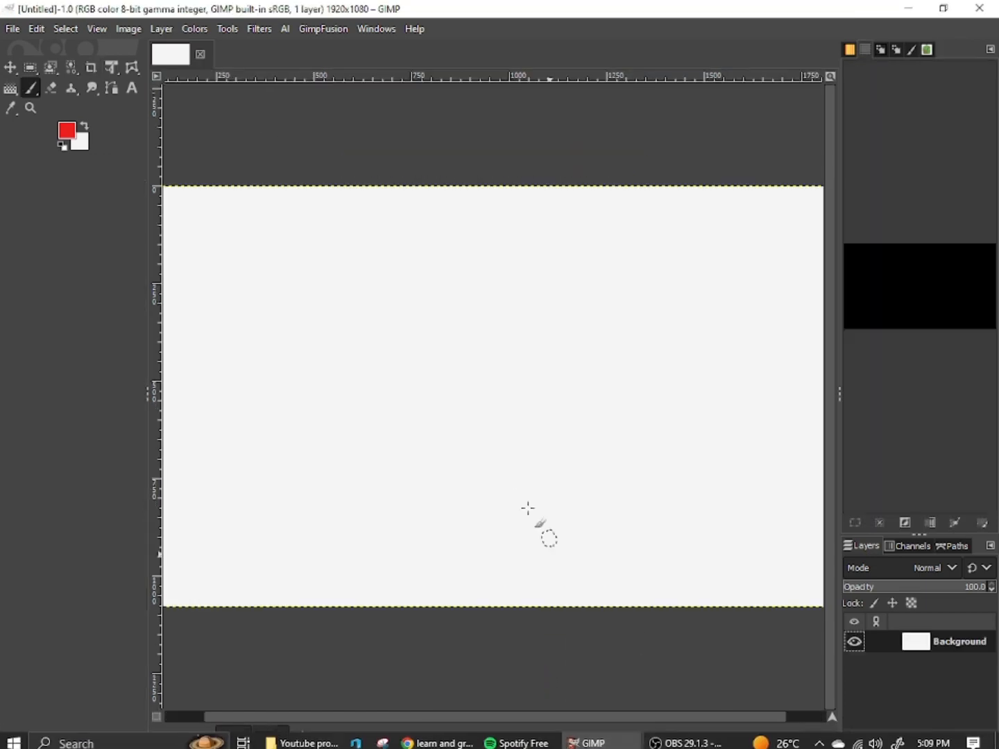
{"action": "key", "text": "ctrl+v"}
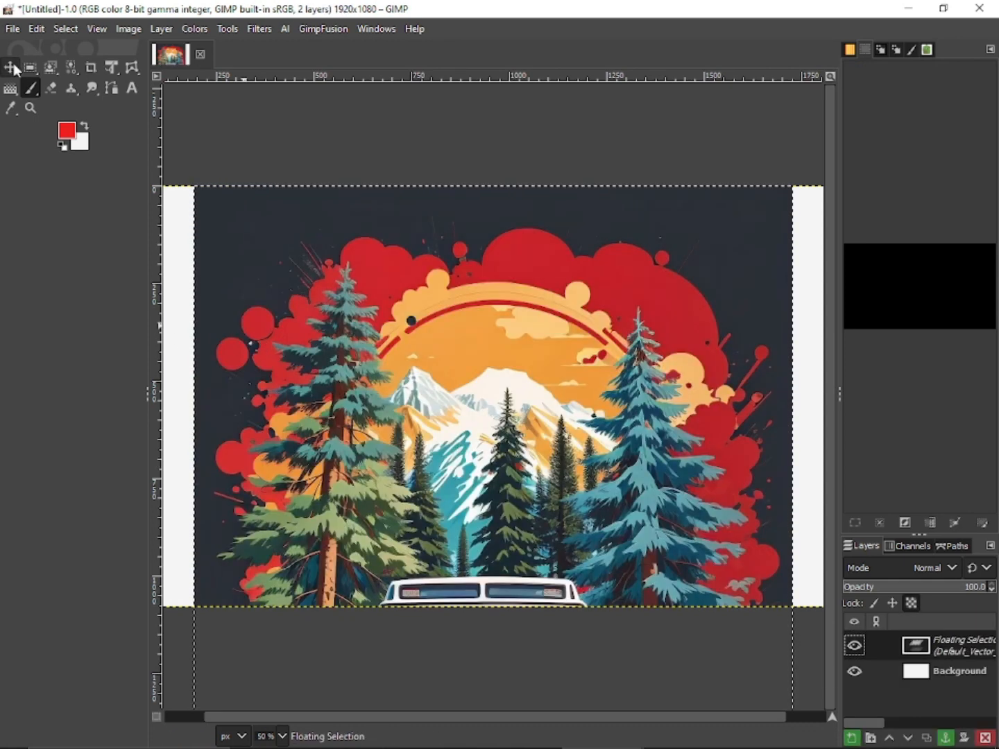
Use the Move tool to reposition the pasted artwork slightly to the right and down, leaving white canvas along its left and upper edges
{"action": "left_click", "coordinate": [10, 67]}
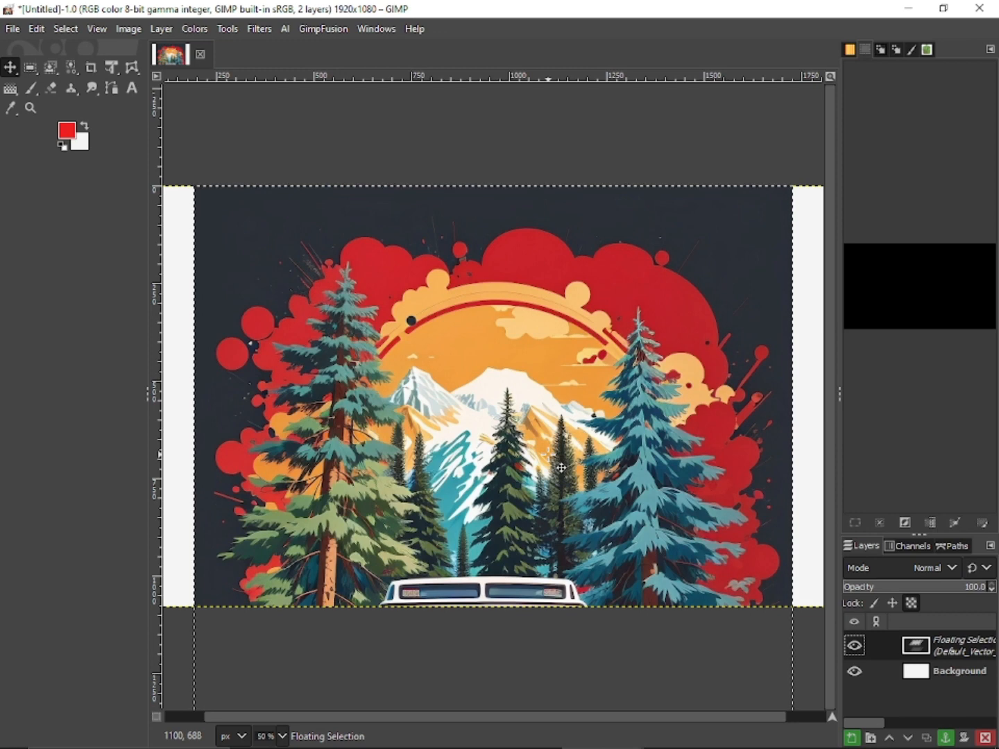
{"action": "left_click", "coordinate": [2, 66]}
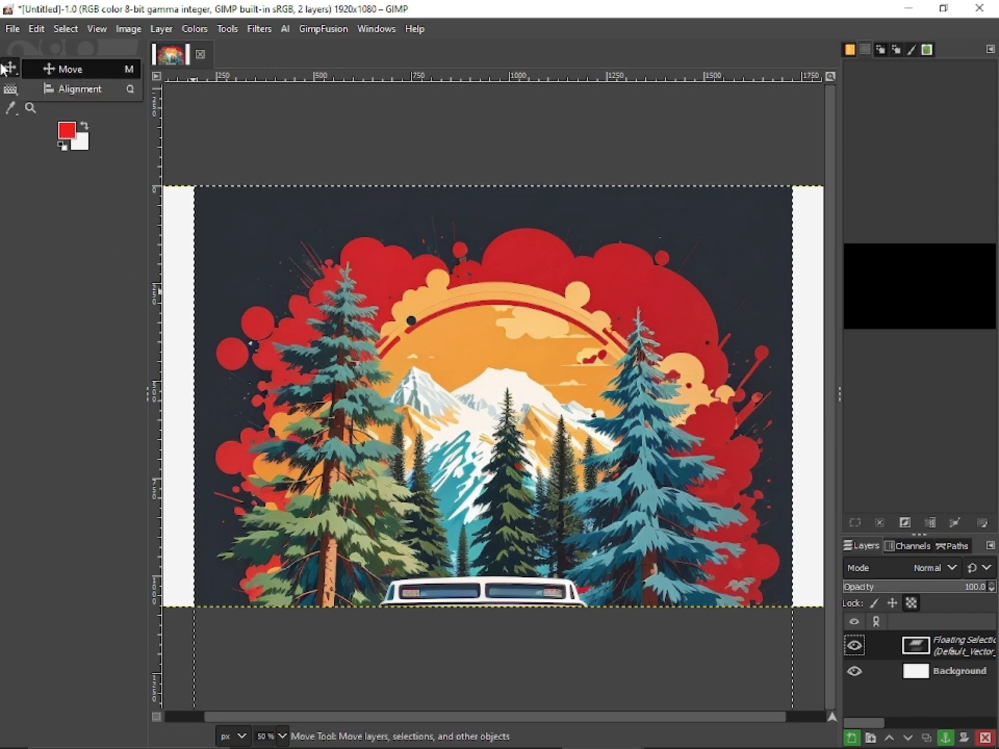
{"action": "left_click", "coordinate": [69, 70]}
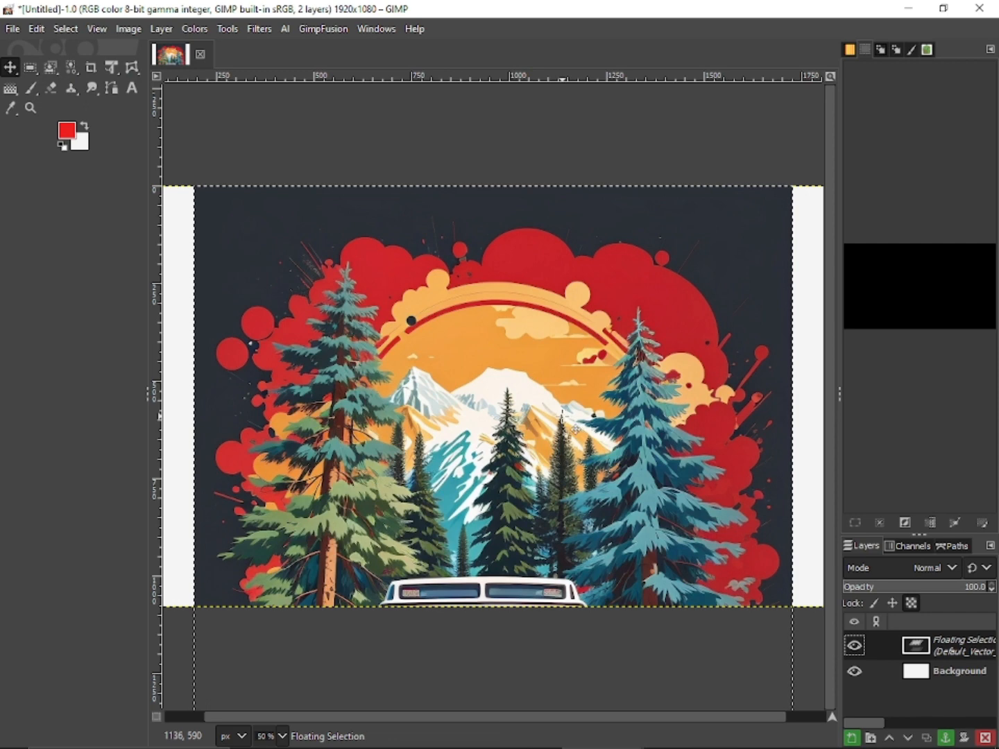
{"action": "left_click", "coordinate": [10, 66]}
{"action": "left_click", "coordinate": [65, 71]}
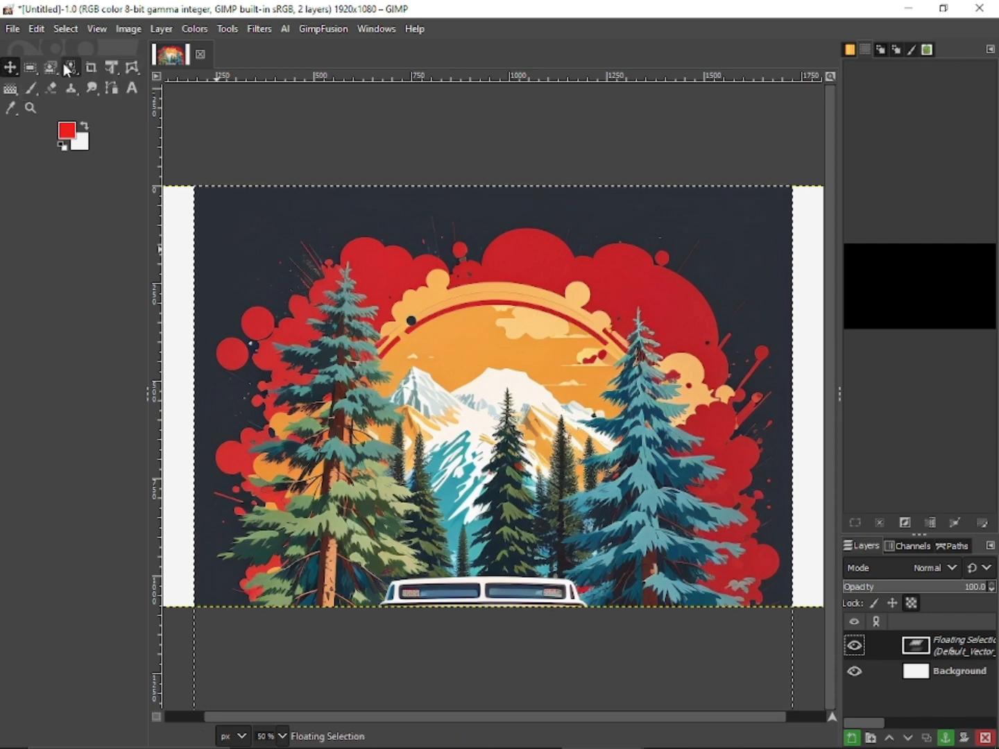
{"action": "left_click", "coordinate": [453, 371]}
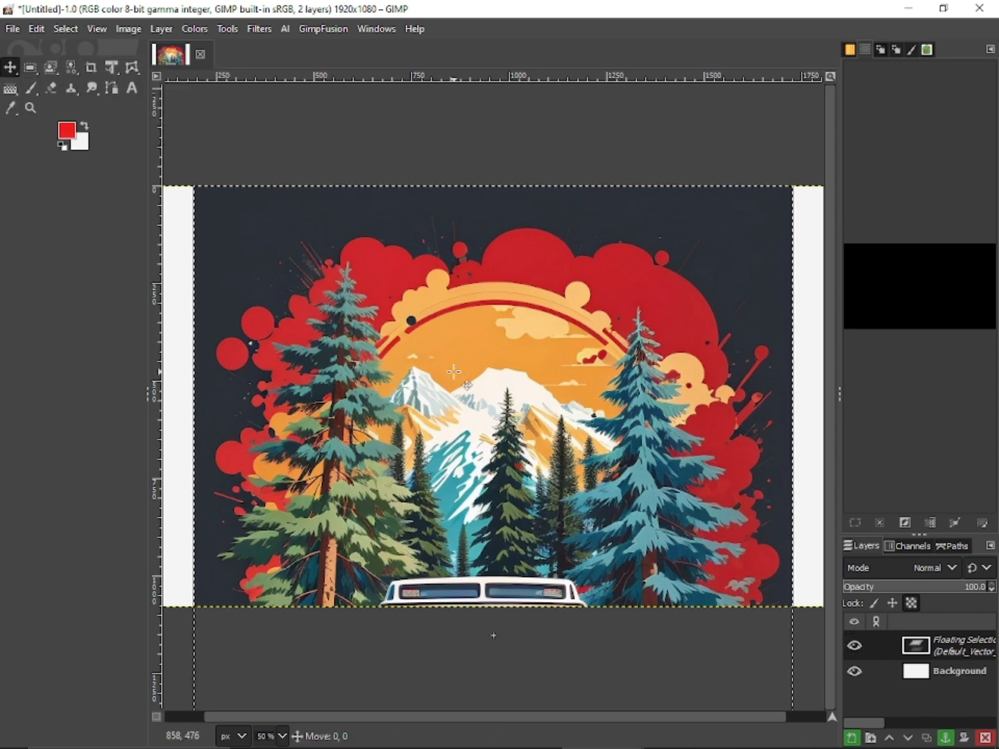
{"action": "left_click_drag", "start_coordinate": [468, 399], "coordinate": [479, 338]}
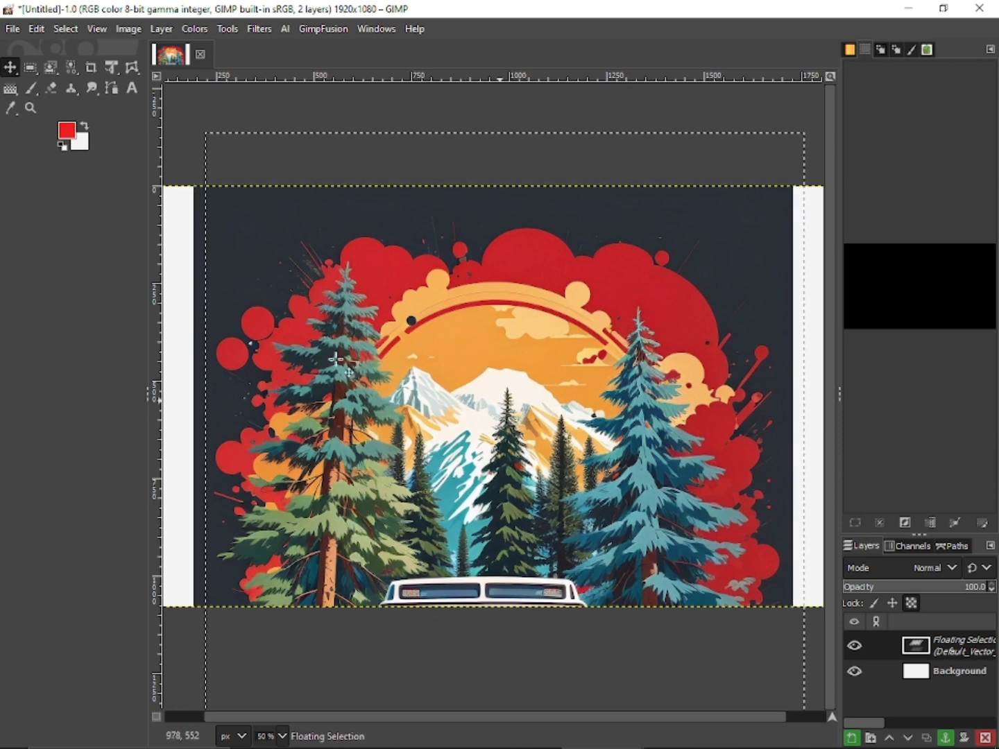
{"action": "left_click_drag", "start_coordinate": [501, 401], "coordinate": [581, 537]}
{"action": "left_click_drag", "start_coordinate": [658, 438], "coordinate": [262, 413]}
{"action": "left_click", "coordinate": [516, 432]}
{"action": "left_click_drag", "start_coordinate": [516, 432], "coordinate": [613, 400]}
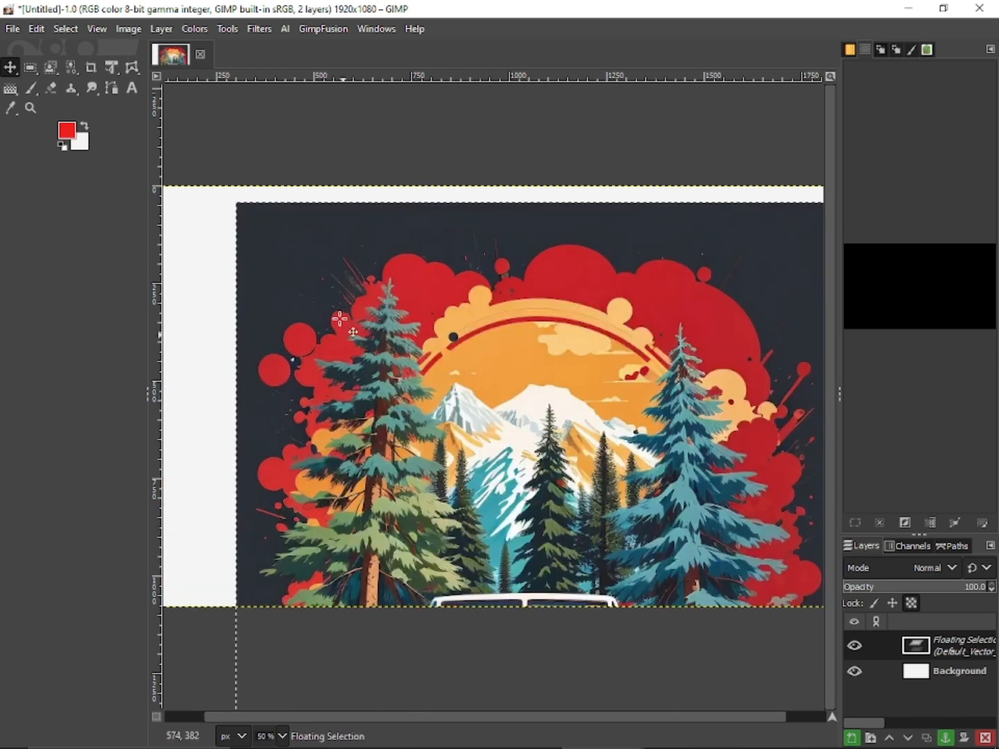
{"action": "mouse_move", "coordinate": [8, 69]}
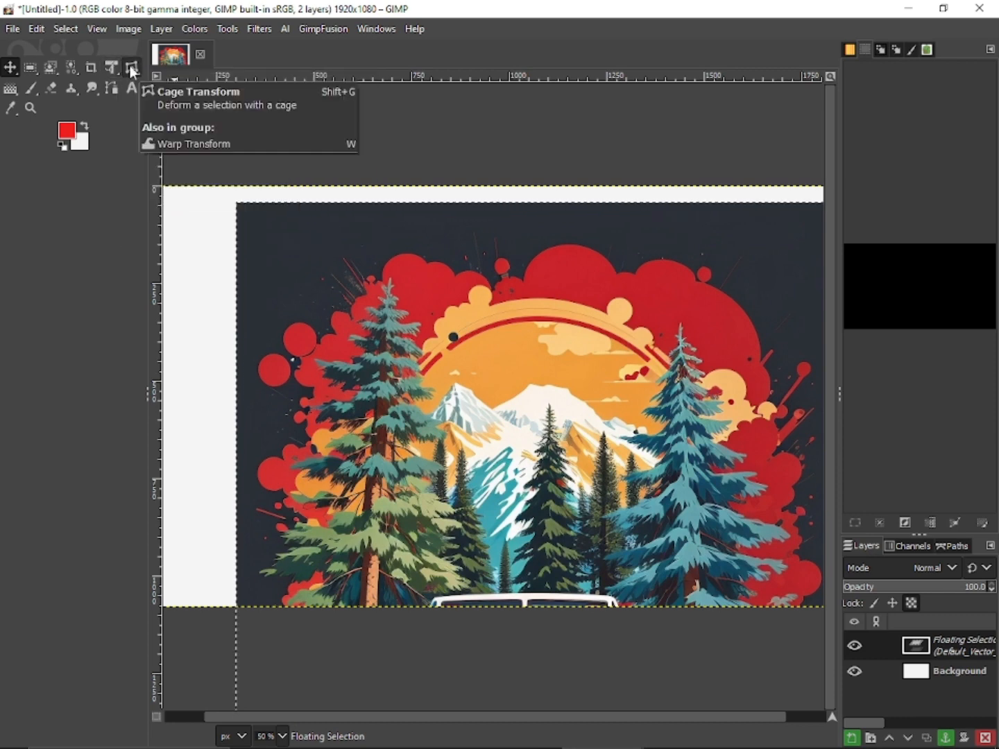
Use the Scale tool to shrink the floating van artwork proportionally to about 599 × 898 px and reposition it in the middle of the canvas
{"action": "left_click", "coordinate": [113, 70]}
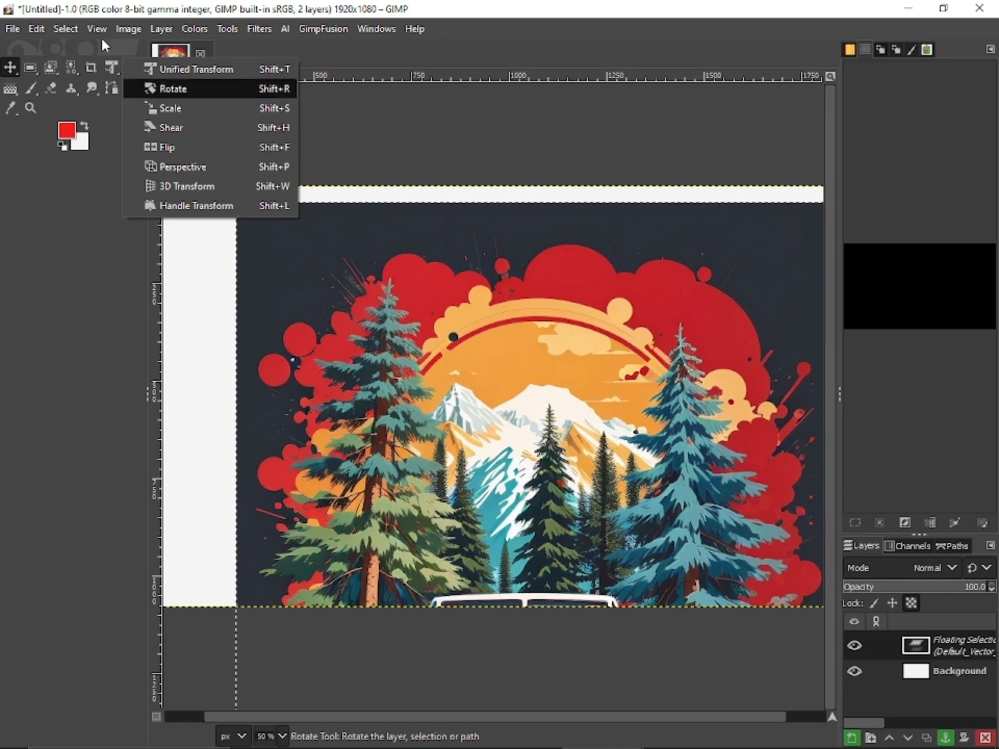
{"action": "left_click", "coordinate": [202, 108]}
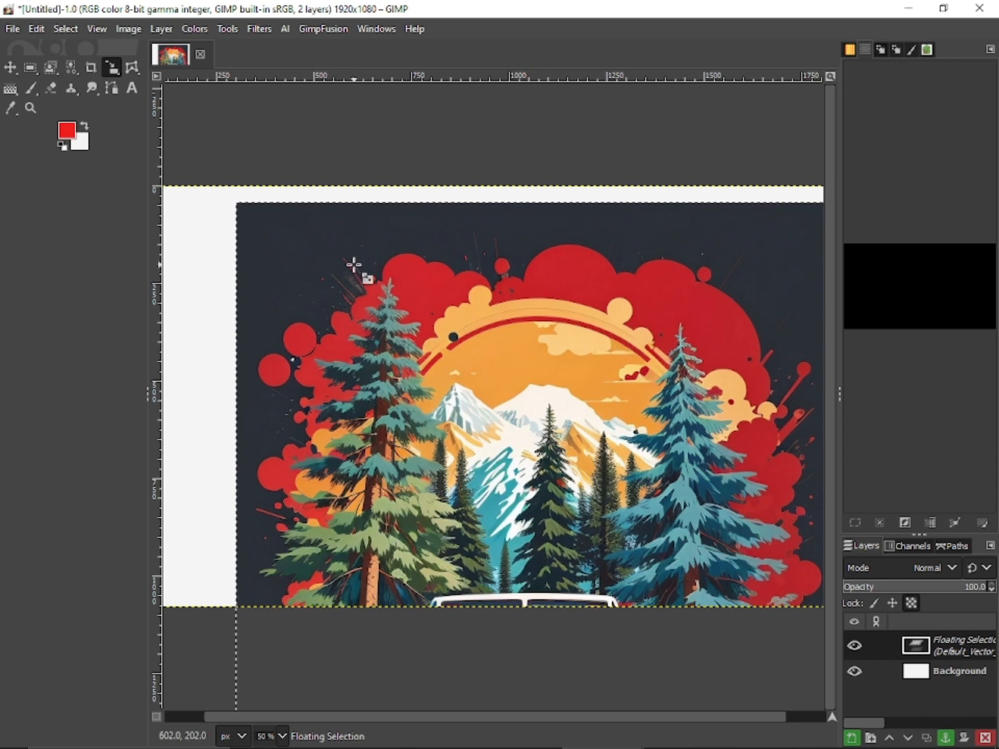
{"action": "left_click", "coordinate": [357, 272]}
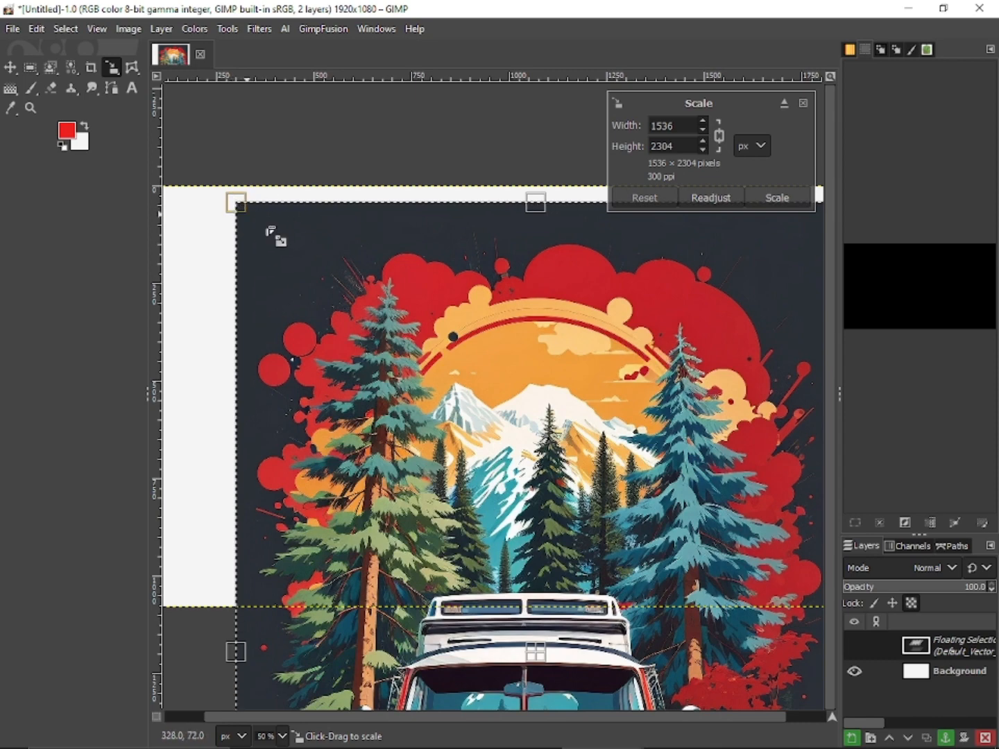
{"action": "left_click_drag", "start_coordinate": [548, 668], "coordinate": [493, 566]}
{"action": "left_click_drag", "start_coordinate": [474, 605], "coordinate": [495, 585]}
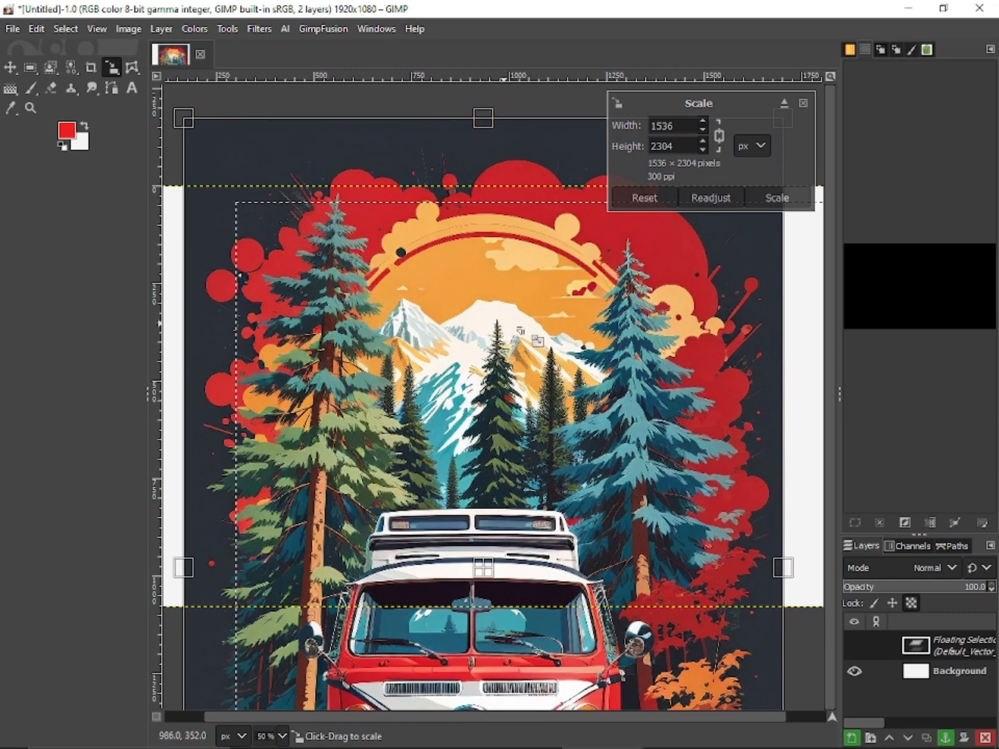
{"action": "left_click_drag", "start_coordinate": [489, 123], "coordinate": [489, 388]}
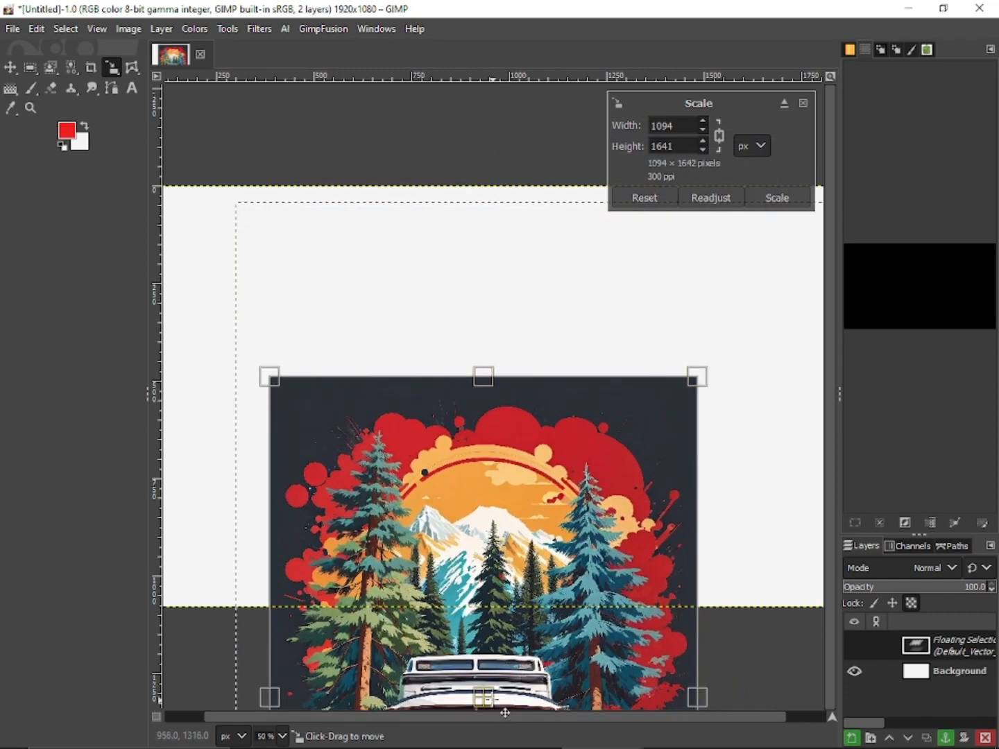
{"action": "left_click_drag", "start_coordinate": [489, 680], "coordinate": [464, 458]}
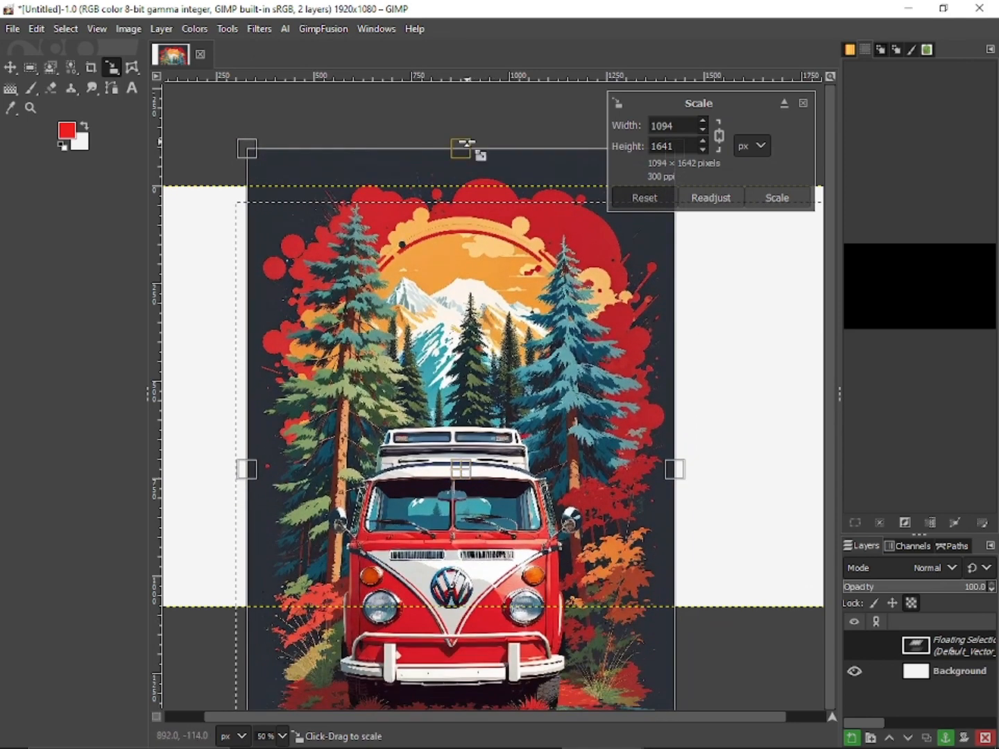
{"action": "left_click_drag", "start_coordinate": [465, 150], "coordinate": [495, 347]}
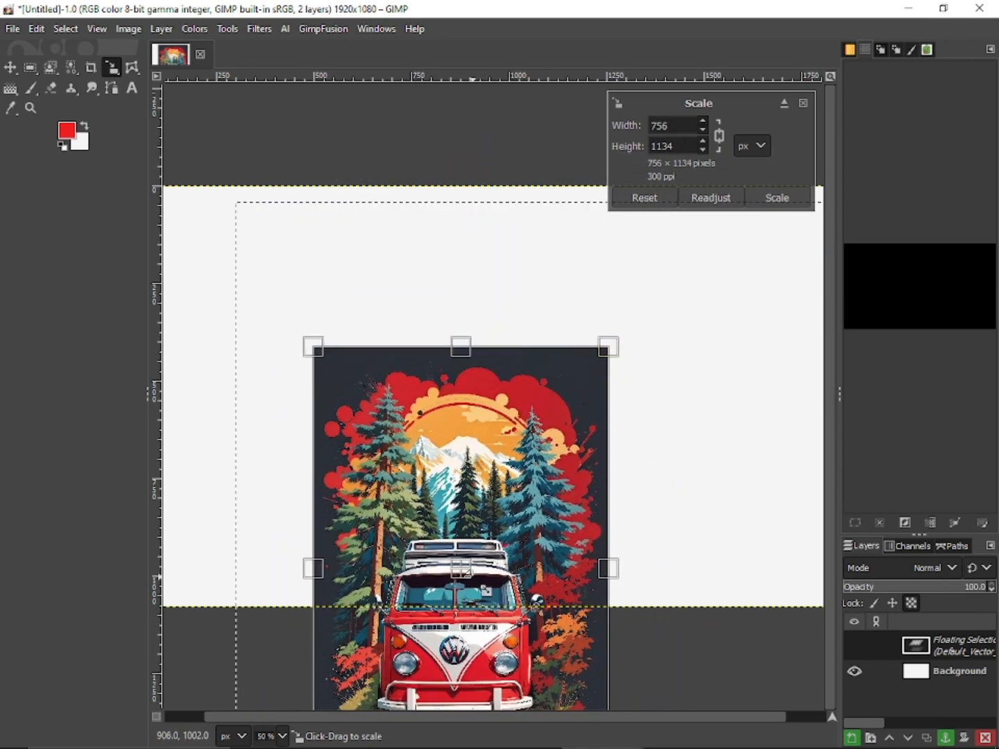
{"action": "left_click_drag", "start_coordinate": [486, 592], "coordinate": [453, 424]}
{"action": "left_click_drag", "start_coordinate": [445, 540], "coordinate": [516, 423]}
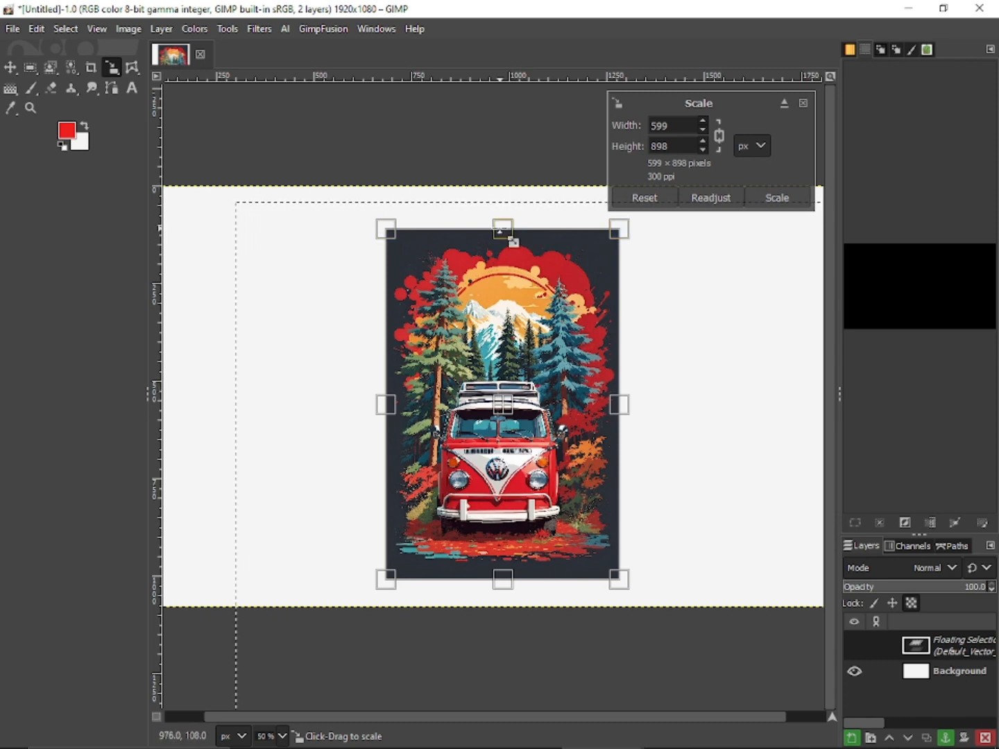
Enlarge the van artwork to about 733 × 1100 px to span the canvas height, apply the scaling, and turn the floating selection into a layer
{"action": "left_click_drag", "start_coordinate": [503, 228], "coordinate": [502, 196]}
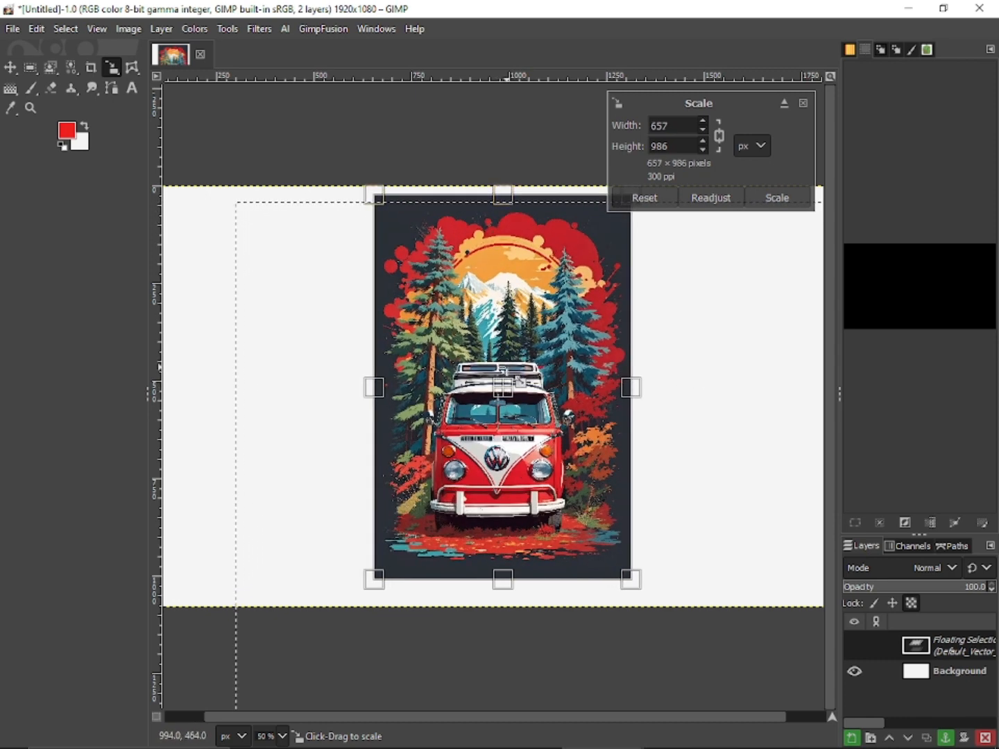
{"action": "left_click_drag", "start_coordinate": [510, 595], "coordinate": [510, 627]}
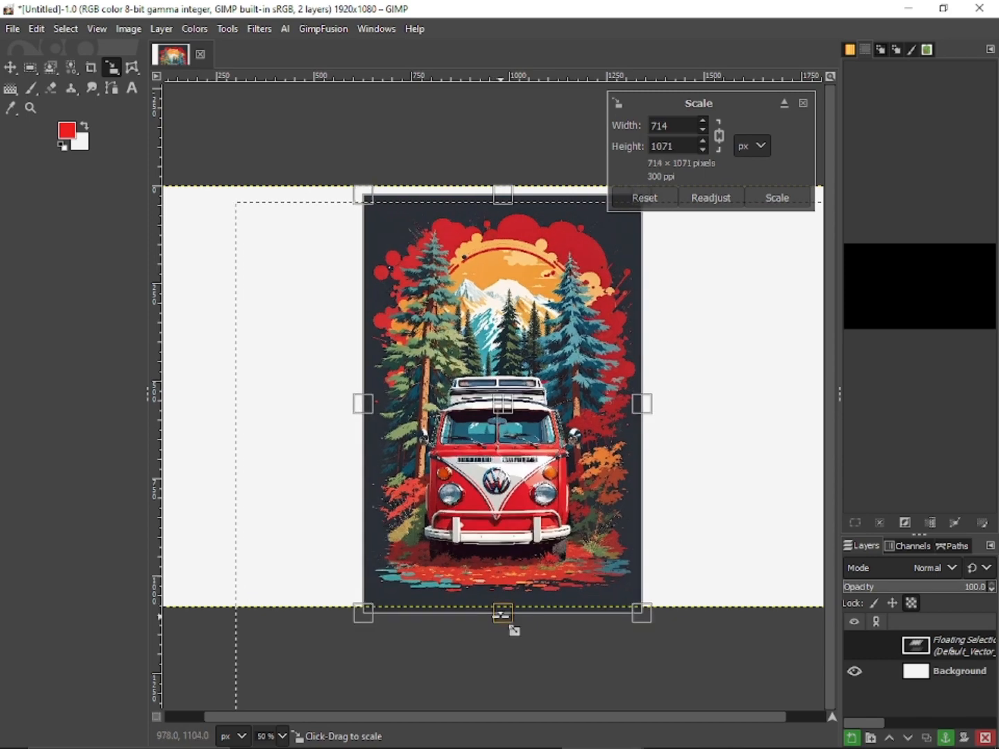
{"action": "left_click_drag", "start_coordinate": [503, 203], "coordinate": [498, 184]}
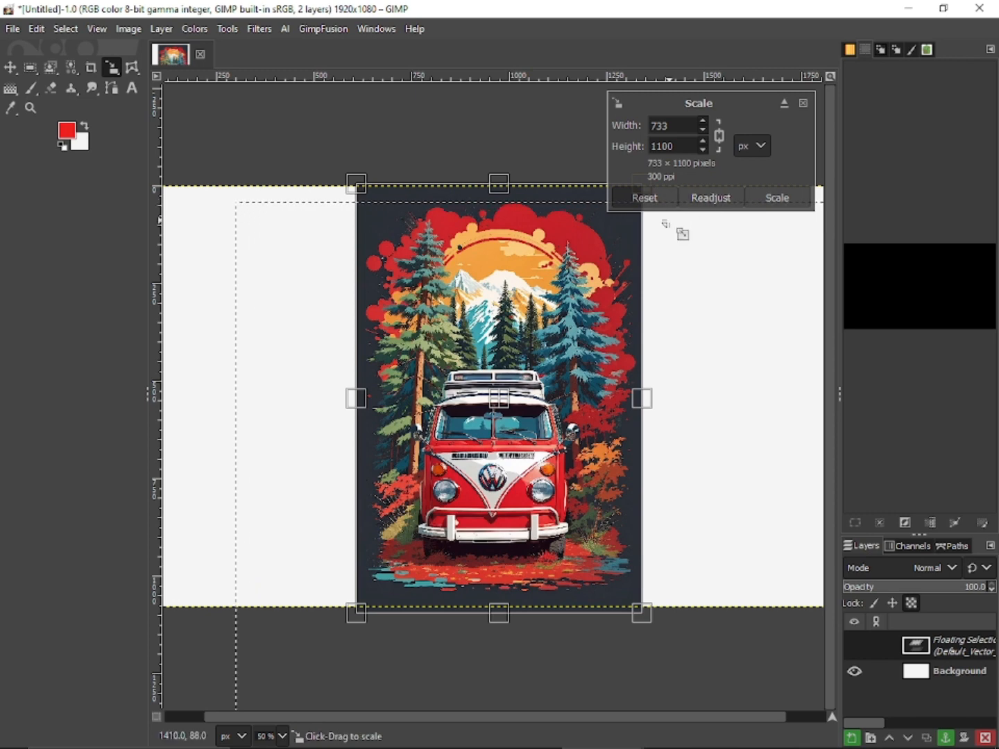
{"action": "left_click", "coordinate": [778, 199]}
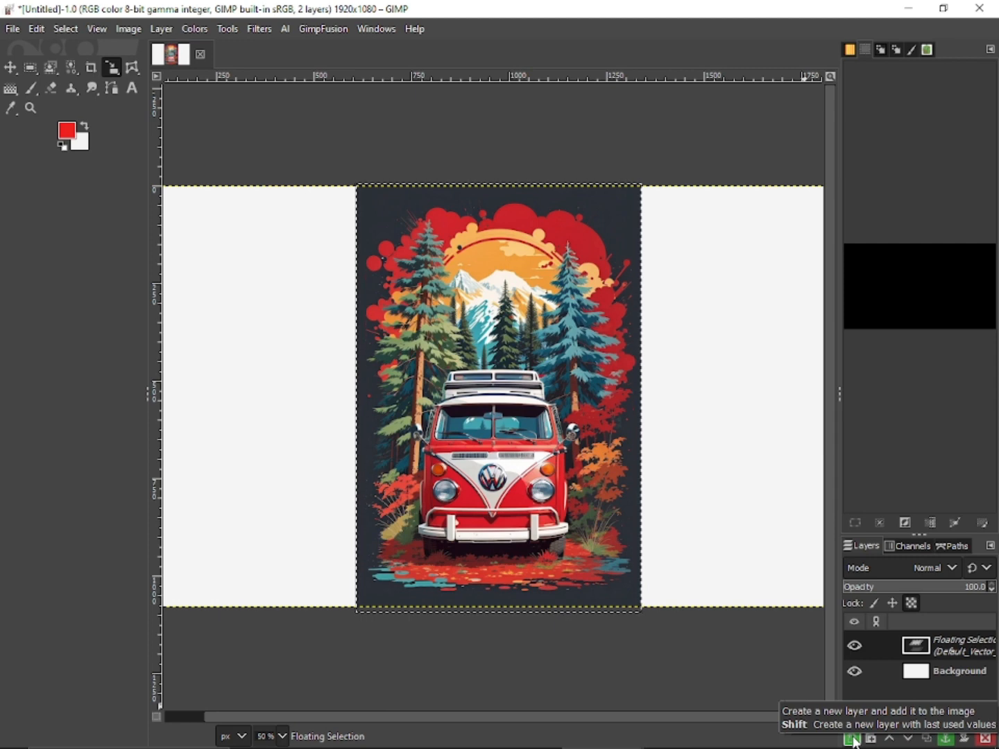
{"action": "mouse_move", "coordinate": [959, 743]}
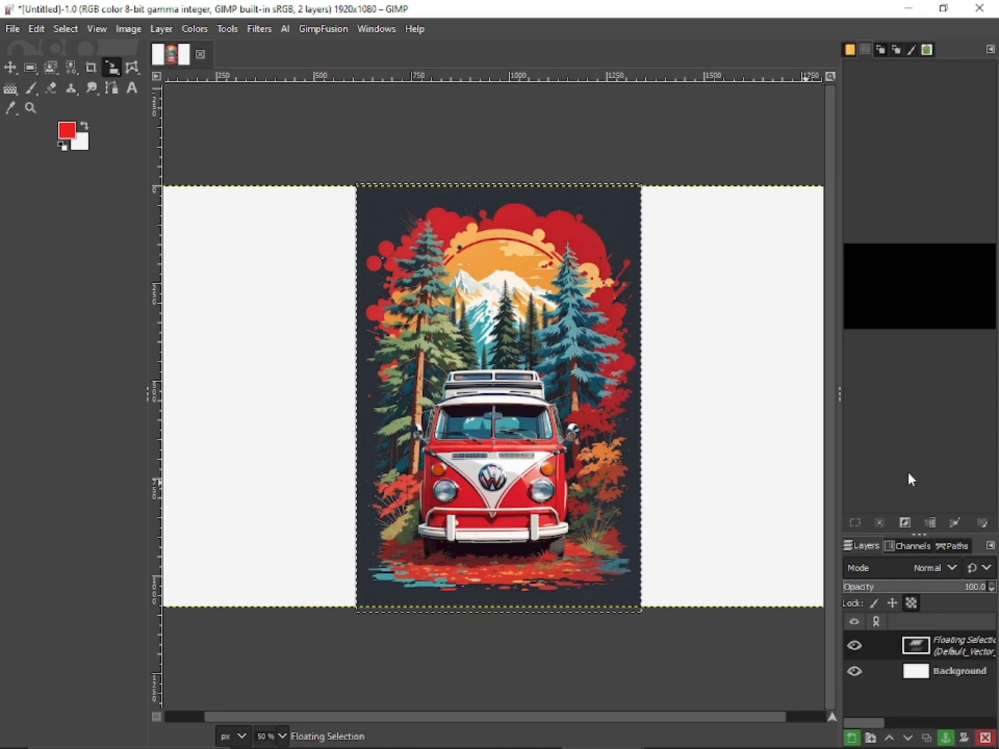
{"action": "left_click", "coordinate": [852, 740]}
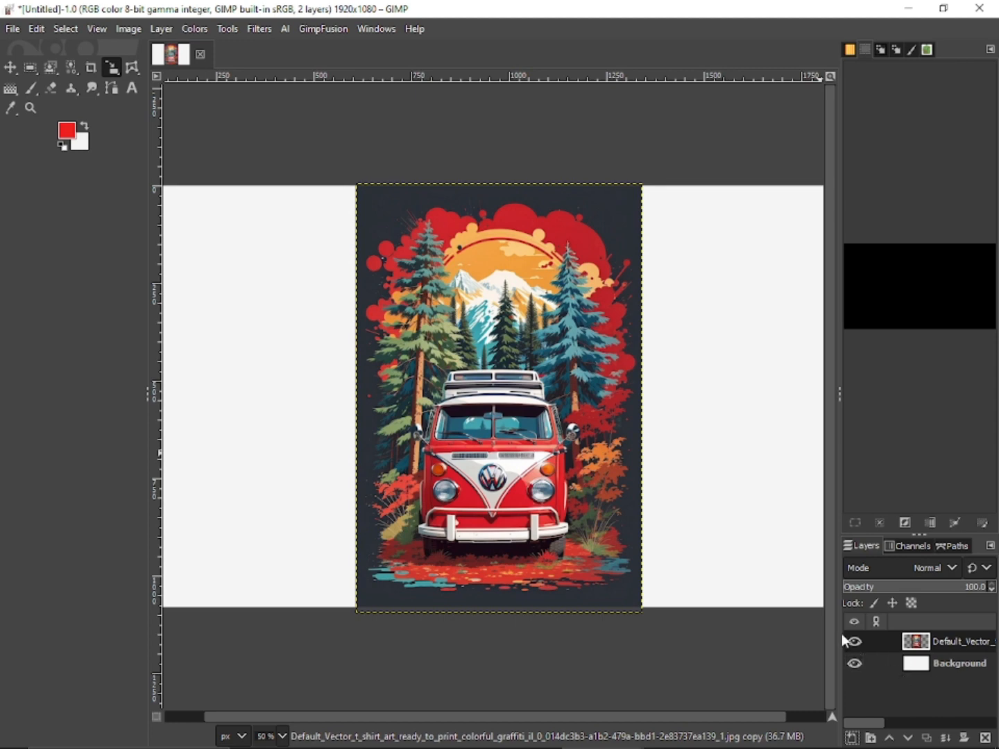
Hide and show the Background and van artwork layers in turn to examine what each contributes, leaving both visible
{"action": "left_click", "coordinate": [855, 664]}
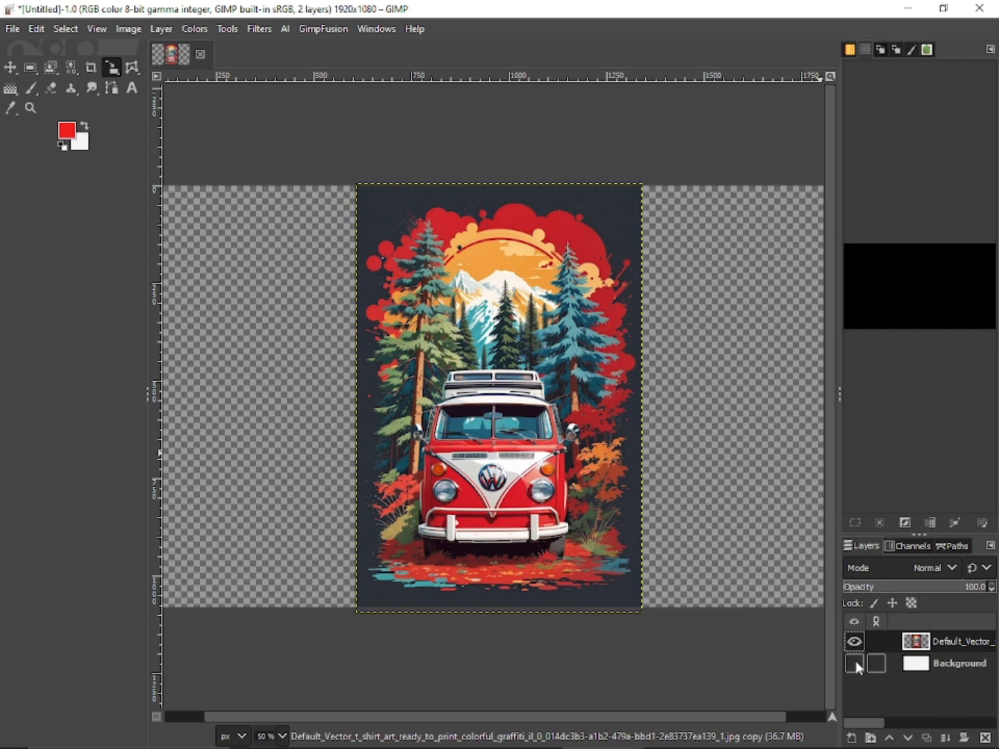
{"action": "left_click", "coordinate": [855, 663]}
{"action": "left_click", "coordinate": [855, 663]}
{"action": "left_click", "coordinate": [855, 662]}
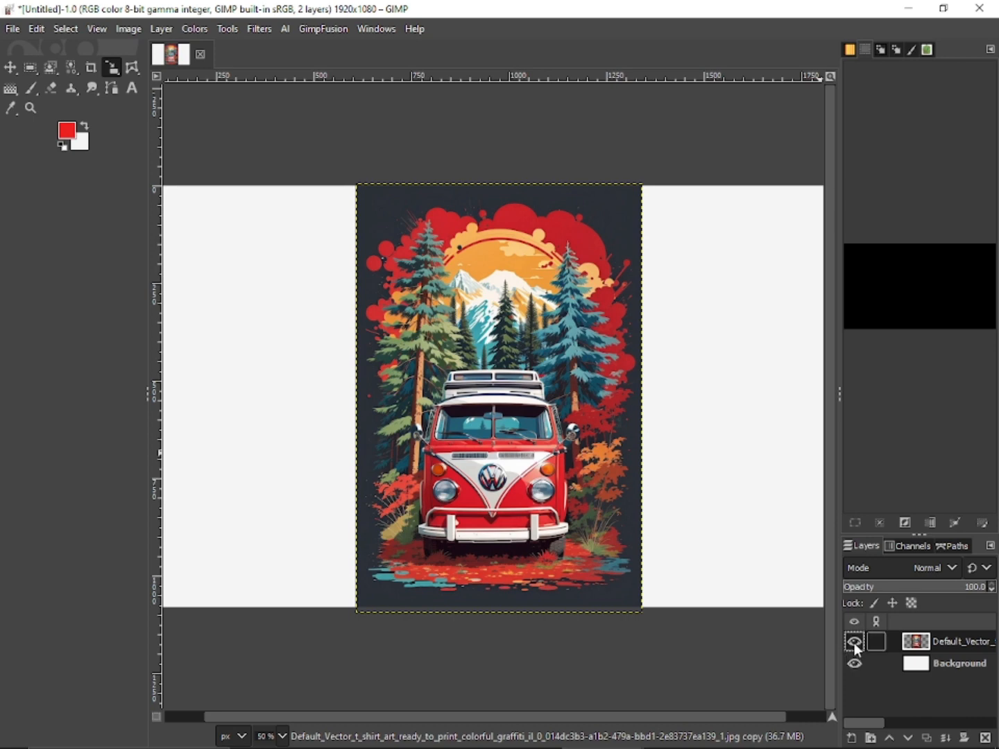
{"action": "left_click", "coordinate": [855, 643]}
{"action": "left_click", "coordinate": [856, 642]}
{"action": "left_click", "coordinate": [856, 641]}
{"action": "left_click", "coordinate": [856, 642]}
{"action": "left_click", "coordinate": [855, 639]}
{"action": "left_click", "coordinate": [856, 639]}
{"action": "left_click", "coordinate": [855, 639]}
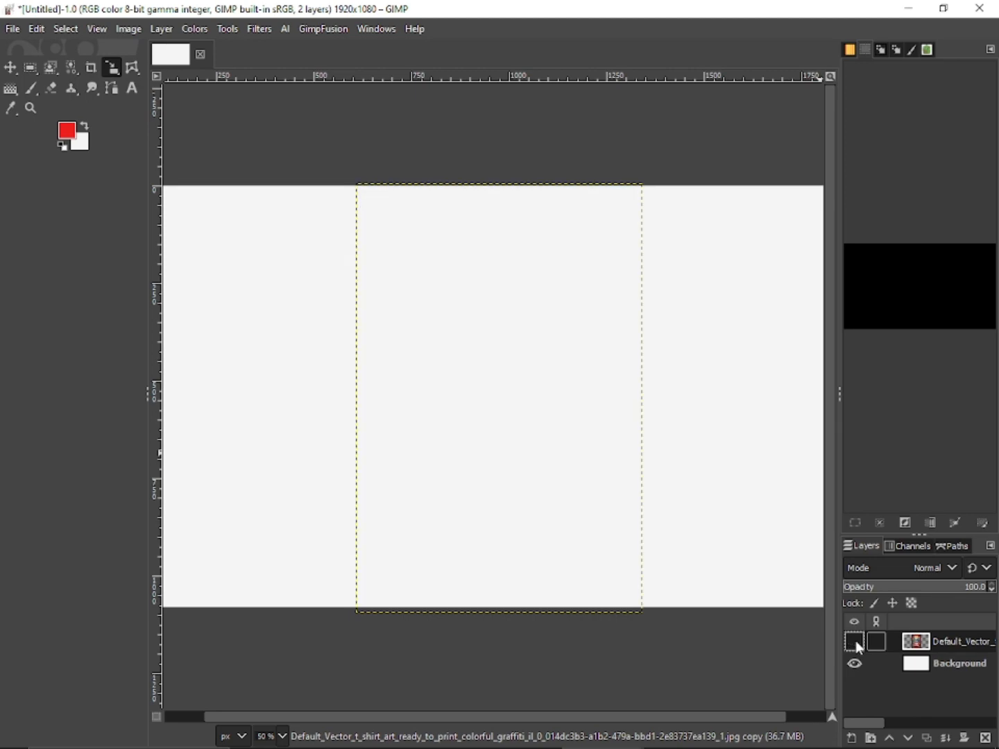
{"action": "left_click", "coordinate": [855, 639]}
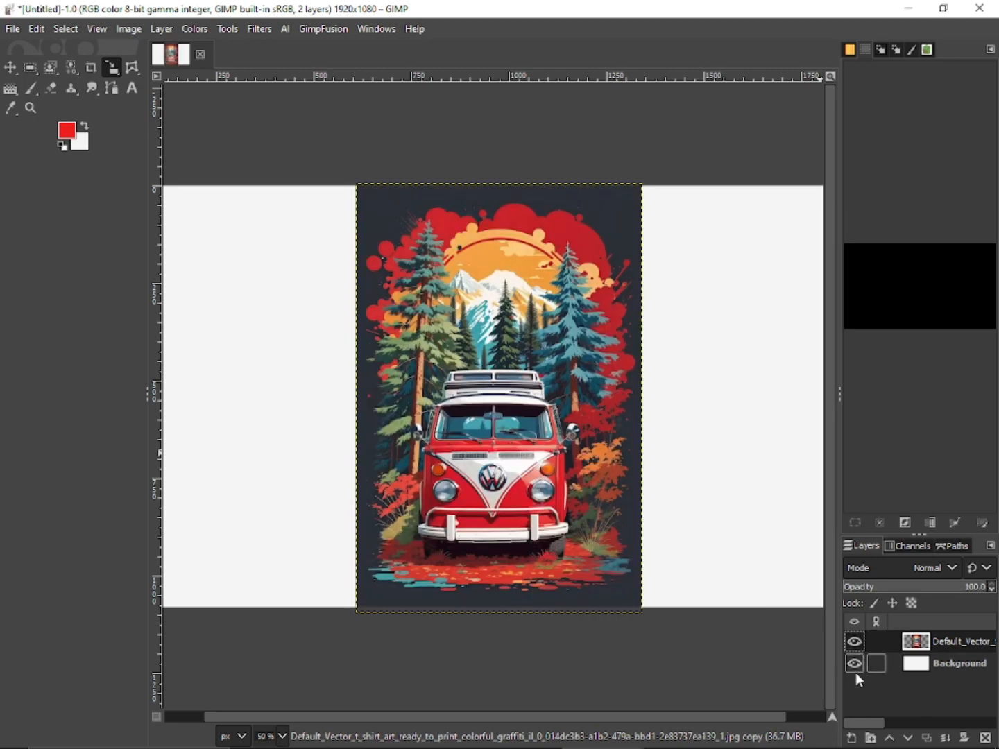
{"action": "left_click", "coordinate": [853, 663]}
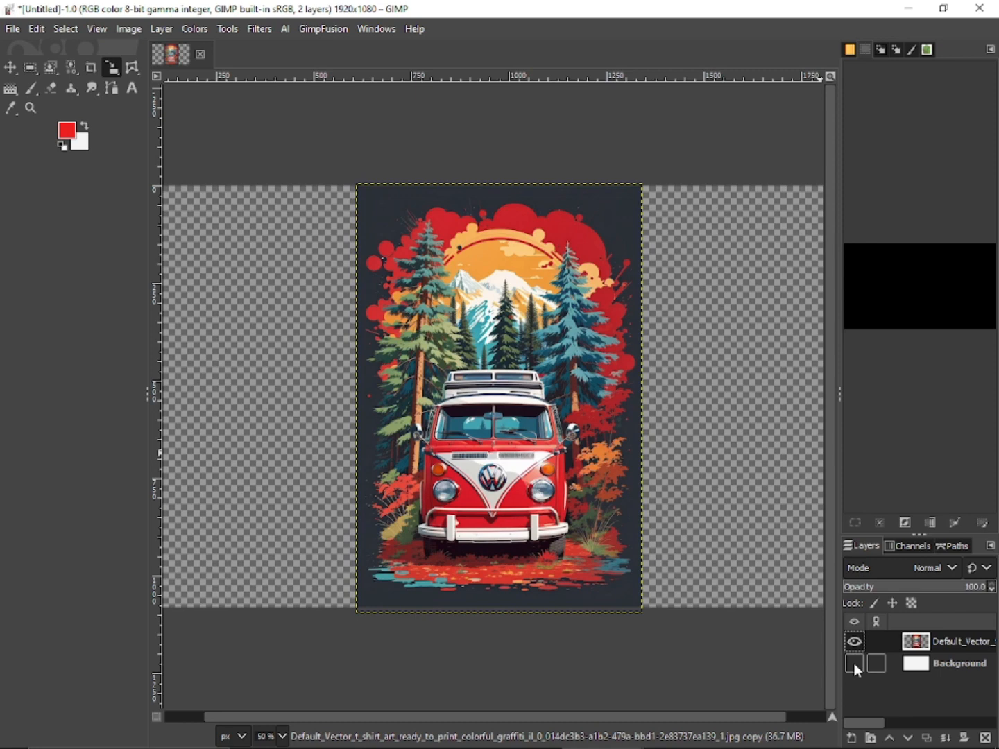
{"action": "left_click", "coordinate": [854, 663]}
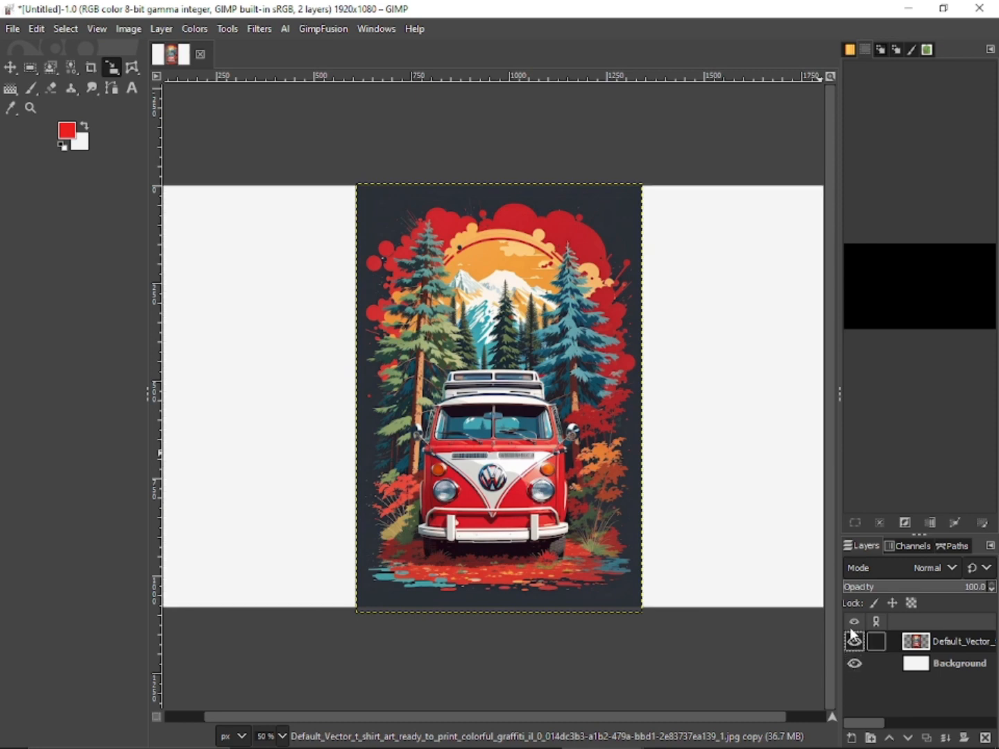
Draw a rectangular selection around the orange sun and mountain peaks above the van, and extend its lower edge slightly
{"action": "left_click", "coordinate": [22, 71]}
{"action": "left_click", "coordinate": [35, 62]}
{"action": "left_click", "coordinate": [35, 63]}
{"action": "left_click", "coordinate": [34, 66]}
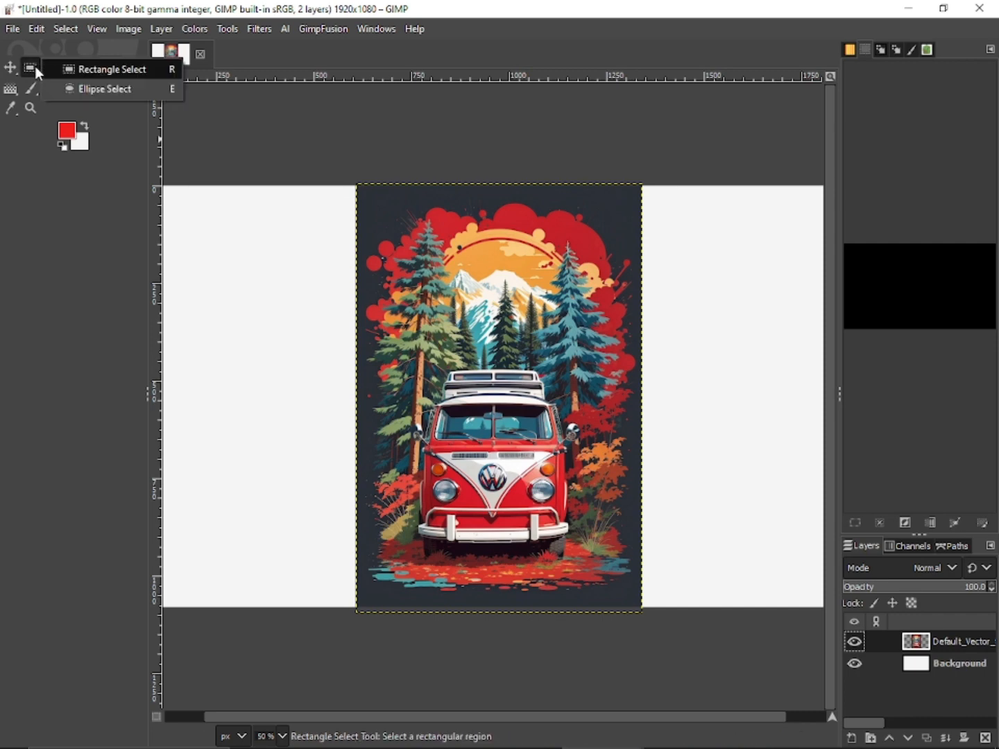
{"action": "left_click", "coordinate": [124, 74]}
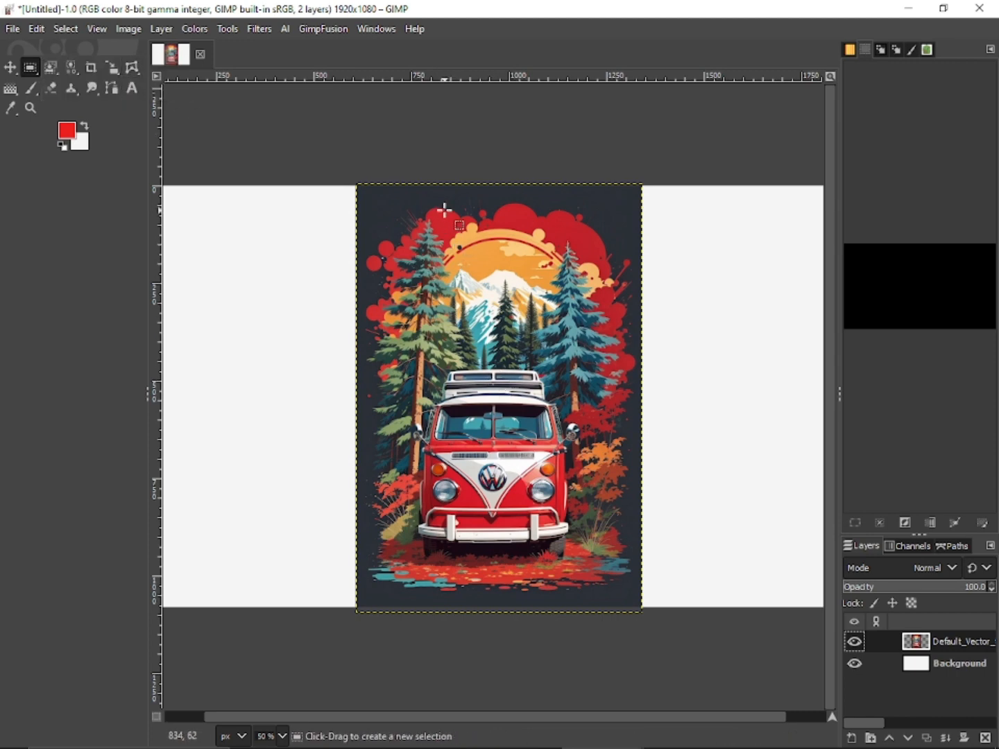
{"action": "left_click_drag", "start_coordinate": [458, 211], "coordinate": [555, 309]}
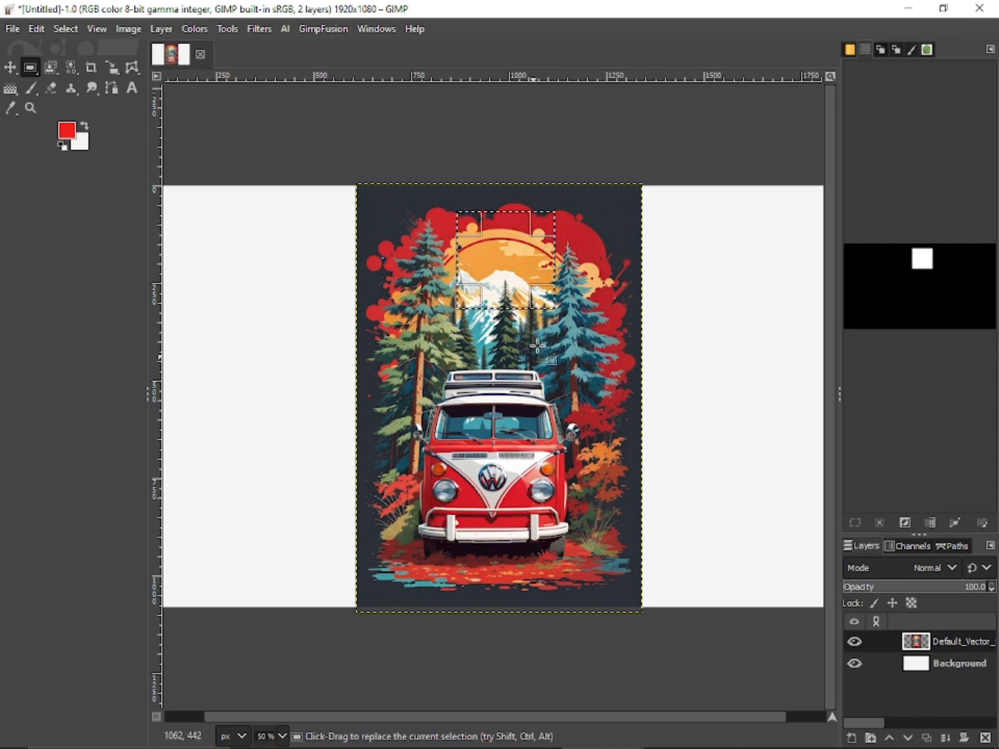
{"action": "mouse_move", "coordinate": [547, 300]}
{"action": "left_mouse_down"}
{"action": "mouse_move", "coordinate": [590, 347]}
{"action": "mouse_move", "coordinate": [616, 423]}
{"action": "mouse_move", "coordinate": [511, 289]}
{"action": "mouse_move", "coordinate": [523, 269]}
{"action": "mouse_move", "coordinate": [549, 323]}
{"action": "left_mouse_up"}
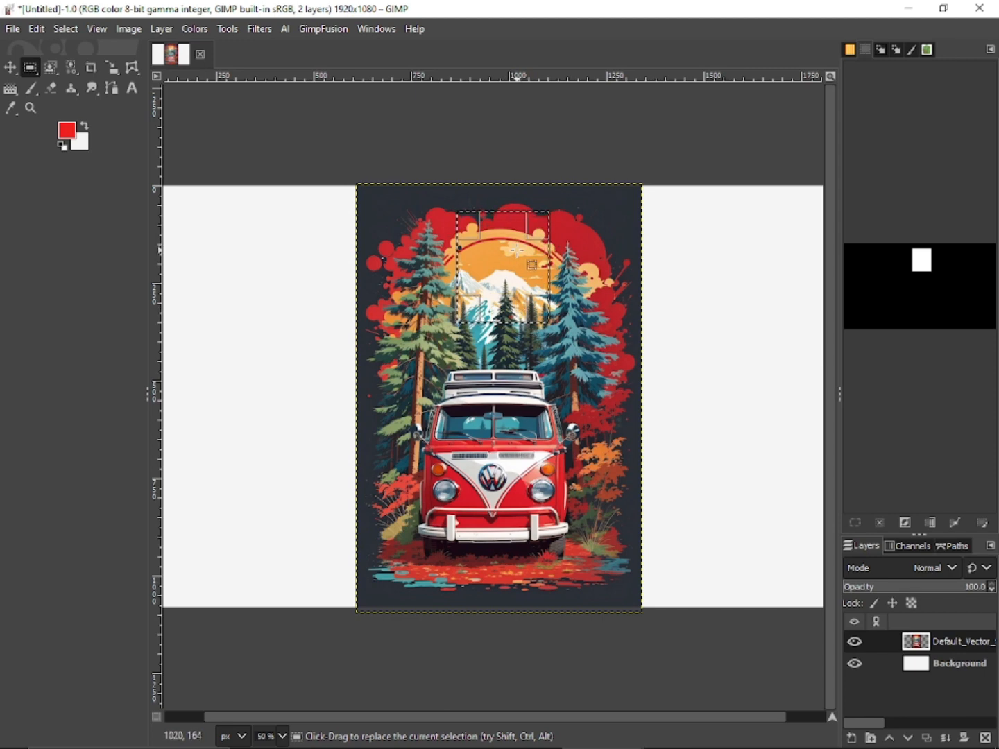
Try a Hue-Saturation adjustment on the selected area with hue -19.8, lightness -15.2 and saturation 23.8, and discard it
{"action": "left_click", "coordinate": [126, 32]}
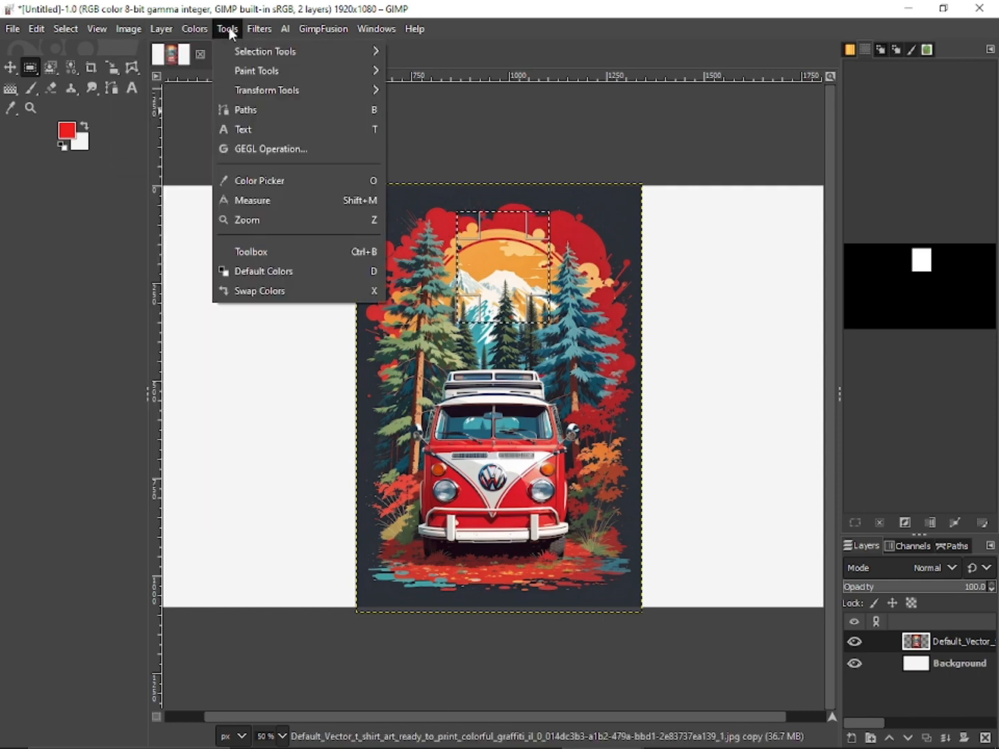
{"action": "mouse_move", "coordinate": [203, 28]}
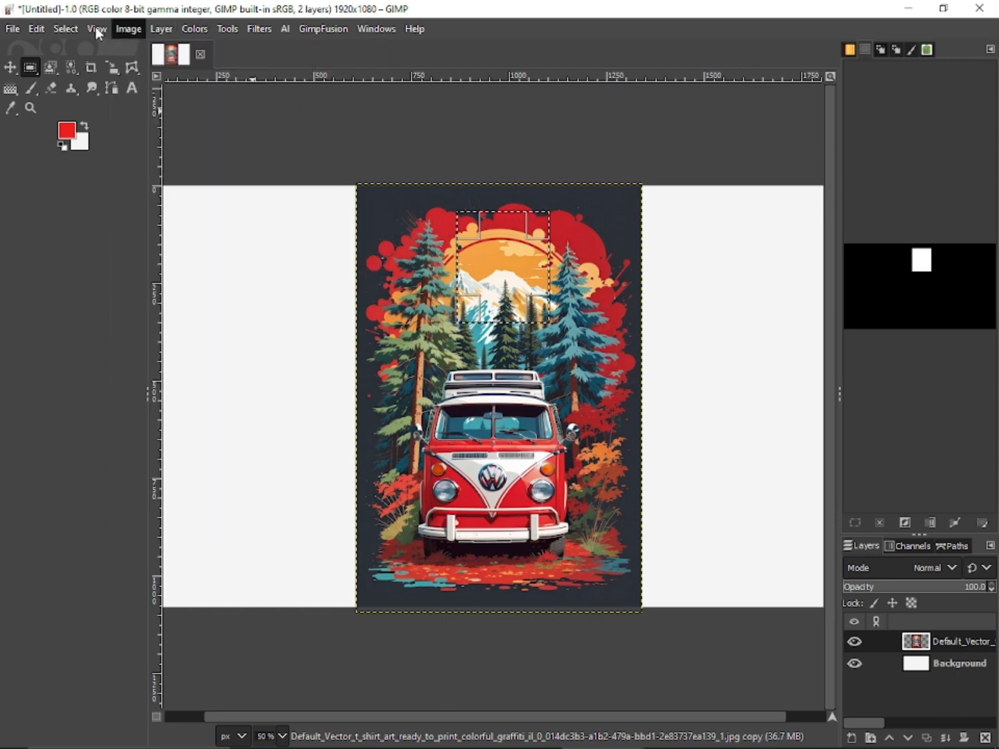
{"action": "mouse_move", "coordinate": [72, 31]}
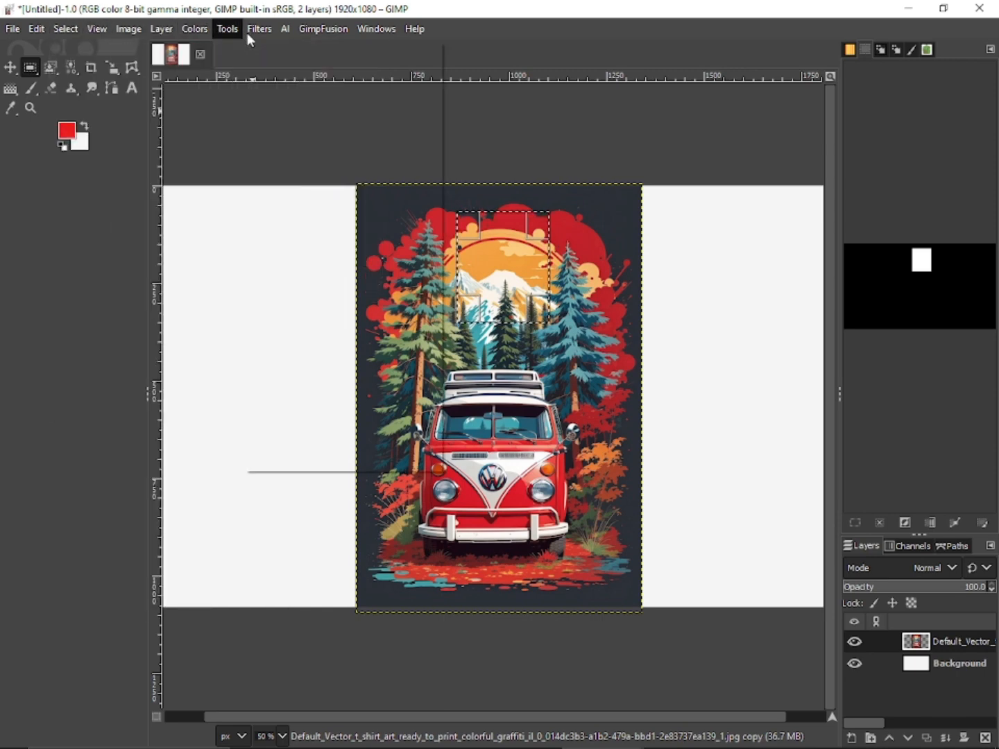
{"action": "mouse_move", "coordinate": [258, 31]}
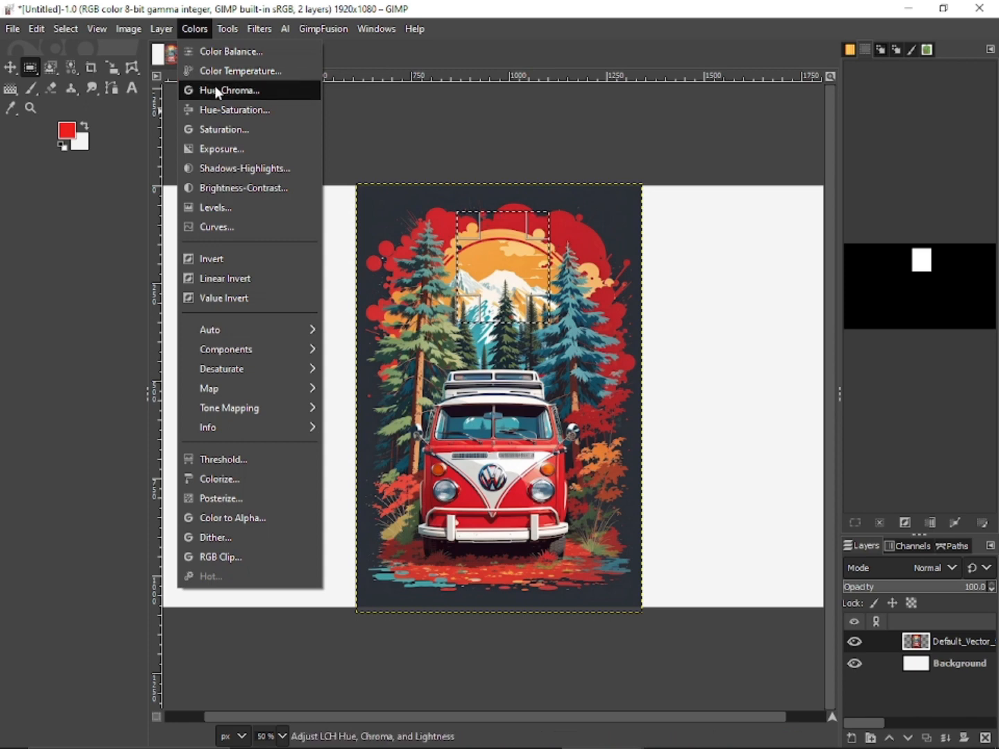
{"action": "left_click", "coordinate": [225, 111]}
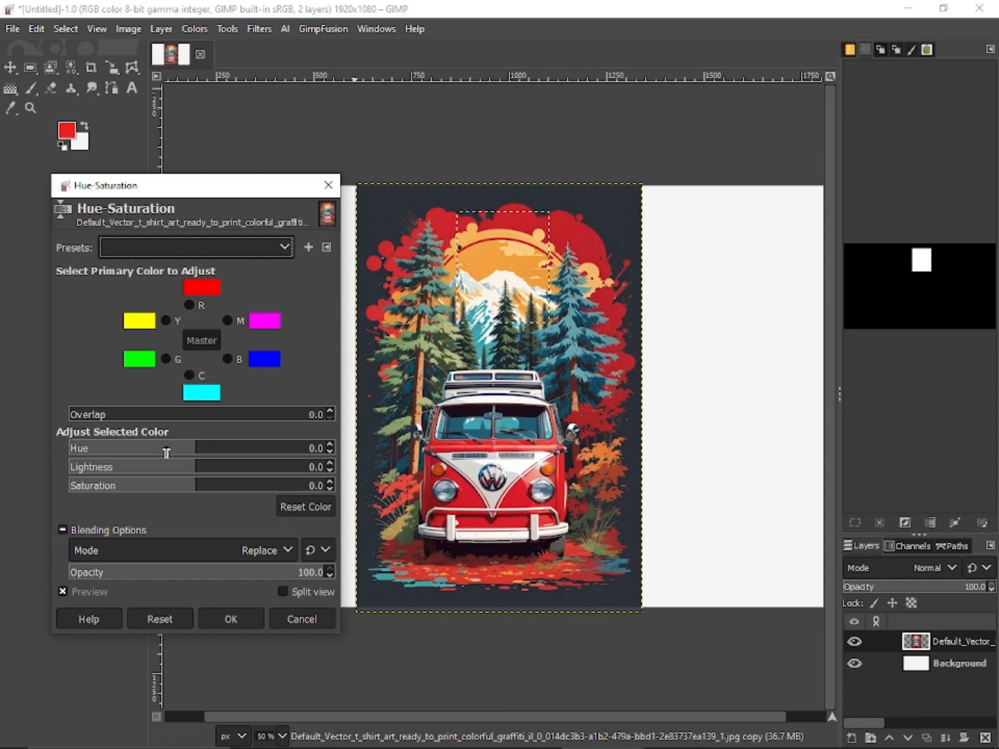
{"action": "left_click_drag", "start_coordinate": [173, 449], "coordinate": [104, 442]}
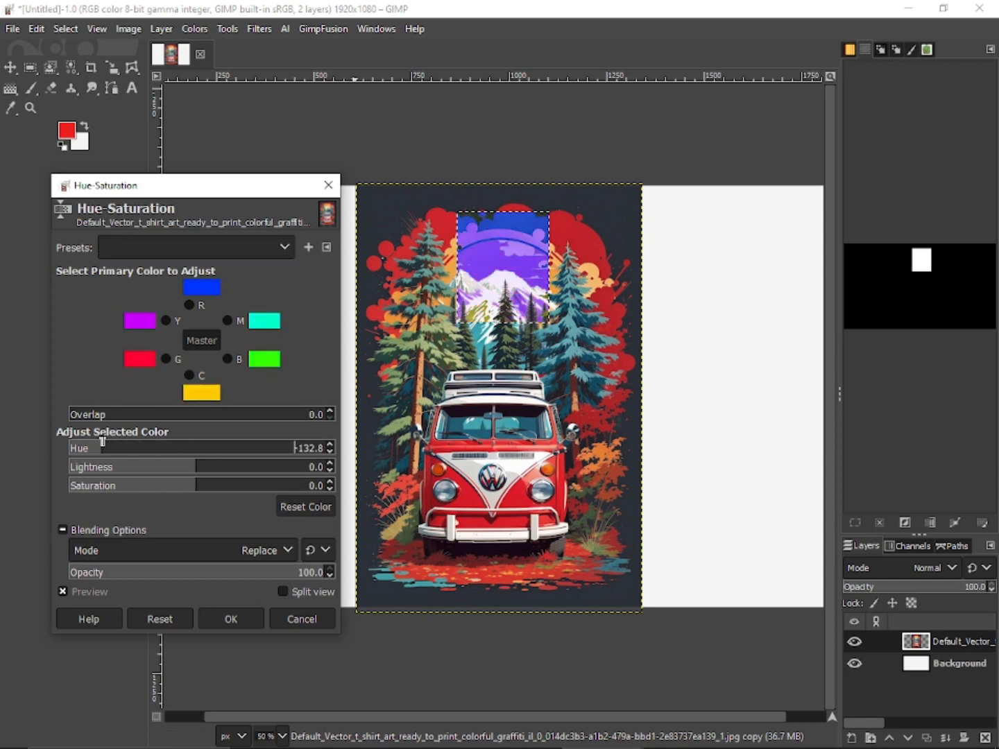
{"action": "left_click_drag", "start_coordinate": [165, 468], "coordinate": [227, 481]}
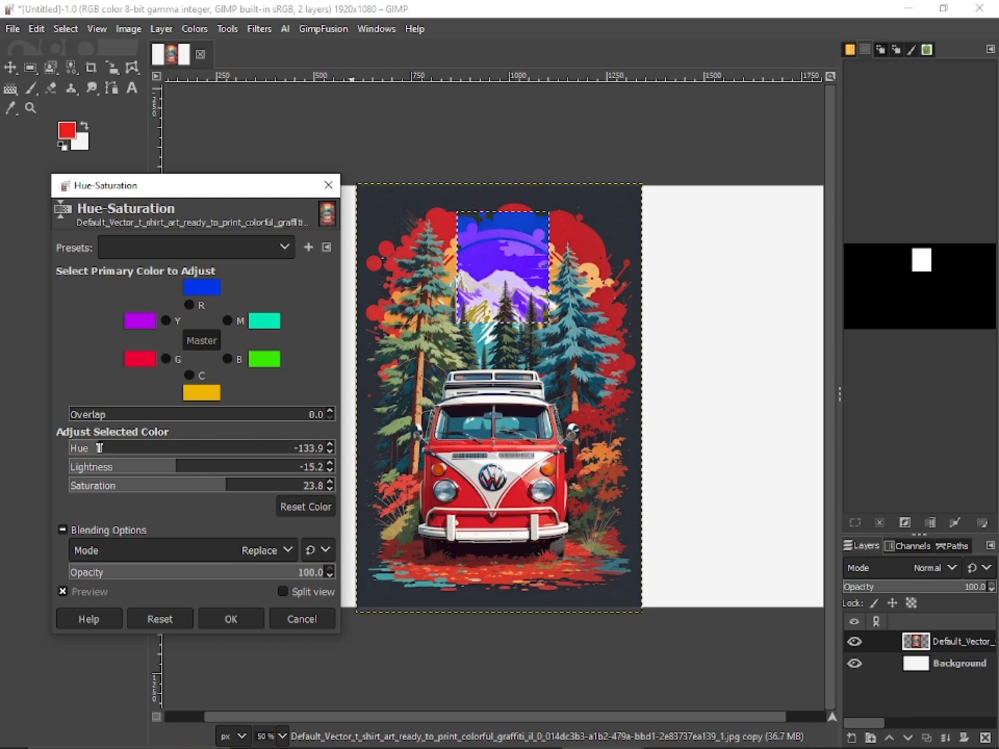
{"action": "left_click_drag", "start_coordinate": [99, 448], "coordinate": [183, 446]}
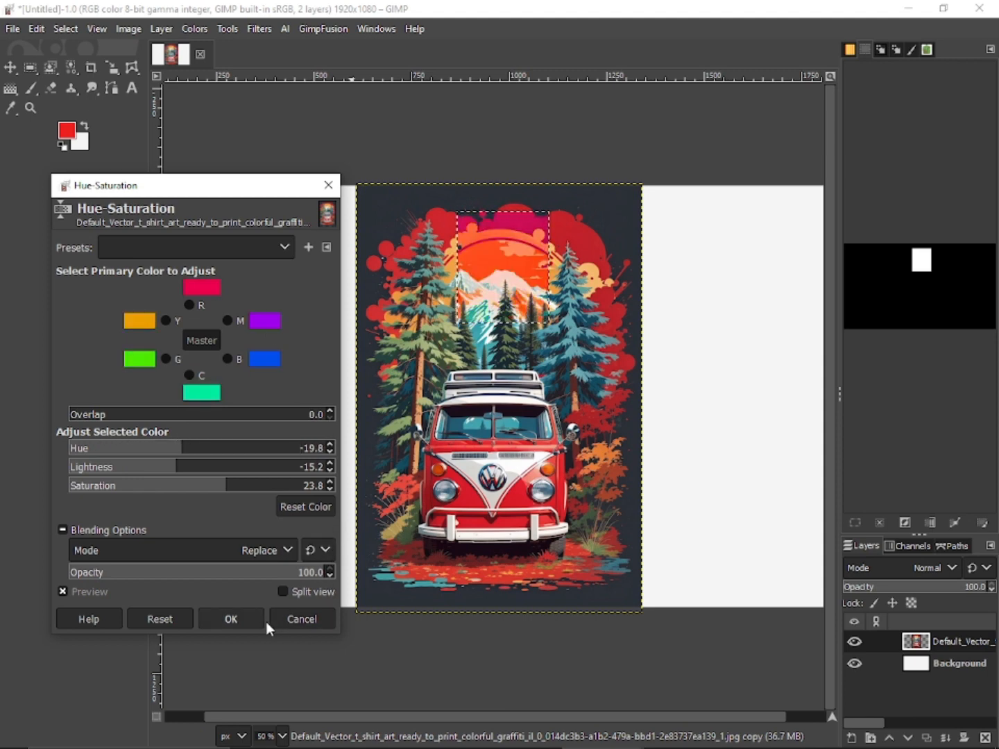
{"action": "left_click", "coordinate": [312, 617]}
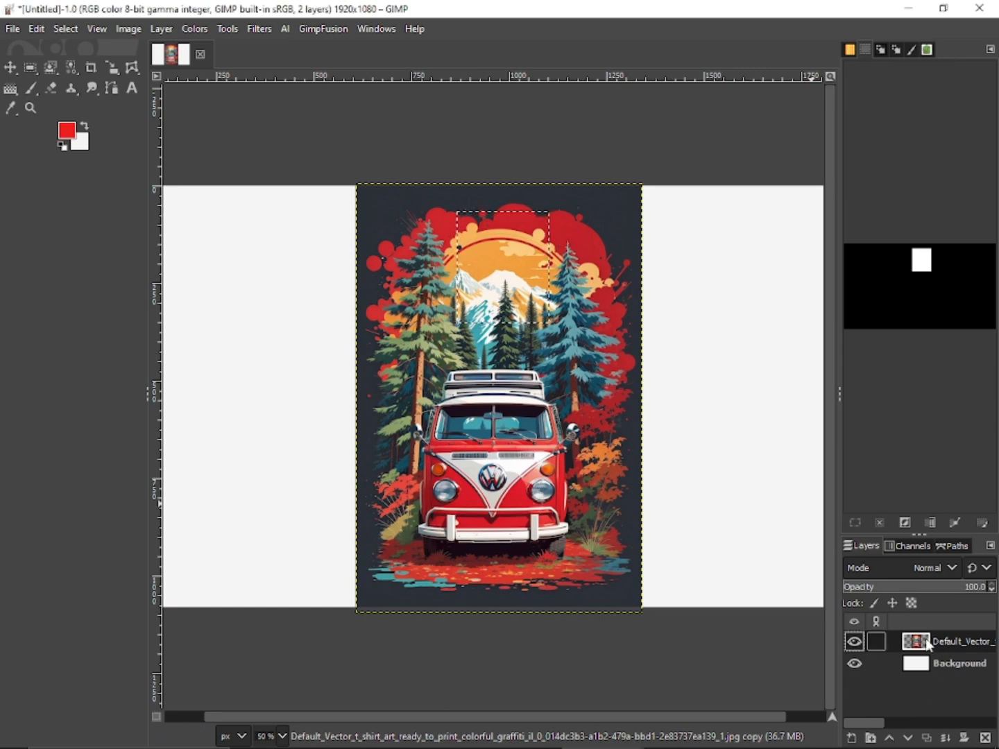
Copy the selected sun and mountain area of the van artwork layer and paste it as a floating selection
{"action": "key", "text": "ctrl+c"}
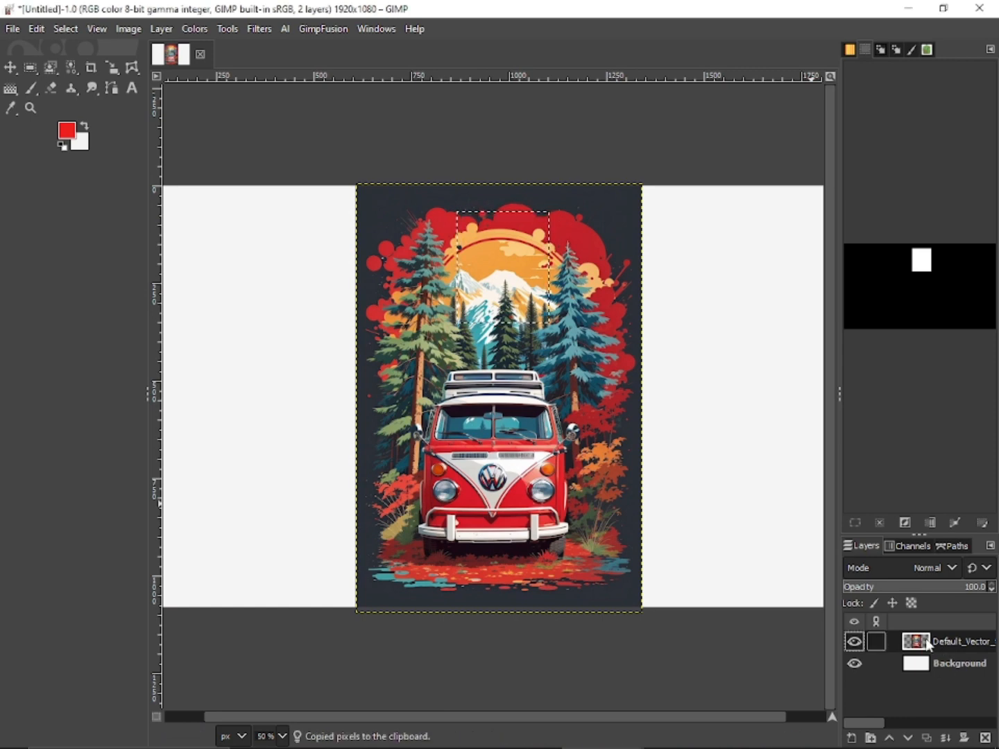
{"action": "key", "text": "ctrl+v"}
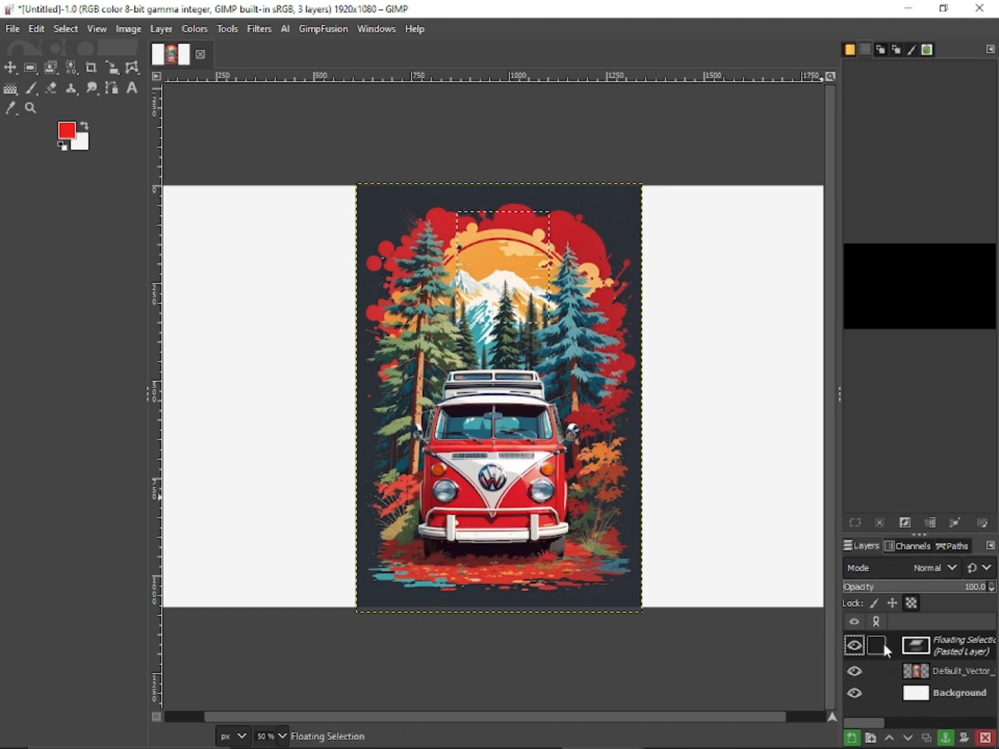
Convert the floating rectangular sun and mountain copy into a new layer and move it onto the white area left of the artwork
{"action": "left_click", "coordinate": [853, 738]}
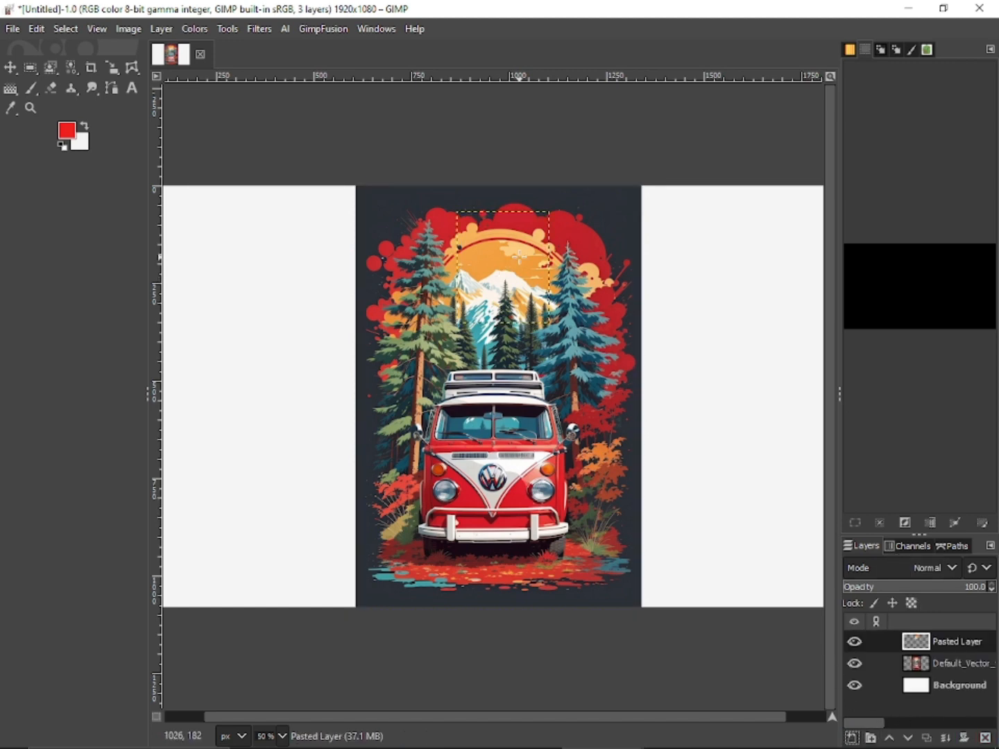
{"action": "left_click", "coordinate": [7, 72]}
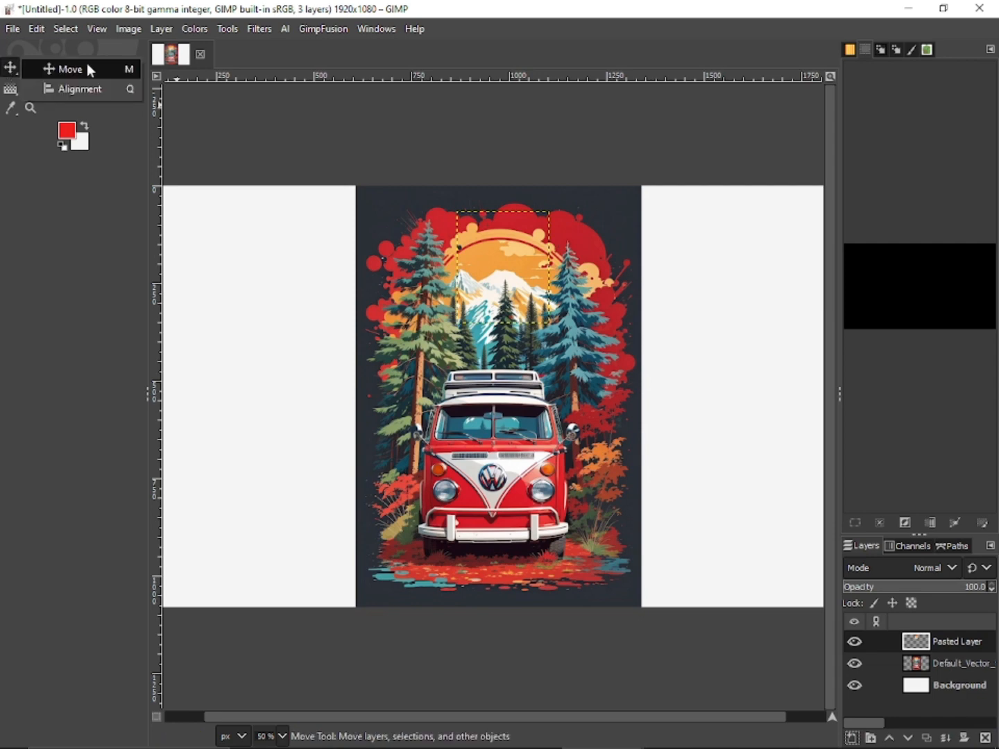
{"action": "left_click_drag", "start_coordinate": [531, 288], "coordinate": [284, 280]}
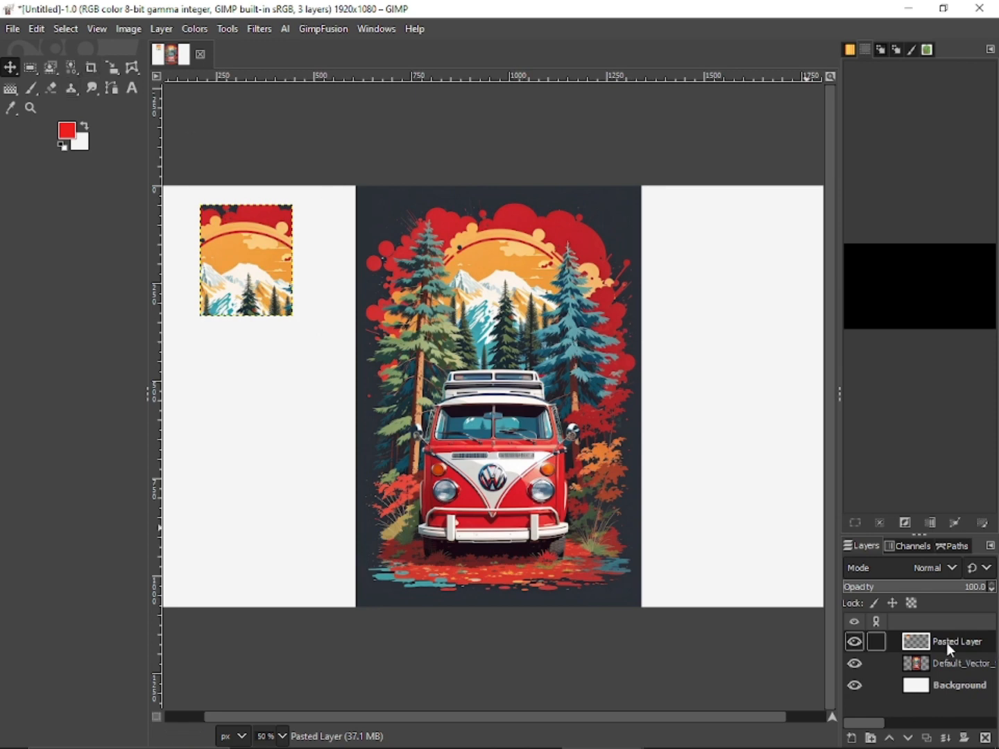
Draw an elliptical selection around the mountains and treetops above the van on the van artwork layer
{"action": "left_click", "coordinate": [942, 664]}
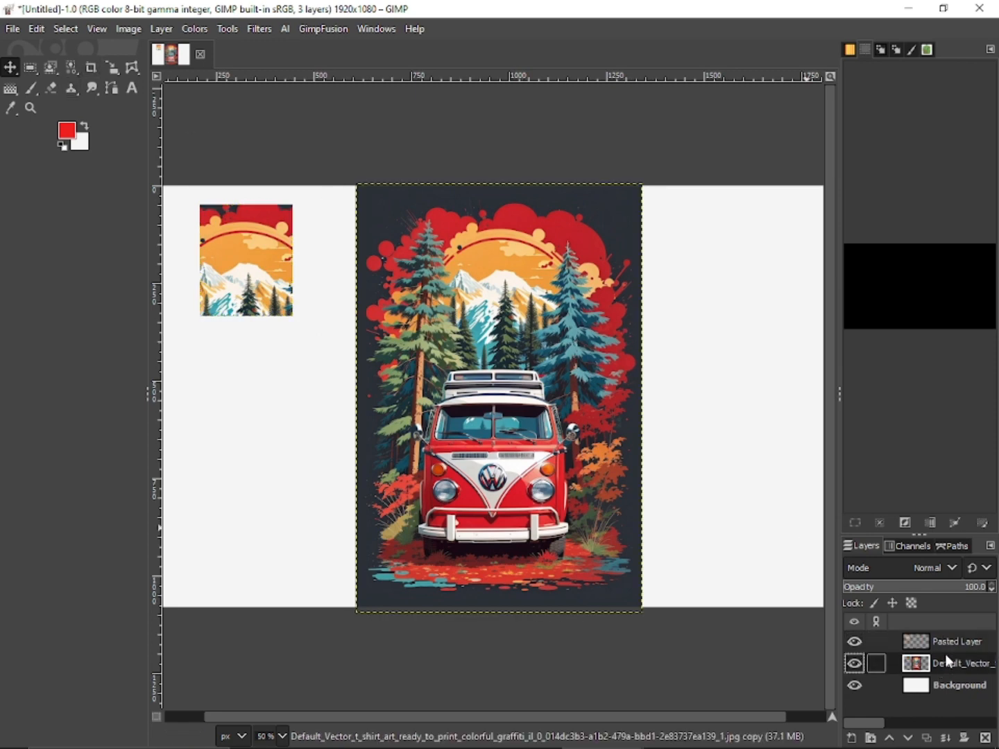
{"action": "right_click", "coordinate": [31, 65]}
{"action": "left_click", "coordinate": [109, 89]}
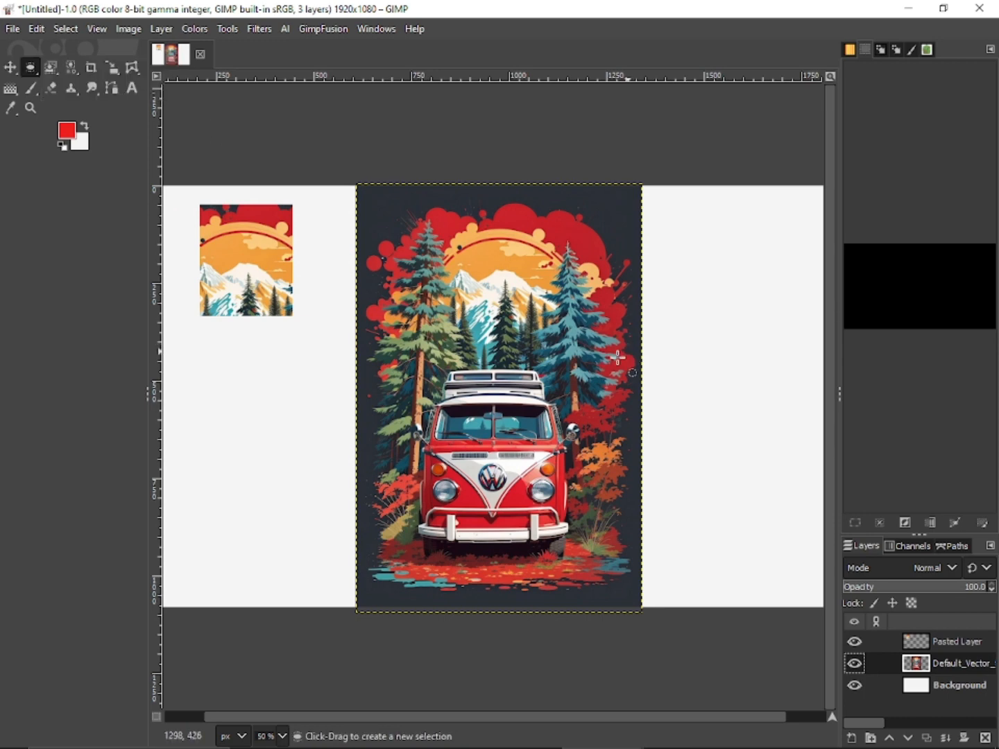
{"action": "left_click_drag", "start_coordinate": [444, 244], "coordinate": [584, 371]}
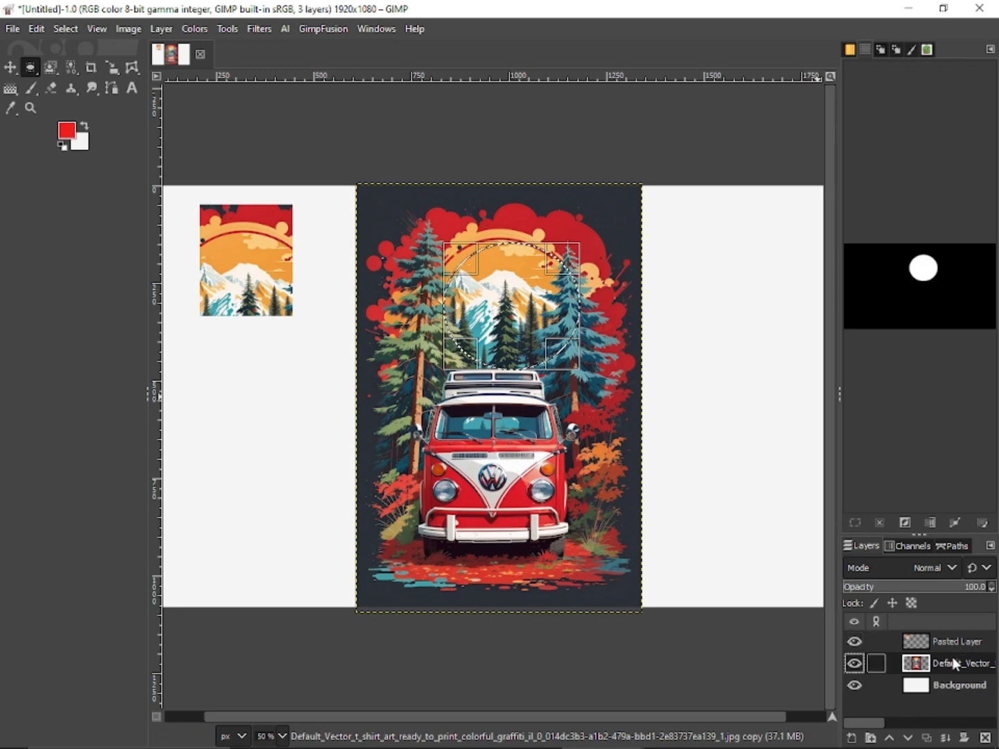
Copy the elliptical area, paste it as a floating selection, and place it below the rectangular copy left of the artwork
{"action": "key", "text": "ctrl+c"}
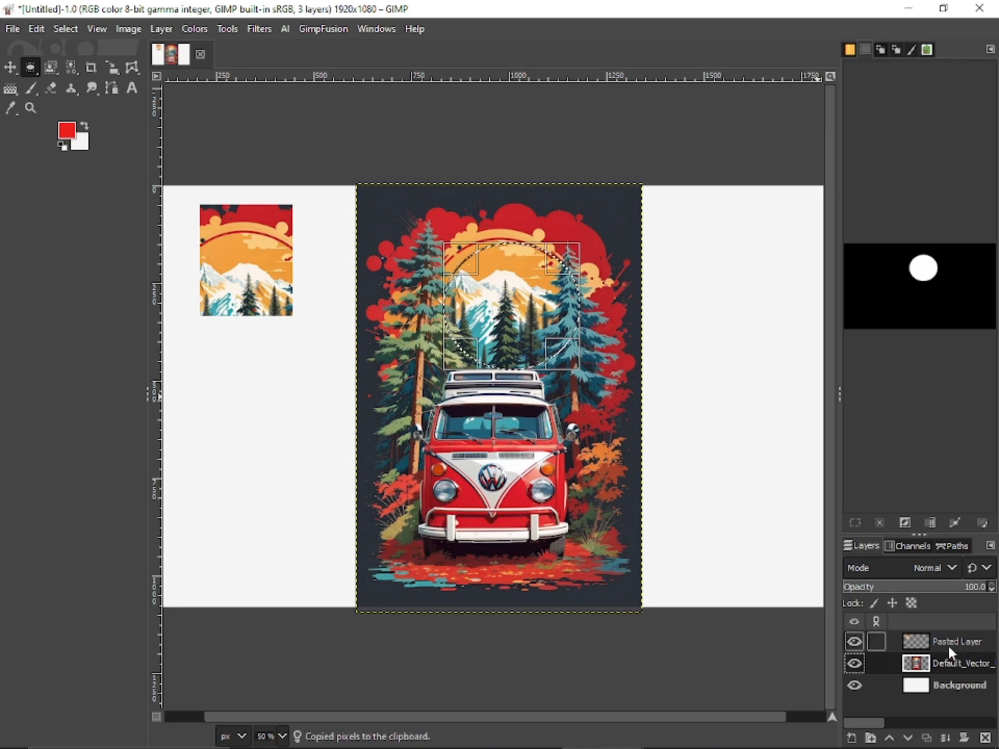
{"action": "key", "text": "ctrl+v"}
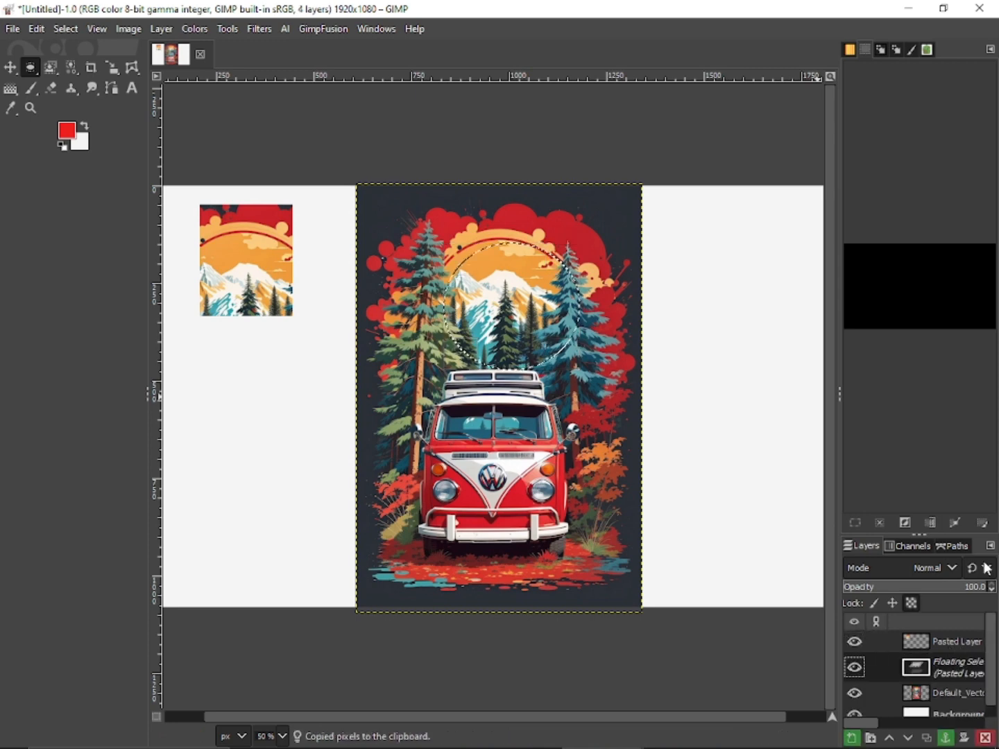
{"action": "left_click", "coordinate": [11, 67]}
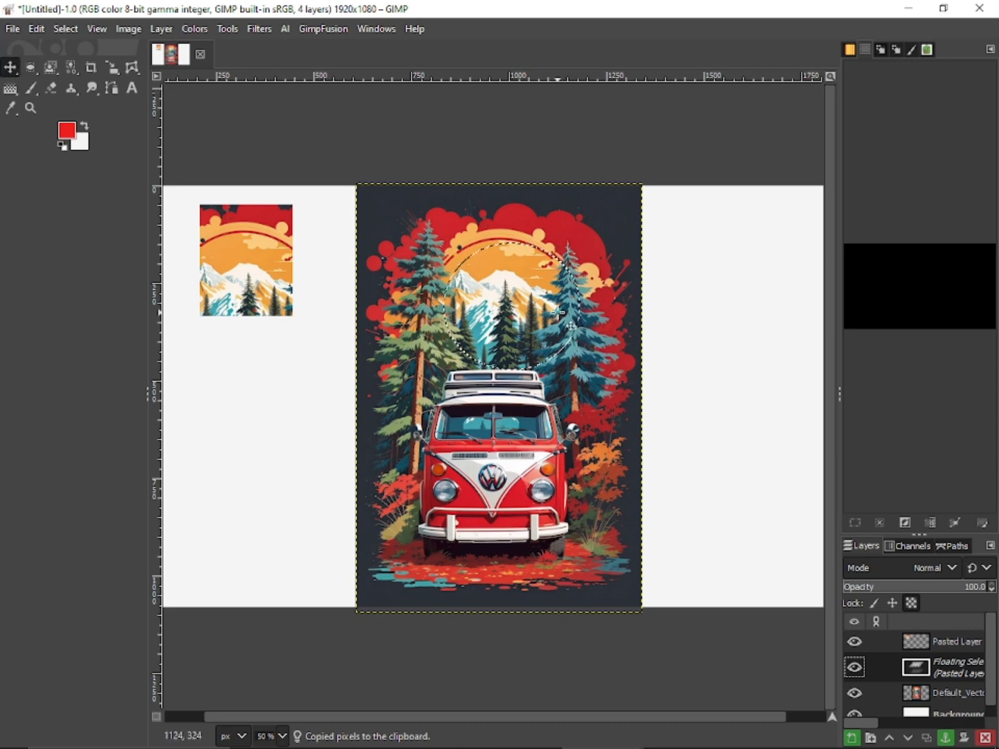
{"action": "left_click_drag", "start_coordinate": [570, 321], "coordinate": [314, 430]}
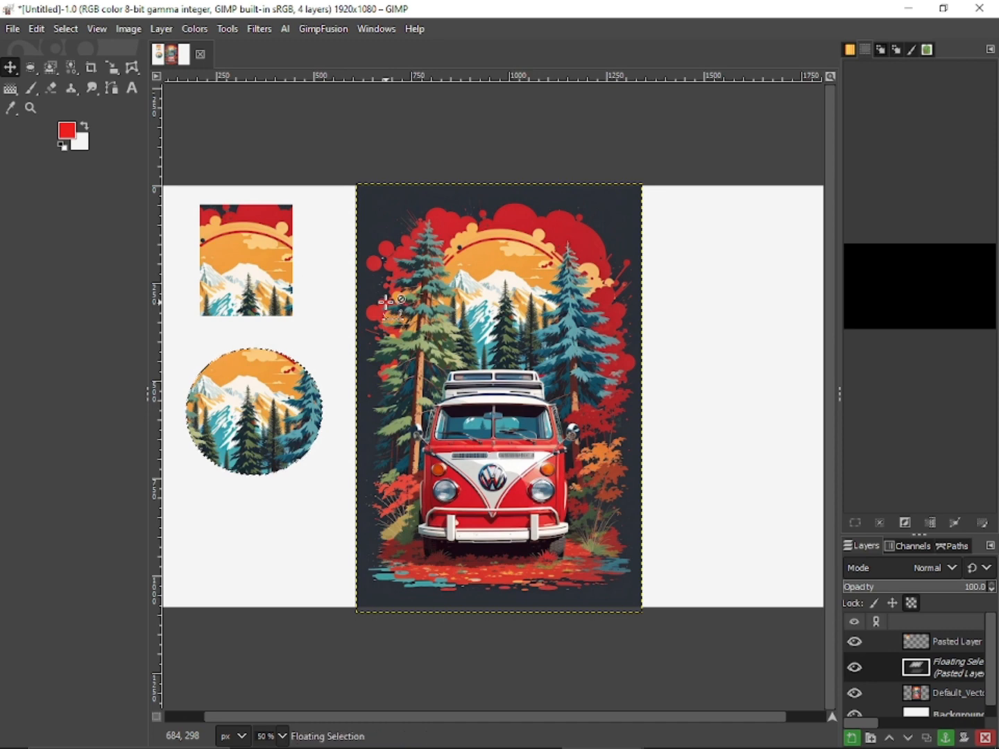
Duplicate the whole image and, in the duplicate, convert the floating round mountain copy into a new layer
{"action": "key", "text": "ctrl+d"}
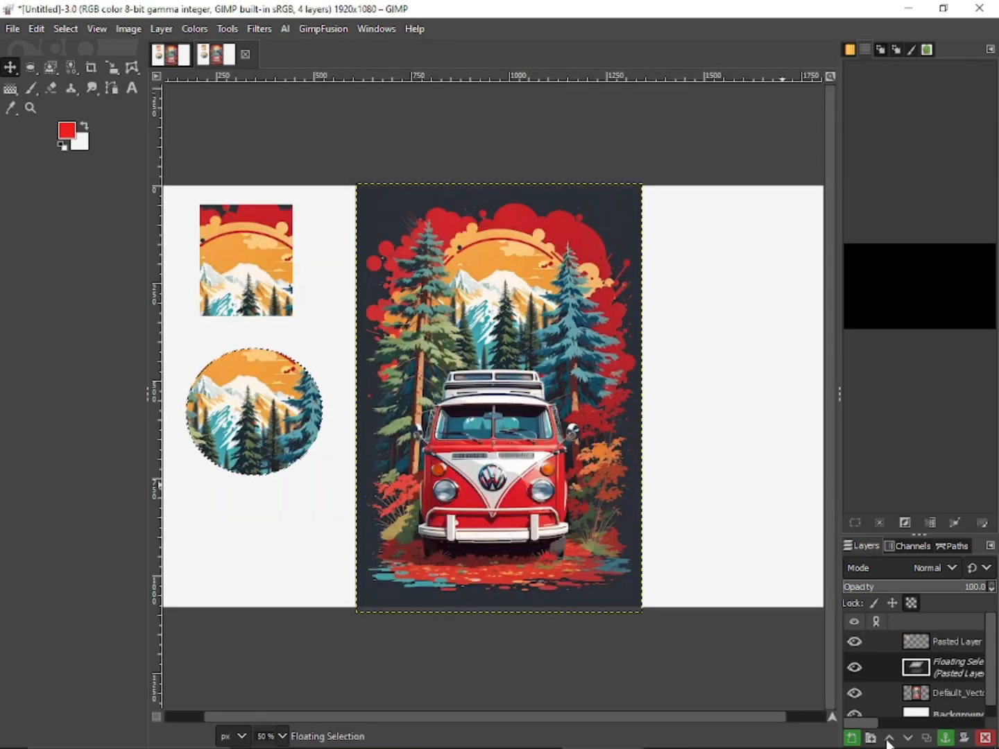
{"action": "left_click", "coordinate": [851, 737]}
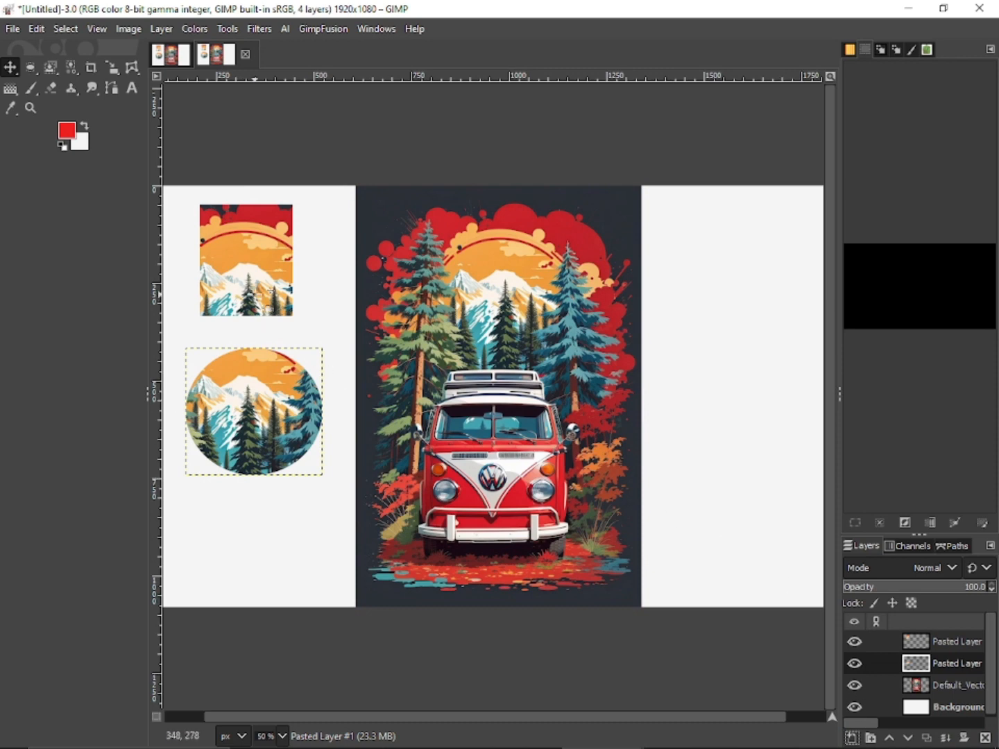
Draw a small elliptical selection inside the round mountain copy, and clear the selection
{"action": "mouse_move", "coordinate": [31, 70]}
{"action": "right_click", "coordinate": [36, 65]}
{"action": "left_click", "coordinate": [99, 89]}
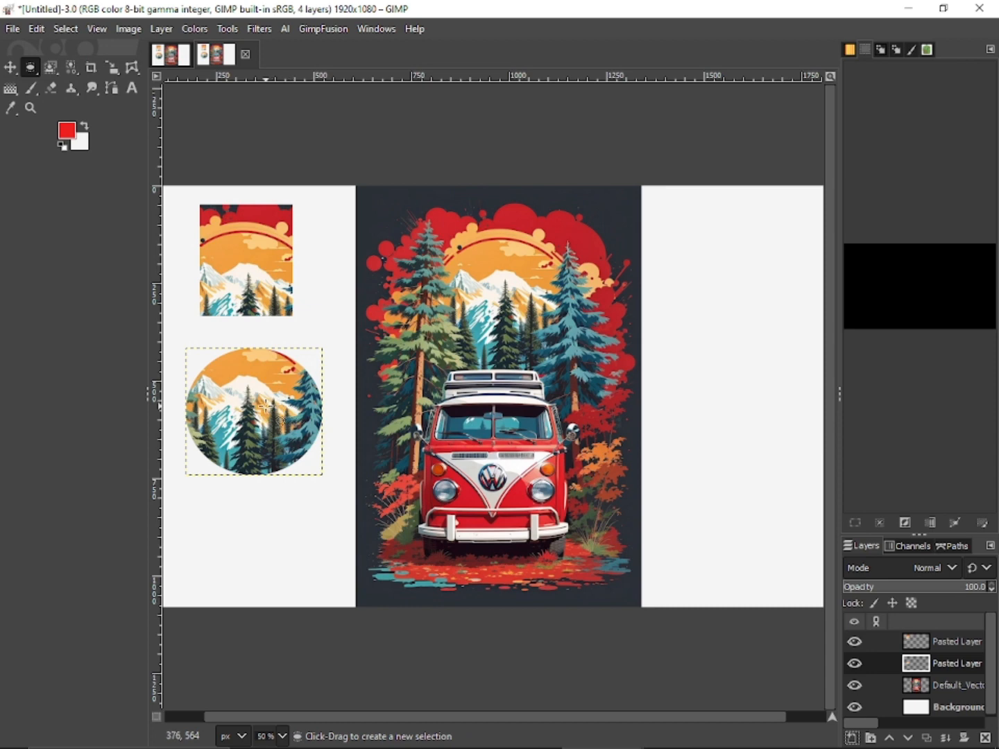
{"action": "left_click_drag", "start_coordinate": [265, 407], "coordinate": [285, 398]}
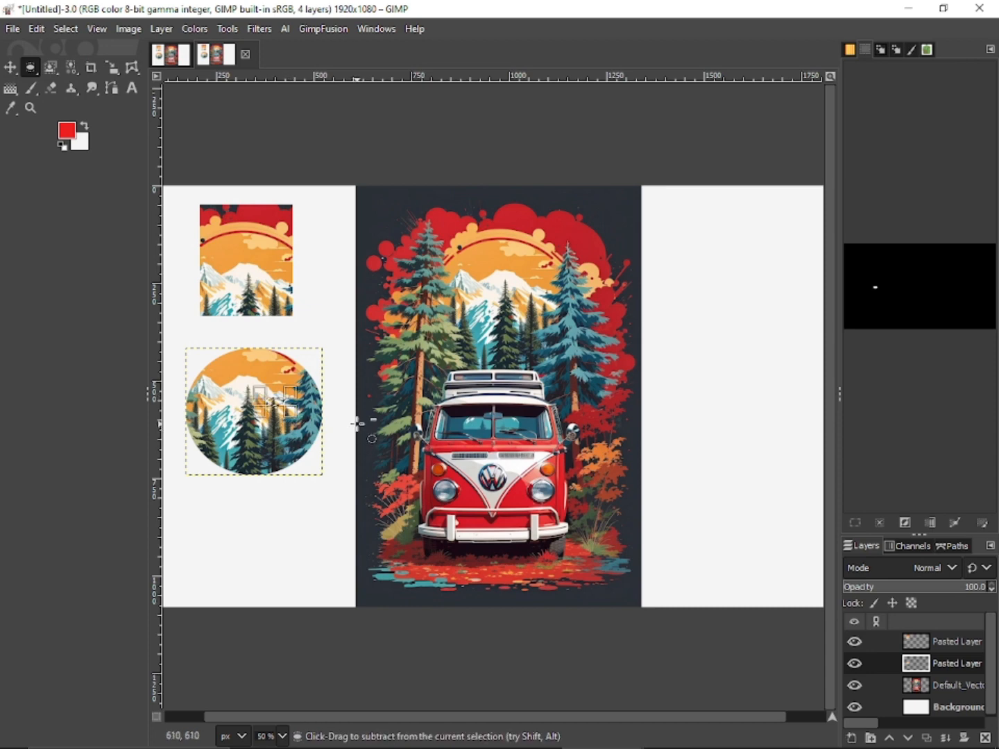
{"action": "key", "text": "ctrl+shift+a"}
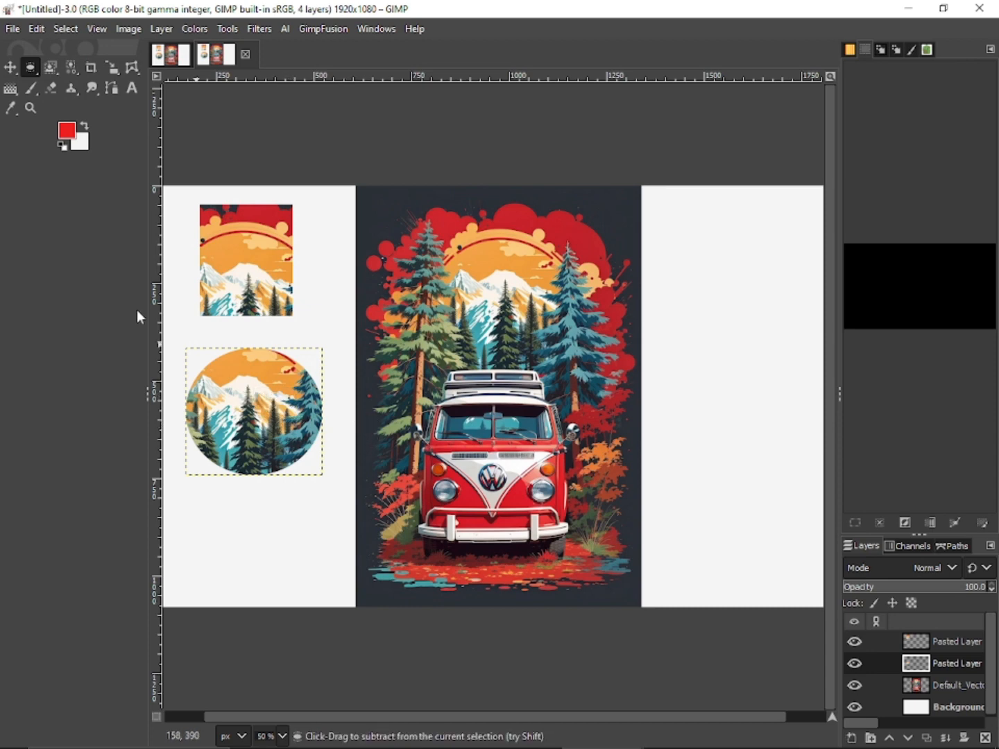
Move the round mountain copy slightly to the right on the white background
{"action": "left_click", "coordinate": [13, 72]}
{"action": "left_click", "coordinate": [56, 70]}
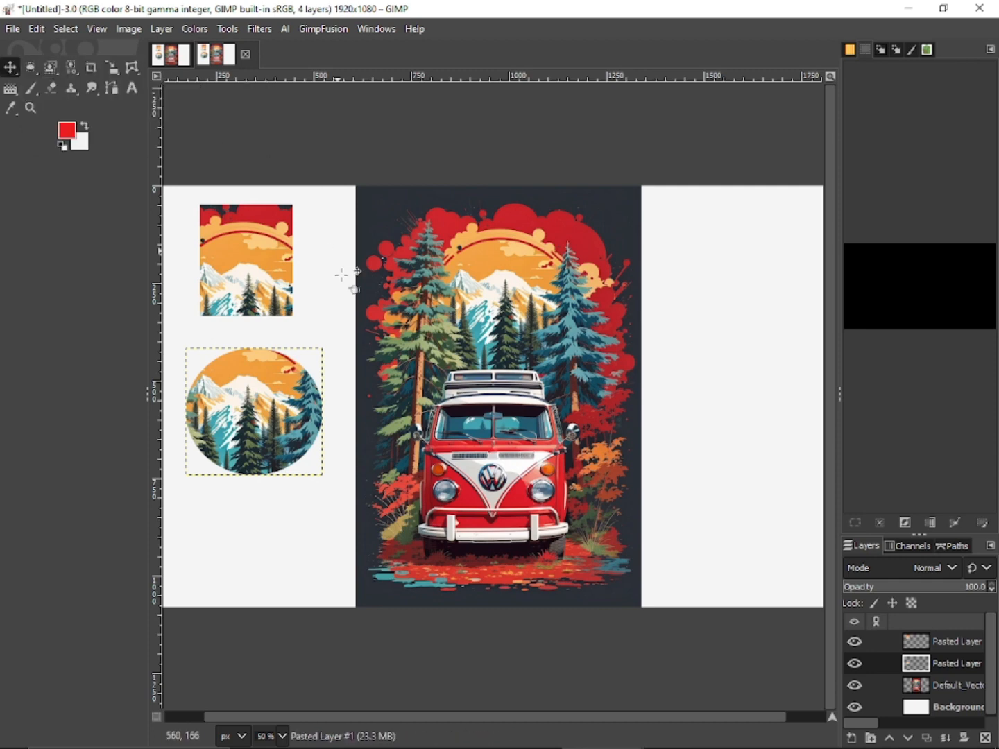
{"action": "left_click_drag", "start_coordinate": [248, 435], "coordinate": [265, 437]}
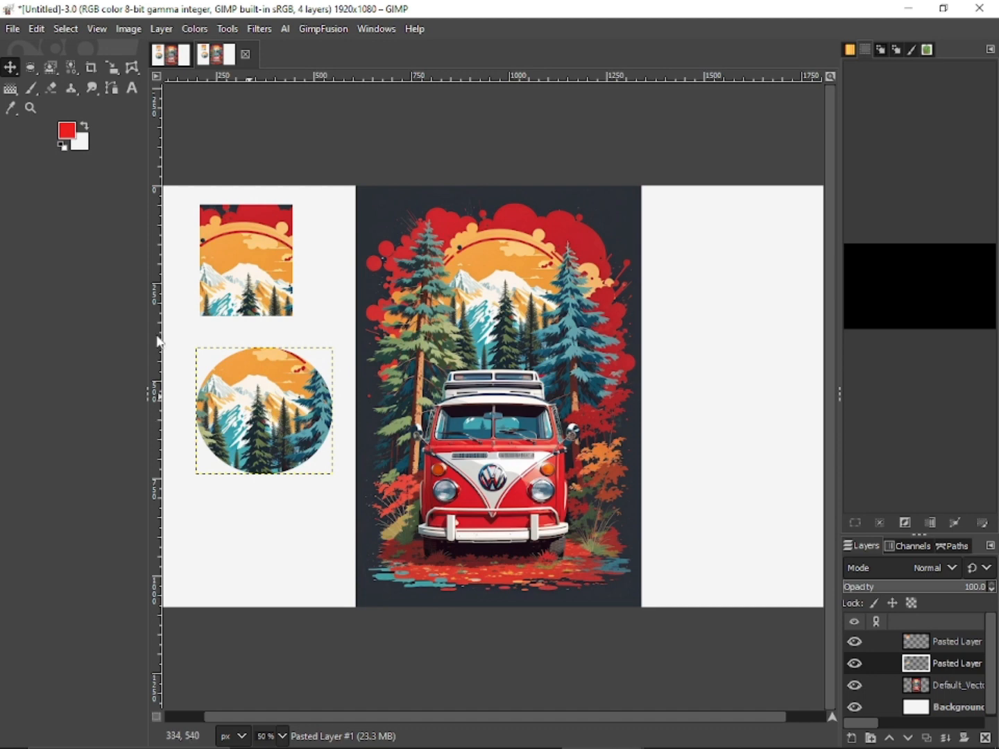
Try to outline the tall pine tree left of the van with the Free Select tool
{"action": "left_click", "coordinate": [11, 67]}
{"action": "left_click", "coordinate": [53, 71]}
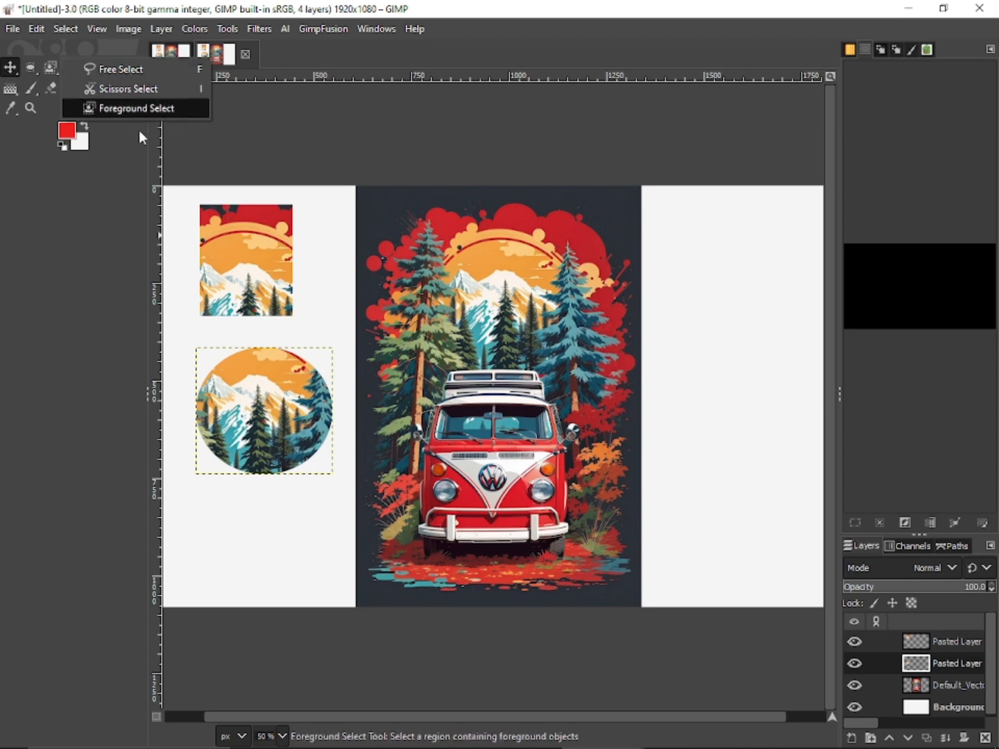
{"action": "left_click", "coordinate": [139, 80]}
{"action": "left_click", "coordinate": [427, 248]}
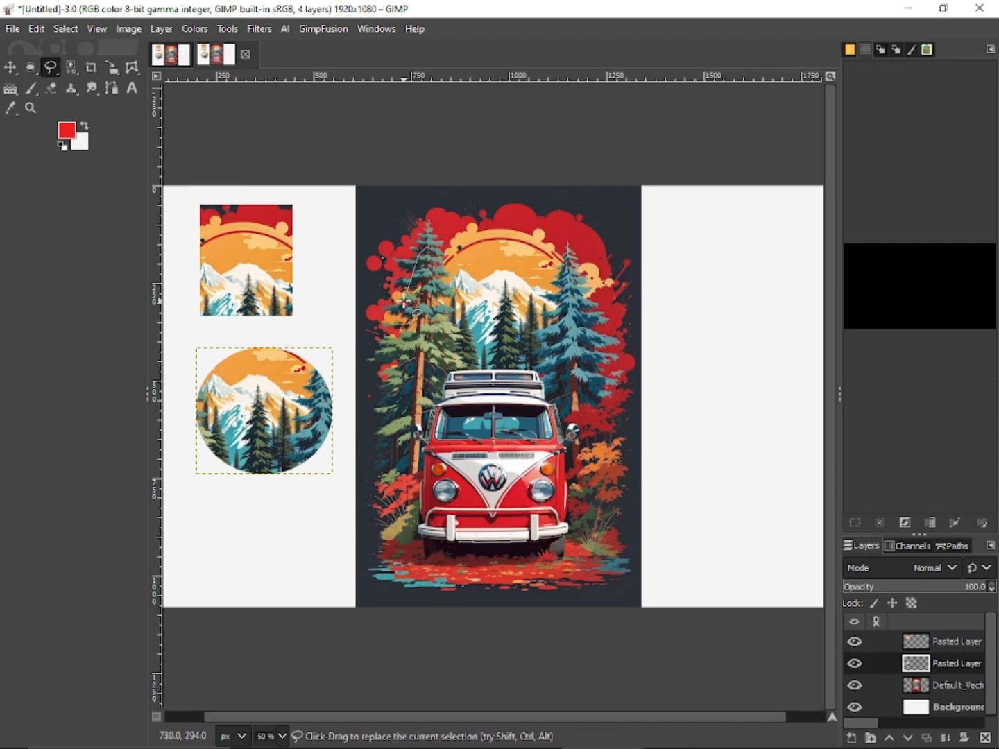
{"action": "left_click", "coordinate": [384, 365]}
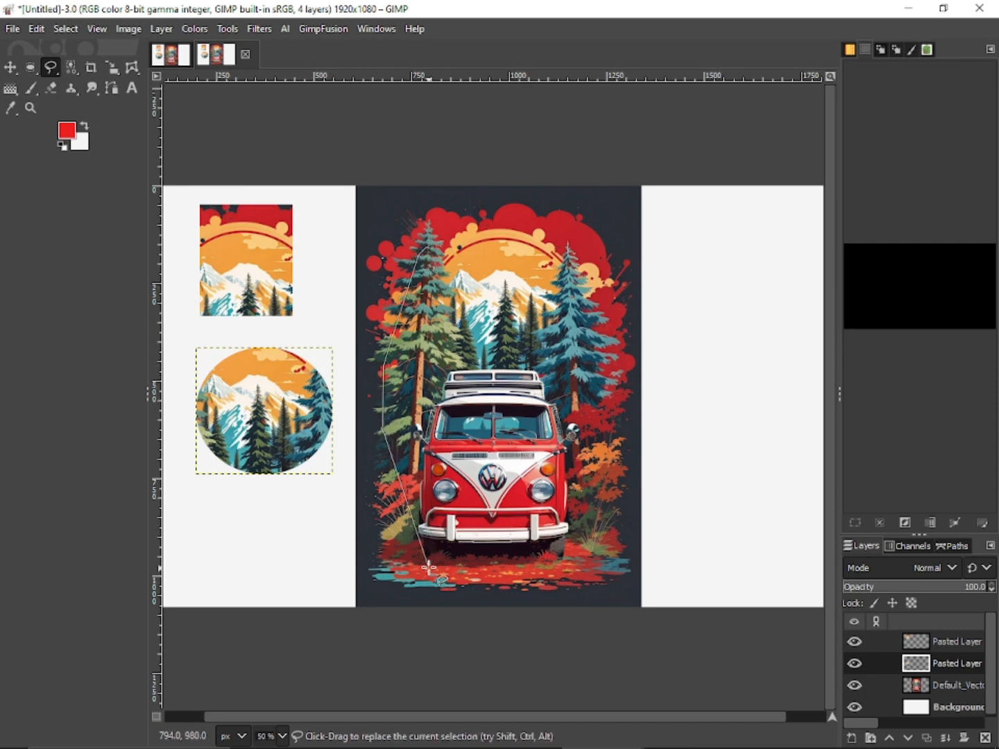
Undo the round copy's move and its conversion to a layer, and anchor the floating selection to the van artwork layer
{"action": "key", "text": "ctrl+z"}
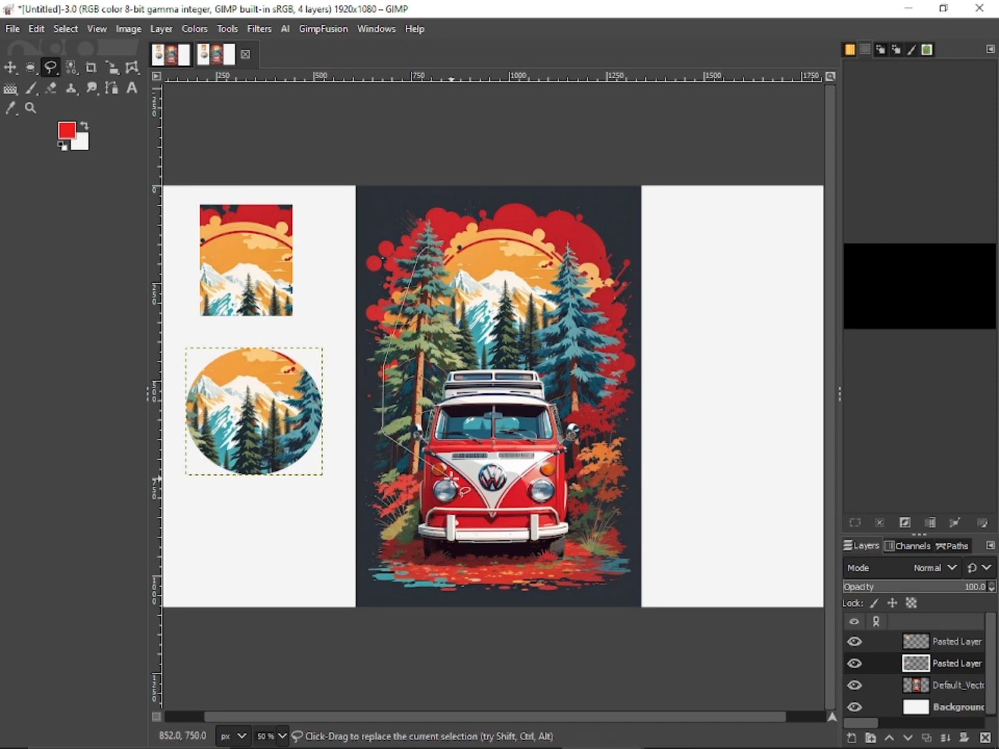
{"action": "key", "text": "ctrl+v"}
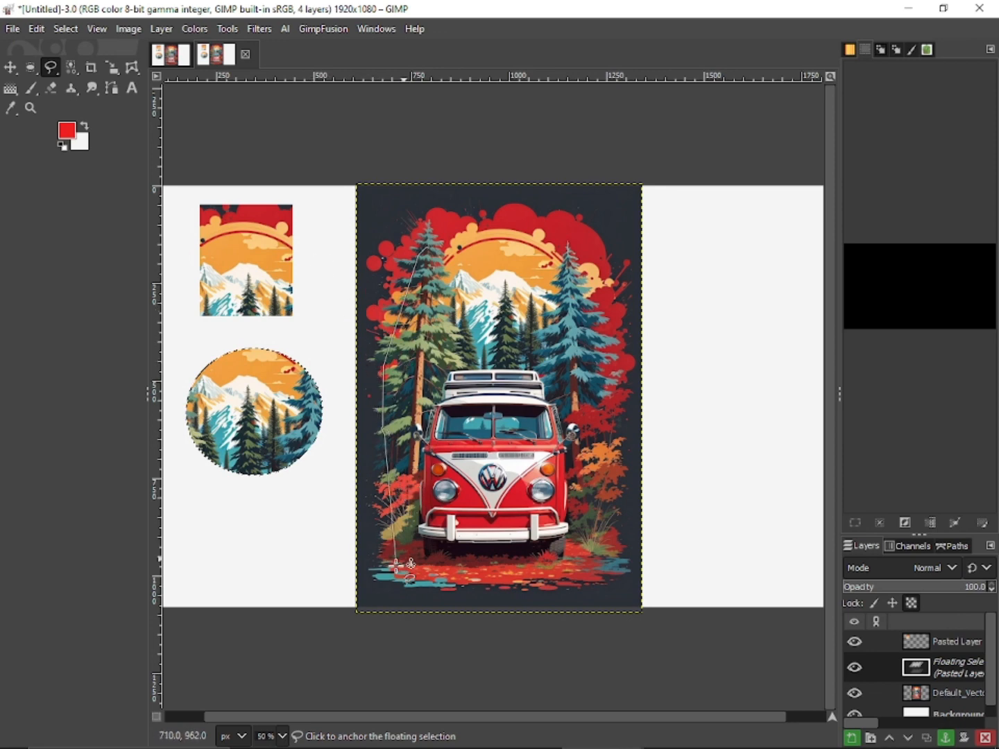
{"action": "left_click", "coordinate": [390, 587]}
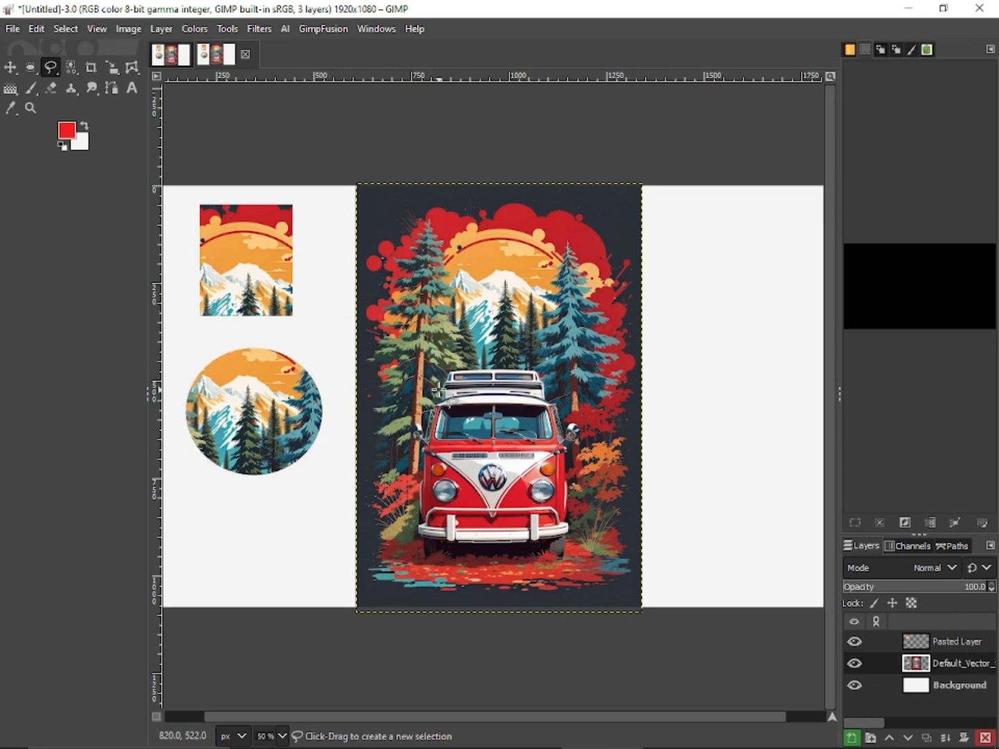
Draw a polygonal free selection around the van's front, from below the roof down to the bumper
{"action": "left_click", "coordinate": [430, 401]}
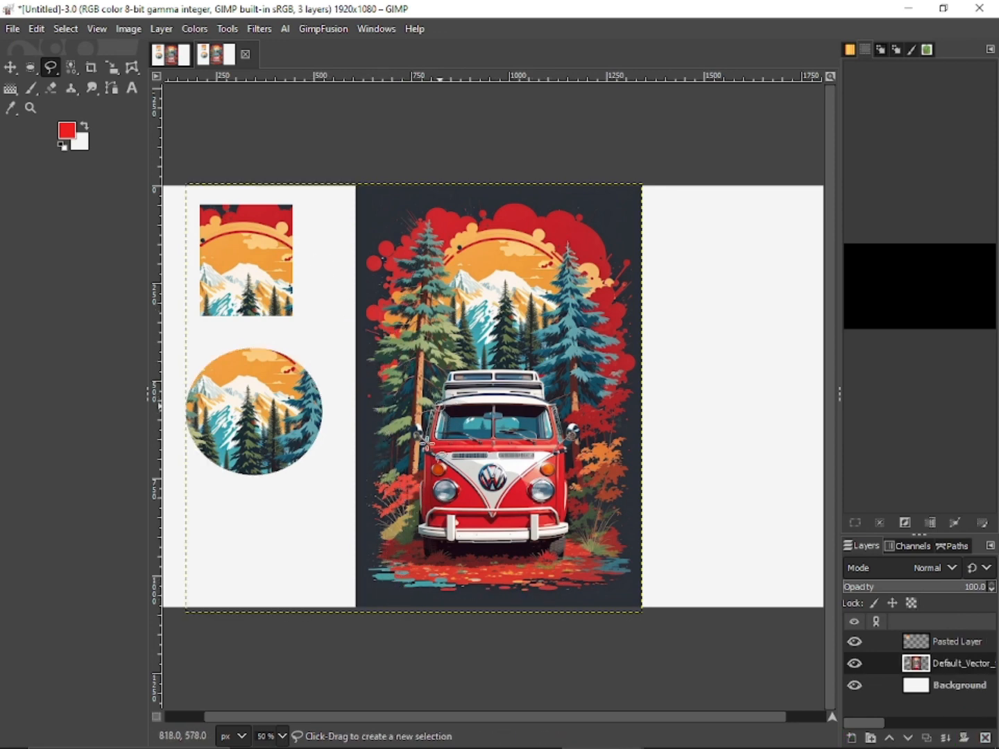
{"action": "left_click", "coordinate": [414, 535]}
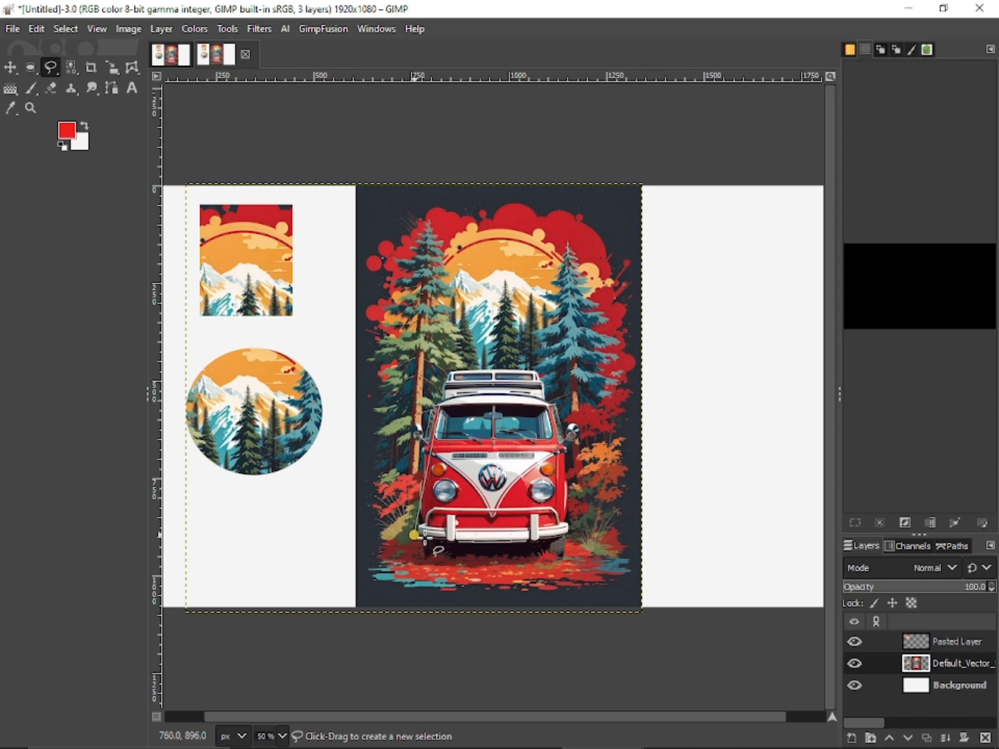
{"action": "left_click", "coordinate": [562, 538]}
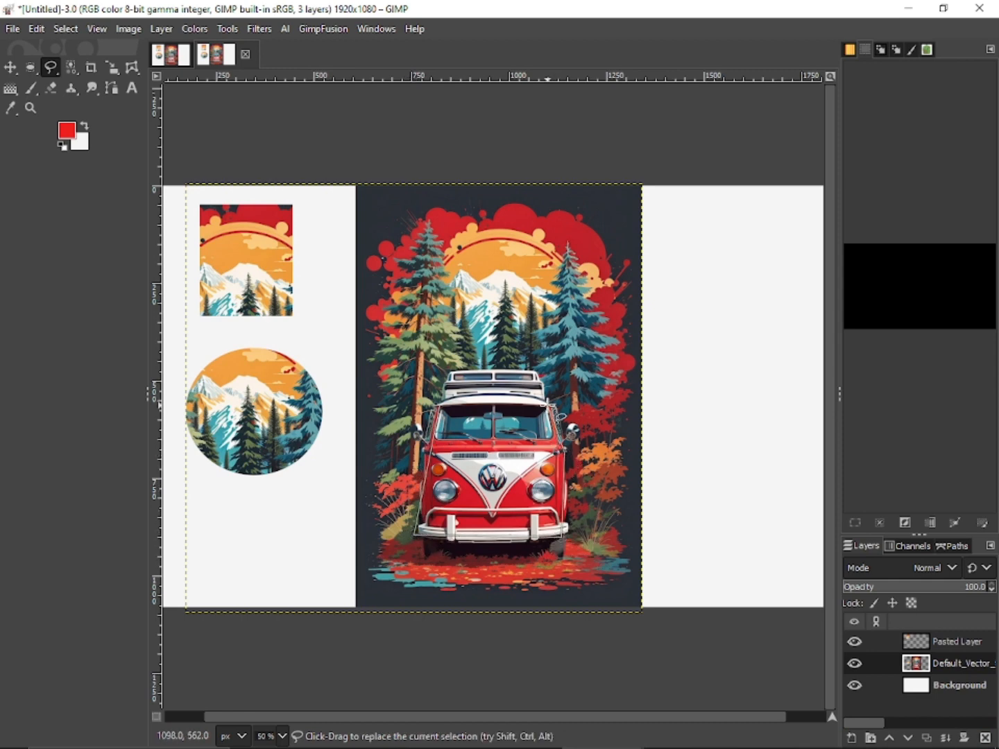
{"action": "left_click", "coordinate": [557, 406]}
{"action": "left_click", "coordinate": [440, 406]}
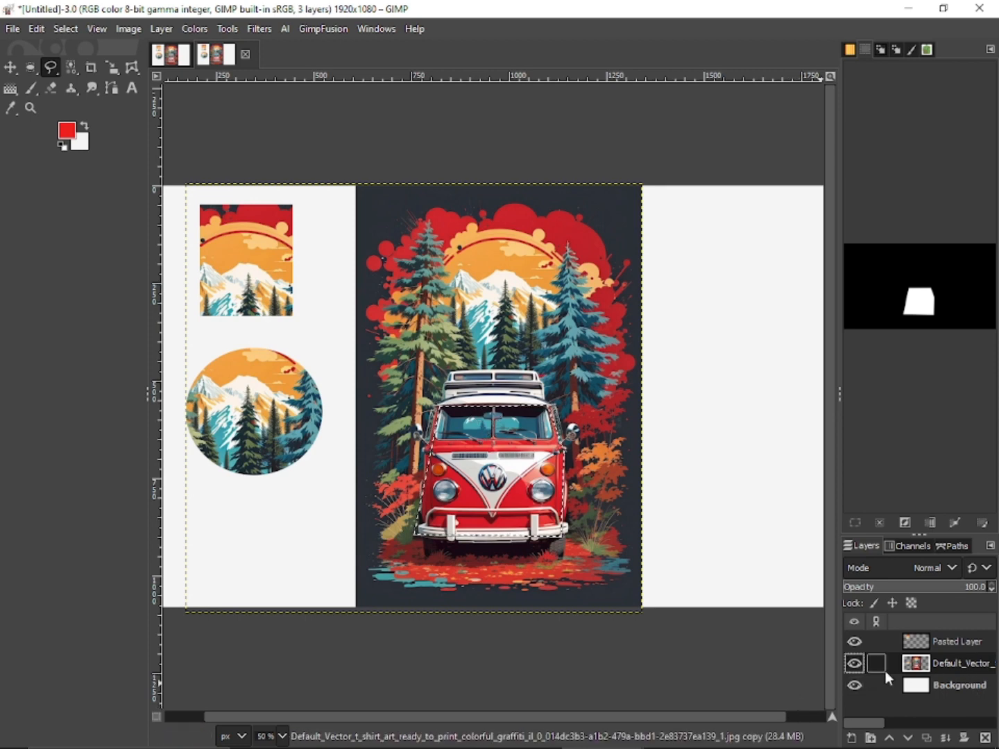
Copy the selected van front into a new layer and move it onto the upper white area right of the artwork
{"action": "left_click", "coordinate": [856, 664]}
{"action": "left_click", "coordinate": [856, 664]}
{"action": "key", "text": "ctrl+c"}
{"action": "key", "text": "ctrl+v"}
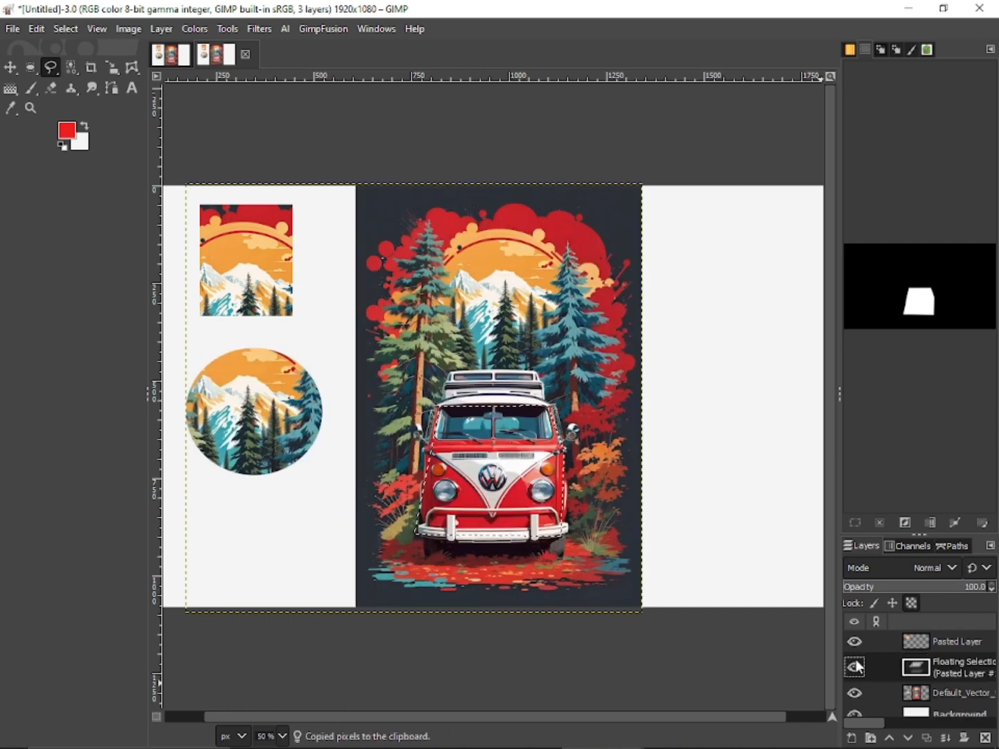
{"action": "left_click", "coordinate": [853, 740]}
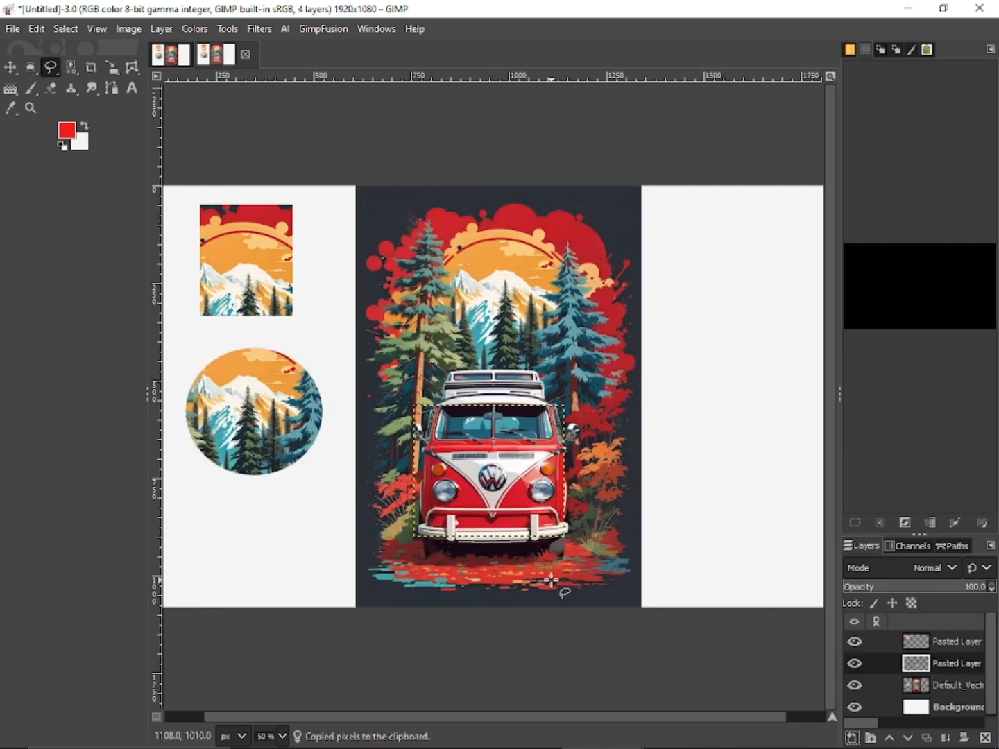
{"action": "left_click", "coordinate": [10, 68]}
{"action": "left_click_drag", "start_coordinate": [473, 468], "coordinate": [728, 286]}
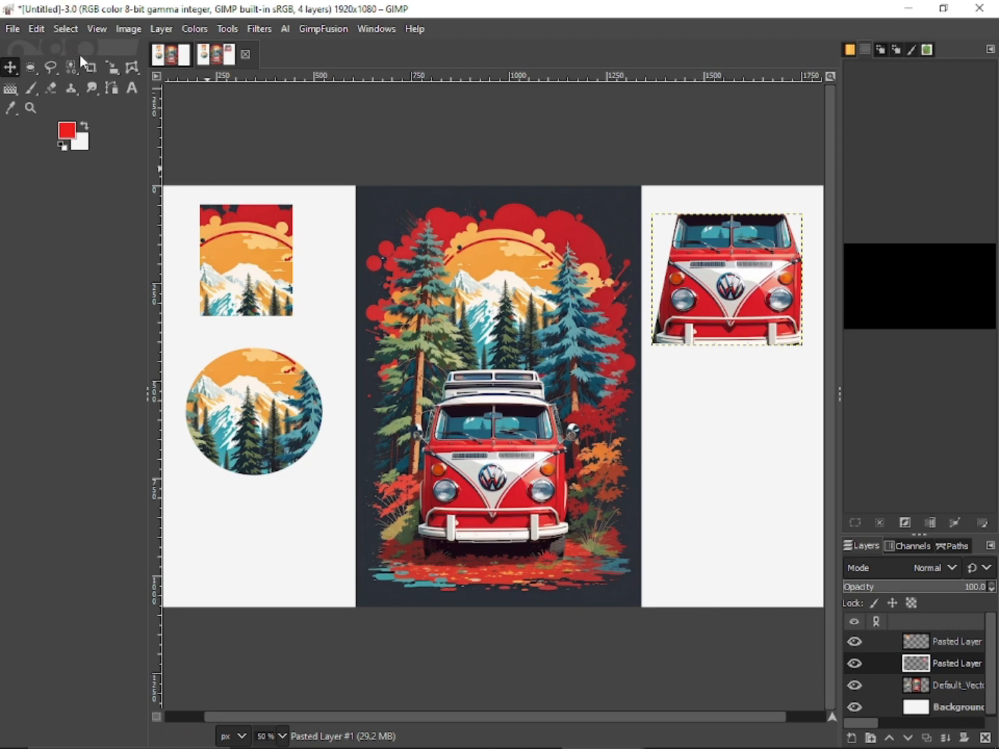
Trace a closed four-point Scissors Select outline around the upper part of the pine tree left of the mountains
{"action": "mouse_move", "coordinate": [70, 70]}
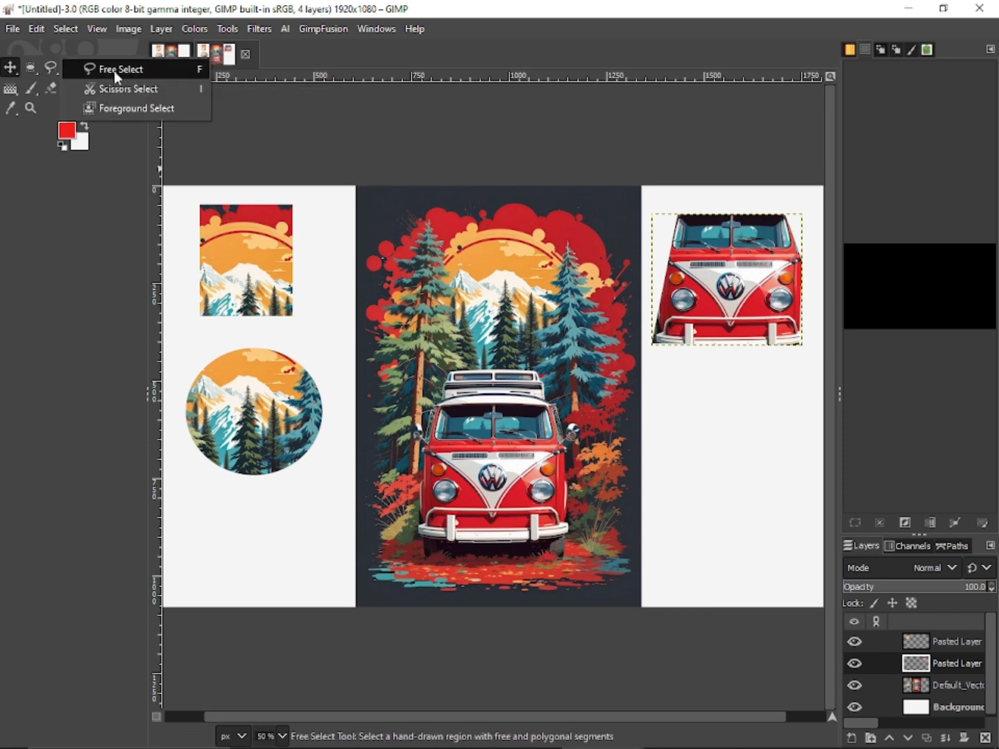
{"action": "left_click", "coordinate": [113, 89]}
{"action": "left_click", "coordinate": [404, 266]}
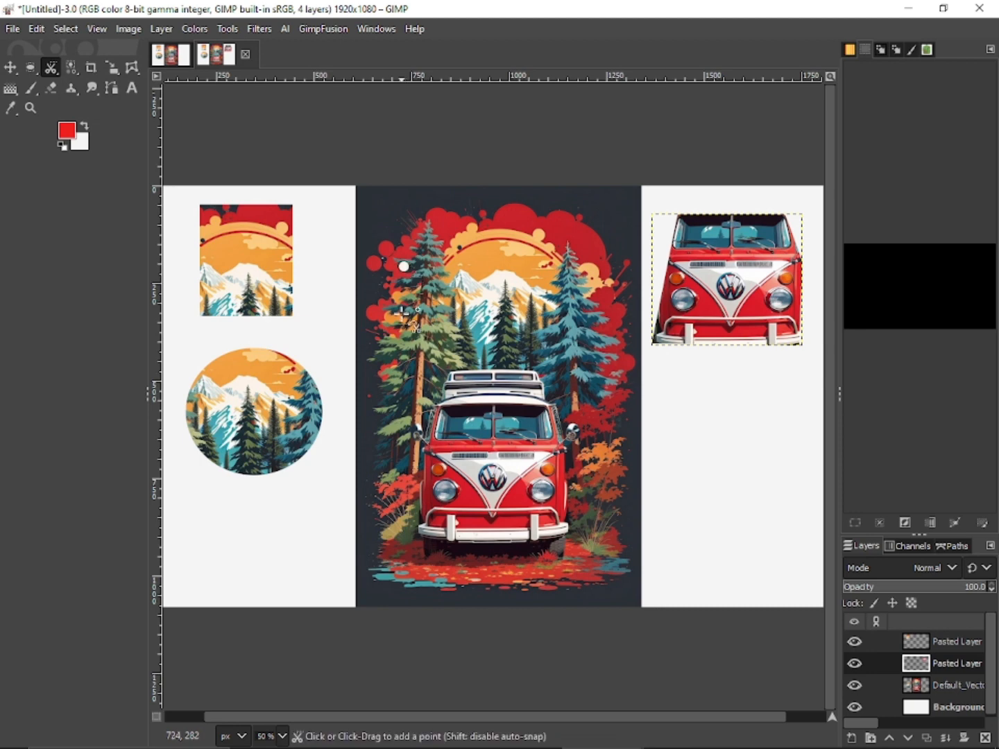
{"action": "left_click", "coordinate": [392, 355]}
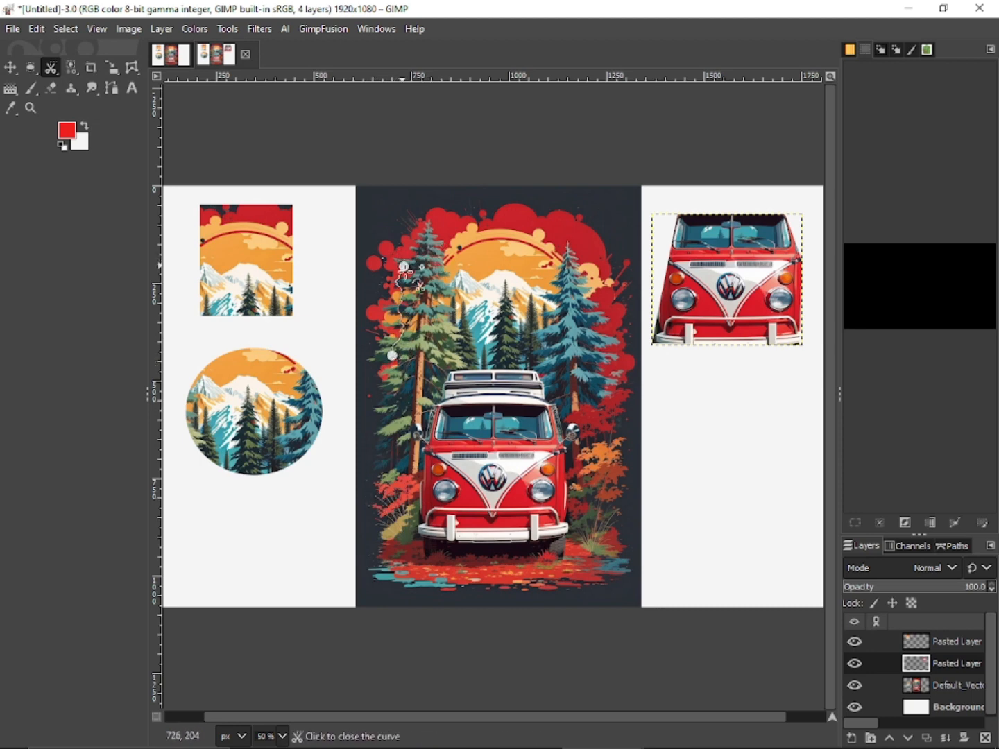
{"action": "left_click", "coordinate": [437, 360]}
{"action": "left_click", "coordinate": [437, 253]}
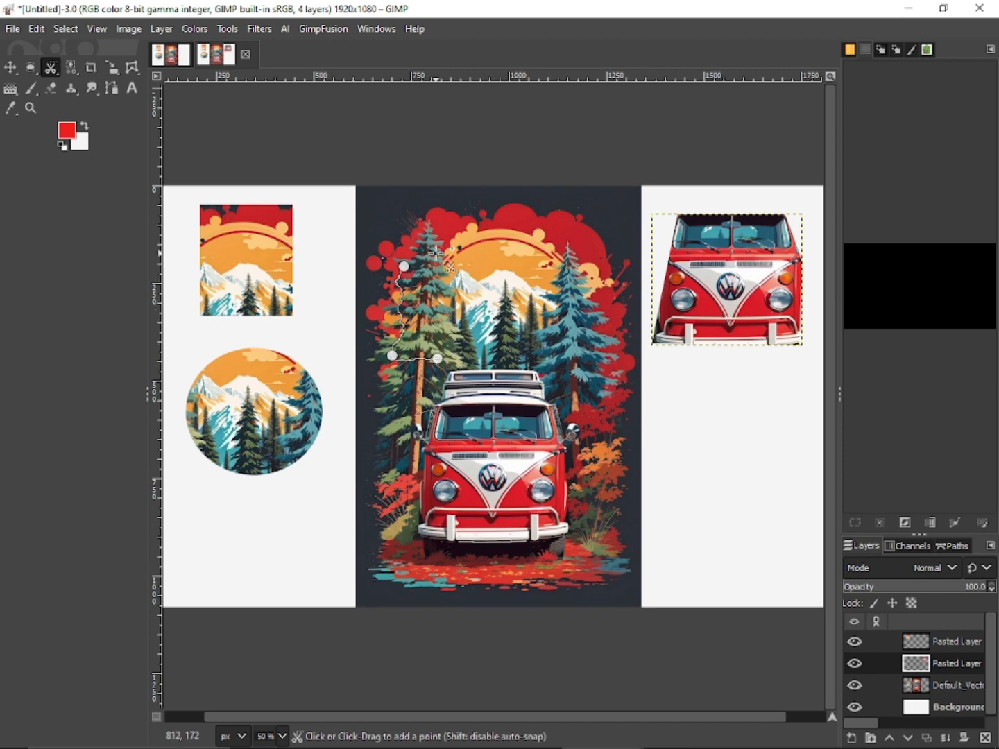
{"action": "left_click", "coordinate": [404, 265]}
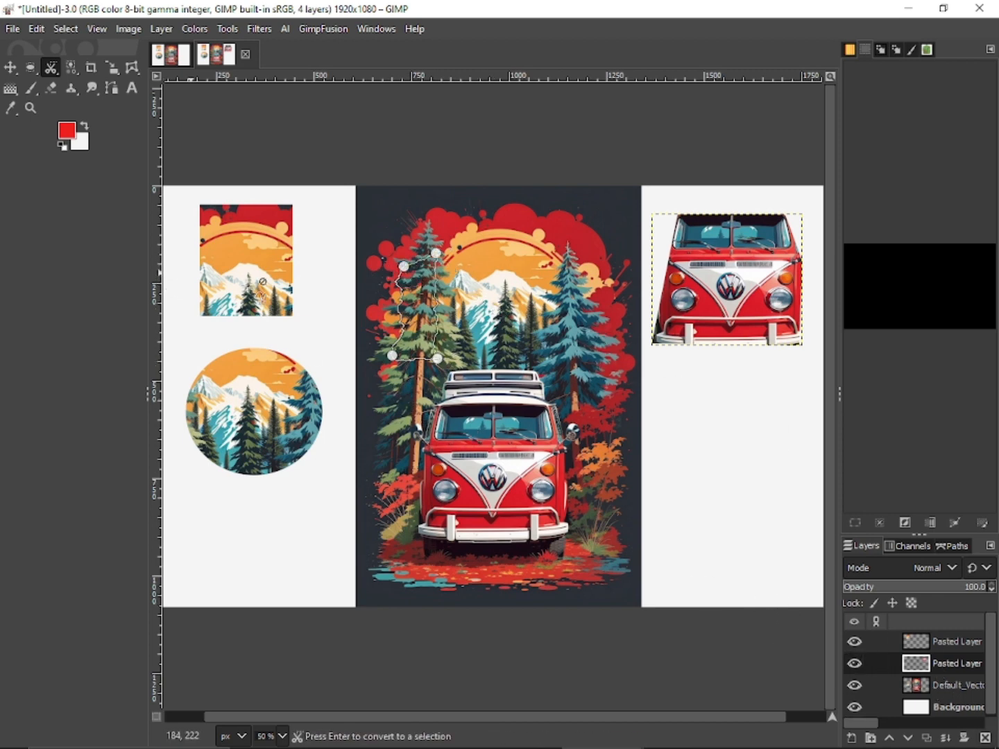
Try to copy the traced pine area of the artwork layer into a new layer and move it, and discard that copy
{"action": "left_click", "coordinate": [949, 682]}
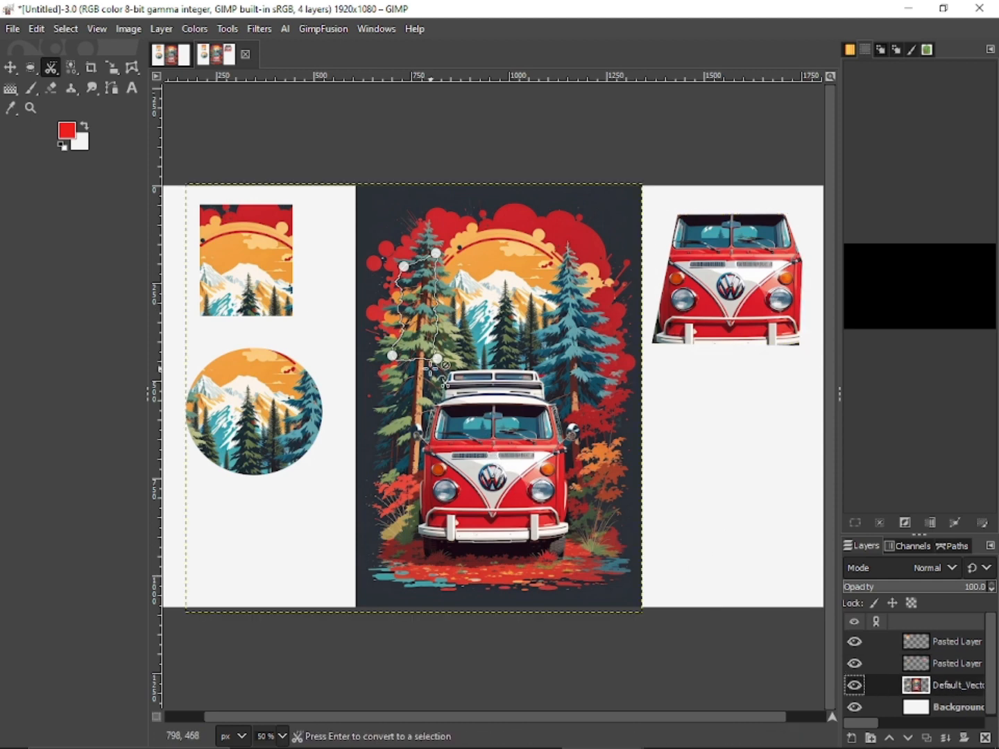
{"action": "key", "text": "ctrl+c"}
{"action": "key", "text": "ctrl+v"}
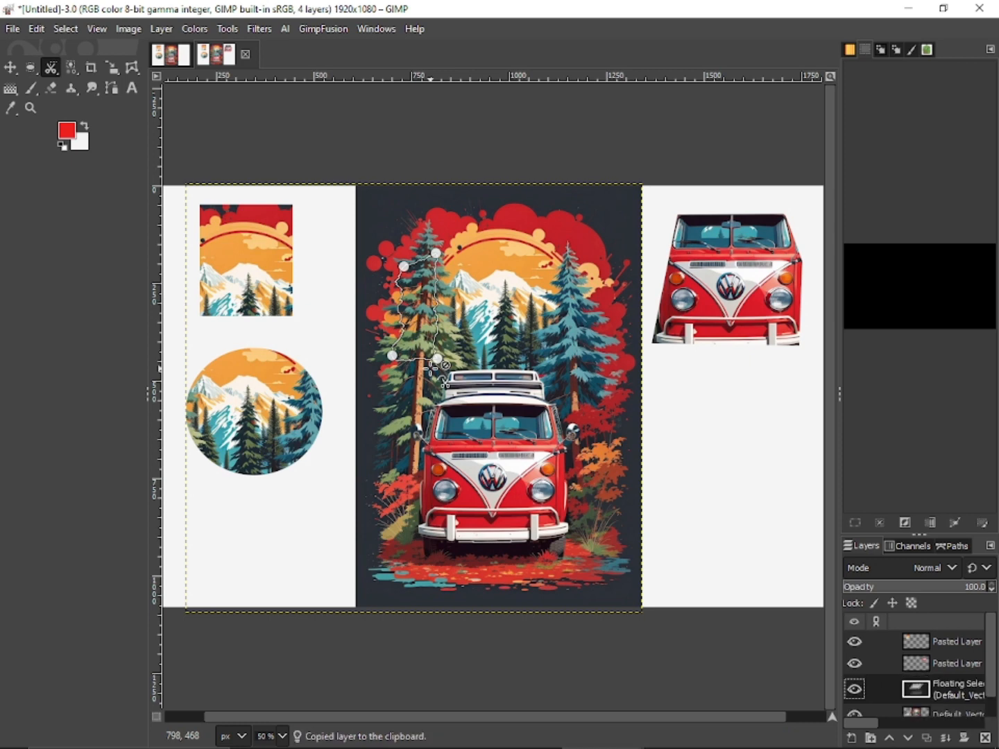
{"action": "left_click", "coordinate": [852, 738]}
{"action": "left_click", "coordinate": [10, 67]}
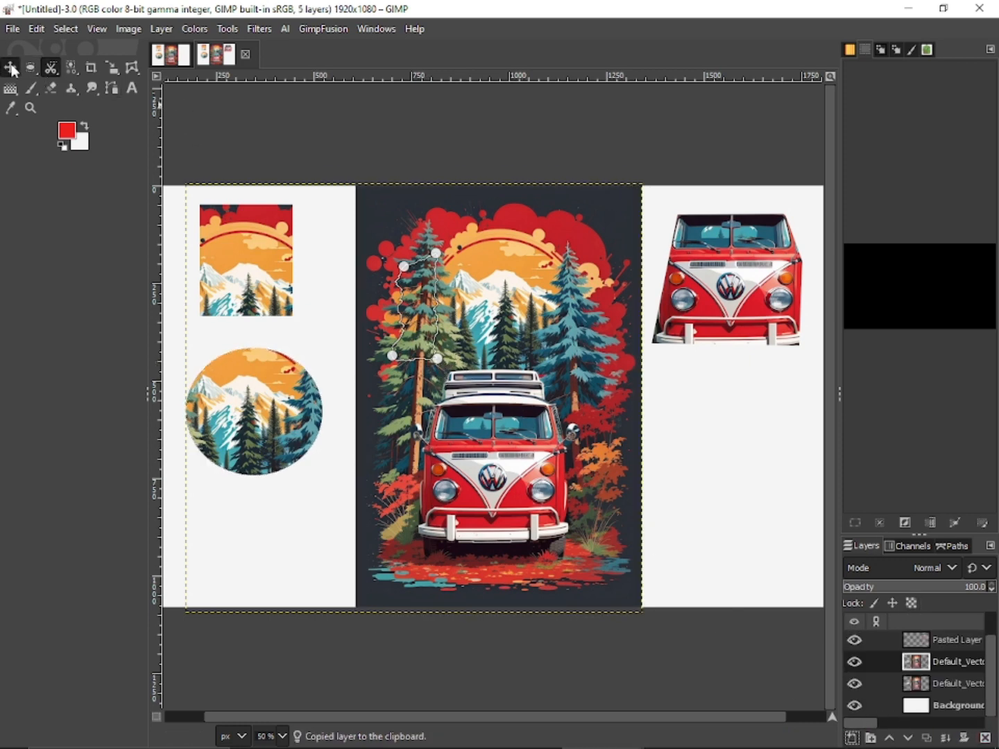
{"action": "left_click_drag", "start_coordinate": [432, 324], "coordinate": [461, 307]}
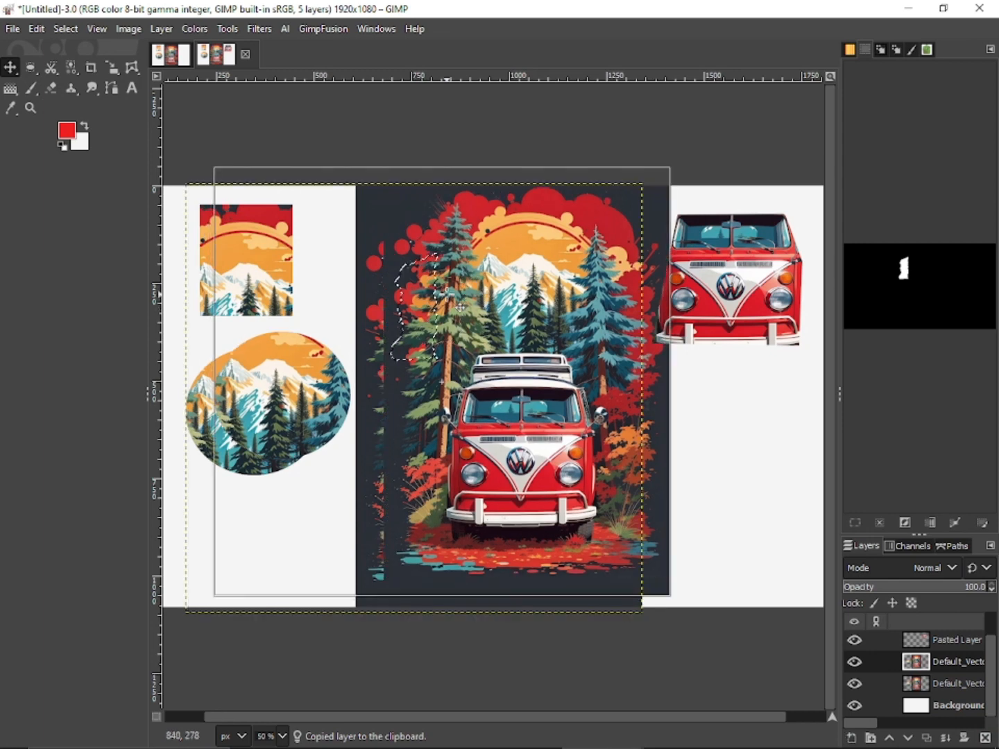
{"action": "key", "text": "ctrl+z"}
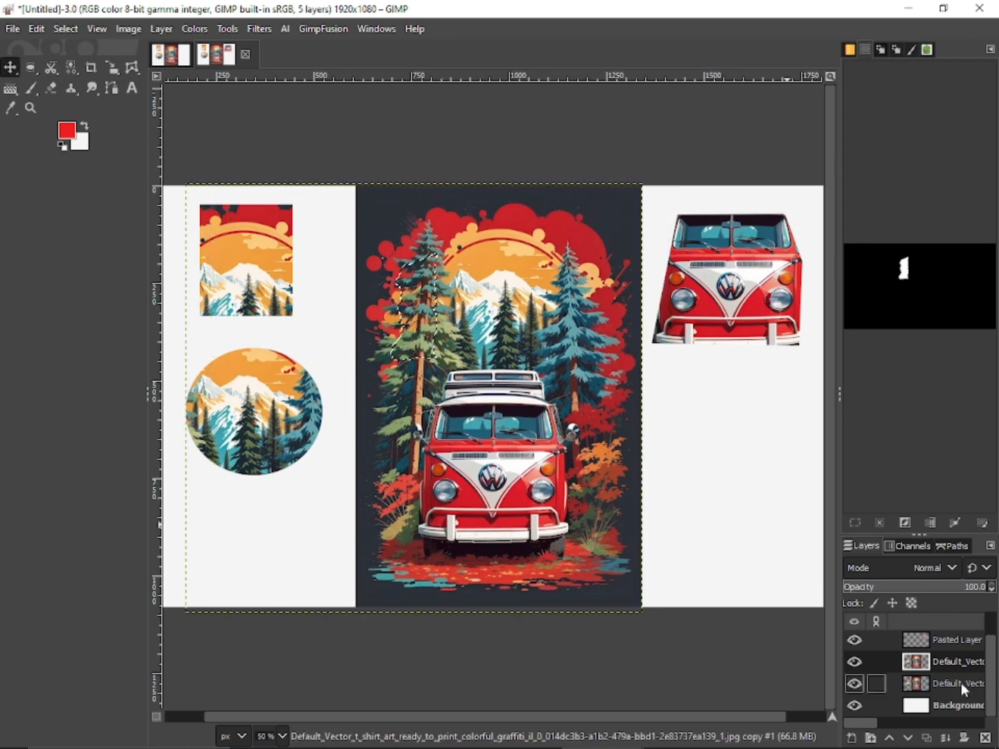
{"action": "left_click", "coordinate": [986, 738]}
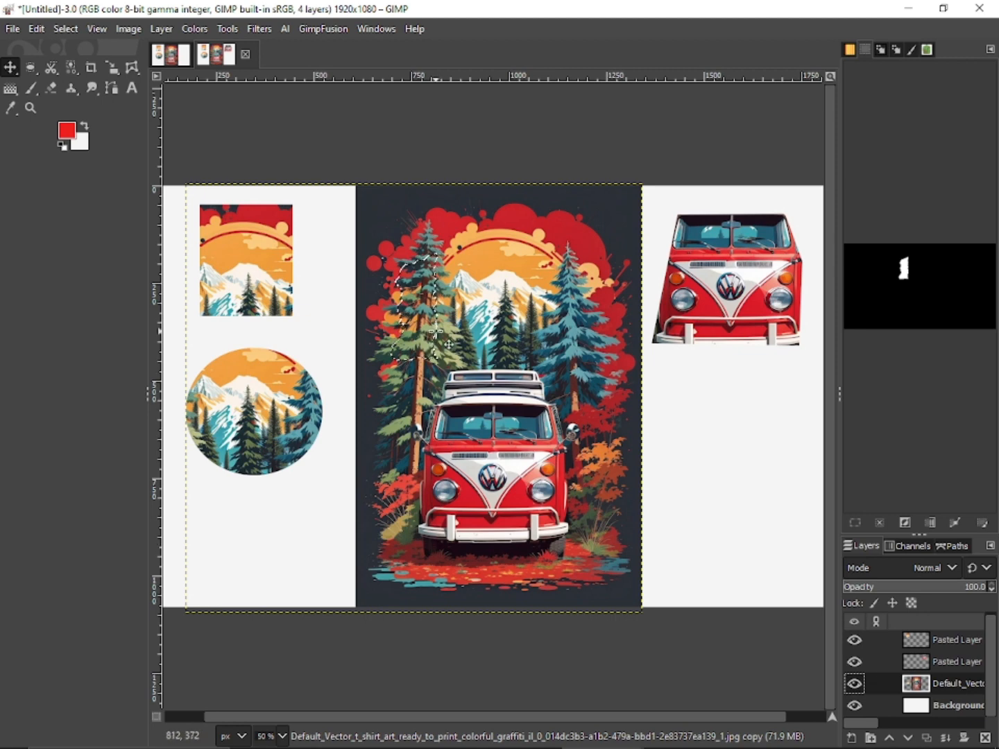
Copy the selected pine part into a new layer and move it onto the white area below the van front copy
{"action": "key", "text": "ctrl+c"}
{"action": "key", "text": "ctrl+v"}
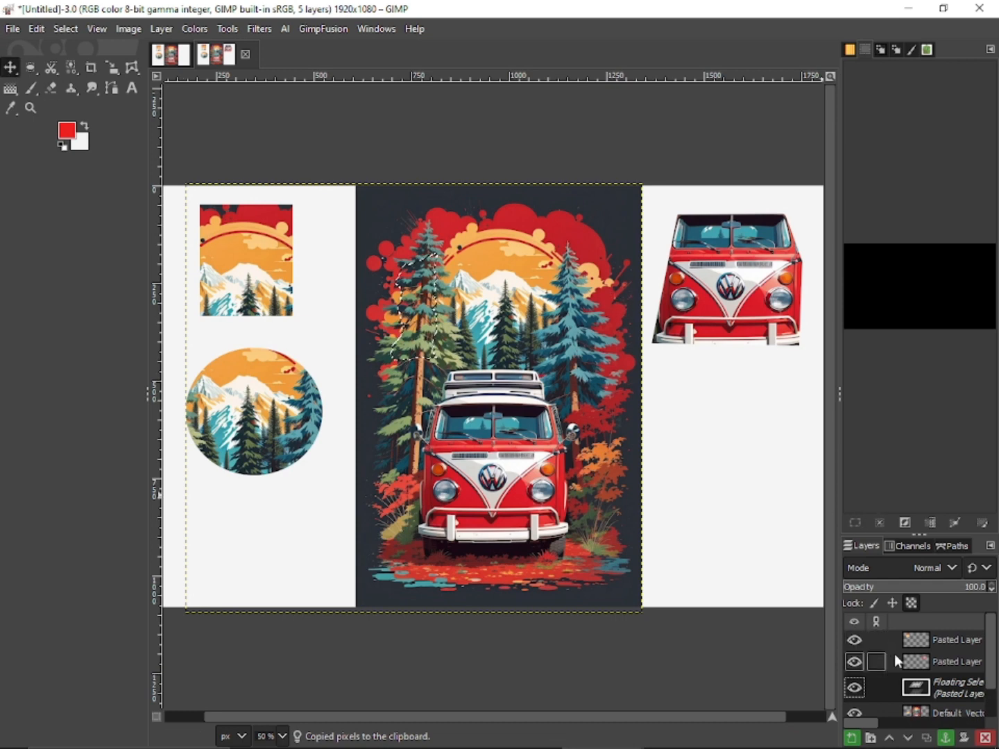
{"action": "left_click", "coordinate": [856, 739]}
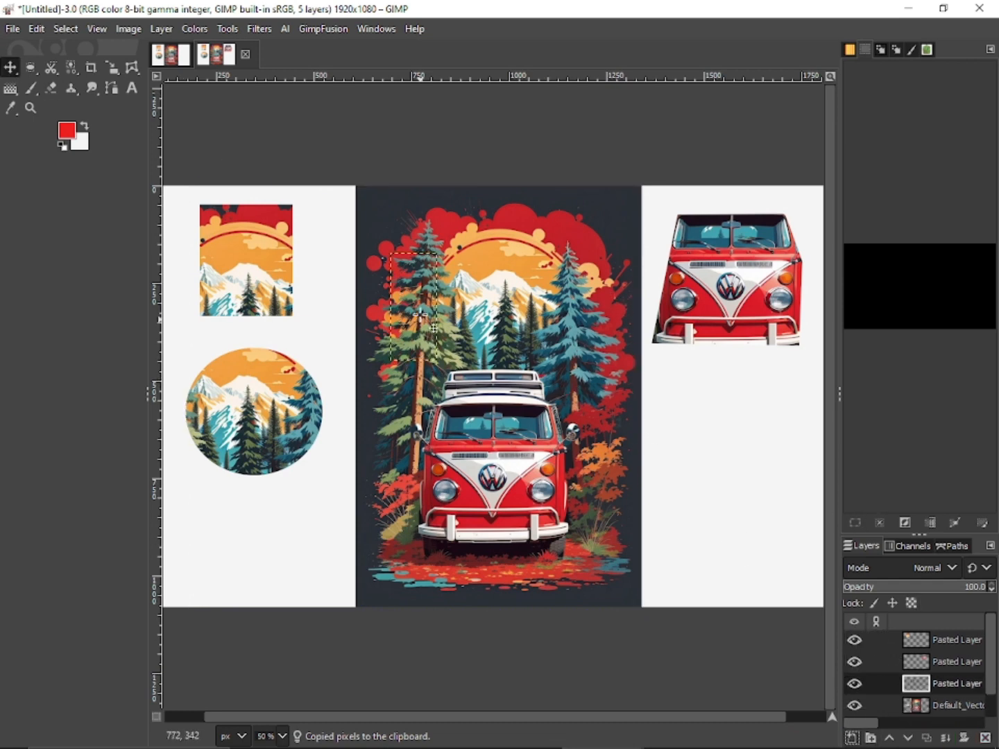
{"action": "left_click_drag", "start_coordinate": [426, 298], "coordinate": [743, 414]}
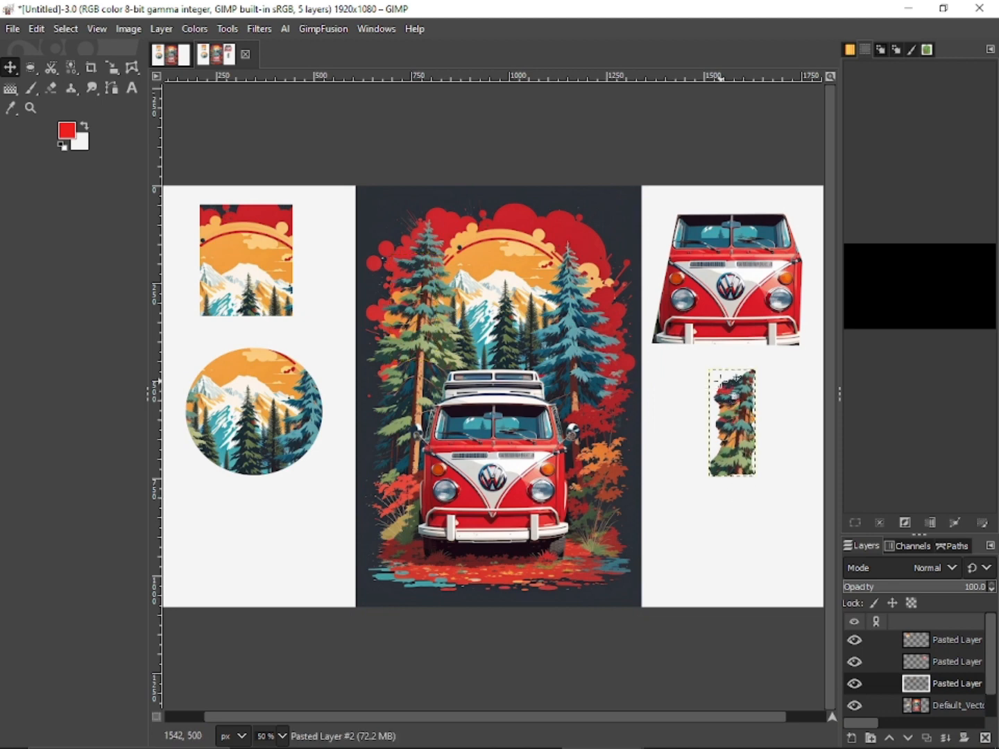
{"action": "left_click", "coordinate": [751, 576]}
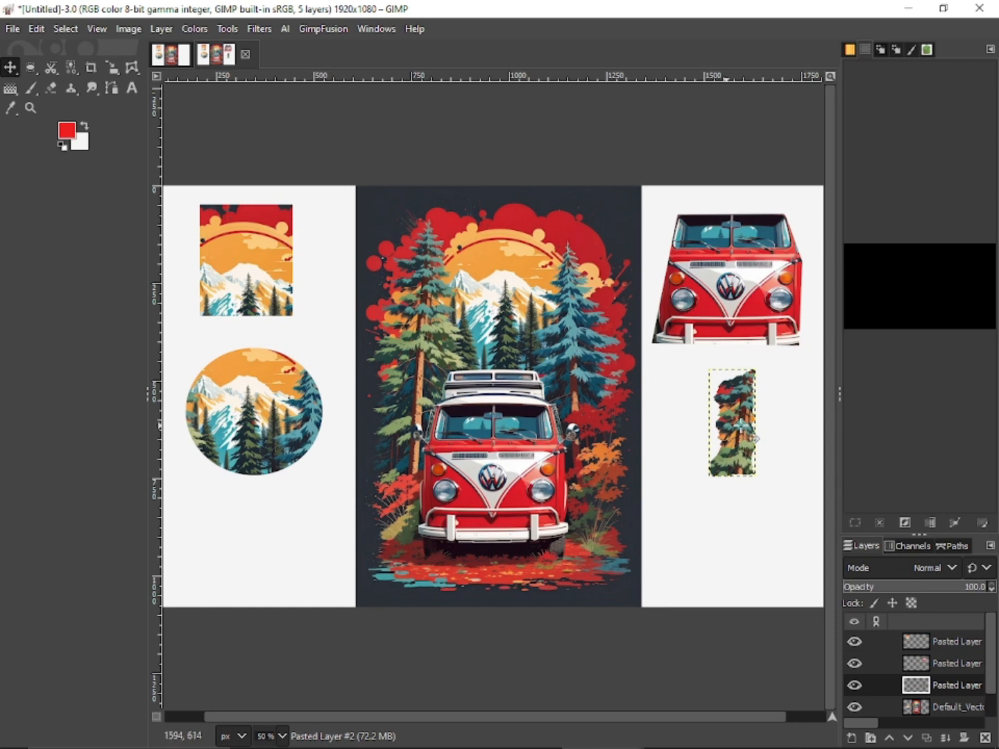
Fuzzy-select the orange sky in the rectangular copy's layer, and duplicate the image
{"action": "left_click", "coordinate": [956, 642]}
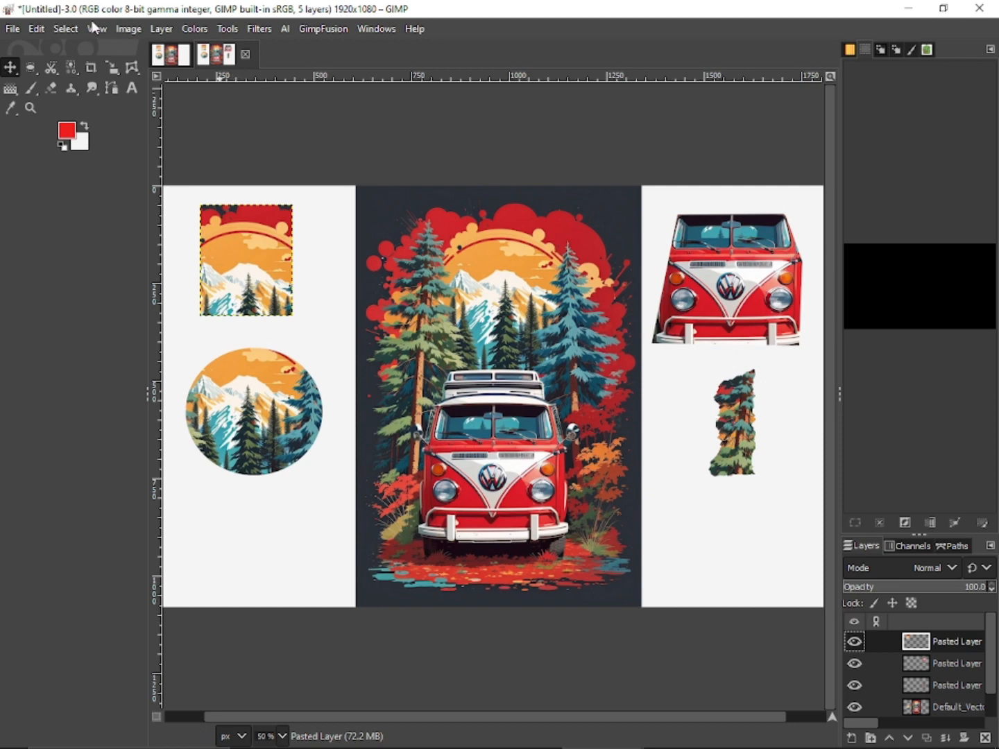
{"action": "mouse_move", "coordinate": [57, 71]}
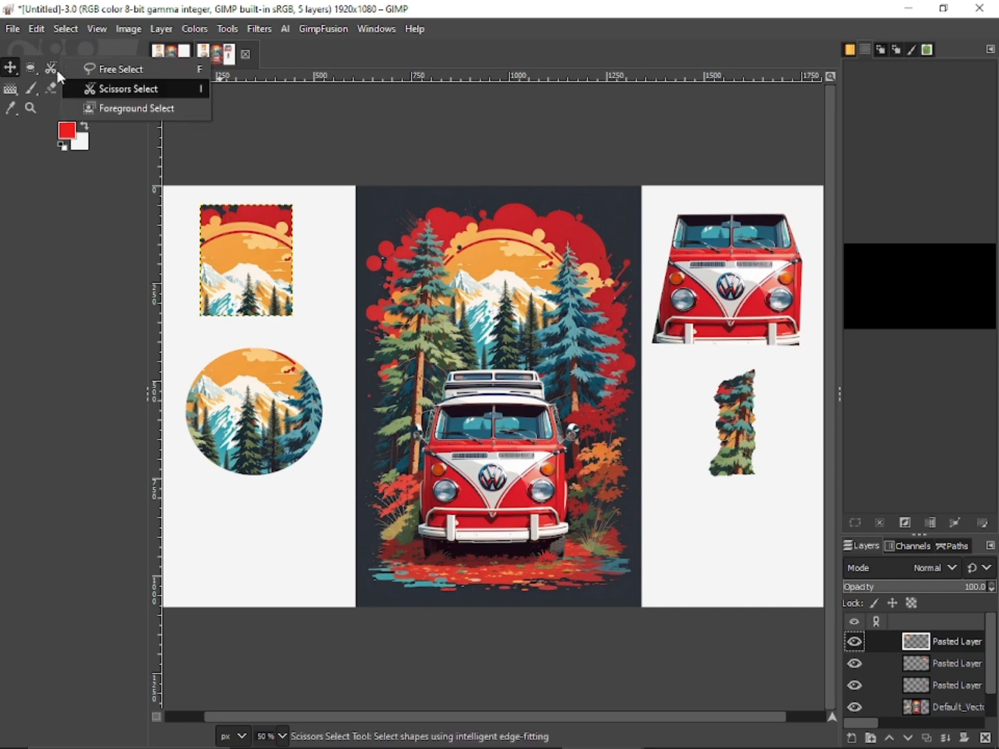
{"action": "left_click", "coordinate": [129, 110]}
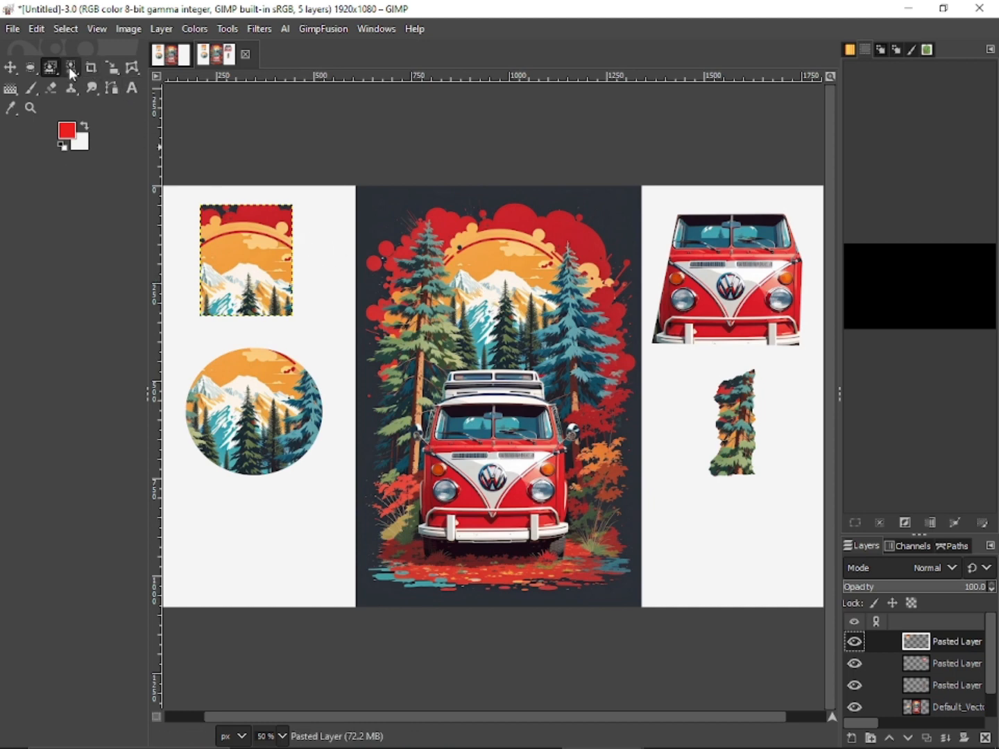
{"action": "mouse_move", "coordinate": [73, 74]}
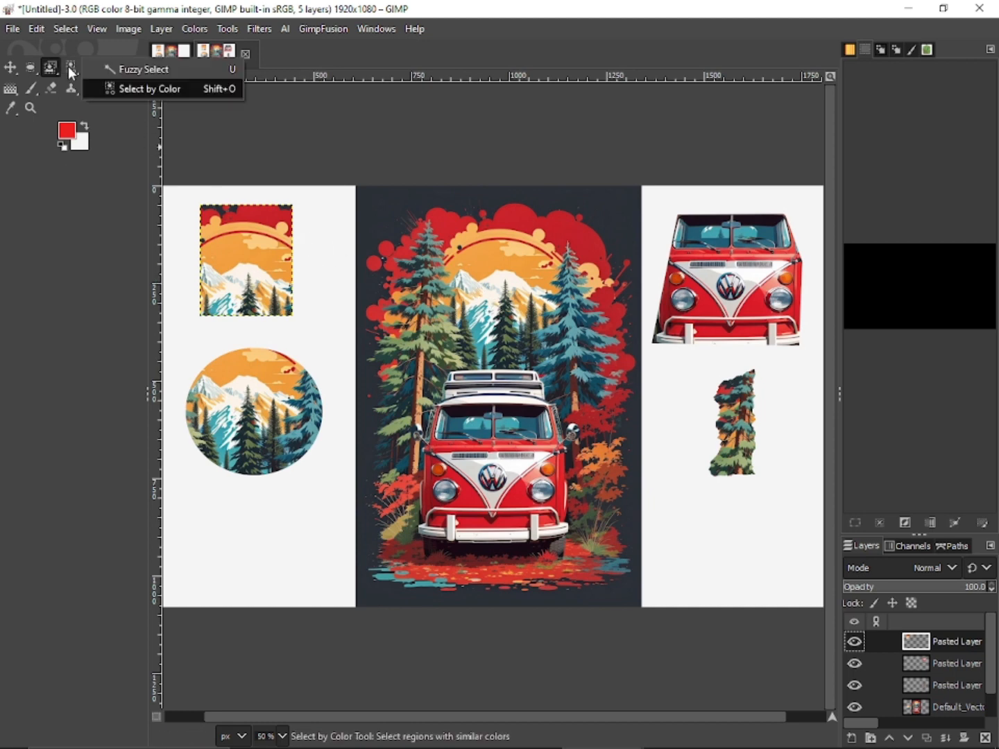
{"action": "left_click", "coordinate": [143, 70]}
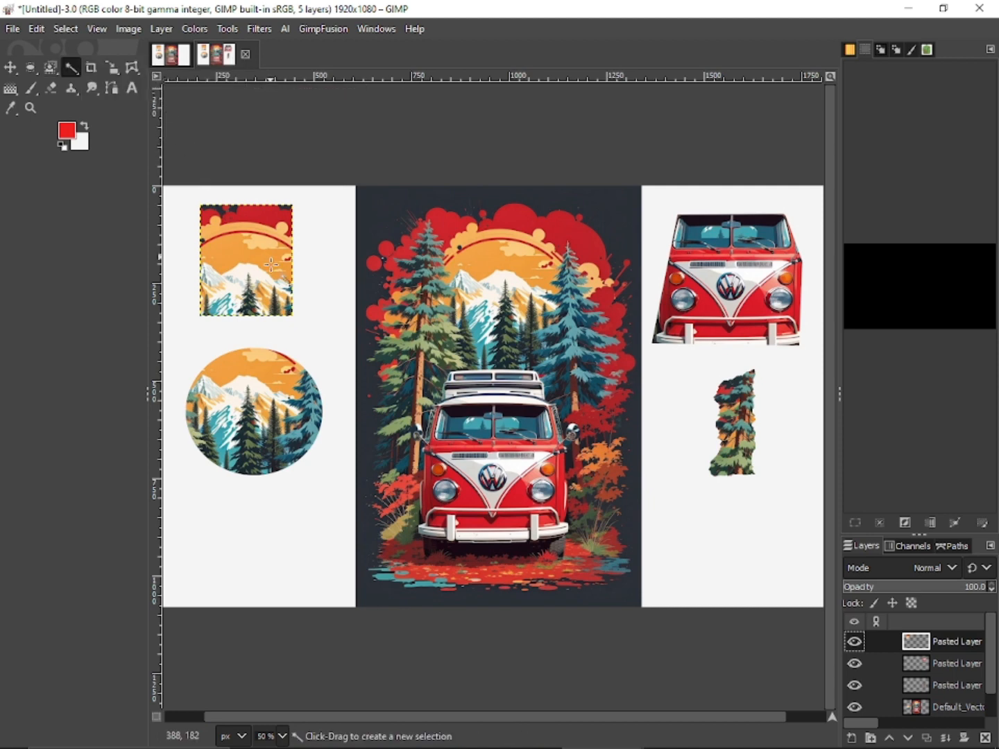
{"action": "left_click", "coordinate": [279, 251]}
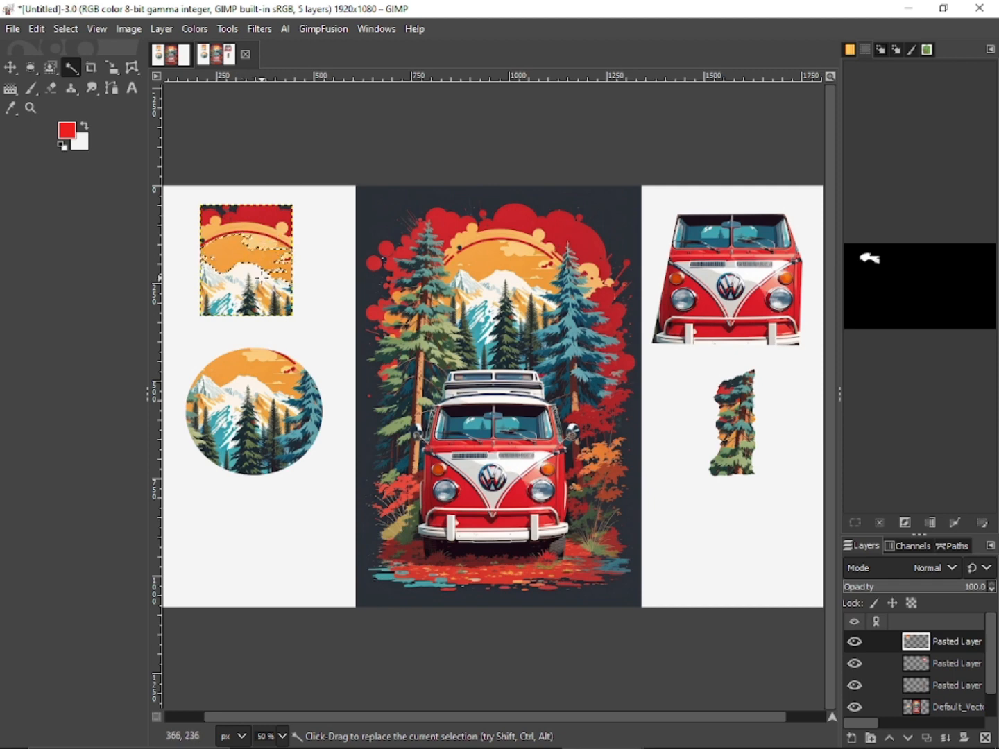
{"action": "key", "text": "ctrl"}
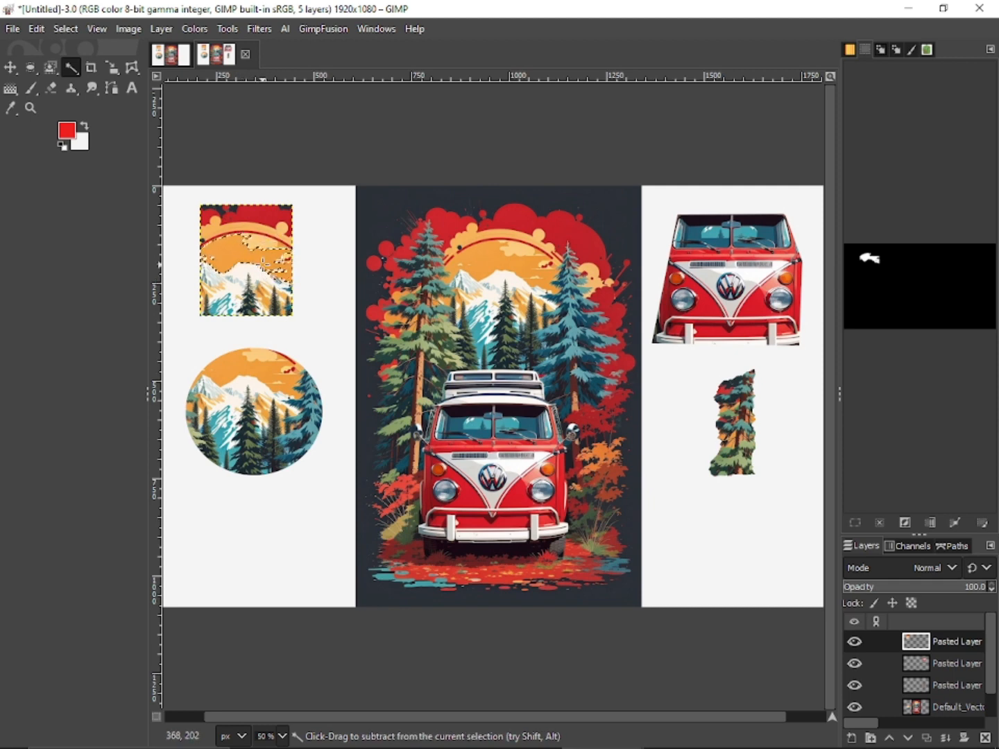
{"action": "key", "text": "ctrl+d"}
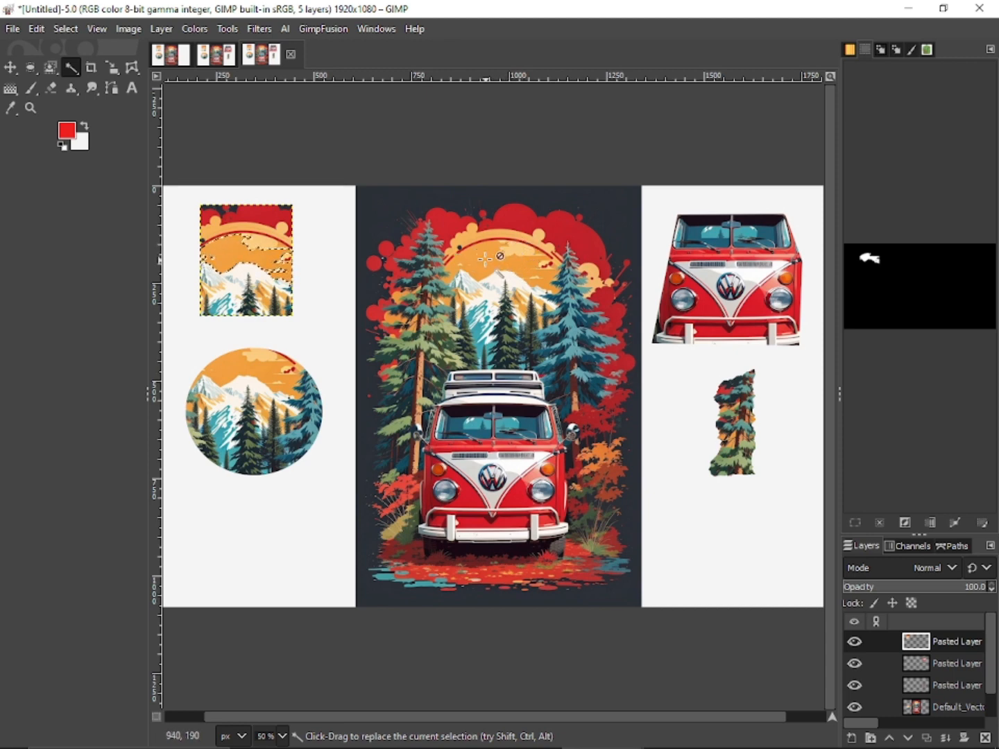
Fuzzy-select the orange sky on the van artwork layer, and replace that selection with the pale cloud above the mountains
{"action": "scroll", "coordinate": [936, 681], "scroll_direction": "down", "scroll_amount": 1}
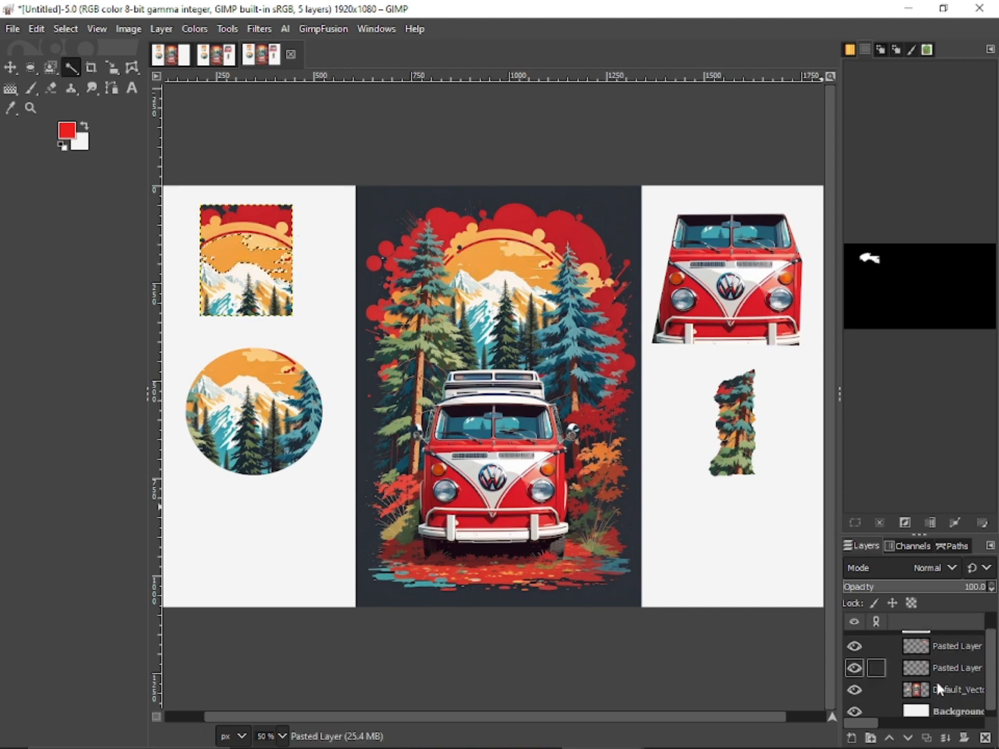
{"action": "left_click", "coordinate": [941, 690]}
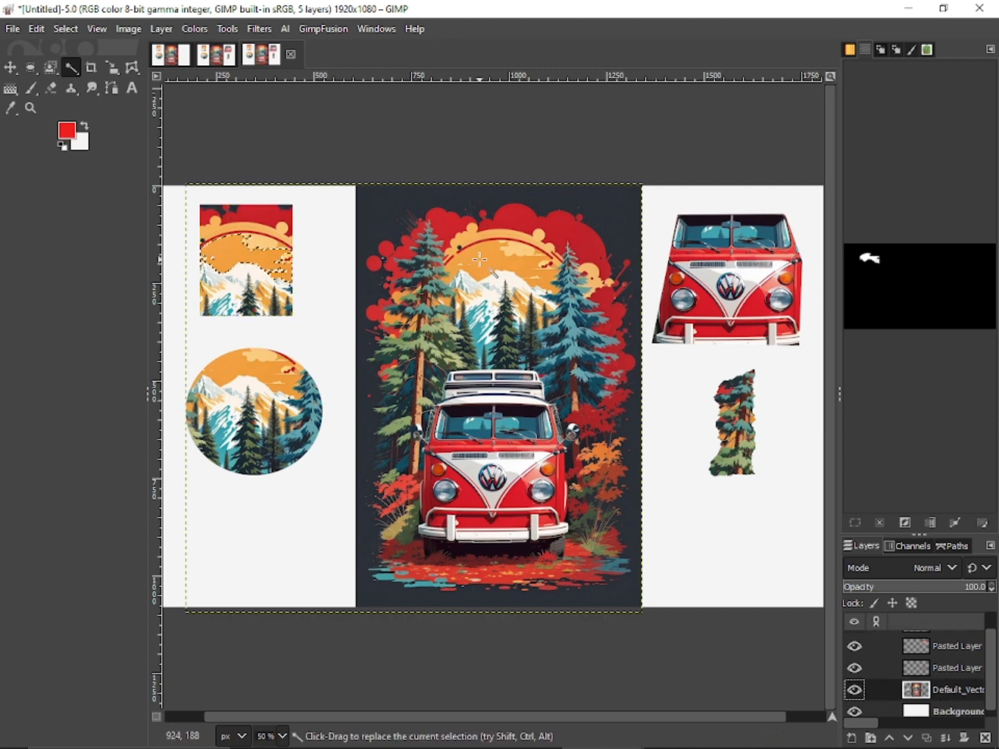
{"action": "left_click", "coordinate": [512, 284]}
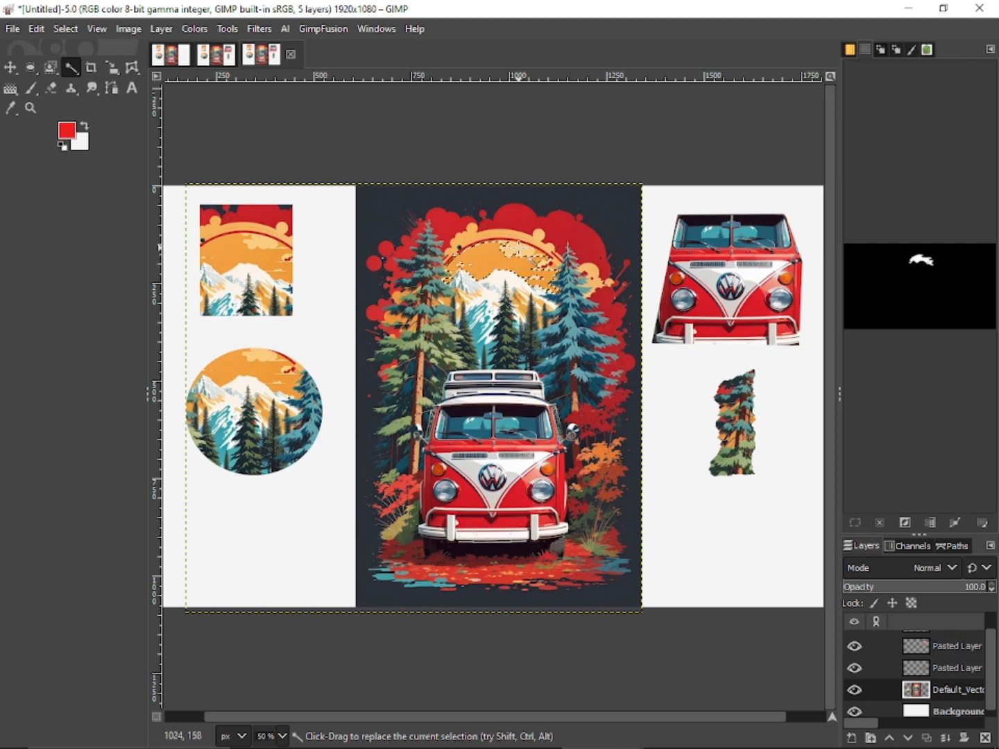
{"action": "left_click", "coordinate": [518, 251]}
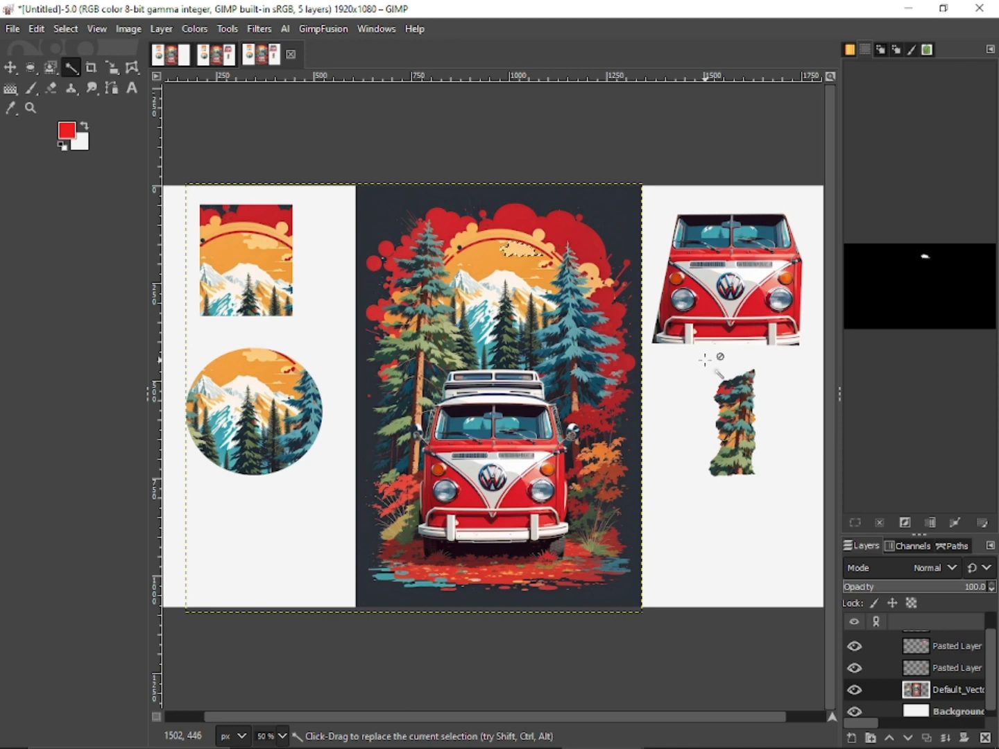
Select the areas matching the orange sky across the artwork layer with Select by Color
{"action": "left_click", "coordinate": [71, 70]}
{"action": "left_click", "coordinate": [130, 91]}
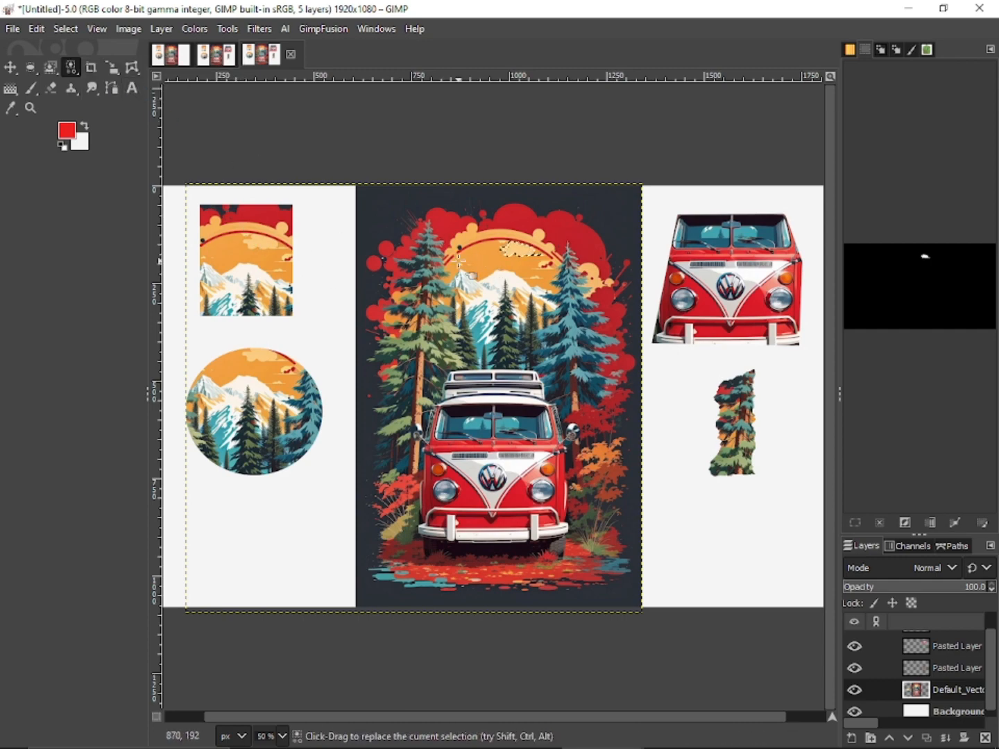
{"action": "left_click", "coordinate": [491, 253]}
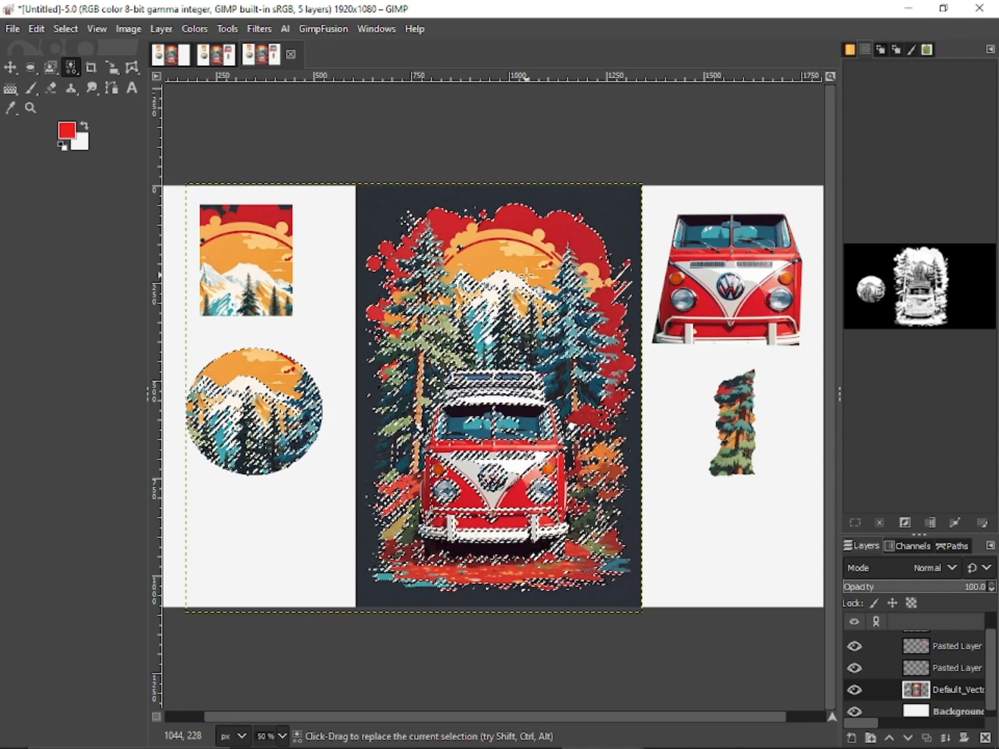
Duplicate the image, make the van artwork layer active, and clear the whole selection
{"action": "left_click", "coordinate": [949, 651]}
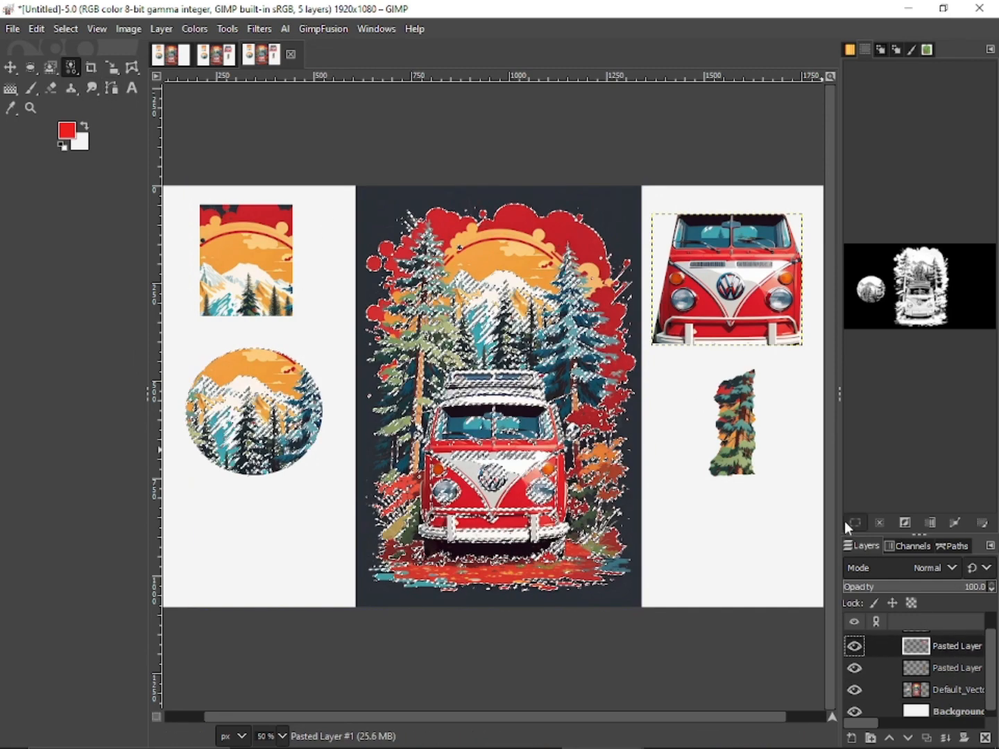
{"action": "key", "text": "ctrl+d"}
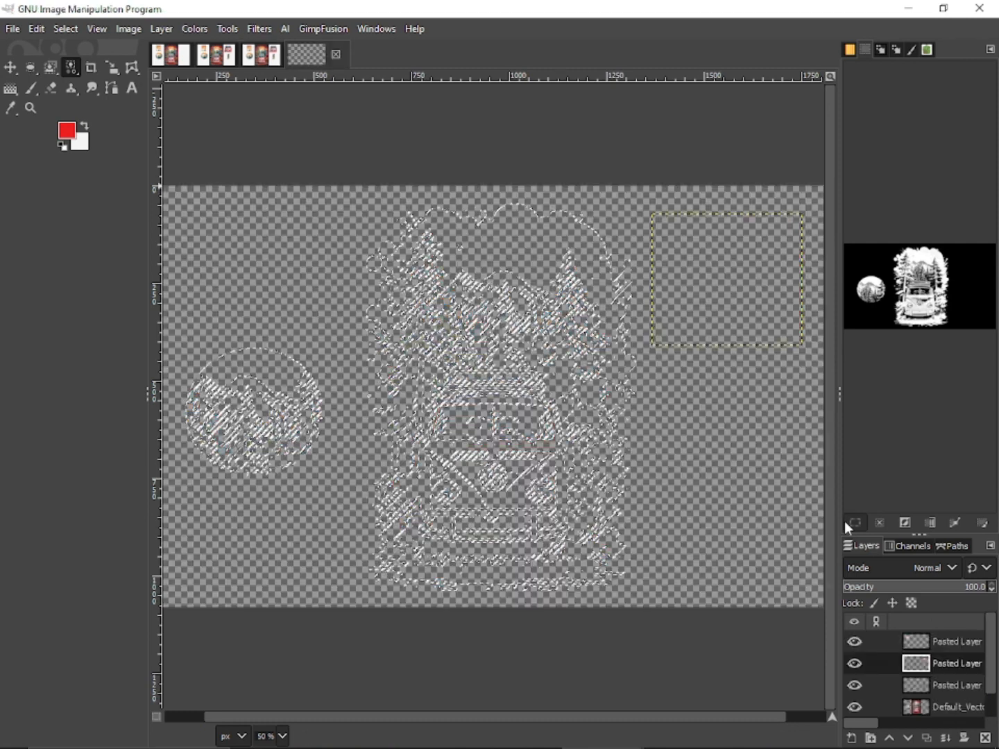
{"action": "left_click", "coordinate": [91, 67]}
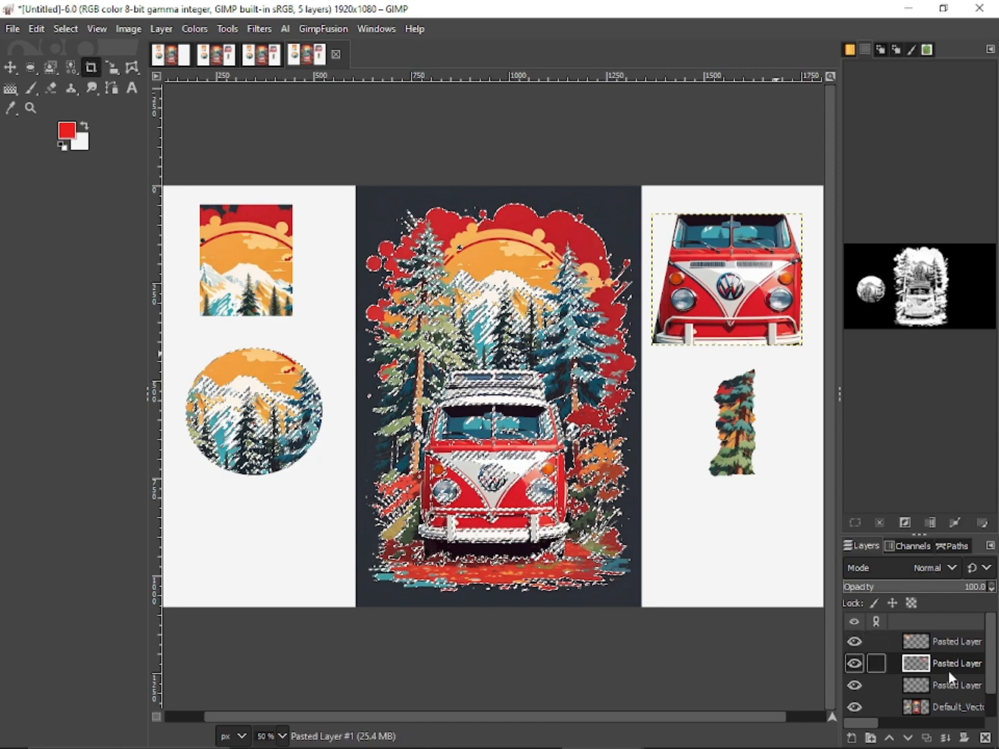
{"action": "left_click", "coordinate": [947, 706]}
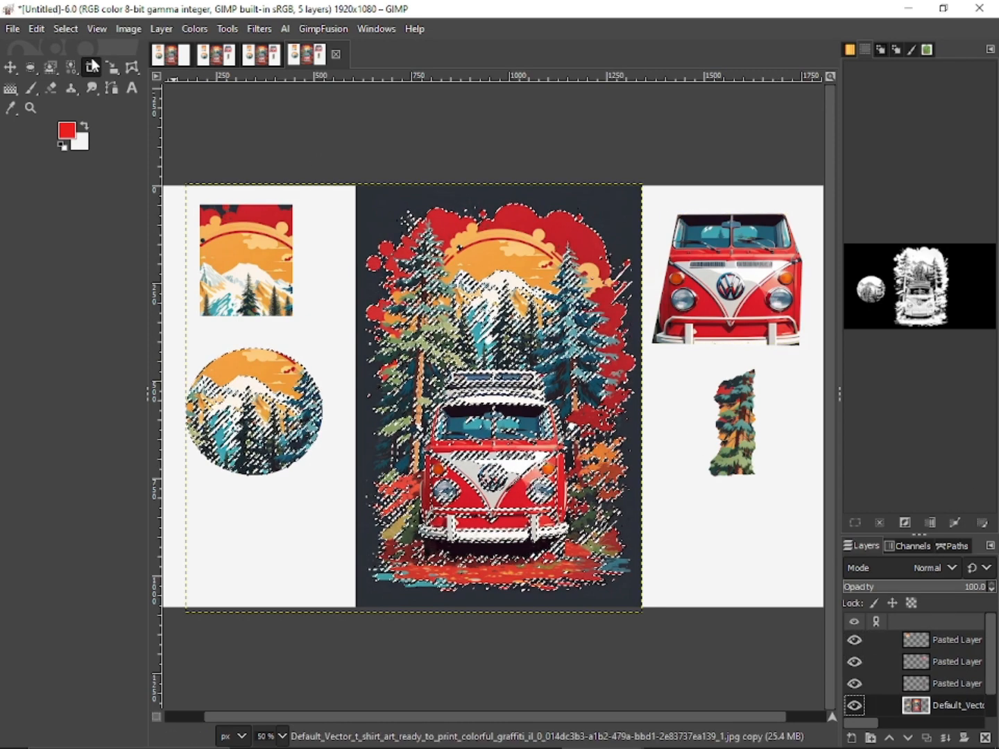
{"action": "left_click", "coordinate": [71, 28]}
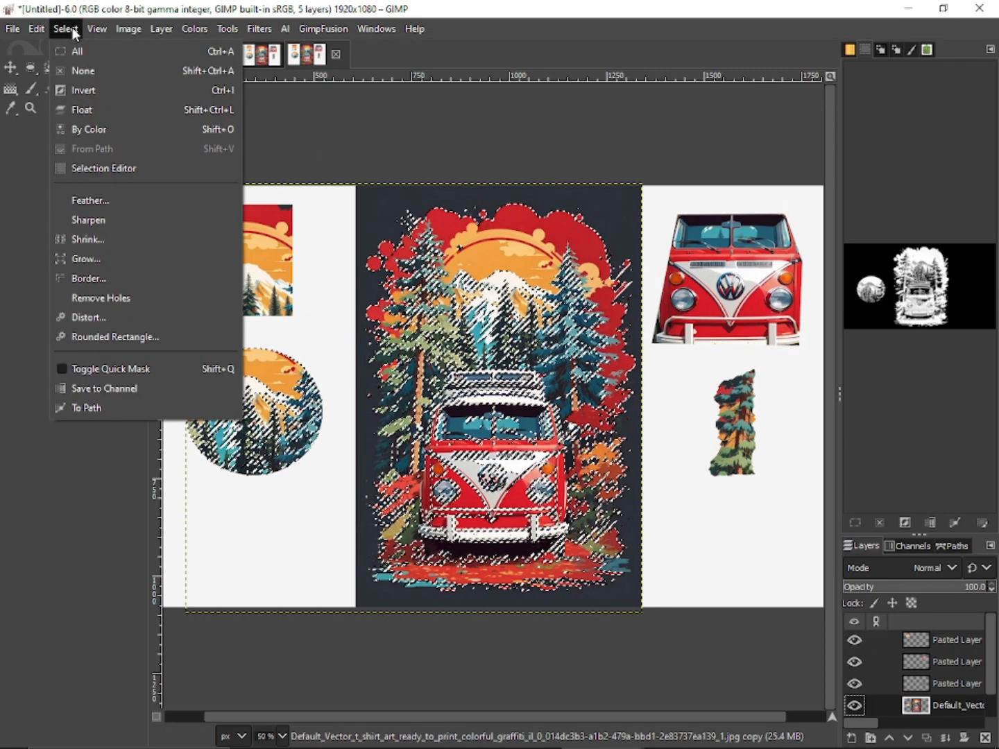
{"action": "left_click", "coordinate": [97, 73]}
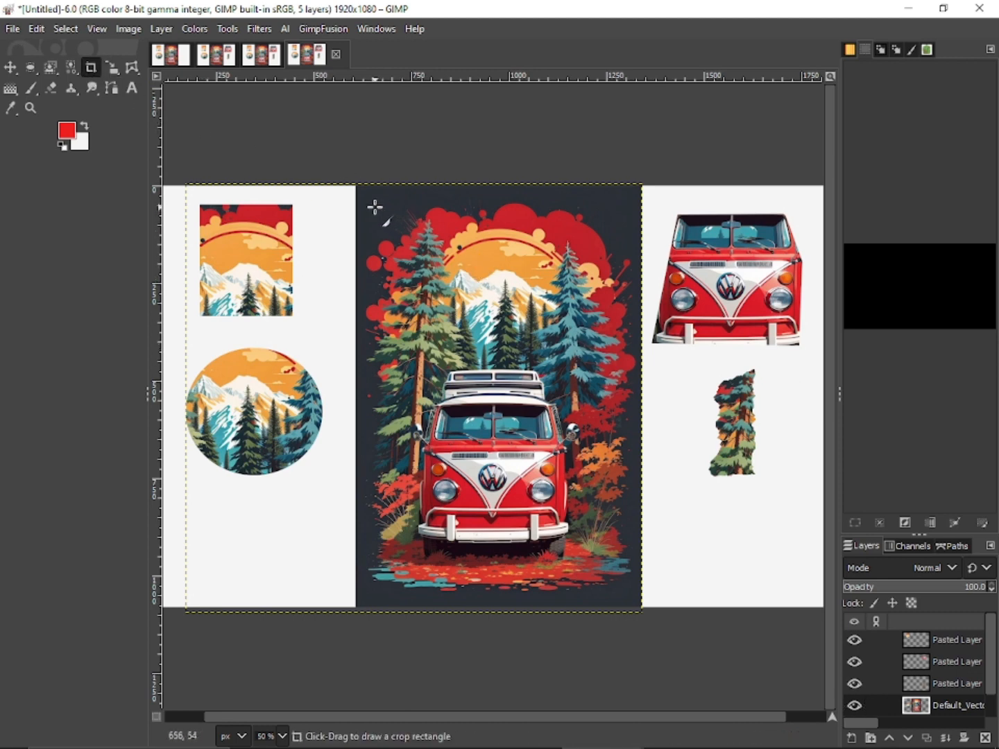
Crop the image to about 674 x 470 px around the artwork's trees, sun and van roof, and undo the crop
{"action": "left_click_drag", "start_coordinate": [375, 207], "coordinate": [639, 390]}
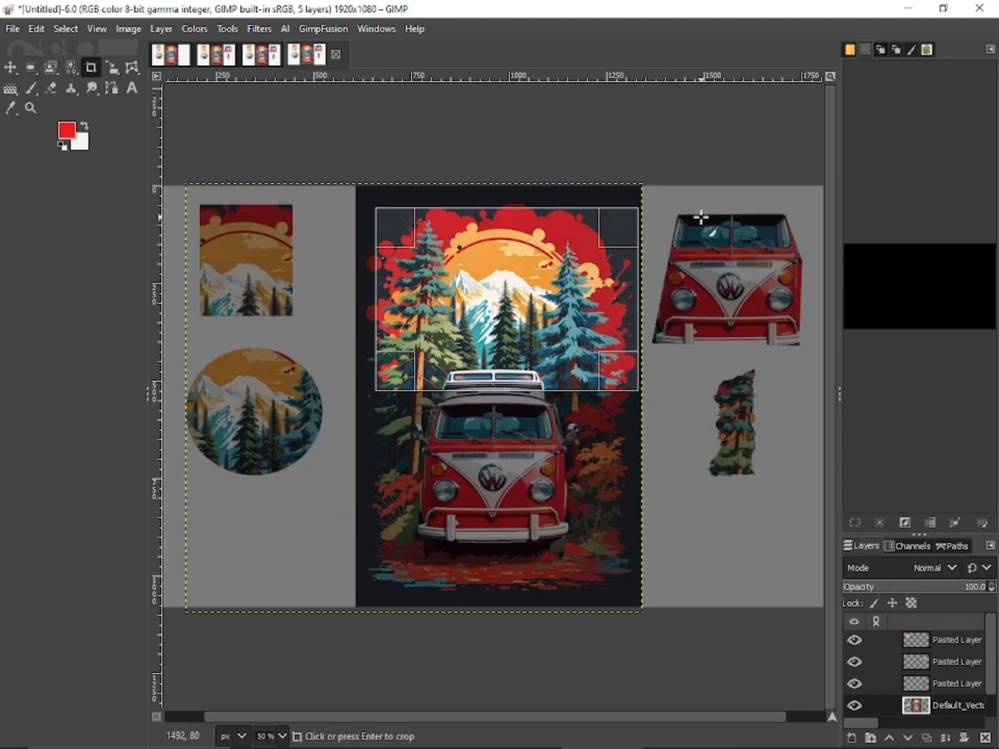
{"action": "key", "text": "Return"}
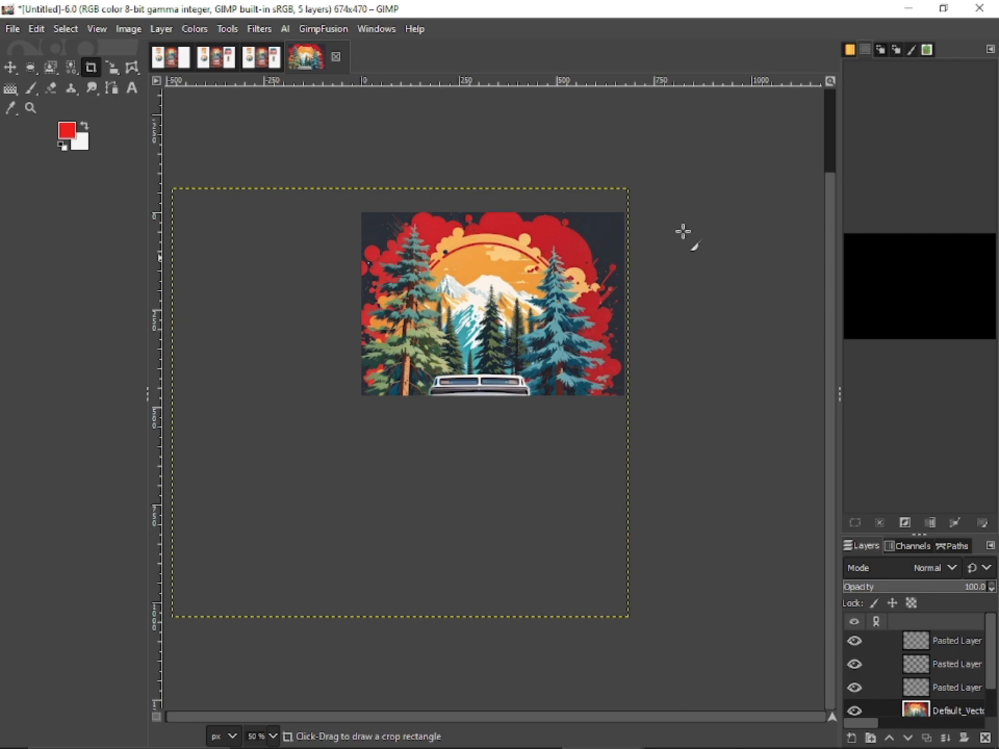
{"action": "key", "text": "ctrl+z"}
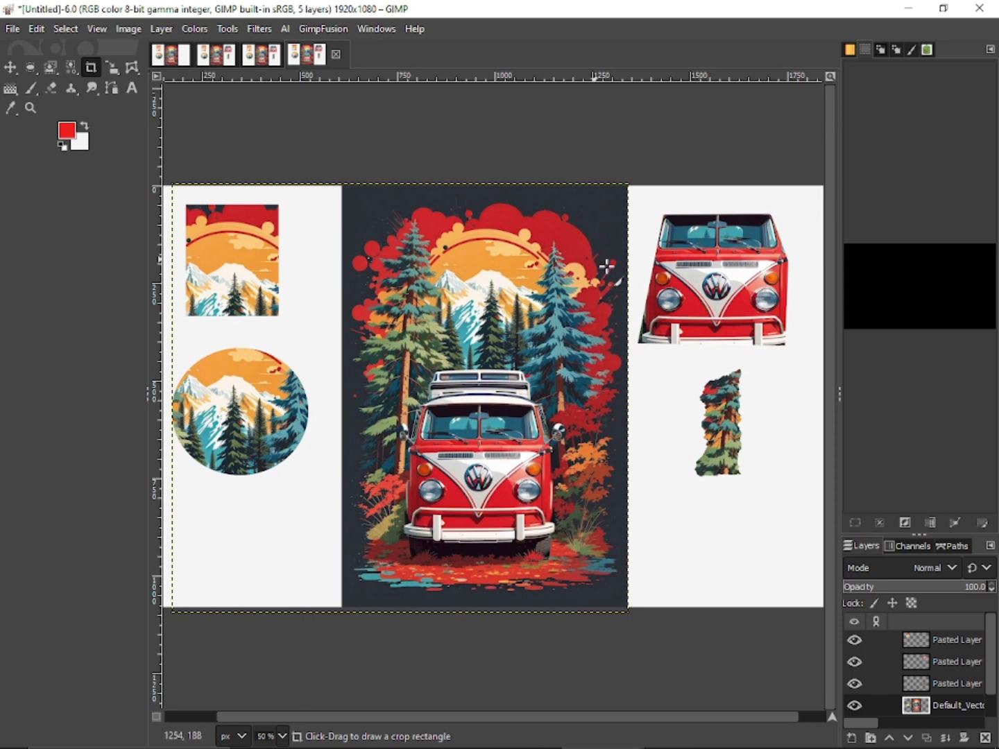
Try Unified Transform on the van artwork layer, distorting a lower corner inward, moving the layer and shearing its bottom edge
{"action": "right_click", "coordinate": [111, 72]}
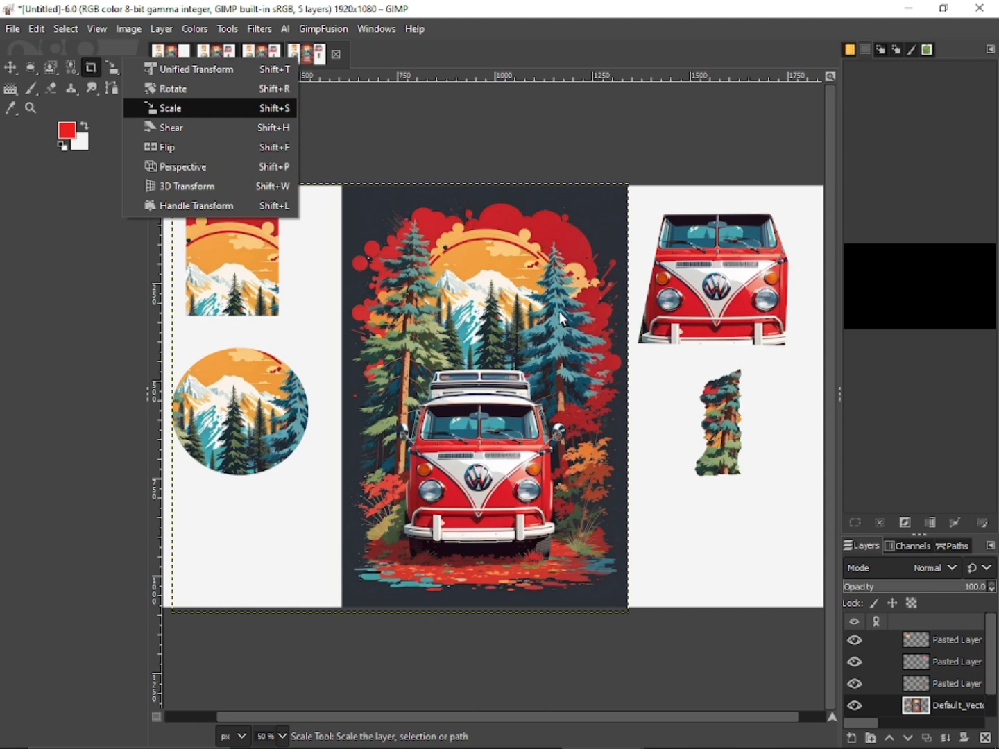
{"action": "left_click", "coordinate": [184, 71]}
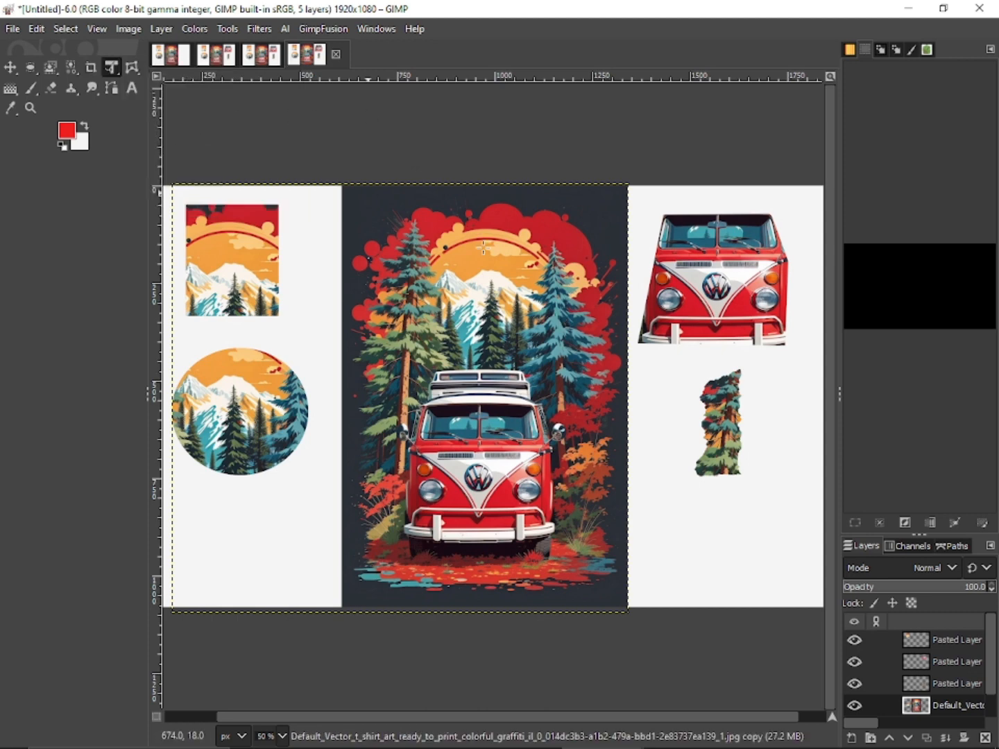
{"action": "left_click", "coordinate": [436, 268]}
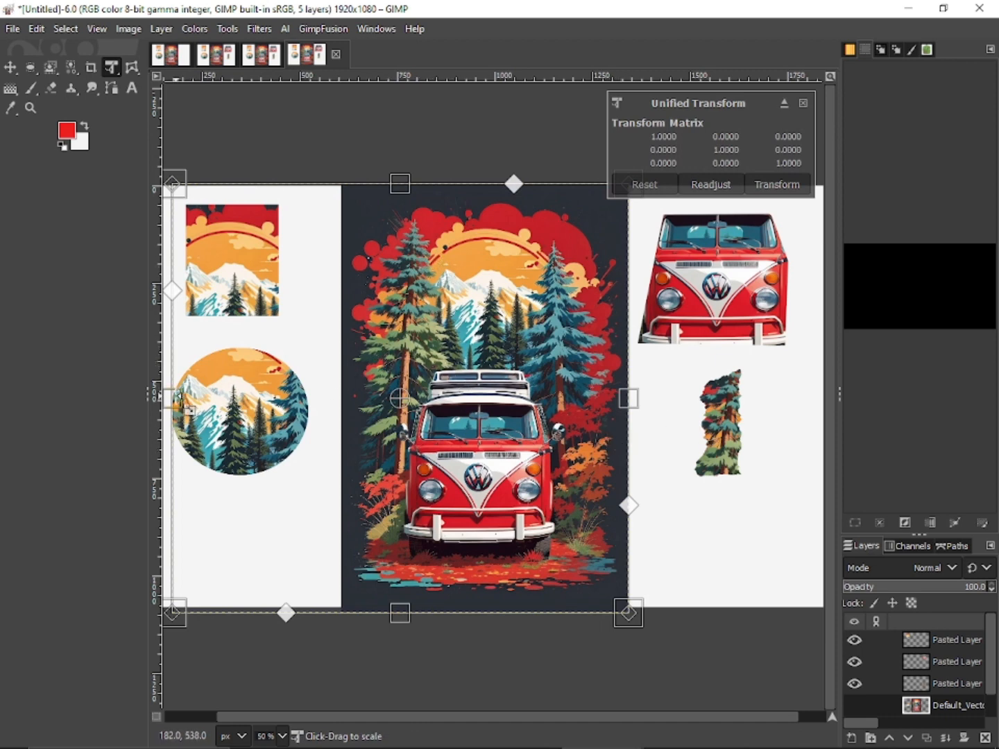
{"action": "left_click_drag", "start_coordinate": [173, 615], "coordinate": [175, 585]}
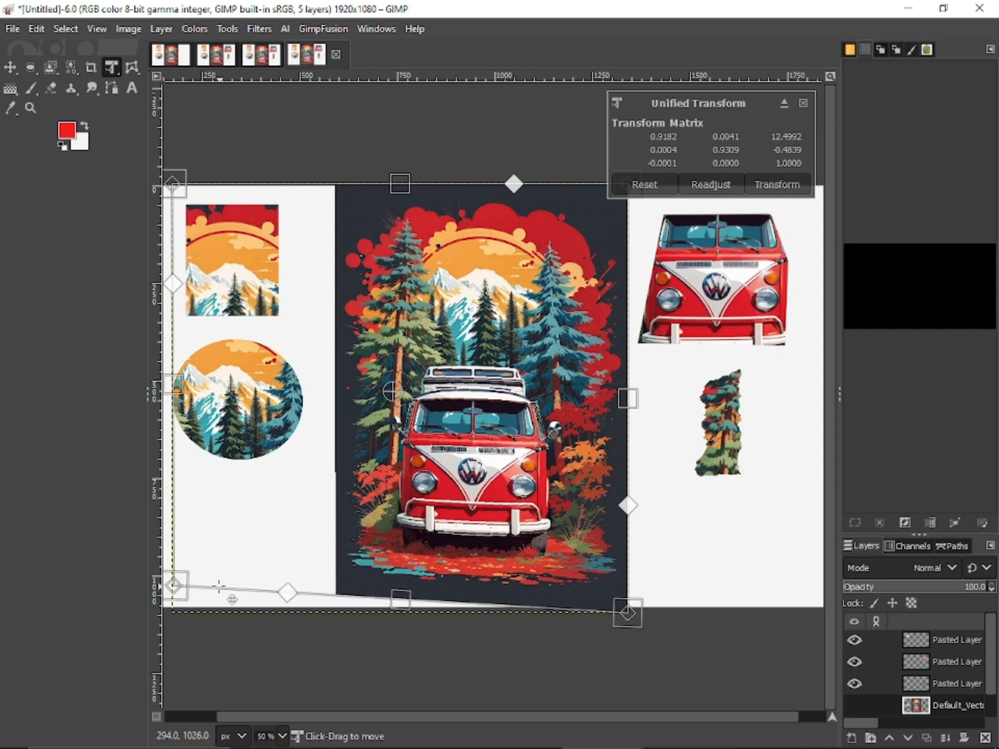
{"action": "left_click_drag", "start_coordinate": [190, 597], "coordinate": [247, 596]}
{"action": "left_click_drag", "start_coordinate": [309, 570], "coordinate": [299, 536]}
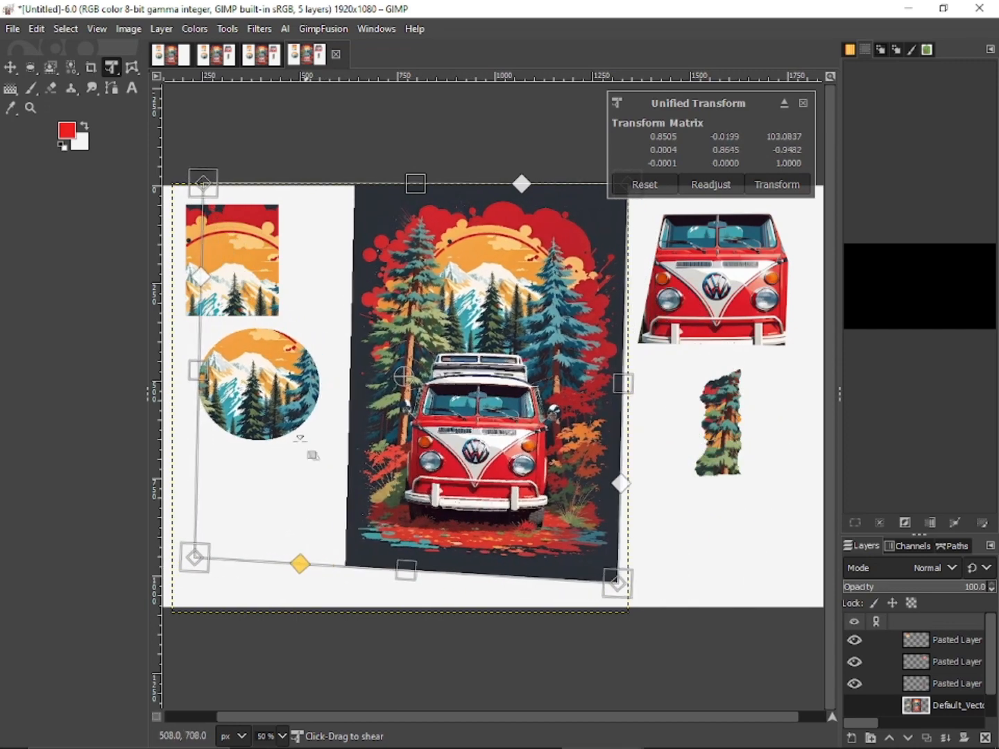
{"action": "left_click_drag", "start_coordinate": [300, 438], "coordinate": [326, 479]}
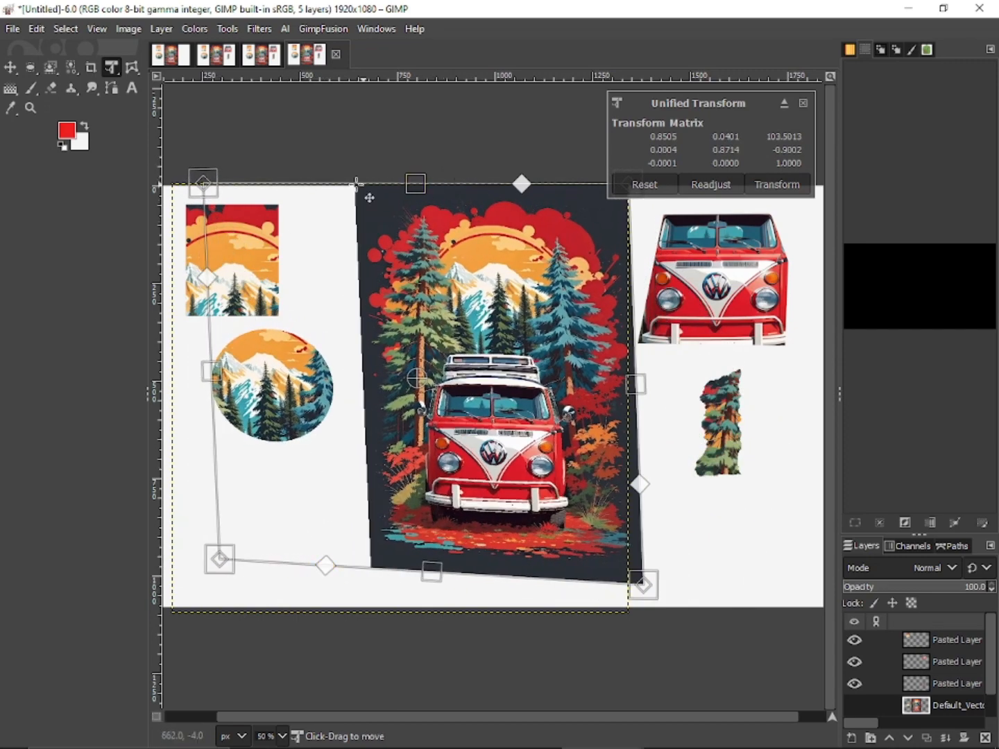
Try a strong perspective and shear distortion with Unified Transform, then reset the layer's transform and close the tool without applying
{"action": "left_click_drag", "start_coordinate": [204, 185], "coordinate": [365, 342]}
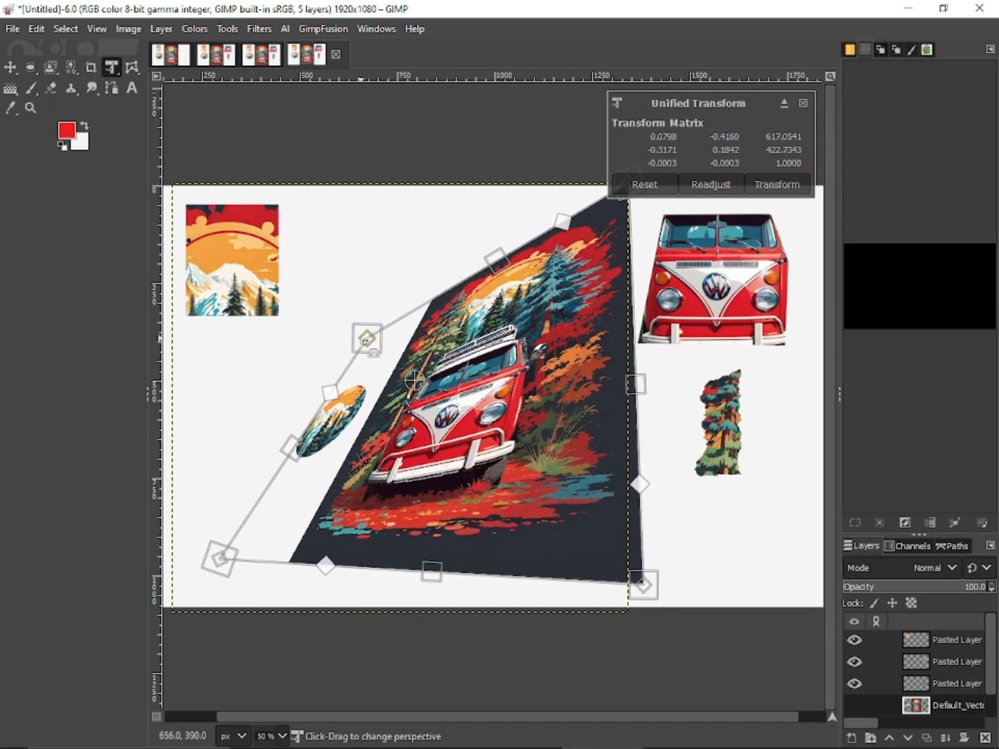
{"action": "left_click_drag", "start_coordinate": [325, 564], "coordinate": [276, 433]}
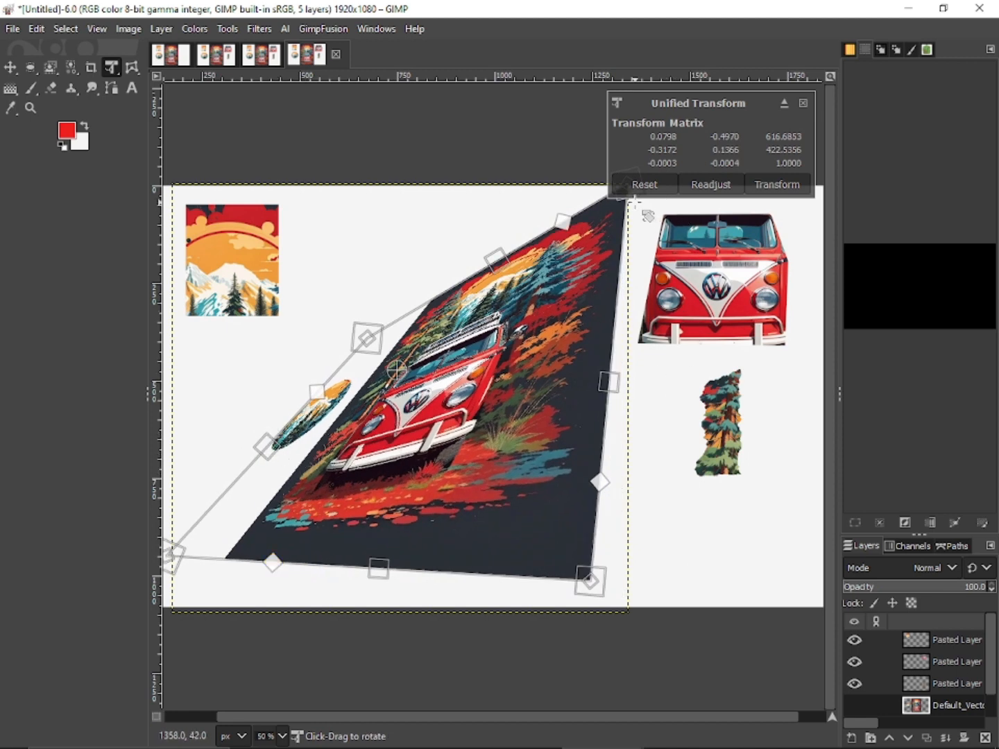
{"action": "mouse_move", "coordinate": [628, 203]}
{"action": "left_mouse_down"}
{"action": "mouse_move", "coordinate": [646, 220]}
{"action": "mouse_move", "coordinate": [633, 210]}
{"action": "left_mouse_up"}
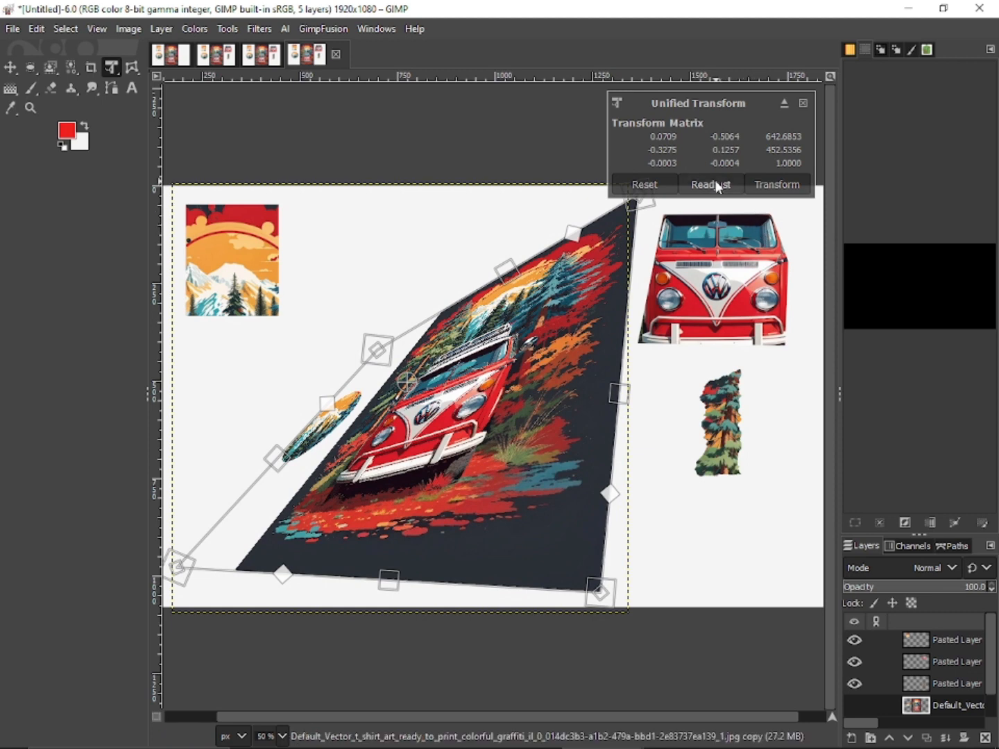
{"action": "left_click", "coordinate": [643, 185]}
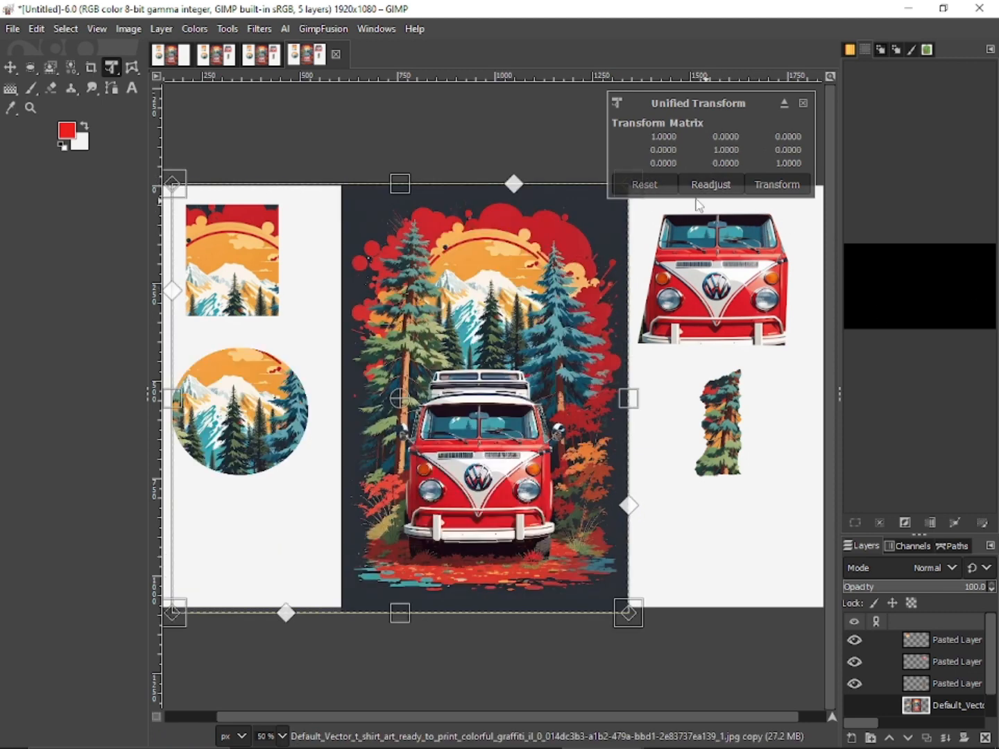
{"action": "left_click", "coordinate": [802, 103]}
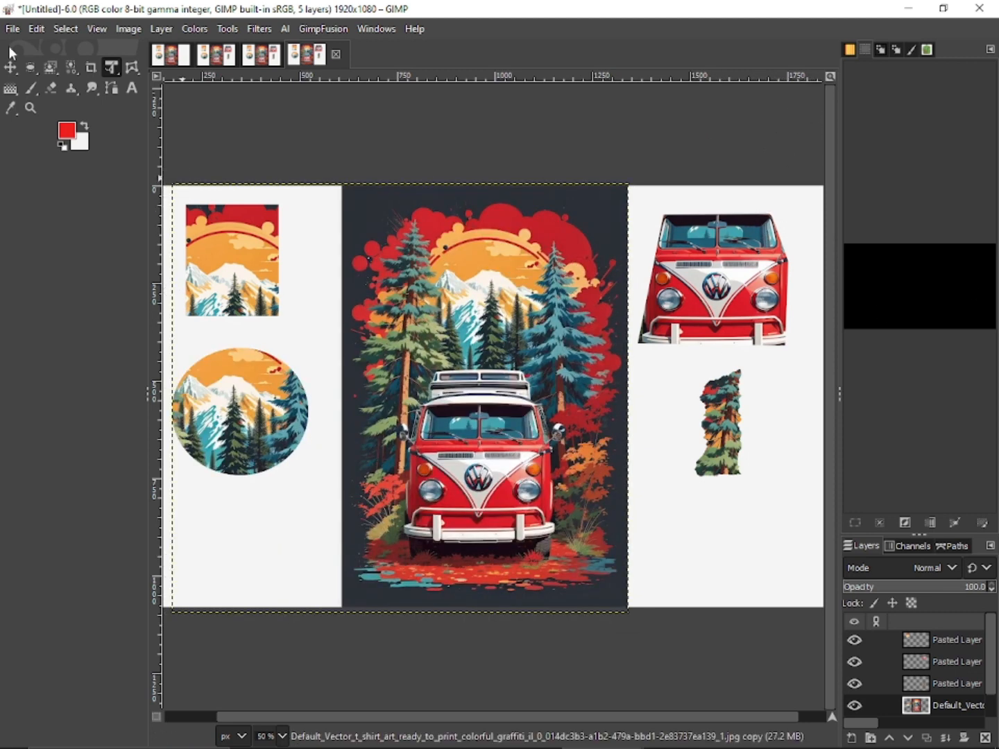
Try rotating the van artwork layer by about -3.5° and relocate the rotation pivot to different points
{"action": "mouse_move", "coordinate": [113, 78]}
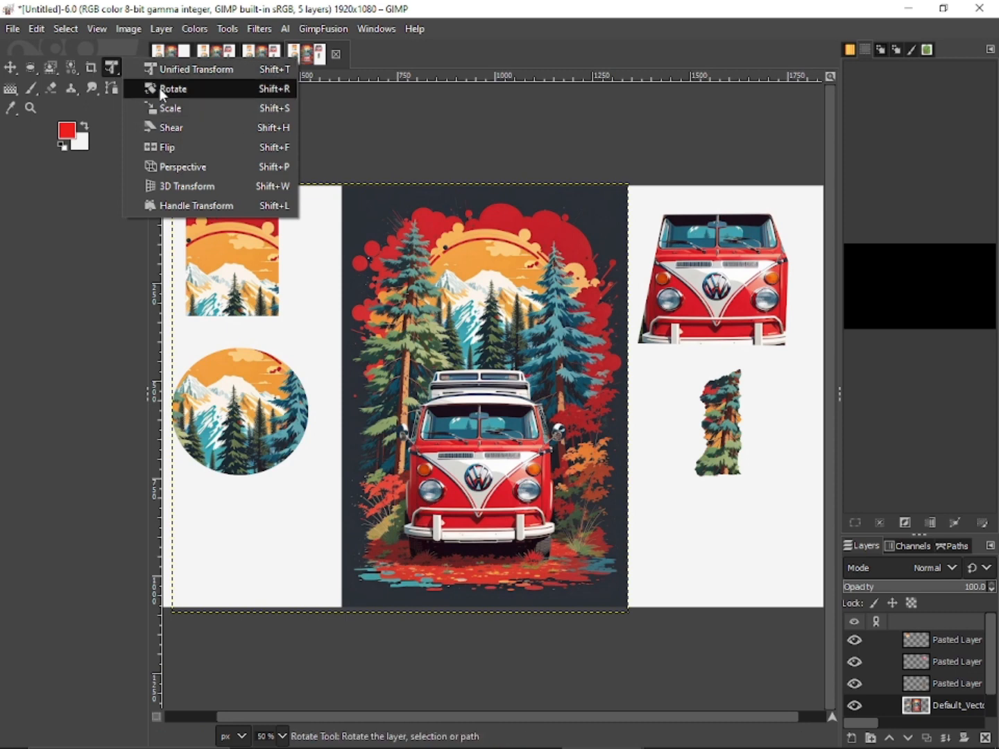
{"action": "left_click", "coordinate": [163, 92]}
{"action": "left_click", "coordinate": [401, 249]}
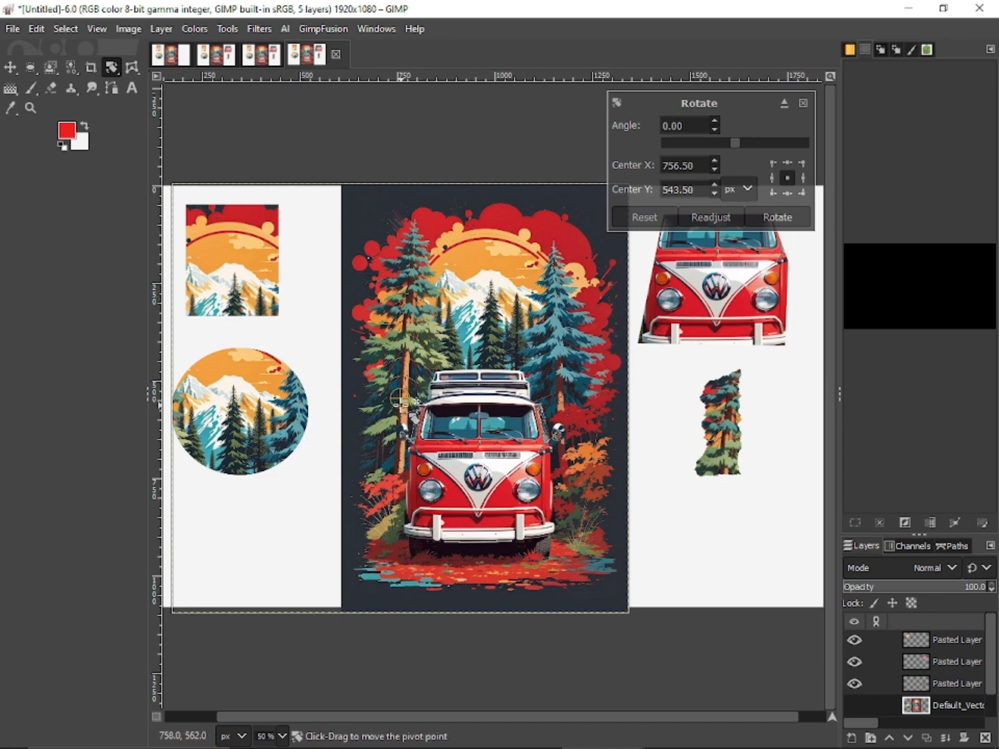
{"action": "left_click_drag", "start_coordinate": [400, 405], "coordinate": [372, 410]}
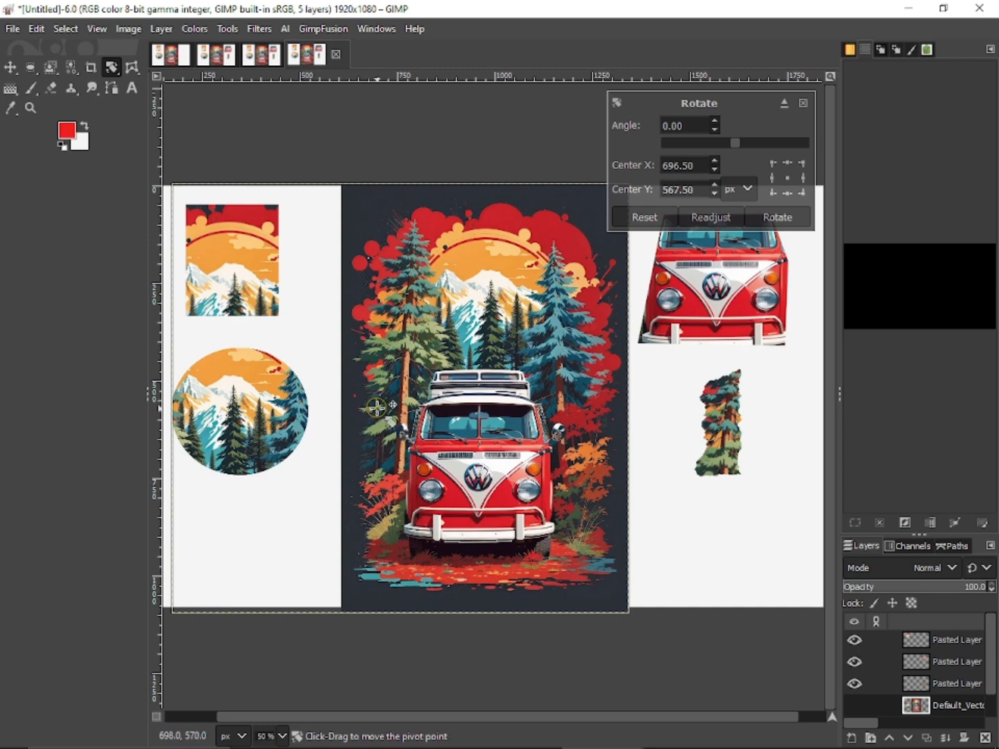
{"action": "mouse_move", "coordinate": [610, 617]}
{"action": "left_mouse_down"}
{"action": "mouse_move", "coordinate": [491, 589]}
{"action": "mouse_move", "coordinate": [354, 515]}
{"action": "mouse_move", "coordinate": [390, 390]}
{"action": "mouse_move", "coordinate": [447, 384]}
{"action": "mouse_move", "coordinate": [364, 545]}
{"action": "mouse_move", "coordinate": [246, 524]}
{"action": "mouse_move", "coordinate": [169, 435]}
{"action": "mouse_move", "coordinate": [177, 366]}
{"action": "mouse_move", "coordinate": [343, 284]}
{"action": "mouse_move", "coordinate": [372, 436]}
{"action": "mouse_move", "coordinate": [414, 432]}
{"action": "mouse_move", "coordinate": [613, 602]}
{"action": "left_mouse_up"}
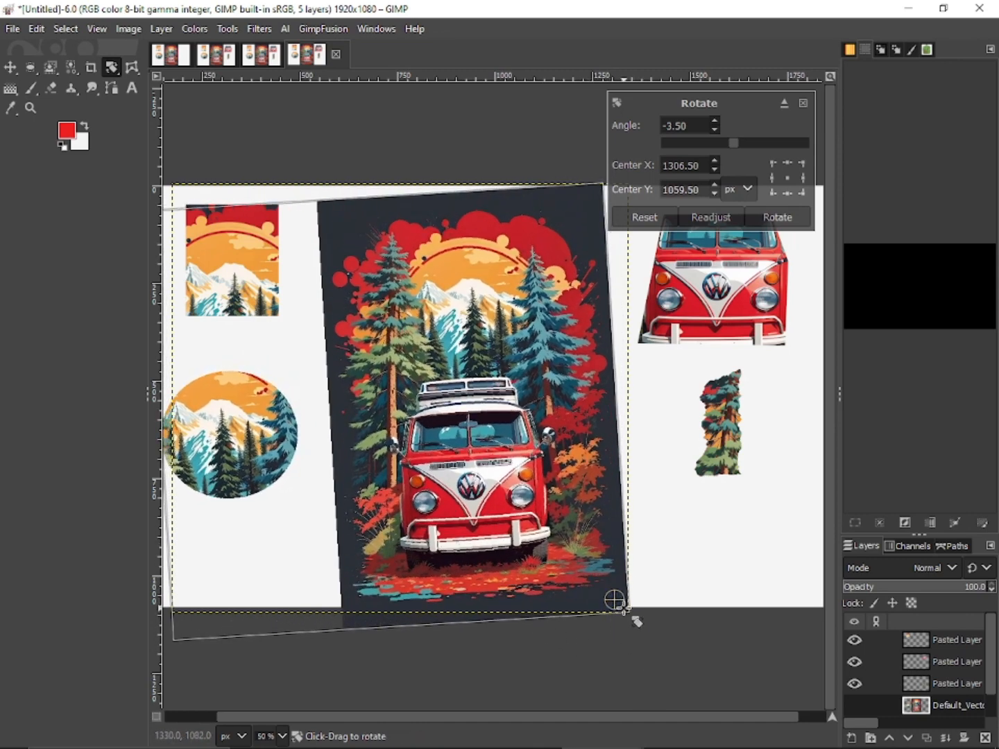
{"action": "left_click_drag", "start_coordinate": [363, 618], "coordinate": [541, 548]}
{"action": "left_click_drag", "start_coordinate": [509, 600], "coordinate": [529, 616]}
Undo the rotation and pivot changes, reset the Rotate settings and close the tool without applying
{"action": "key", "text": "ctrl+z"}
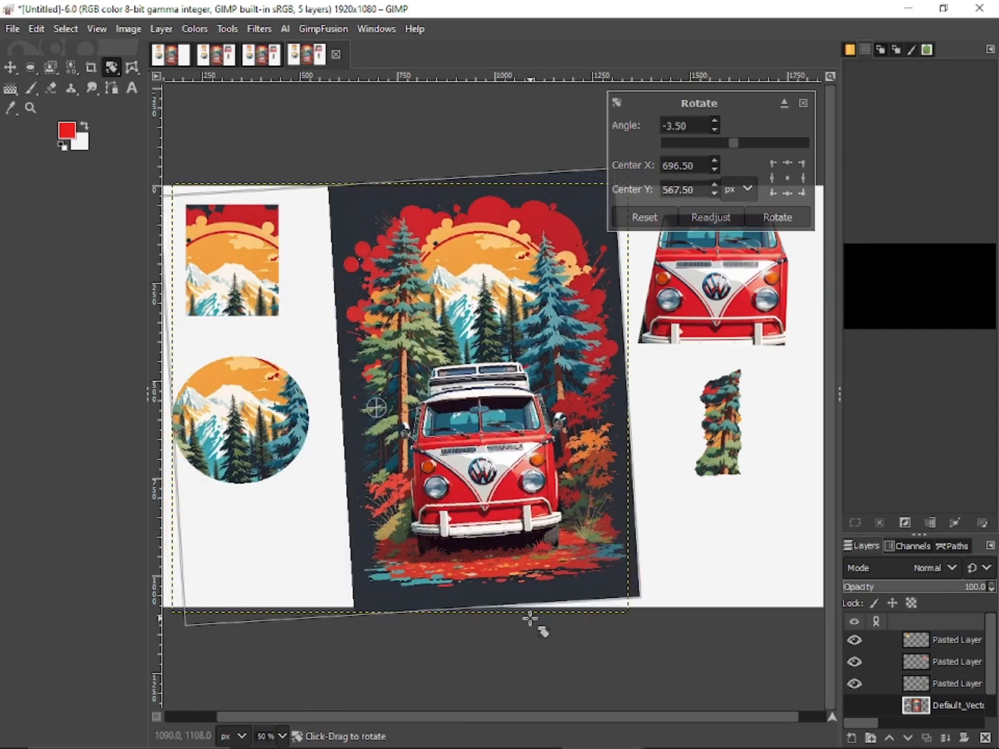
{"action": "key", "text": "ctrl+z"}
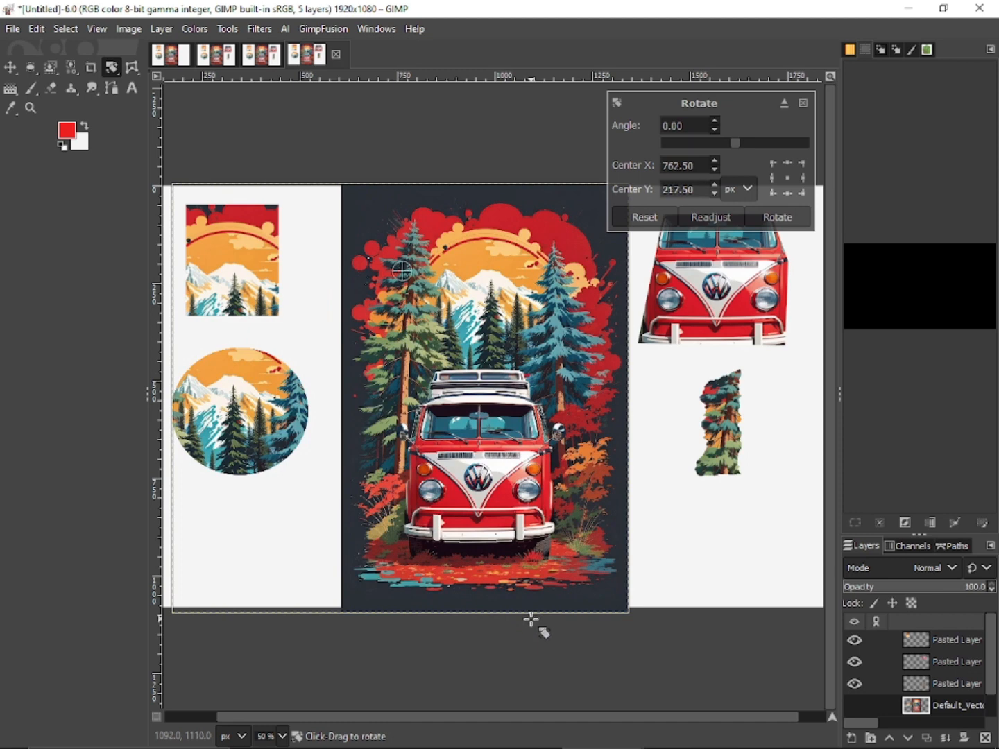
{"action": "key", "text": "ctrl+z"}
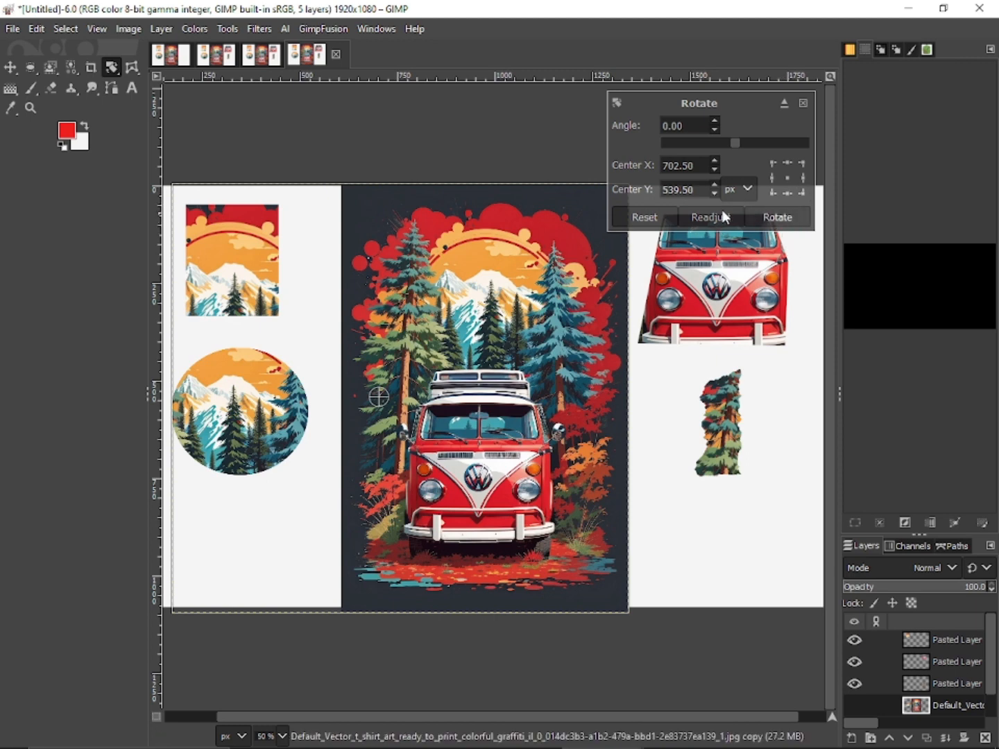
{"action": "left_click", "coordinate": [635, 221]}
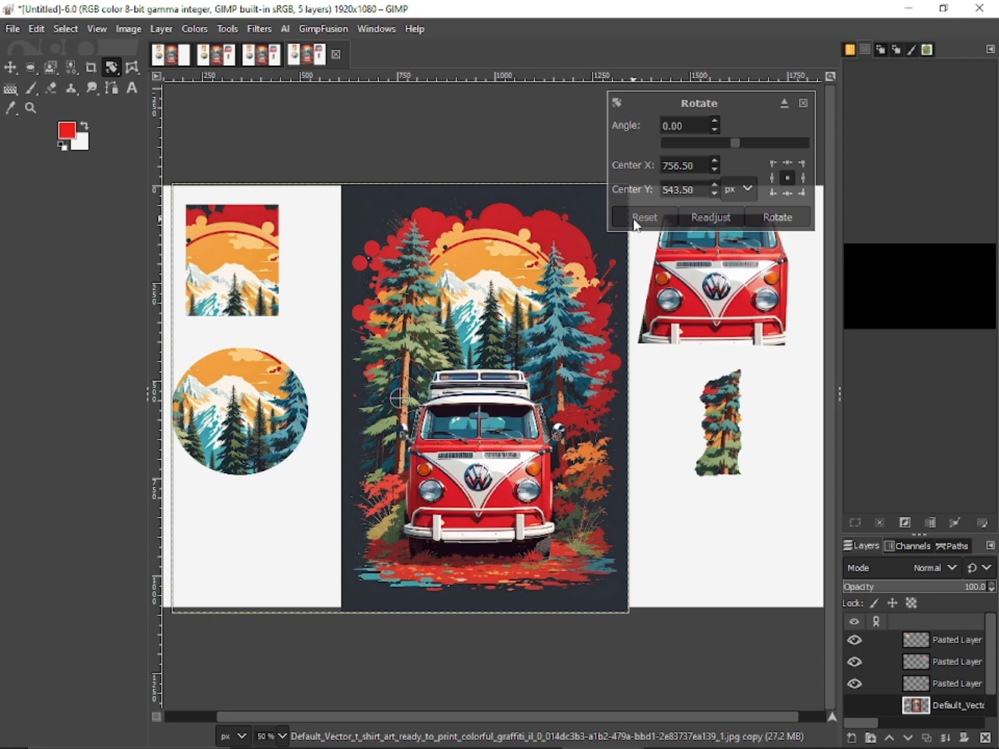
{"action": "left_click", "coordinate": [805, 104]}
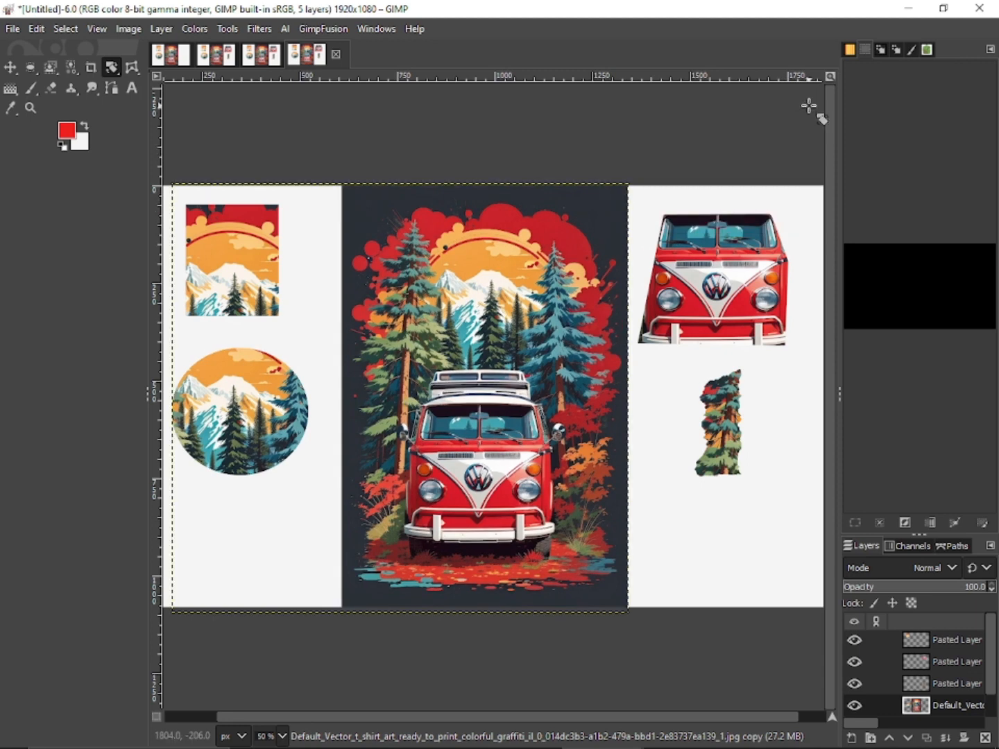
Try shearing the van artwork layer horizontally to a magnitude of about -184, and discard the shear
{"action": "left_click", "coordinate": [110, 69]}
{"action": "left_click", "coordinate": [165, 129]}
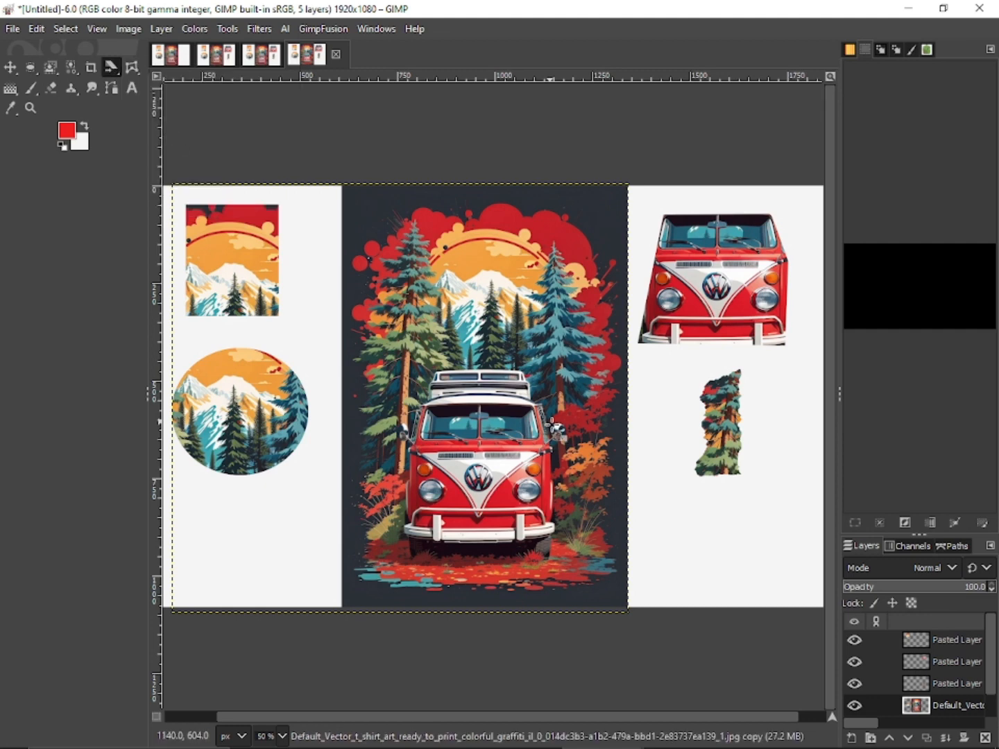
{"action": "left_click", "coordinate": [474, 382]}
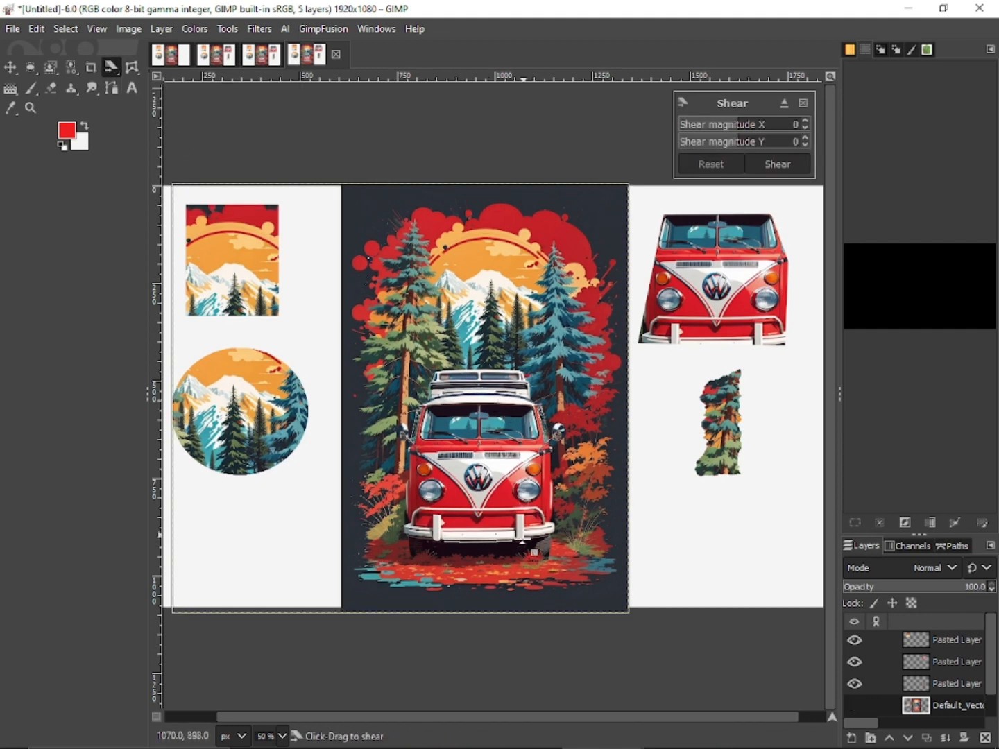
{"action": "left_click_drag", "start_coordinate": [530, 577], "coordinate": [347, 534]}
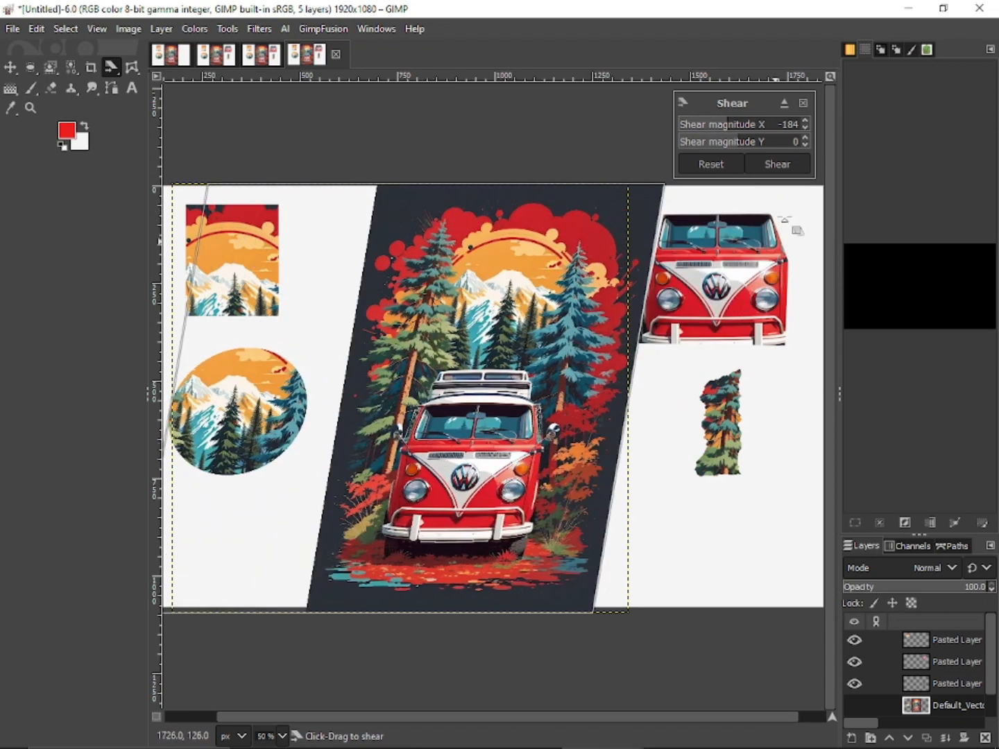
{"action": "left_click", "coordinate": [725, 165]}
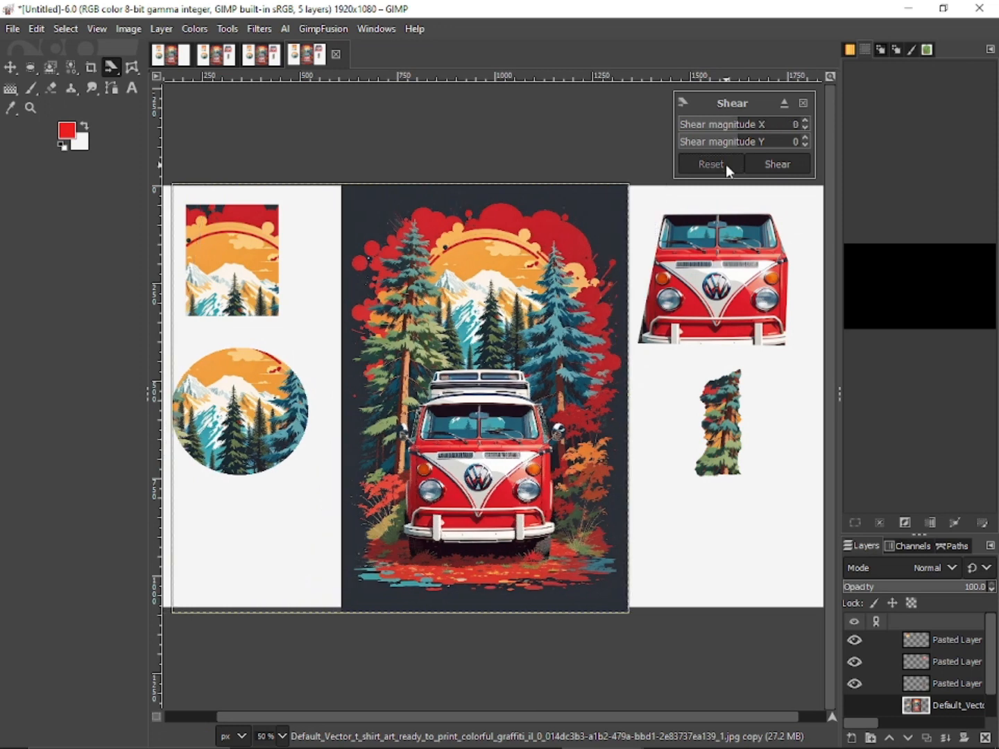
{"action": "left_click", "coordinate": [803, 104]}
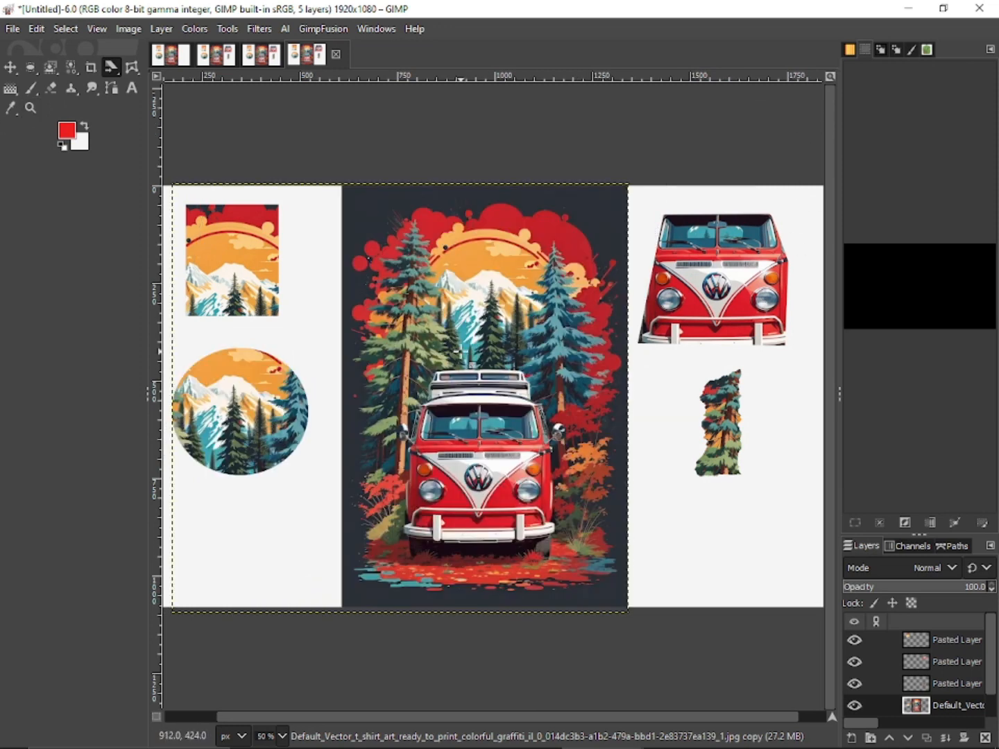
Shear the van artwork layer with a Shear magnitude X of 256, and undo the applied shear
{"action": "left_click", "coordinate": [458, 353]}
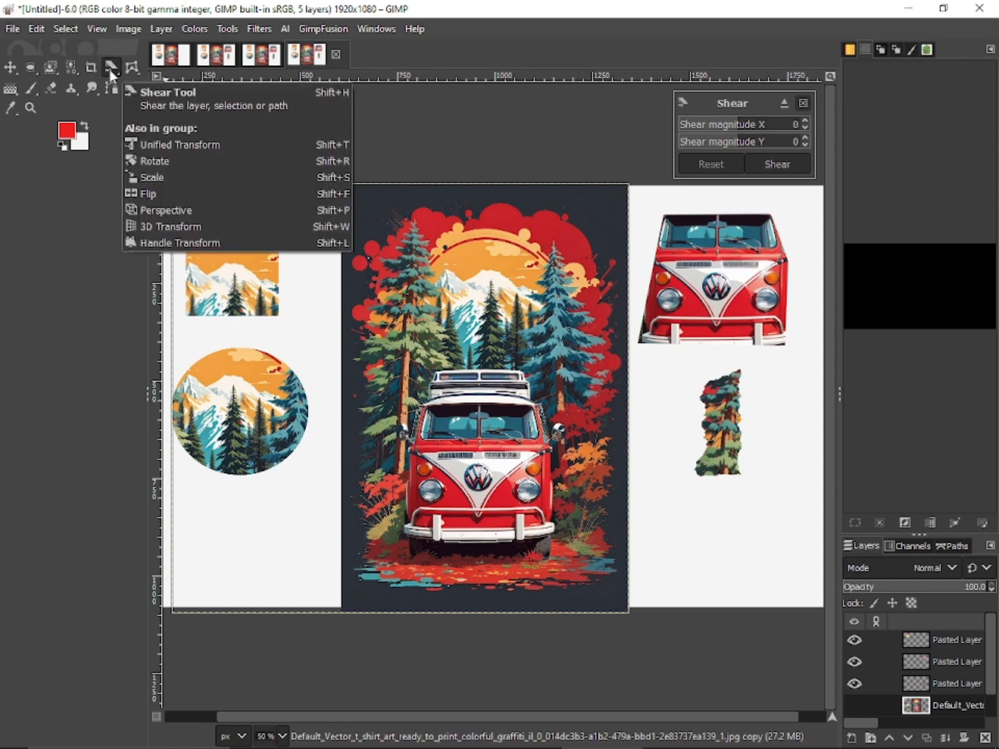
{"action": "mouse_move", "coordinate": [727, 125]}
{"action": "left_mouse_down"}
{"action": "mouse_move", "coordinate": [704, 124]}
{"action": "mouse_move", "coordinate": [718, 125]}
{"action": "left_mouse_up"}
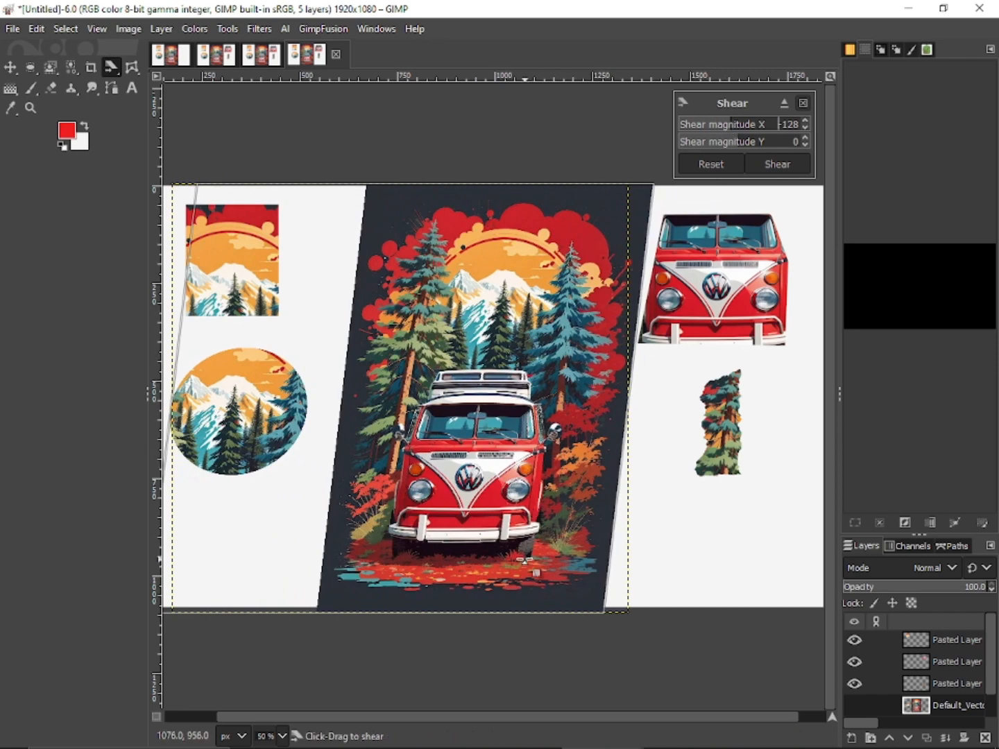
{"action": "left_click_drag", "start_coordinate": [579, 483], "coordinate": [568, 507]}
{"action": "left_click_drag", "start_coordinate": [738, 143], "coordinate": [757, 127]}
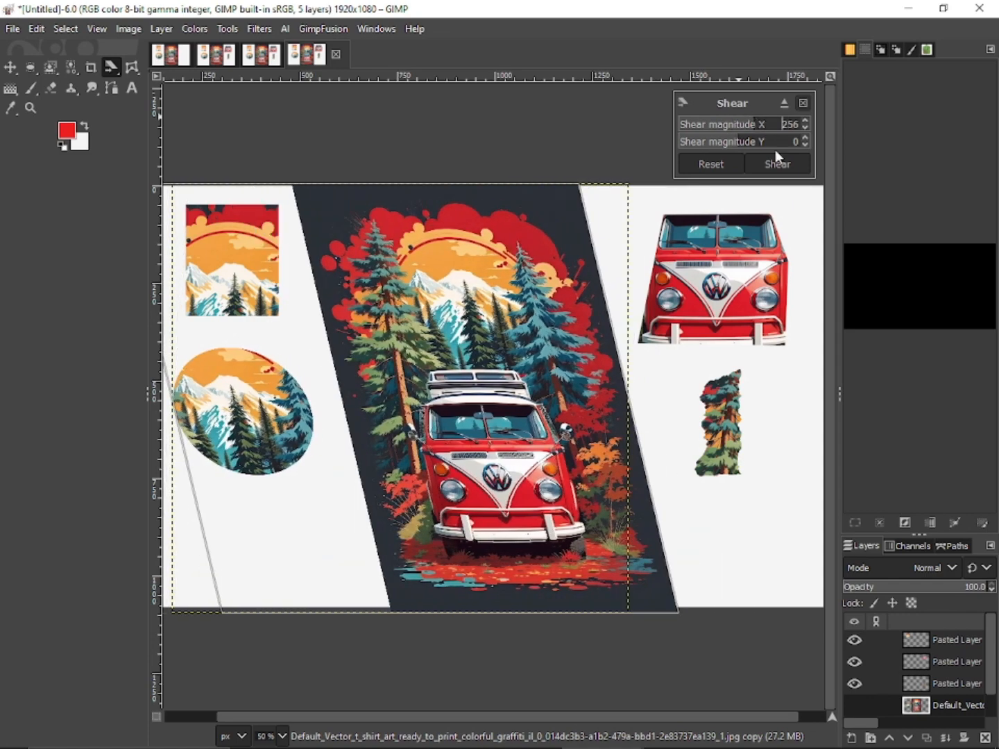
{"action": "left_click", "coordinate": [771, 165]}
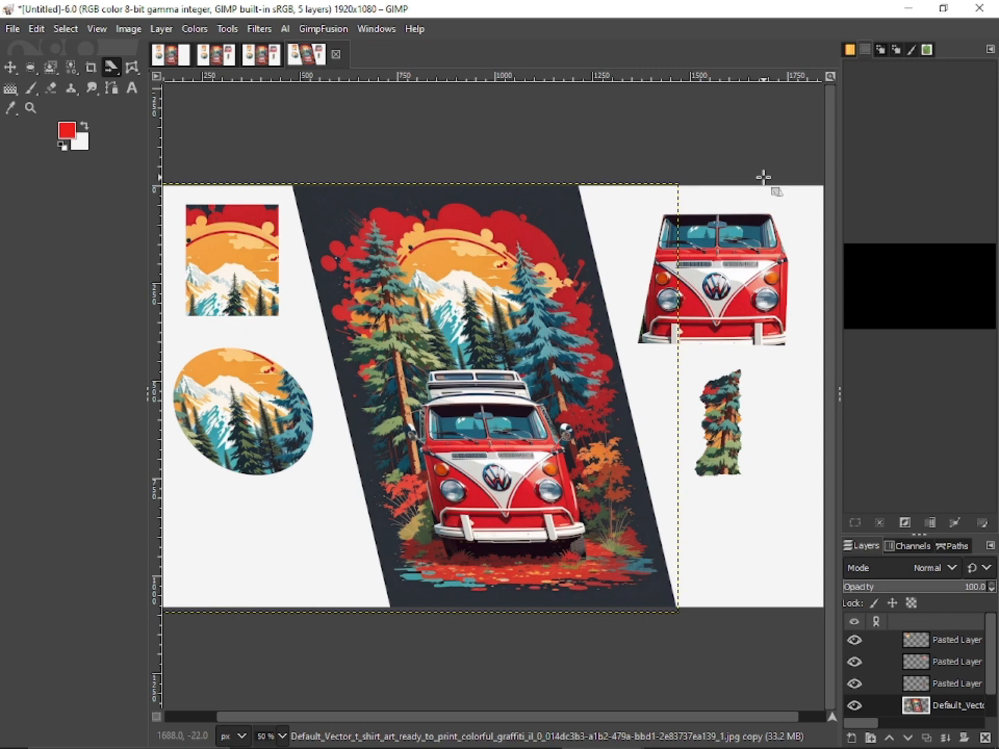
{"action": "key", "text": "ctrl+z"}
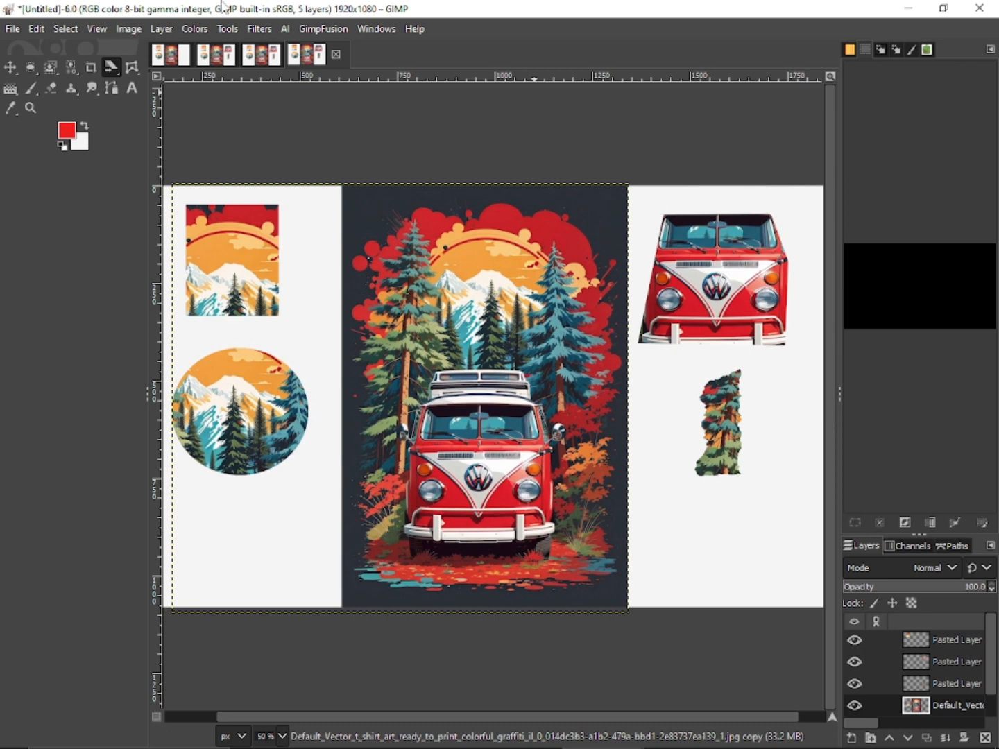
Flip the van artwork layer horizontally back and forth several times, returning it to its original orientation
{"action": "left_click", "coordinate": [112, 65]}
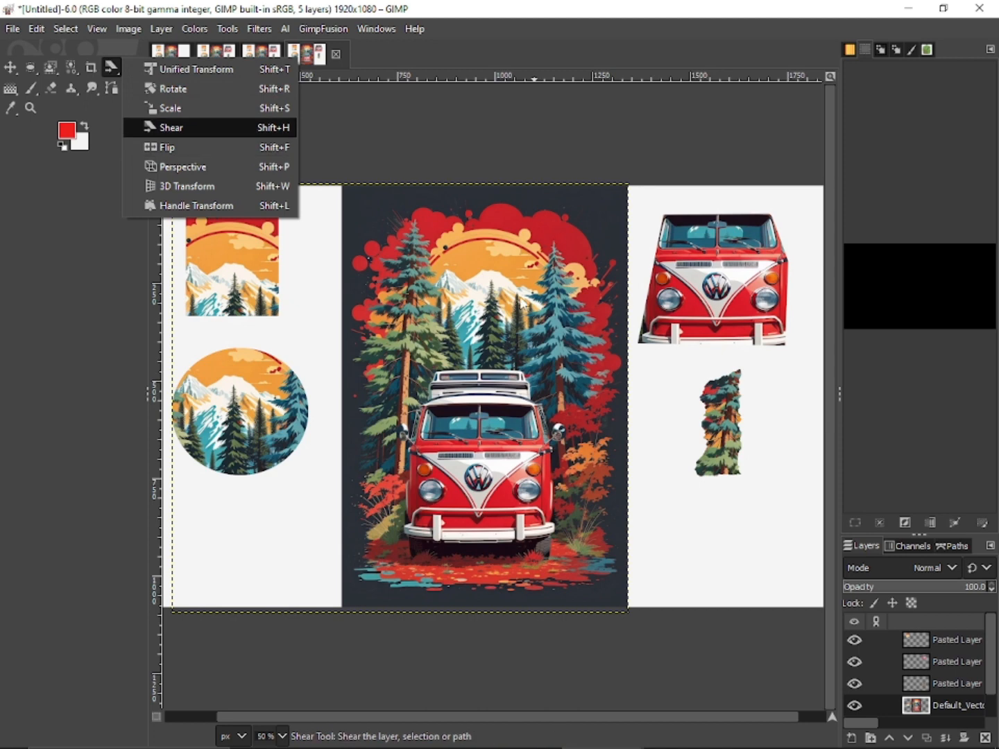
{"action": "left_click", "coordinate": [205, 147]}
{"action": "left_click", "coordinate": [424, 310]}
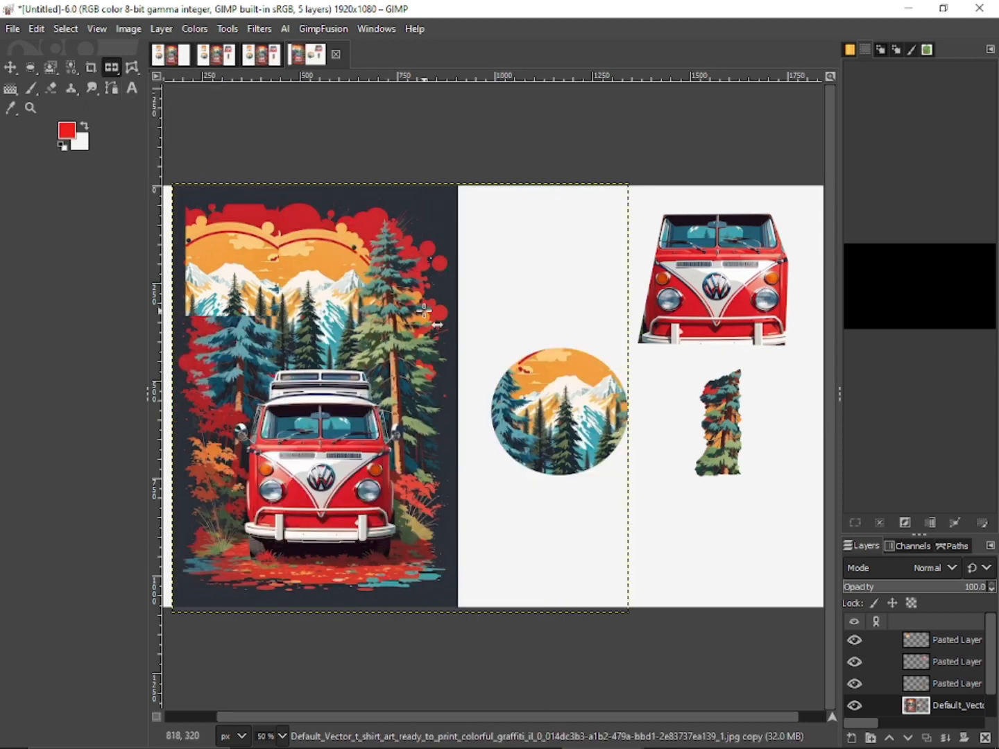
{"action": "left_click", "coordinate": [396, 320]}
{"action": "left_click", "coordinate": [496, 339]}
{"action": "left_click", "coordinate": [415, 327]}
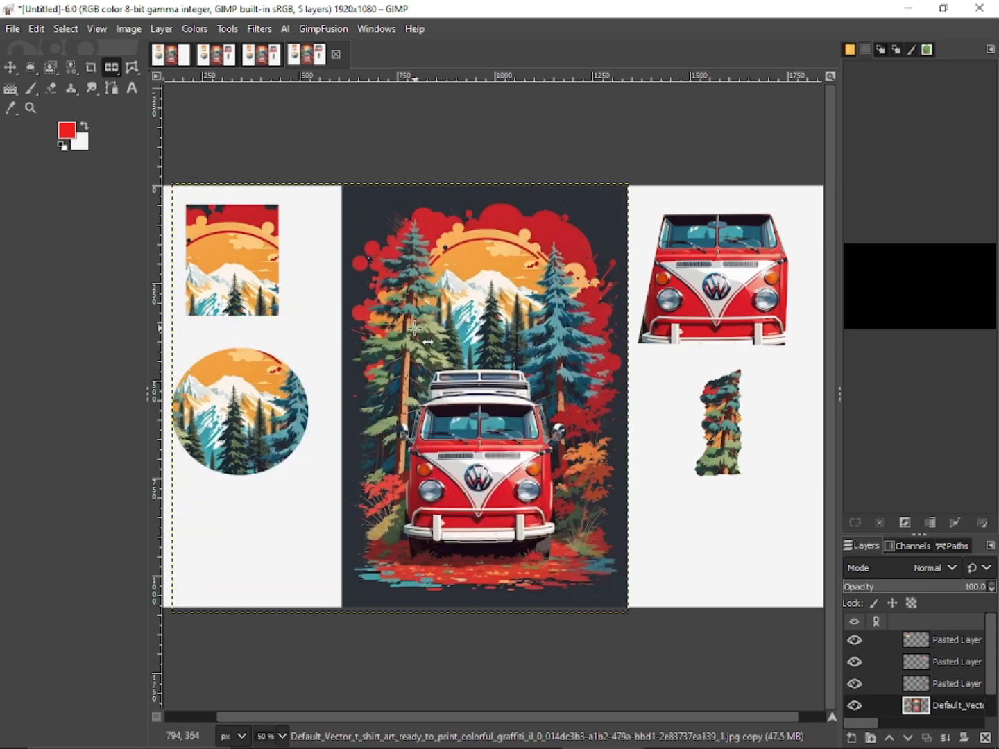
{"action": "left_click", "coordinate": [485, 337]}
{"action": "left_click", "coordinate": [410, 319]}
{"action": "left_click", "coordinate": [389, 320]}
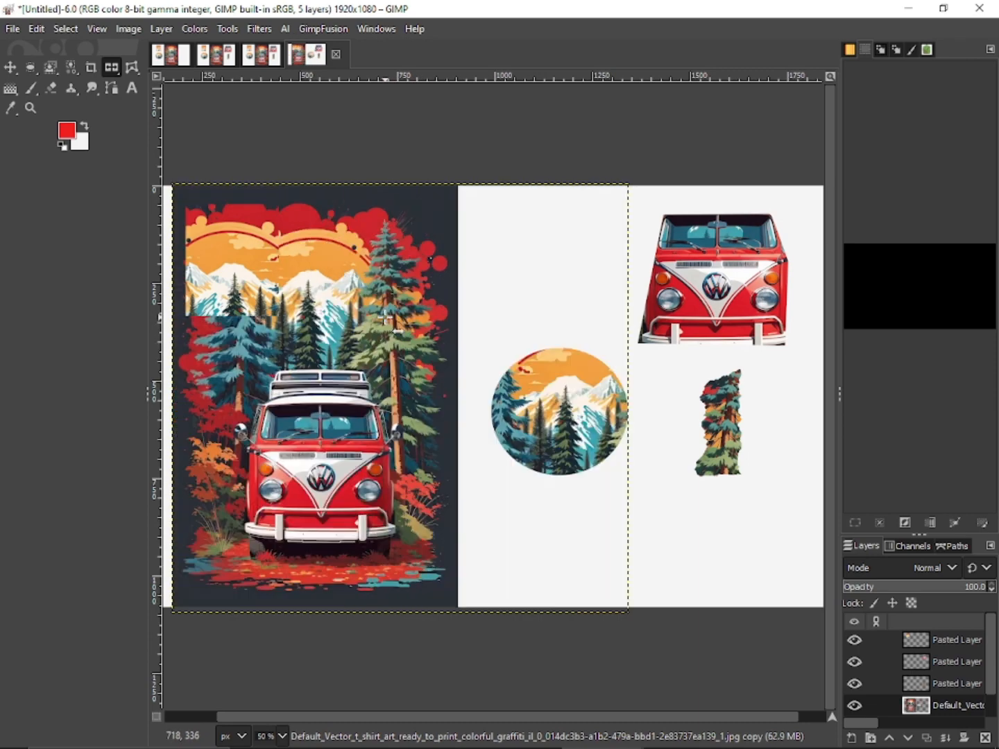
{"action": "left_click", "coordinate": [415, 314]}
{"action": "left_click", "coordinate": [414, 313]}
{"action": "left_click", "coordinate": [414, 315]}
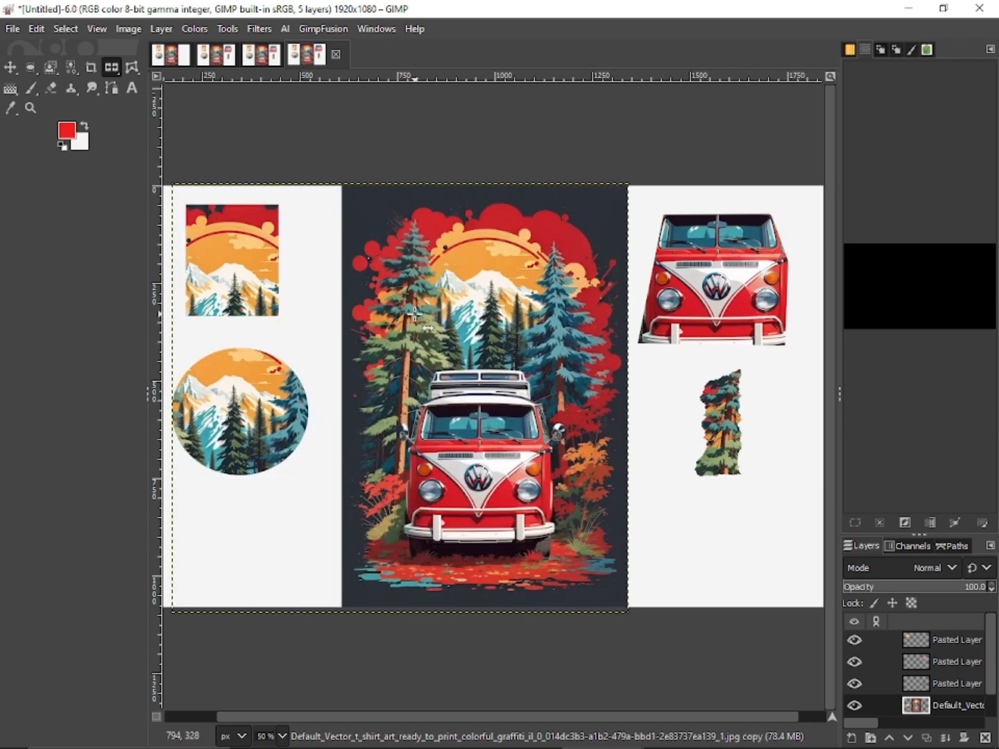
Keep mirroring the van artwork layer horizontally with repeated Flip operations, ending in its original orientation
{"action": "left_click", "coordinate": [415, 314]}
{"action": "left_click", "coordinate": [414, 314]}
{"action": "left_click", "coordinate": [414, 314]}
{"action": "left_click", "coordinate": [415, 314]}
{"action": "left_click", "coordinate": [414, 314]}
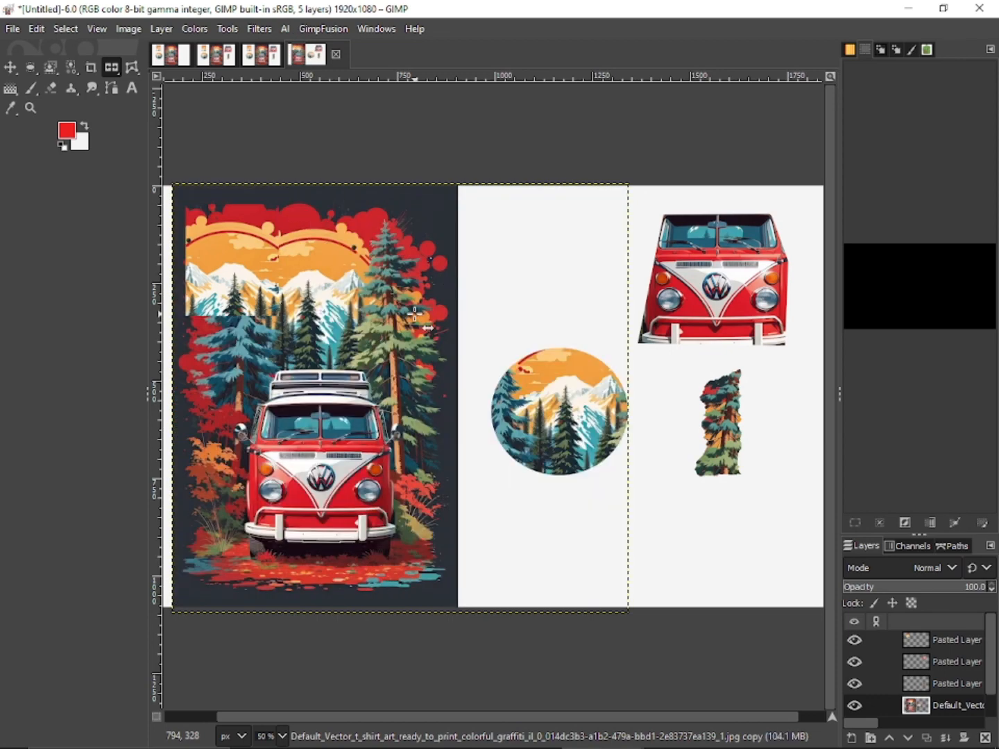
{"action": "left_click", "coordinate": [414, 314]}
{"action": "left_click", "coordinate": [414, 315]}
{"action": "left_click", "coordinate": [414, 314]}
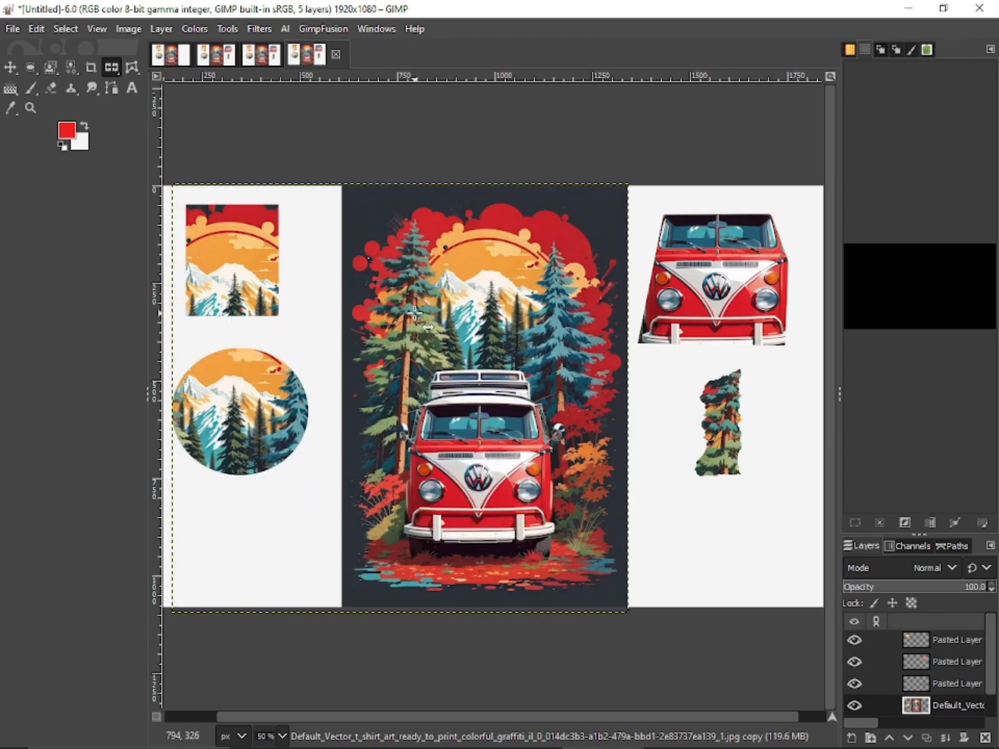
{"action": "left_click", "coordinate": [415, 314]}
{"action": "left_click", "coordinate": [414, 314]}
{"action": "left_click", "coordinate": [414, 314]}
{"action": "left_click", "coordinate": [415, 313]}
Make the cut-out van front layer active, start Rotate on it and close the tool without applying a rotation
{"action": "right_click", "coordinate": [116, 71]}
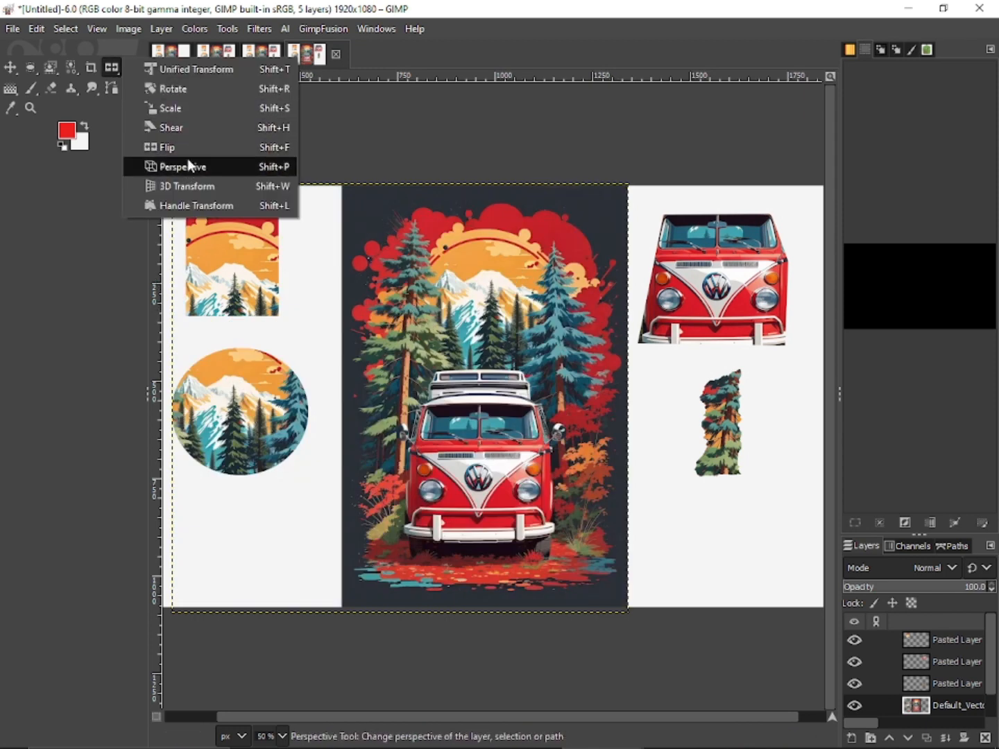
{"action": "left_click", "coordinate": [184, 96]}
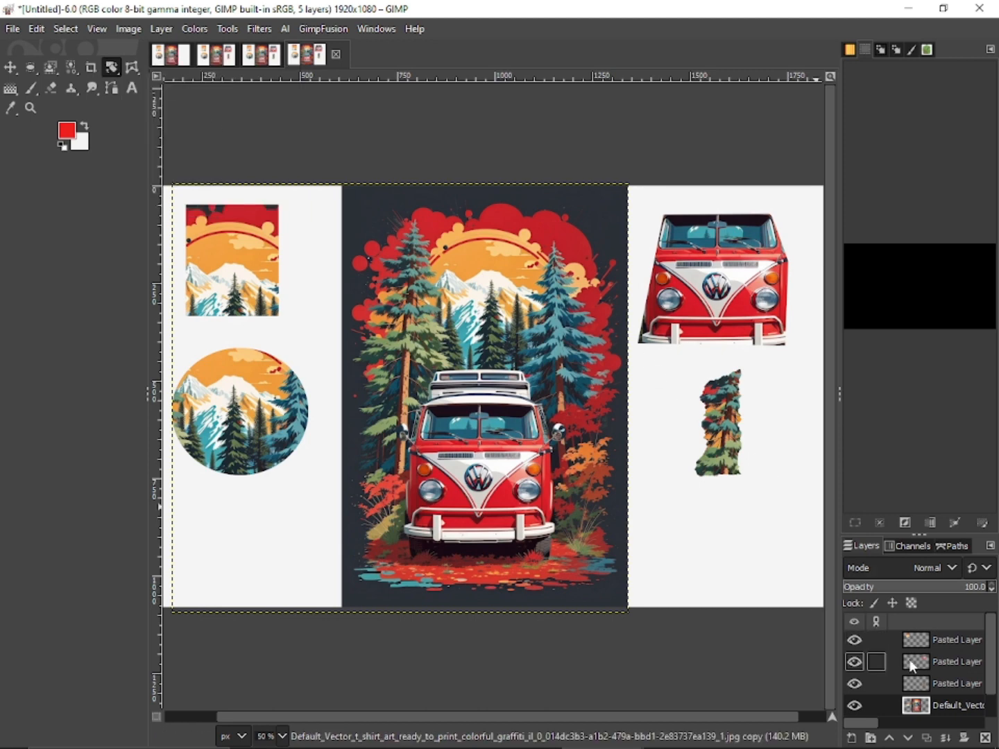
{"action": "scroll", "coordinate": [962, 663], "scroll_direction": "down", "scroll_amount": 1}
{"action": "scroll", "coordinate": [959, 673], "scroll_direction": "up", "scroll_amount": 1}
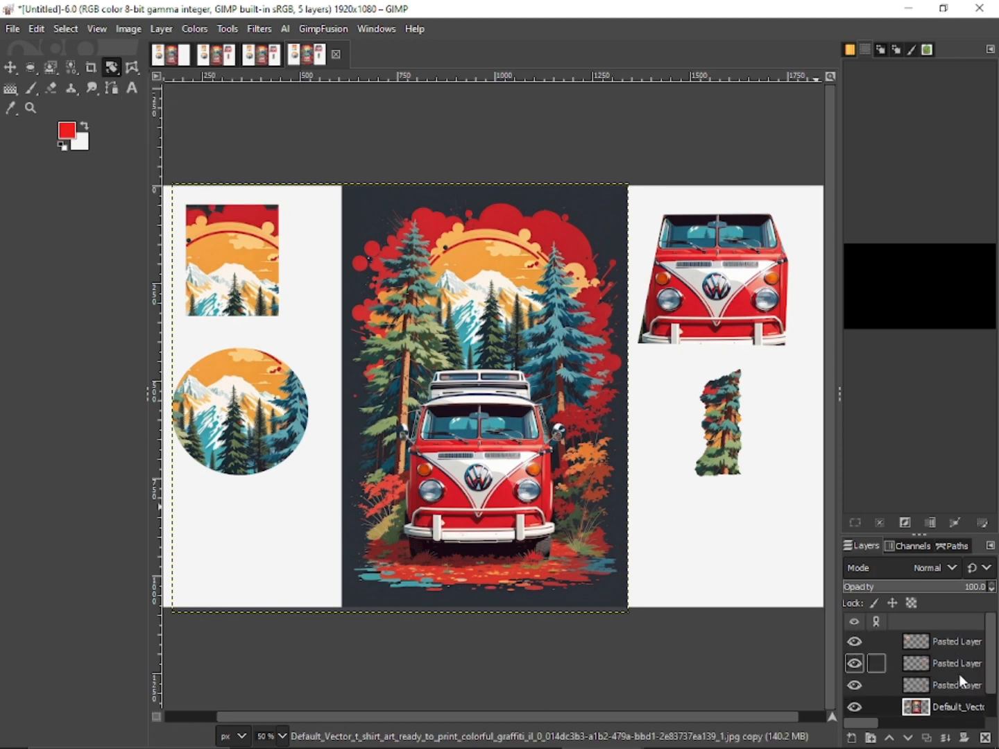
{"action": "left_click", "coordinate": [957, 672]}
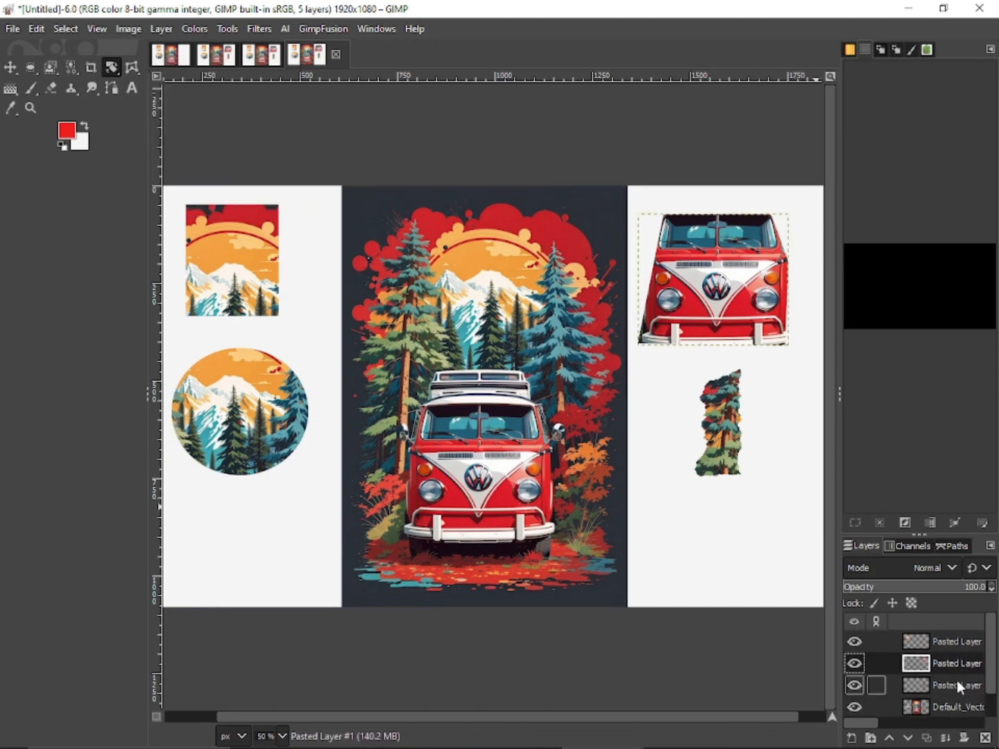
{"action": "left_click", "coordinate": [718, 278]}
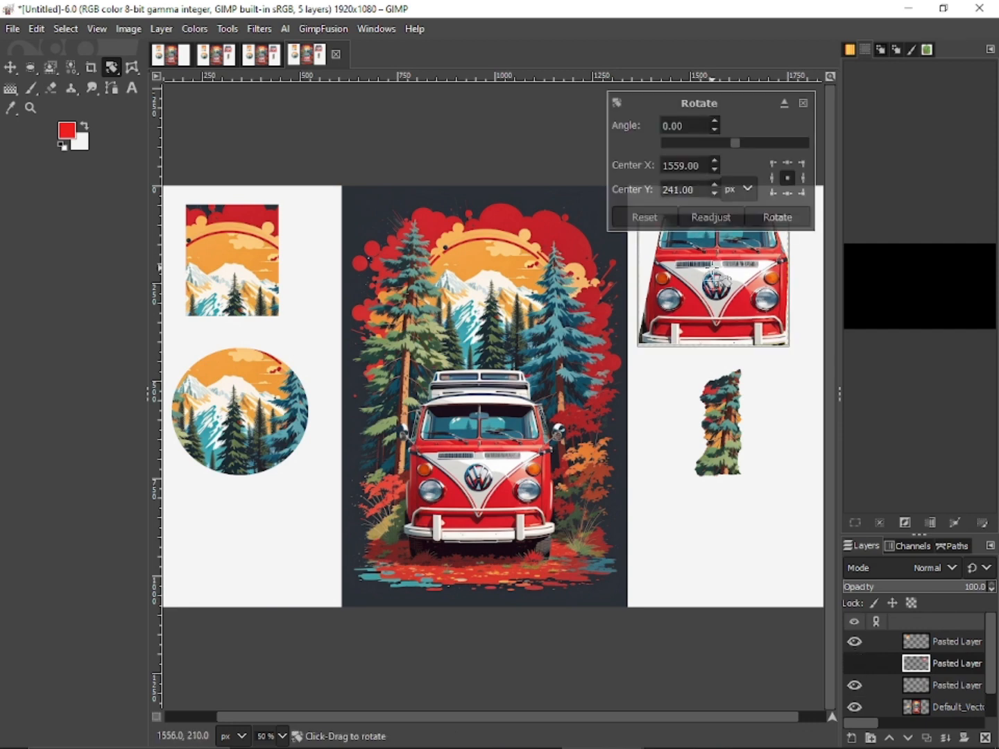
{"action": "left_click", "coordinate": [804, 103]}
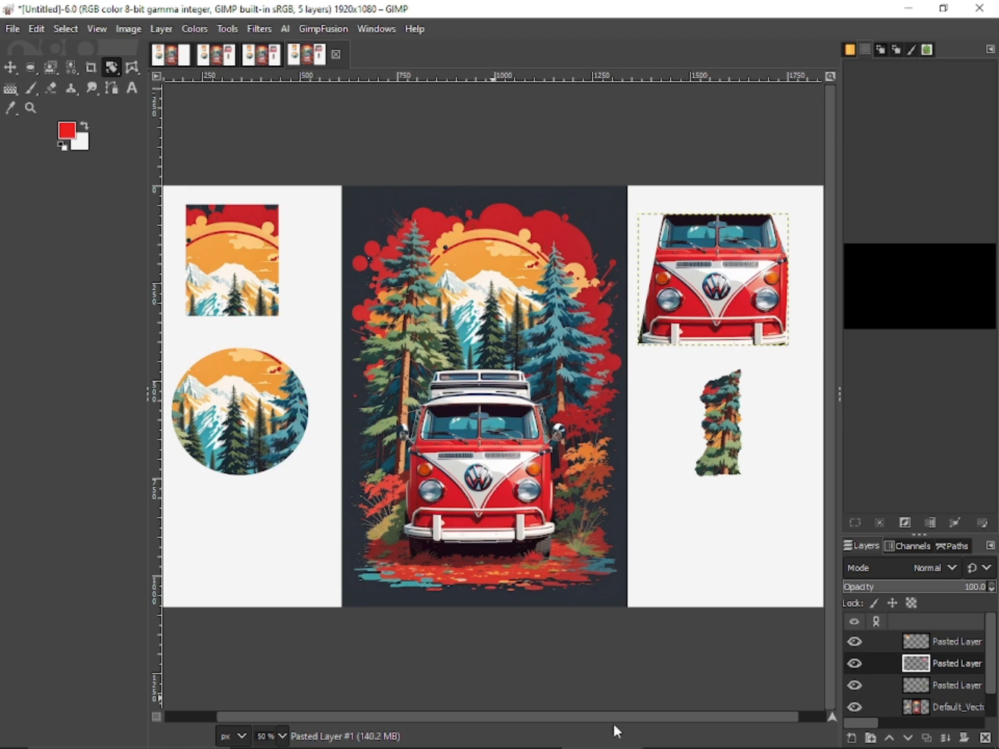
Flip the cut-out van front layer horizontally back and forth repeatedly, ending in its original orientation
{"action": "left_click_drag", "start_coordinate": [111, 65], "coordinate": [176, 147]}
{"action": "left_click", "coordinate": [725, 284]}
{"action": "left_click", "coordinate": [725, 284]}
{"action": "left_click", "coordinate": [725, 284]}
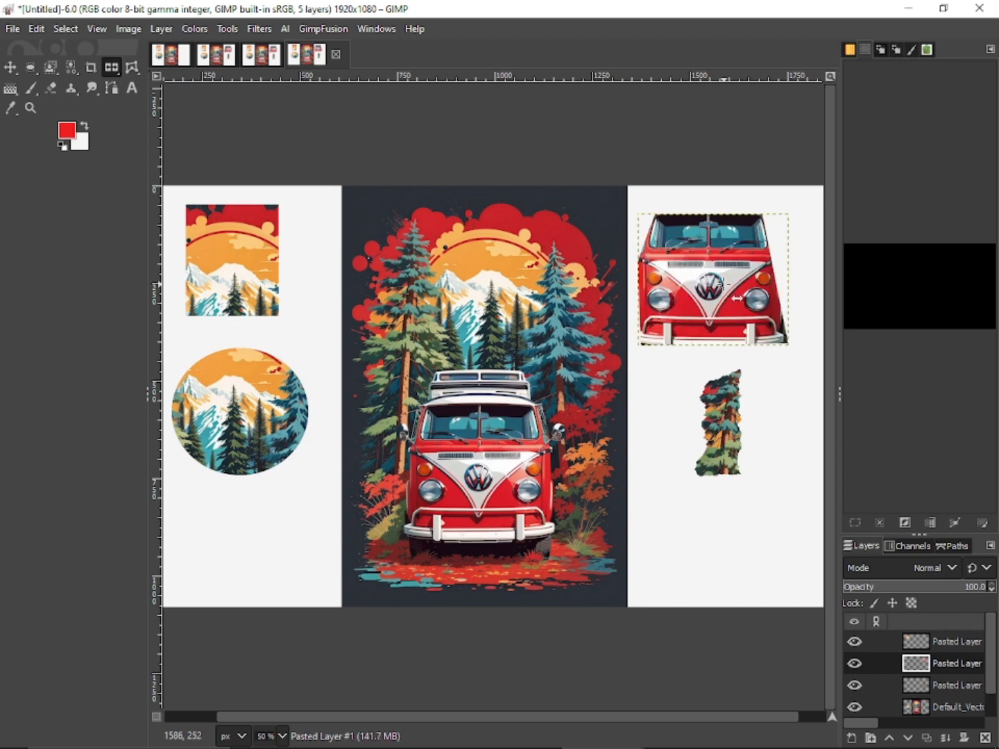
{"action": "left_click", "coordinate": [721, 284]}
{"action": "left_click", "coordinate": [721, 285]}
{"action": "left_click", "coordinate": [721, 283]}
{"action": "left_click", "coordinate": [722, 284]}
{"action": "left_click", "coordinate": [722, 284]}
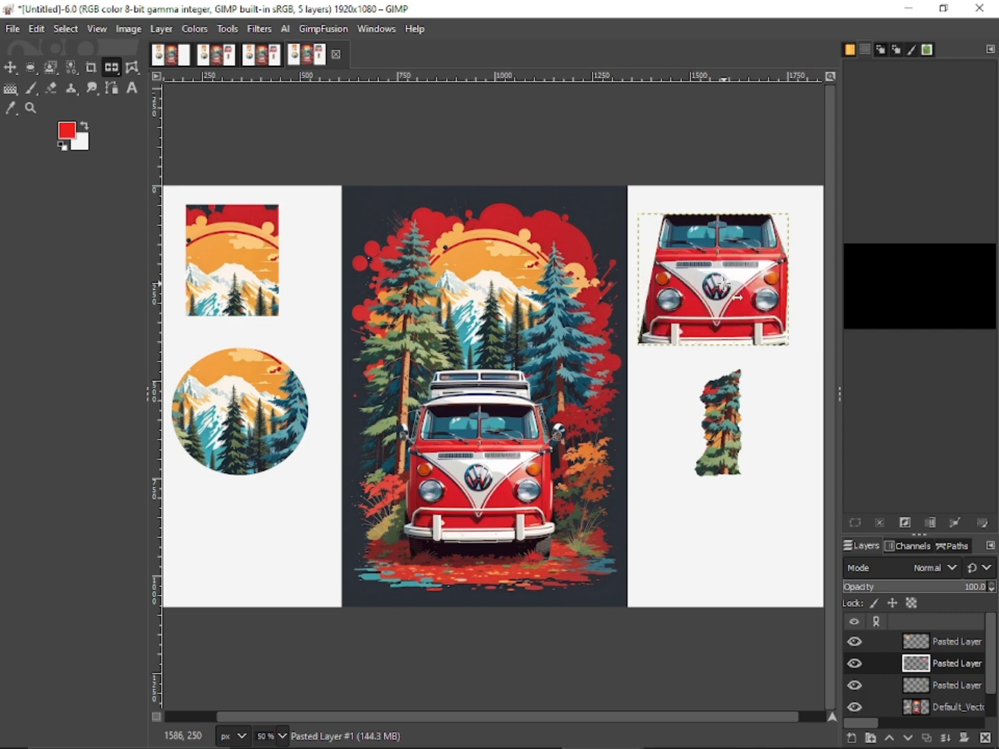
{"action": "left_click", "coordinate": [722, 284]}
{"action": "left_click", "coordinate": [722, 284]}
{"action": "left_click", "coordinate": [722, 284]}
{"action": "left_click", "coordinate": [722, 284]}
{"action": "left_click", "coordinate": [722, 284]}
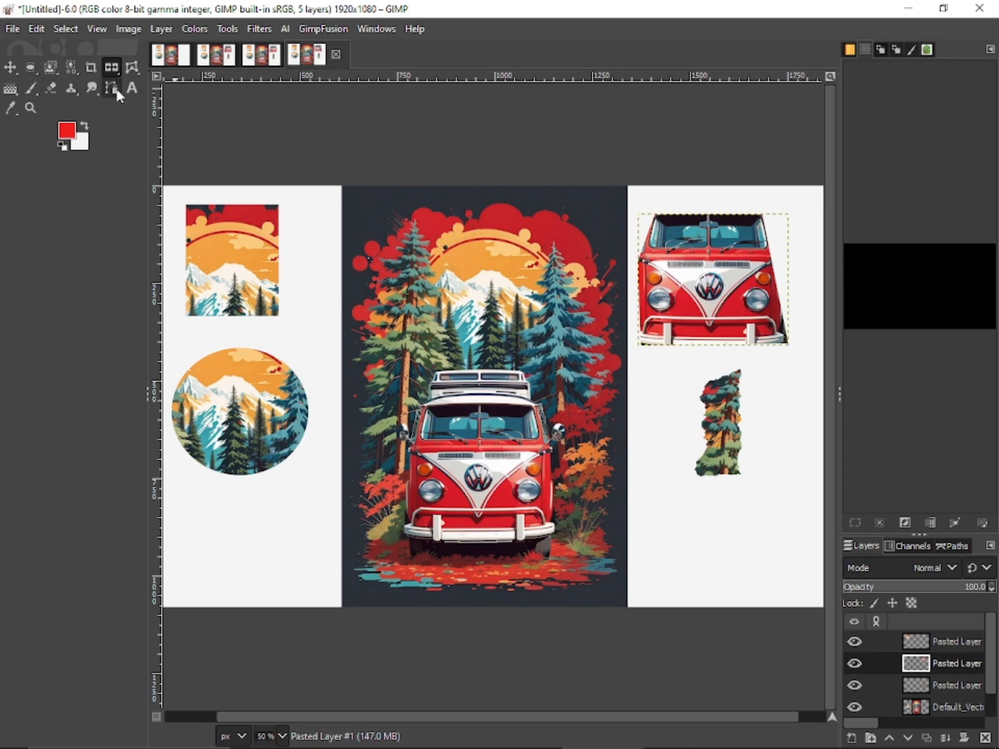
{"action": "left_click", "coordinate": [730, 282]}
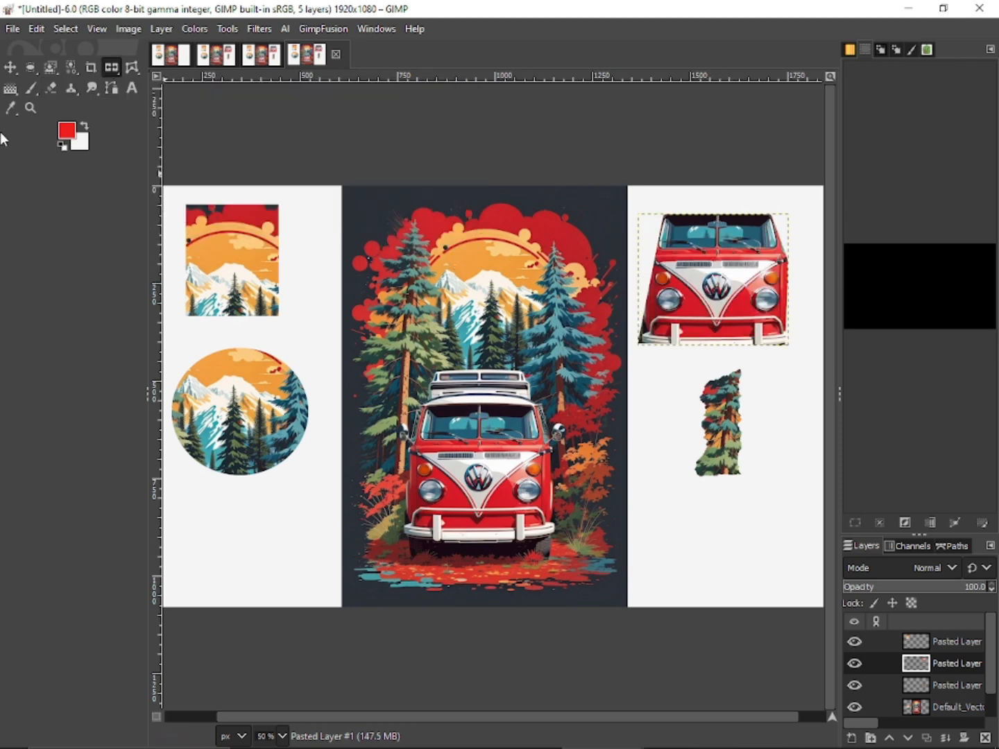
Select the rectangular mountain cut-out layer and toggle its visibility off and on to identify it
{"action": "left_click", "coordinate": [10, 69]}
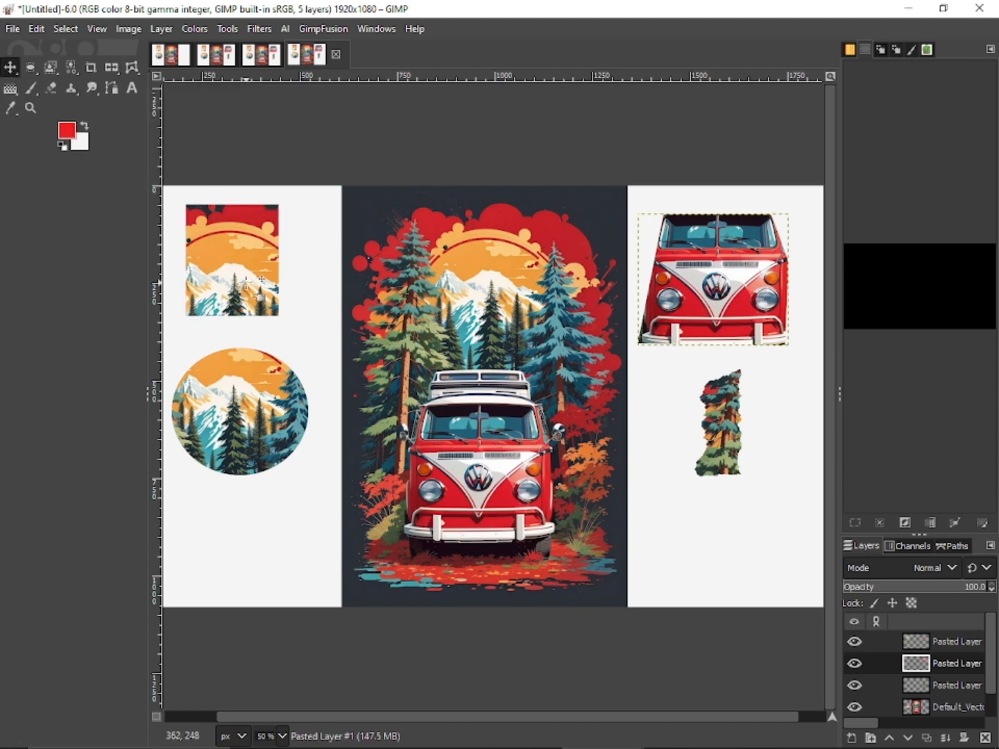
{"action": "left_click", "coordinate": [954, 641]}
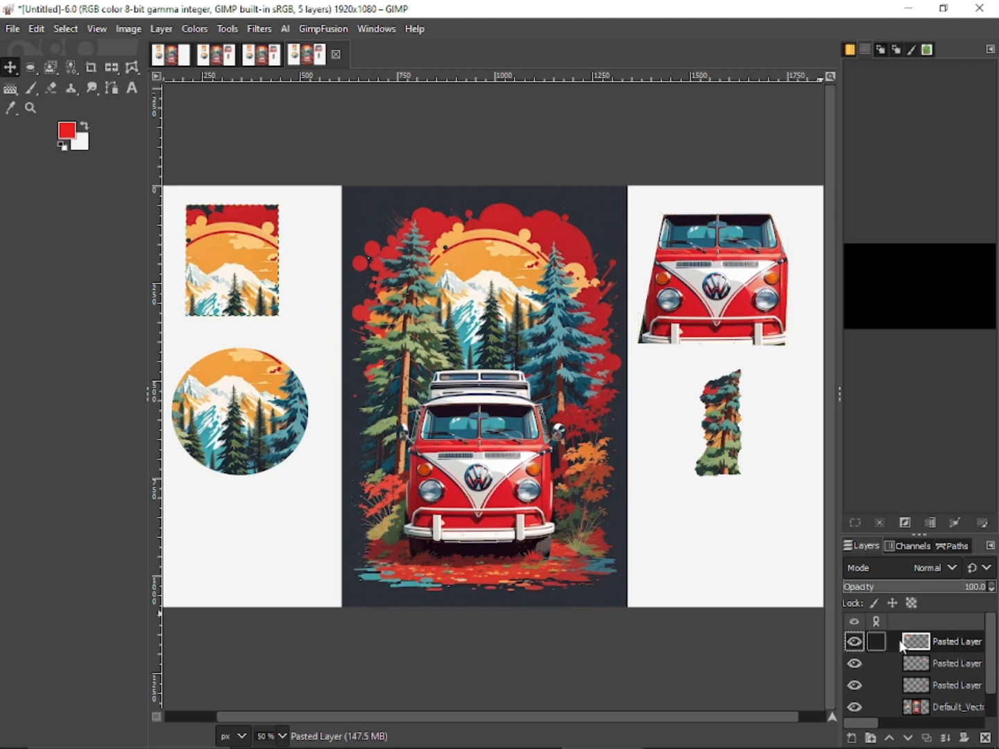
{"action": "left_click", "coordinate": [858, 640]}
{"action": "left_click", "coordinate": [857, 641]}
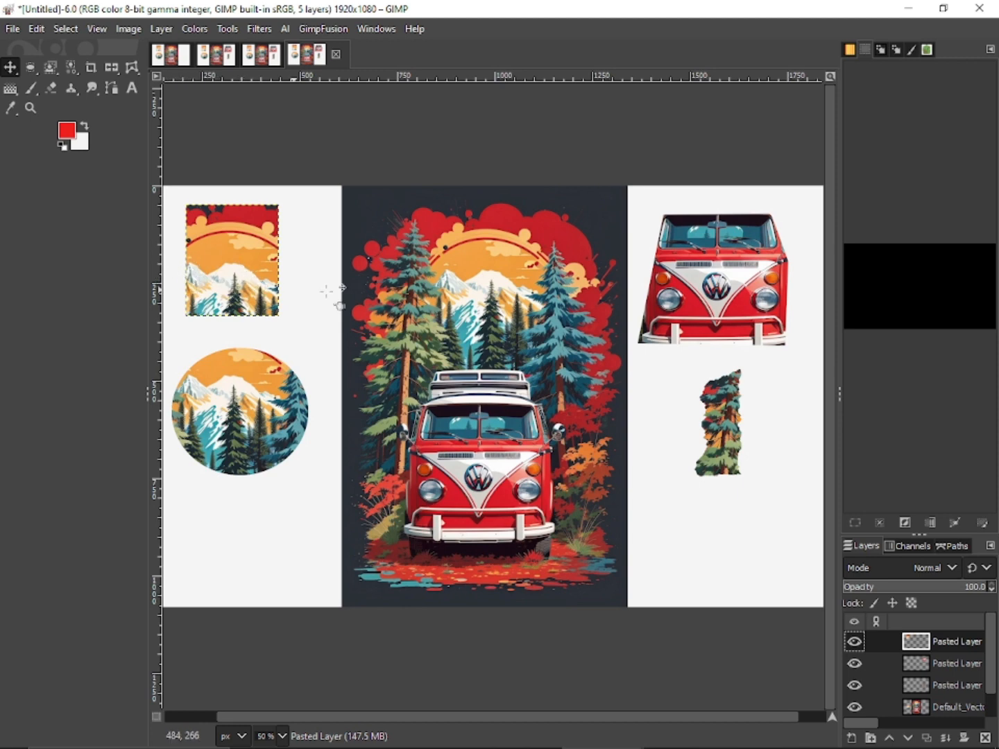
Flip the rectangular mountain cut-out layer horizontally back and forth, ending in its original orientation
{"action": "left_click", "coordinate": [111, 68]}
{"action": "left_click", "coordinate": [221, 286]}
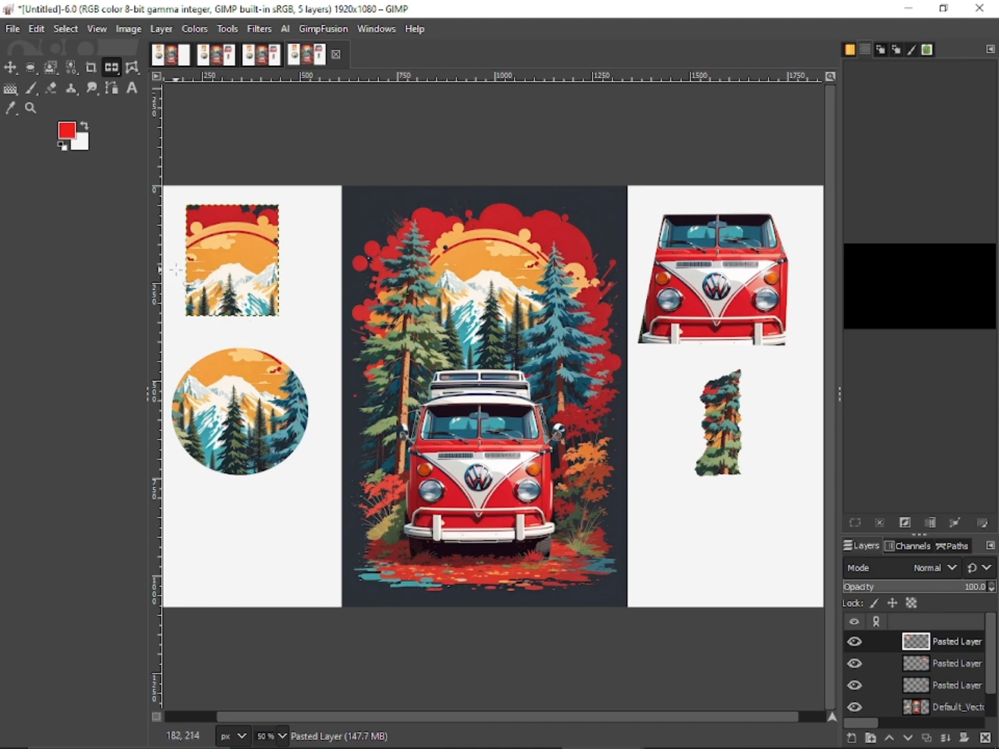
{"action": "left_click", "coordinate": [209, 265]}
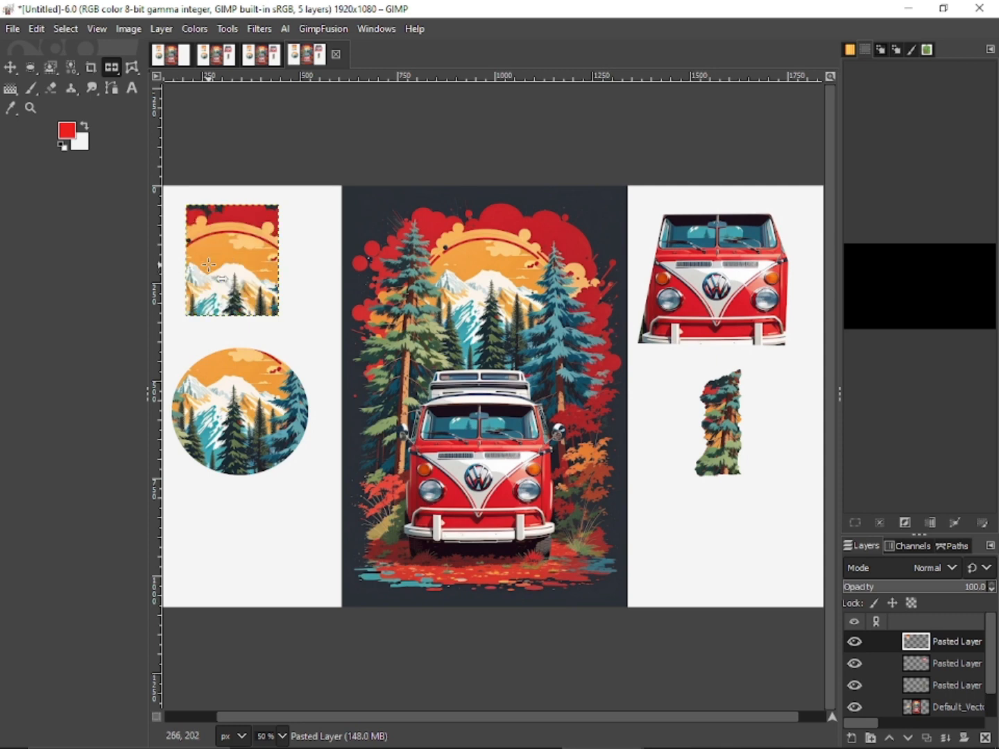
{"action": "left_click", "coordinate": [208, 265]}
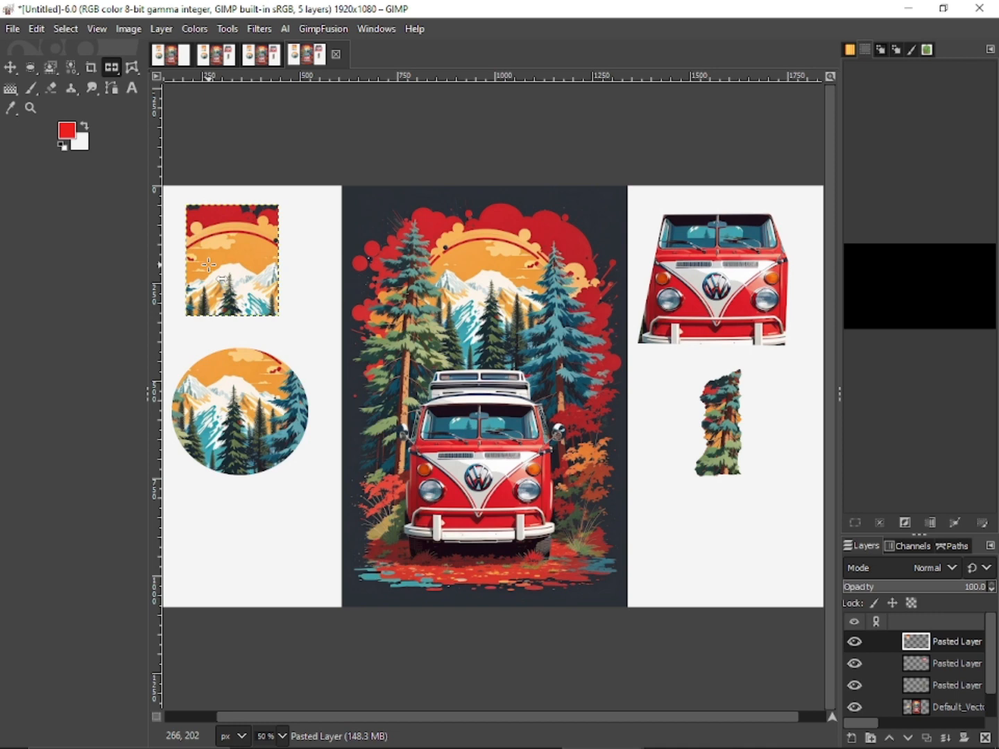
{"action": "left_click", "coordinate": [209, 265]}
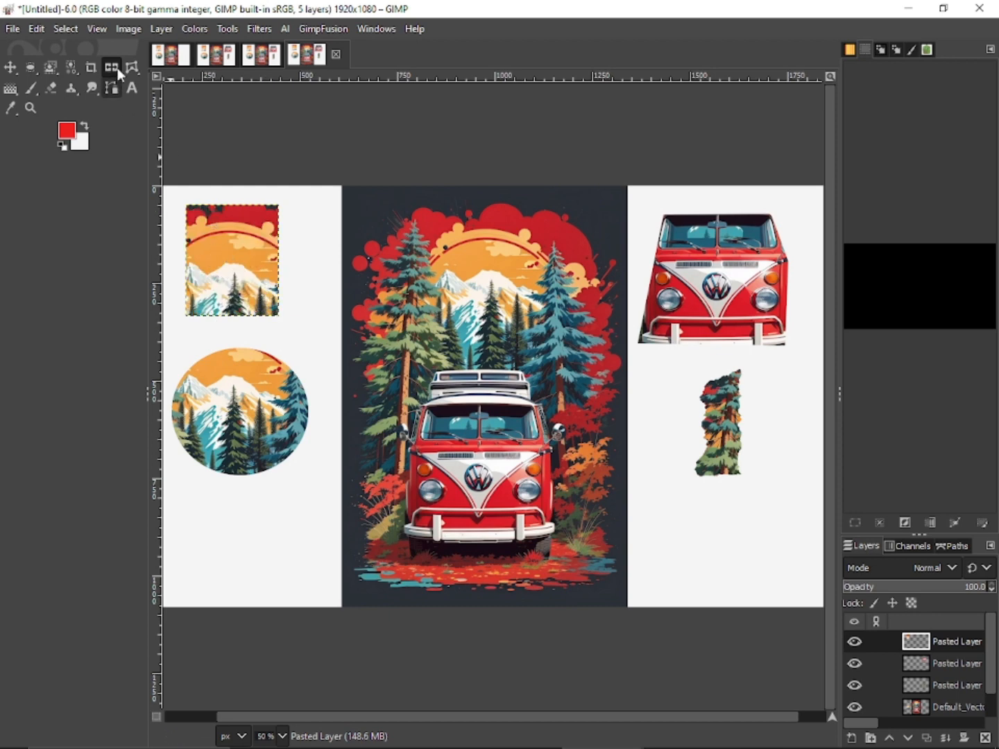
Distort the rectangular mountain cut-out with the Perspective tool by repositioning its corners into a wider, uneven quadrilateral
{"action": "mouse_move", "coordinate": [113, 71]}
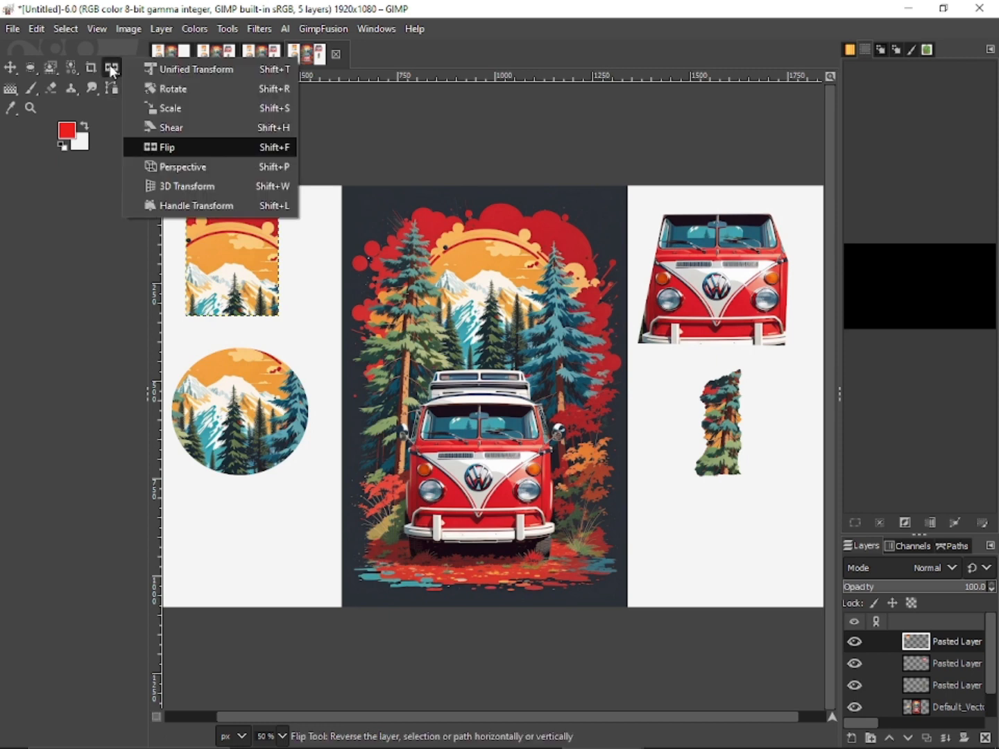
{"action": "left_click", "coordinate": [174, 167]}
{"action": "left_click_drag", "start_coordinate": [245, 293], "coordinate": [289, 275]}
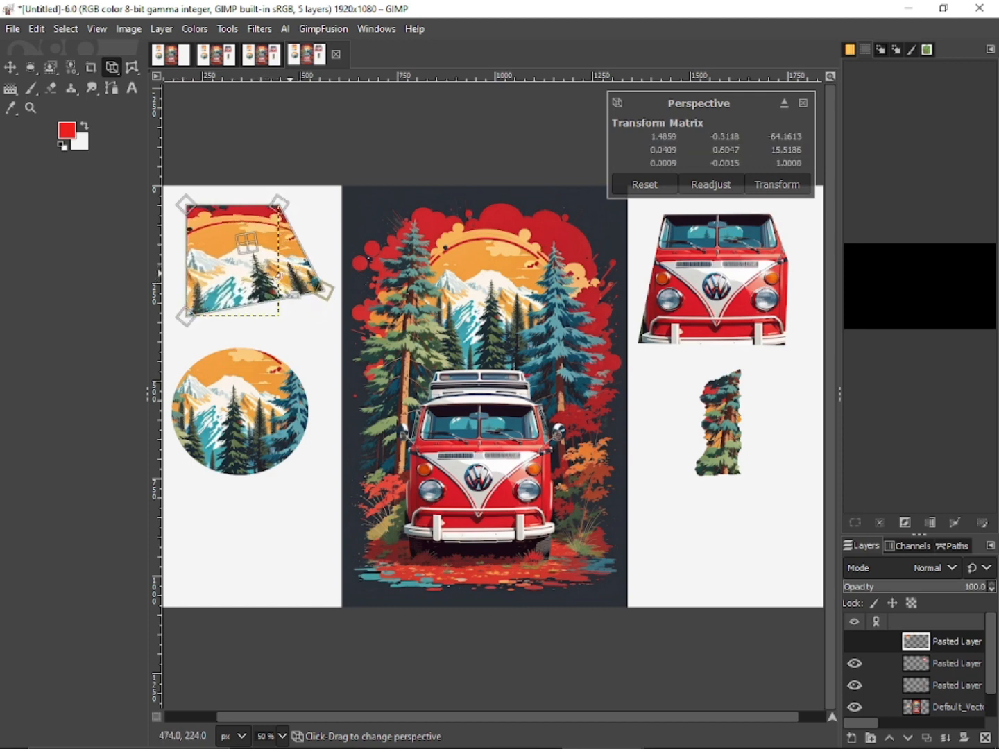
{"action": "mouse_move", "coordinate": [192, 318]}
{"action": "left_mouse_down"}
{"action": "mouse_move", "coordinate": [183, 296]}
{"action": "mouse_move", "coordinate": [142, 314]}
{"action": "mouse_move", "coordinate": [211, 383]}
{"action": "mouse_move", "coordinate": [182, 360]}
{"action": "mouse_move", "coordinate": [176, 240]}
{"action": "mouse_move", "coordinate": [177, 305]}
{"action": "left_mouse_up"}
{"action": "left_click_drag", "start_coordinate": [240, 240], "coordinate": [249, 201]}
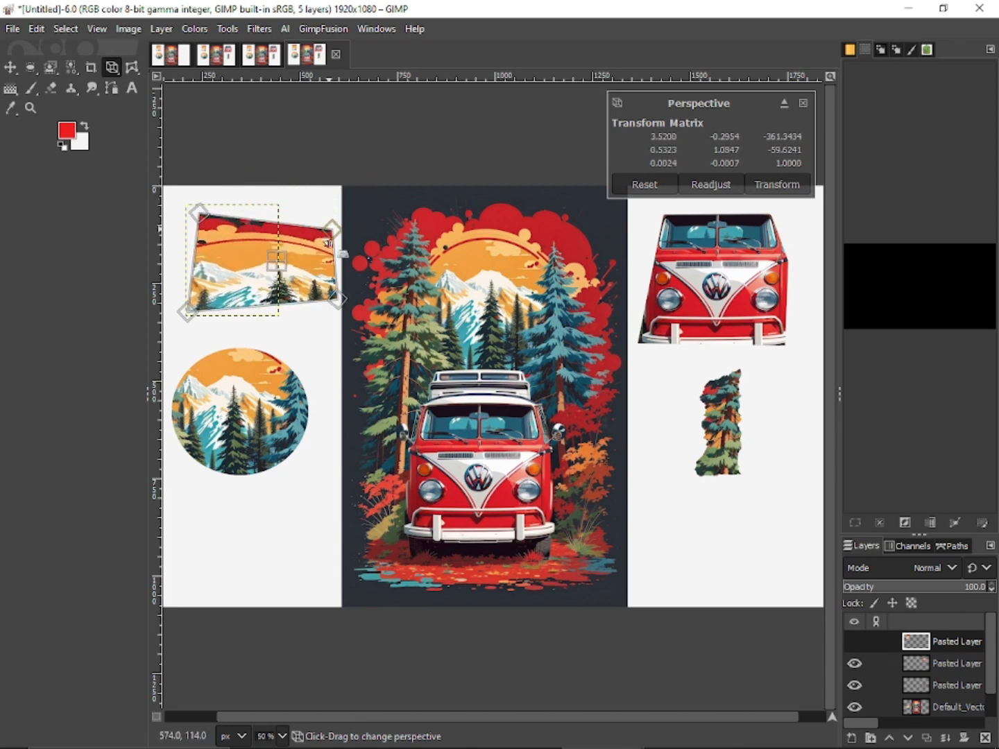
{"action": "left_click_drag", "start_coordinate": [341, 259], "coordinate": [347, 206]}
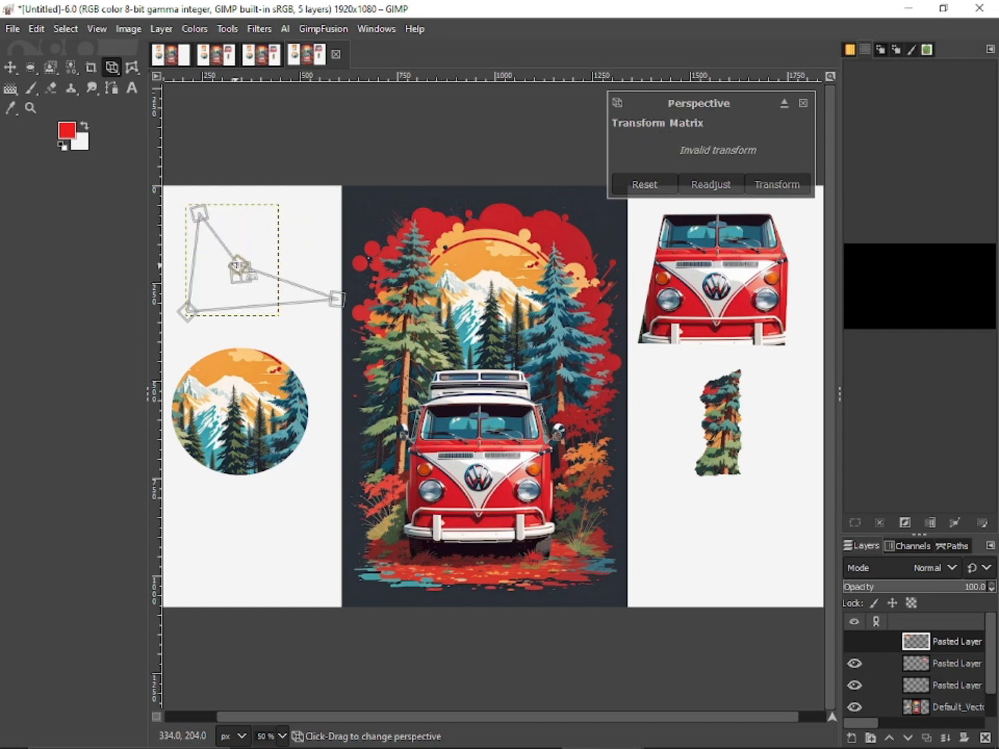
{"action": "left_click_drag", "start_coordinate": [285, 220], "coordinate": [320, 208]}
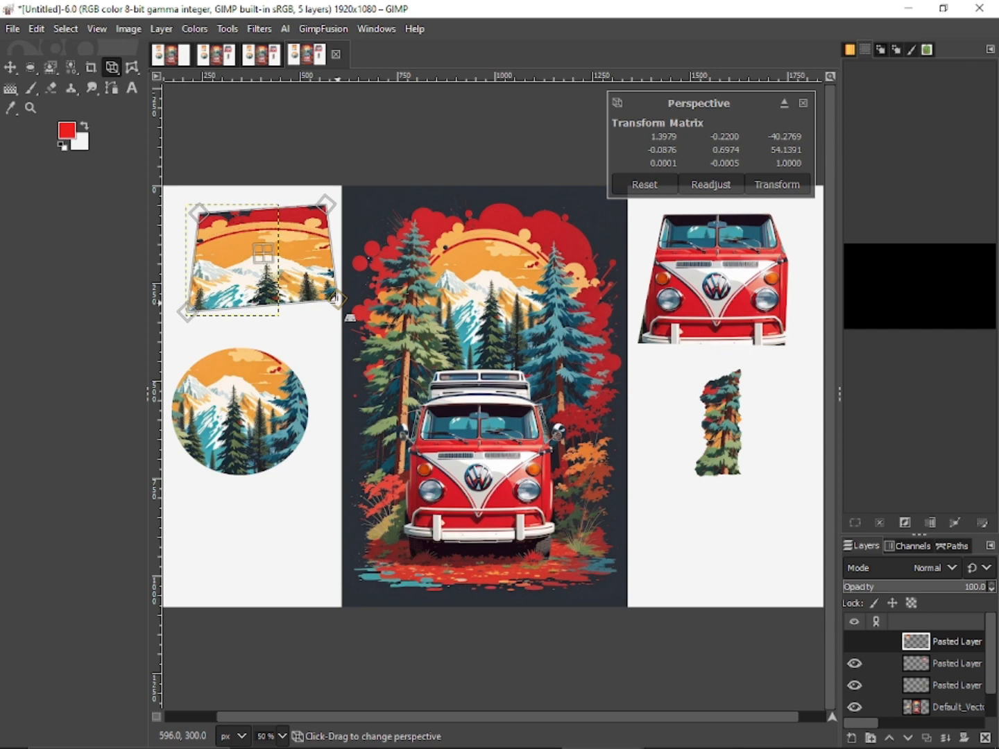
{"action": "left_click_drag", "start_coordinate": [349, 317], "coordinate": [323, 329]}
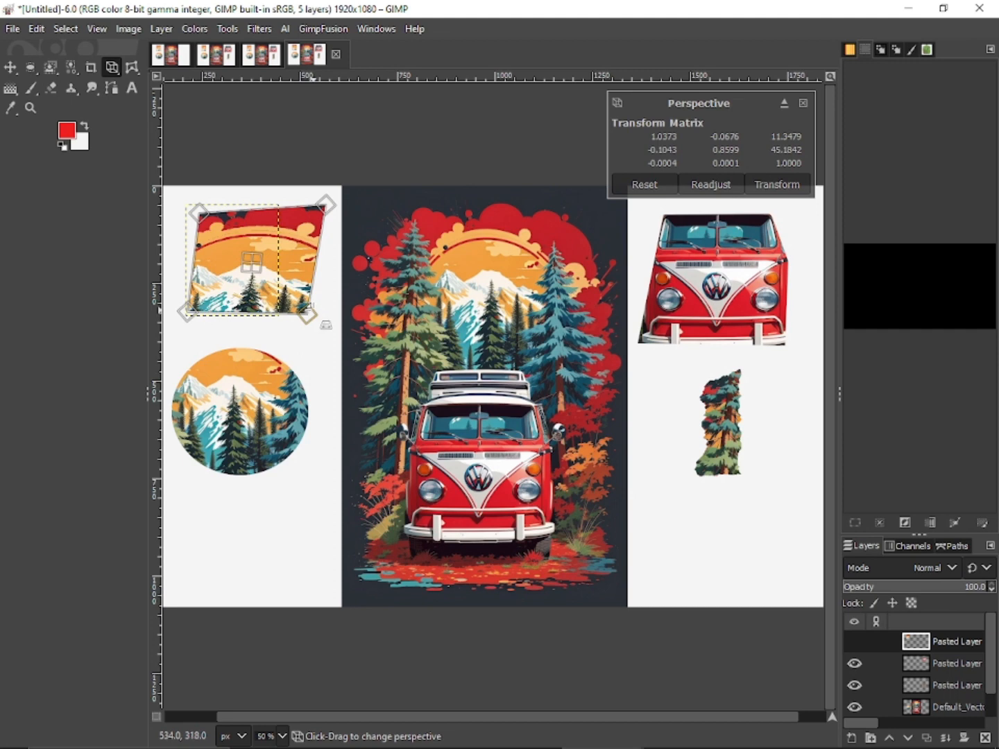
Pull the mountain cut-out's lower-right perspective corner down over the circular cut-out, readjust the handles, apply the transform and undo it
{"action": "left_click", "coordinate": [113, 68]}
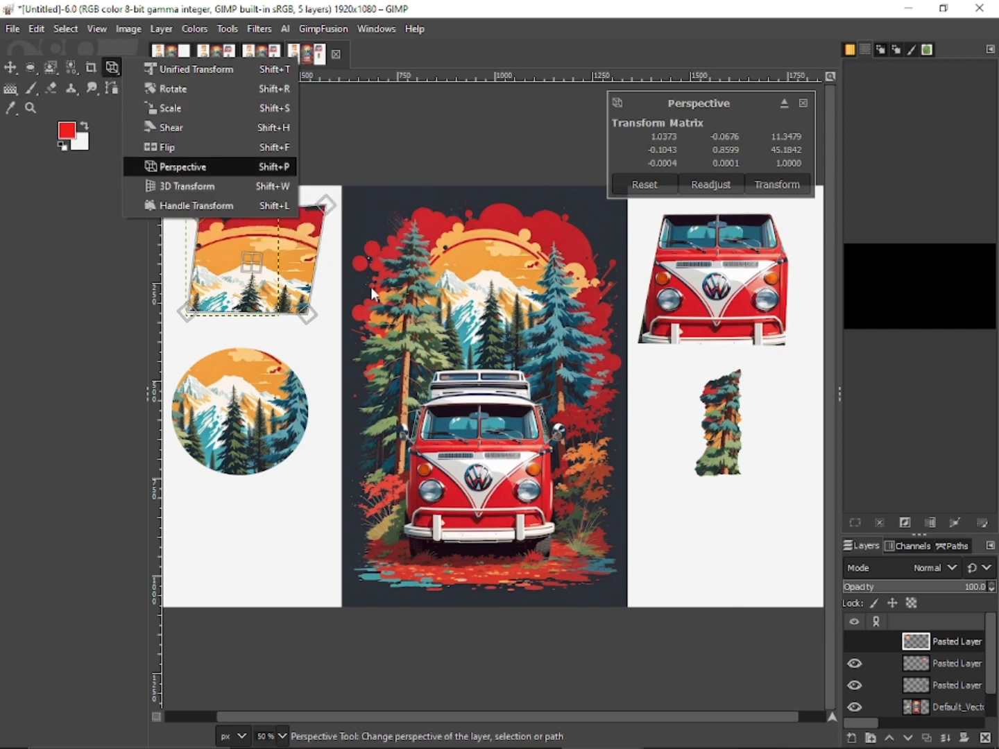
{"action": "left_click", "coordinate": [247, 269]}
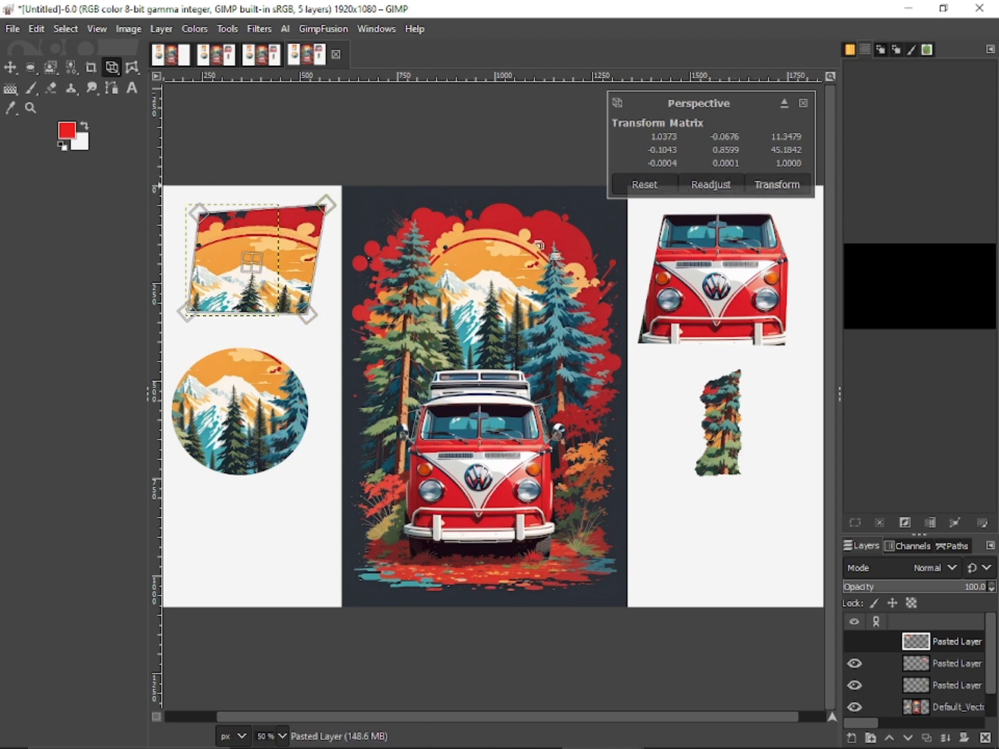
{"action": "left_click_drag", "start_coordinate": [308, 314], "coordinate": [218, 372]}
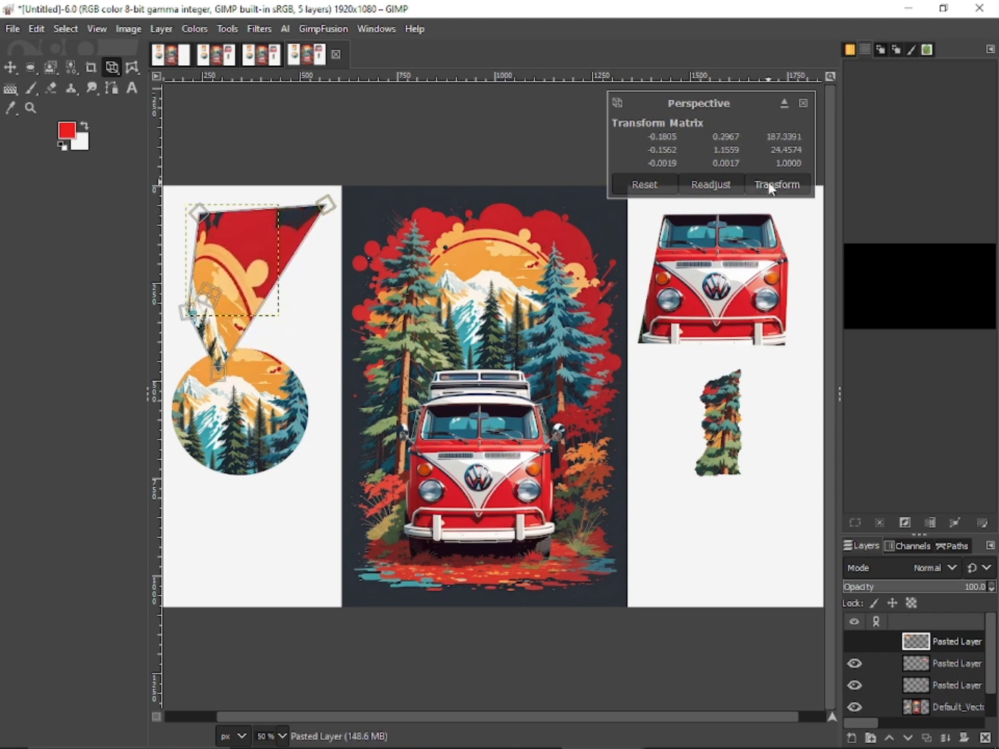
{"action": "left_click", "coordinate": [724, 186]}
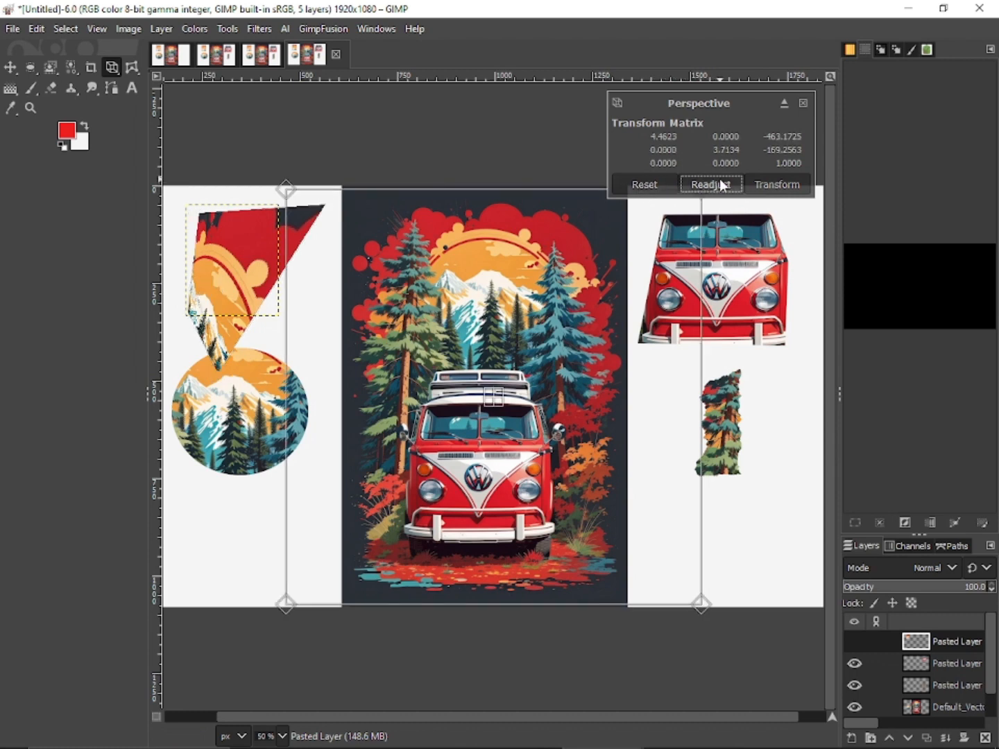
{"action": "left_click", "coordinate": [777, 187]}
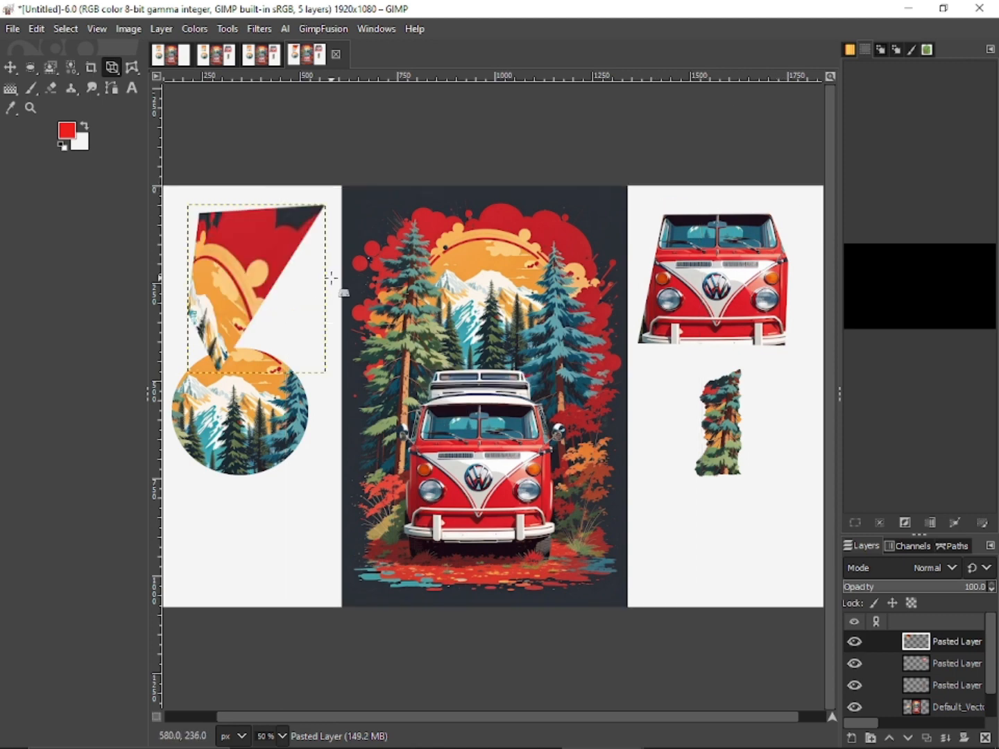
{"action": "key", "text": "ctrl+z"}
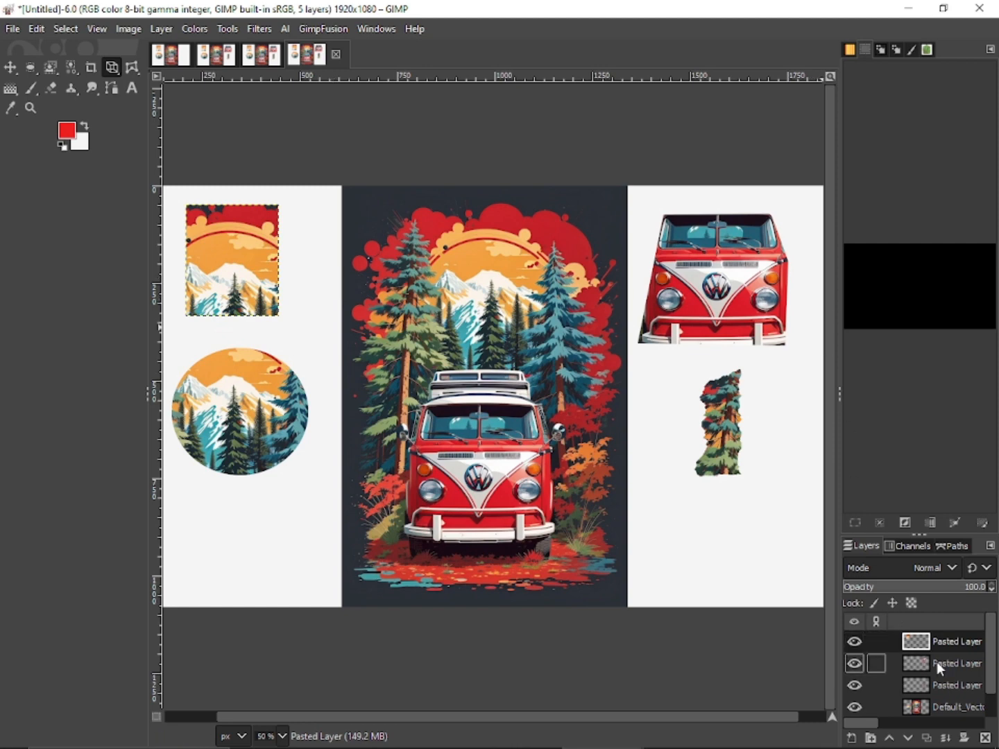
Select the central poster artwork layer, try tilting it freely around several axes with 3D Transform, and reset the angles
{"action": "scroll", "coordinate": [943, 665], "scroll_direction": "down", "scroll_amount": 1}
{"action": "left_click", "coordinate": [950, 679]}
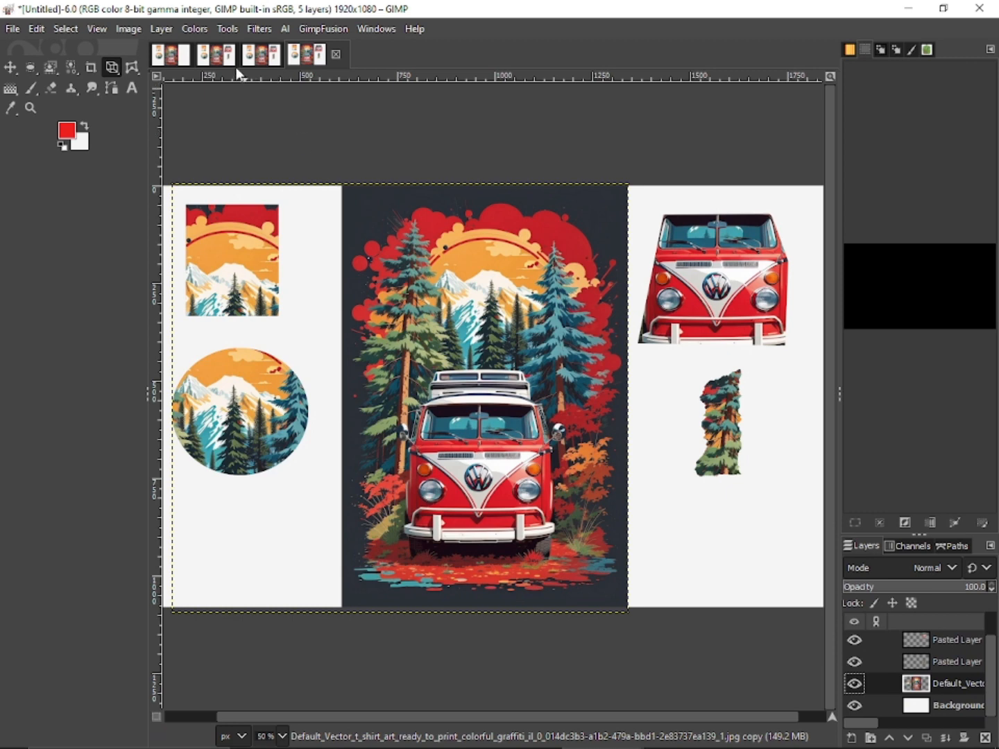
{"action": "left_click", "coordinate": [111, 68]}
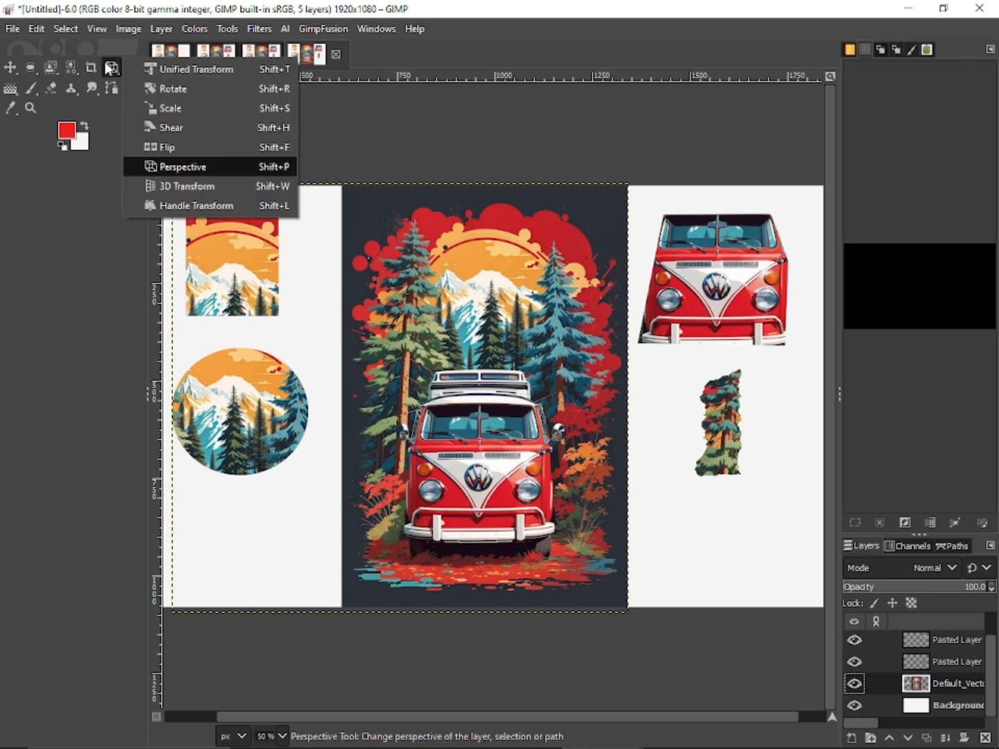
{"action": "left_click", "coordinate": [194, 188]}
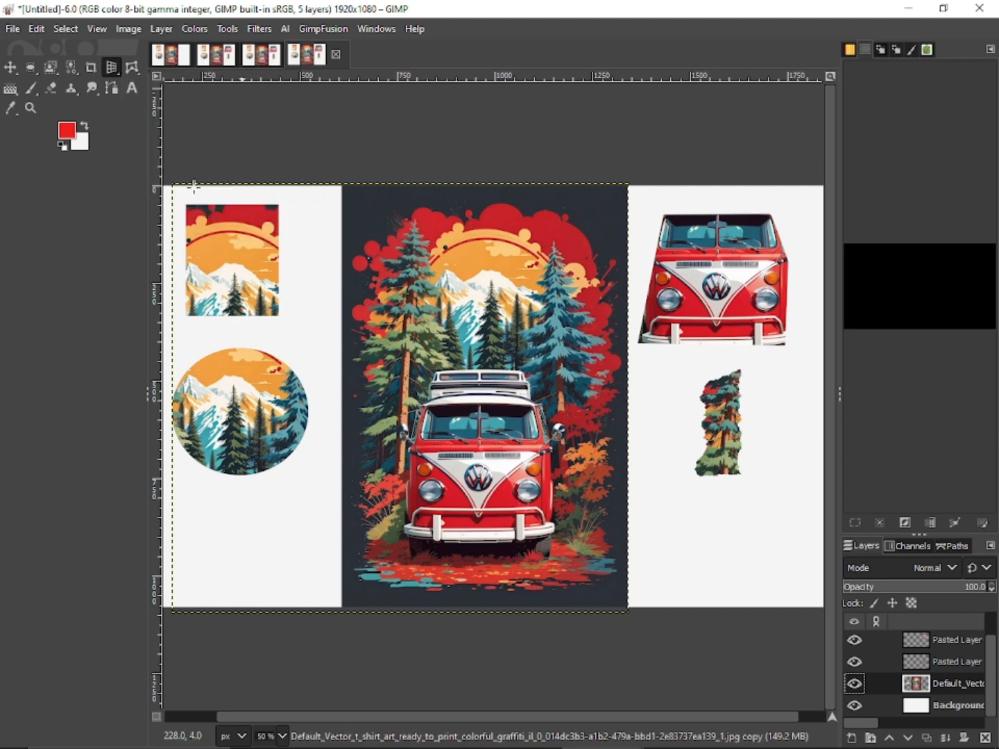
{"action": "left_click", "coordinate": [233, 250]}
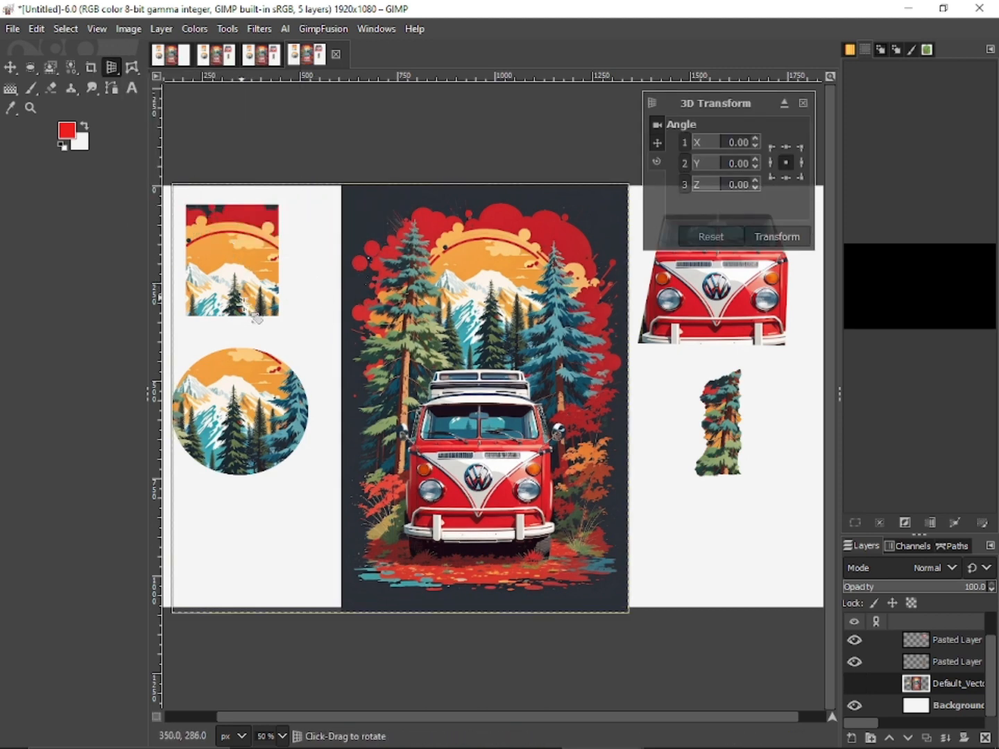
{"action": "left_click_drag", "start_coordinate": [271, 298], "coordinate": [444, 399]}
{"action": "left_click_drag", "start_coordinate": [500, 359], "coordinate": [441, 201]}
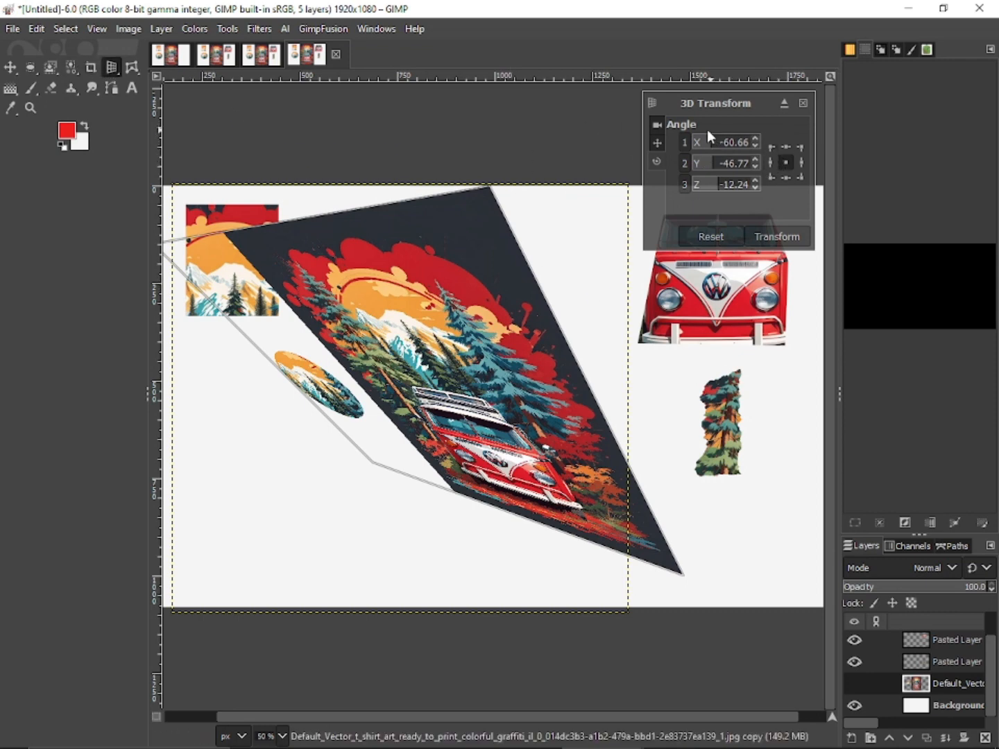
{"action": "left_click_drag", "start_coordinate": [461, 347], "coordinate": [725, 184]}
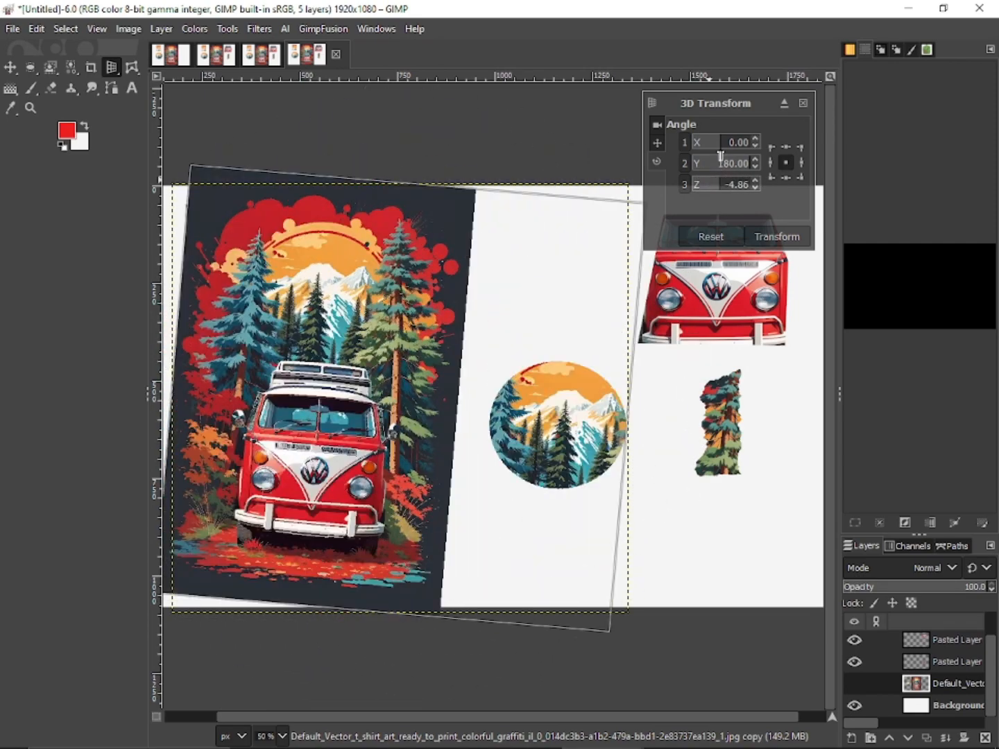
{"action": "left_click", "coordinate": [724, 236]}
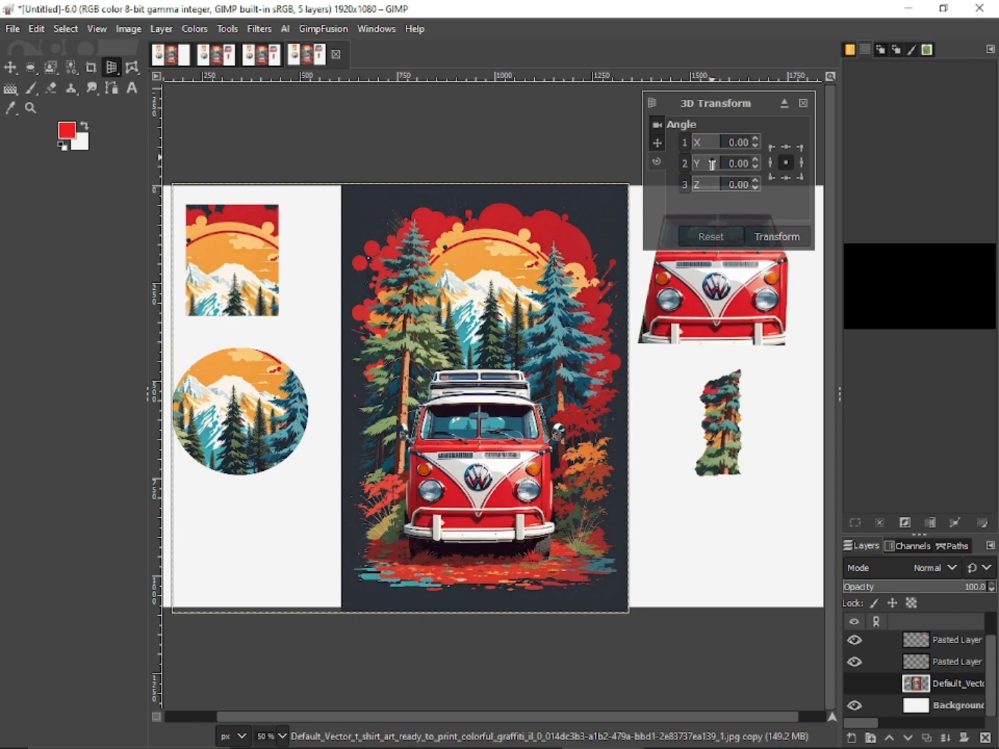
Rotate the poster layer around its Y axis with 3D Transform, apply the transform and undo it
{"action": "left_click", "coordinate": [733, 164]}
{"action": "left_click_drag", "start_coordinate": [734, 164], "coordinate": [727, 166]}
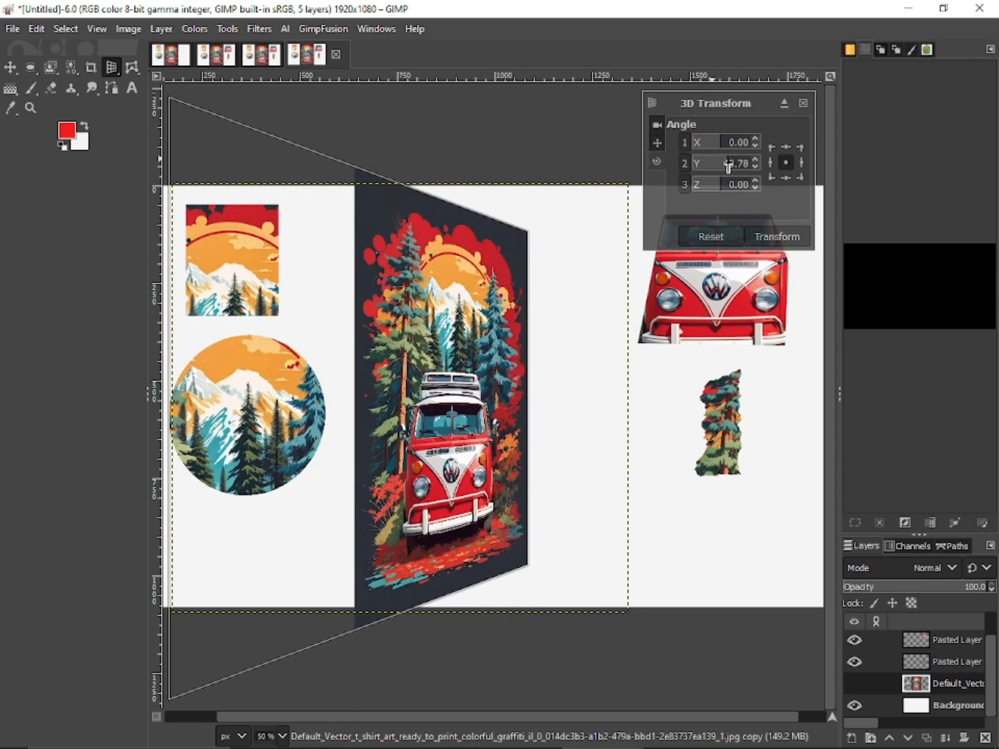
{"action": "left_click", "coordinate": [780, 235]}
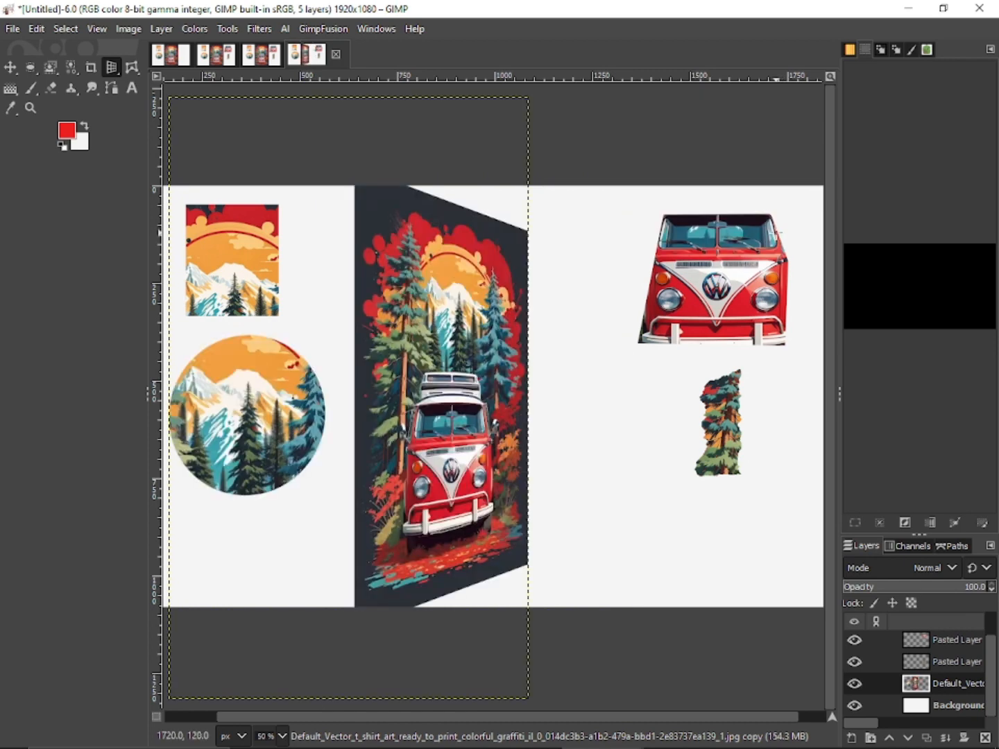
{"action": "key", "text": "ctrl+z"}
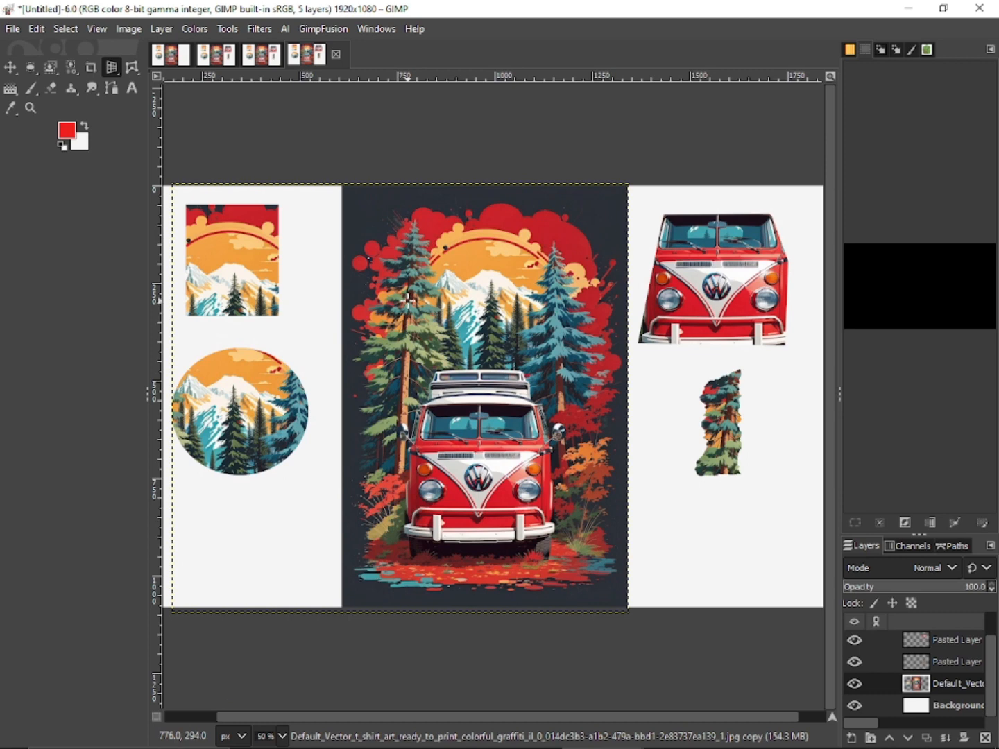
Try Handle Transform on the poster with three corner handles, pulling the lower-left handle inward to skew it, and reset
{"action": "left_click", "coordinate": [110, 69]}
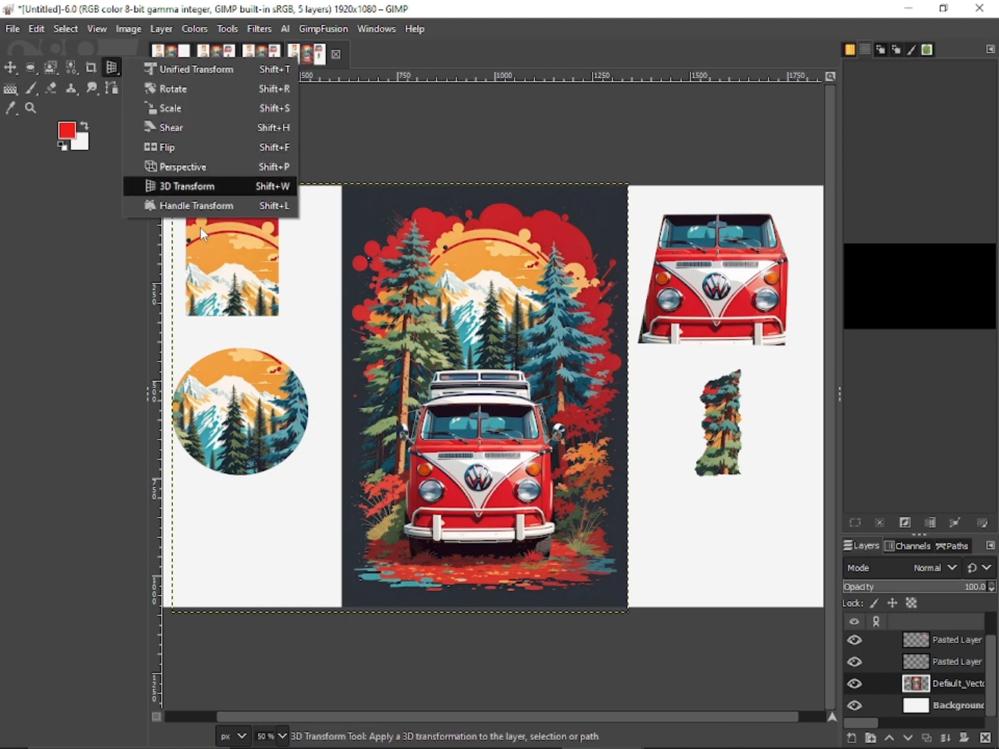
{"action": "left_click", "coordinate": [211, 204]}
{"action": "left_click", "coordinate": [558, 306]}
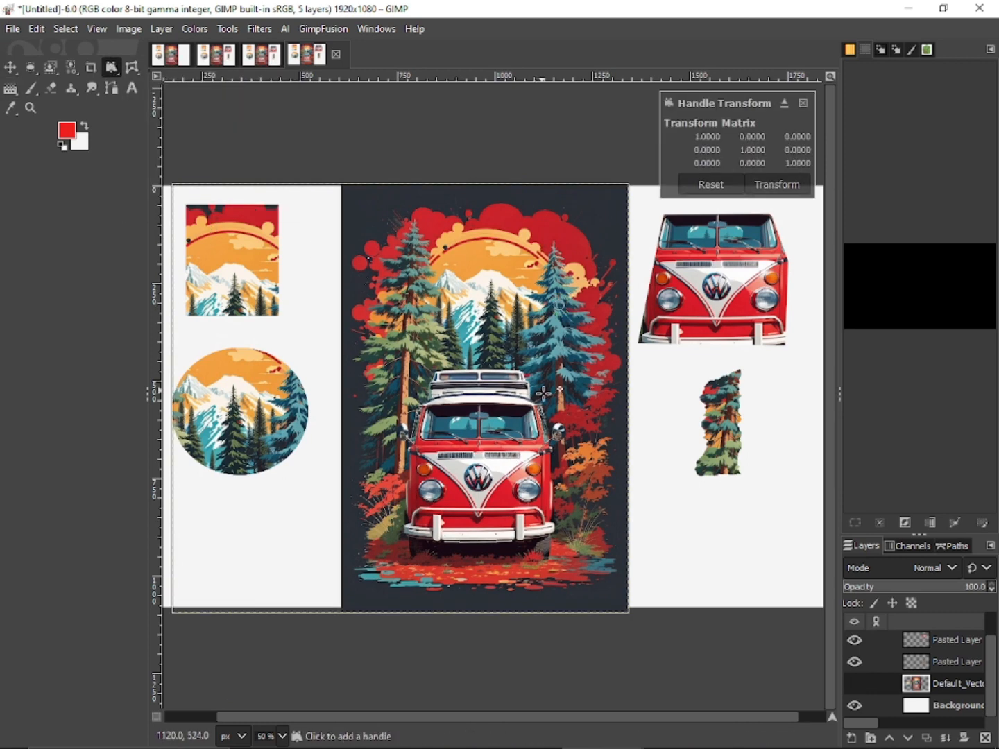
{"action": "left_click", "coordinate": [628, 192]}
{"action": "left_click", "coordinate": [355, 609]}
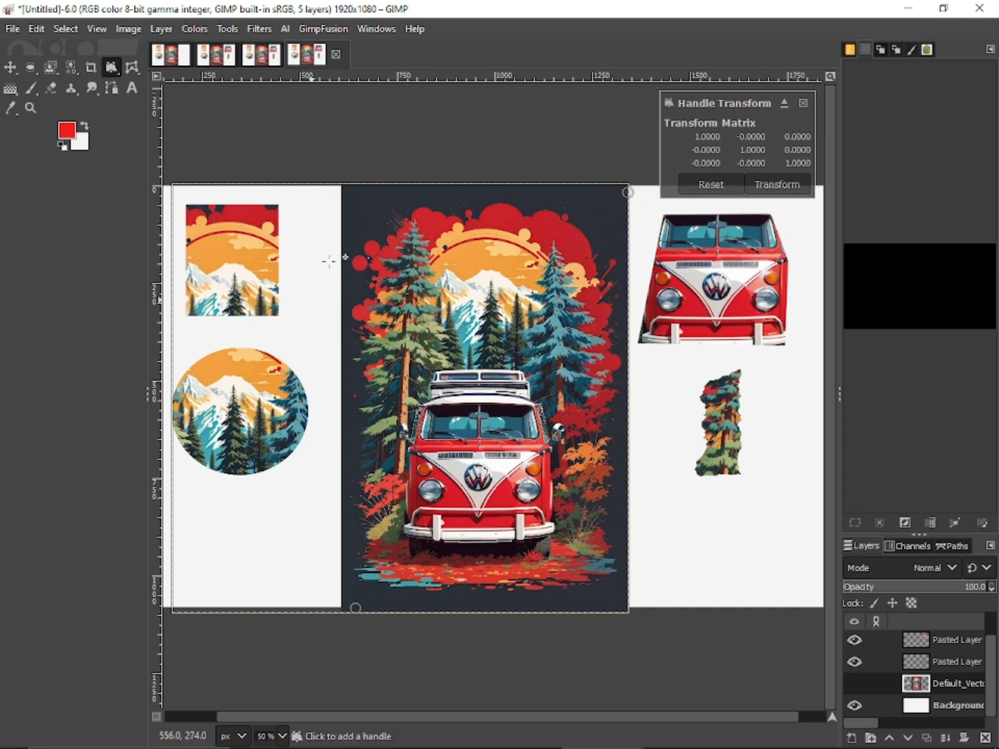
{"action": "left_click", "coordinate": [341, 198]}
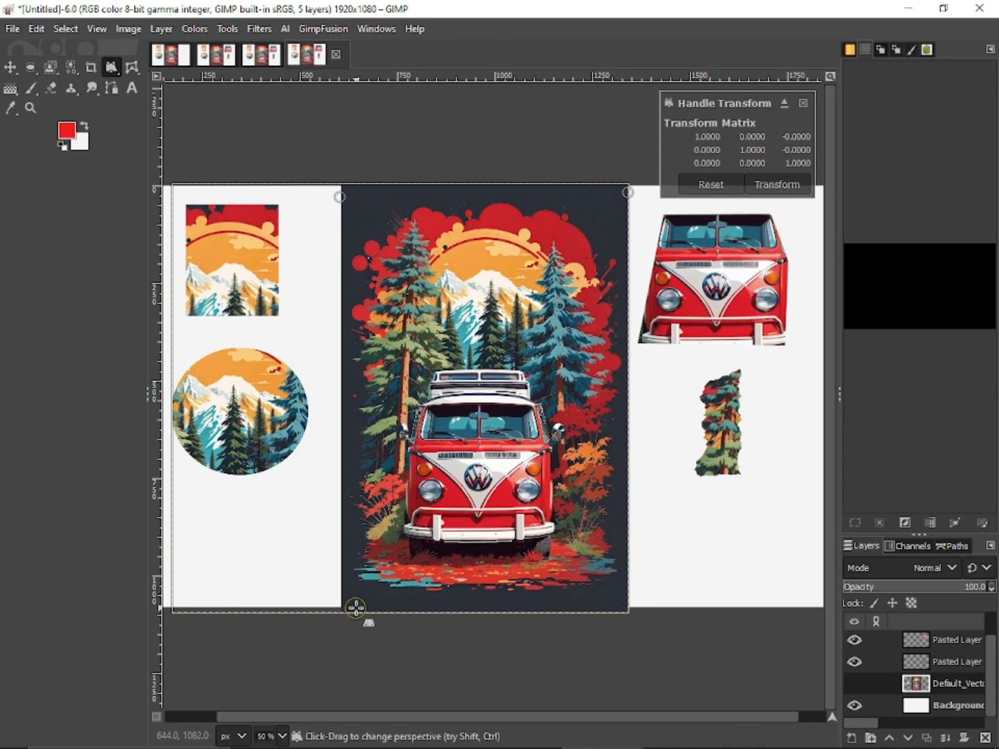
{"action": "left_click_drag", "start_coordinate": [357, 606], "coordinate": [412, 518]}
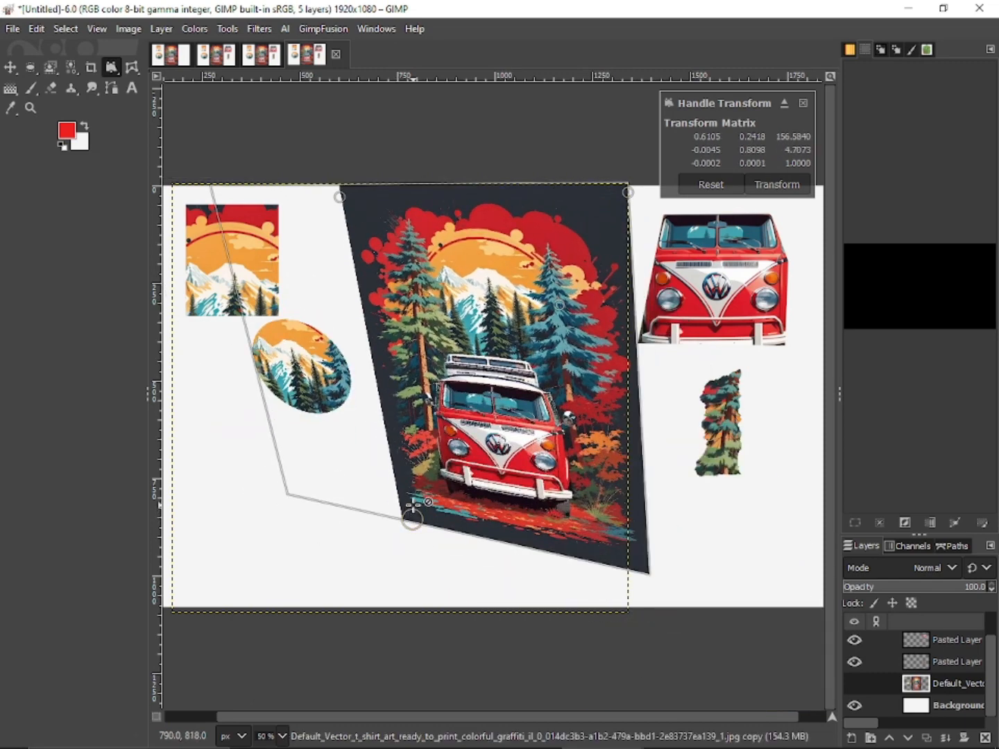
{"action": "key", "text": "ctrl+z"}
{"action": "left_click", "coordinate": [705, 190]}
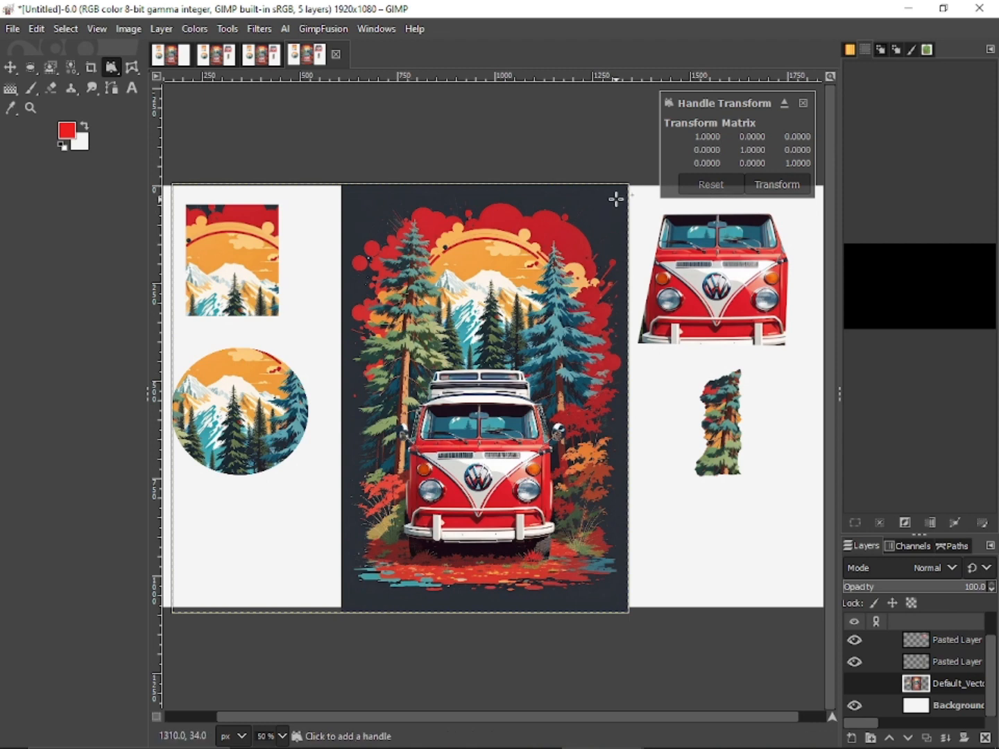
Try scaling the poster with Handle Transform by moving handles placed at opposite corners inward, and reset the transform
{"action": "left_click", "coordinate": [343, 195]}
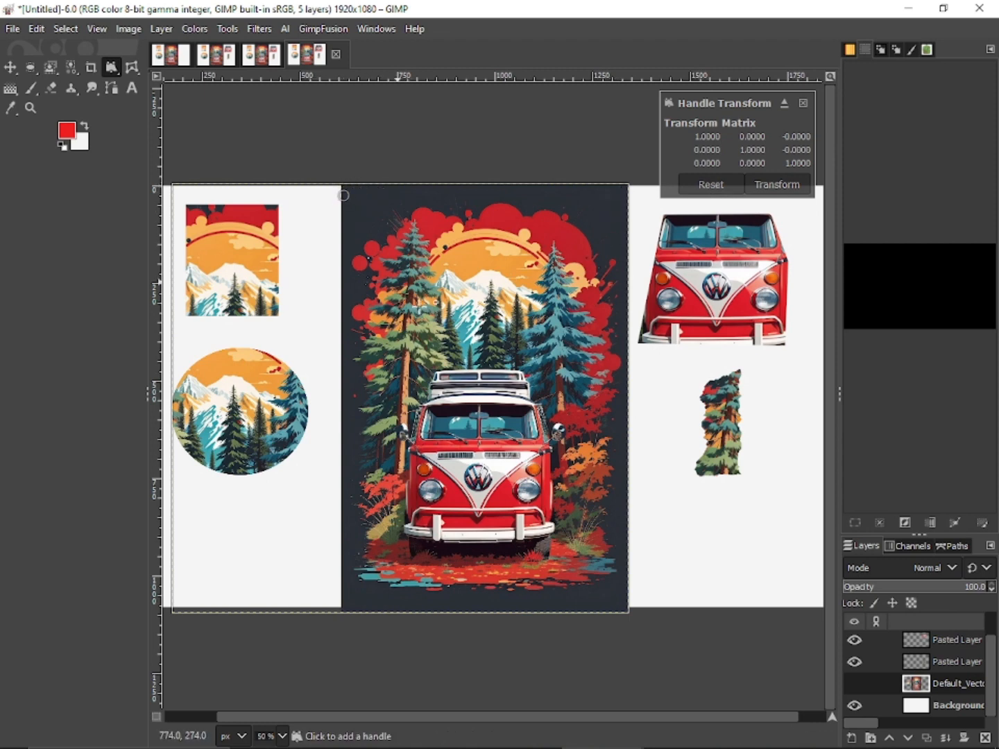
{"action": "left_click", "coordinate": [625, 608]}
{"action": "left_click_drag", "start_coordinate": [628, 611], "coordinate": [614, 589]}
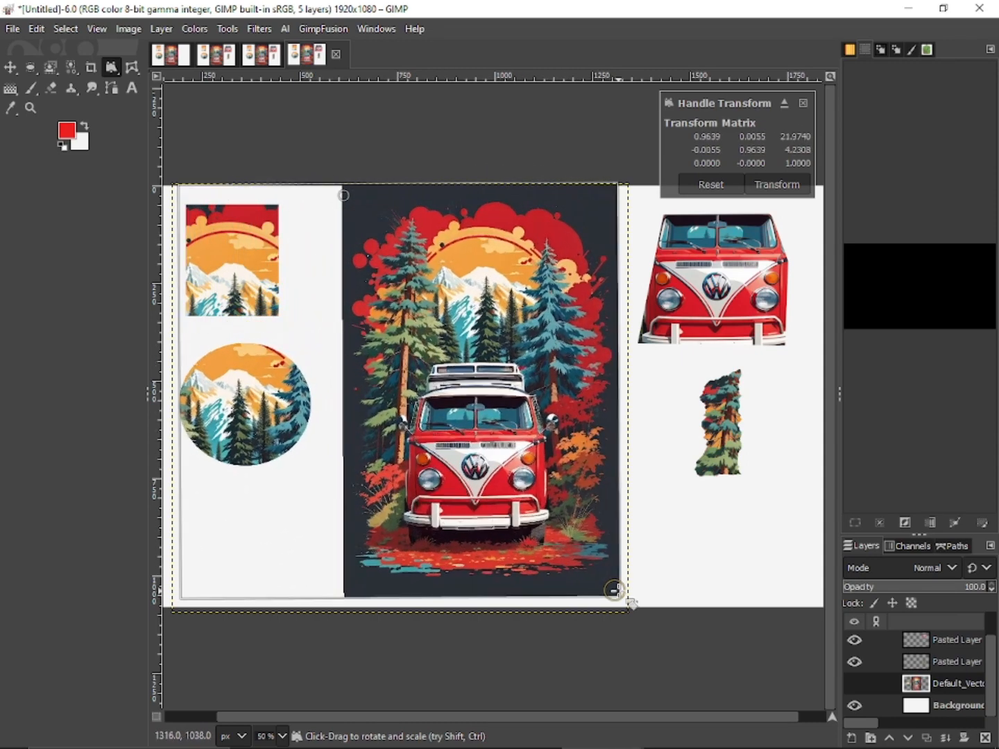
{"action": "left_click_drag", "start_coordinate": [344, 197], "coordinate": [388, 262]}
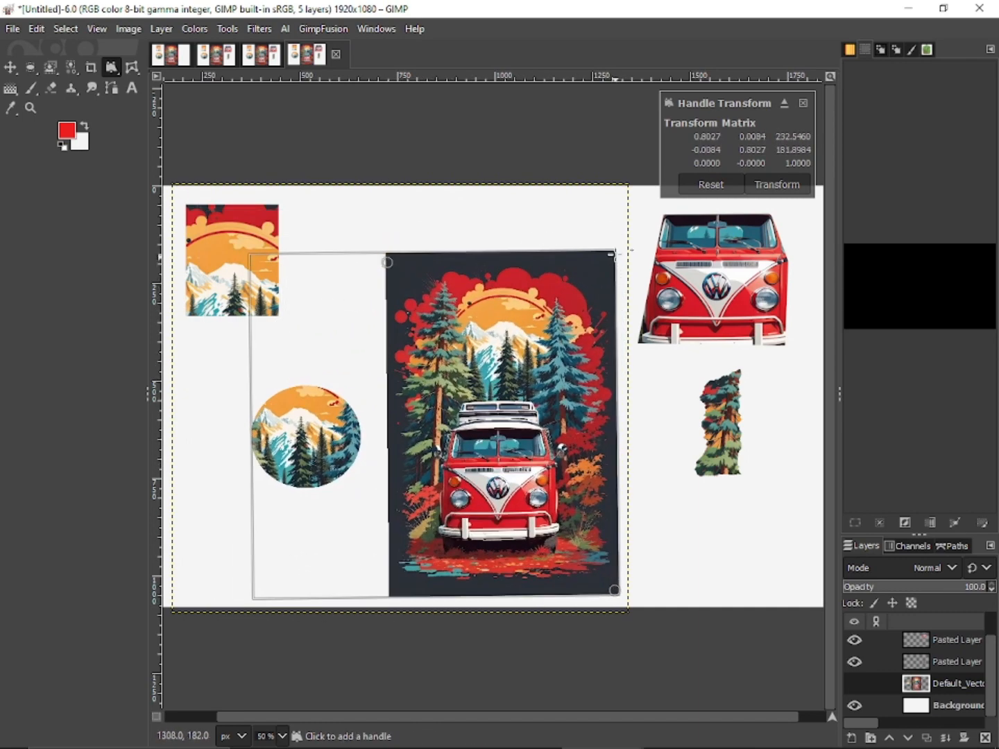
{"action": "left_click_drag", "start_coordinate": [616, 258], "coordinate": [575, 211]}
{"action": "left_click", "coordinate": [723, 182]}
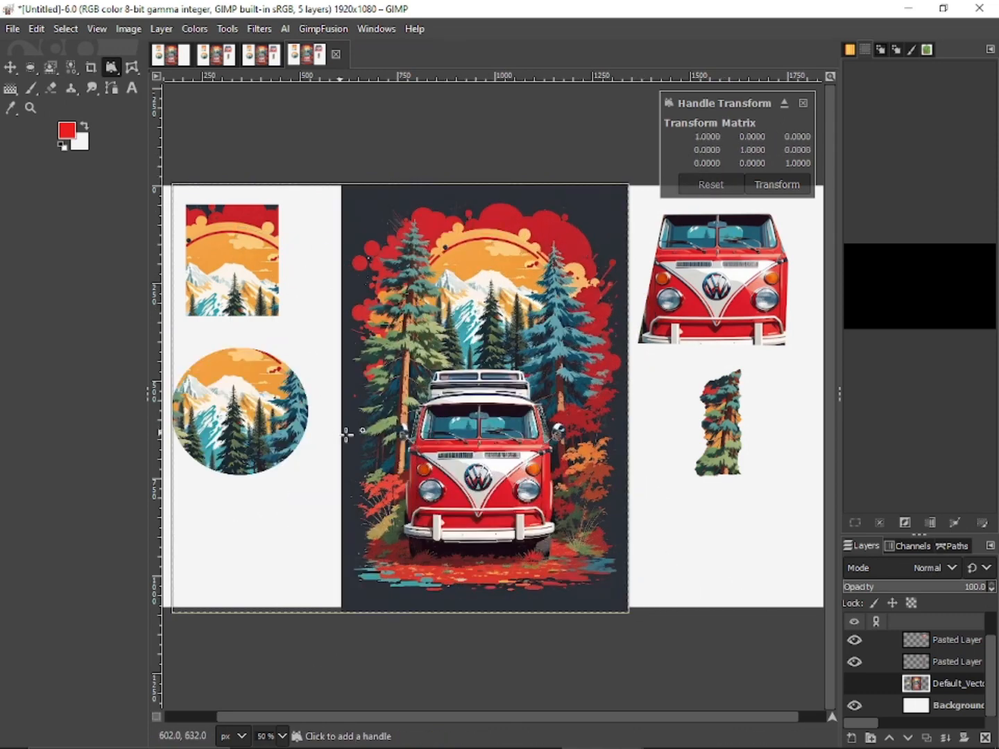
Try rotating and scaling the poster with handles on the van and upper-right corner, reset it, and close Handle Transform
{"action": "left_click", "coordinate": [507, 503]}
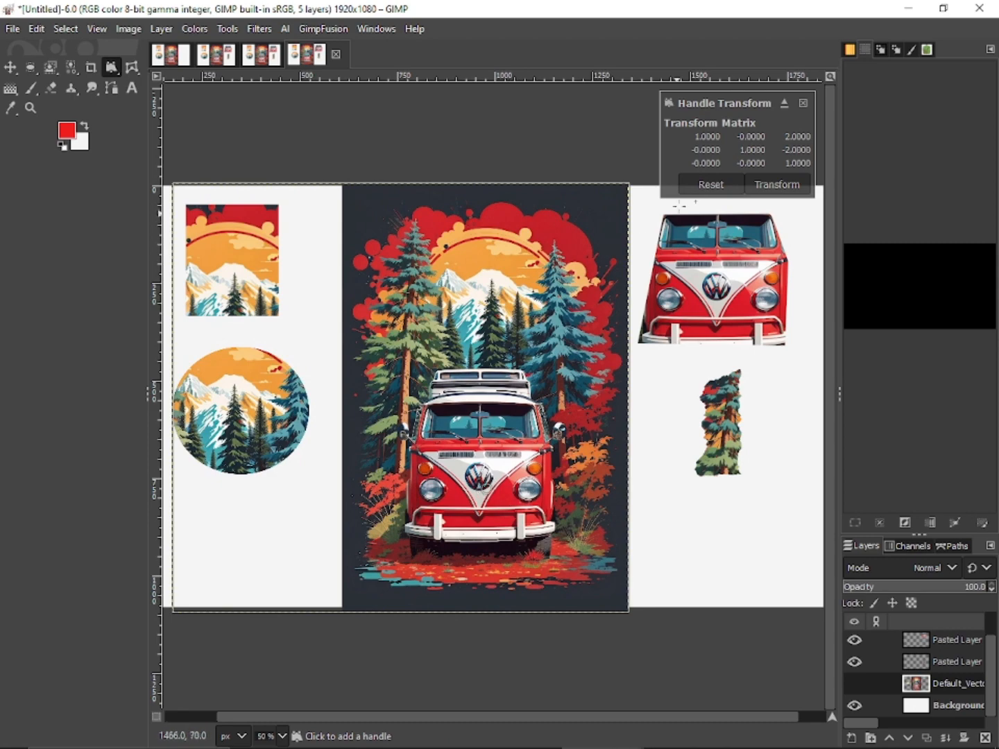
{"action": "left_click", "coordinate": [619, 187]}
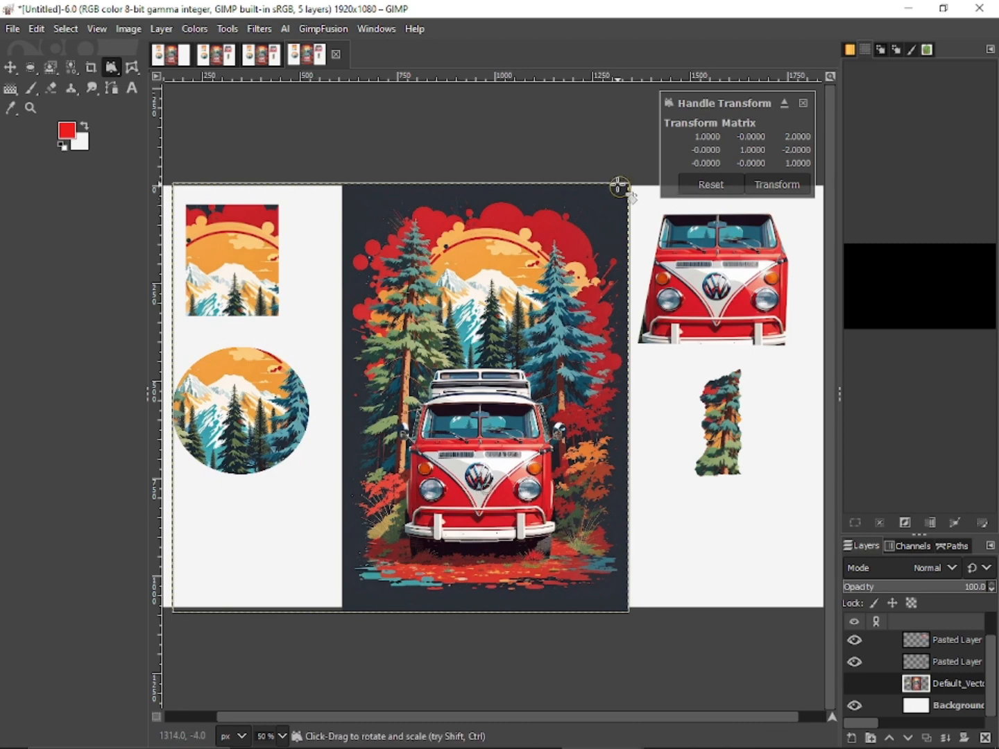
{"action": "left_click_drag", "start_coordinate": [620, 187], "coordinate": [603, 210]}
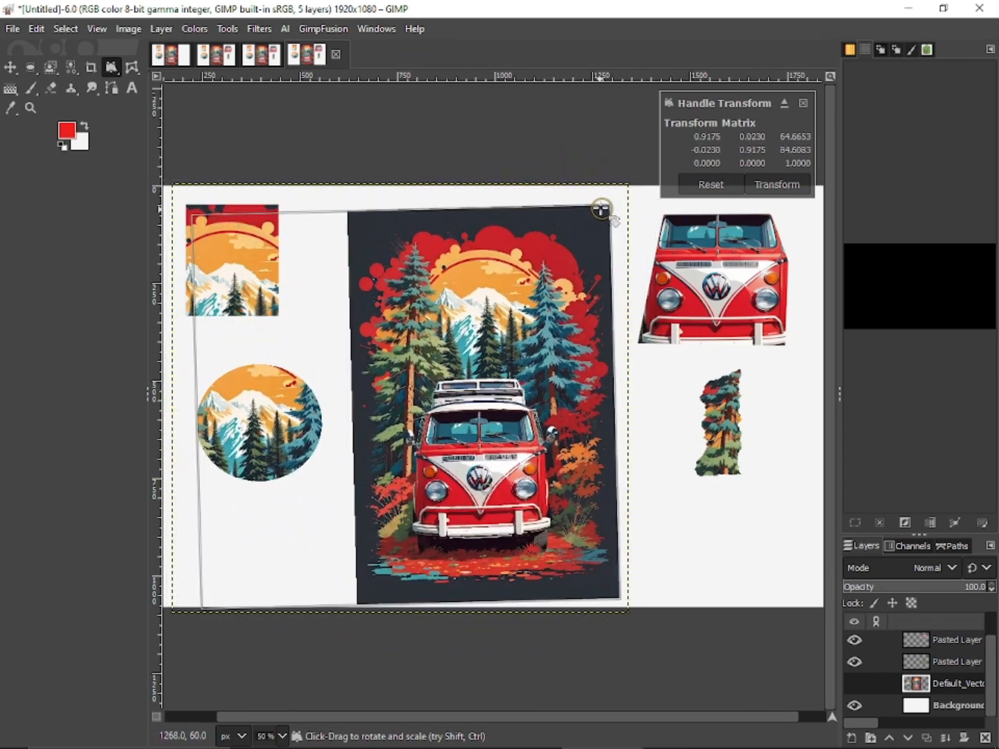
{"action": "left_click", "coordinate": [725, 186]}
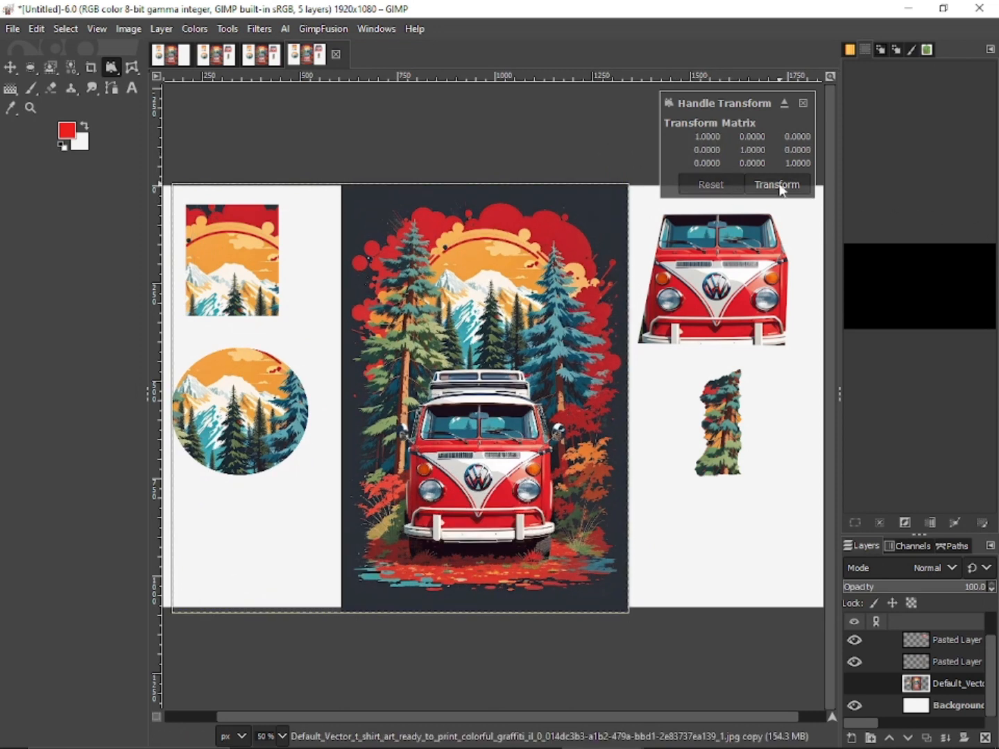
{"action": "left_click", "coordinate": [802, 104]}
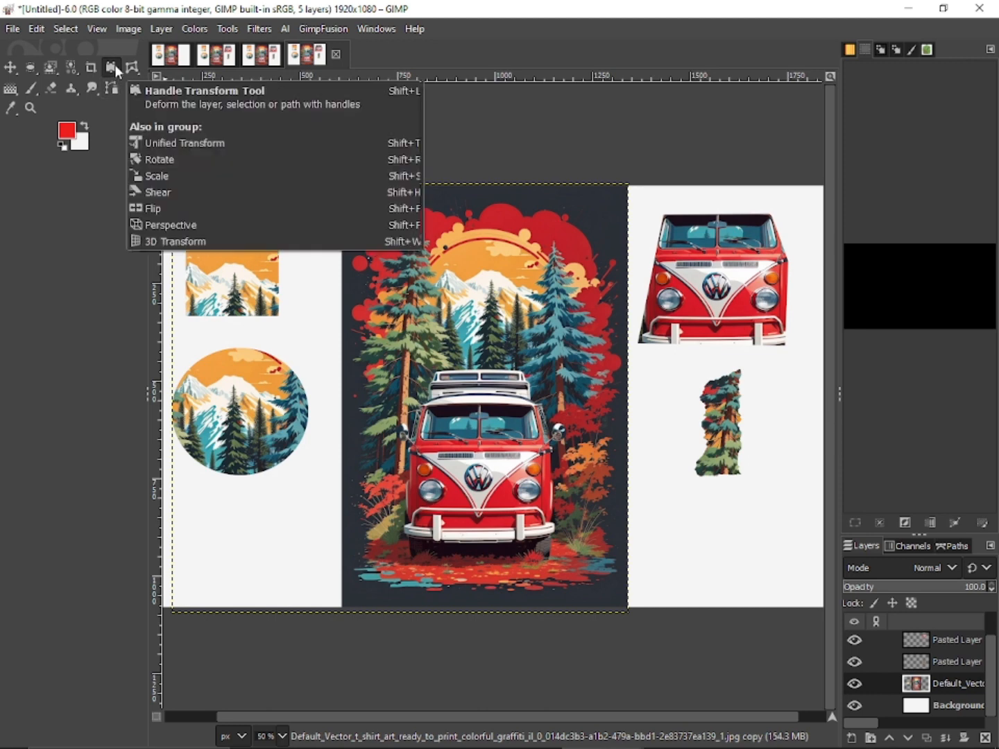
Try the Warp Transform tool on the poster beside the left-hand pine tree
{"action": "left_click", "coordinate": [134, 69]}
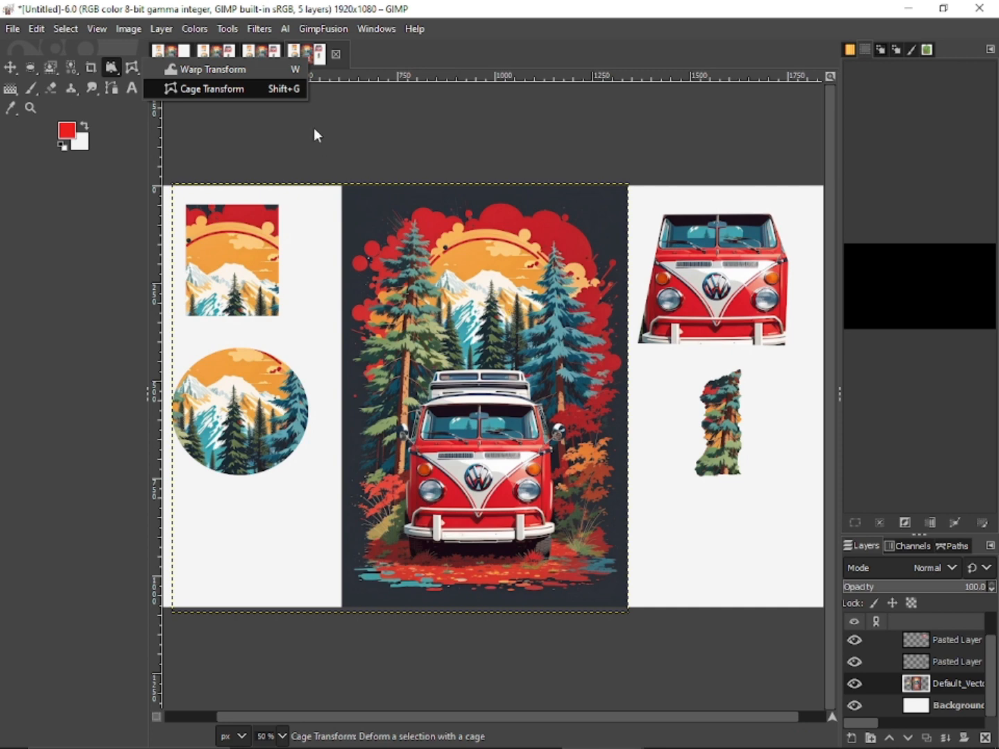
{"action": "left_click", "coordinate": [238, 69]}
{"action": "left_click", "coordinate": [435, 313]}
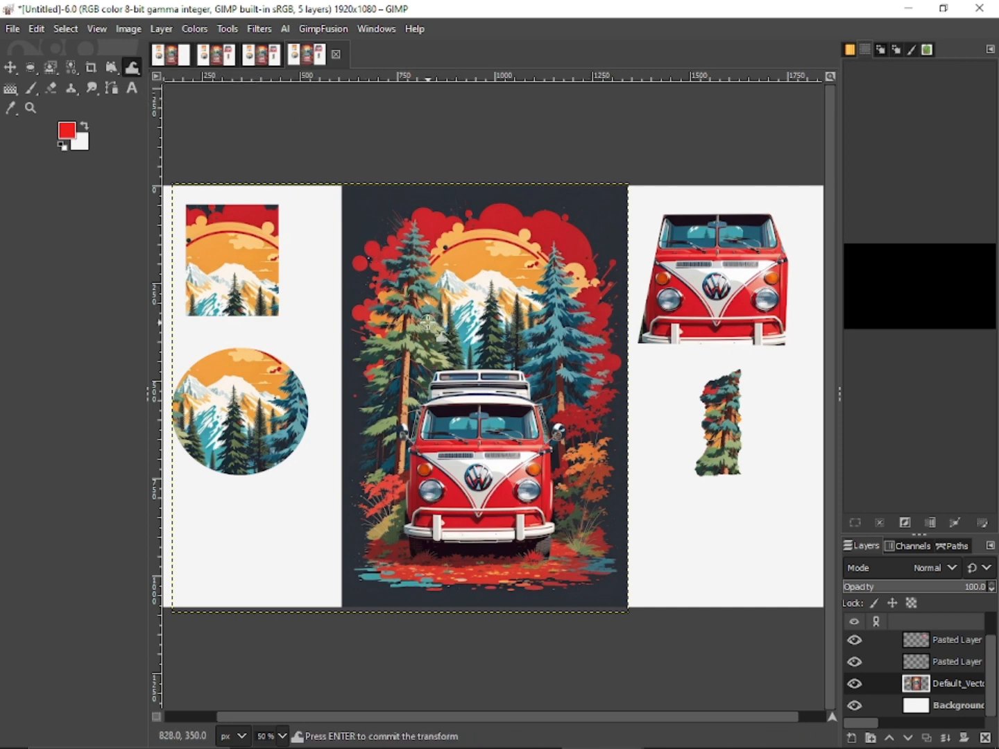
Draw a closed triangular Cage Transform cage around the van, from above its roof to the poster's lower corners
{"action": "left_click", "coordinate": [134, 68]}
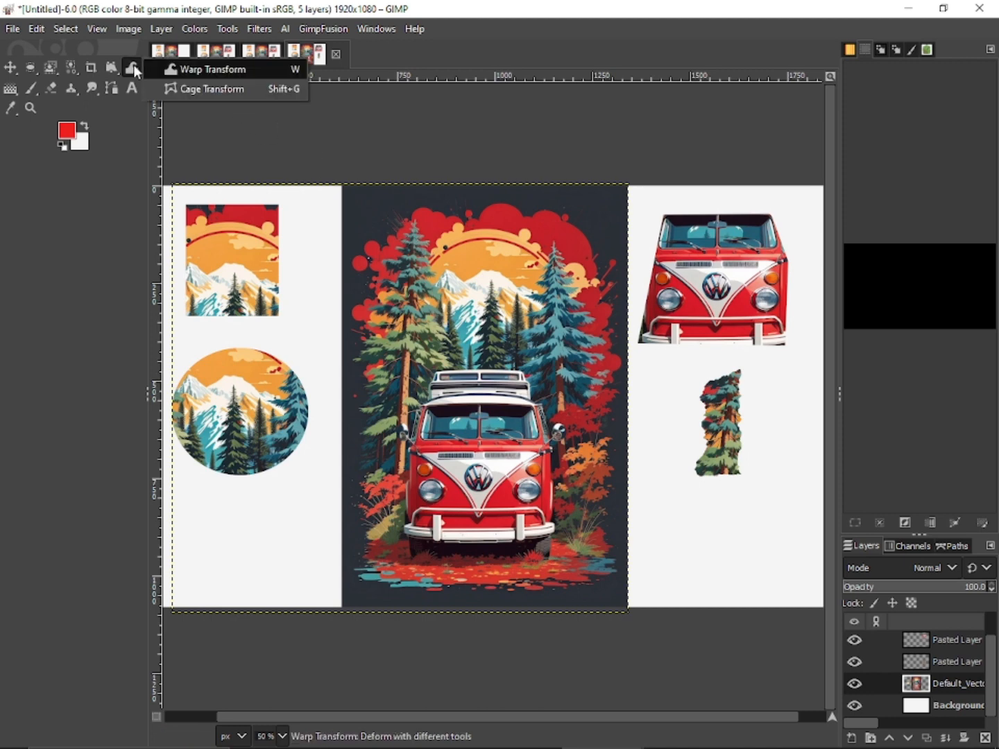
{"action": "left_click", "coordinate": [179, 88]}
{"action": "left_click", "coordinate": [511, 356]}
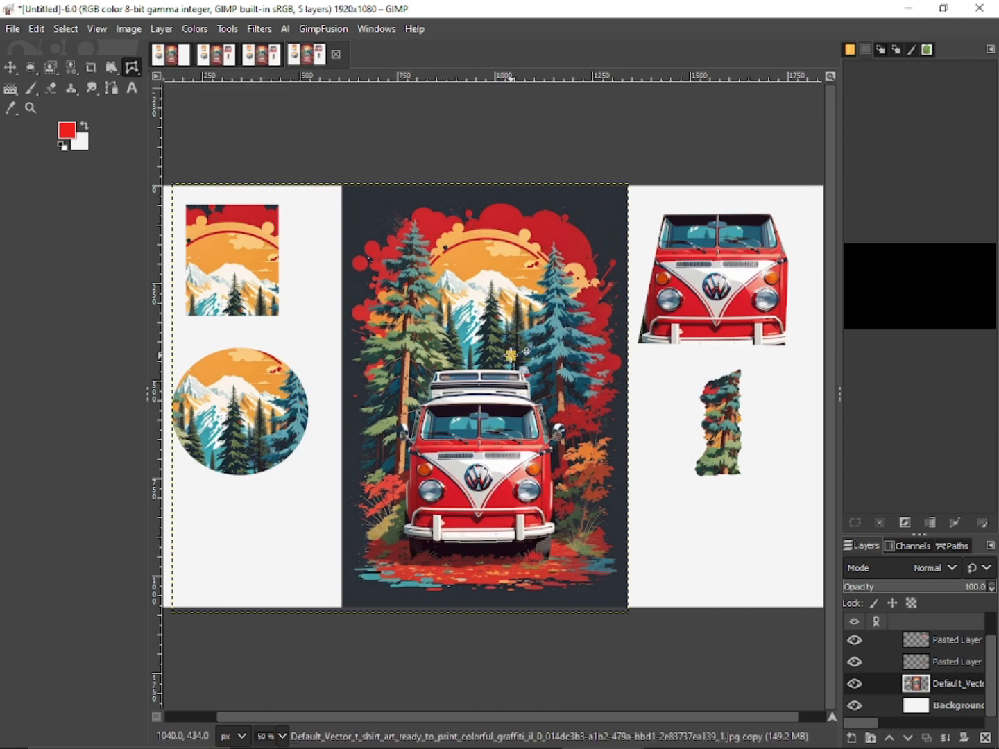
{"action": "left_click", "coordinate": [365, 603]}
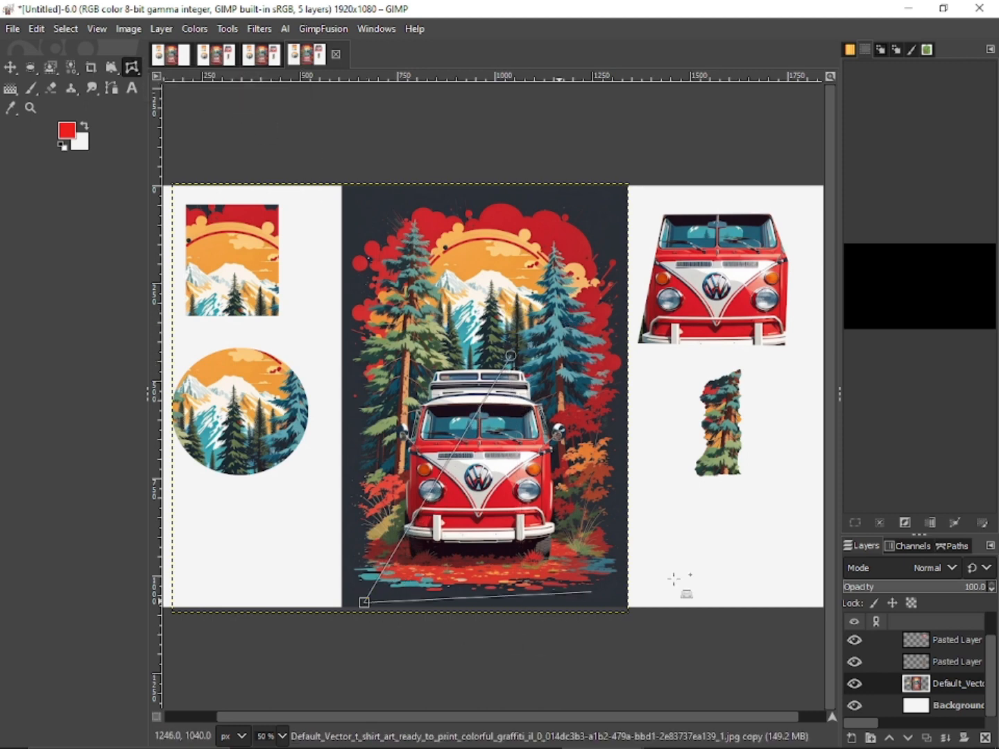
{"action": "left_click", "coordinate": [617, 580]}
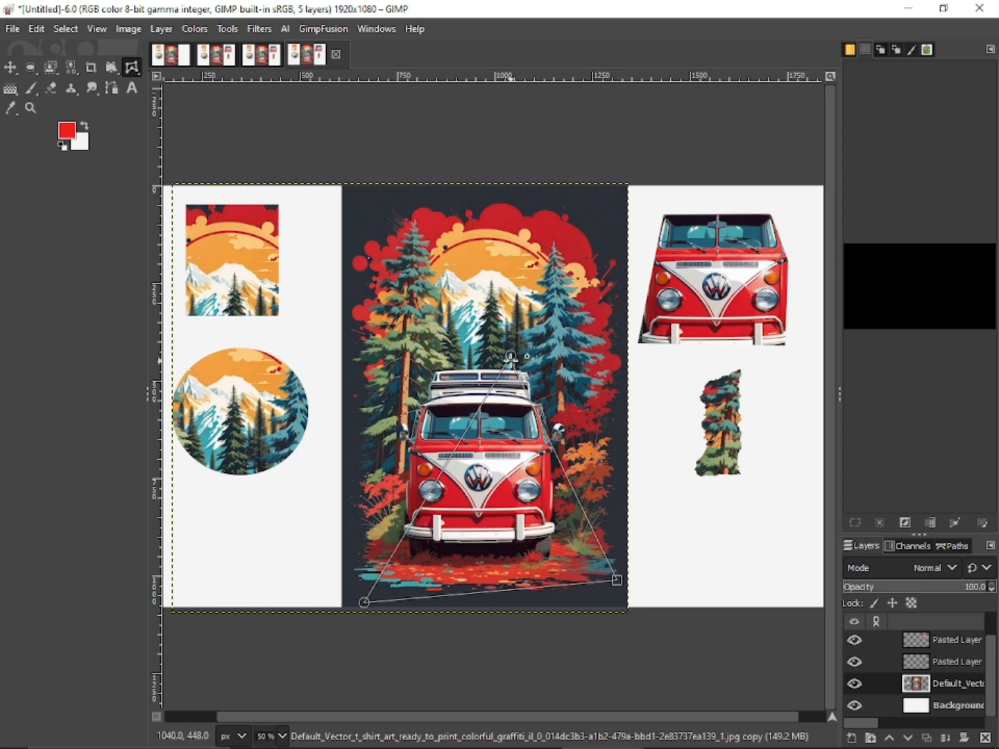
{"action": "left_click", "coordinate": [510, 357]}
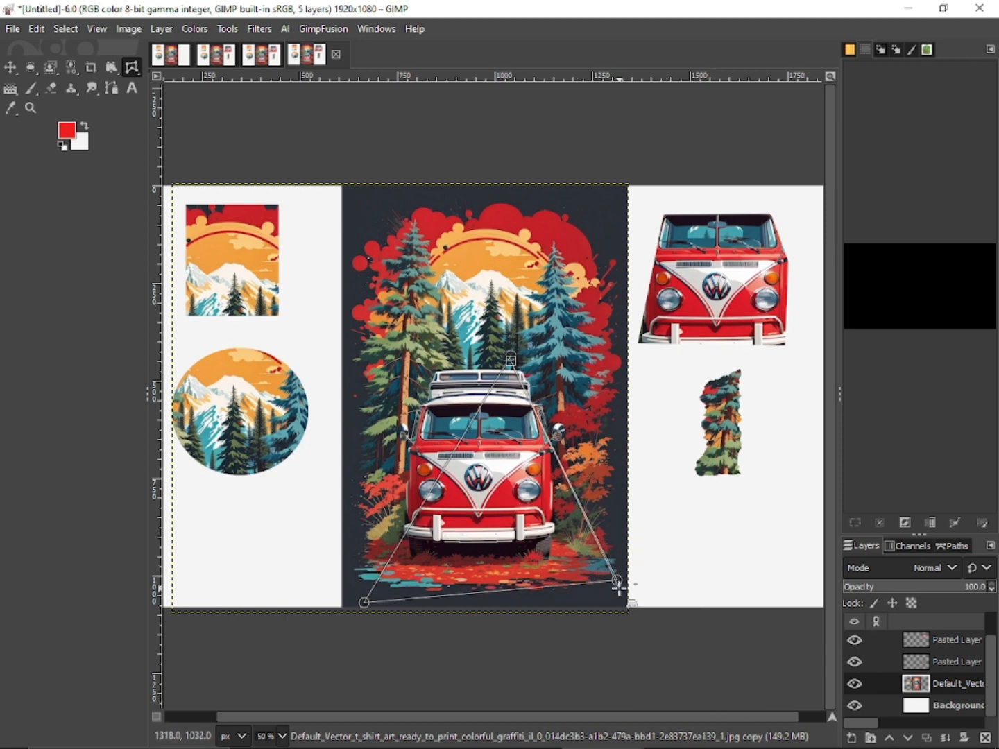
Pull the cage's lower-right point out beyond the poster, pick its lower-left point, and undo the cage
{"action": "left_click_drag", "start_coordinate": [617, 583], "coordinate": [740, 575]}
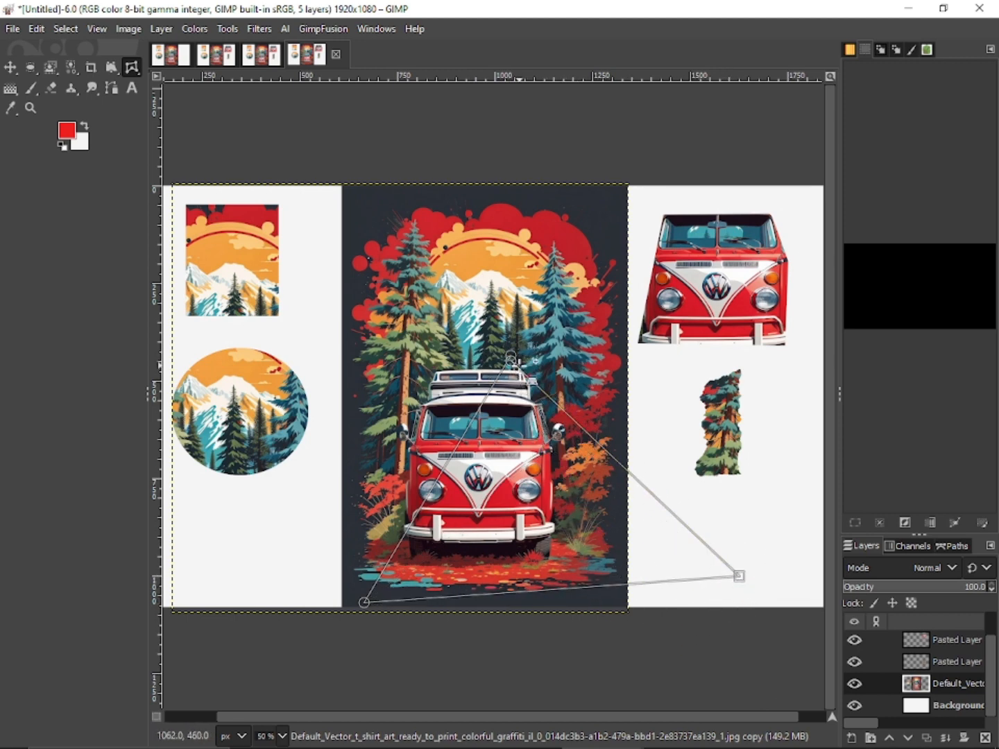
{"action": "left_click", "coordinate": [364, 602]}
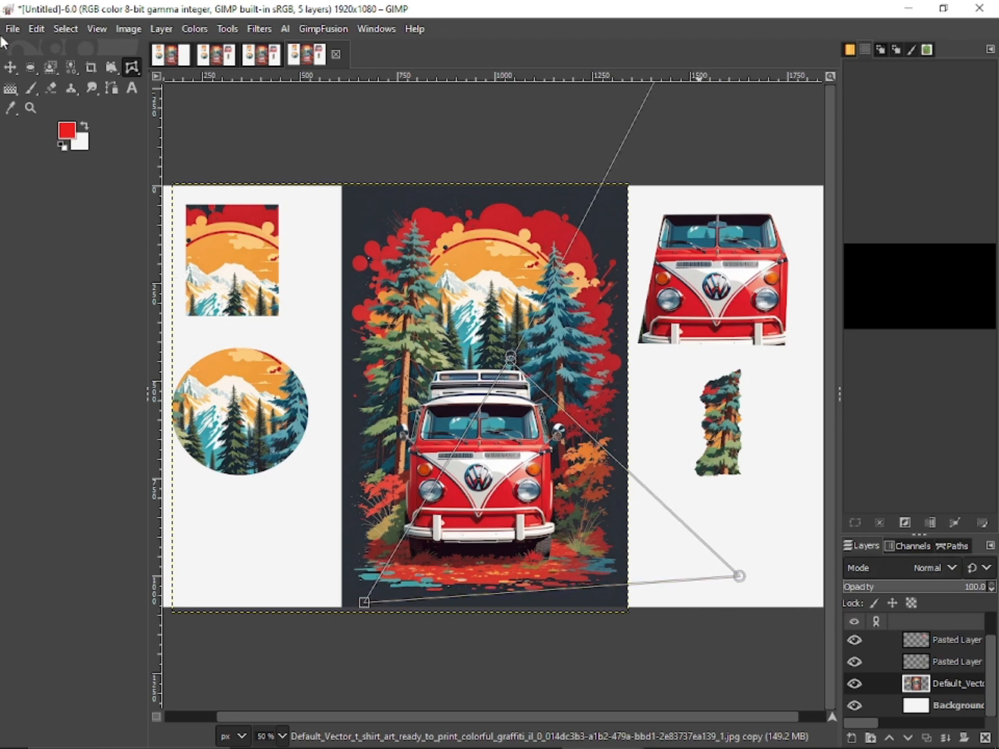
{"action": "key", "text": "ctrl+z"}
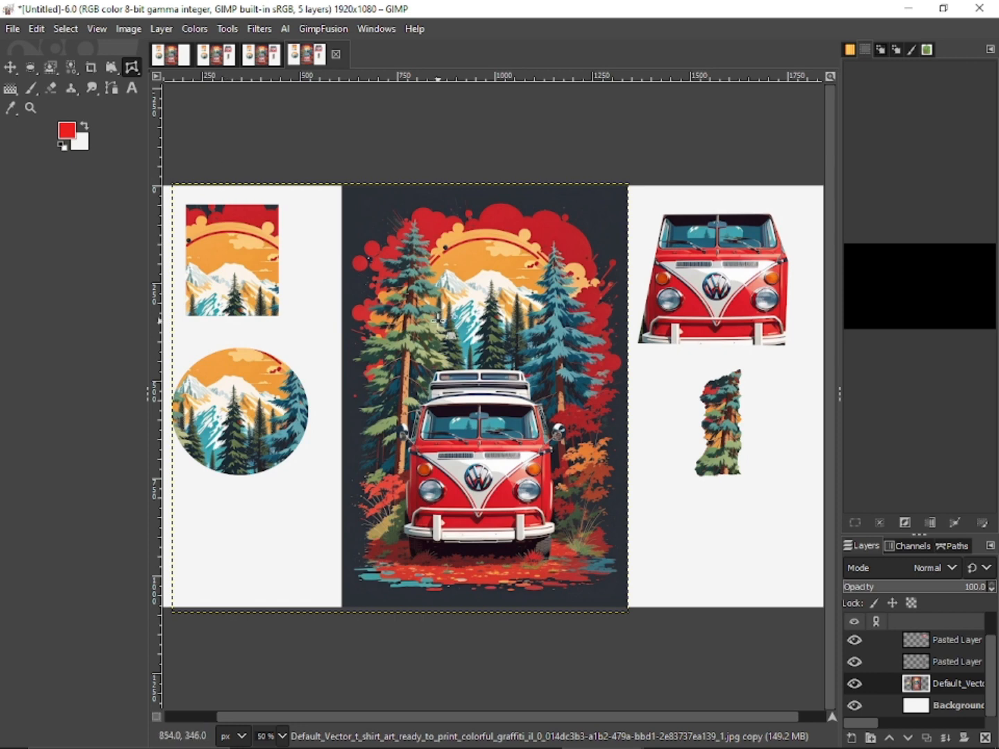
Activate the Paintbrush tool and view the other paint tools in its group
{"action": "right_click", "coordinate": [37, 86]}
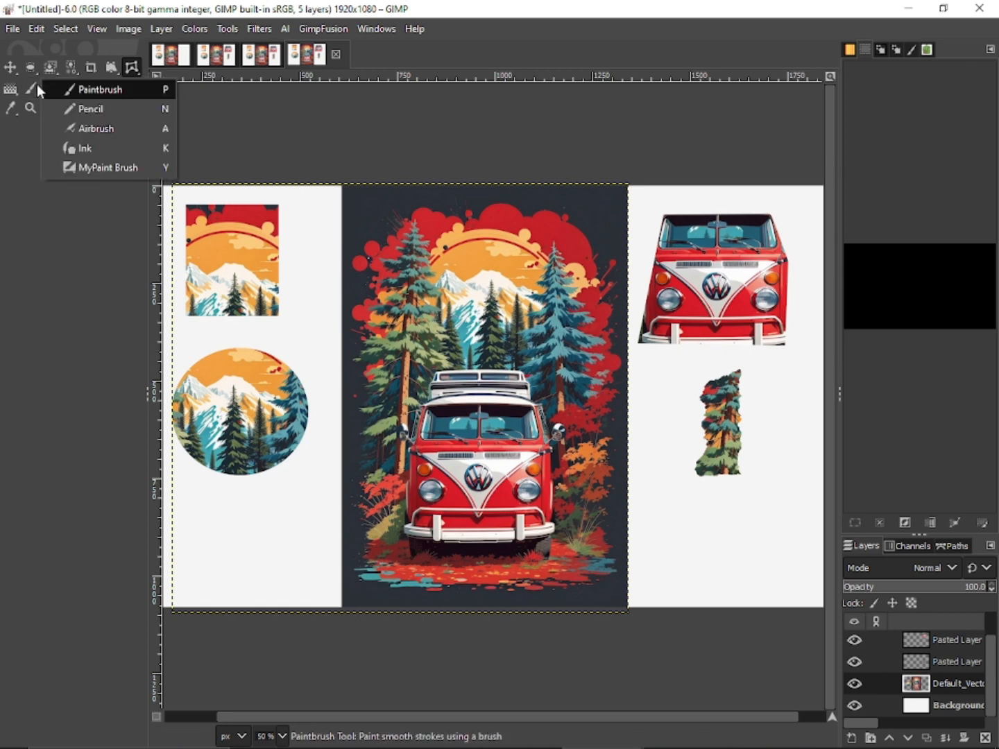
{"action": "left_click", "coordinate": [5, 93]}
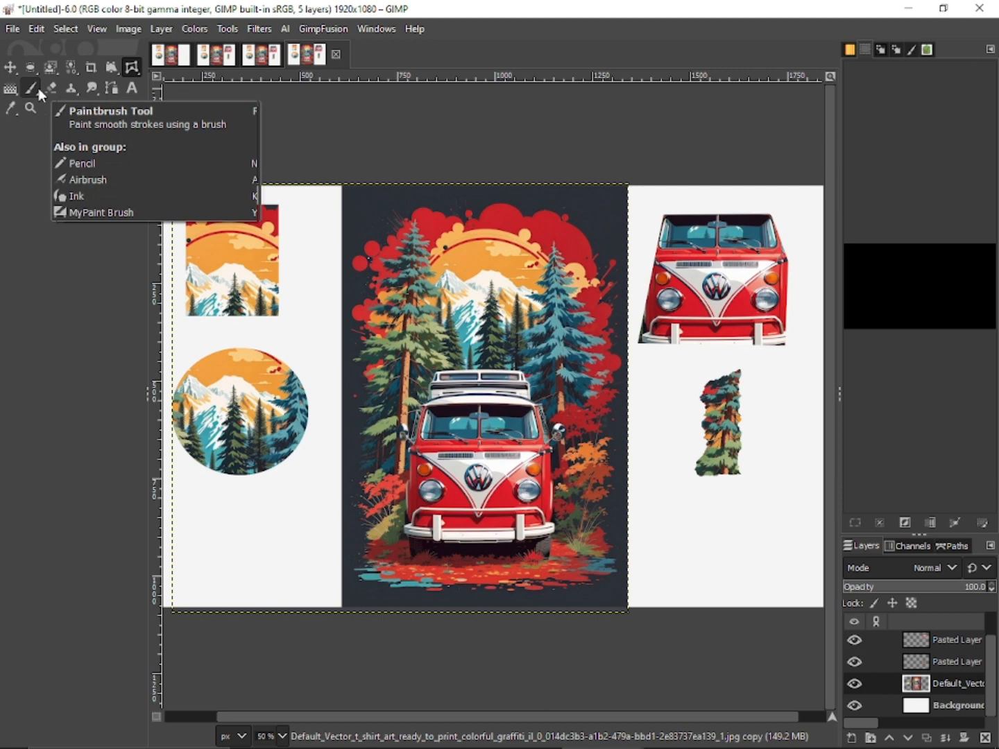
{"action": "left_click", "coordinate": [38, 88]}
{"action": "right_click", "coordinate": [39, 88]}
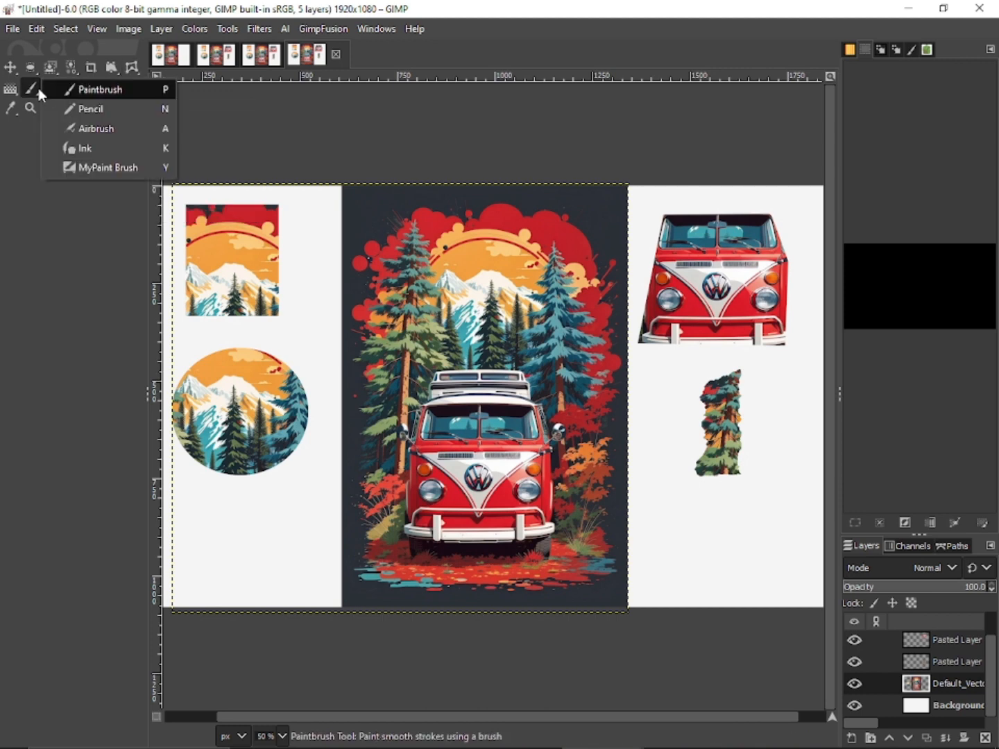
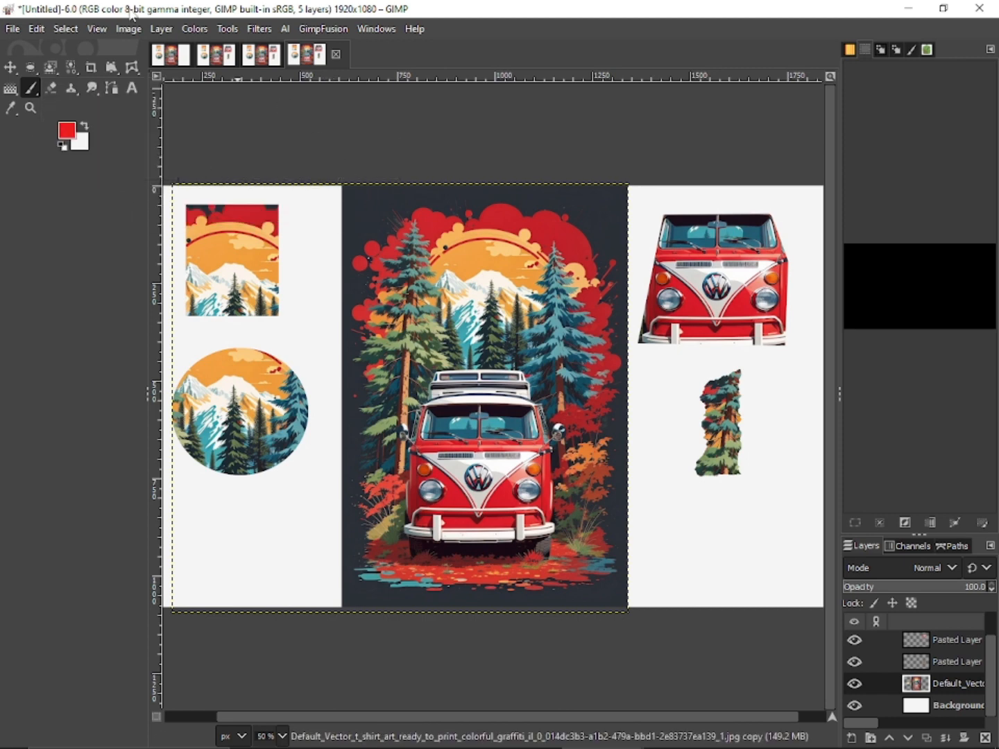
Create a new blank 1920 × 1080 px image, check an earlier poster image, and return to the blank one
{"action": "left_click", "coordinate": [18, 29]}
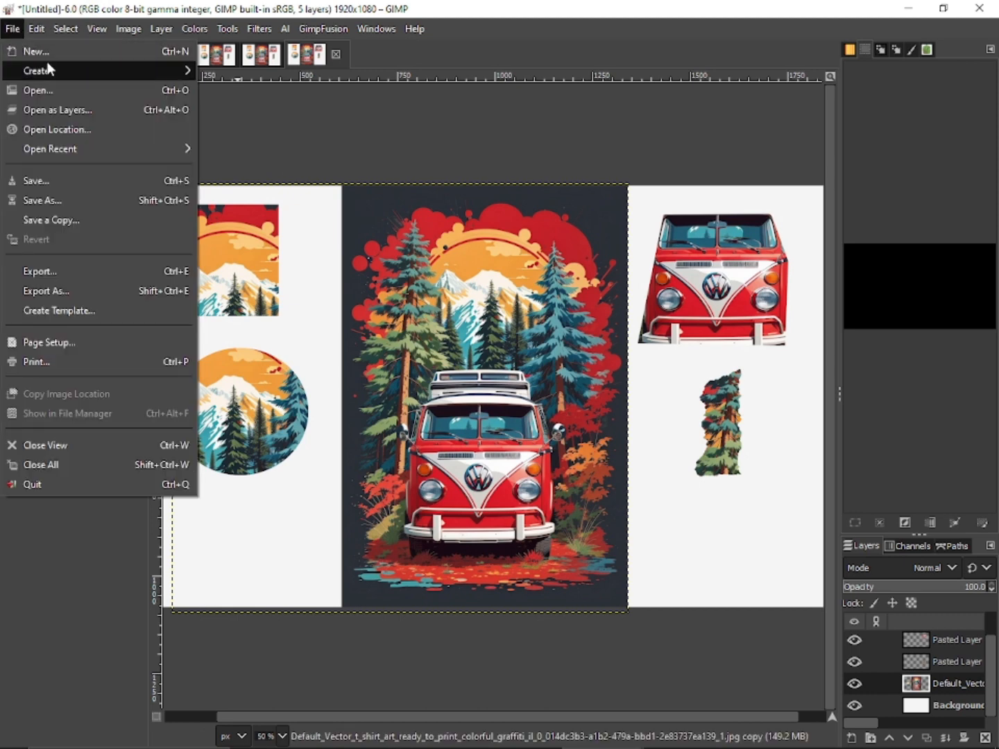
{"action": "mouse_move", "coordinate": [50, 70]}
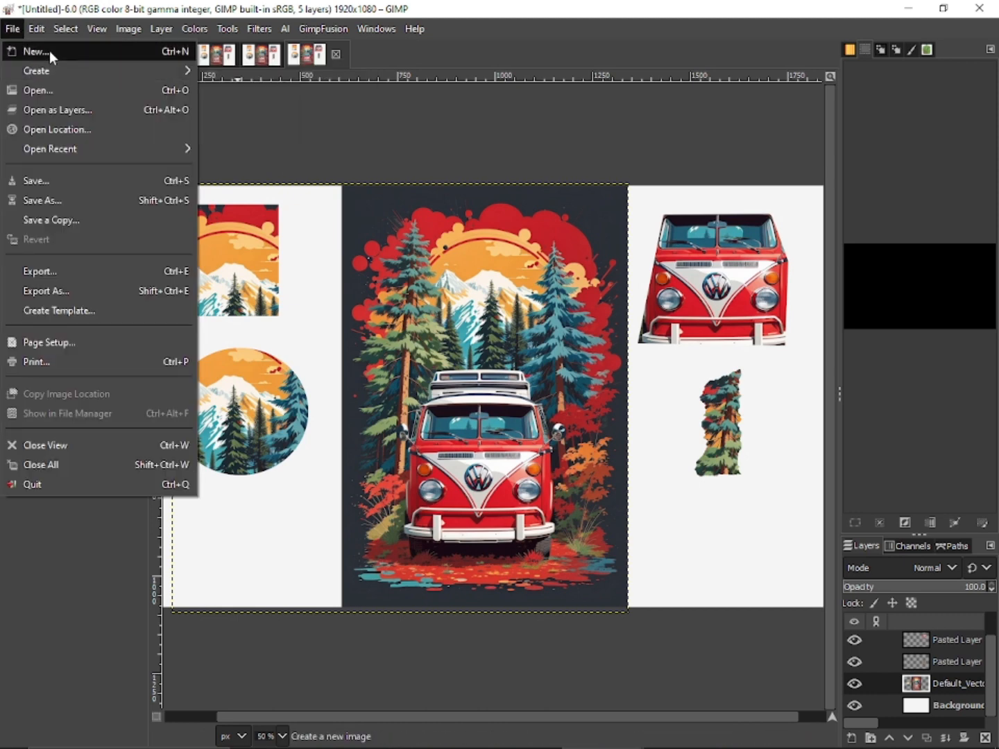
{"action": "left_click", "coordinate": [49, 51]}
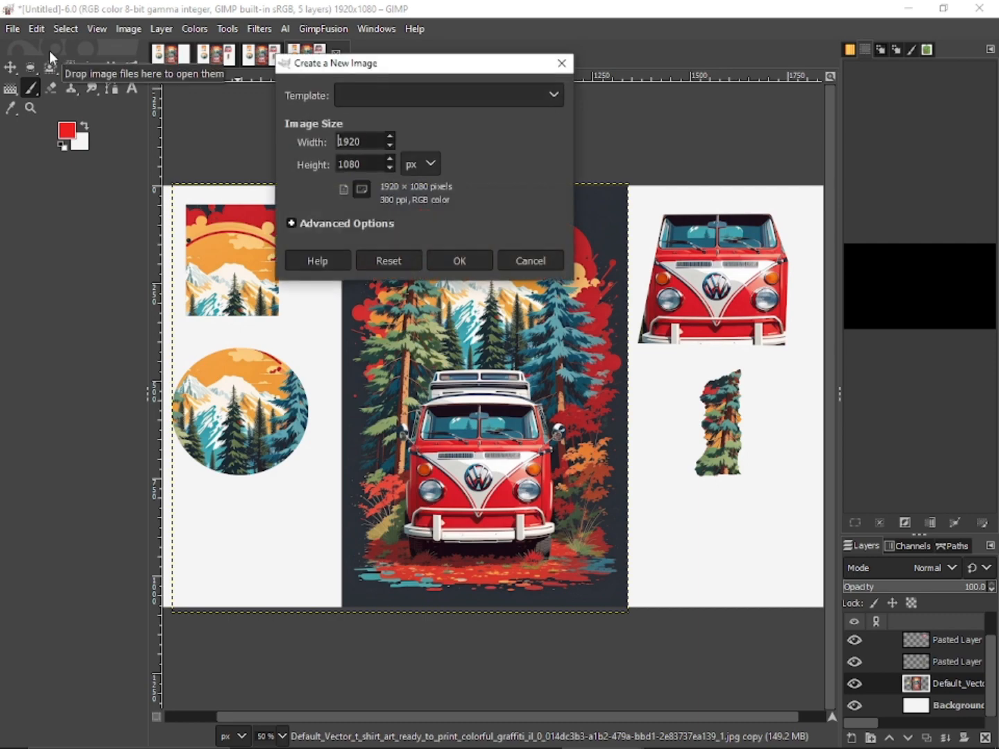
{"action": "left_click", "coordinate": [461, 261]}
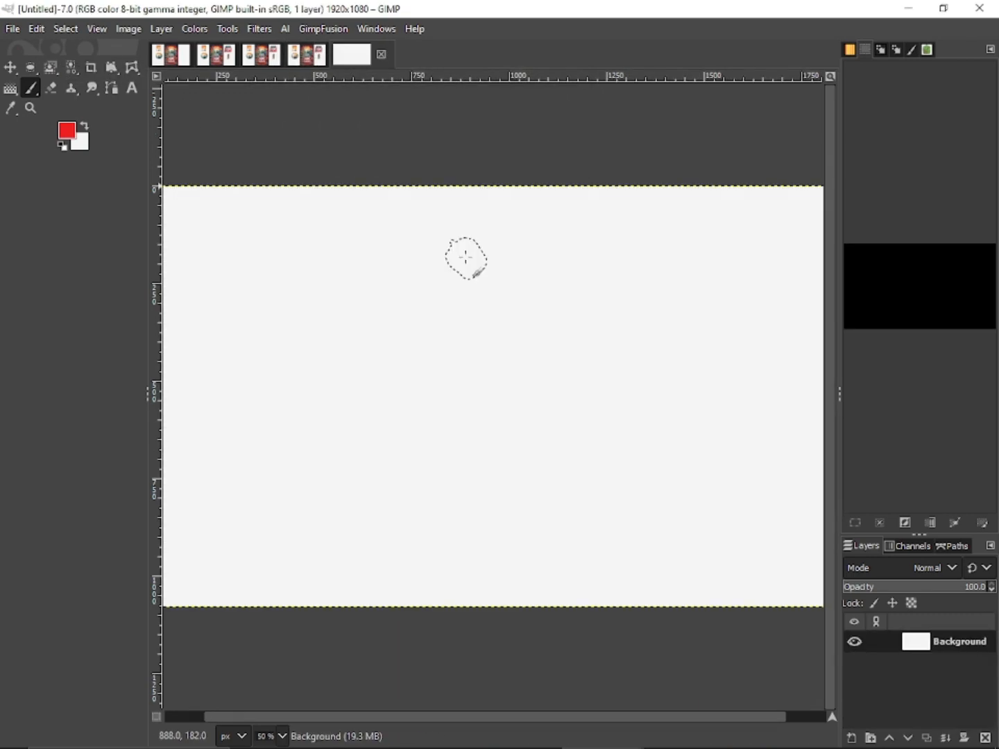
{"action": "left_click", "coordinate": [228, 59]}
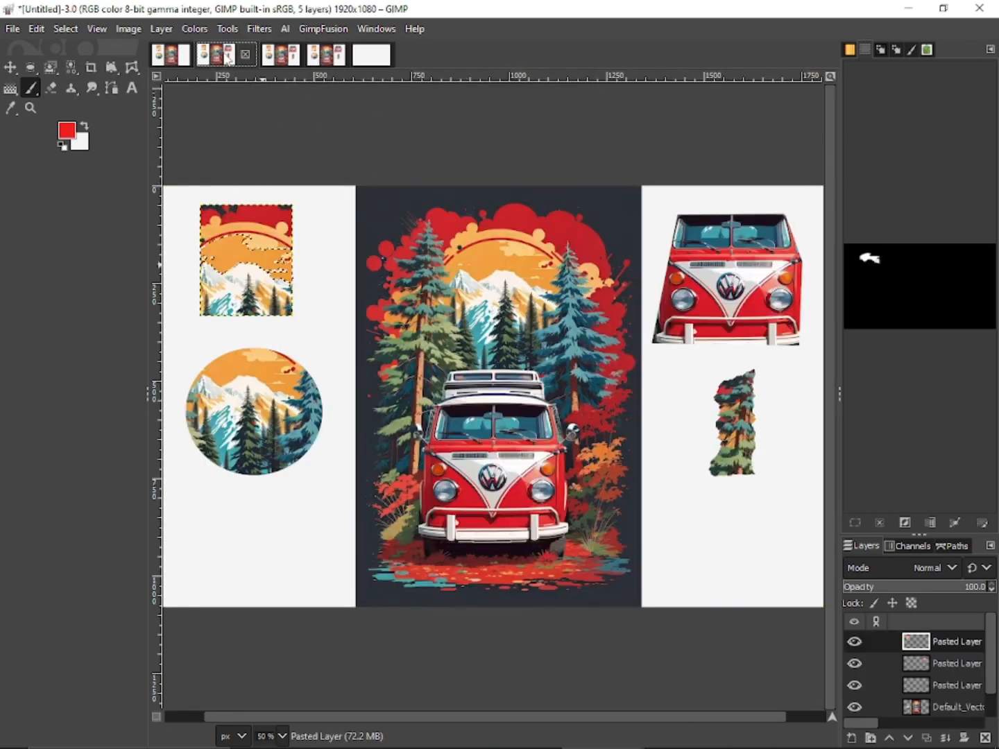
{"action": "left_click", "coordinate": [353, 61]}
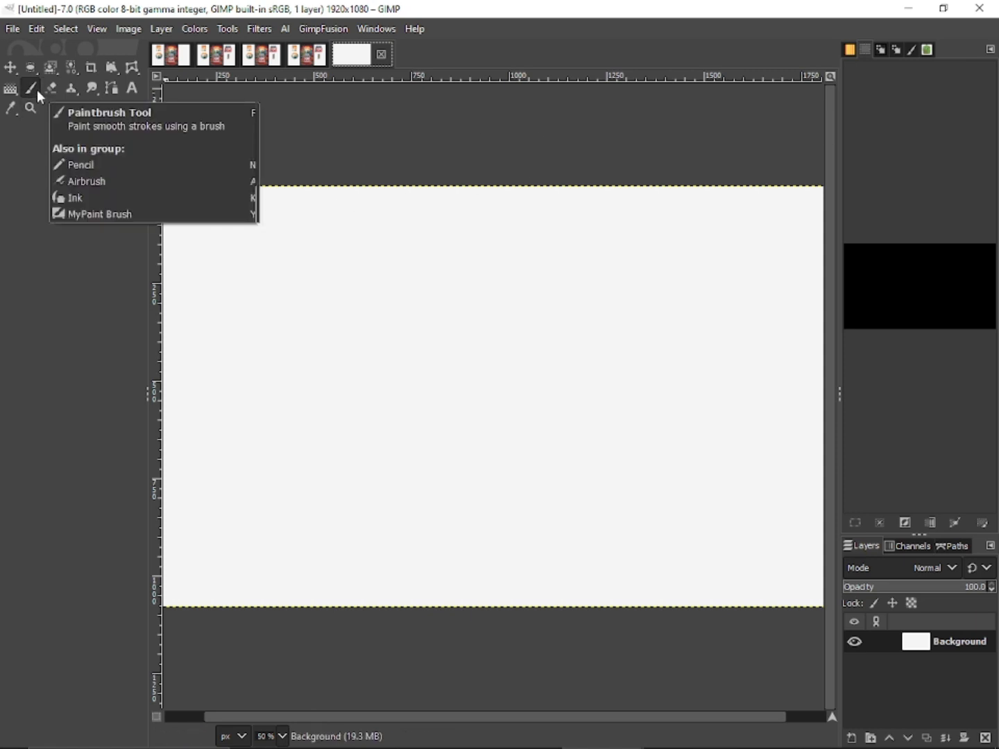
Show the Brushes dialog and review the list of other dockable dialogs
{"action": "left_click", "coordinate": [380, 34]}
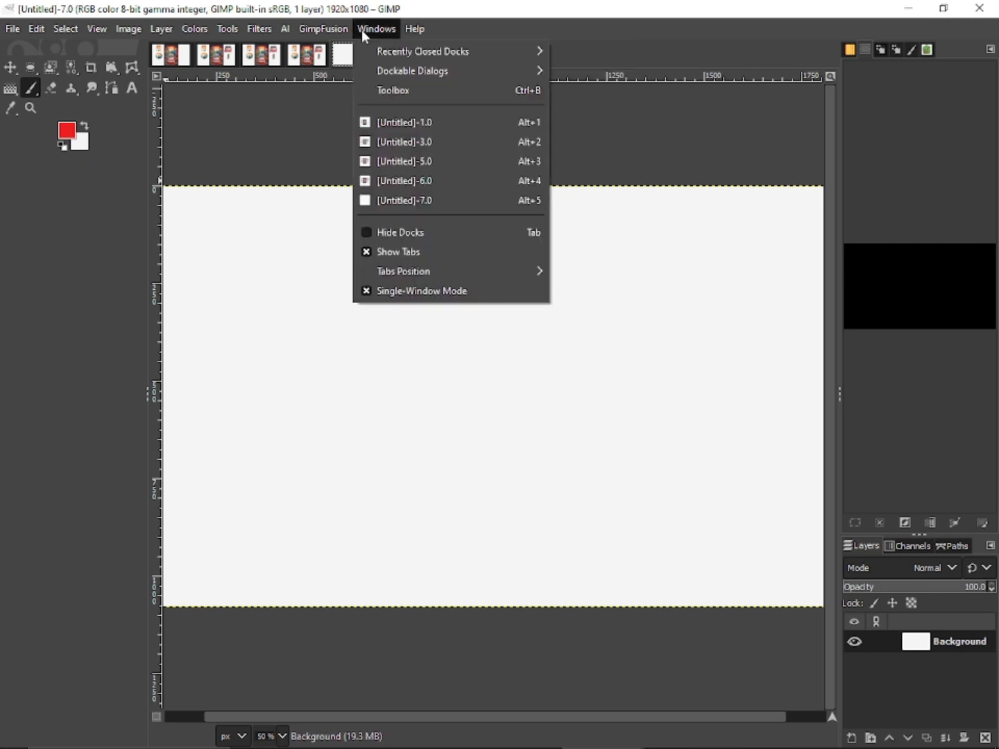
{"action": "mouse_move", "coordinate": [431, 53]}
{"action": "mouse_move", "coordinate": [479, 67]}
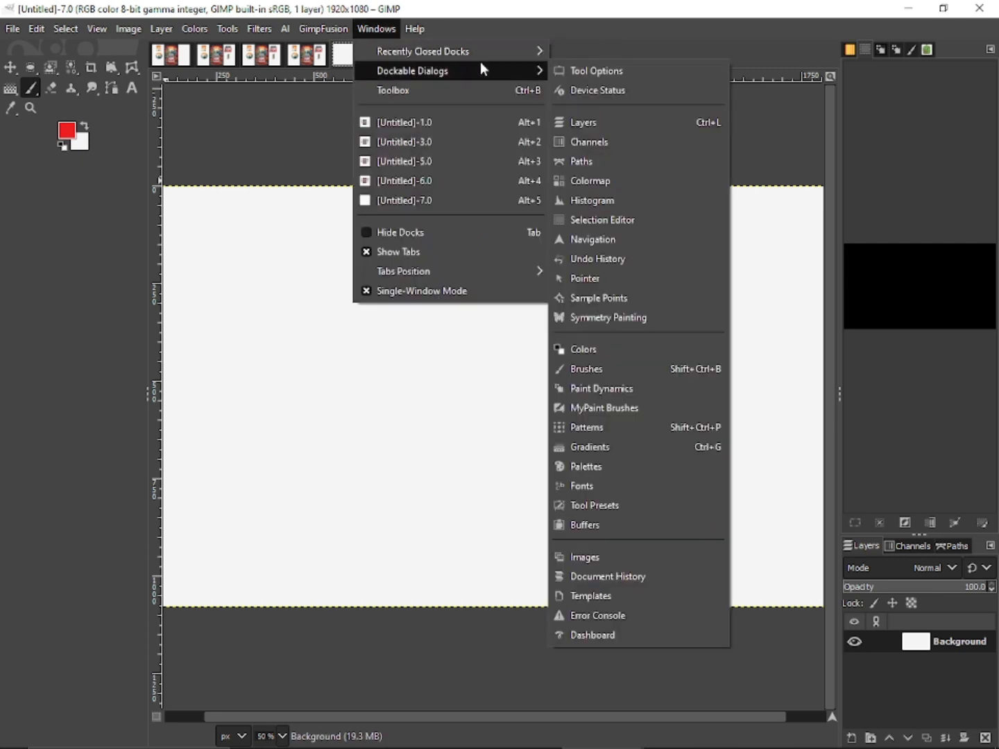
{"action": "left_click", "coordinate": [614, 379]}
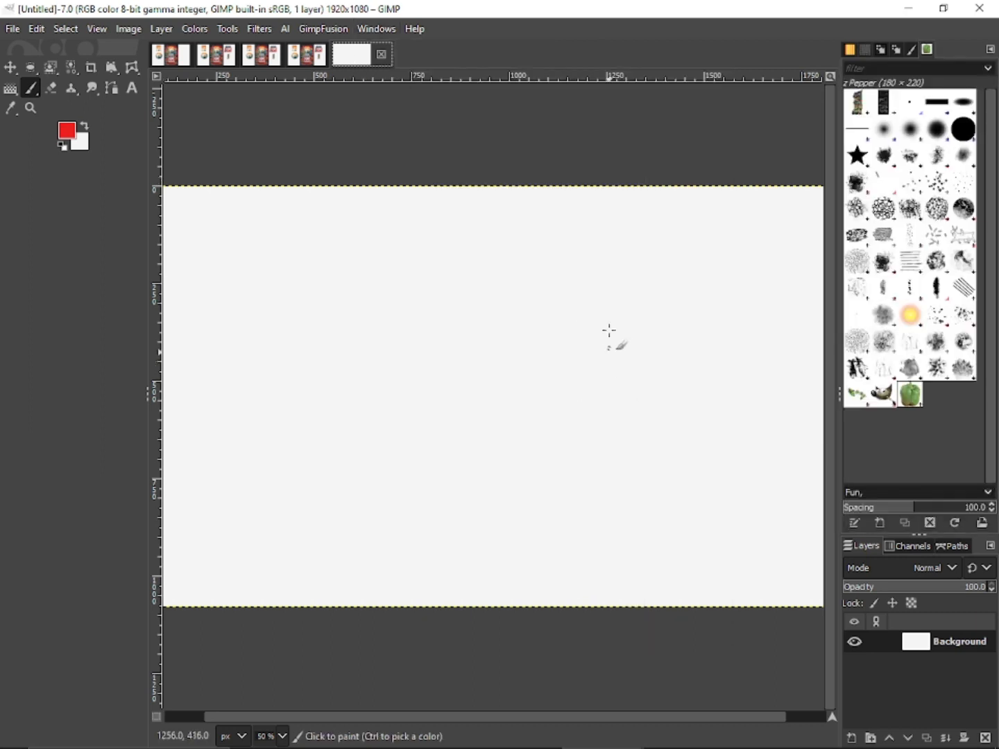
{"action": "left_click", "coordinate": [356, 32]}
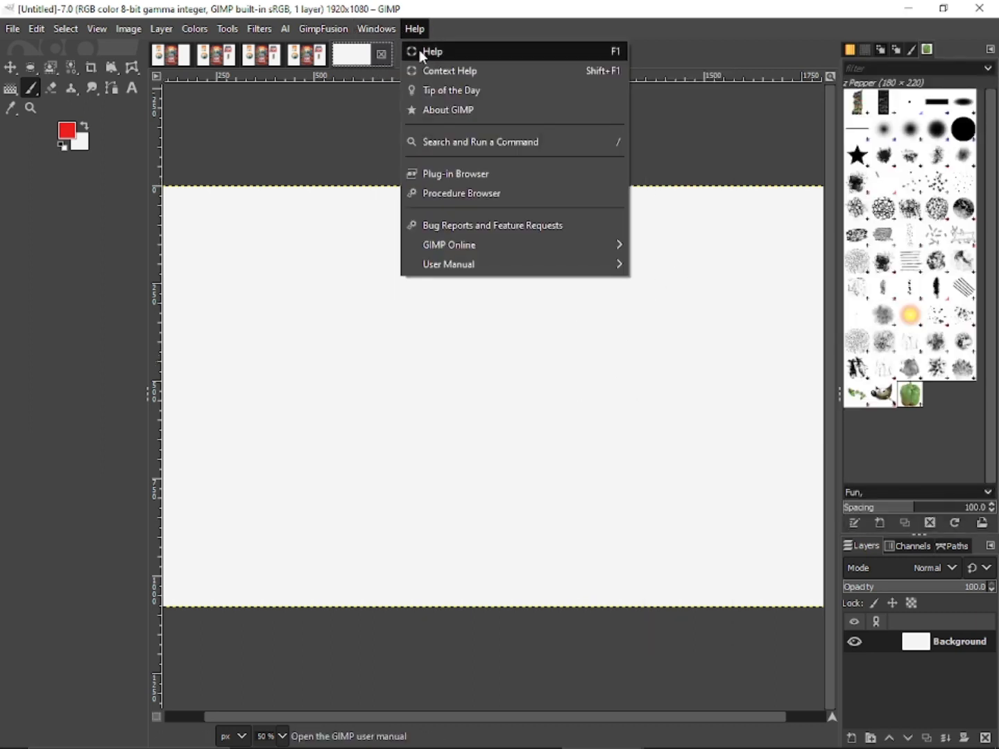
{"action": "mouse_move", "coordinate": [438, 74]}
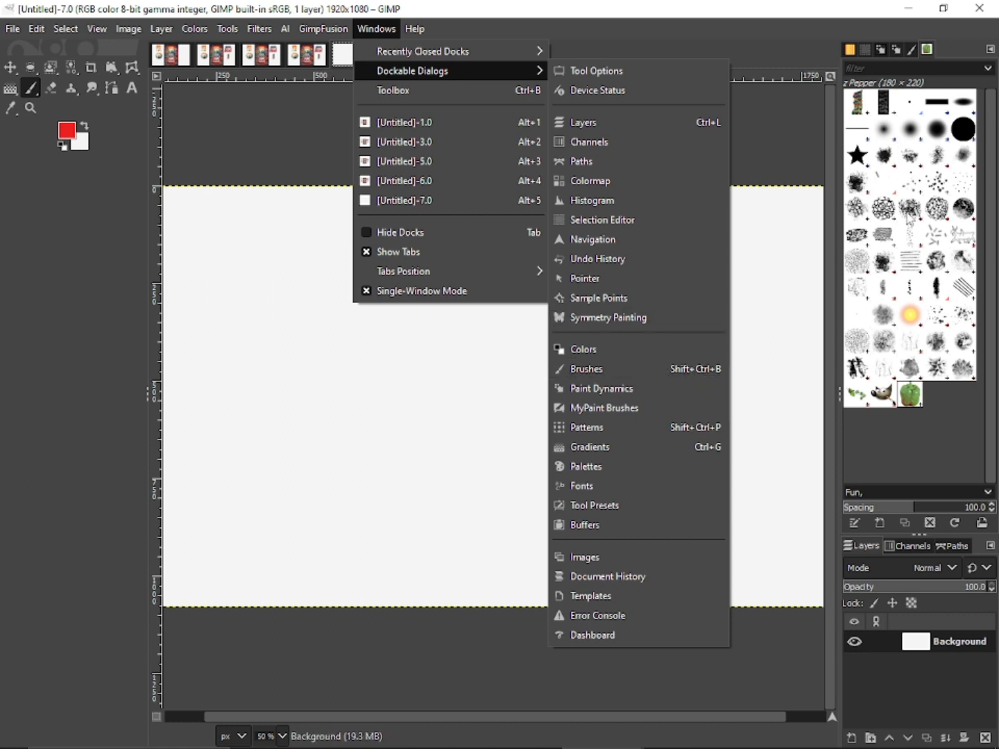
{"action": "left_click", "coordinate": [910, 220]}
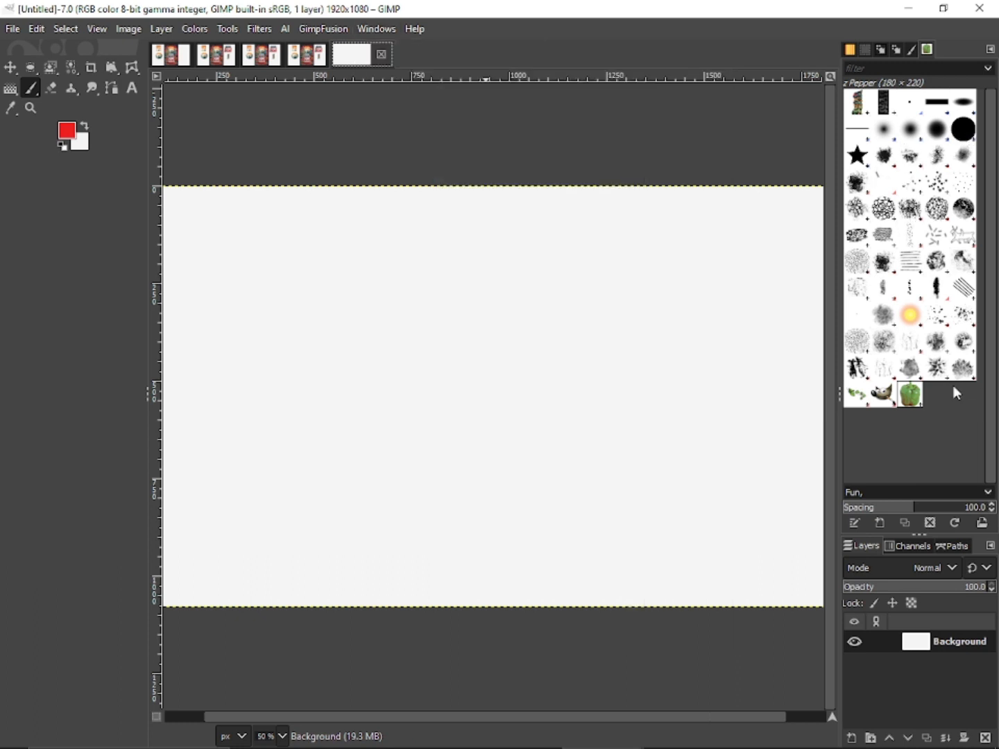
Choose the 2. Hardness 100 brush, paint two red trial strokes on the canvas, and undo each one
{"action": "left_click", "coordinate": [963, 130]}
{"action": "mouse_move", "coordinate": [326, 271]}
{"action": "left_mouse_down"}
{"action": "mouse_move", "coordinate": [328, 351]}
{"action": "mouse_move", "coordinate": [290, 378]}
{"action": "mouse_move", "coordinate": [301, 287]}
{"action": "mouse_move", "coordinate": [289, 244]}
{"action": "left_mouse_up"}
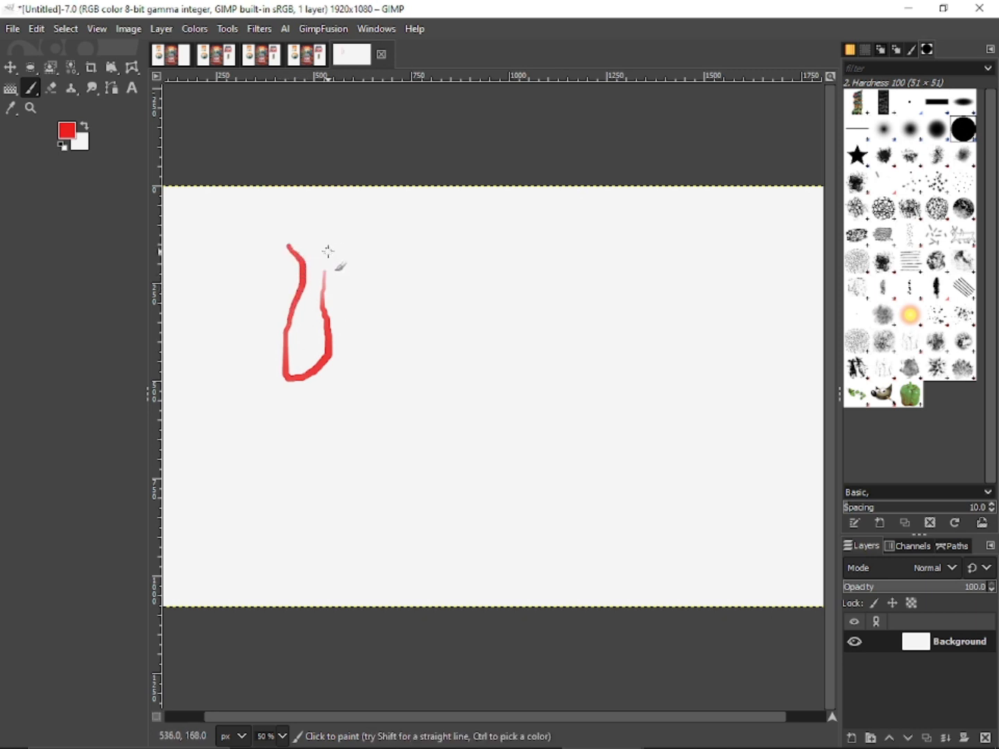
{"action": "key", "text": "ctrl+z"}
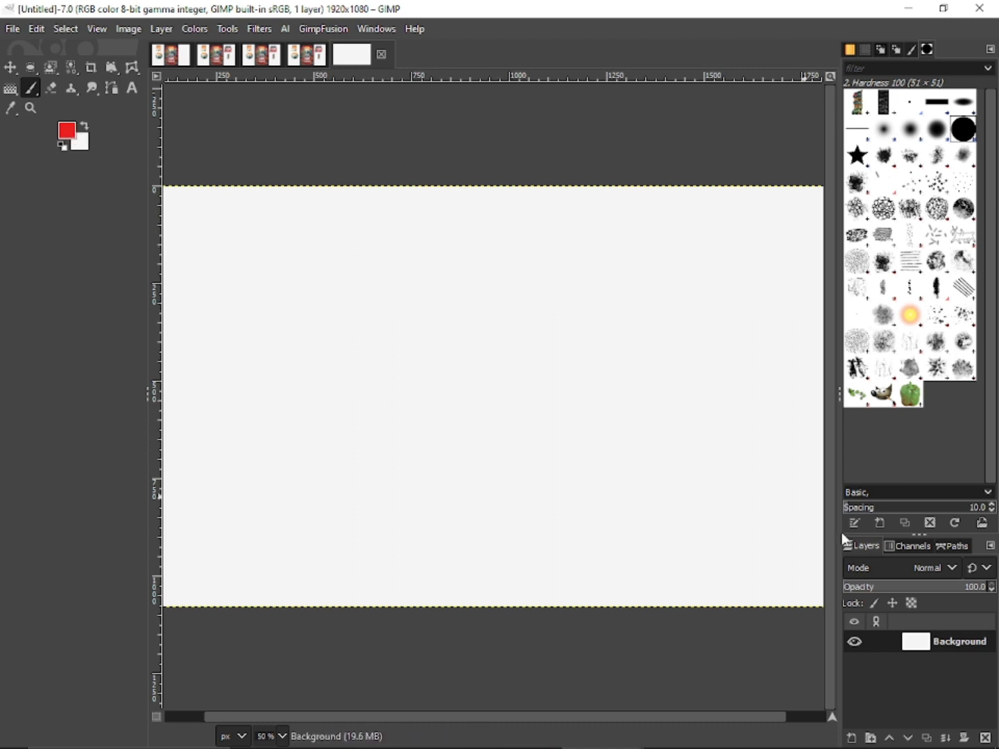
{"action": "left_click_drag", "start_coordinate": [577, 314], "coordinate": [385, 380]}
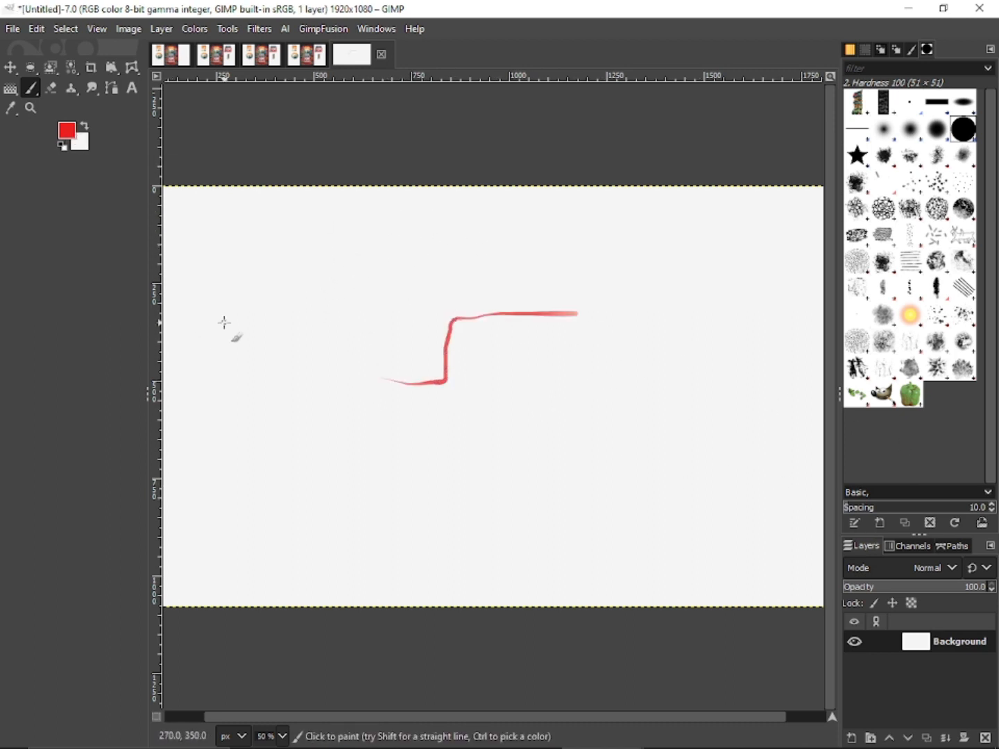
{"action": "key", "text": "ctrl+z"}
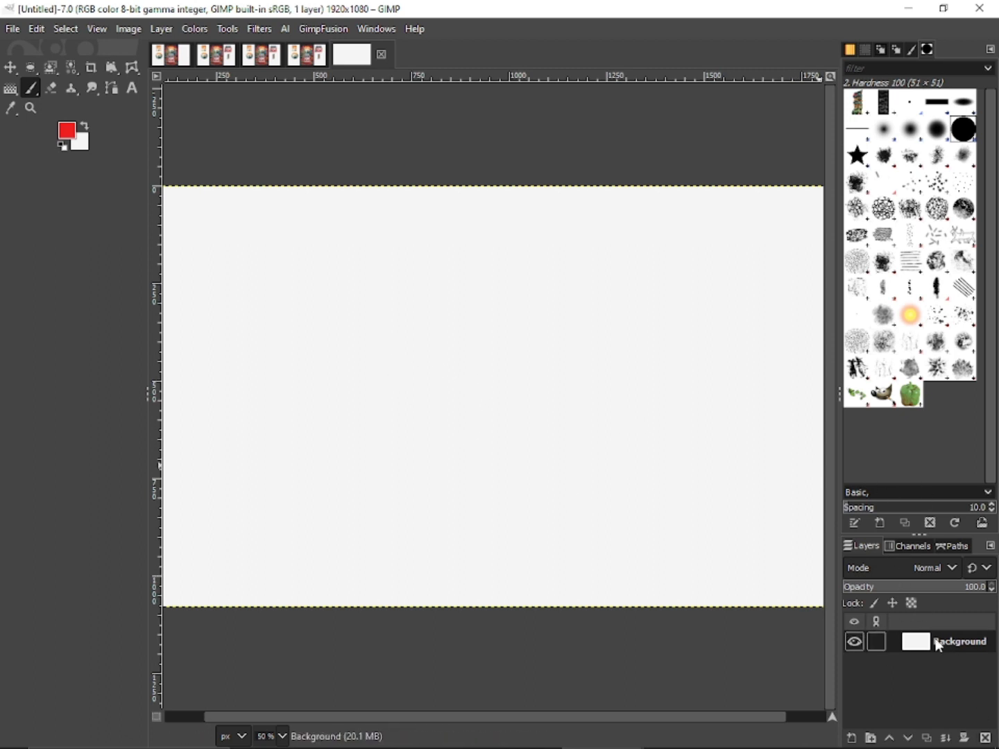
Paint an open red loop near the canvas centre and toggle the Background layer's visibility off and on
{"action": "mouse_move", "coordinate": [459, 379]}
{"action": "left_mouse_down"}
{"action": "mouse_move", "coordinate": [577, 456]}
{"action": "mouse_move", "coordinate": [537, 350]}
{"action": "mouse_move", "coordinate": [458, 323]}
{"action": "left_mouse_up"}
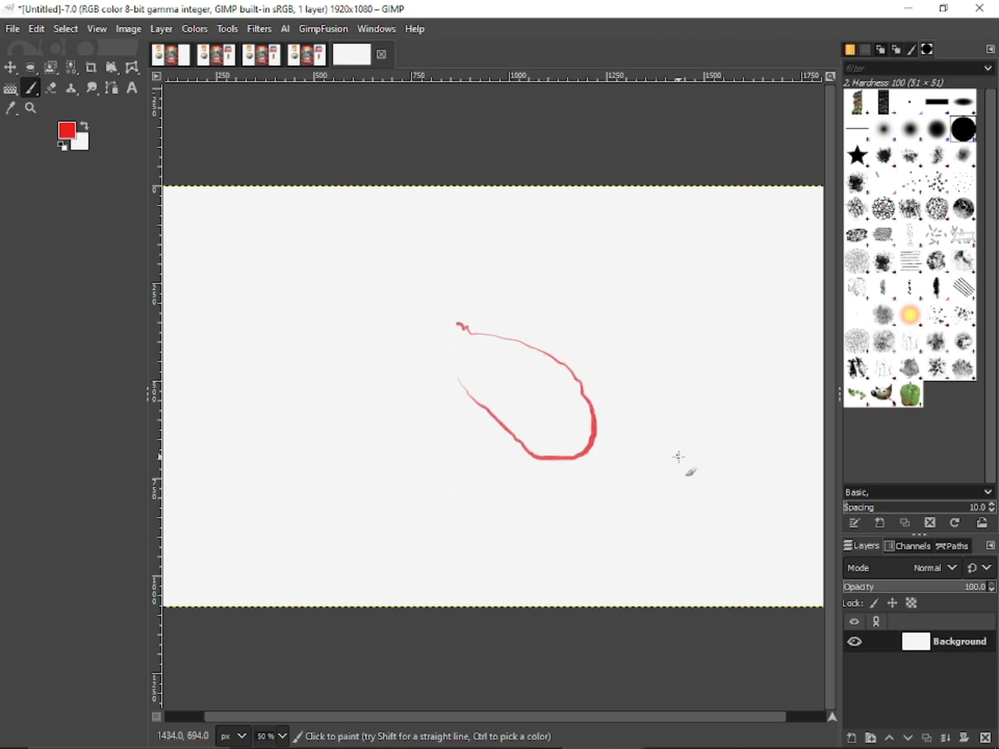
{"action": "left_click", "coordinate": [854, 641]}
{"action": "left_click", "coordinate": [855, 642]}
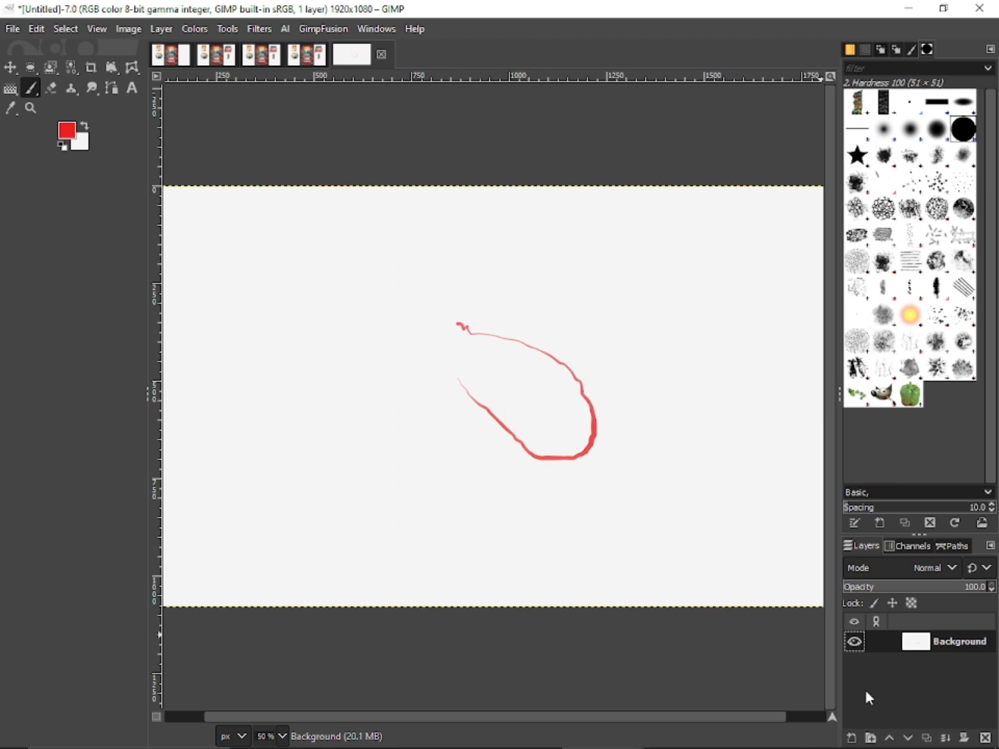
Start a new layer and name it 1
{"action": "left_click", "coordinate": [852, 736]}
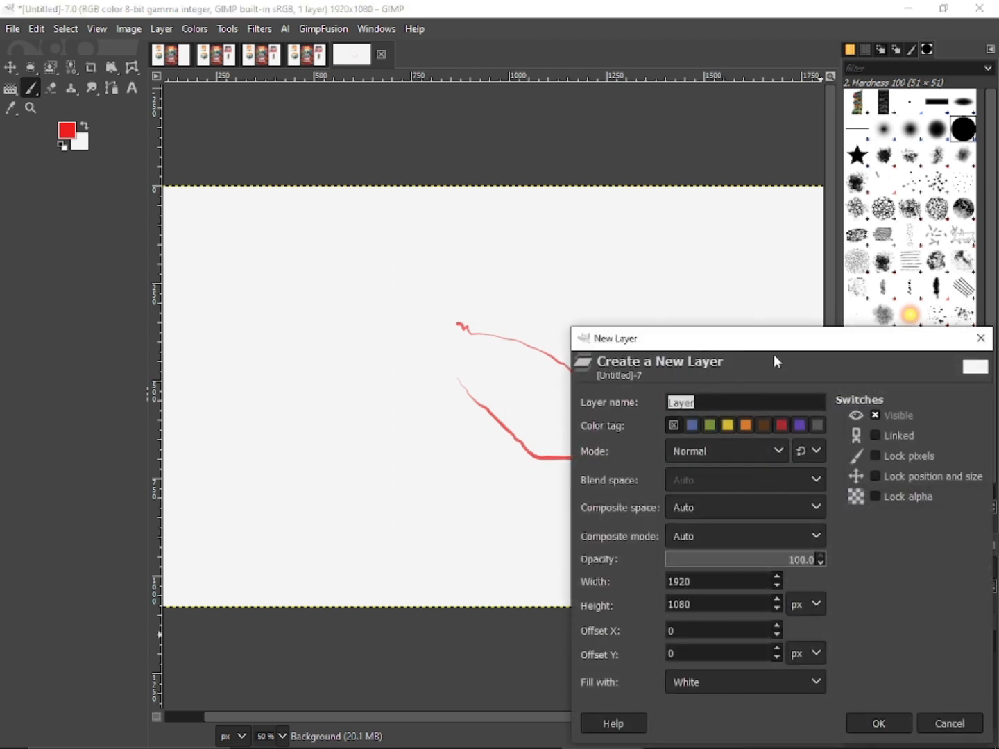
{"action": "left_click_drag", "start_coordinate": [779, 343], "coordinate": [673, 330]}
{"action": "left_click", "coordinate": [609, 386]}
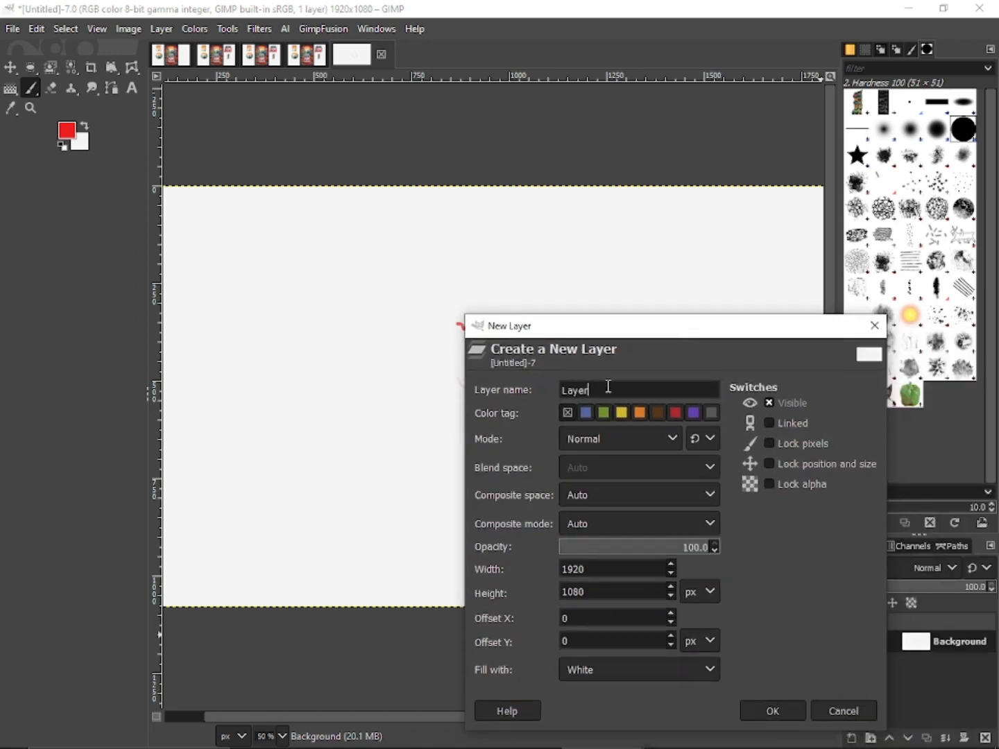
{"action": "key", "text": "BackSpace"}
{"action": "key", "text": "BackSpace"}
{"action": "key", "text": "BackSpace"}
{"action": "key", "text": "BackSpace"}
{"action": "key", "text": "BackSpace"}
{"action": "type", "text": "1"}
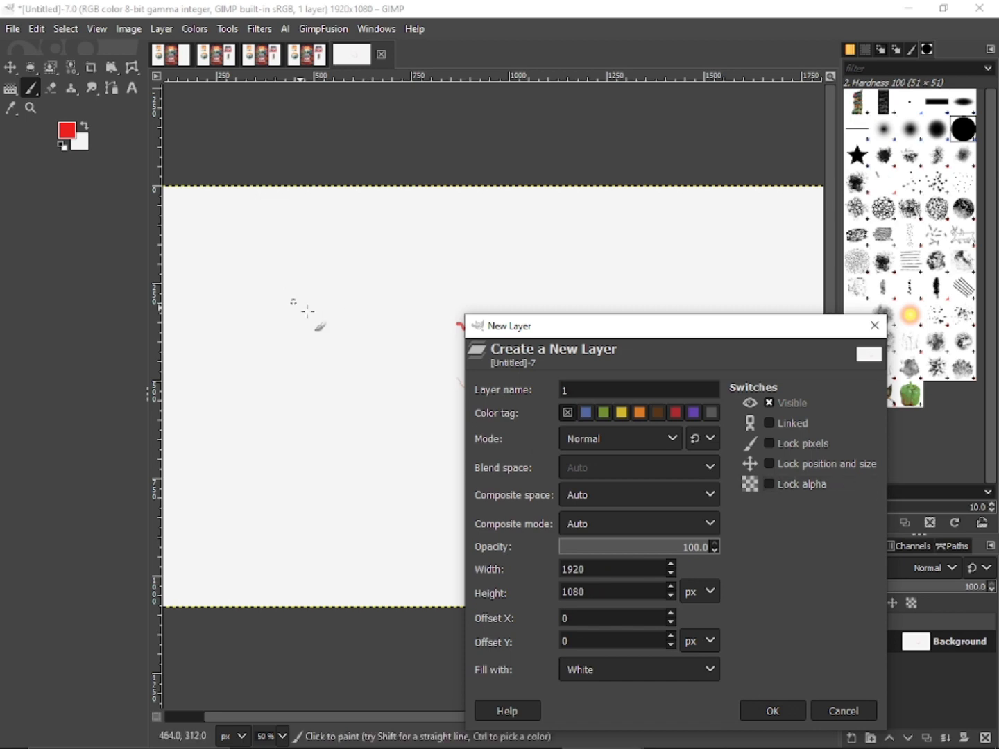
Create the layer in Normal mode filled with the Foreground color, after trying Transparency as its fill
{"action": "left_click", "coordinate": [606, 437]}
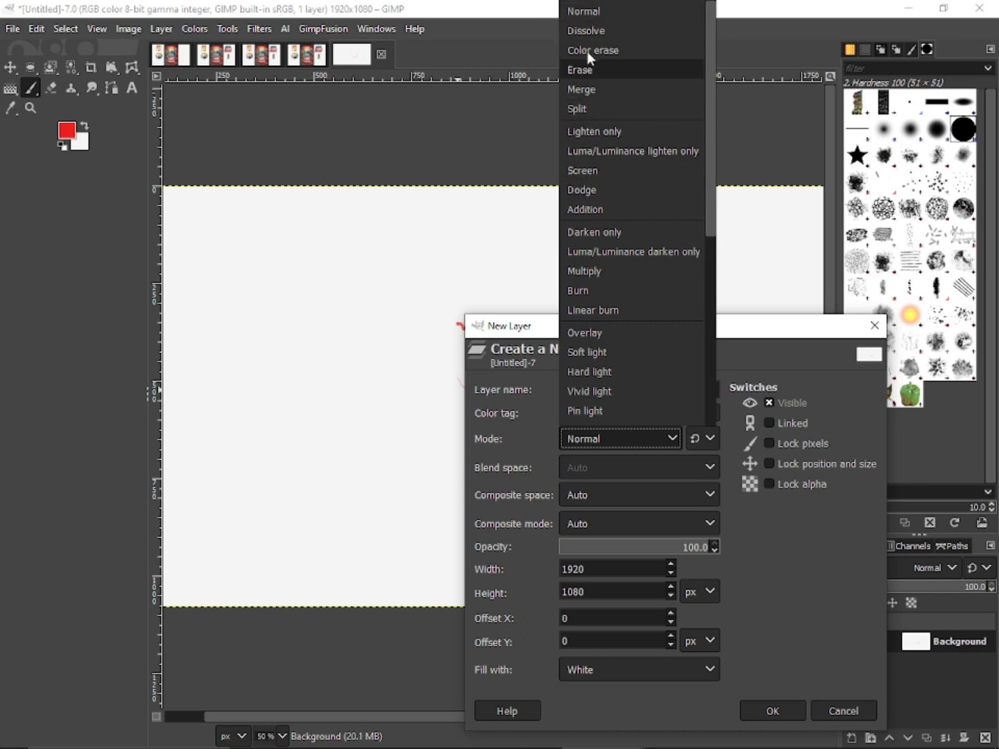
{"action": "left_click", "coordinate": [592, 10]}
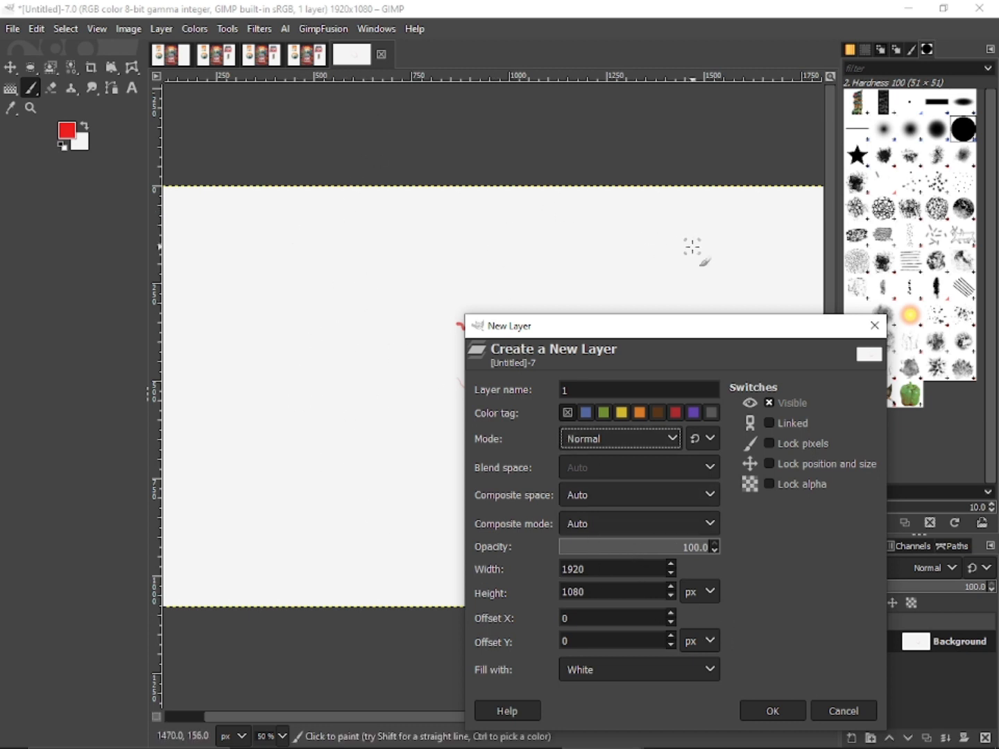
{"action": "left_click", "coordinate": [690, 671]}
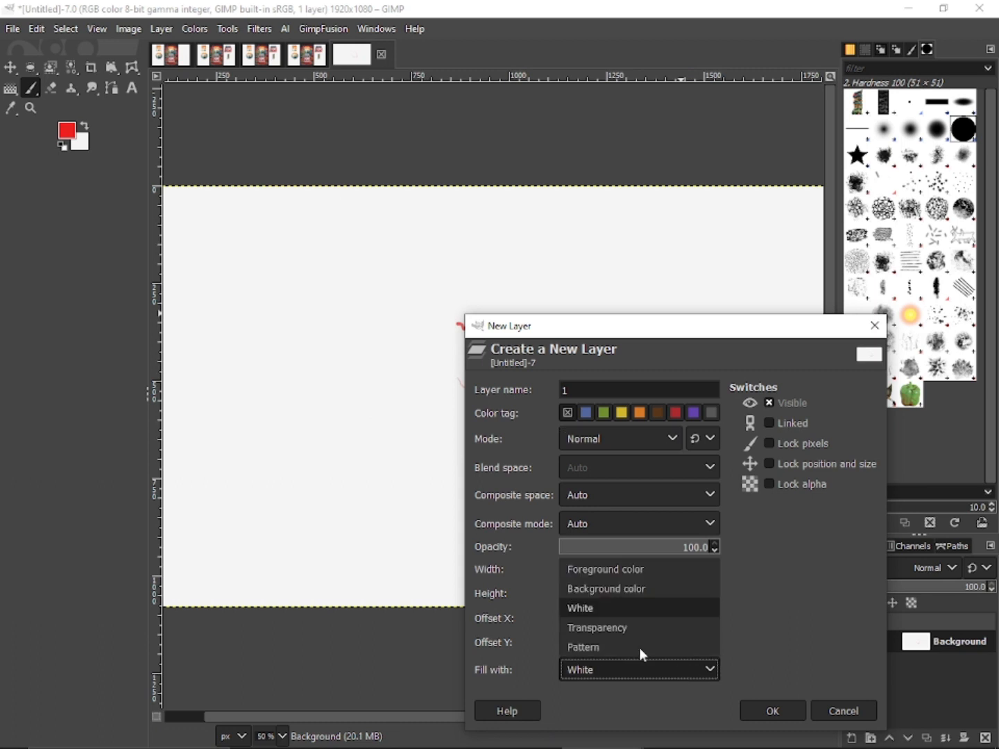
{"action": "left_click", "coordinate": [603, 626]}
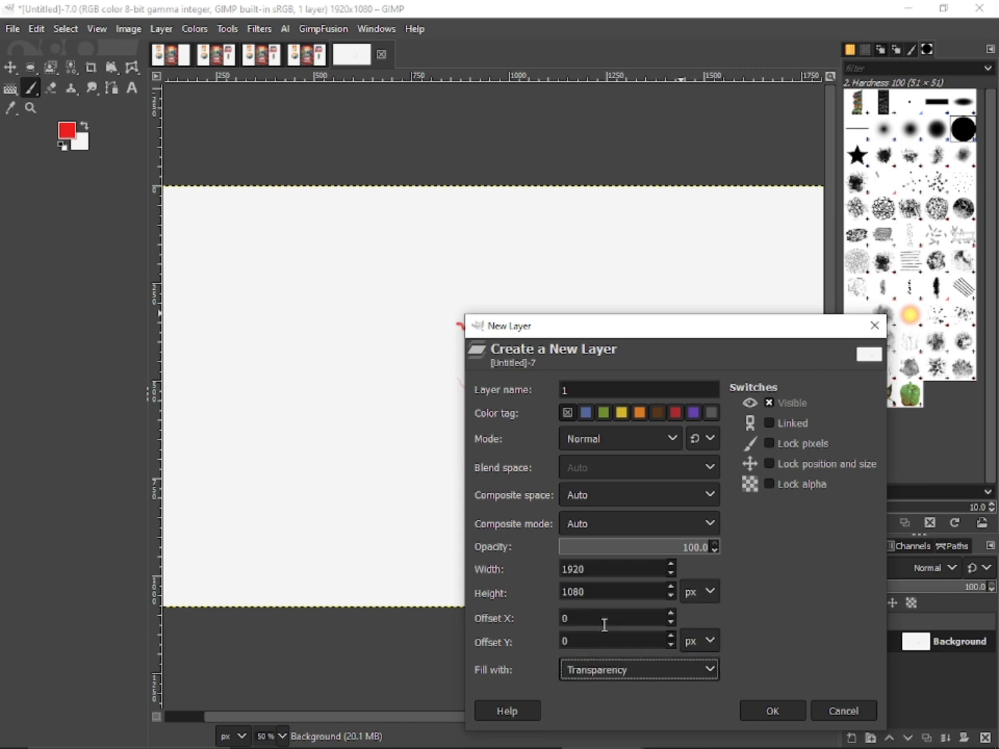
{"action": "left_click", "coordinate": [638, 667]}
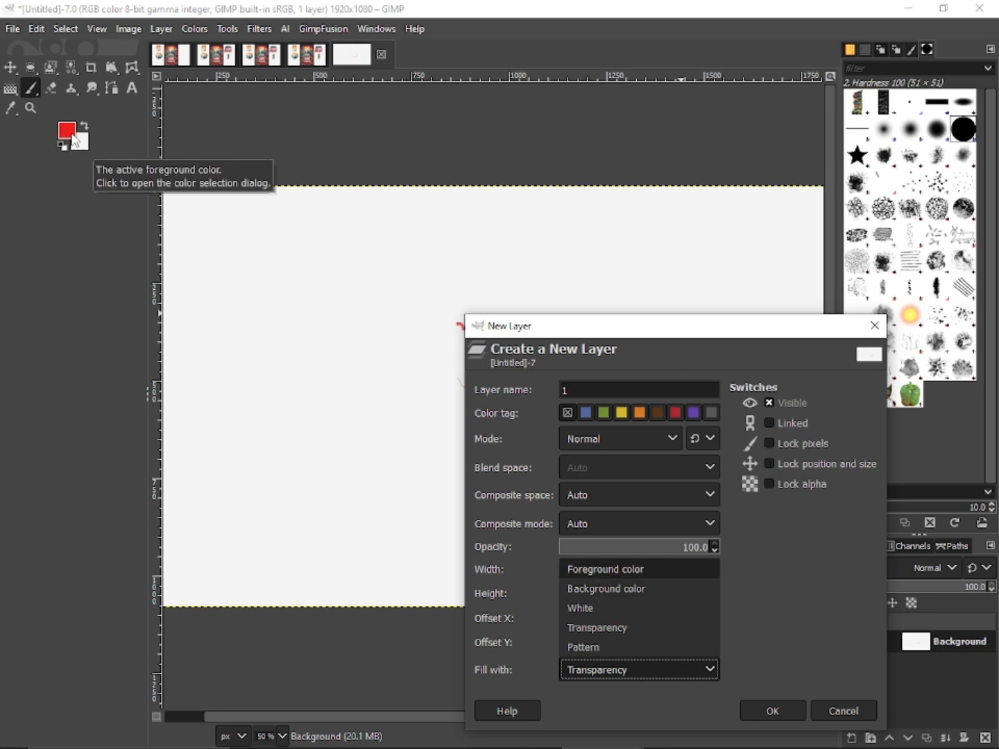
{"action": "left_click", "coordinate": [618, 571]}
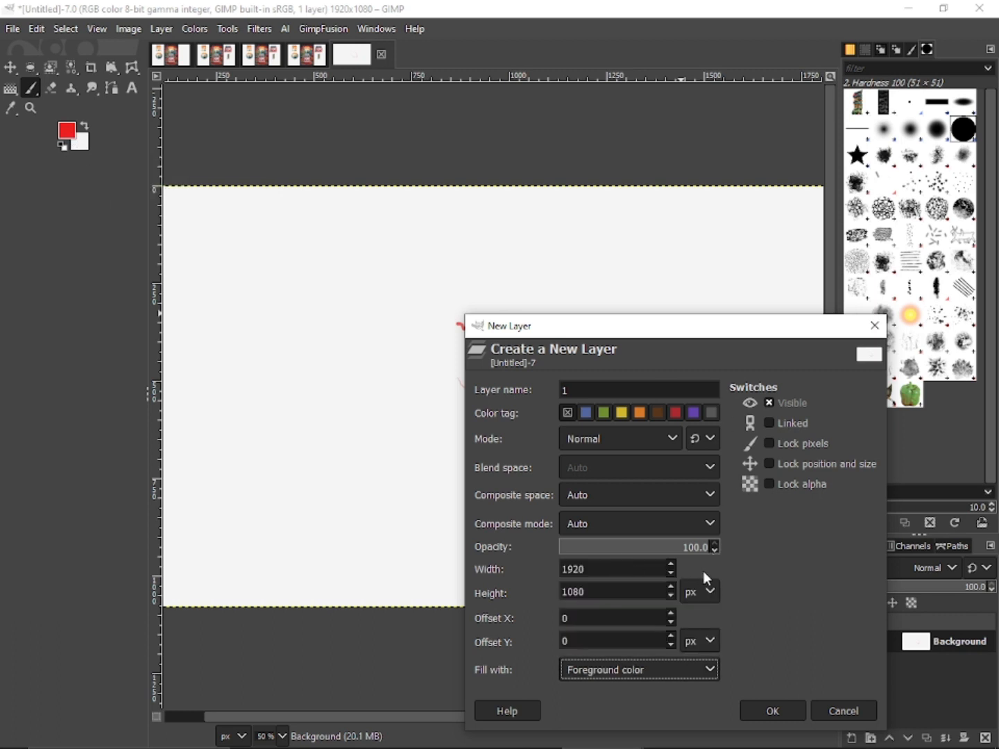
{"action": "left_click", "coordinate": [779, 710]}
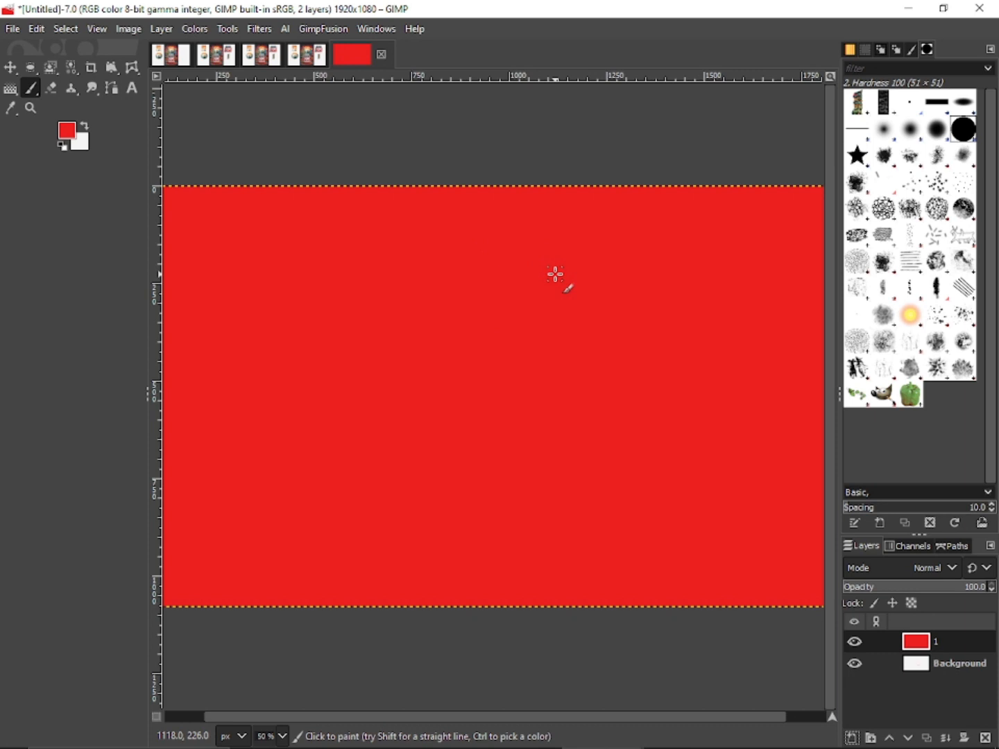
Toggle layer 1's visibility off and on, and select the Background layer
{"action": "left_click", "coordinate": [849, 644]}
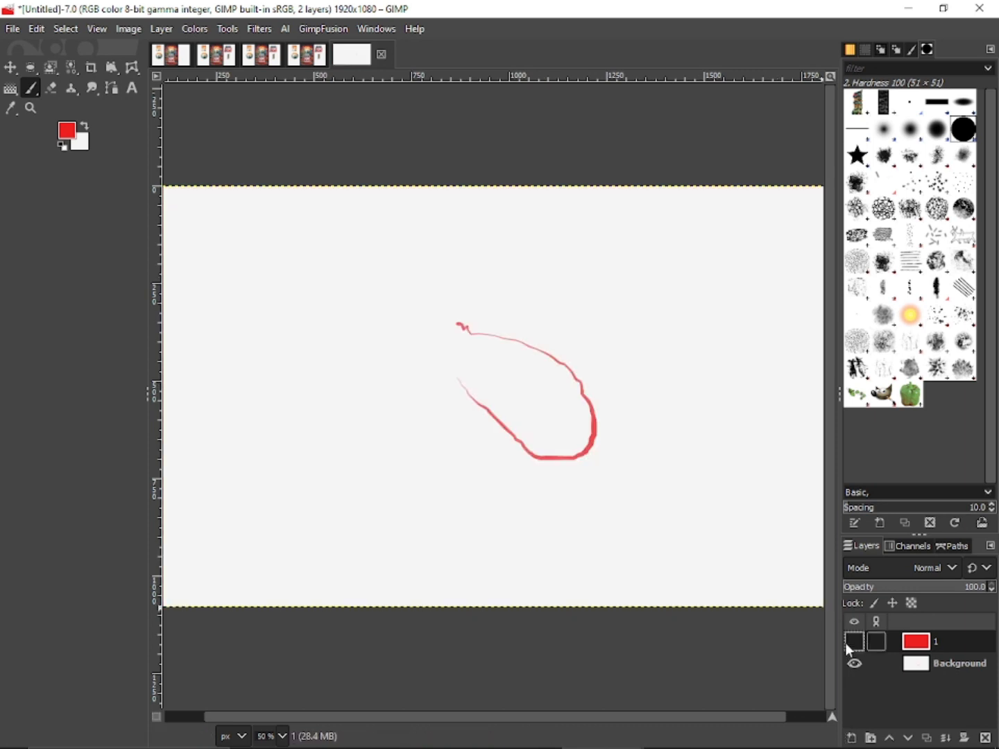
{"action": "left_click", "coordinate": [847, 644]}
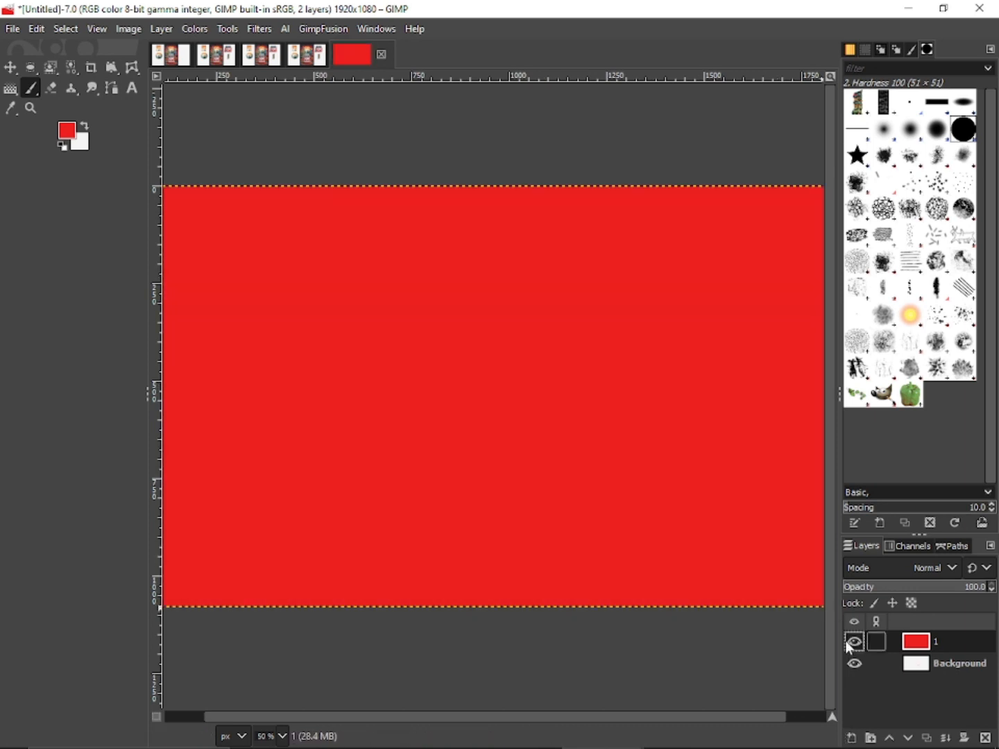
{"action": "left_click", "coordinate": [934, 665]}
{"action": "left_click", "coordinate": [928, 648]}
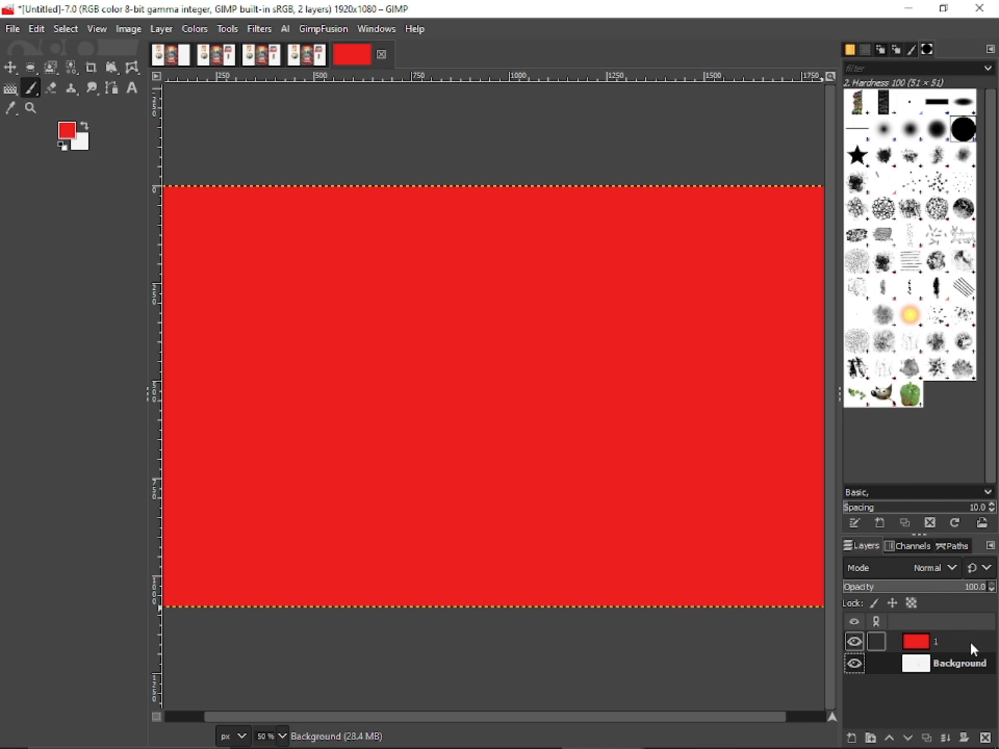
{"action": "left_click", "coordinate": [63, 131]}
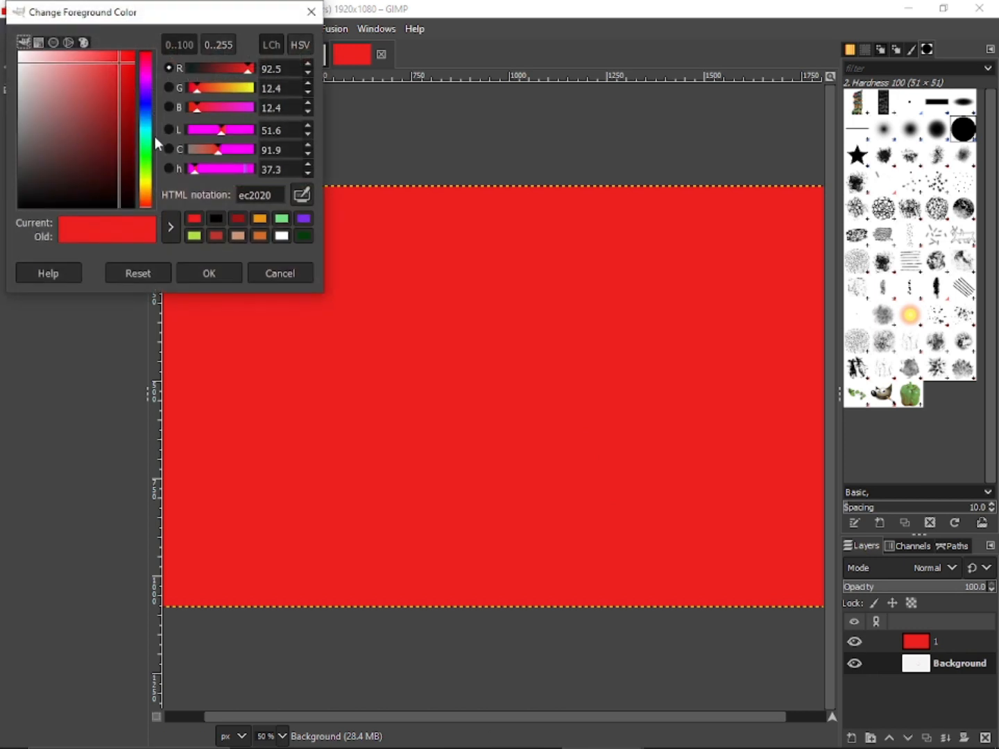
{"action": "left_click_drag", "start_coordinate": [146, 179], "coordinate": [92, 113]}
{"action": "left_click", "coordinate": [132, 87]}
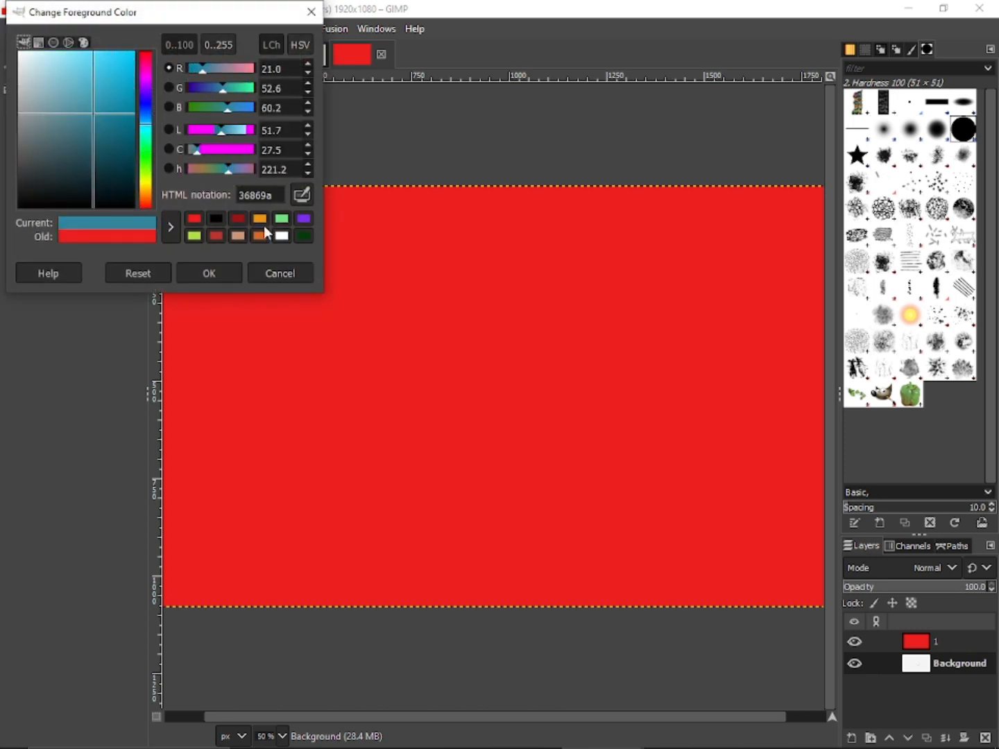
{"action": "left_click", "coordinate": [270, 273]}
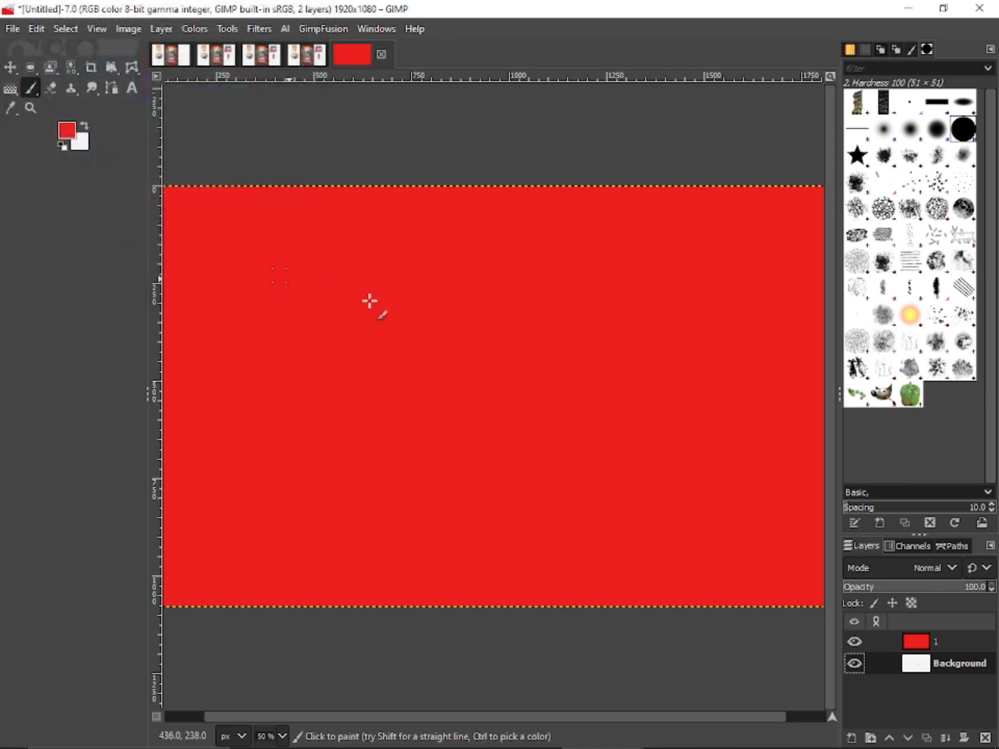
Delete the red-filled layer 1
{"action": "left_click", "coordinate": [917, 644]}
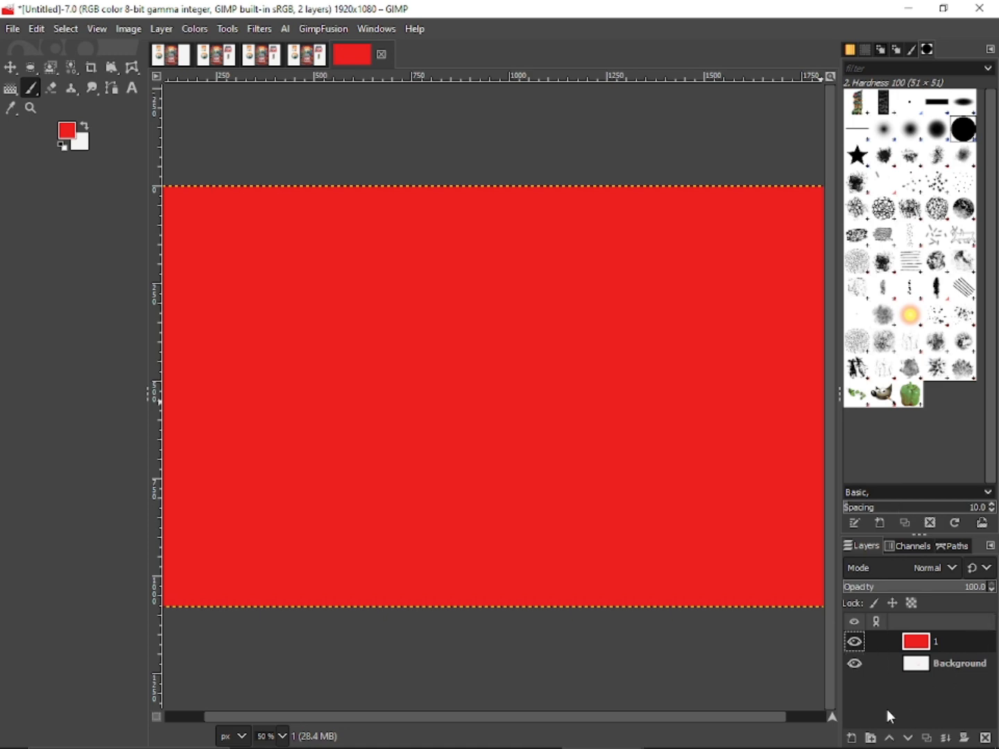
{"action": "left_click", "coordinate": [986, 738]}
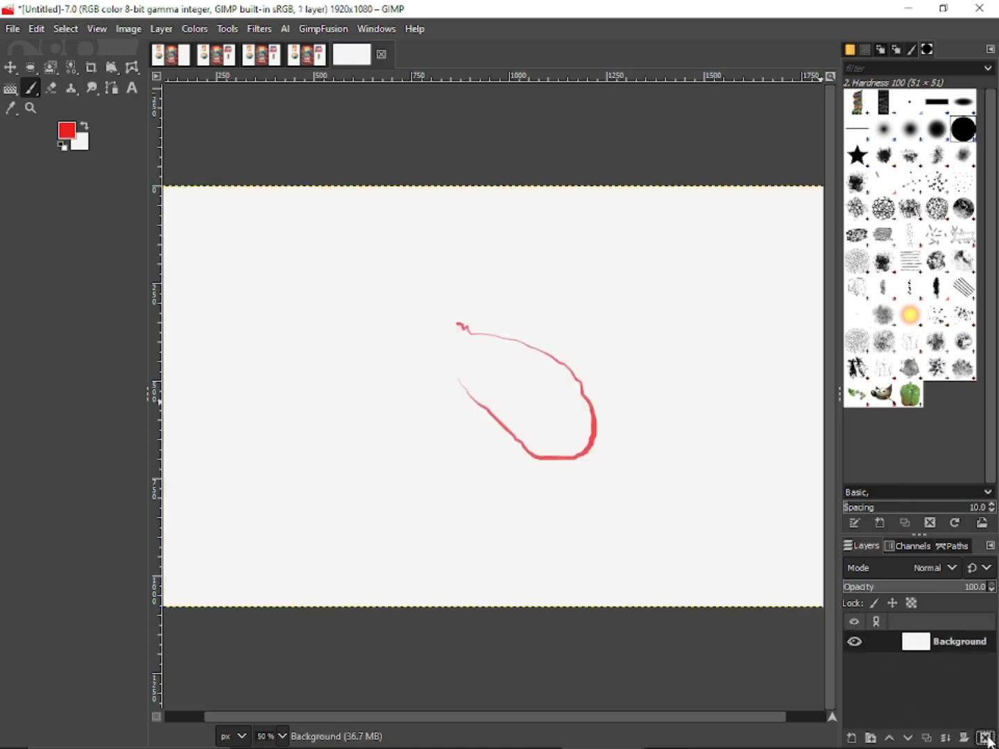
{"action": "left_click", "coordinate": [852, 739]}
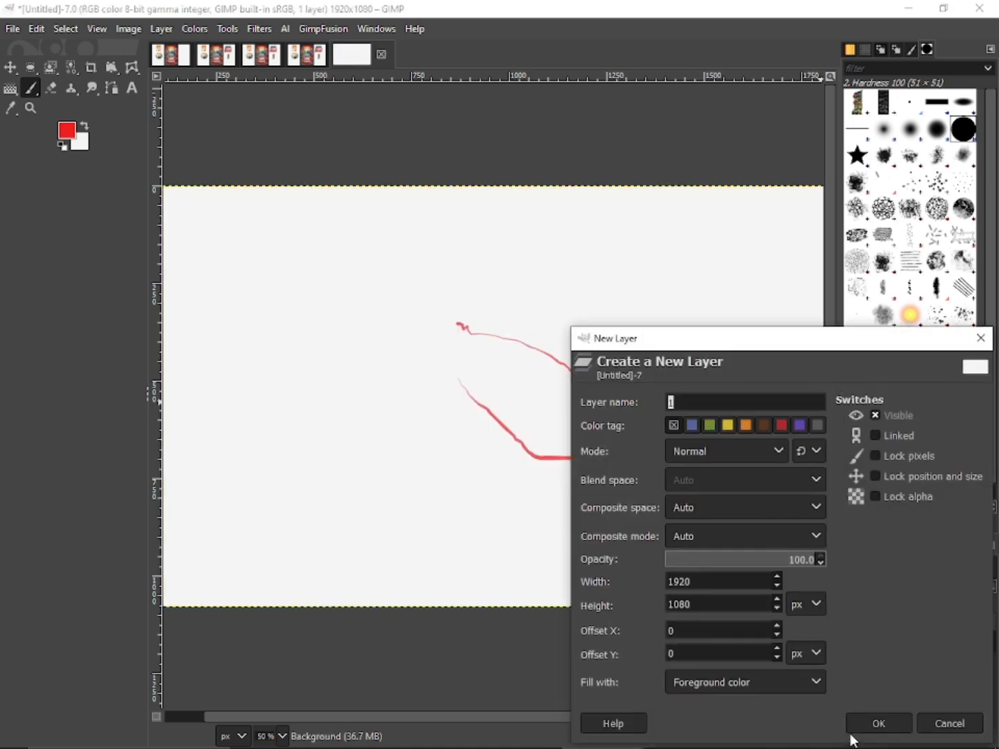
{"action": "left_click_drag", "start_coordinate": [952, 346], "coordinate": [806, 338]}
{"action": "left_click", "coordinate": [839, 330]}
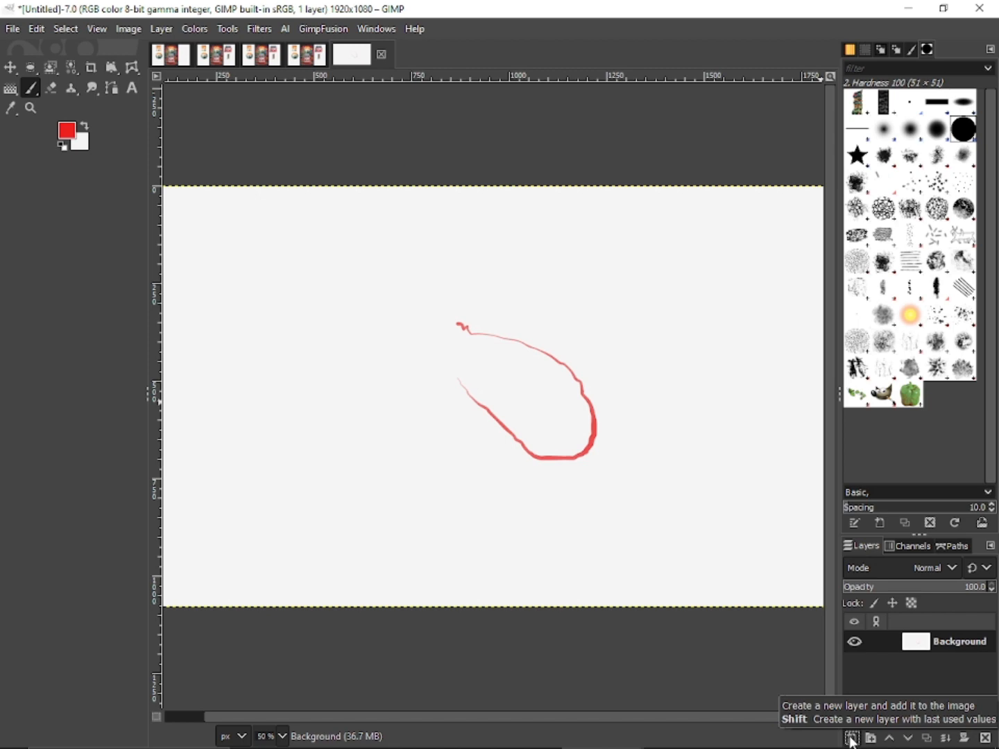
Create a new layer named 1 in Normal mode with Transparency as its fill
{"action": "left_click", "coordinate": [853, 740]}
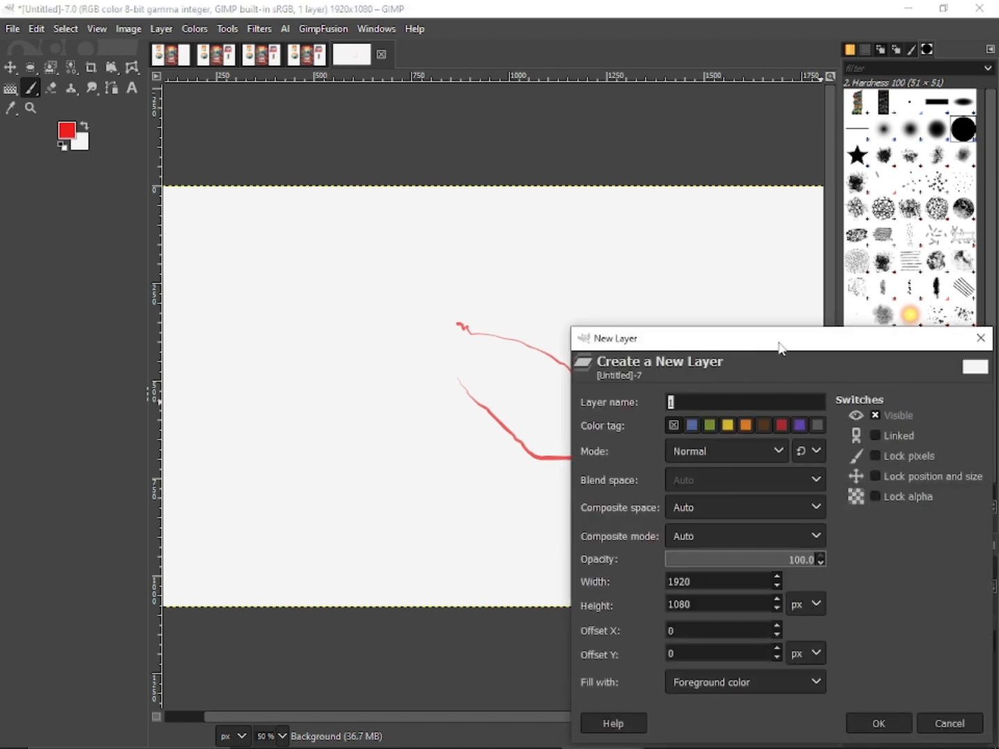
{"action": "left_click_drag", "start_coordinate": [781, 347], "coordinate": [466, 215]}
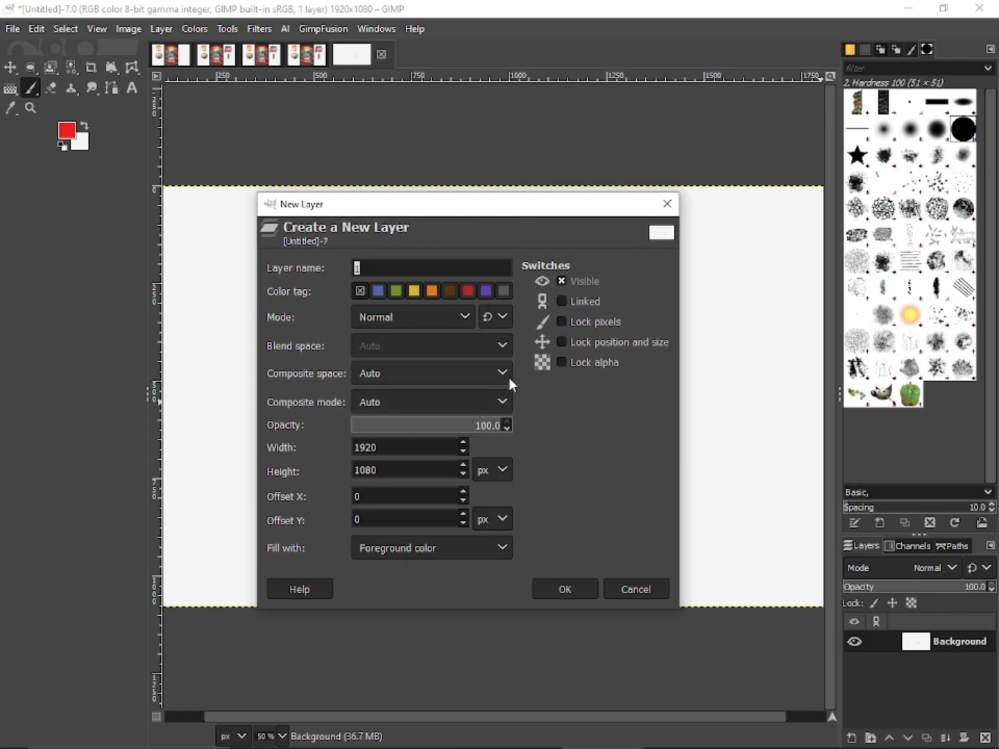
{"action": "left_click", "coordinate": [460, 321]}
{"action": "left_click", "coordinate": [458, 319]}
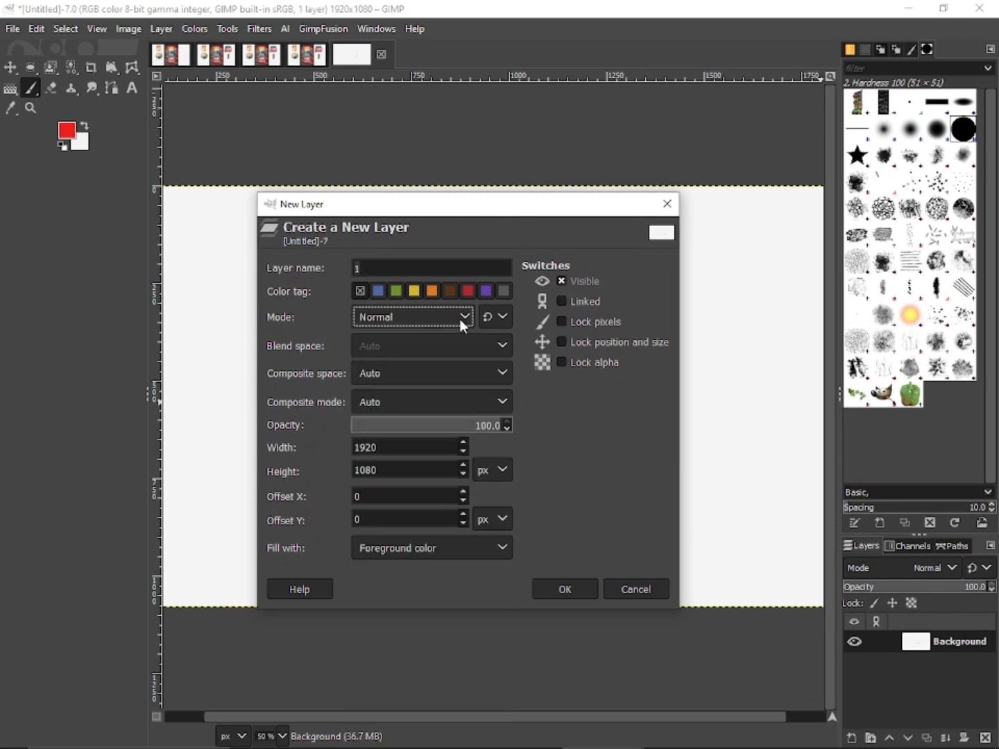
{"action": "left_click", "coordinate": [477, 546]}
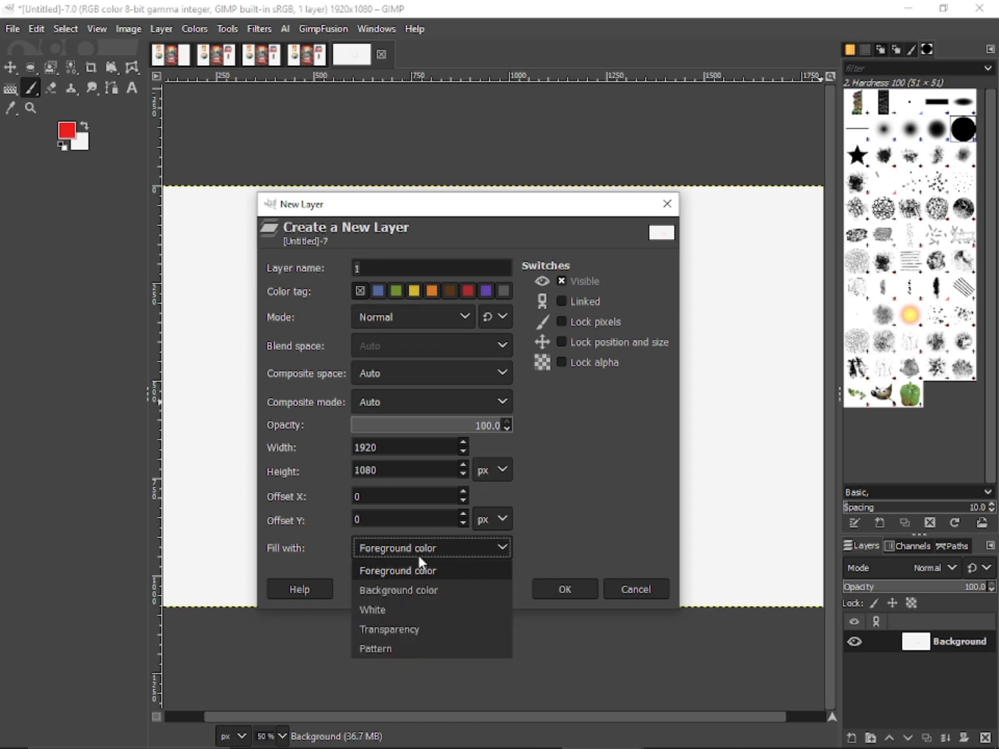
{"action": "left_click", "coordinate": [443, 629]}
{"action": "left_click", "coordinate": [559, 589]}
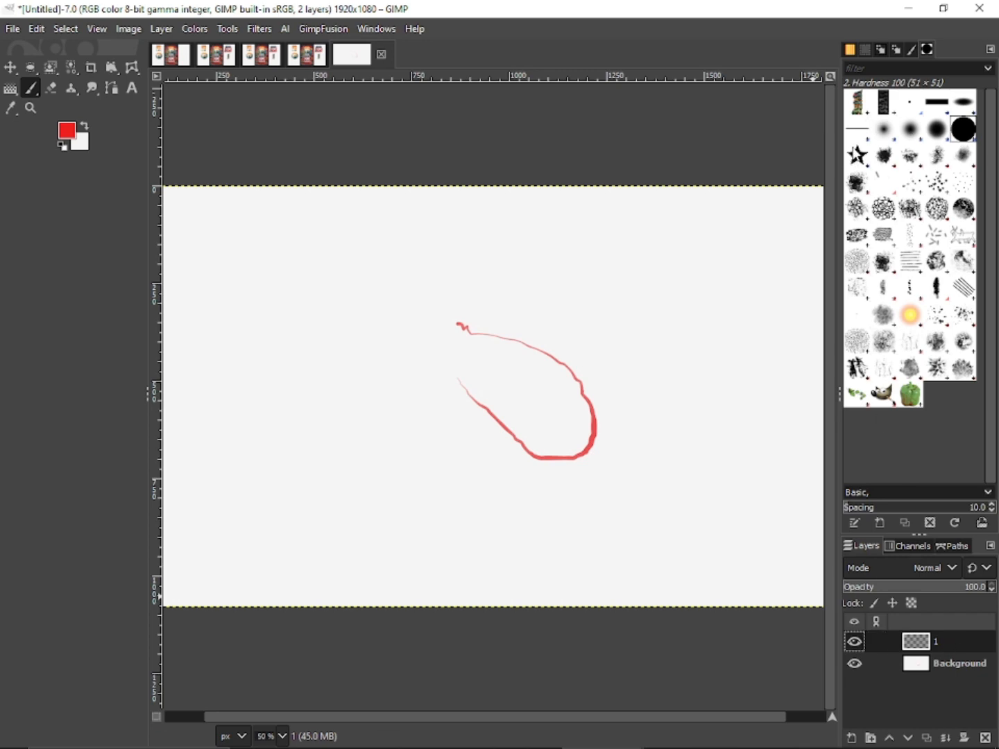
Paint several red freehand strokes across the upper half of layer 1 with the 2. Star brush
{"action": "left_click", "coordinate": [858, 155]}
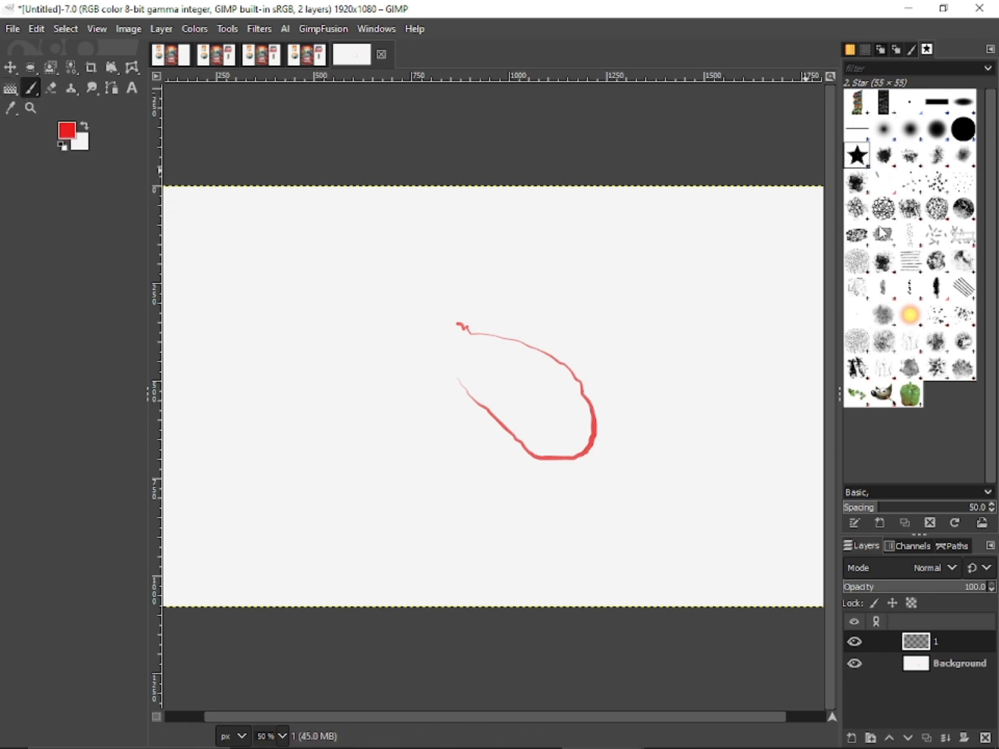
{"action": "left_click", "coordinate": [861, 156]}
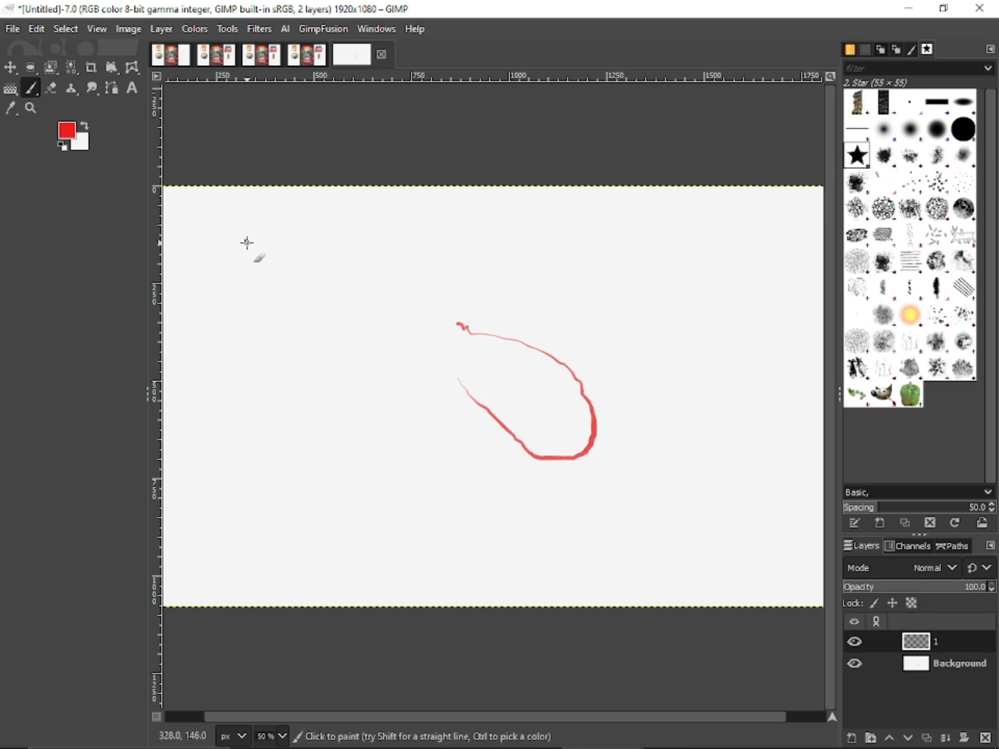
{"action": "left_click_drag", "start_coordinate": [247, 242], "coordinate": [287, 333]}
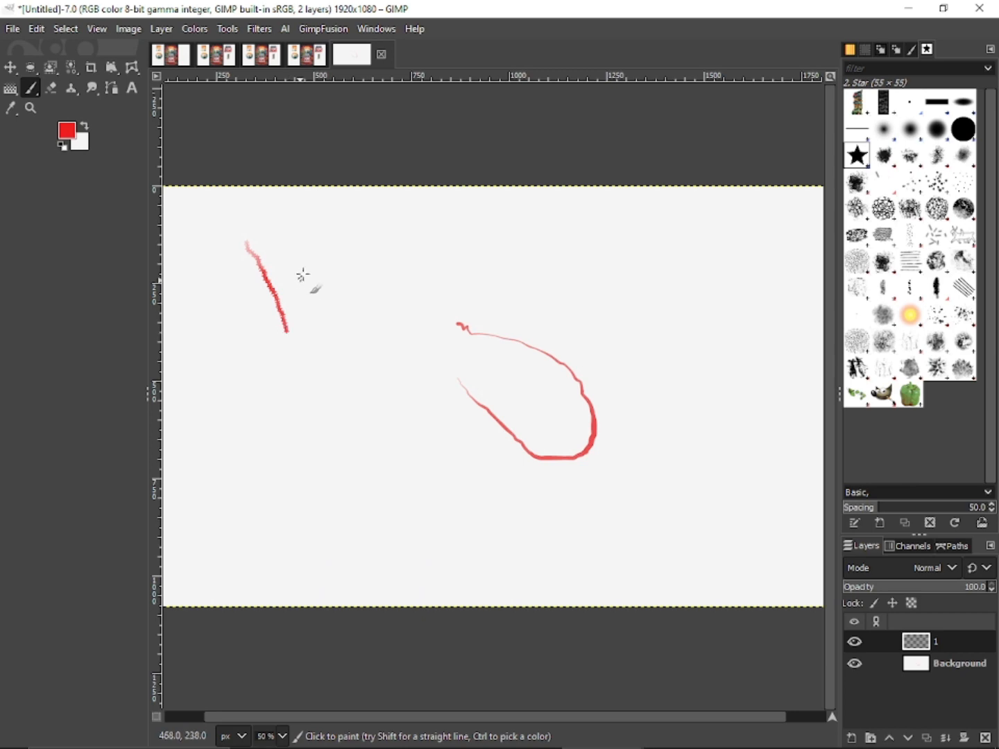
{"action": "mouse_move", "coordinate": [303, 268]}
{"action": "left_mouse_down"}
{"action": "mouse_move", "coordinate": [312, 362]}
{"action": "mouse_move", "coordinate": [276, 316]}
{"action": "left_mouse_up"}
{"action": "left_click_drag", "start_coordinate": [399, 250], "coordinate": [389, 339]}
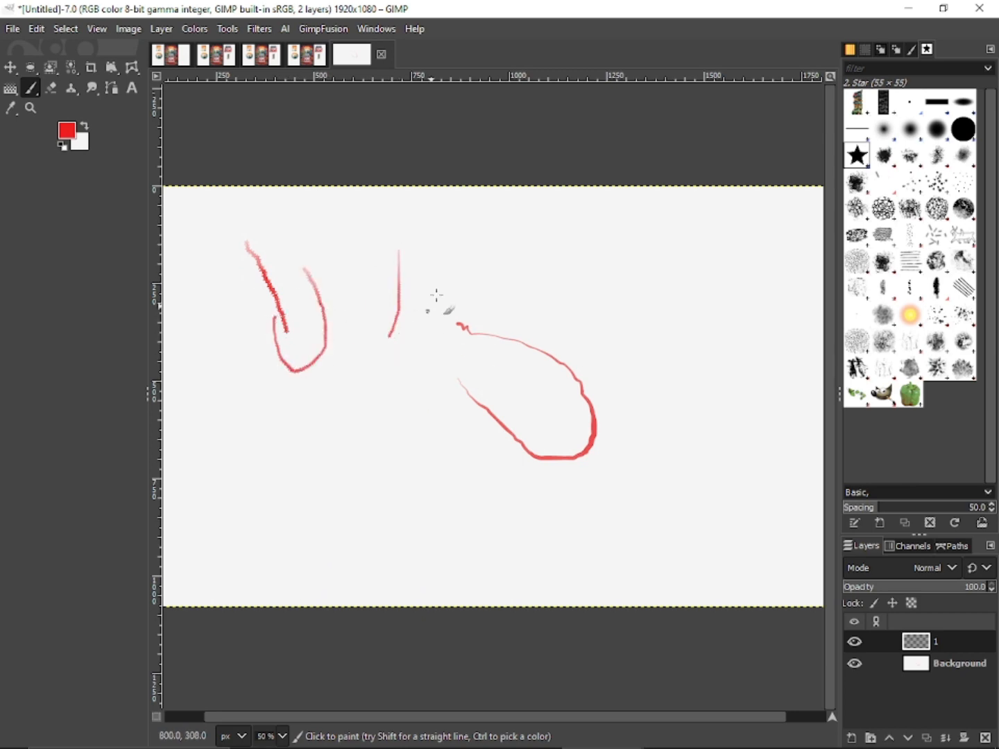
{"action": "left_click_drag", "start_coordinate": [496, 236], "coordinate": [411, 286]}
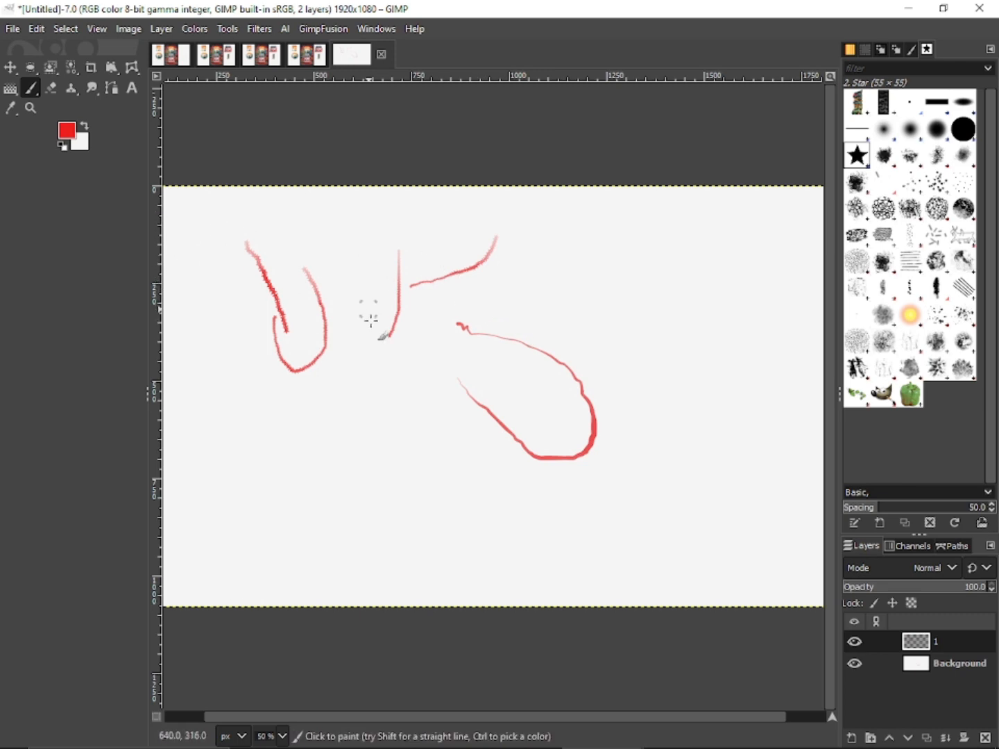
{"action": "mouse_move", "coordinate": [261, 215]}
{"action": "left_mouse_down"}
{"action": "mouse_move", "coordinate": [524, 214]}
{"action": "mouse_move", "coordinate": [641, 234]}
{"action": "left_mouse_up"}
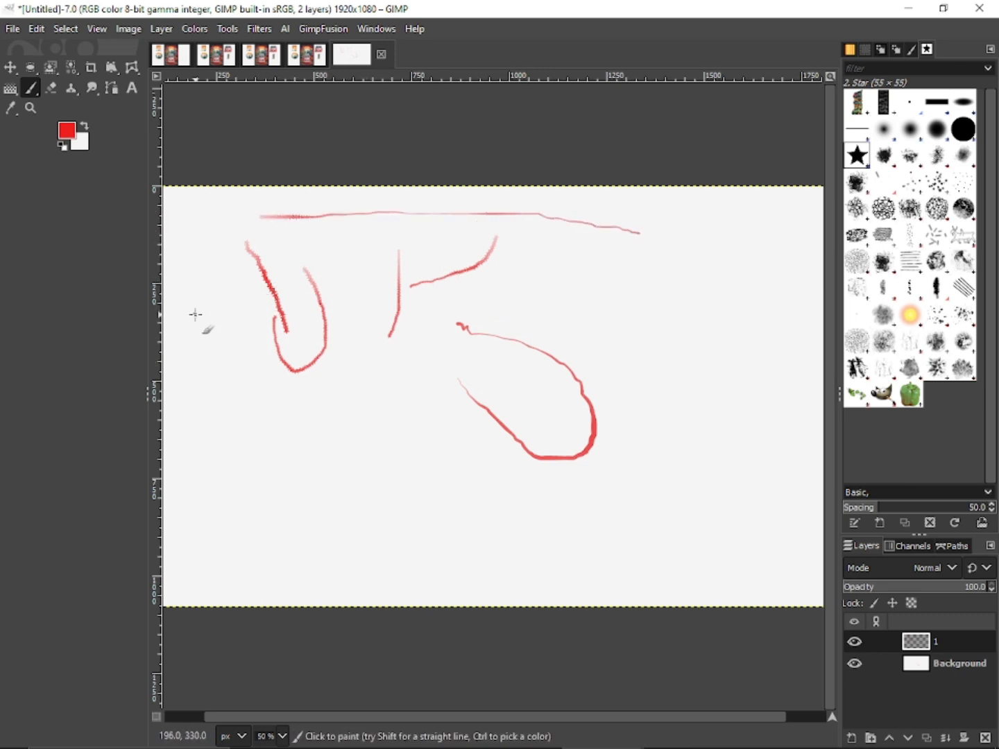
{"action": "left_click_drag", "start_coordinate": [231, 314], "coordinate": [822, 302]}
{"action": "left_click_drag", "start_coordinate": [449, 253], "coordinate": [340, 442]}
{"action": "left_click_drag", "start_coordinate": [339, 258], "coordinate": [326, 410]}
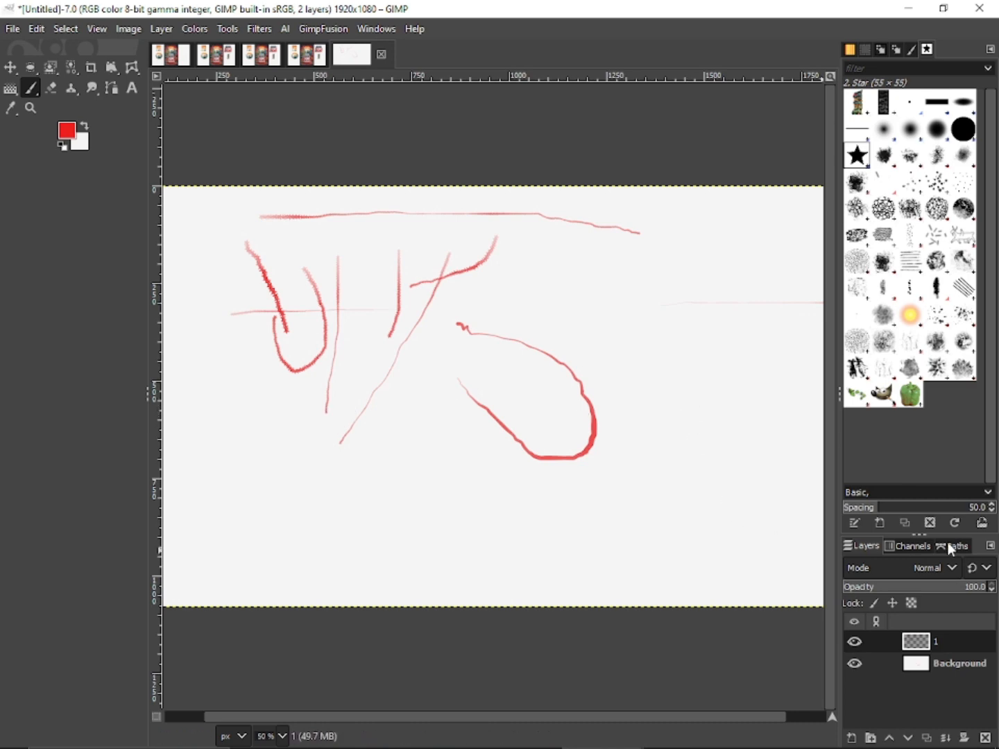
Toggle the visibility of layer 1 and the Background layer off and on to compare their contents
{"action": "left_click", "coordinate": [853, 642]}
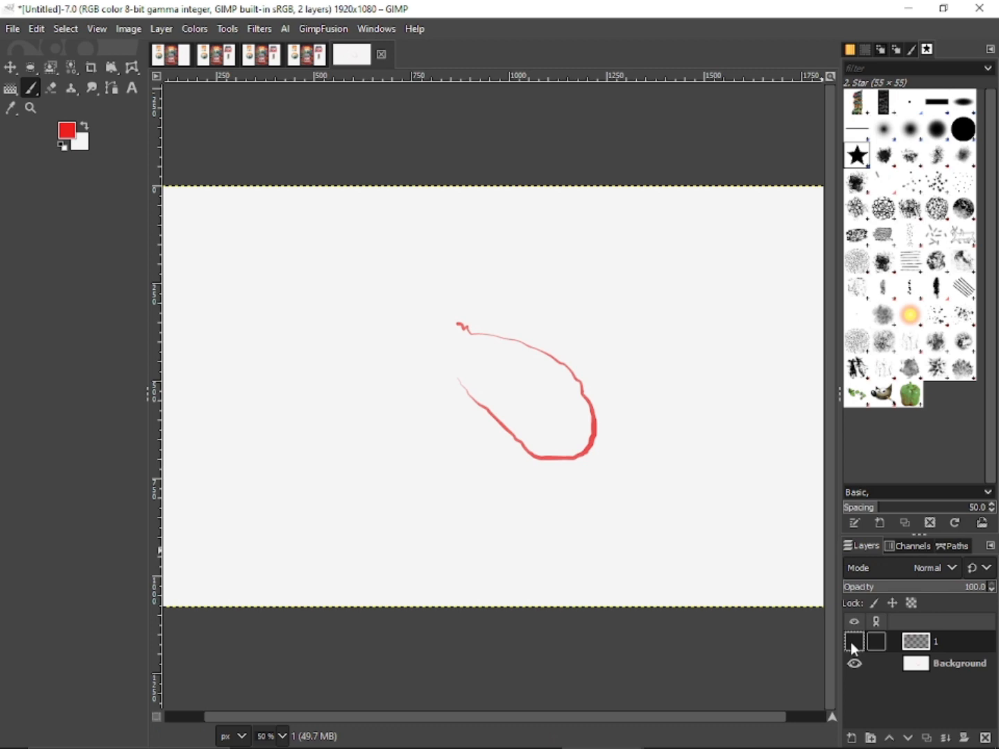
{"action": "left_click", "coordinate": [854, 642]}
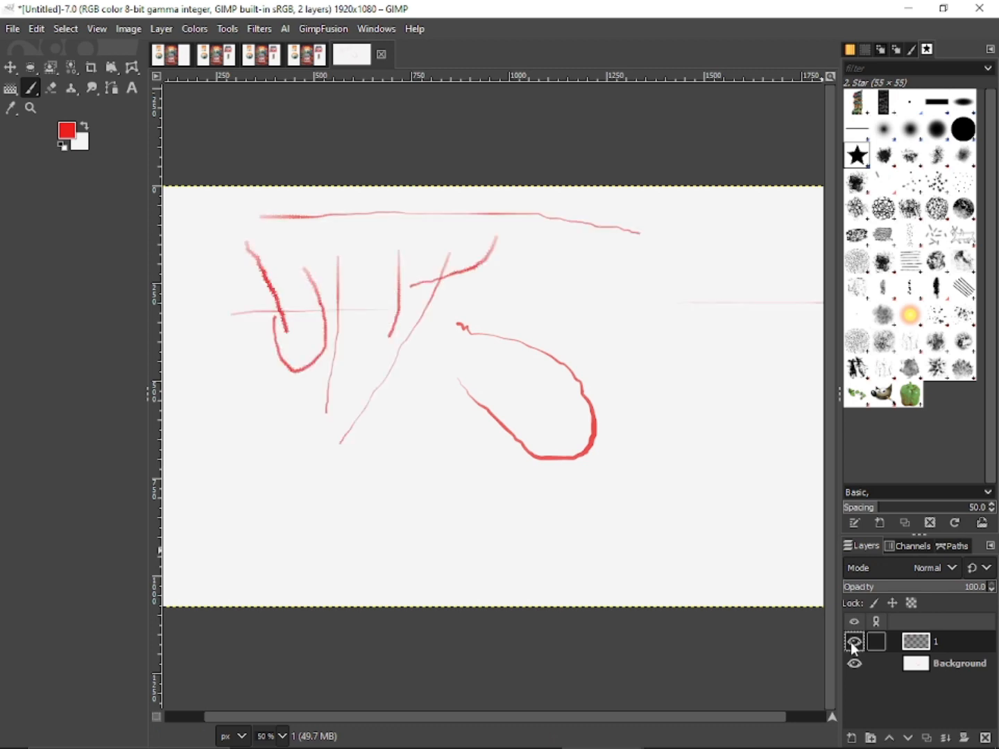
{"action": "left_click", "coordinate": [853, 642]}
{"action": "left_click", "coordinate": [854, 642]}
{"action": "left_click", "coordinate": [854, 665]}
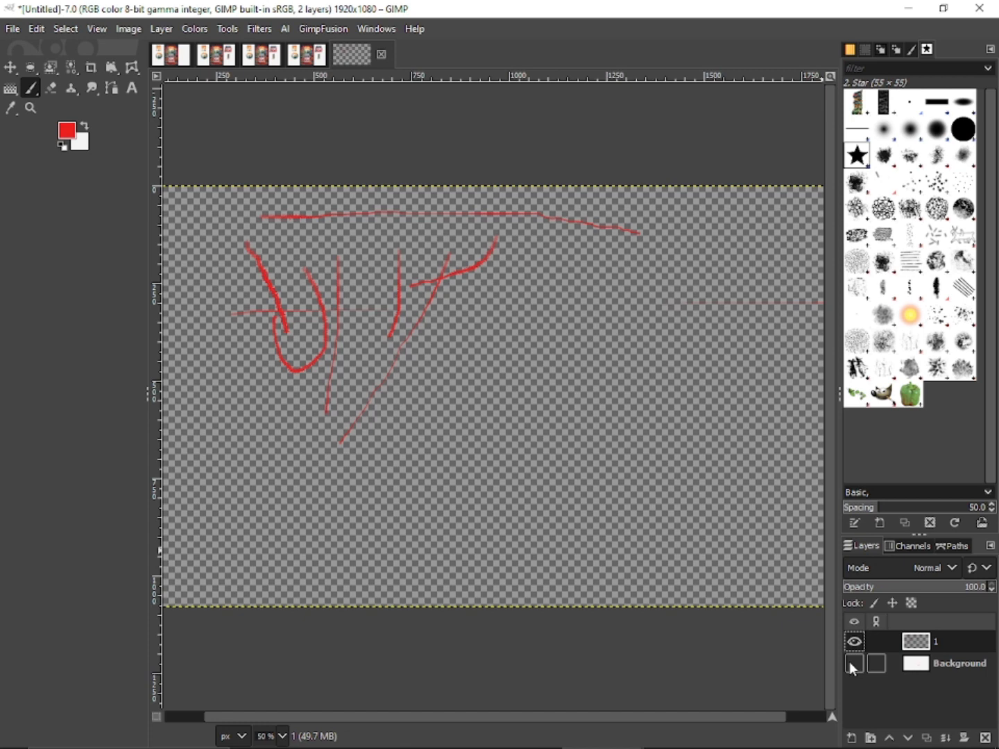
{"action": "left_click", "coordinate": [854, 664]}
{"action": "left_click", "coordinate": [854, 642]}
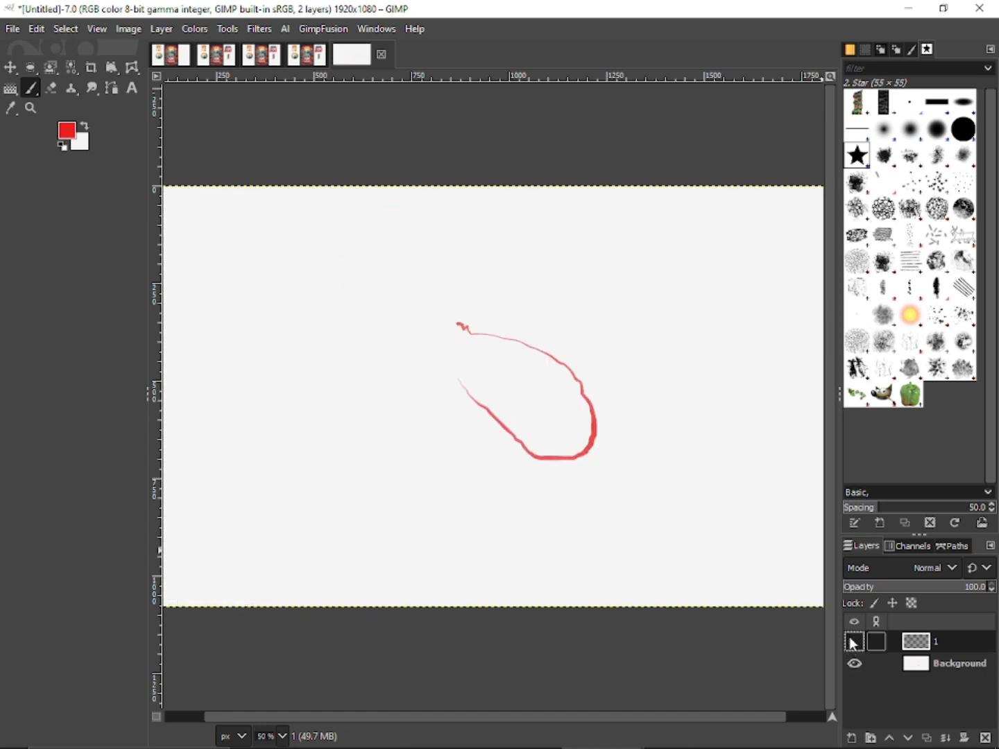
{"action": "left_click", "coordinate": [853, 642]}
{"action": "left_click", "coordinate": [854, 642]}
{"action": "left_click", "coordinate": [854, 642]}
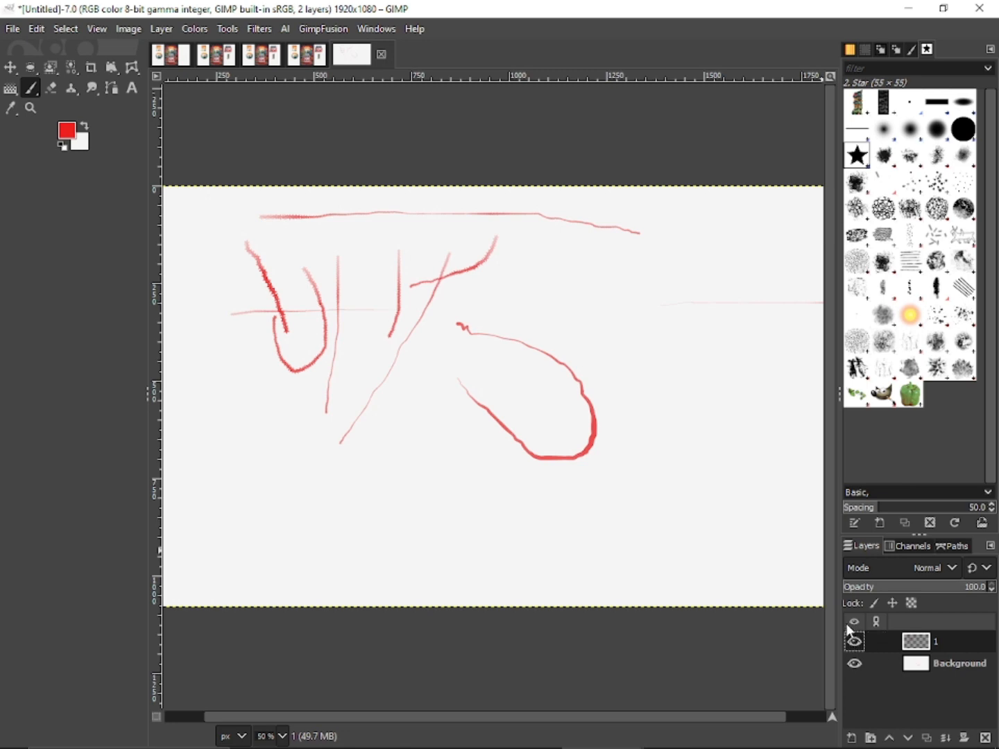
Undo all the star-brush strokes on layer 1
{"action": "key", "text": "ctrl+z"}
{"action": "key", "text": "ctrl+z"}
{"action": "key", "text": "ctrl+z"}
{"action": "key", "text": "ctrl+z"}
{"action": "key", "text": "ctrl+z"}
{"action": "key", "text": "ctrl+z"}
{"action": "key", "text": "ctrl+z"}
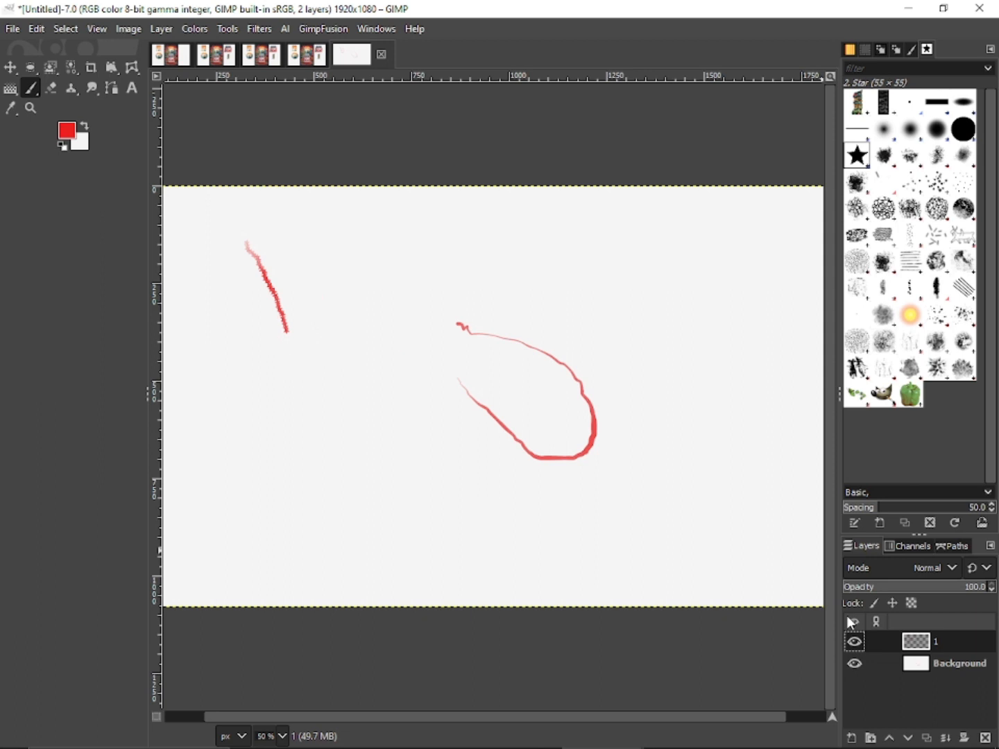
{"action": "key", "text": "ctrl+z"}
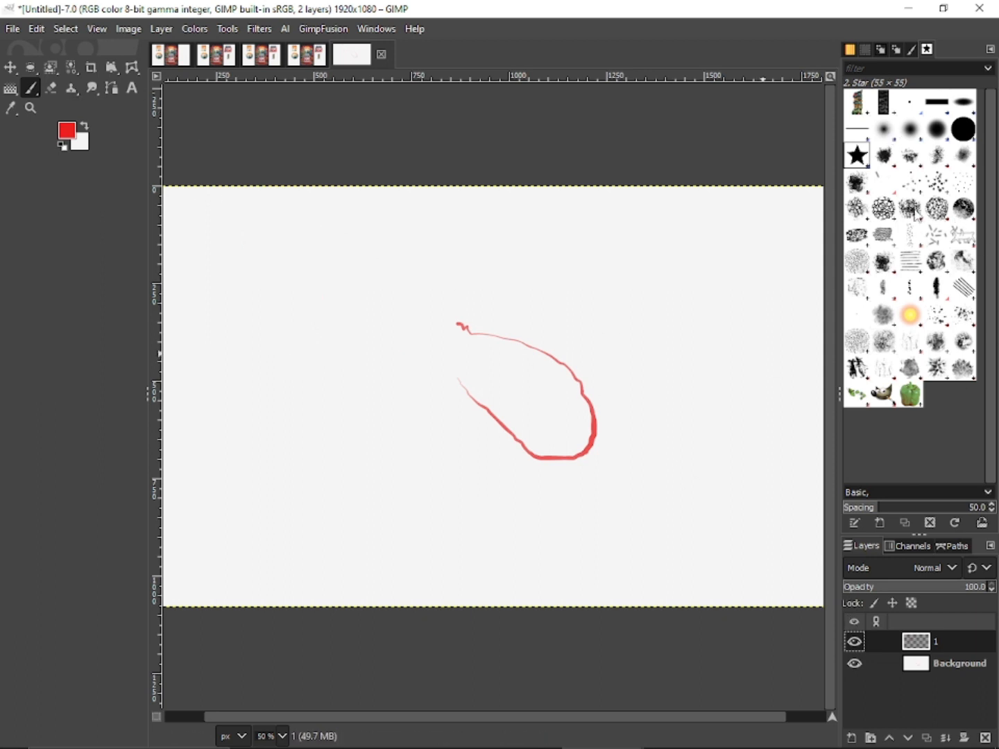
Paint two red textured strokes on layer 1 with the Cell 02 brush, left of the red loop
{"action": "left_click", "coordinate": [883, 209]}
{"action": "left_click_drag", "start_coordinate": [247, 254], "coordinate": [313, 377]}
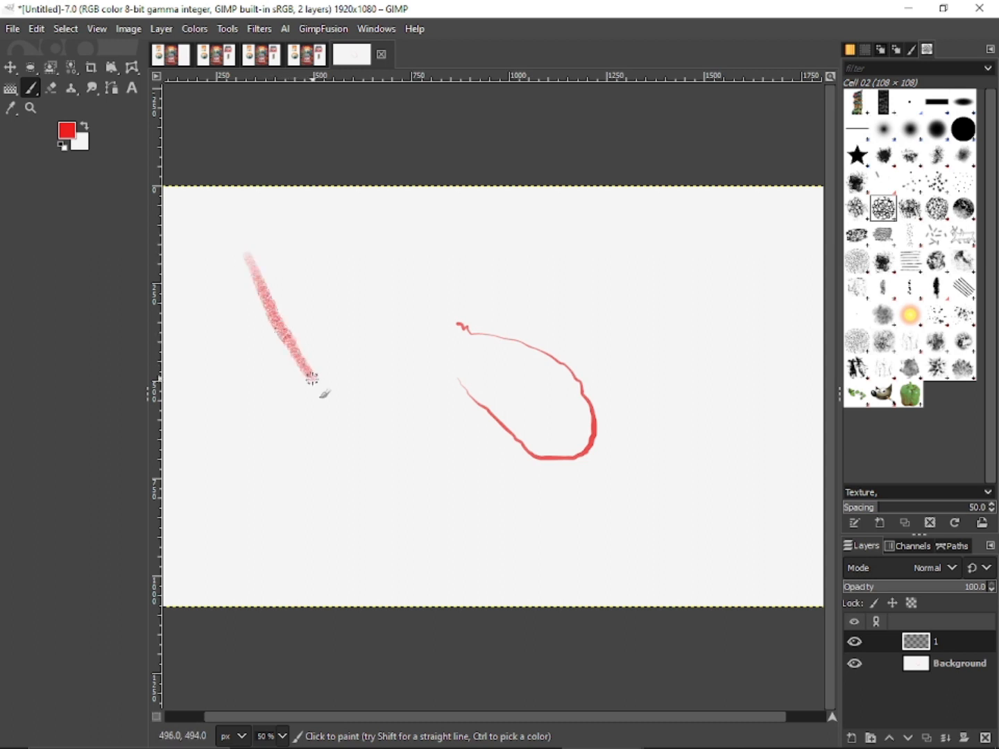
{"action": "left_click_drag", "start_coordinate": [380, 238], "coordinate": [375, 329]}
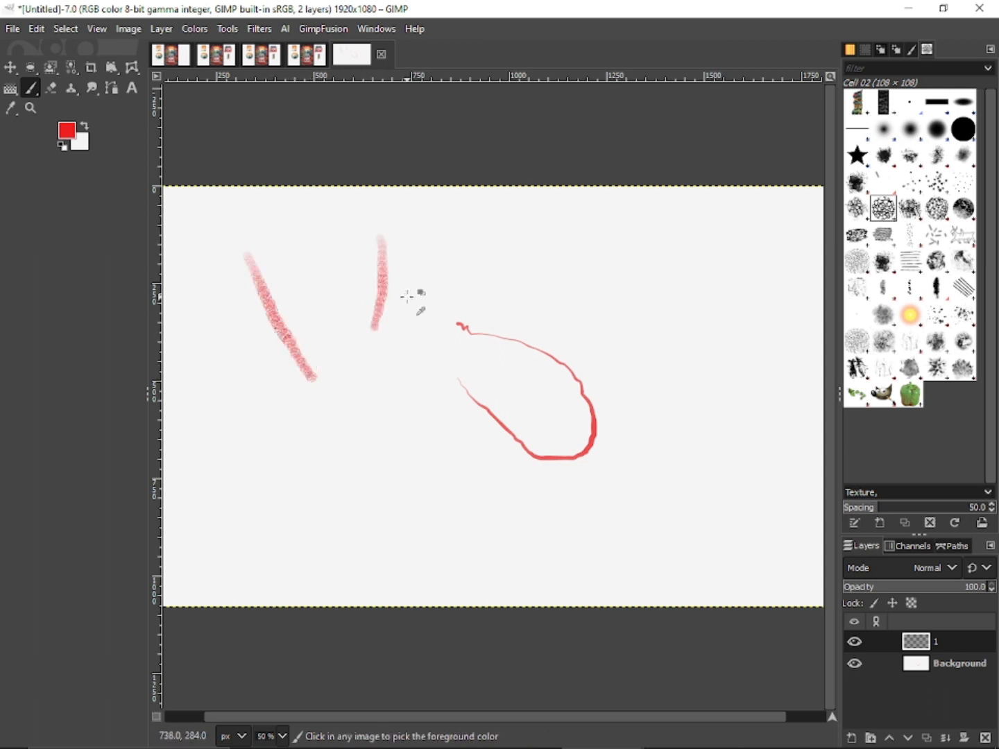
Cut layer 1 out of the image and choose the 2. Hardness 100 brush
{"action": "key", "text": "ctrl+x"}
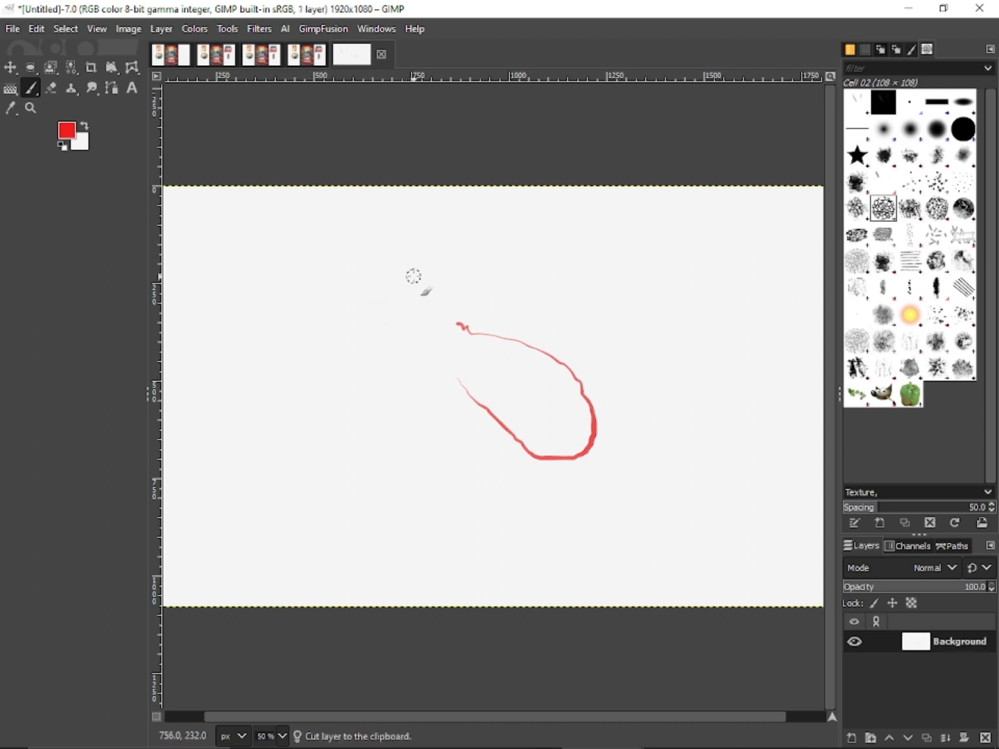
{"action": "left_click", "coordinate": [964, 130]}
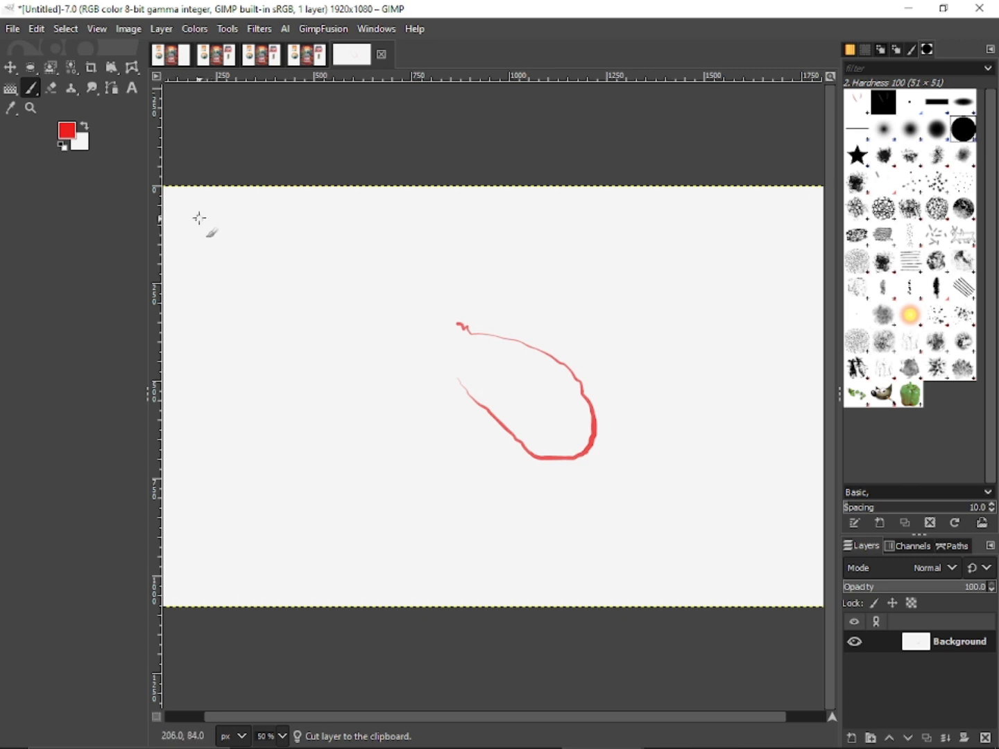
{"action": "mouse_move", "coordinate": [199, 217]}
{"action": "left_mouse_down"}
{"action": "mouse_move", "coordinate": [355, 206]}
{"action": "mouse_move", "coordinate": [530, 238]}
{"action": "left_mouse_up"}
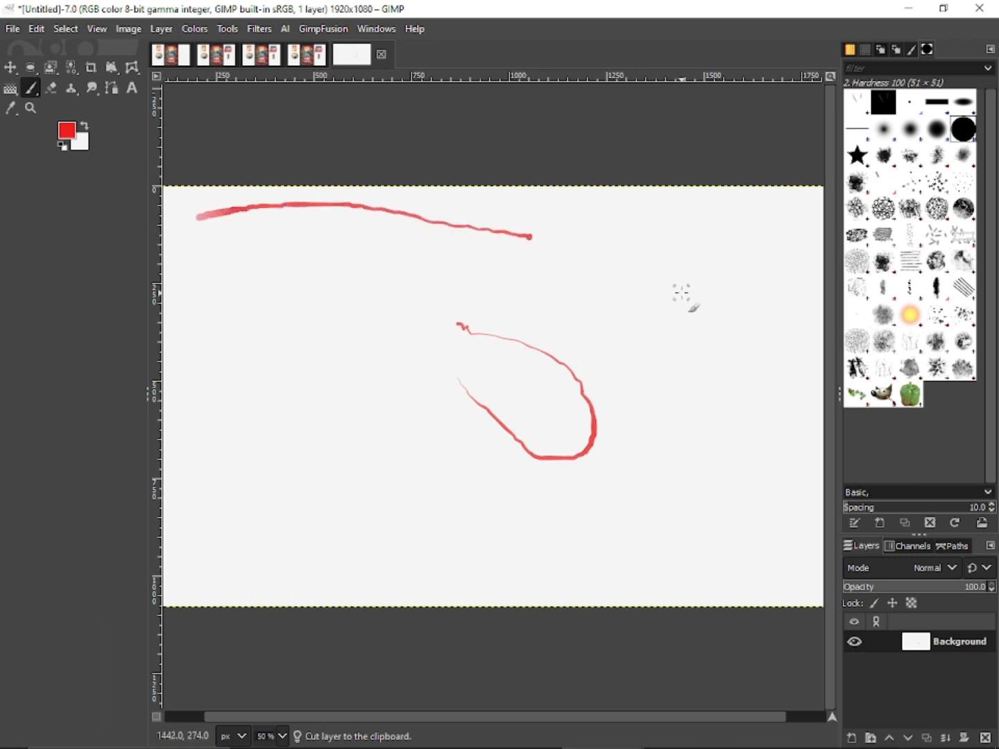
{"action": "key", "text": "ctrl+x"}
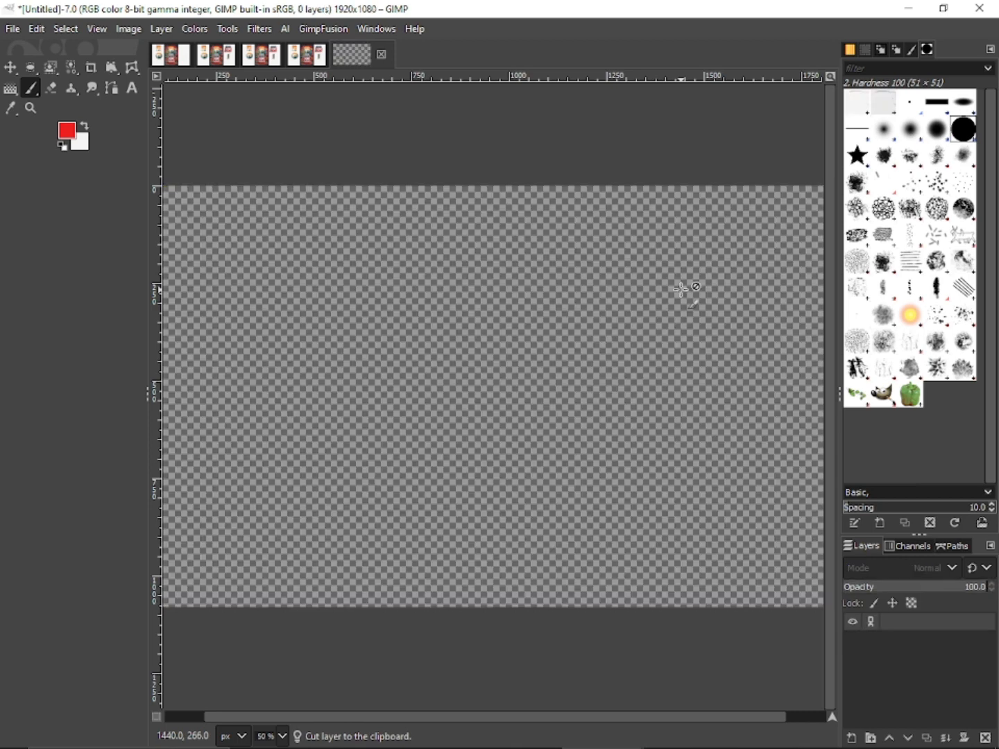
{"action": "key", "text": "ctrl+z"}
{"action": "key", "text": "ctrl+z"}
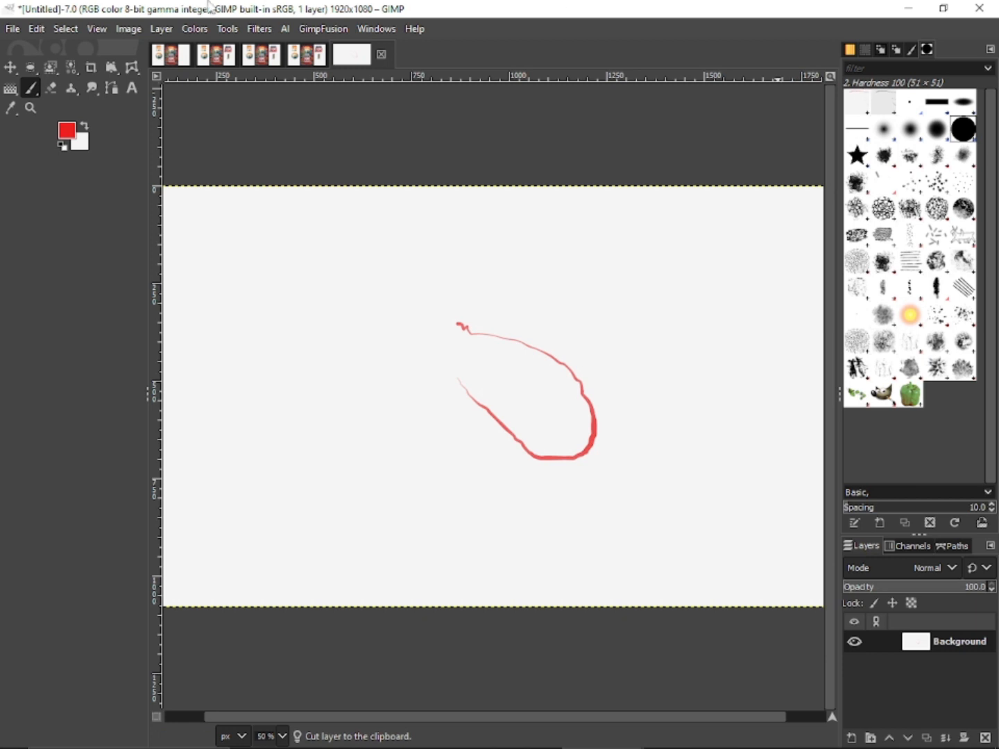
Open the Tool Options dialog as a docked dialog
{"action": "left_click", "coordinate": [376, 29]}
{"action": "mouse_move", "coordinate": [420, 79]}
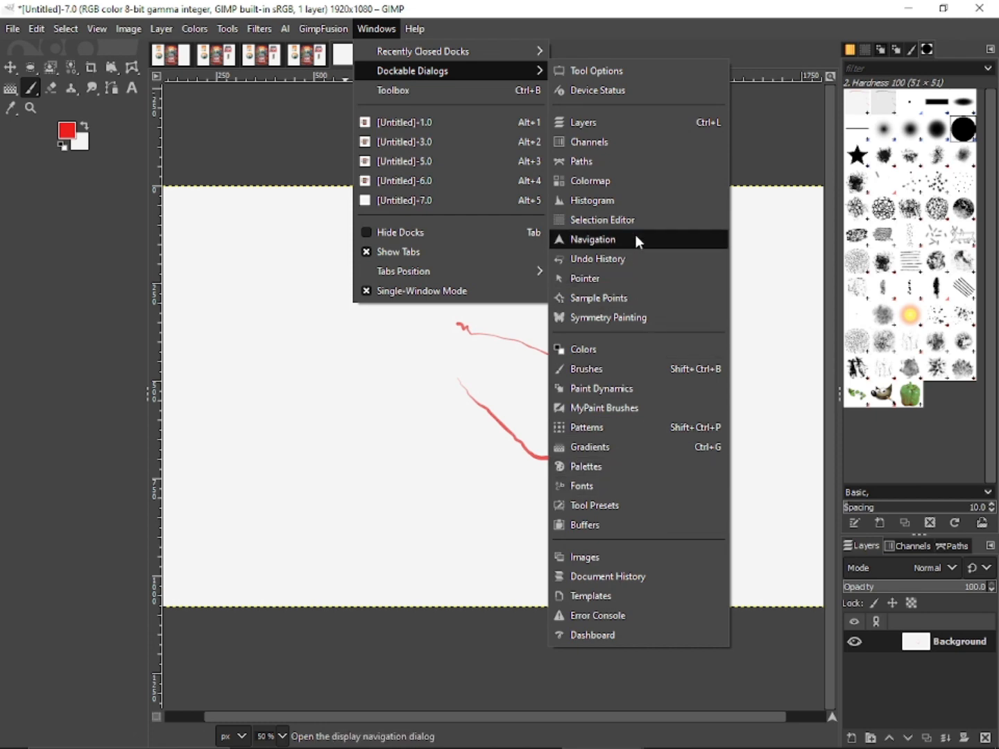
{"action": "left_click", "coordinate": [601, 72]}
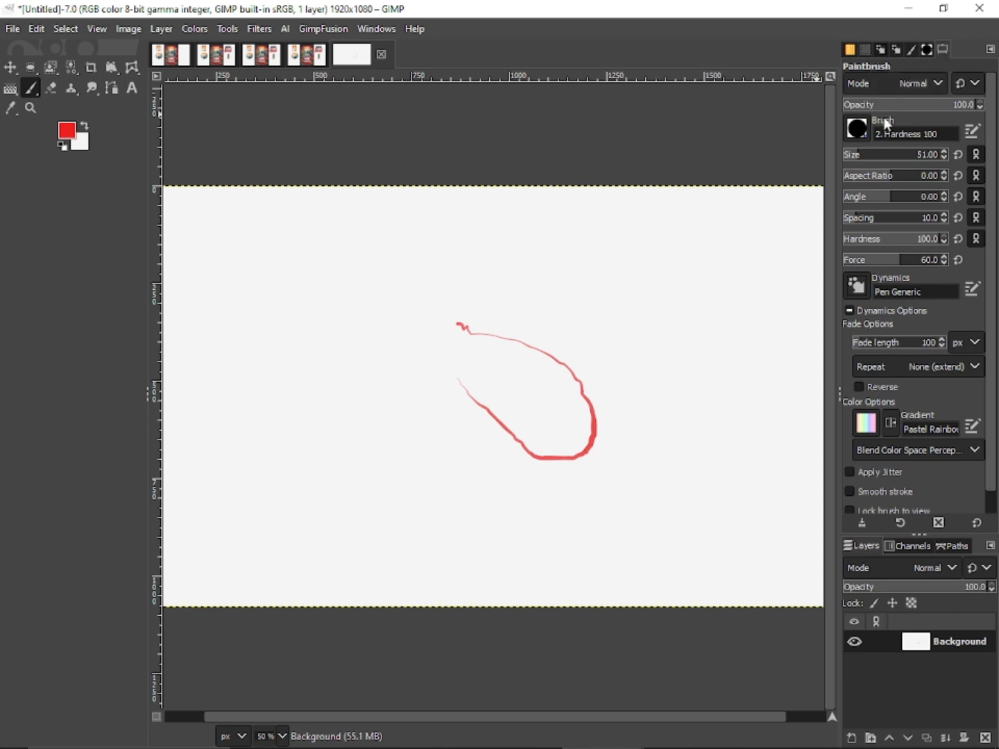
Look through the docked Brush Editor, Brushes and Tool Options dialogs
{"action": "left_click", "coordinate": [912, 50]}
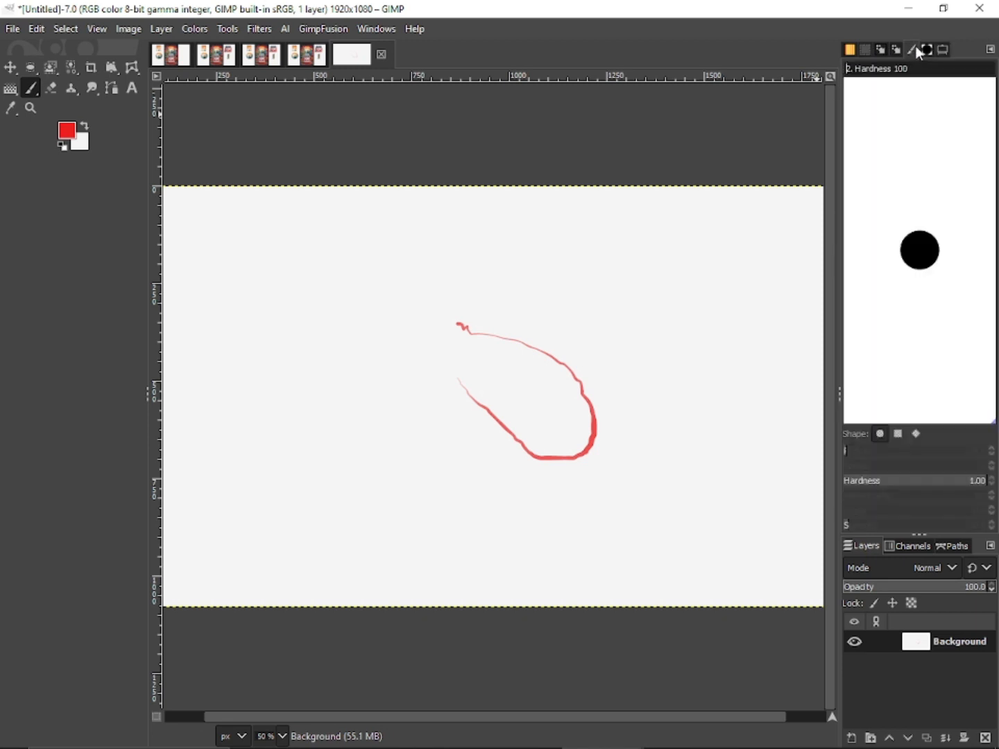
{"action": "left_click", "coordinate": [925, 52]}
{"action": "left_click", "coordinate": [945, 50]}
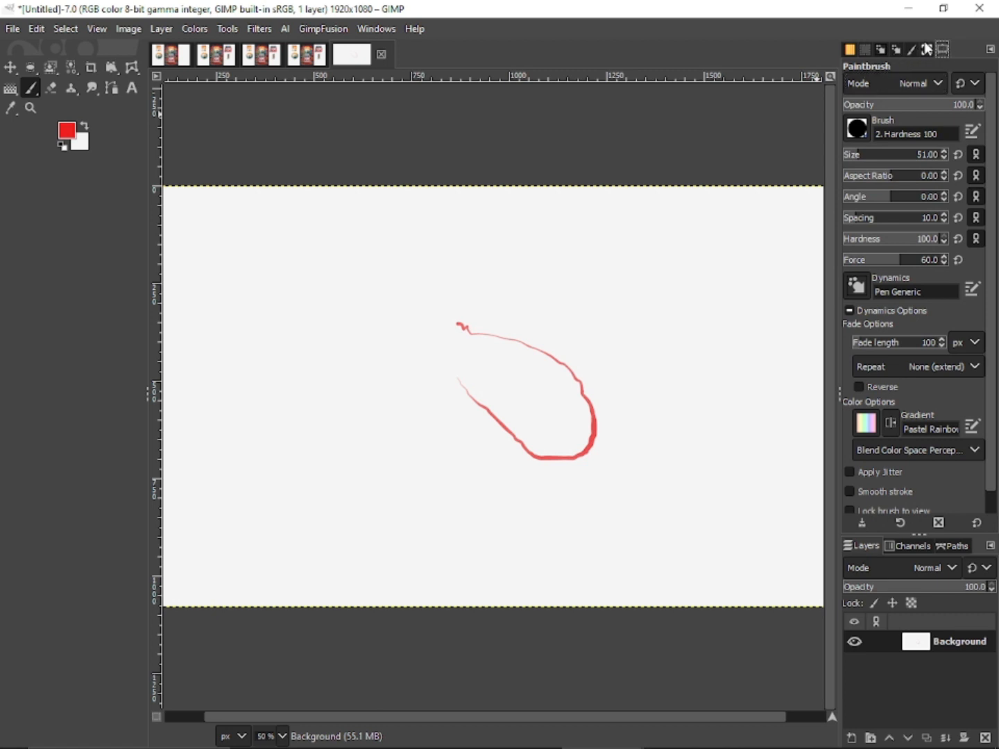
{"action": "left_click", "coordinate": [927, 50]}
{"action": "left_click", "coordinate": [941, 50]}
{"action": "left_click", "coordinate": [934, 50]}
{"action": "left_click", "coordinate": [939, 48]}
{"action": "left_click", "coordinate": [927, 46]}
Set the paintbrush size to 443 in the tool options
{"action": "left_click", "coordinate": [945, 48]}
{"action": "left_click_drag", "start_coordinate": [852, 155], "coordinate": [873, 155]}
{"action": "mouse_move", "coordinate": [933, 242]}
{"action": "left_mouse_down"}
{"action": "mouse_move", "coordinate": [849, 235]}
{"action": "mouse_move", "coordinate": [953, 233]}
{"action": "left_mouse_up"}
{"action": "left_click_drag", "start_coordinate": [865, 154], "coordinate": [908, 153]}
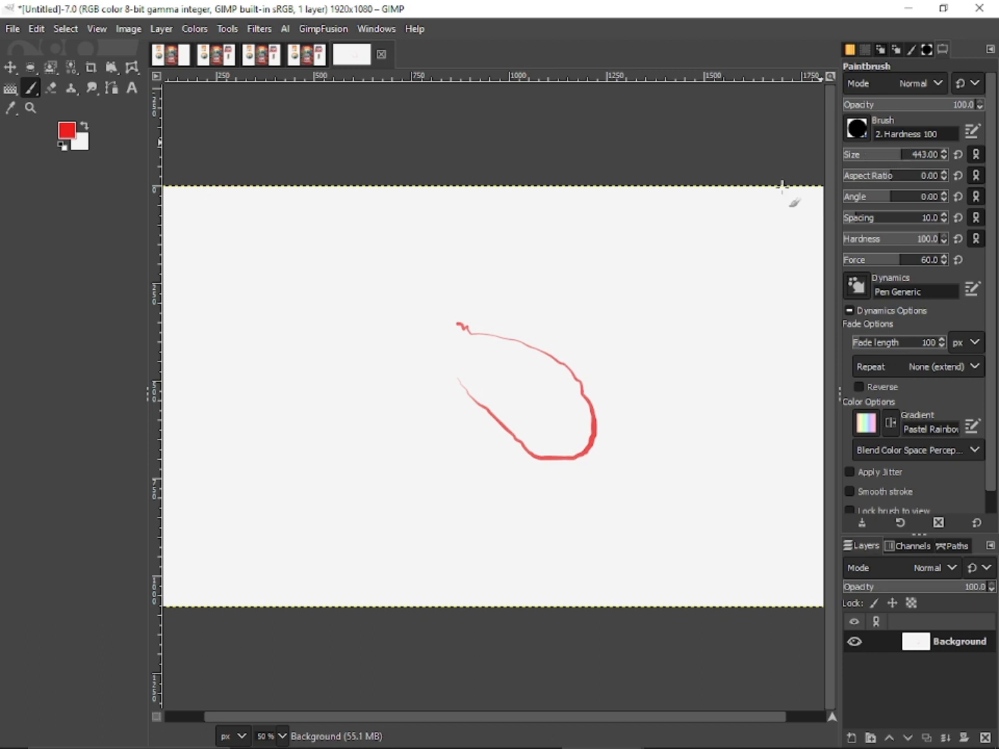
Paint two thick horizontal red strokes, one below the other, in the upper part of the canvas
{"action": "left_click", "coordinate": [927, 50]}
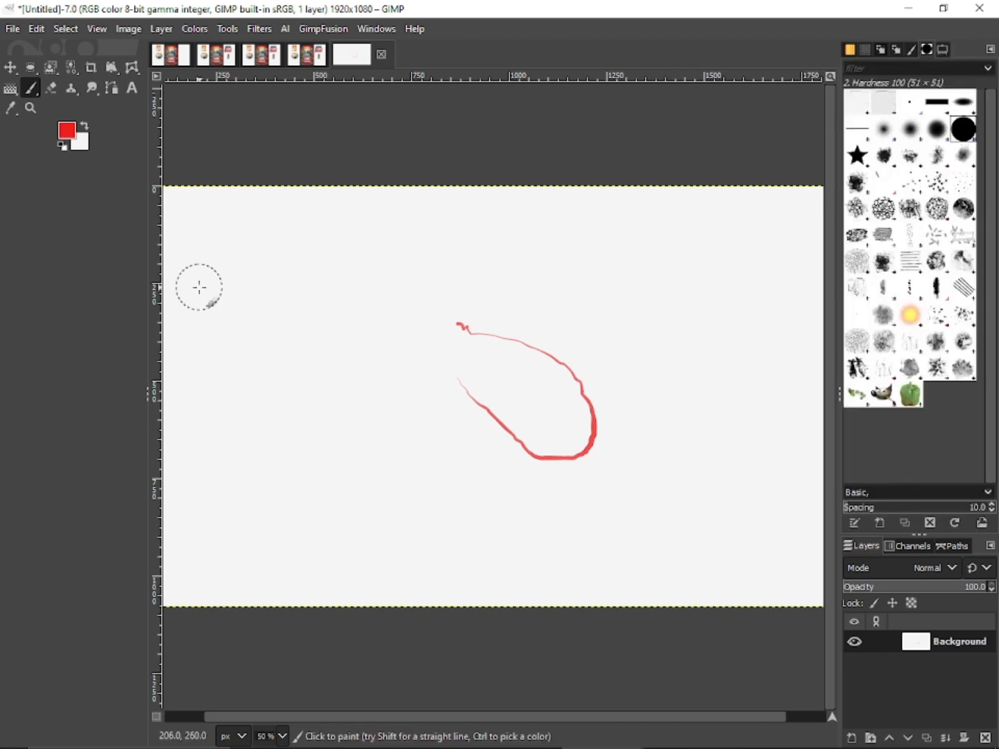
{"action": "mouse_move", "coordinate": [218, 247]}
{"action": "left_mouse_down"}
{"action": "mouse_move", "coordinate": [512, 260]}
{"action": "mouse_move", "coordinate": [625, 252]}
{"action": "left_mouse_up"}
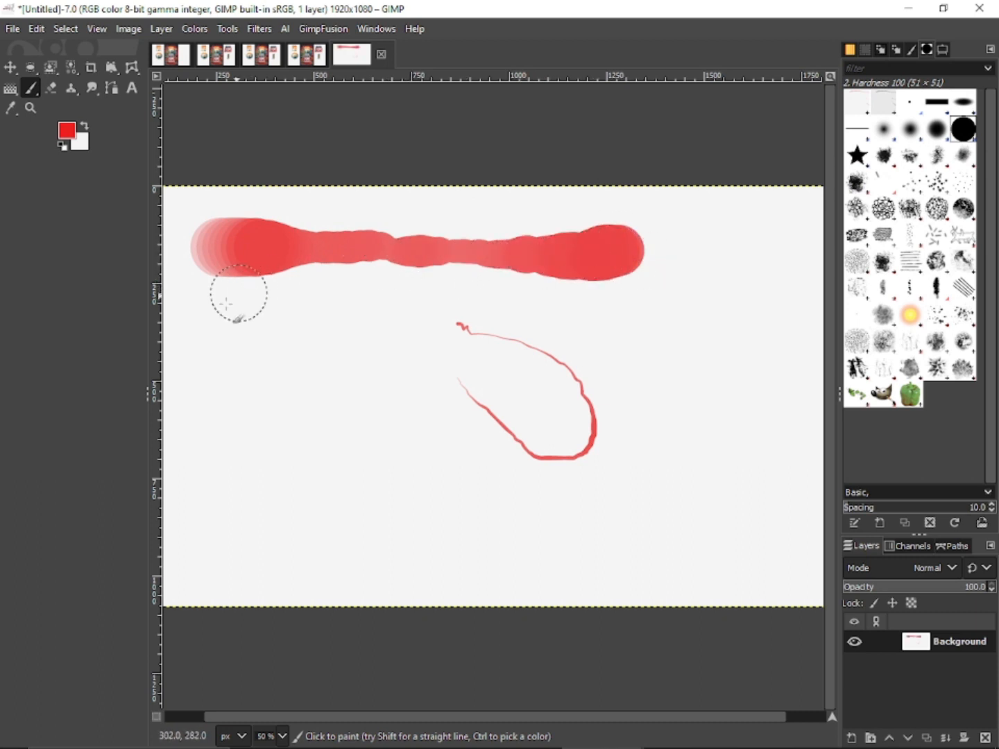
{"action": "mouse_move", "coordinate": [222, 301]}
{"action": "left_mouse_down"}
{"action": "mouse_move", "coordinate": [476, 304]}
{"action": "mouse_move", "coordinate": [455, 306]}
{"action": "left_mouse_up"}
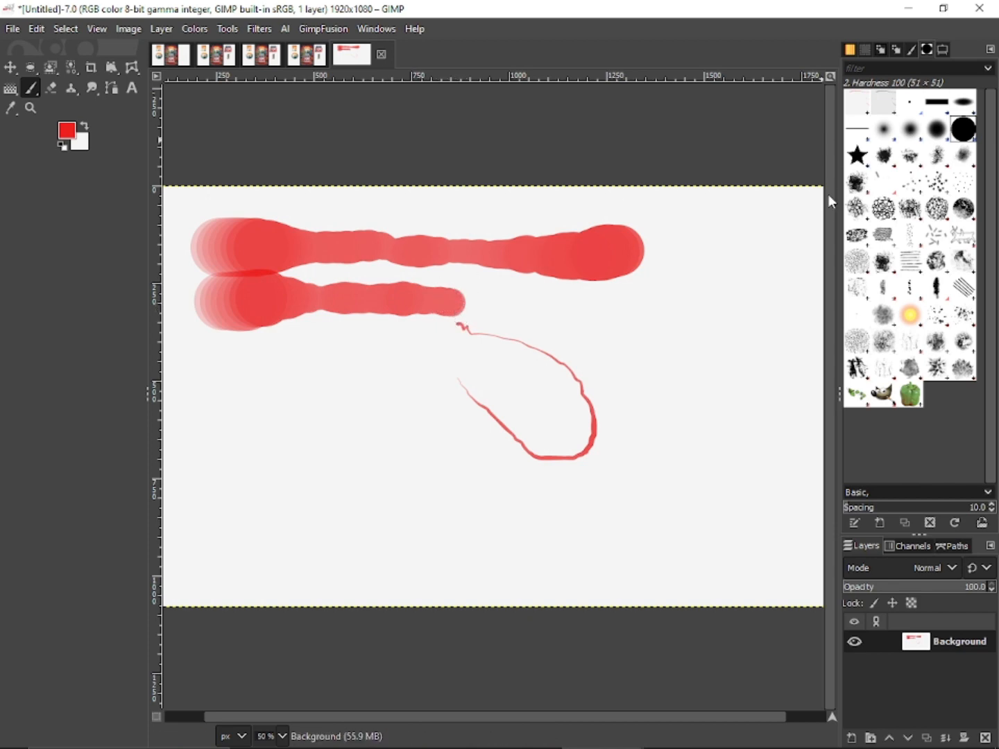
Paint a horizontal red stroke with the Acrylic 05 #2 brush and a wavy one below it with the Cell 02 brush
{"action": "left_click", "coordinate": [856, 182]}
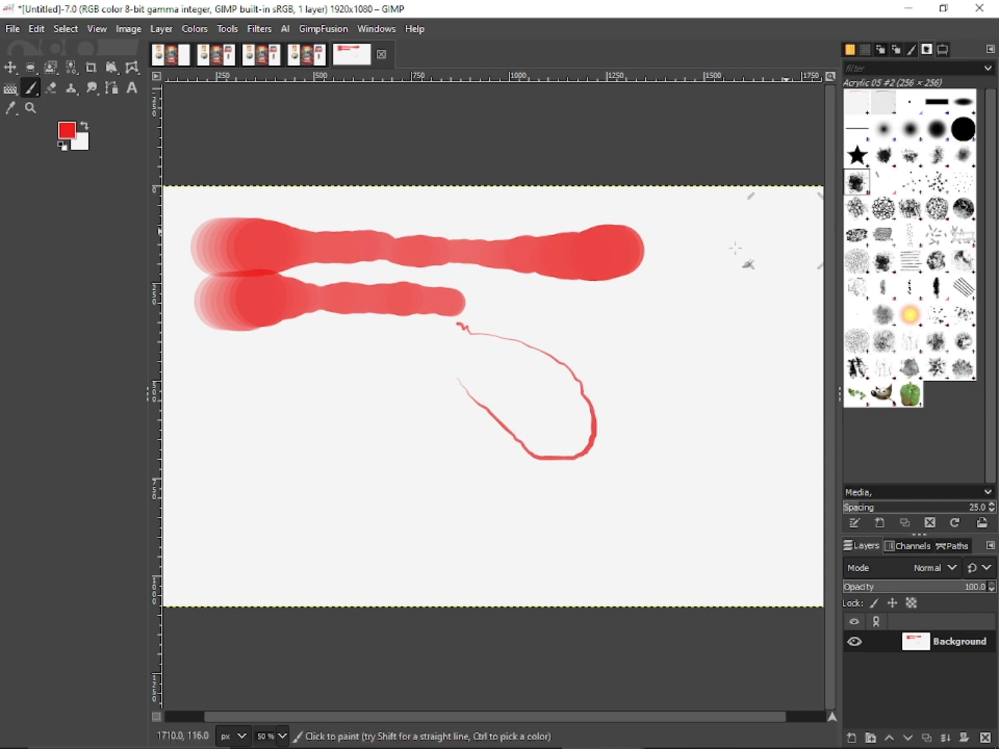
{"action": "left_click_drag", "start_coordinate": [221, 394], "coordinate": [439, 389]}
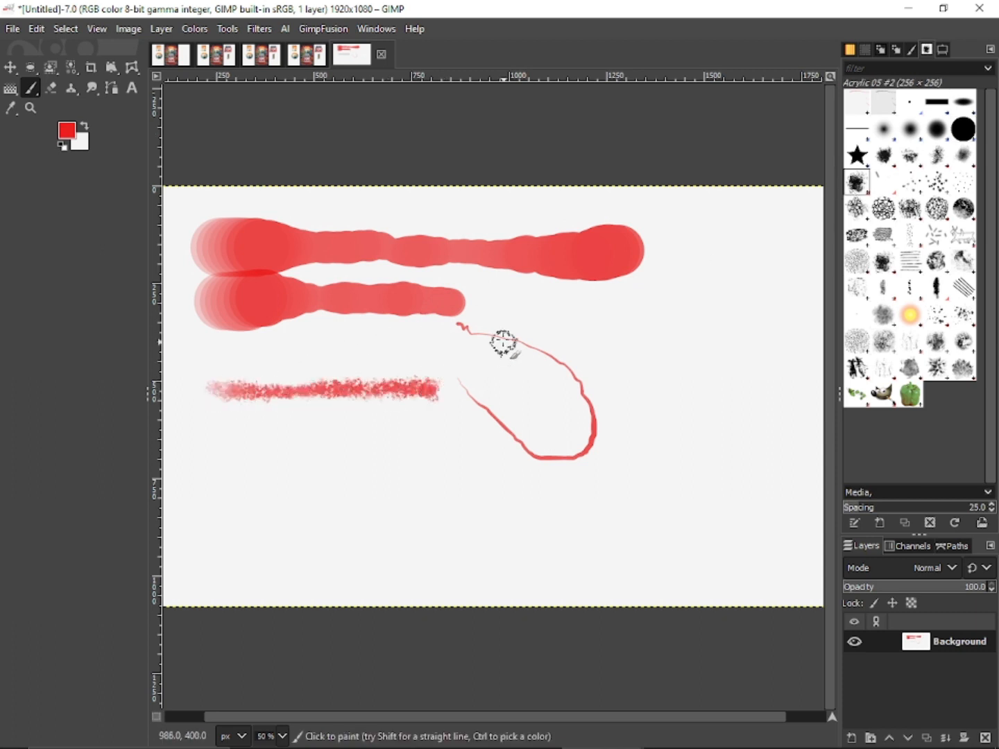
{"action": "left_click", "coordinate": [883, 208]}
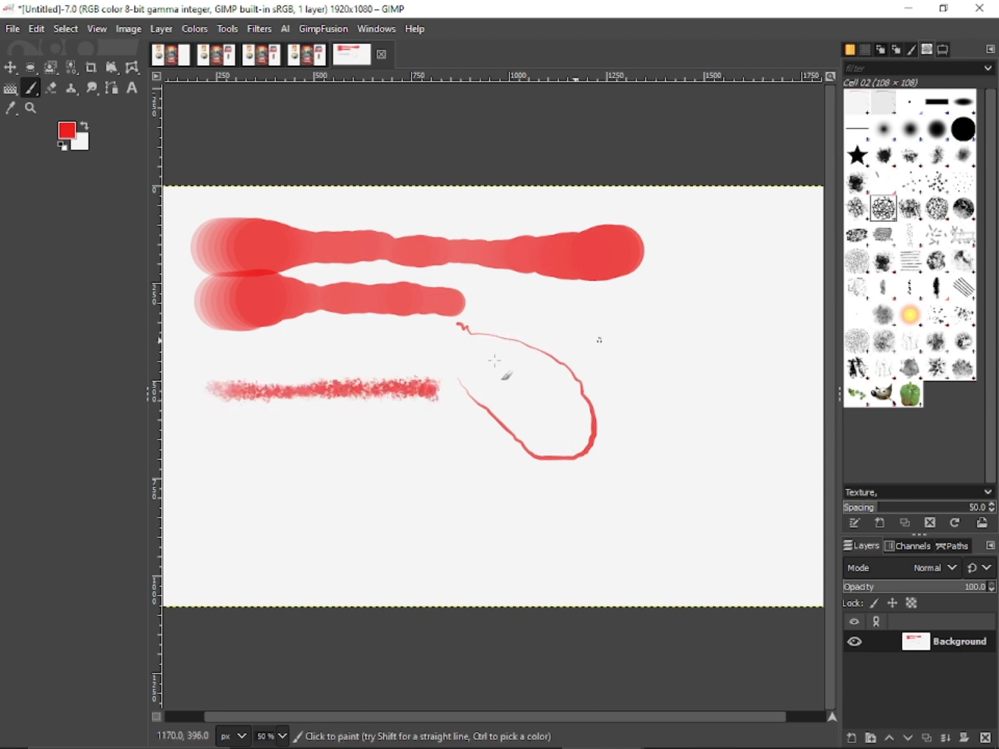
{"action": "mouse_move", "coordinate": [185, 461]}
{"action": "left_mouse_down"}
{"action": "mouse_move", "coordinate": [343, 452]}
{"action": "mouse_move", "coordinate": [463, 479]}
{"action": "left_mouse_up"}
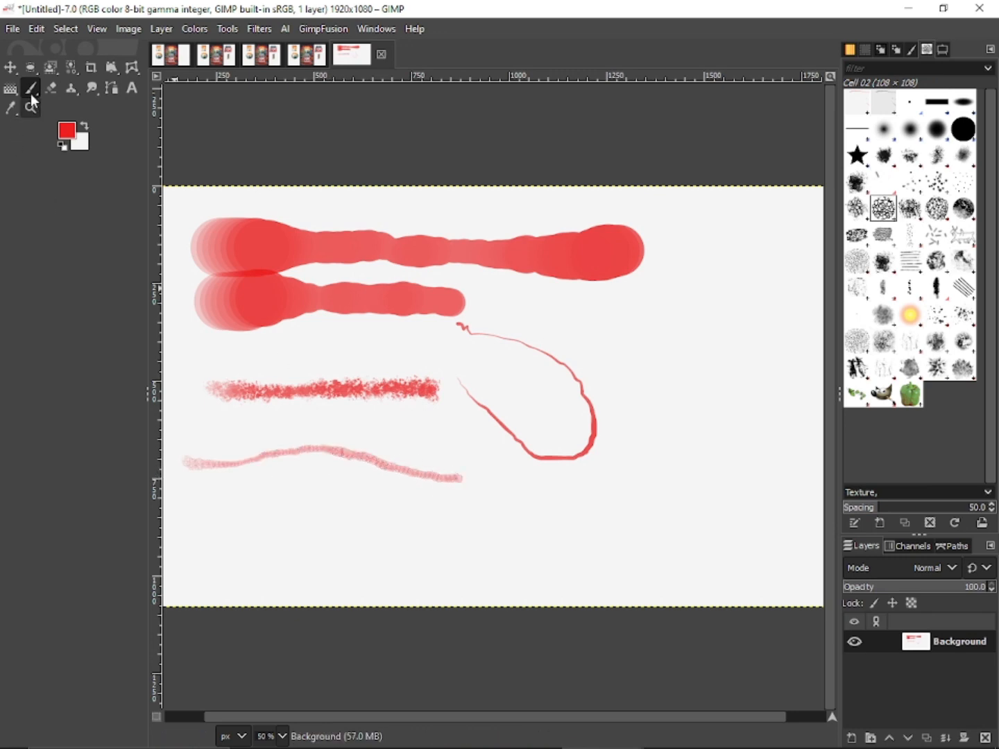
Change the foreground color to green 93cf3a and paint a horizontal stroke below the red strokes
{"action": "left_click", "coordinate": [66, 131]}
{"action": "left_click_drag", "start_coordinate": [146, 181], "coordinate": [153, 176]}
{"action": "left_click_drag", "start_coordinate": [120, 64], "coordinate": [104, 84]}
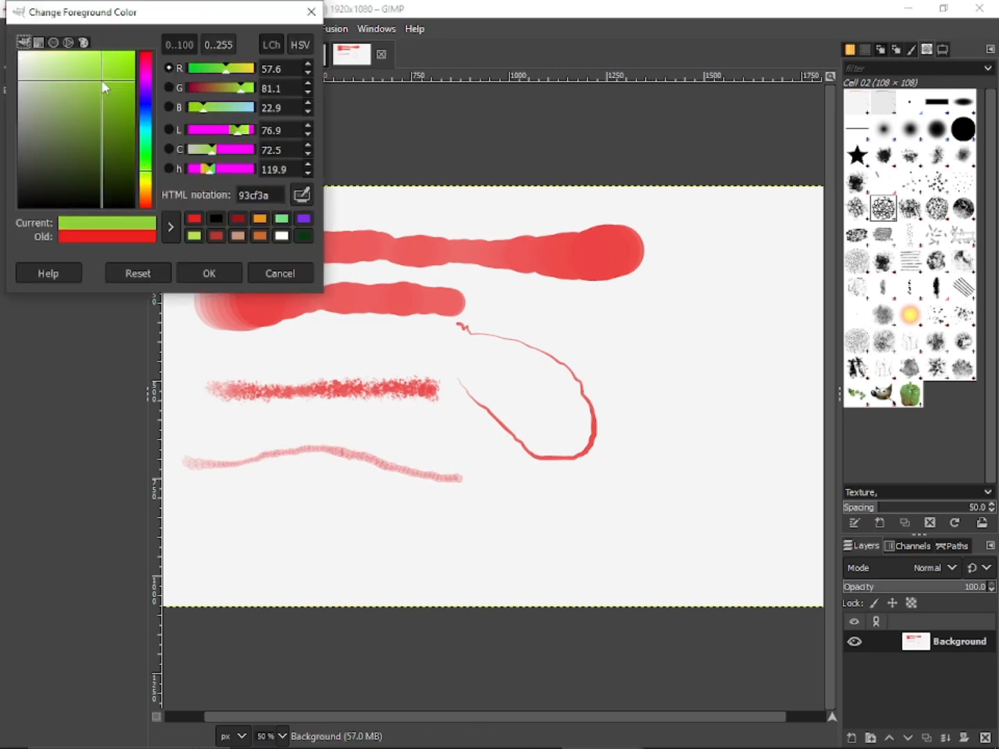
{"action": "left_click", "coordinate": [210, 272]}
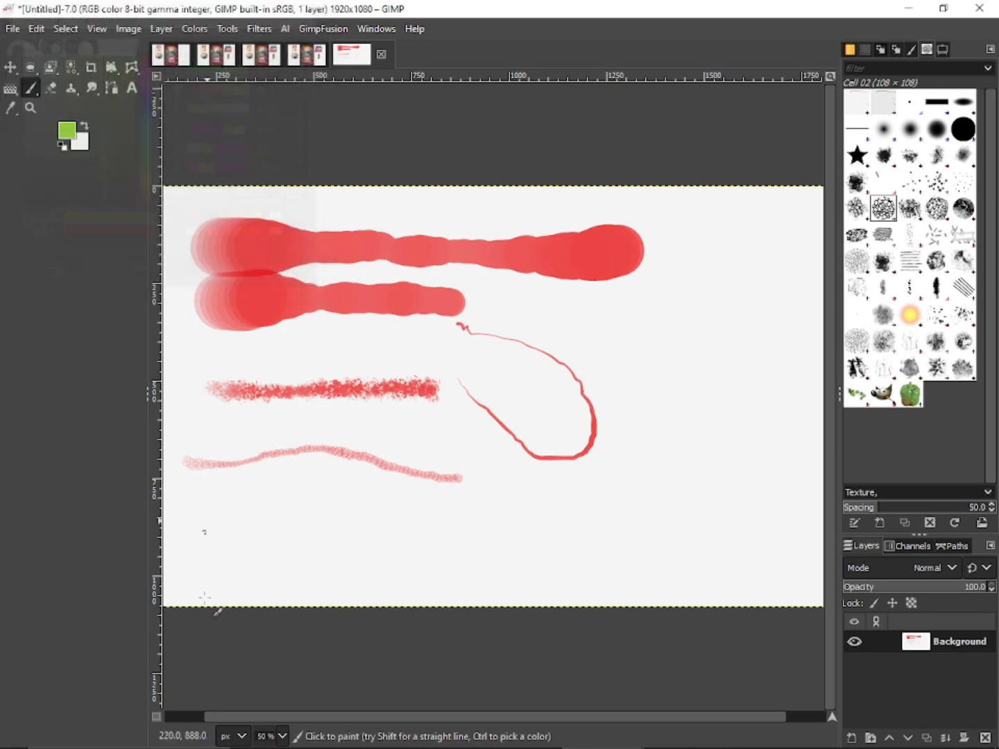
{"action": "left_click_drag", "start_coordinate": [198, 520], "coordinate": [466, 529]}
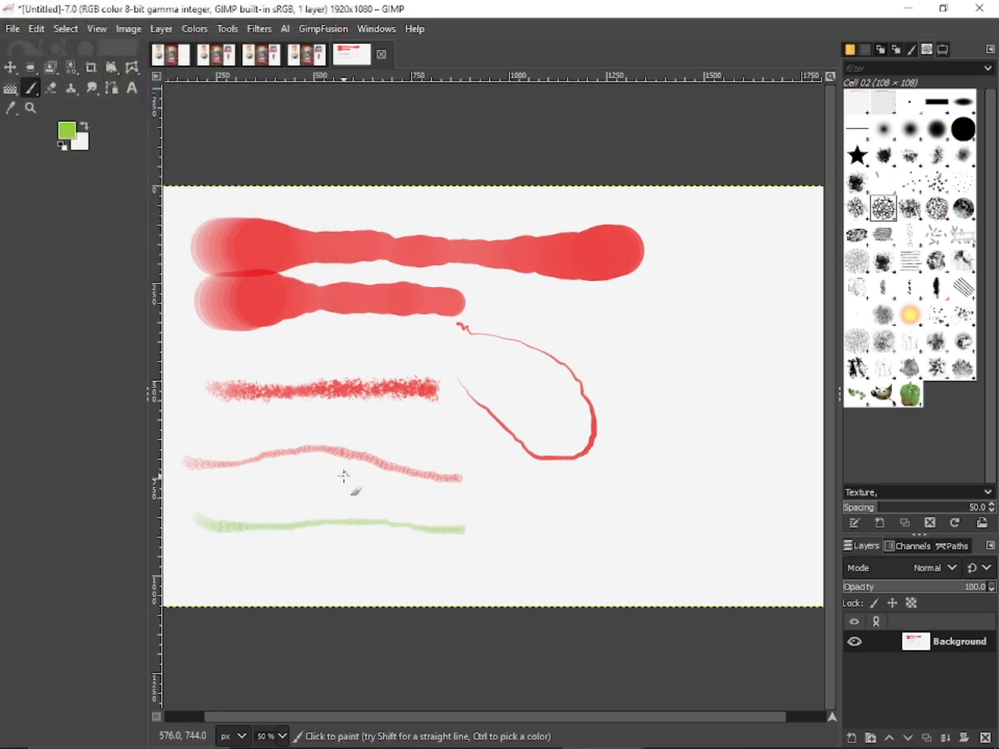
Choose the Chalk 03 brush and set its size to 722
{"action": "left_click", "coordinate": [962, 208]}
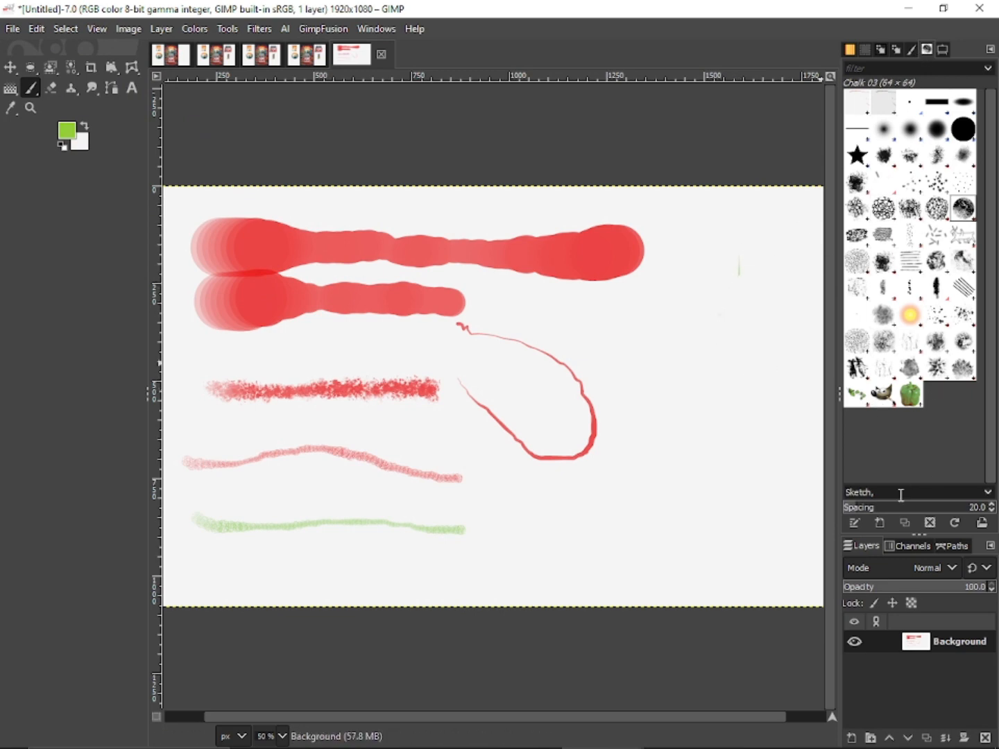
{"action": "left_click", "coordinate": [945, 49]}
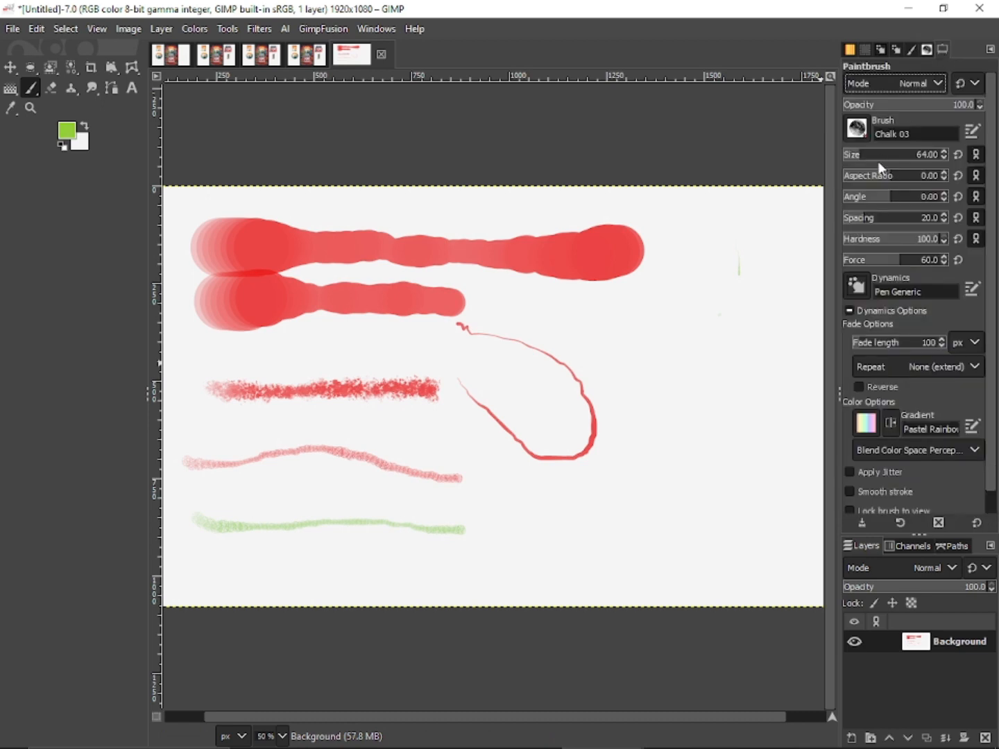
{"action": "left_click_drag", "start_coordinate": [878, 161], "coordinate": [926, 161]}
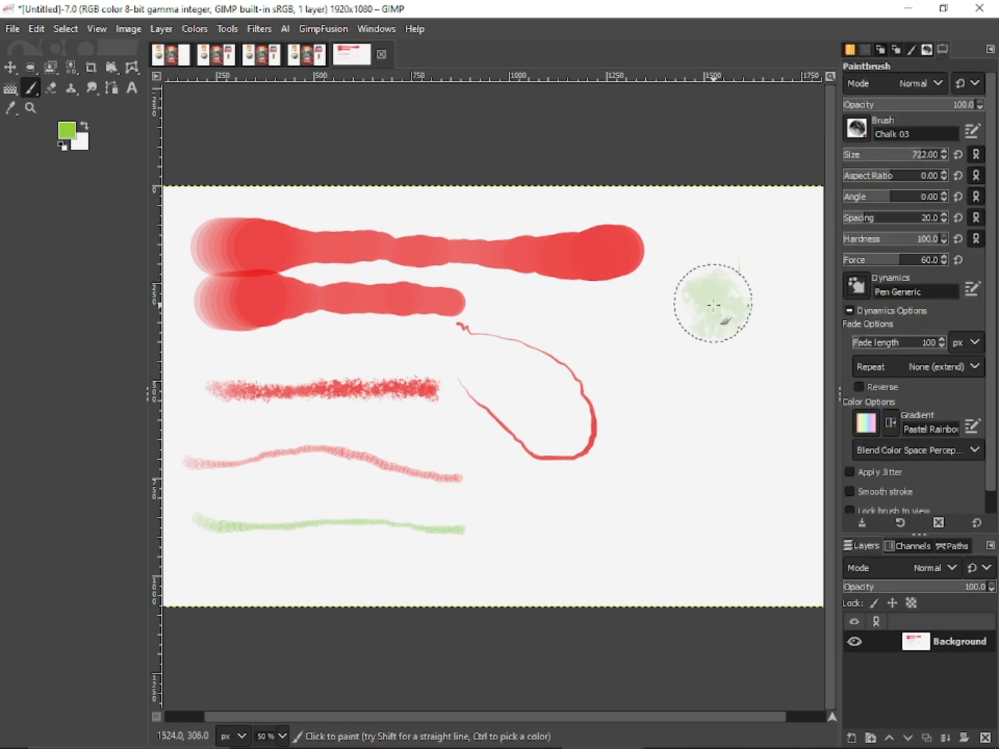
Paint green chalk patches on the right half of the canvas and broad green strokes over the red ones
{"action": "left_click_drag", "start_coordinate": [708, 416], "coordinate": [709, 466]}
{"action": "left_click", "coordinate": [608, 324]}
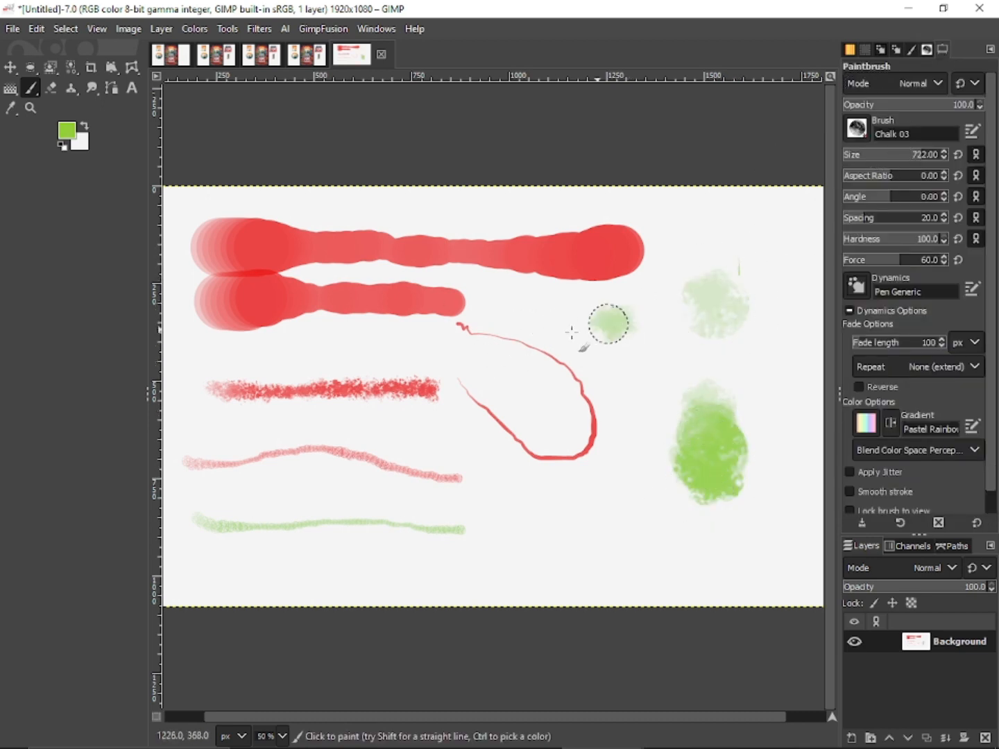
{"action": "mouse_move", "coordinate": [609, 323]}
{"action": "left_mouse_down"}
{"action": "mouse_move", "coordinate": [448, 333]}
{"action": "mouse_move", "coordinate": [323, 317]}
{"action": "mouse_move", "coordinate": [223, 334]}
{"action": "mouse_move", "coordinate": [216, 351]}
{"action": "mouse_move", "coordinate": [475, 383]}
{"action": "left_mouse_up"}
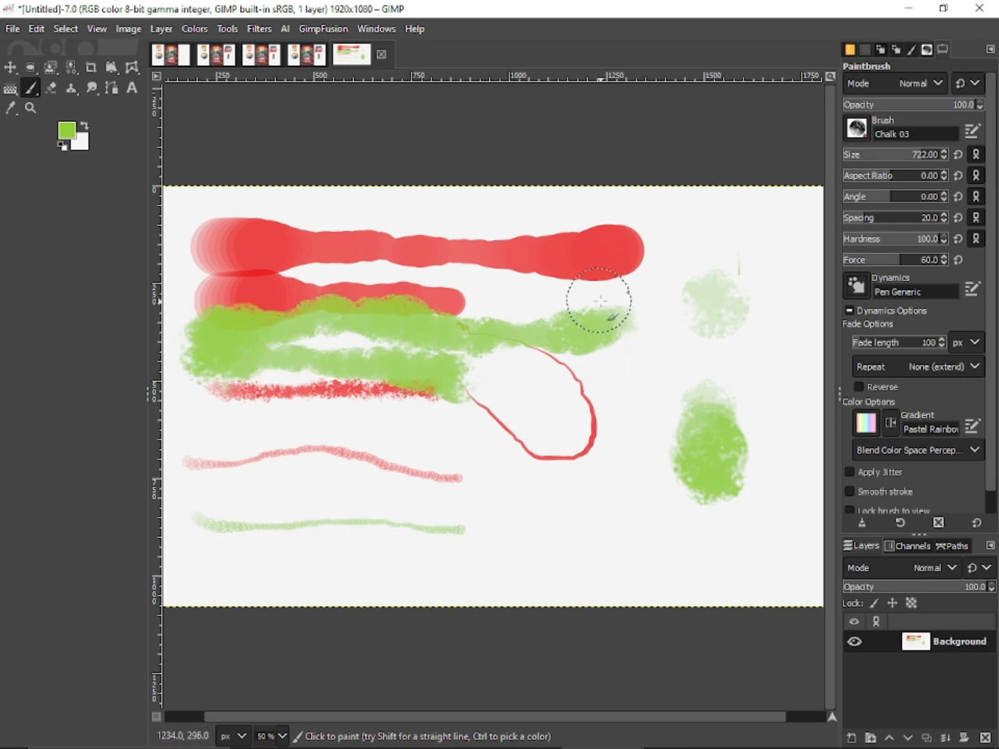
Choose the z Pepper brush and paint looping trails of peppers across the canvas
{"action": "left_click", "coordinate": [930, 47]}
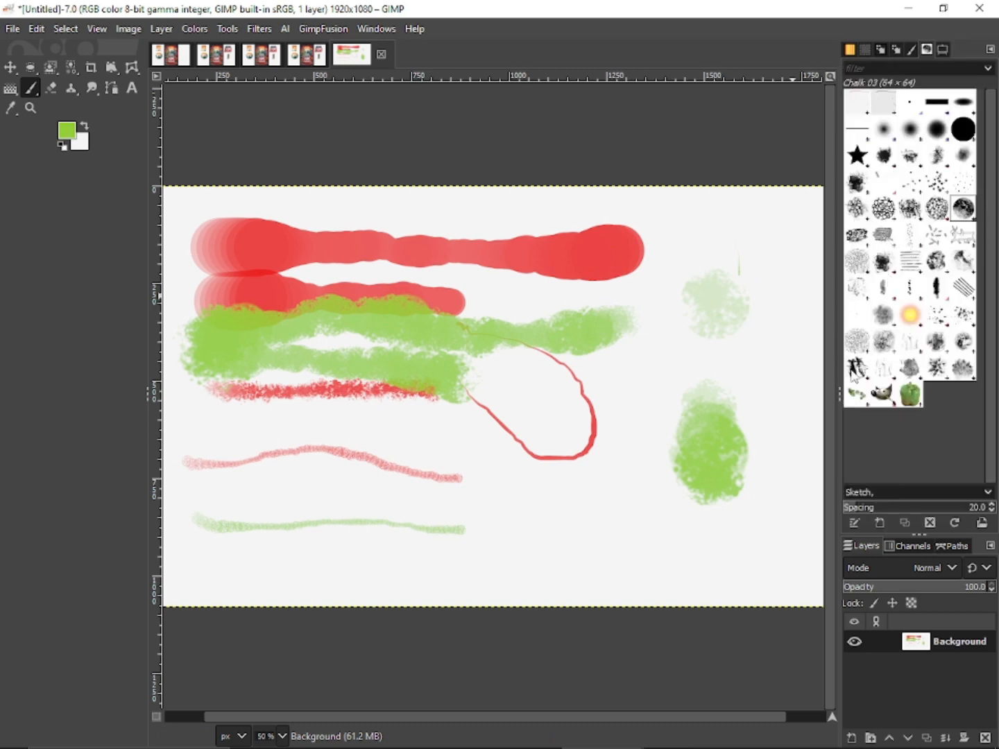
{"action": "left_click", "coordinate": [858, 367]}
{"action": "left_click", "coordinate": [908, 395]}
{"action": "mouse_move", "coordinate": [595, 490]}
{"action": "left_mouse_down"}
{"action": "mouse_move", "coordinate": [606, 564]}
{"action": "mouse_move", "coordinate": [517, 558]}
{"action": "mouse_move", "coordinate": [478, 437]}
{"action": "mouse_move", "coordinate": [521, 235]}
{"action": "mouse_move", "coordinate": [510, 375]}
{"action": "left_mouse_up"}
{"action": "mouse_move", "coordinate": [622, 199]}
{"action": "left_mouse_down"}
{"action": "mouse_move", "coordinate": [613, 376]}
{"action": "mouse_move", "coordinate": [489, 390]}
{"action": "mouse_move", "coordinate": [634, 331]}
{"action": "mouse_move", "coordinate": [735, 318]}
{"action": "mouse_move", "coordinate": [676, 217]}
{"action": "left_mouse_up"}
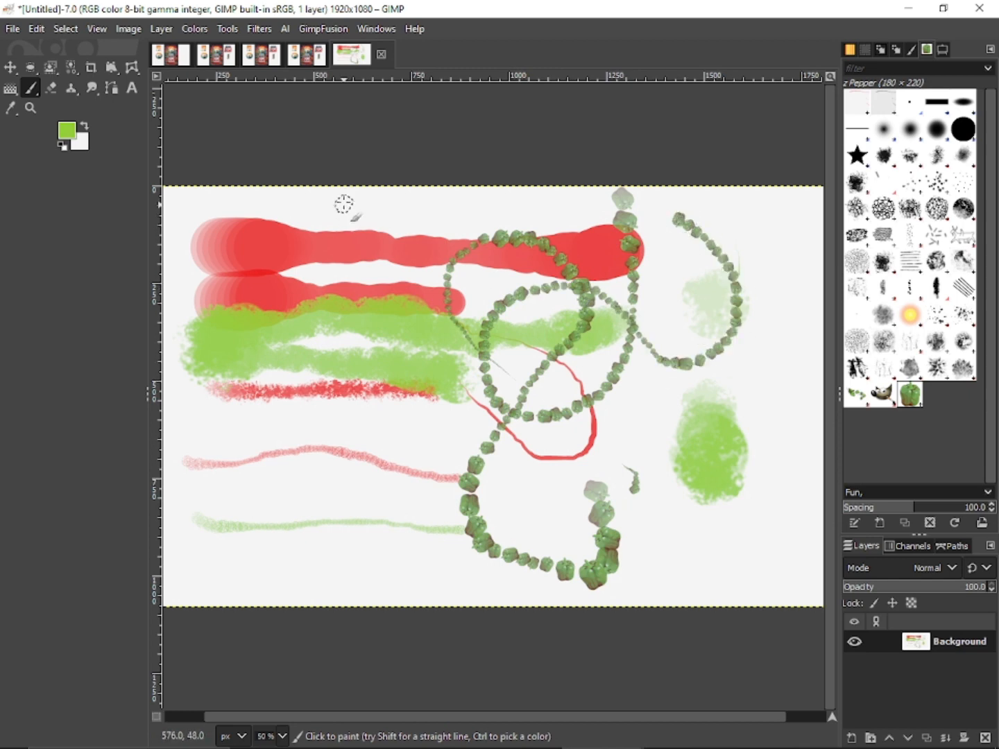
{"action": "mouse_move", "coordinate": [341, 201]}
{"action": "left_mouse_down"}
{"action": "mouse_move", "coordinate": [640, 193]}
{"action": "mouse_move", "coordinate": [797, 241]}
{"action": "mouse_move", "coordinate": [634, 279]}
{"action": "mouse_move", "coordinate": [571, 205]}
{"action": "mouse_move", "coordinate": [524, 303]}
{"action": "mouse_move", "coordinate": [156, 245]}
{"action": "mouse_move", "coordinate": [209, 385]}
{"action": "left_mouse_up"}
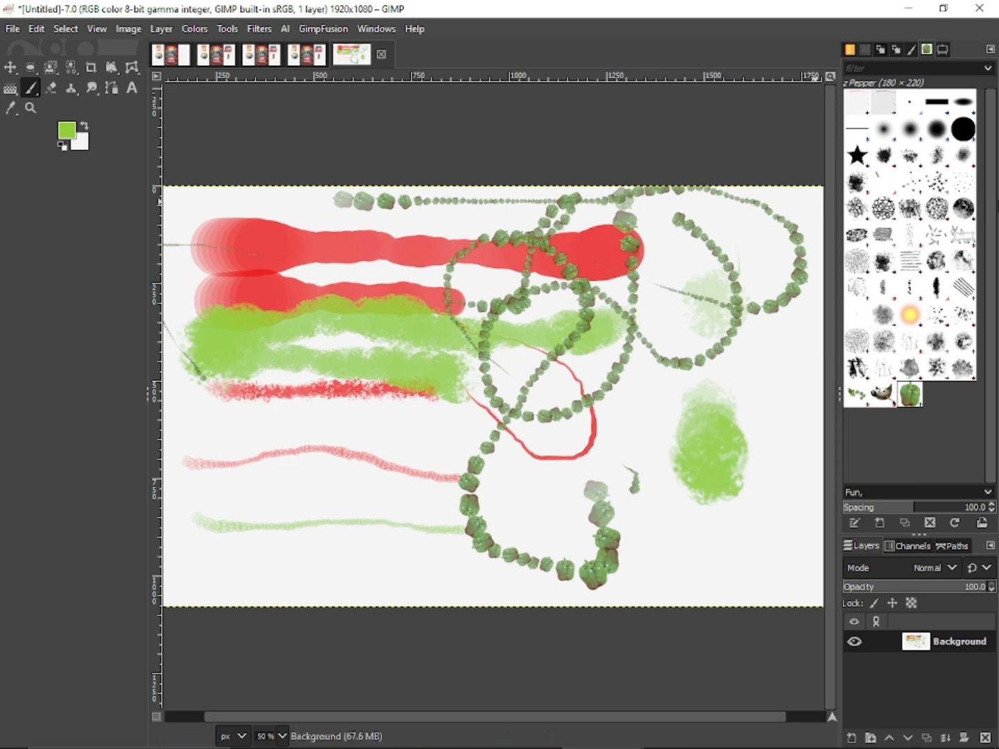
Choose the Pencil Scratch brush and paint a thin green stroke just above the lower green one
{"action": "left_click", "coordinate": [963, 289]}
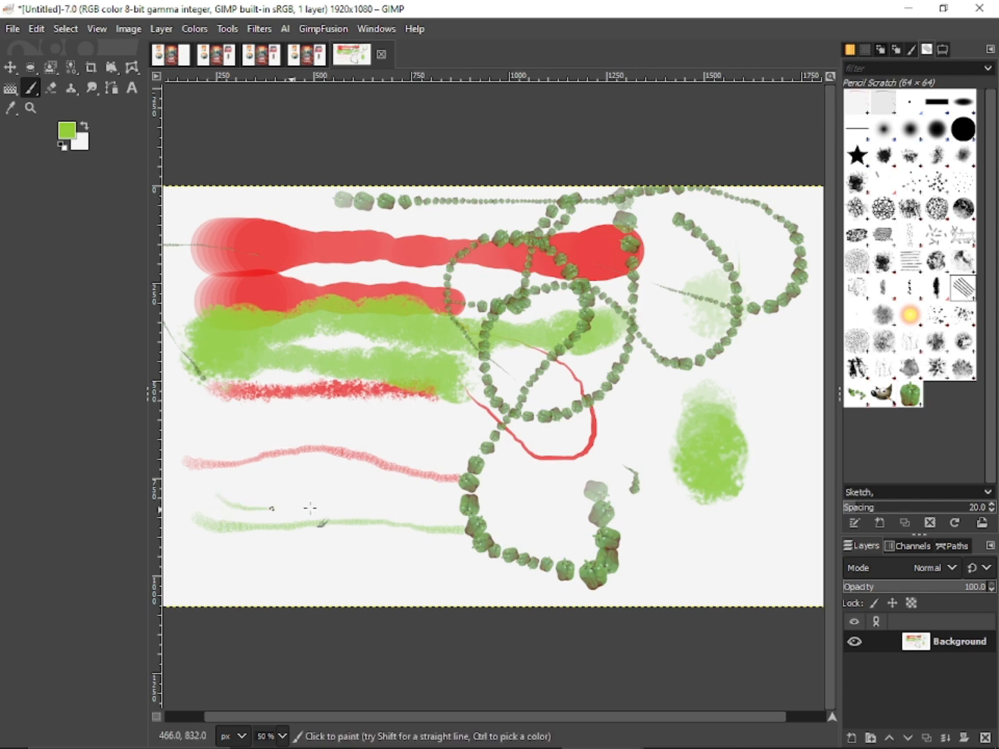
{"action": "mouse_move", "coordinate": [309, 509]}
{"action": "left_mouse_down"}
{"action": "mouse_move", "coordinate": [347, 509]}
{"action": "mouse_move", "coordinate": [357, 533]}
{"action": "left_mouse_up"}
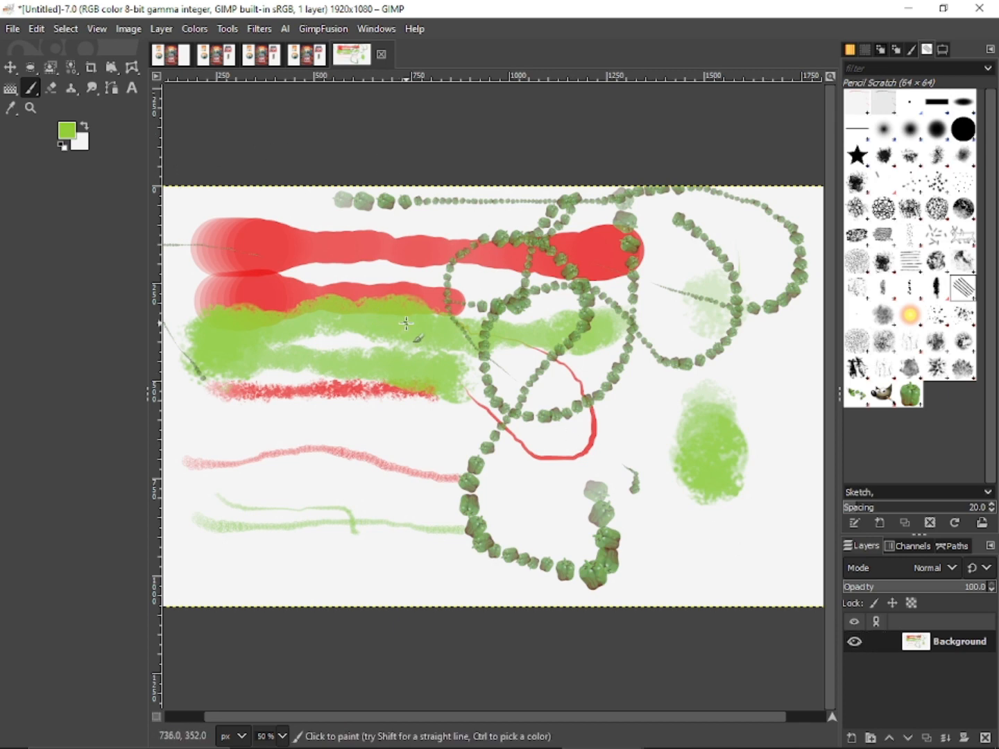
Switch to the Eraser and erase a thin diagonal line through the thick red and green strokes
{"action": "right_click", "coordinate": [39, 91]}
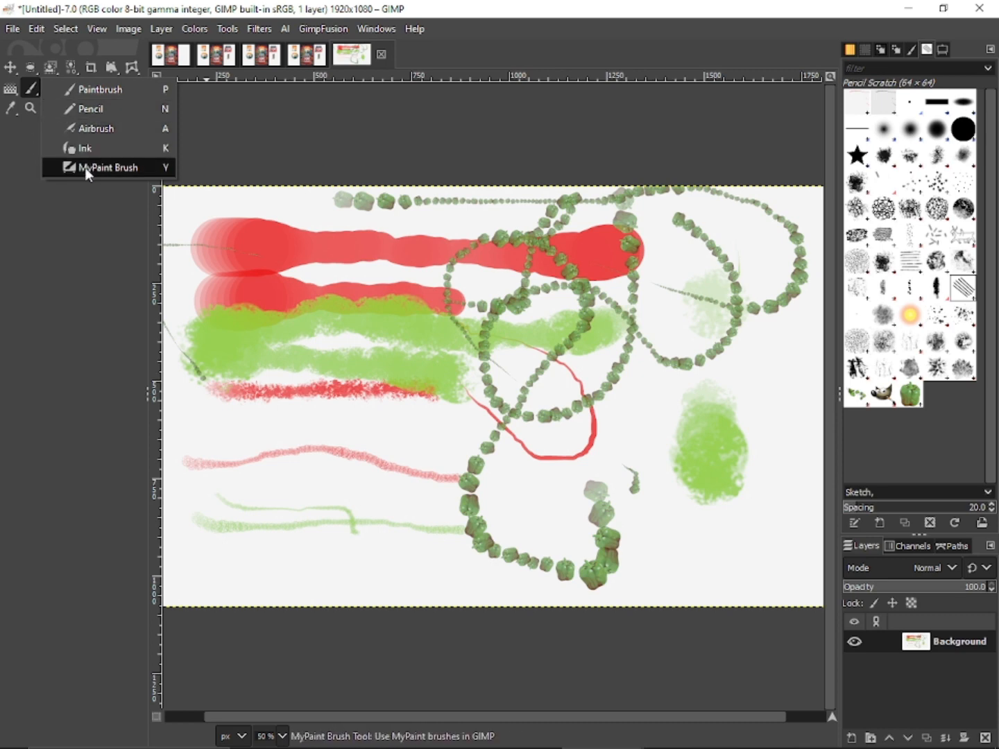
{"action": "left_click", "coordinate": [78, 202]}
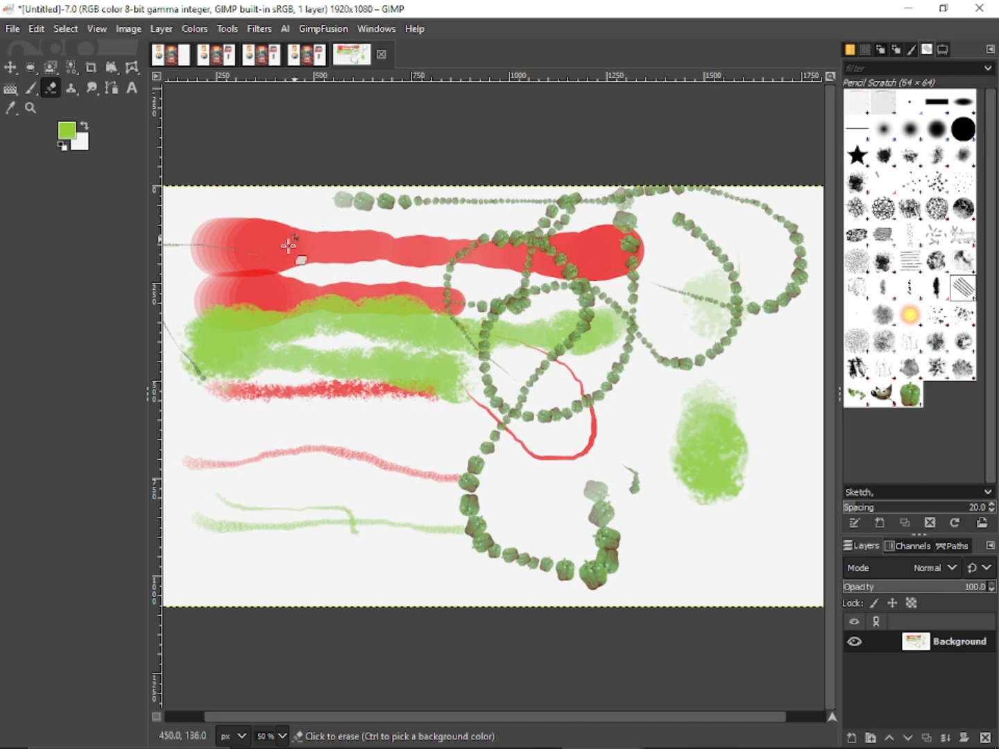
{"action": "left_click_drag", "start_coordinate": [230, 220], "coordinate": [291, 344]}
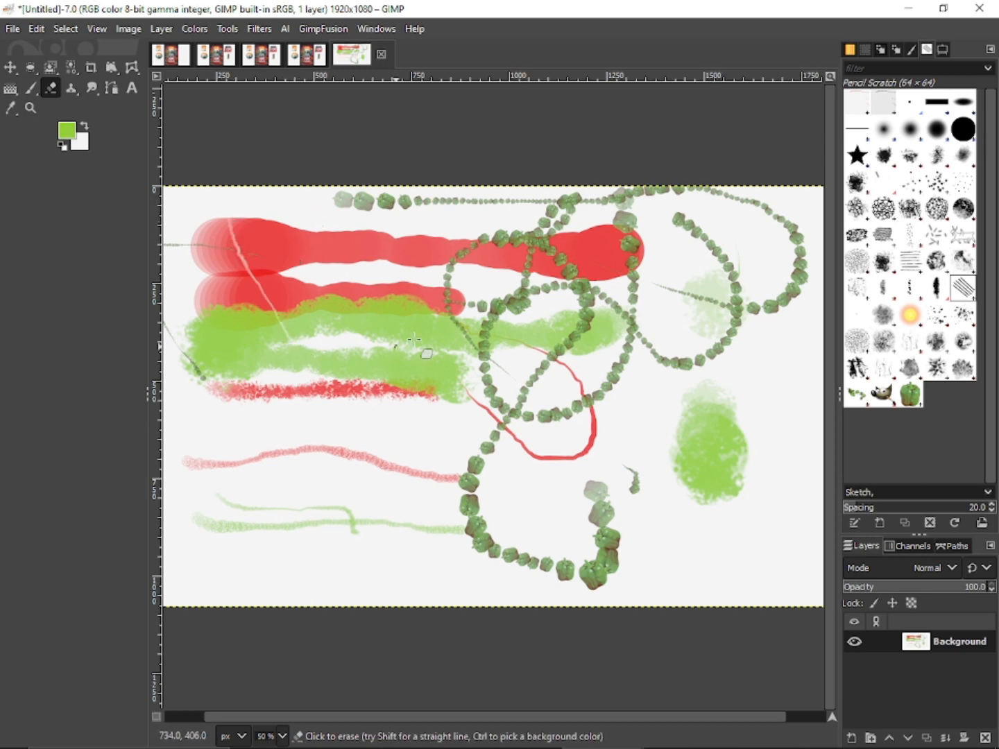
Set the eraser size to 617 in the tool options
{"action": "left_click", "coordinate": [940, 50]}
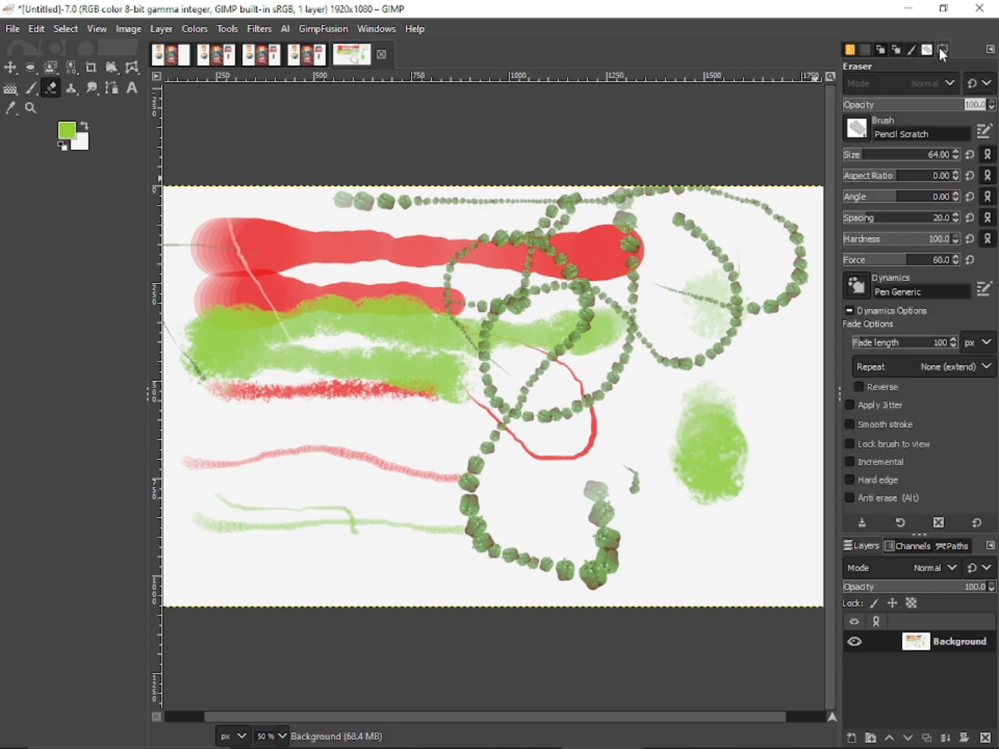
{"action": "left_click", "coordinate": [865, 155]}
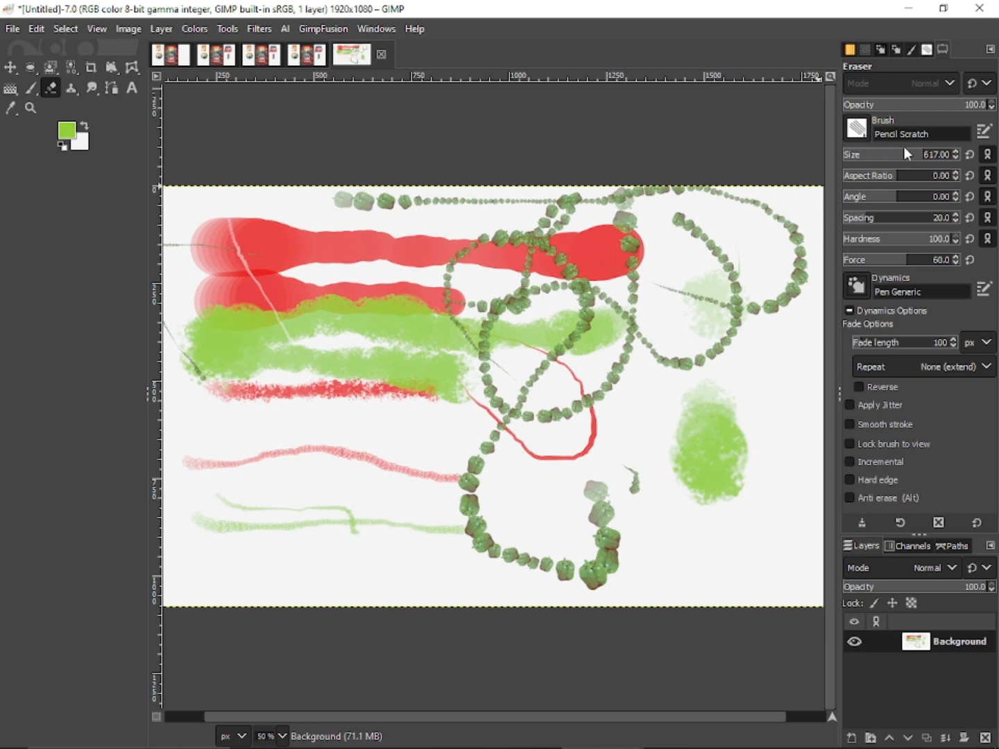
Set the eraser size to 804 and erase crosshatched Pencil Scratch marks through the red, green and pepper strokes
{"action": "left_click_drag", "start_coordinate": [908, 152], "coordinate": [938, 156]}
{"action": "mouse_move", "coordinate": [619, 243]}
{"action": "left_mouse_down"}
{"action": "mouse_move", "coordinate": [538, 303]}
{"action": "mouse_move", "coordinate": [499, 257]}
{"action": "mouse_move", "coordinate": [371, 248]}
{"action": "mouse_move", "coordinate": [353, 257]}
{"action": "mouse_move", "coordinate": [468, 275]}
{"action": "left_mouse_up"}
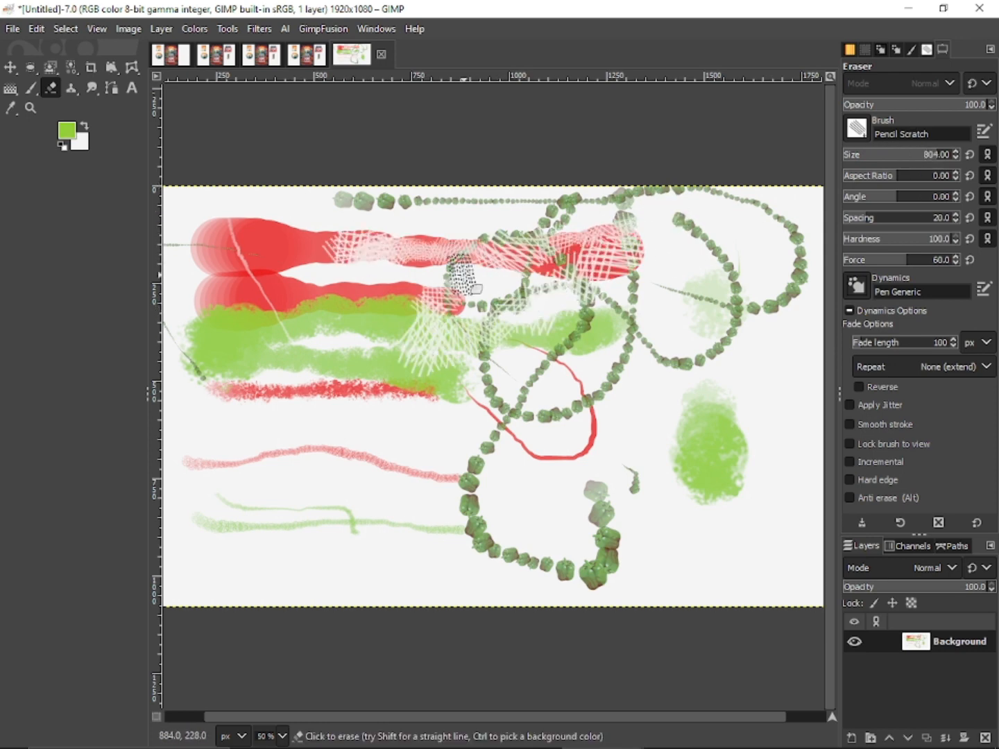
{"action": "left_click", "coordinate": [249, 240]}
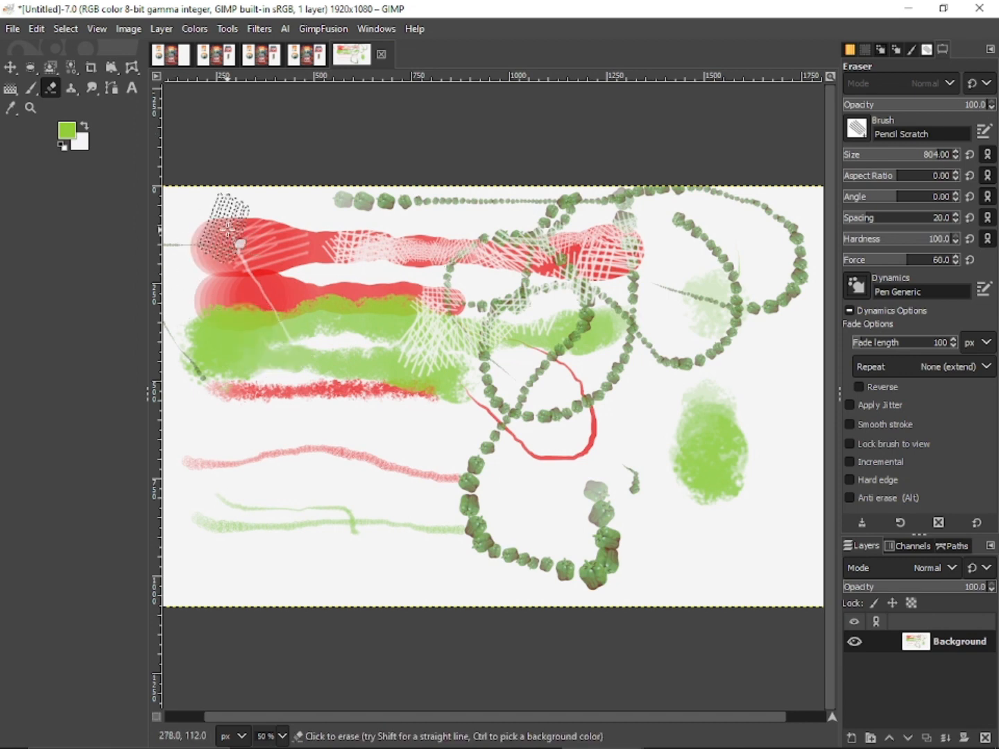
{"action": "mouse_move", "coordinate": [229, 231]}
{"action": "left_mouse_down"}
{"action": "mouse_move", "coordinate": [391, 514]}
{"action": "mouse_move", "coordinate": [590, 402]}
{"action": "mouse_move", "coordinate": [751, 493]}
{"action": "mouse_move", "coordinate": [669, 409]}
{"action": "mouse_move", "coordinate": [758, 446]}
{"action": "mouse_move", "coordinate": [758, 468]}
{"action": "mouse_move", "coordinate": [787, 391]}
{"action": "left_mouse_up"}
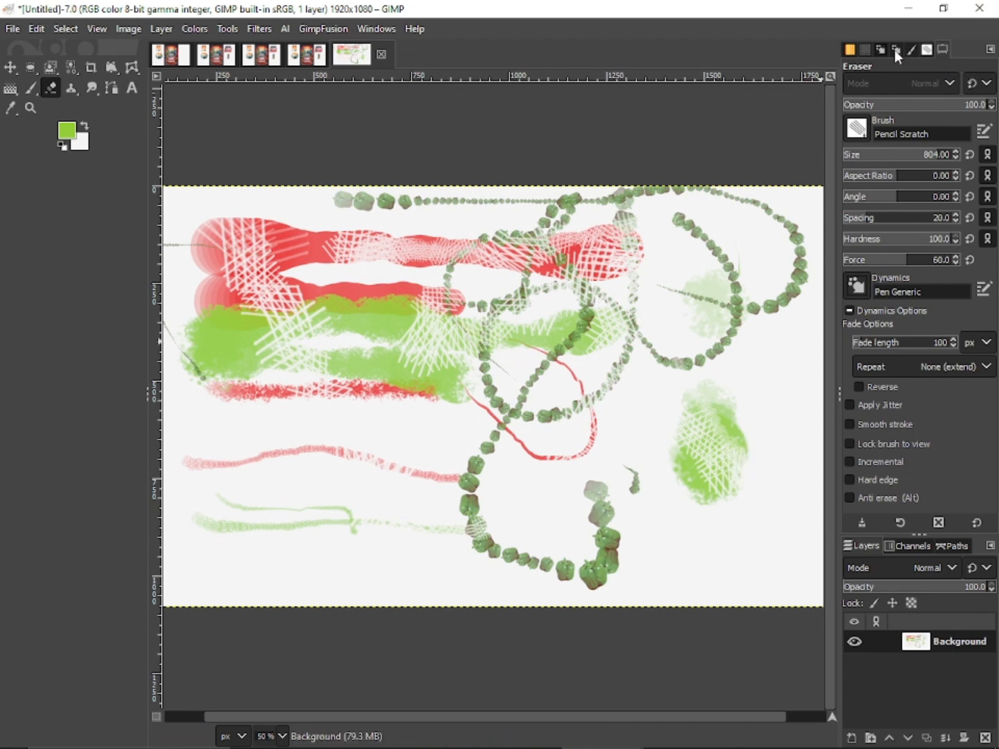
Switch the eraser to the 2. Hardness 100 brush, enlarge it to 1036 and erase most of the painting
{"action": "left_click", "coordinate": [928, 50]}
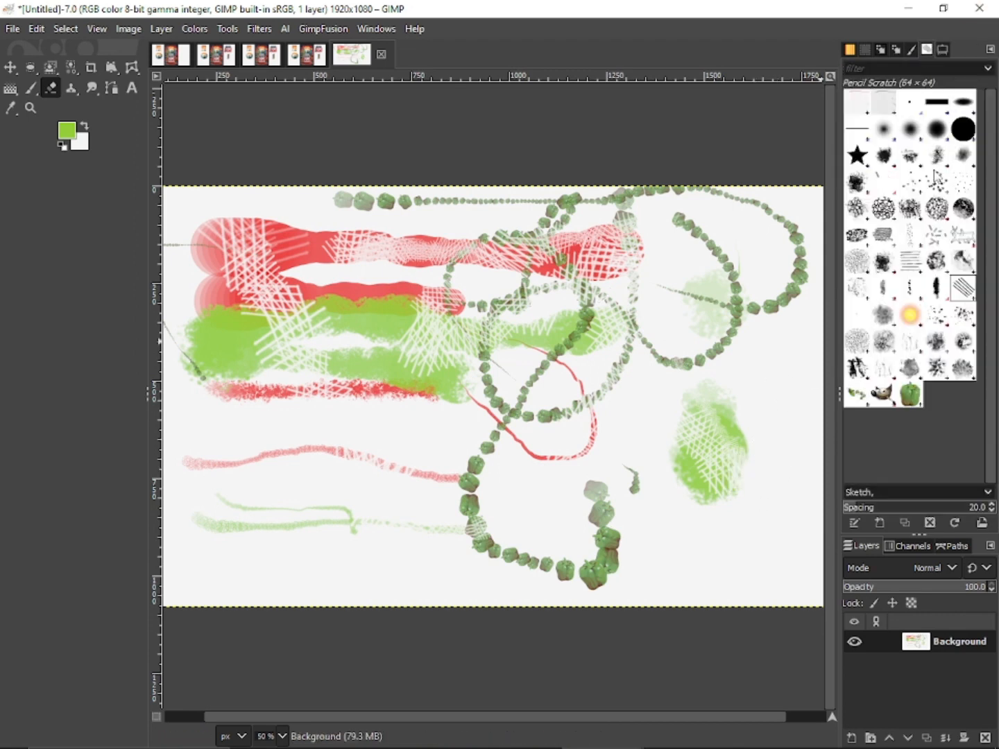
{"action": "left_click", "coordinate": [965, 130]}
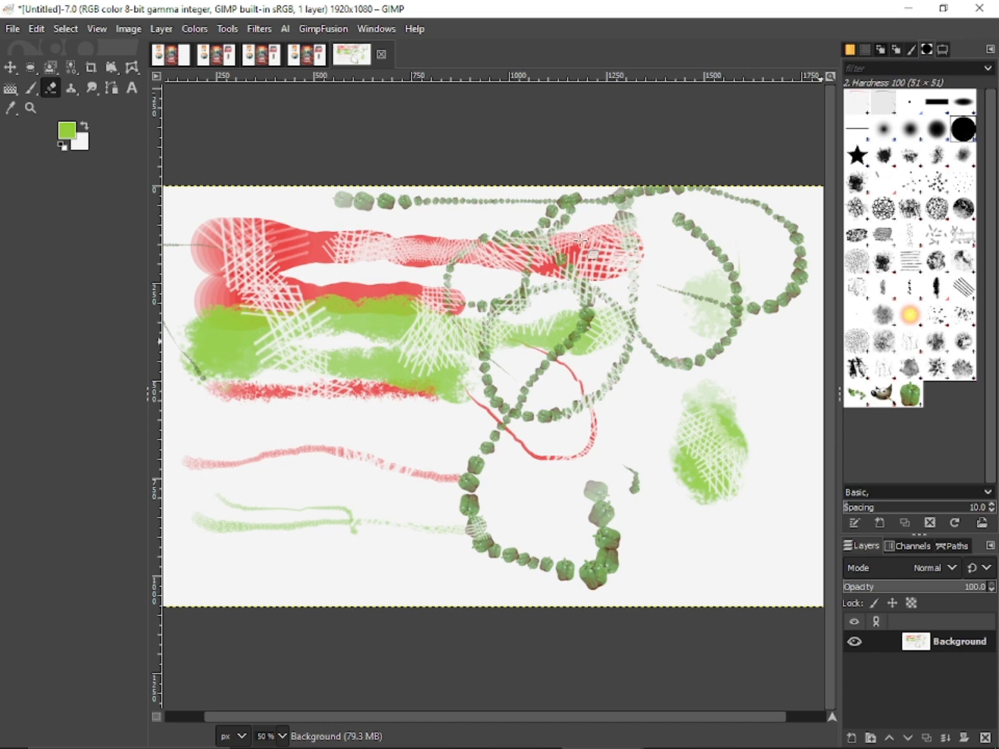
{"action": "left_click", "coordinate": [942, 50]}
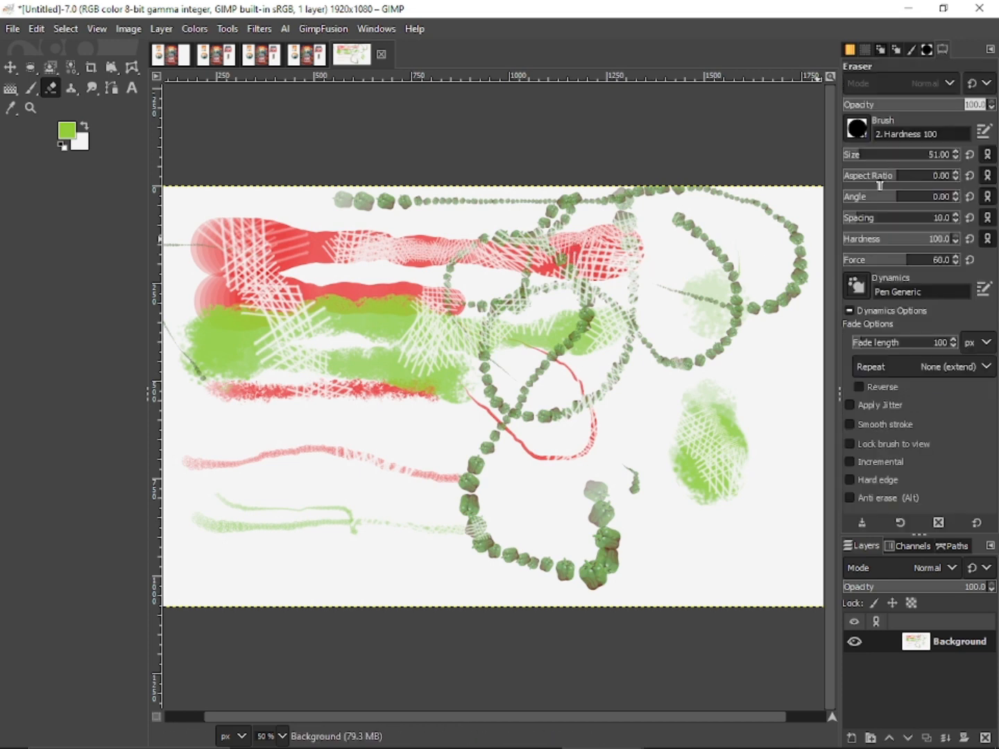
{"action": "left_click_drag", "start_coordinate": [867, 153], "coordinate": [920, 154]}
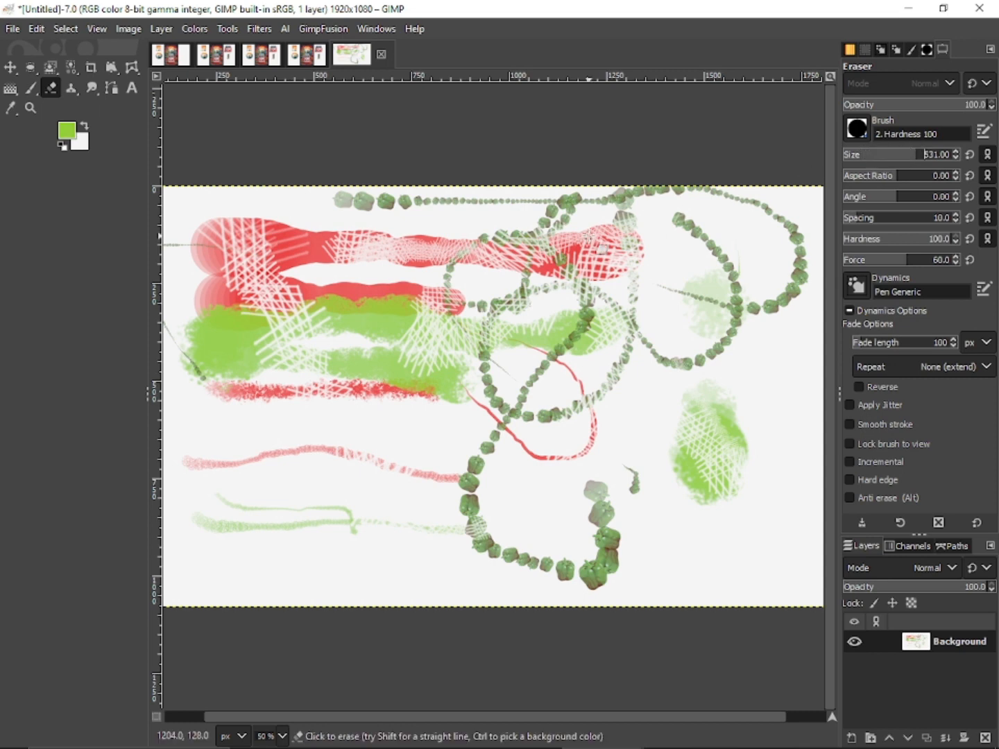
{"action": "mouse_move", "coordinate": [600, 247]}
{"action": "left_mouse_down"}
{"action": "mouse_move", "coordinate": [580, 291]}
{"action": "mouse_move", "coordinate": [416, 326]}
{"action": "mouse_move", "coordinate": [153, 233]}
{"action": "mouse_move", "coordinate": [282, 207]}
{"action": "mouse_move", "coordinate": [384, 267]}
{"action": "mouse_move", "coordinate": [433, 240]}
{"action": "mouse_move", "coordinate": [368, 267]}
{"action": "mouse_move", "coordinate": [231, 205]}
{"action": "mouse_move", "coordinate": [138, 305]}
{"action": "mouse_move", "coordinate": [123, 268]}
{"action": "left_mouse_up"}
{"action": "mouse_move", "coordinate": [335, 178]}
{"action": "left_mouse_down"}
{"action": "mouse_move", "coordinate": [403, 205]}
{"action": "mouse_move", "coordinate": [589, 218]}
{"action": "mouse_move", "coordinate": [655, 192]}
{"action": "mouse_move", "coordinate": [573, 210]}
{"action": "mouse_move", "coordinate": [412, 222]}
{"action": "mouse_move", "coordinate": [492, 232]}
{"action": "mouse_move", "coordinate": [447, 223]}
{"action": "mouse_move", "coordinate": [382, 246]}
{"action": "mouse_move", "coordinate": [270, 248]}
{"action": "mouse_move", "coordinate": [255, 259]}
{"action": "mouse_move", "coordinate": [283, 351]}
{"action": "mouse_move", "coordinate": [218, 364]}
{"action": "mouse_move", "coordinate": [126, 353]}
{"action": "mouse_move", "coordinate": [210, 349]}
{"action": "mouse_move", "coordinate": [259, 440]}
{"action": "mouse_move", "coordinate": [307, 387]}
{"action": "mouse_move", "coordinate": [534, 377]}
{"action": "mouse_move", "coordinate": [658, 352]}
{"action": "mouse_move", "coordinate": [619, 455]}
{"action": "mouse_move", "coordinate": [658, 528]}
{"action": "mouse_move", "coordinate": [591, 503]}
{"action": "mouse_move", "coordinate": [466, 498]}
{"action": "mouse_move", "coordinate": [590, 404]}
{"action": "mouse_move", "coordinate": [655, 337]}
{"action": "mouse_move", "coordinate": [584, 249]}
{"action": "mouse_move", "coordinate": [590, 227]}
{"action": "mouse_move", "coordinate": [629, 288]}
{"action": "mouse_move", "coordinate": [677, 287]}
{"action": "mouse_move", "coordinate": [628, 343]}
{"action": "mouse_move", "coordinate": [425, 323]}
{"action": "mouse_move", "coordinate": [435, 283]}
{"action": "mouse_move", "coordinate": [308, 264]}
{"action": "mouse_move", "coordinate": [348, 376]}
{"action": "mouse_move", "coordinate": [329, 324]}
{"action": "mouse_move", "coordinate": [416, 364]}
{"action": "mouse_move", "coordinate": [322, 359]}
{"action": "mouse_move", "coordinate": [403, 358]}
{"action": "mouse_move", "coordinate": [367, 297]}
{"action": "mouse_move", "coordinate": [429, 297]}
{"action": "mouse_move", "coordinate": [167, 288]}
{"action": "mouse_move", "coordinate": [213, 319]}
{"action": "mouse_move", "coordinate": [551, 274]}
{"action": "mouse_move", "coordinate": [347, 327]}
{"action": "mouse_move", "coordinate": [360, 326]}
{"action": "mouse_move", "coordinate": [458, 491]}
{"action": "mouse_move", "coordinate": [576, 413]}
{"action": "mouse_move", "coordinate": [409, 407]}
{"action": "mouse_move", "coordinate": [440, 474]}
{"action": "mouse_move", "coordinate": [545, 574]}
{"action": "mouse_move", "coordinate": [658, 570]}
{"action": "mouse_move", "coordinate": [598, 577]}
{"action": "mouse_move", "coordinate": [755, 480]}
{"action": "mouse_move", "coordinate": [721, 437]}
{"action": "mouse_move", "coordinate": [657, 408]}
{"action": "mouse_move", "coordinate": [742, 432]}
{"action": "mouse_move", "coordinate": [787, 216]}
{"action": "mouse_move", "coordinate": [807, 272]}
{"action": "mouse_move", "coordinate": [707, 387]}
{"action": "mouse_move", "coordinate": [736, 344]}
{"action": "mouse_move", "coordinate": [735, 242]}
{"action": "mouse_move", "coordinate": [524, 234]}
{"action": "mouse_move", "coordinate": [585, 254]}
{"action": "mouse_move", "coordinate": [558, 253]}
{"action": "mouse_move", "coordinate": [604, 242]}
{"action": "mouse_move", "coordinate": [577, 261]}
{"action": "mouse_move", "coordinate": [474, 260]}
{"action": "mouse_move", "coordinate": [458, 238]}
{"action": "mouse_move", "coordinate": [595, 260]}
{"action": "mouse_move", "coordinate": [373, 261]}
{"action": "mouse_move", "coordinate": [501, 321]}
{"action": "mouse_move", "coordinate": [445, 269]}
{"action": "mouse_move", "coordinate": [262, 252]}
{"action": "mouse_move", "coordinate": [243, 353]}
{"action": "mouse_move", "coordinate": [283, 471]}
{"action": "mouse_move", "coordinate": [447, 484]}
{"action": "mouse_move", "coordinate": [534, 515]}
{"action": "mouse_move", "coordinate": [552, 595]}
{"action": "mouse_move", "coordinate": [652, 572]}
{"action": "mouse_move", "coordinate": [597, 545]}
{"action": "left_mouse_up"}
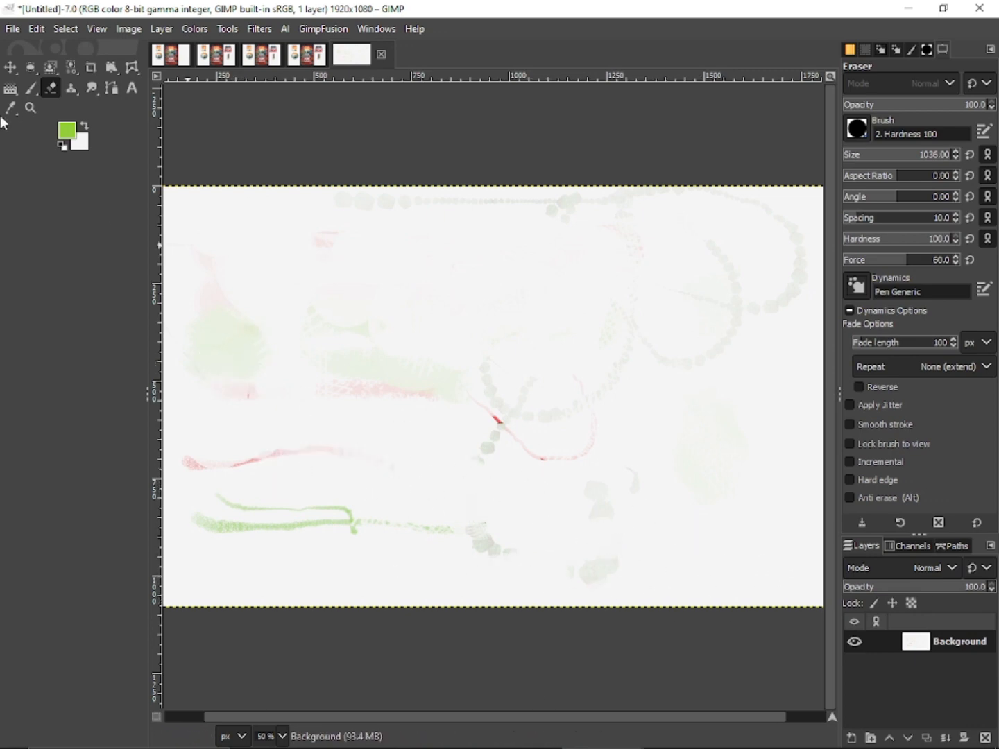
Switch to the Pencil, try a thick green blob on the canvas and undo it
{"action": "right_click", "coordinate": [29, 88]}
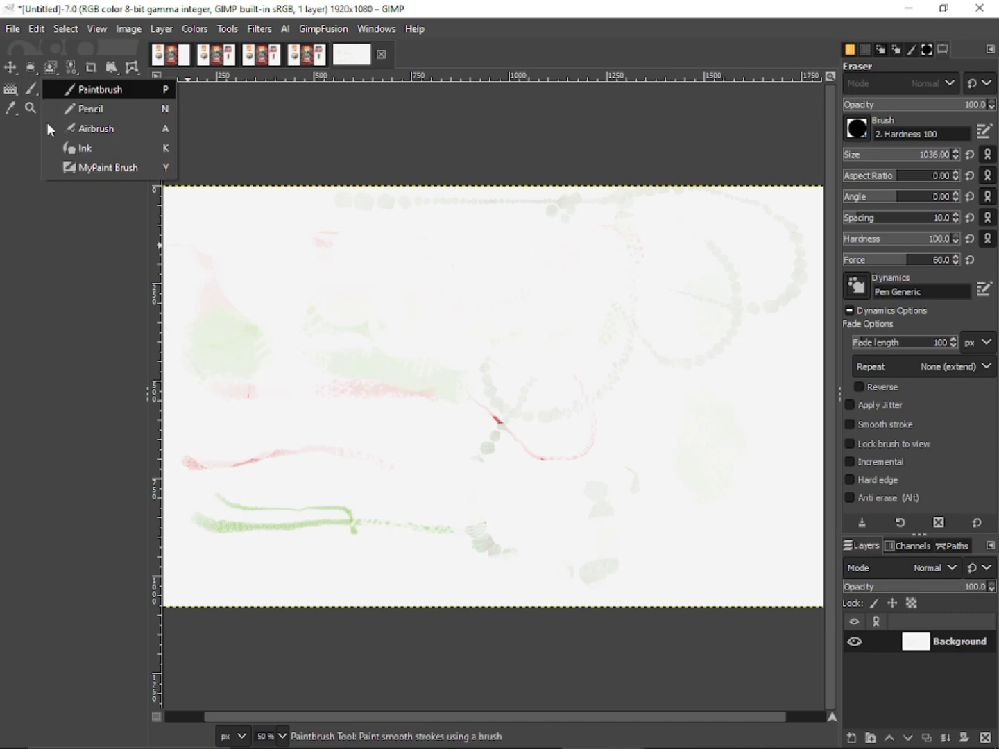
{"action": "left_click", "coordinate": [104, 110]}
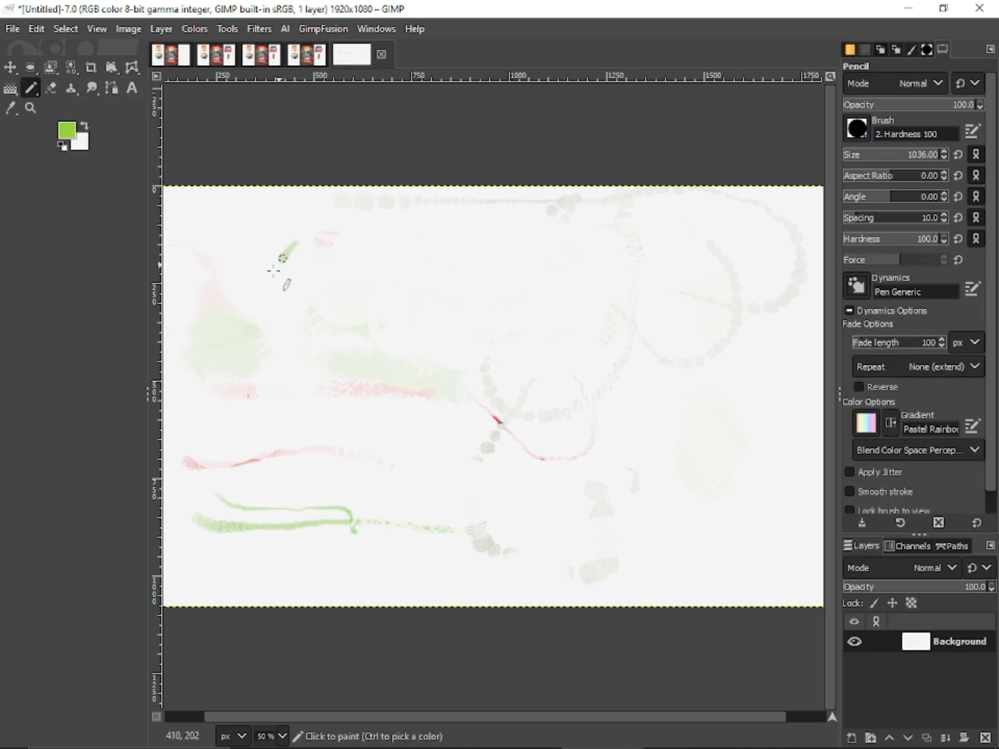
{"action": "mouse_move", "coordinate": [274, 271]}
{"action": "left_mouse_down"}
{"action": "mouse_move", "coordinate": [280, 329]}
{"action": "mouse_move", "coordinate": [263, 378]}
{"action": "left_mouse_up"}
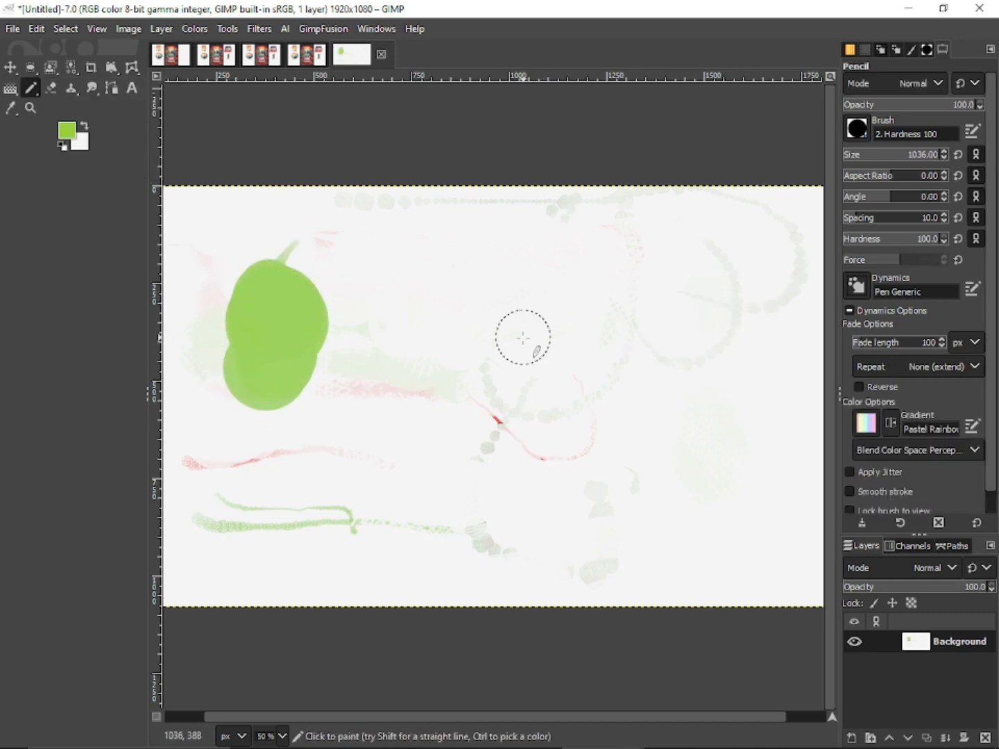
{"action": "key", "text": "ctrl+z"}
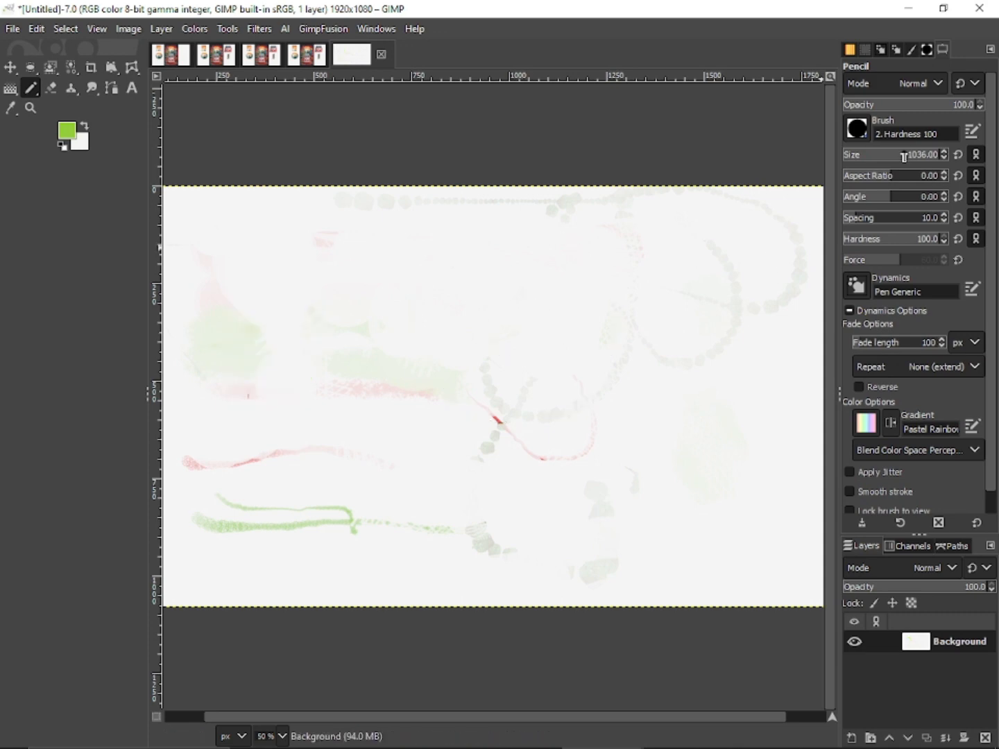
Choose the Acrylic 01 brush and draw a looping green pencil line in the canvas's upper-left area
{"action": "left_click", "coordinate": [930, 47]}
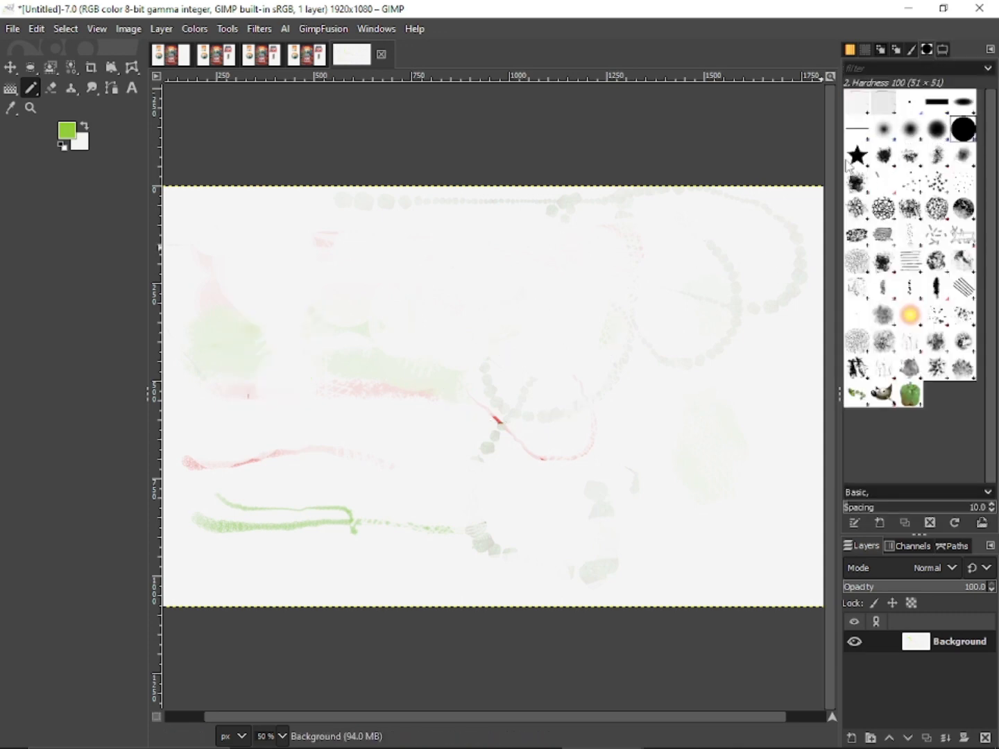
{"action": "left_click", "coordinate": [885, 158]}
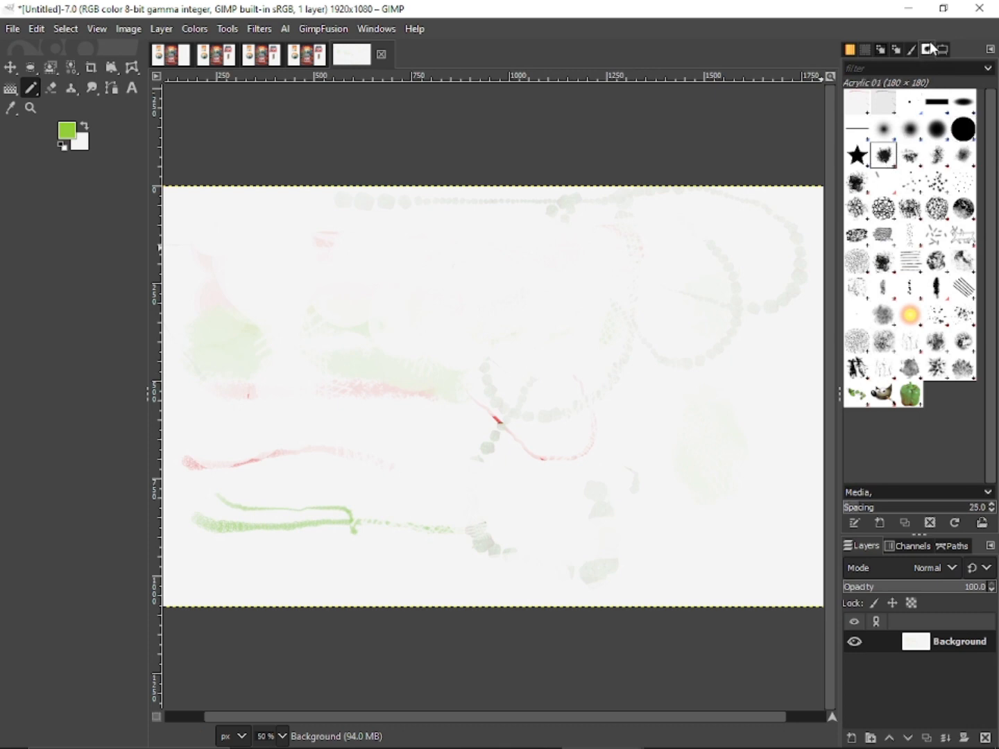
{"action": "mouse_move", "coordinate": [391, 268]}
{"action": "left_mouse_down"}
{"action": "mouse_move", "coordinate": [348, 299]}
{"action": "mouse_move", "coordinate": [339, 344]}
{"action": "mouse_move", "coordinate": [258, 328]}
{"action": "mouse_move", "coordinate": [269, 259]}
{"action": "mouse_move", "coordinate": [202, 239]}
{"action": "mouse_move", "coordinate": [228, 294]}
{"action": "mouse_move", "coordinate": [221, 333]}
{"action": "mouse_move", "coordinate": [241, 301]}
{"action": "mouse_move", "coordinate": [236, 263]}
{"action": "left_mouse_up"}
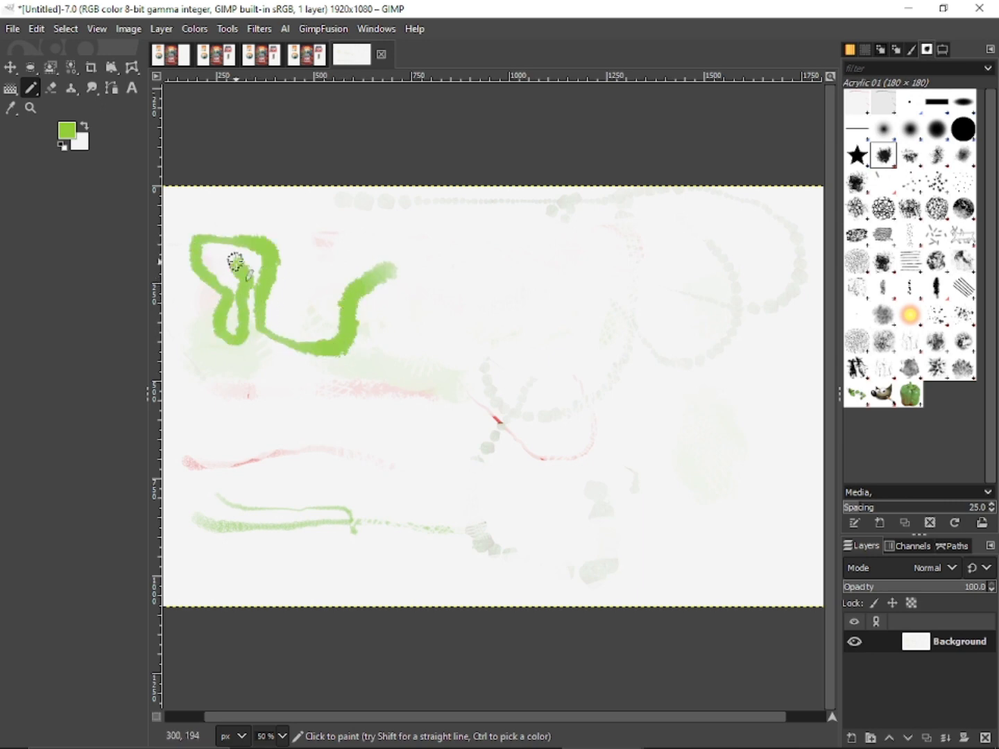
Switch to the Airbrush and spray faint green inside the looping line, plus one light dab near the canvas's upper middle
{"action": "left_click", "coordinate": [32, 91]}
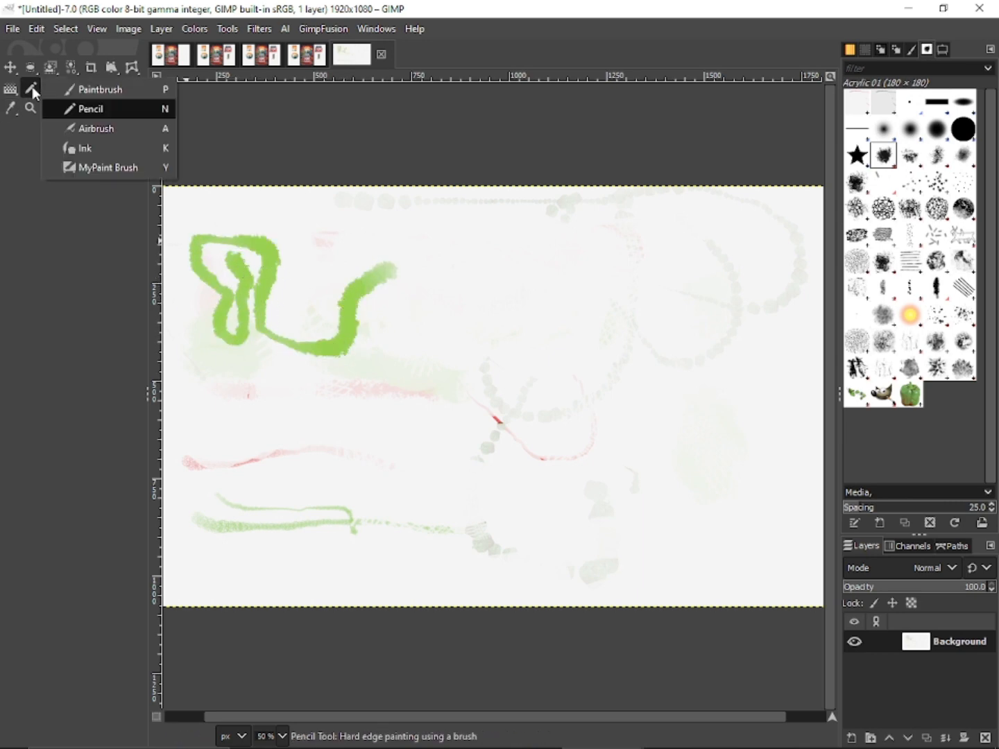
{"action": "left_click", "coordinate": [103, 127]}
{"action": "mouse_move", "coordinate": [316, 292]}
{"action": "left_mouse_down"}
{"action": "mouse_move", "coordinate": [288, 330]}
{"action": "mouse_move", "coordinate": [315, 284]}
{"action": "mouse_move", "coordinate": [292, 276]}
{"action": "mouse_move", "coordinate": [315, 313]}
{"action": "left_mouse_up"}
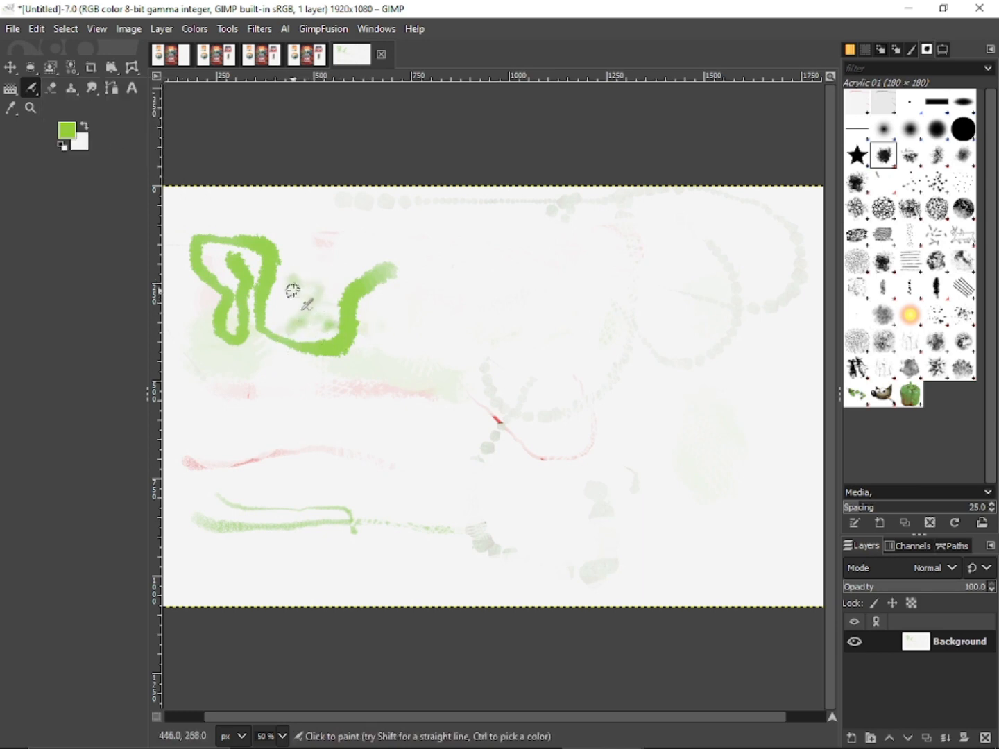
{"action": "left_click", "coordinate": [535, 246]}
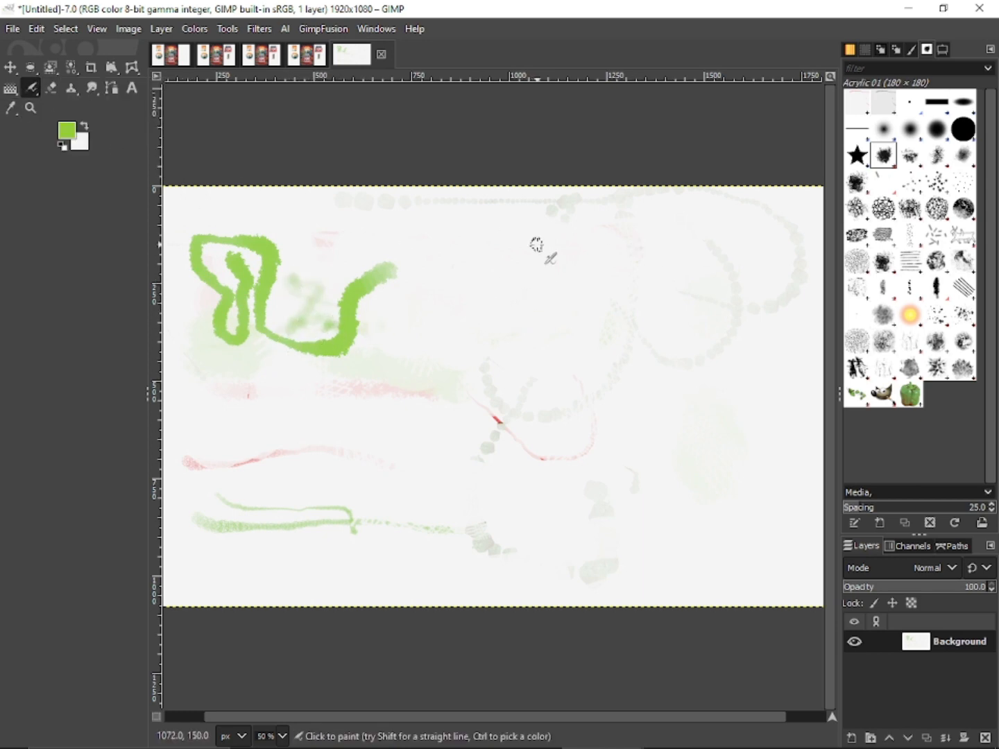
Switch back to the Pencil and draw a closed, kidney-shaped green outline on the right half of the canvas
{"action": "left_click", "coordinate": [30, 88]}
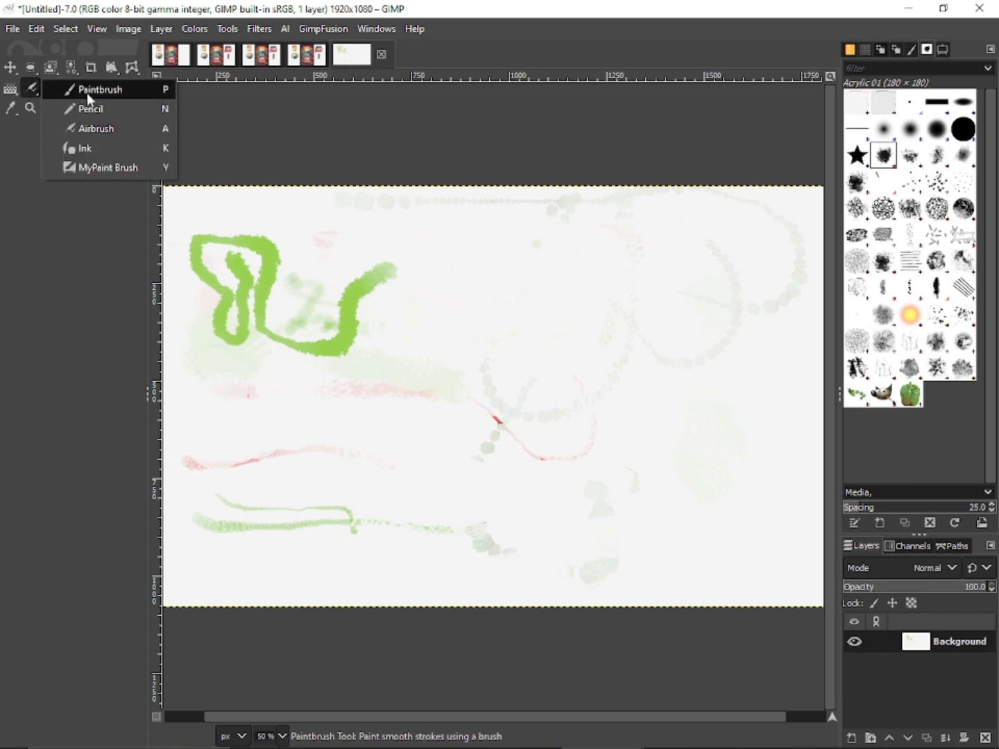
{"action": "left_click", "coordinate": [85, 108]}
{"action": "mouse_move", "coordinate": [596, 262]}
{"action": "left_mouse_down"}
{"action": "mouse_move", "coordinate": [527, 275]}
{"action": "mouse_move", "coordinate": [536, 369]}
{"action": "mouse_move", "coordinate": [482, 438]}
{"action": "mouse_move", "coordinate": [661, 492]}
{"action": "mouse_move", "coordinate": [696, 335]}
{"action": "mouse_move", "coordinate": [604, 263]}
{"action": "mouse_move", "coordinate": [579, 265]}
{"action": "left_mouse_up"}
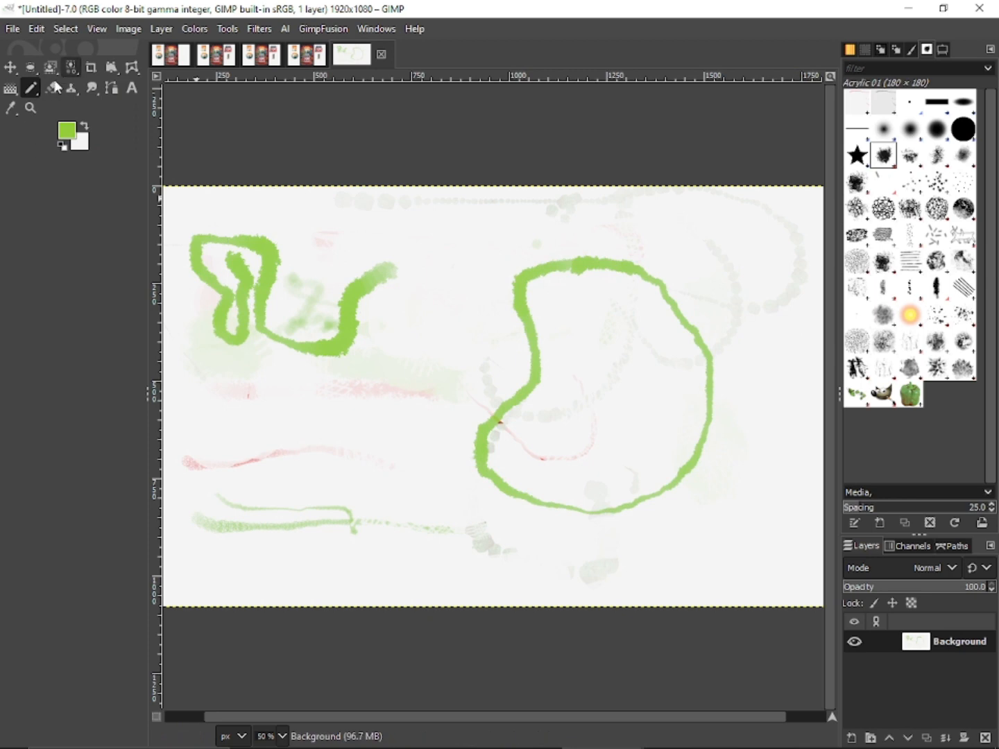
Switch to the Airbrush and spray soft green shading throughout the inside of the kidney-shaped outline
{"action": "left_click", "coordinate": [34, 91]}
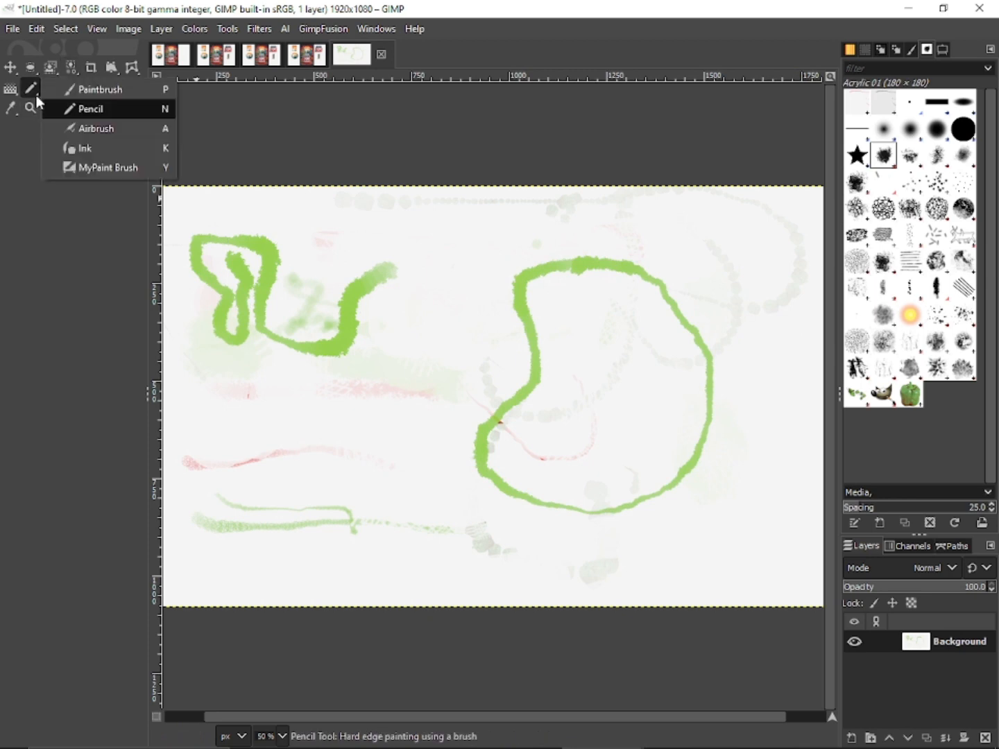
{"action": "left_click", "coordinate": [114, 125]}
{"action": "left_click", "coordinate": [619, 262]}
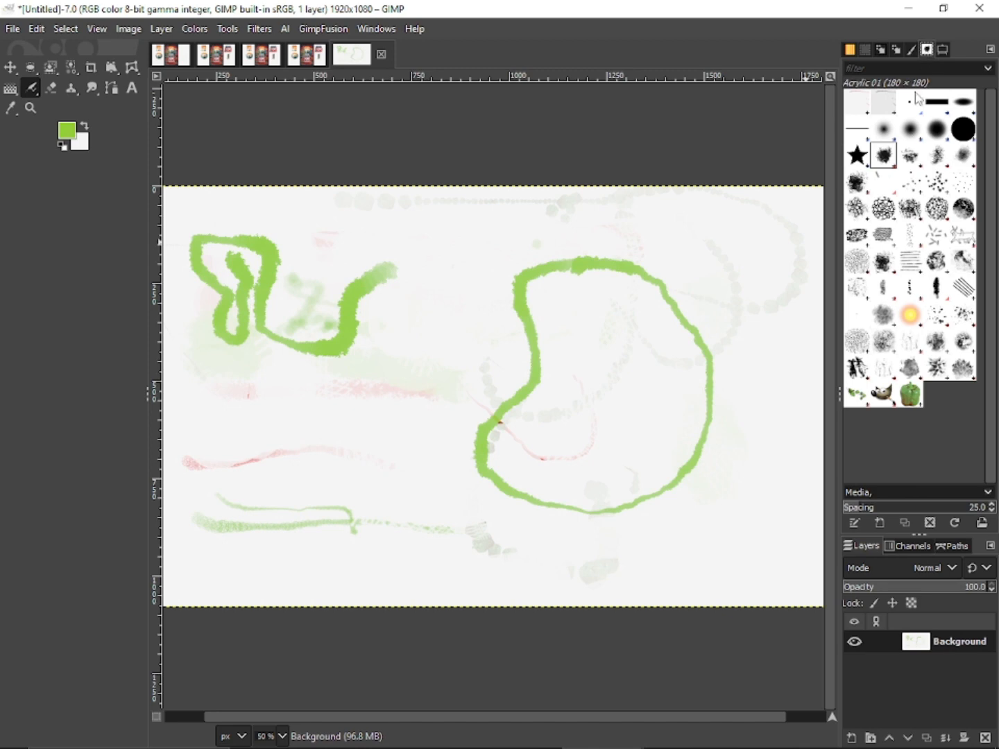
{"action": "left_click", "coordinate": [942, 50]}
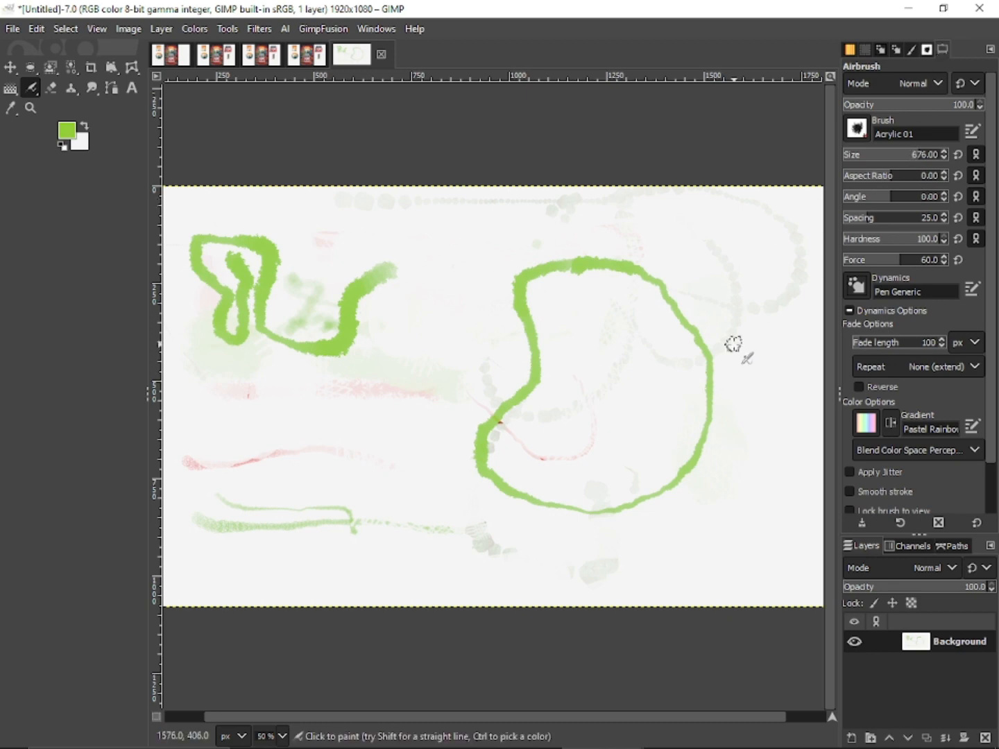
{"action": "mouse_move", "coordinate": [618, 312]}
{"action": "left_mouse_down"}
{"action": "mouse_move", "coordinate": [571, 408]}
{"action": "mouse_move", "coordinate": [540, 292]}
{"action": "mouse_move", "coordinate": [549, 400]}
{"action": "mouse_move", "coordinate": [569, 406]}
{"action": "left_mouse_up"}
{"action": "mouse_move", "coordinate": [528, 430]}
{"action": "left_mouse_down"}
{"action": "mouse_move", "coordinate": [523, 408]}
{"action": "mouse_move", "coordinate": [555, 402]}
{"action": "mouse_move", "coordinate": [521, 463]}
{"action": "mouse_move", "coordinate": [510, 438]}
{"action": "mouse_move", "coordinate": [501, 470]}
{"action": "mouse_move", "coordinate": [600, 485]}
{"action": "mouse_move", "coordinate": [576, 497]}
{"action": "mouse_move", "coordinate": [603, 490]}
{"action": "mouse_move", "coordinate": [531, 484]}
{"action": "mouse_move", "coordinate": [619, 484]}
{"action": "mouse_move", "coordinate": [665, 465]}
{"action": "mouse_move", "coordinate": [675, 408]}
{"action": "mouse_move", "coordinate": [689, 471]}
{"action": "mouse_move", "coordinate": [566, 427]}
{"action": "mouse_move", "coordinate": [608, 472]}
{"action": "mouse_move", "coordinate": [558, 454]}
{"action": "mouse_move", "coordinate": [572, 485]}
{"action": "mouse_move", "coordinate": [555, 467]}
{"action": "mouse_move", "coordinate": [549, 483]}
{"action": "mouse_move", "coordinate": [638, 441]}
{"action": "mouse_move", "coordinate": [551, 434]}
{"action": "mouse_move", "coordinate": [589, 462]}
{"action": "mouse_move", "coordinate": [577, 434]}
{"action": "mouse_move", "coordinate": [653, 419]}
{"action": "mouse_move", "coordinate": [633, 452]}
{"action": "mouse_move", "coordinate": [635, 498]}
{"action": "mouse_move", "coordinate": [675, 415]}
{"action": "mouse_move", "coordinate": [684, 358]}
{"action": "mouse_move", "coordinate": [702, 475]}
{"action": "mouse_move", "coordinate": [676, 398]}
{"action": "mouse_move", "coordinate": [599, 387]}
{"action": "mouse_move", "coordinate": [630, 419]}
{"action": "mouse_move", "coordinate": [624, 410]}
{"action": "mouse_move", "coordinate": [646, 399]}
{"action": "mouse_move", "coordinate": [632, 371]}
{"action": "mouse_move", "coordinate": [664, 380]}
{"action": "mouse_move", "coordinate": [554, 330]}
{"action": "mouse_move", "coordinate": [591, 299]}
{"action": "mouse_move", "coordinate": [598, 357]}
{"action": "mouse_move", "coordinate": [581, 348]}
{"action": "mouse_move", "coordinate": [564, 269]}
{"action": "mouse_move", "coordinate": [538, 279]}
{"action": "mouse_move", "coordinate": [578, 275]}
{"action": "mouse_move", "coordinate": [628, 289]}
{"action": "mouse_move", "coordinate": [666, 321]}
{"action": "mouse_move", "coordinate": [701, 405]}
{"action": "left_mouse_up"}
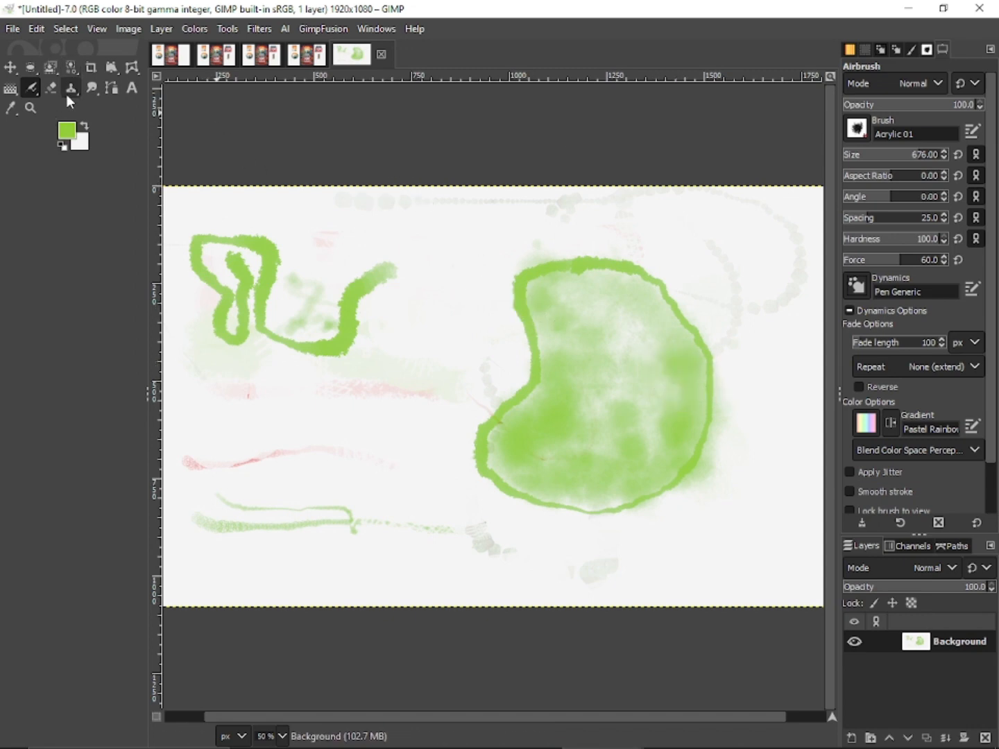
{"action": "mouse_move", "coordinate": [69, 89]}
{"action": "left_click", "coordinate": [114, 90]}
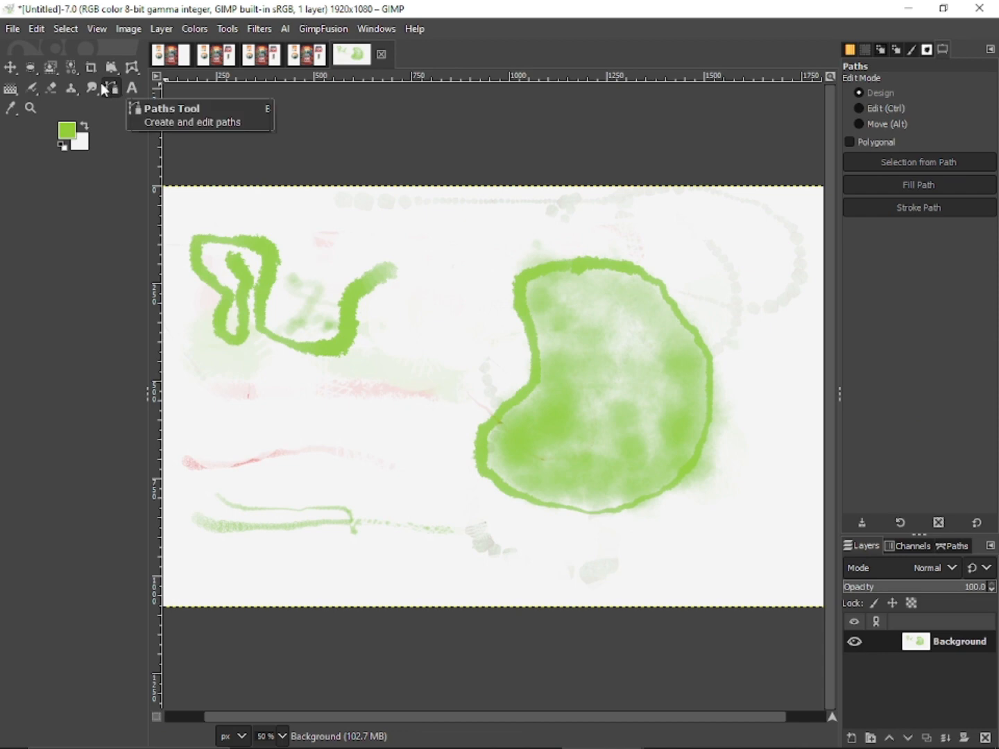
{"action": "left_click", "coordinate": [91, 90]}
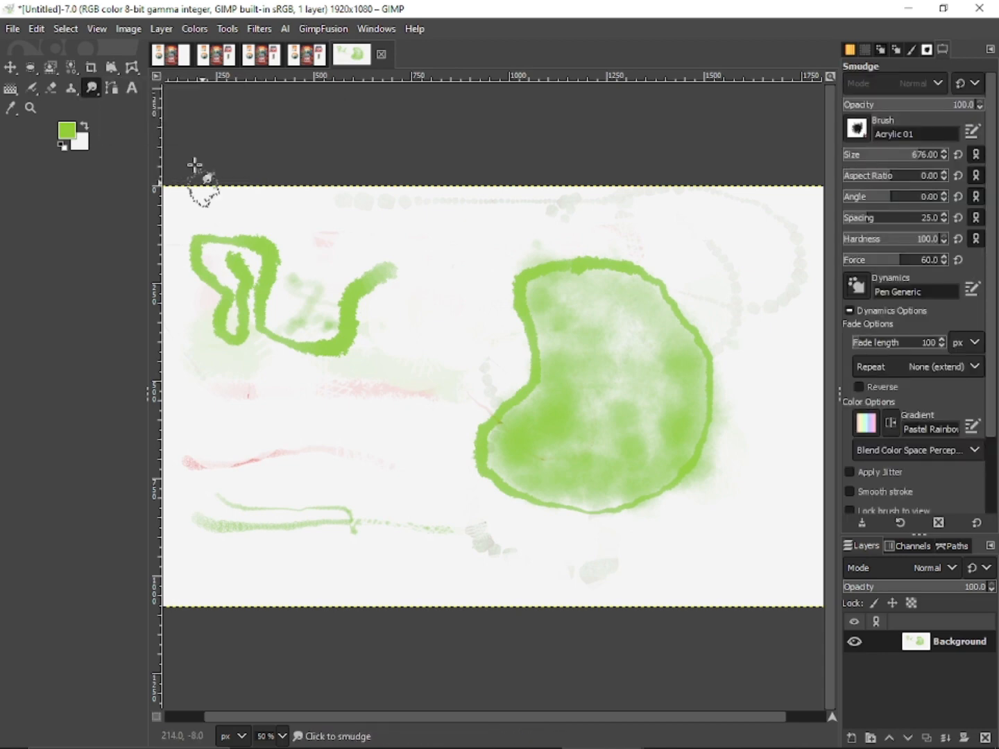
{"action": "left_click", "coordinate": [134, 84]}
Use the Color Picker to set the foreground color to a pale pink, f3dcdc, sampled from the canvas
{"action": "left_click", "coordinate": [9, 109]}
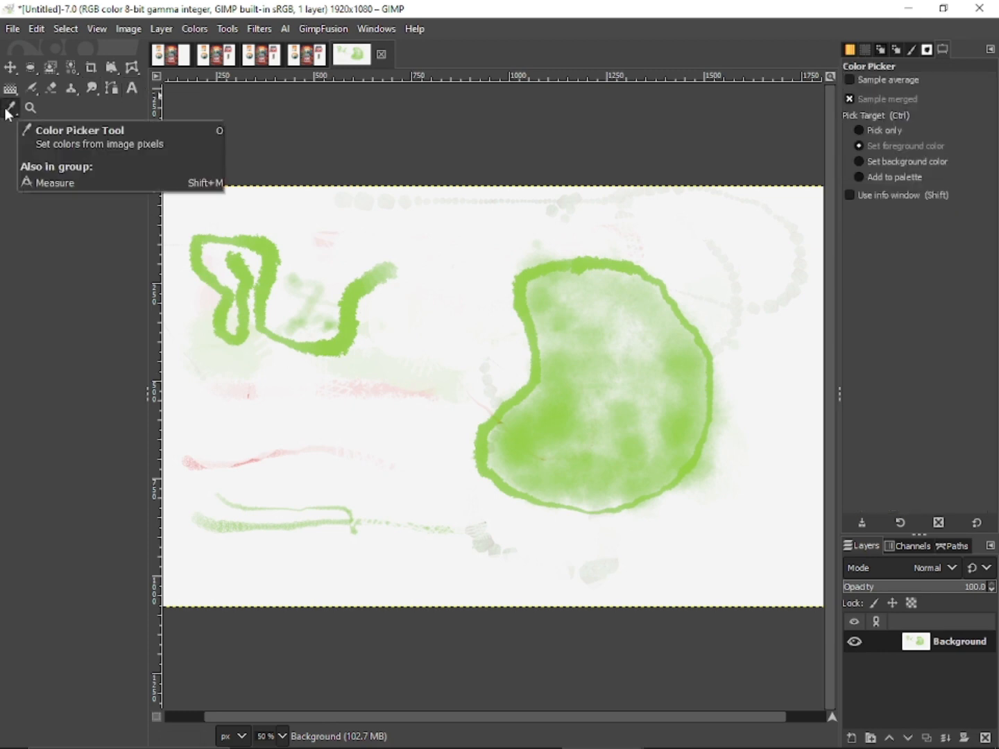
{"action": "left_click", "coordinate": [9, 109]}
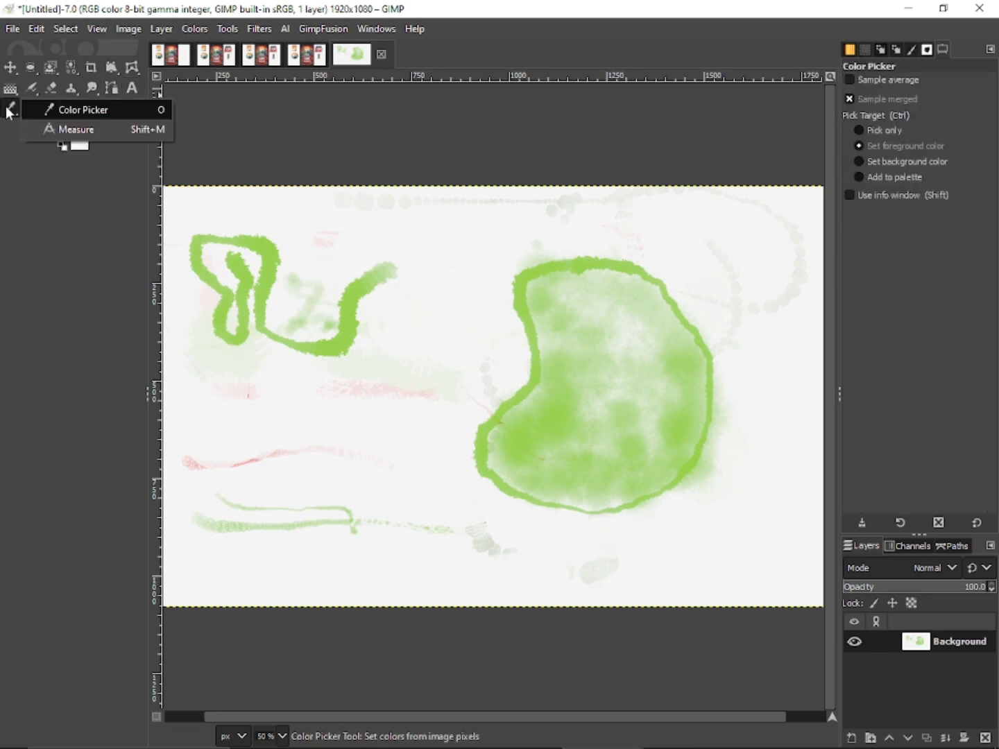
{"action": "left_click", "coordinate": [418, 332]}
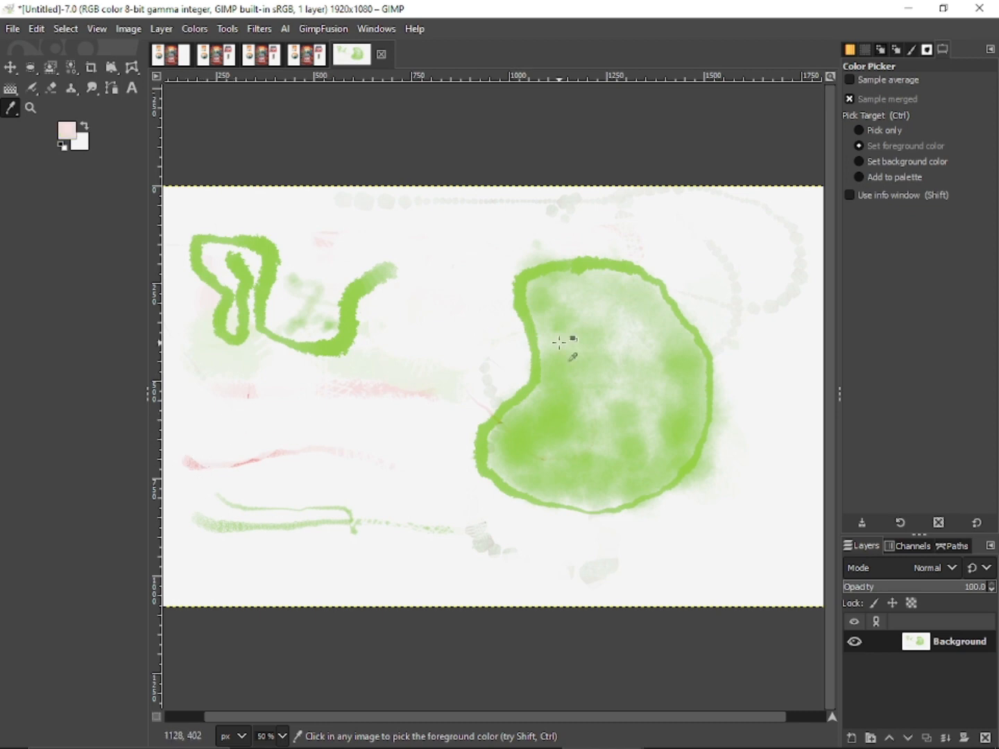
Switch to the camper van artwork image and examine the current foreground color's settings
{"action": "left_click", "coordinate": [303, 54]}
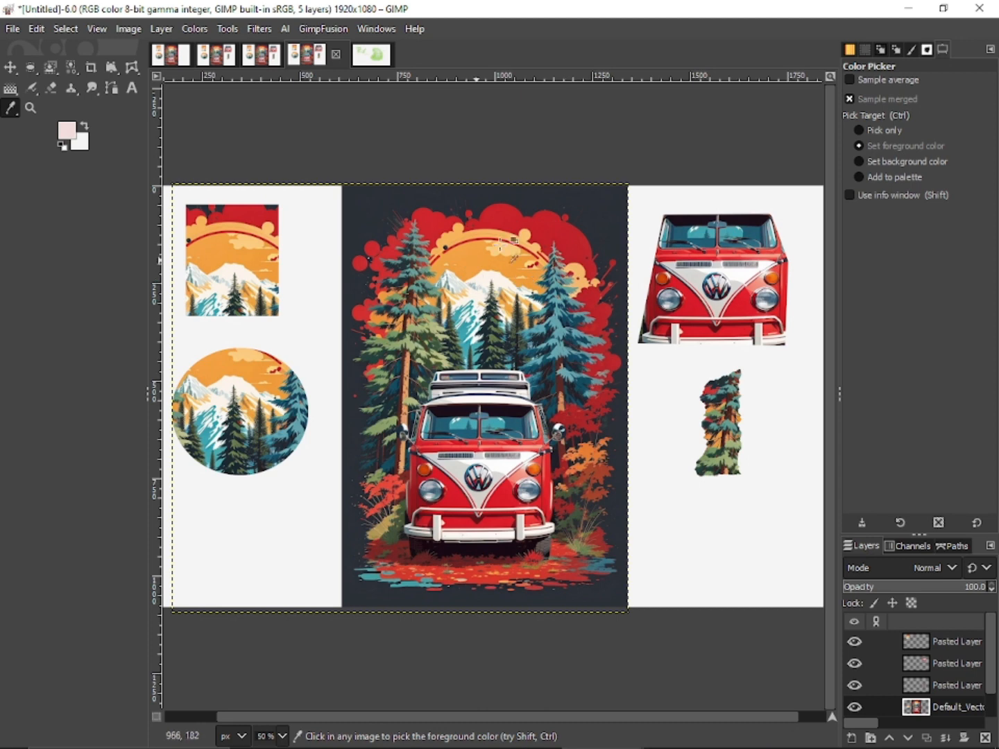
{"action": "left_click", "coordinate": [64, 127]}
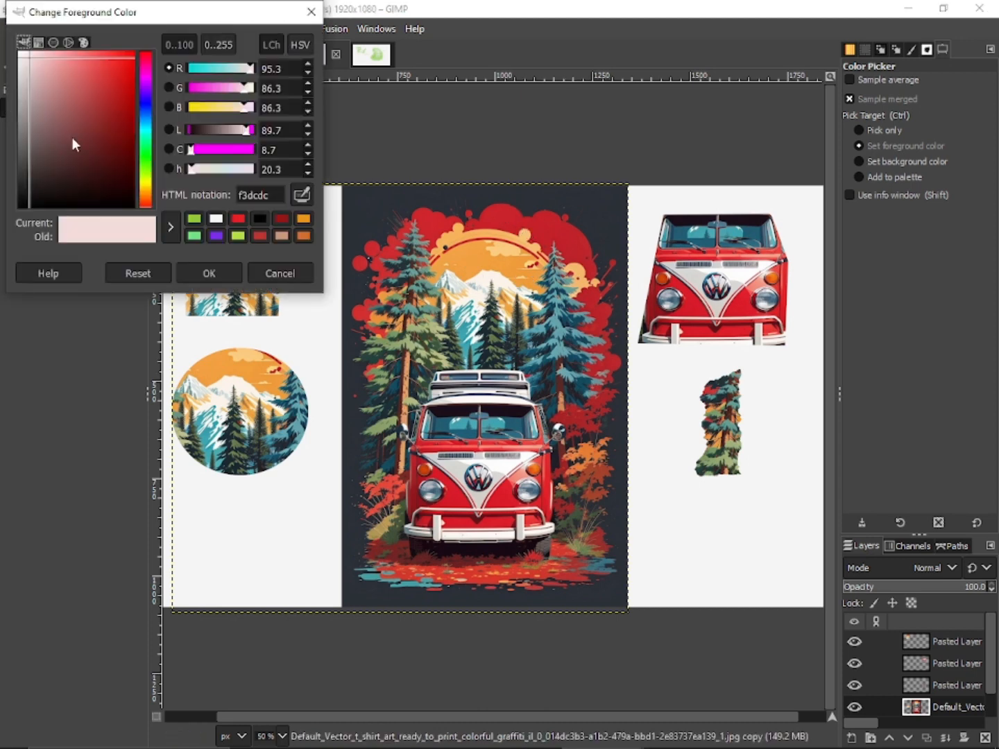
{"action": "left_click", "coordinate": [311, 12]}
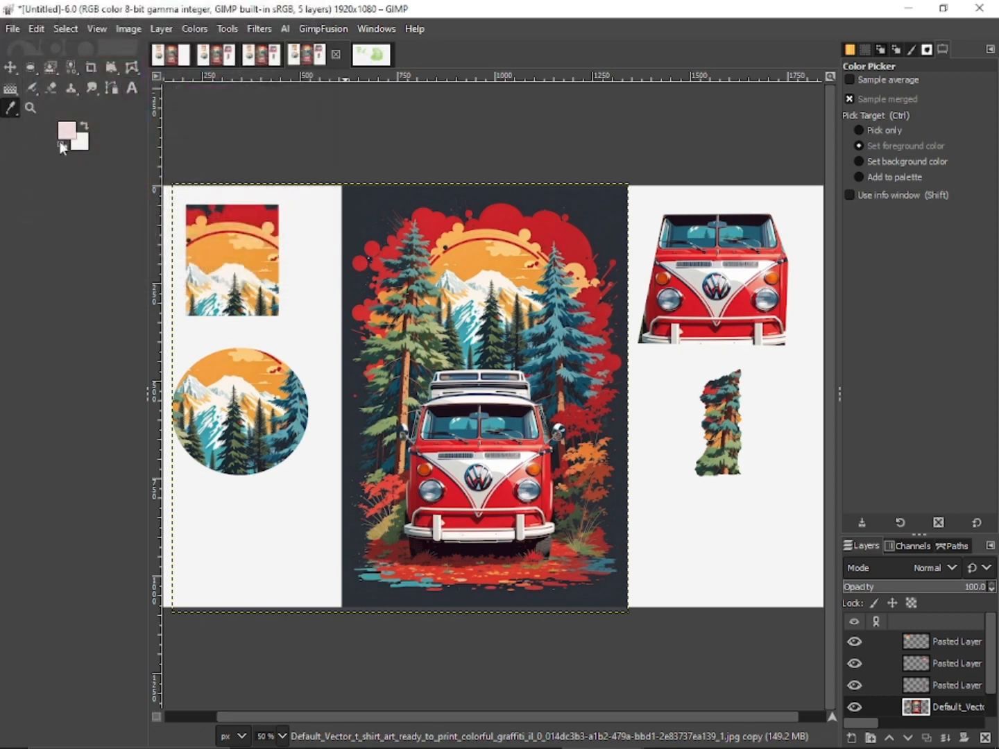
Try dark red, black and bright red e73e3e as the foreground color, and discard the changes
{"action": "left_click", "coordinate": [69, 131]}
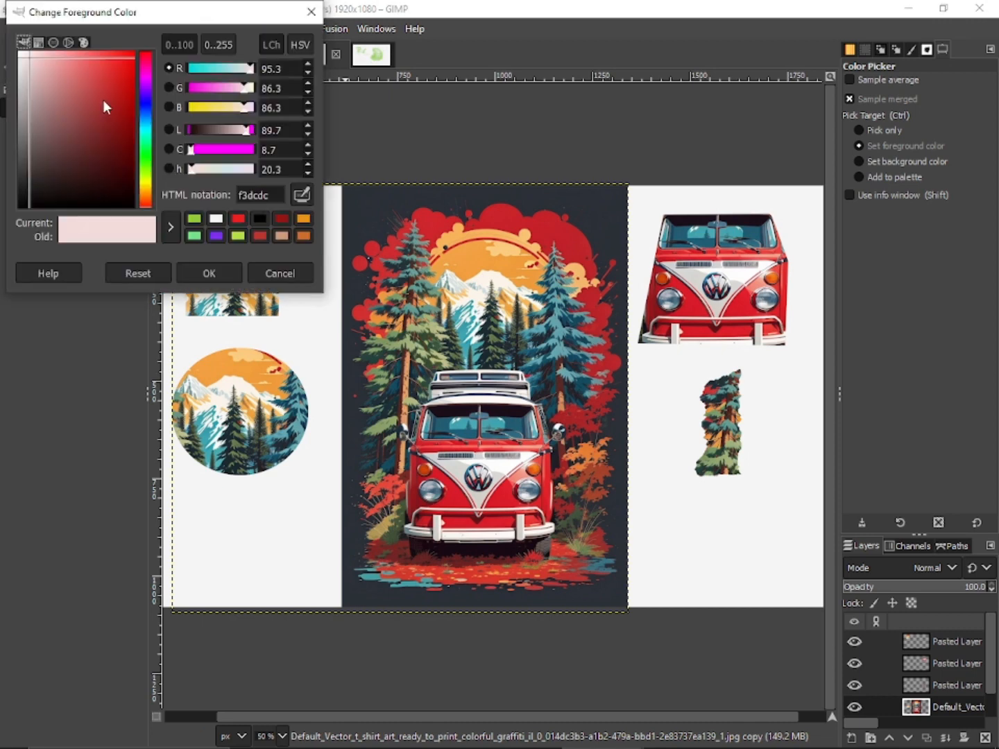
{"action": "left_click_drag", "start_coordinate": [103, 100], "coordinate": [96, 141]}
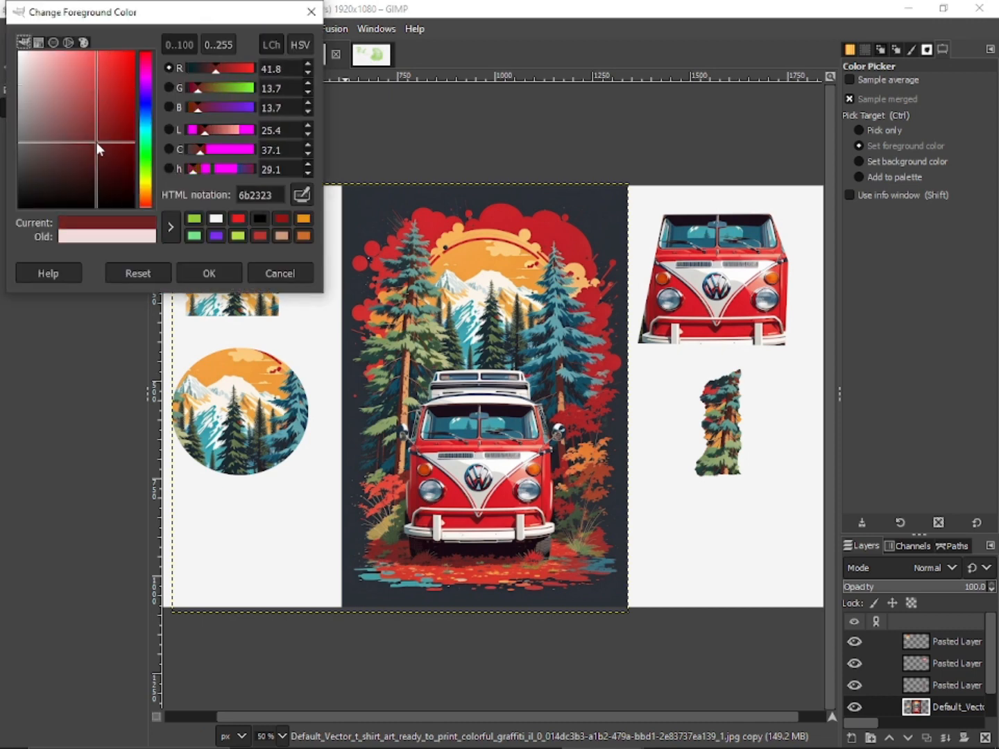
{"action": "left_click", "coordinate": [197, 221]}
{"action": "left_click", "coordinate": [215, 219]}
{"action": "left_click", "coordinate": [257, 217]}
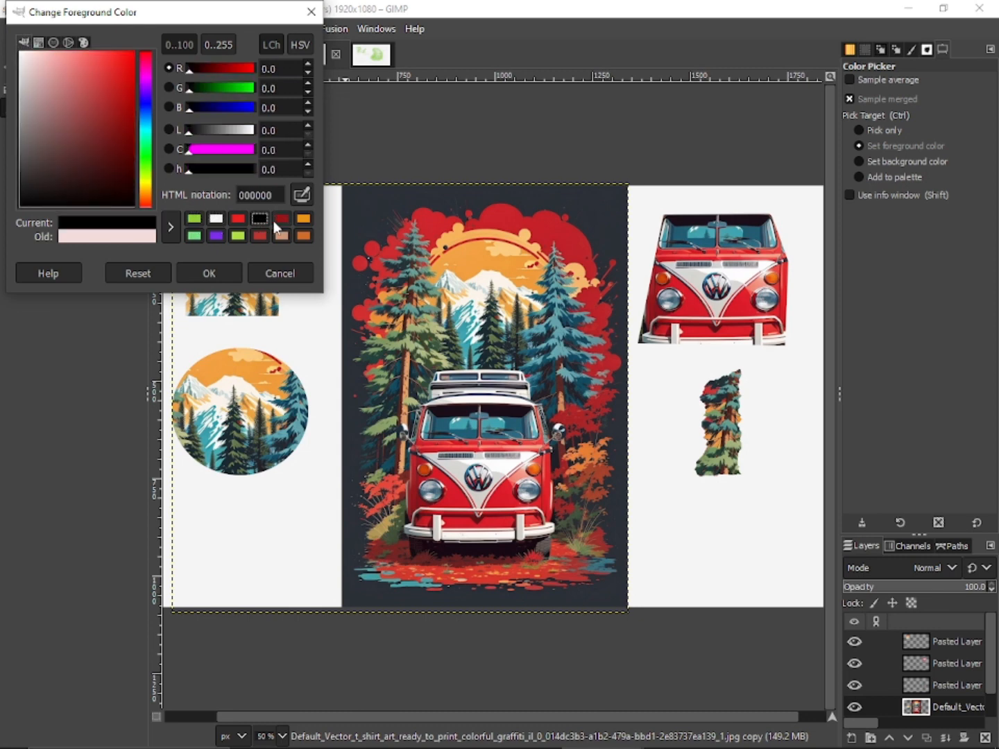
{"action": "left_click", "coordinate": [128, 120]}
{"action": "left_click_drag", "start_coordinate": [129, 120], "coordinate": [103, 66]}
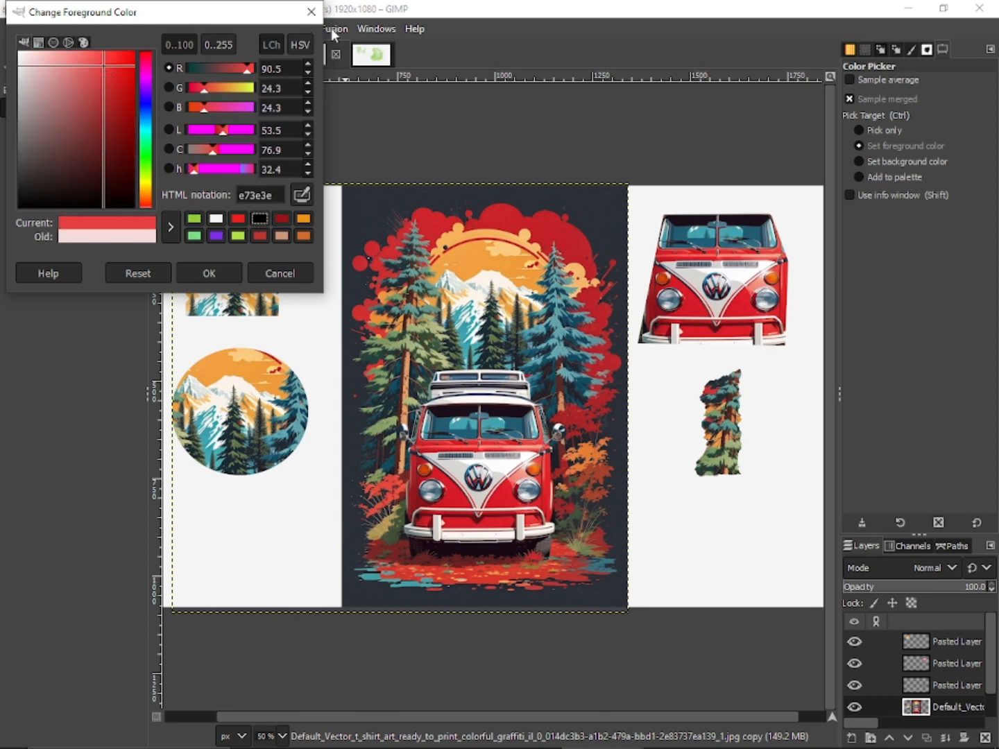
{"action": "left_click", "coordinate": [312, 13]}
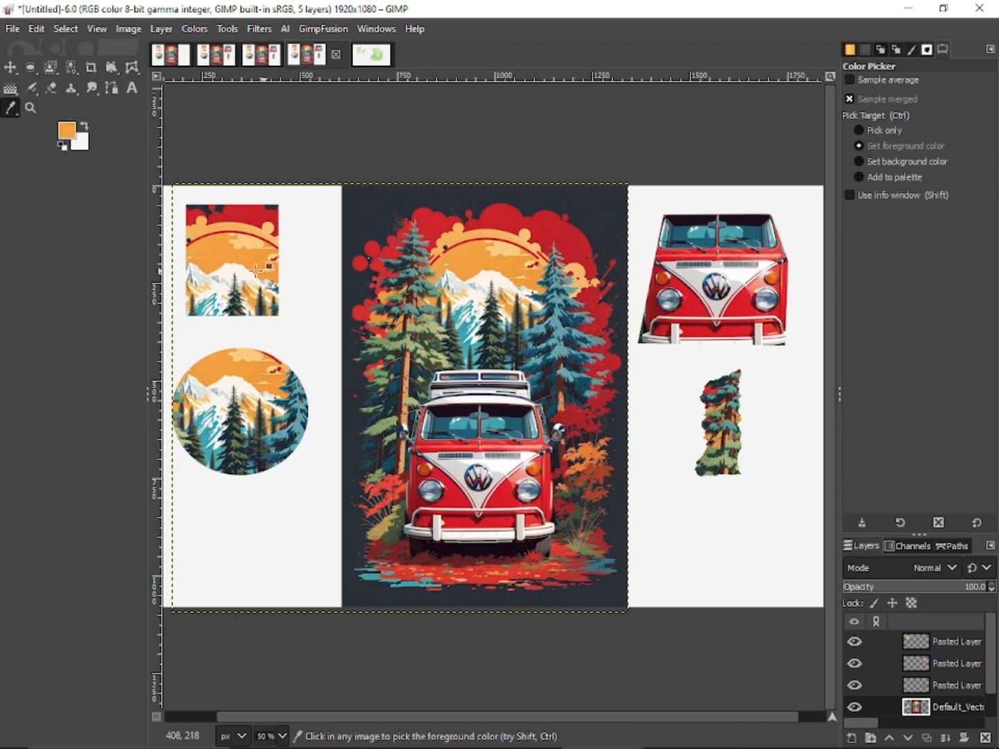
Swap orange into the background color and sample a muted green from the artwork as the foreground color
{"action": "left_click", "coordinate": [88, 128]}
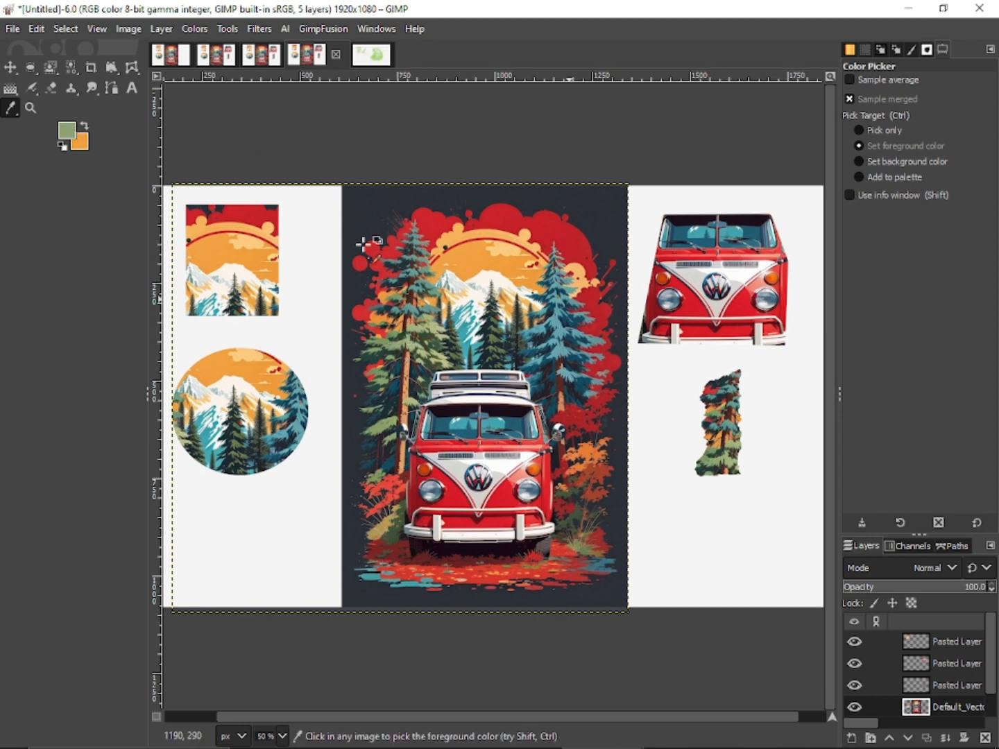
Create a new 1920 × 1080 px layer named 1, filled with transparency, in the van artwork image
{"action": "left_click", "coordinate": [77, 91]}
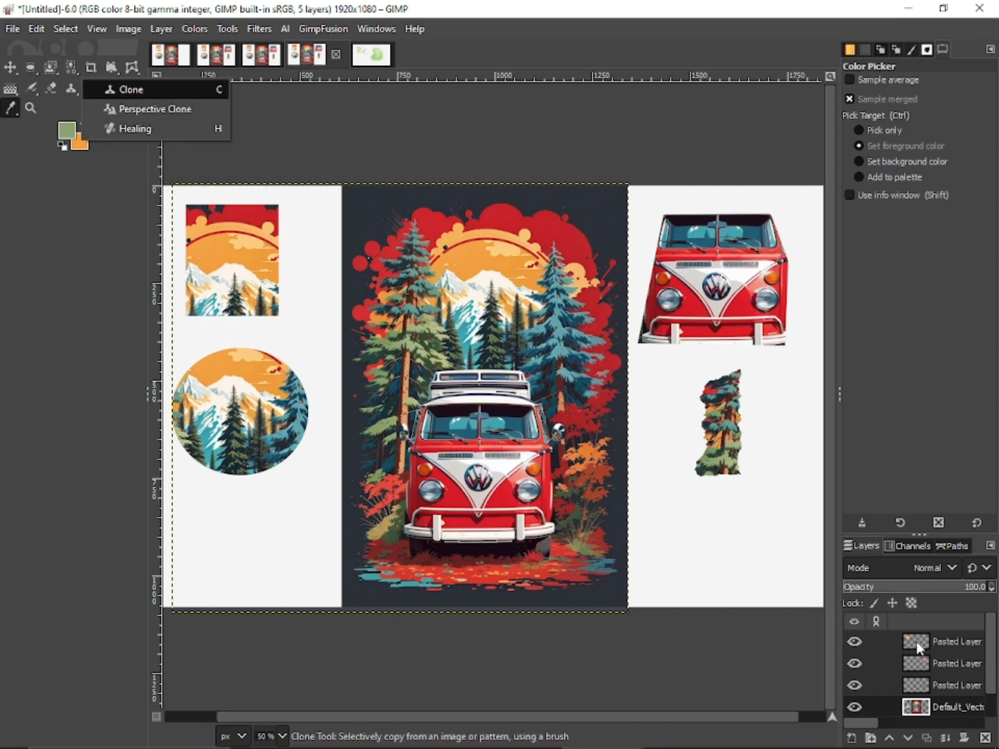
{"action": "left_click", "coordinate": [859, 738]}
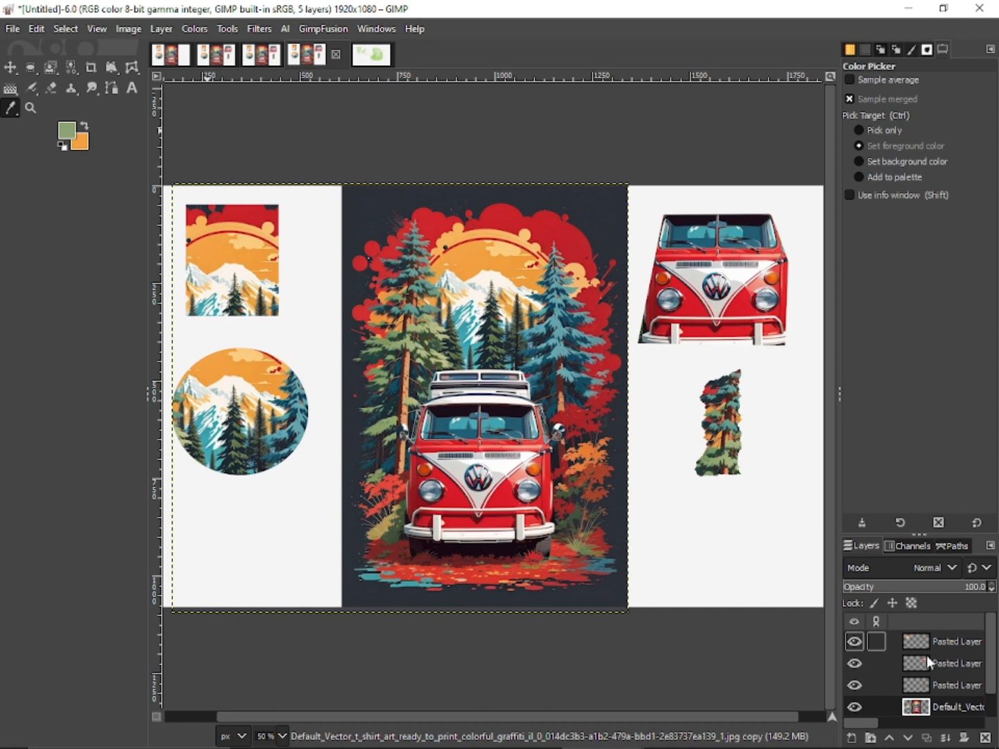
{"action": "left_click", "coordinate": [854, 738]}
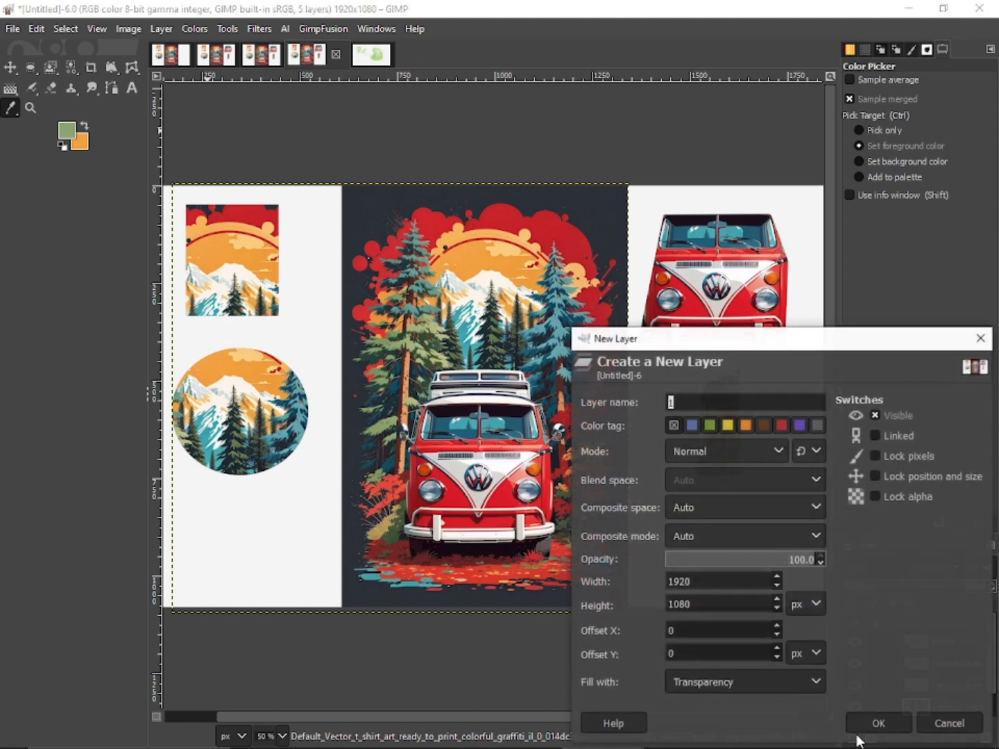
{"action": "left_click_drag", "start_coordinate": [869, 340], "coordinate": [843, 212]}
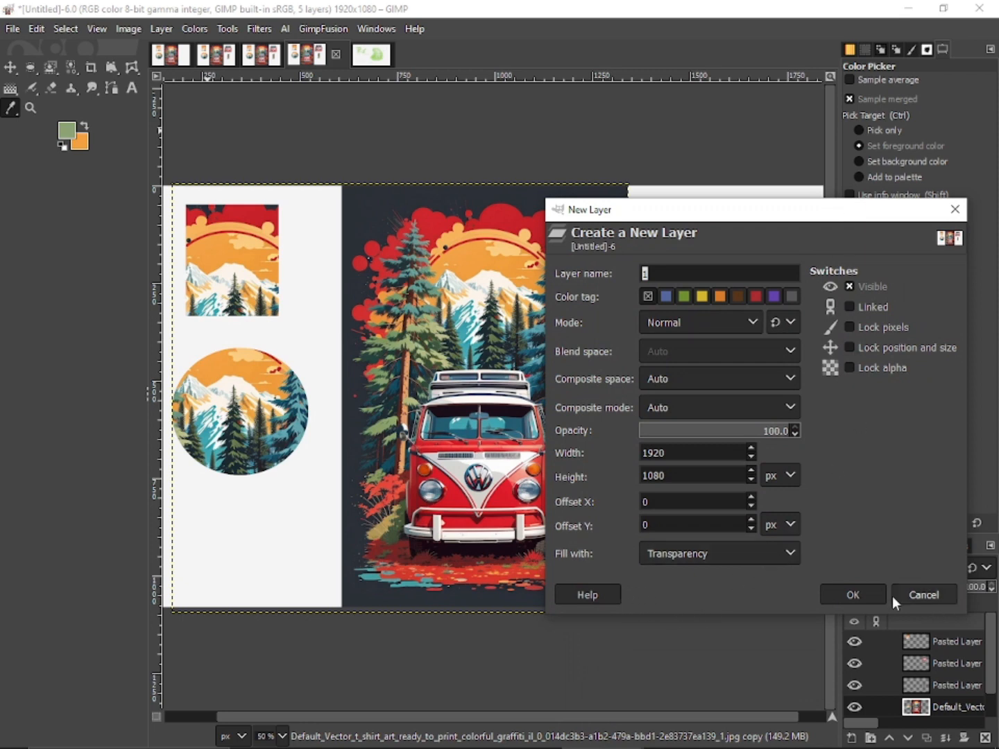
{"action": "left_click", "coordinate": [854, 590]}
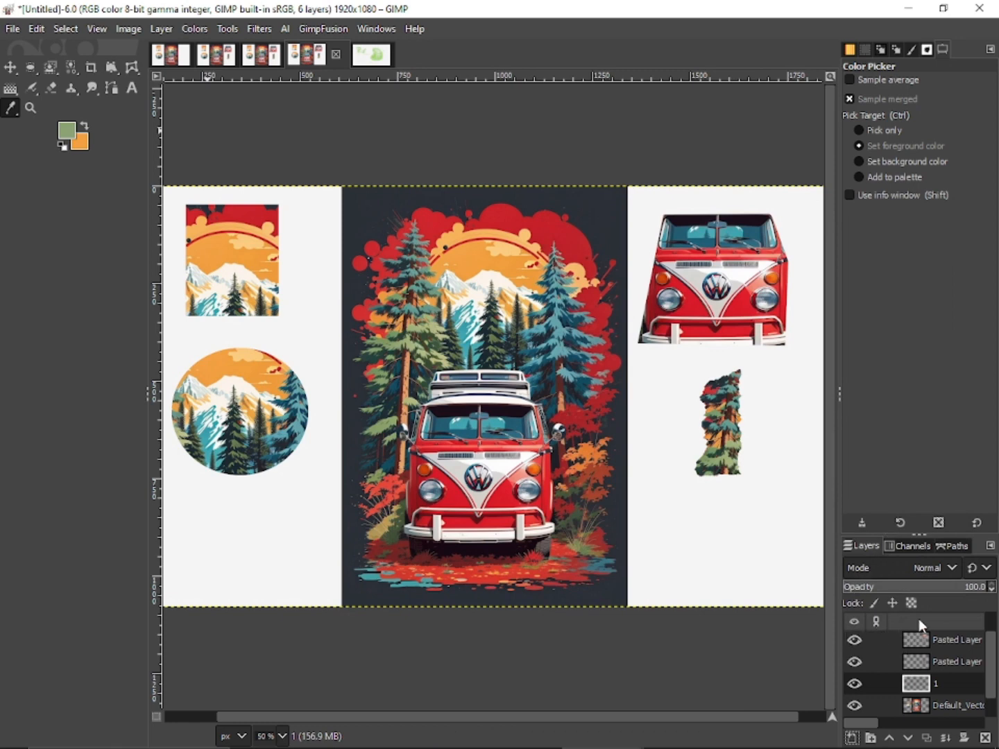
Move layer 1 above all the pasted layers to the top of the layer stack
{"action": "scroll", "coordinate": [911, 665], "scroll_direction": "up", "scroll_amount": 1}
{"action": "scroll", "coordinate": [910, 665], "scroll_direction": "down", "scroll_amount": 2}
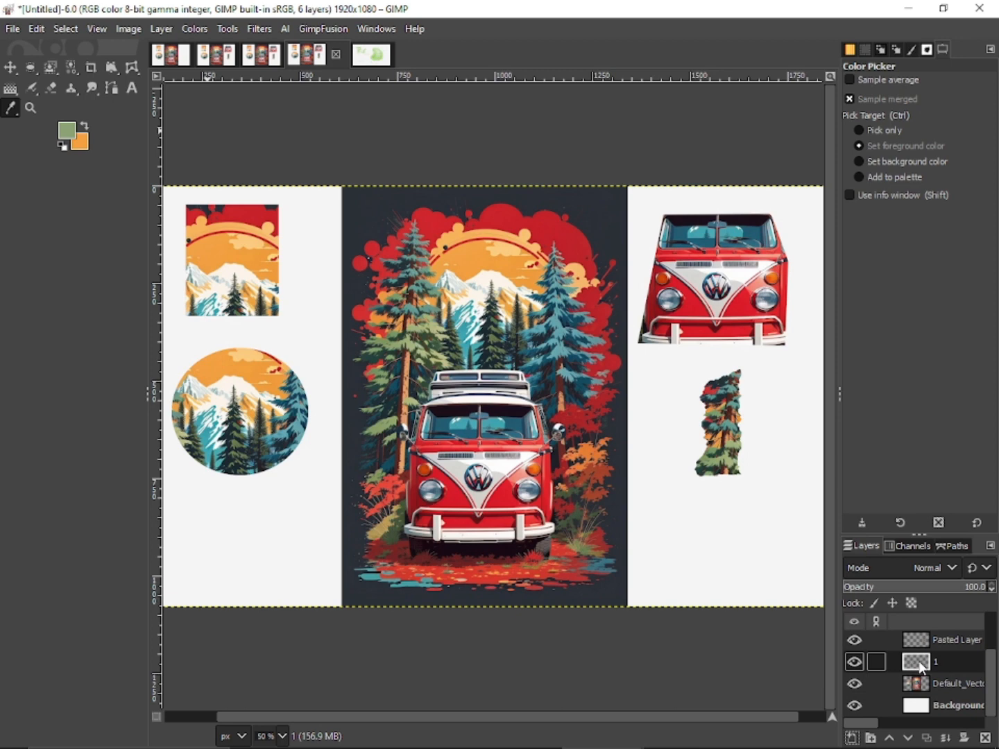
{"action": "scroll", "coordinate": [922, 668], "scroll_direction": "up", "scroll_amount": 2}
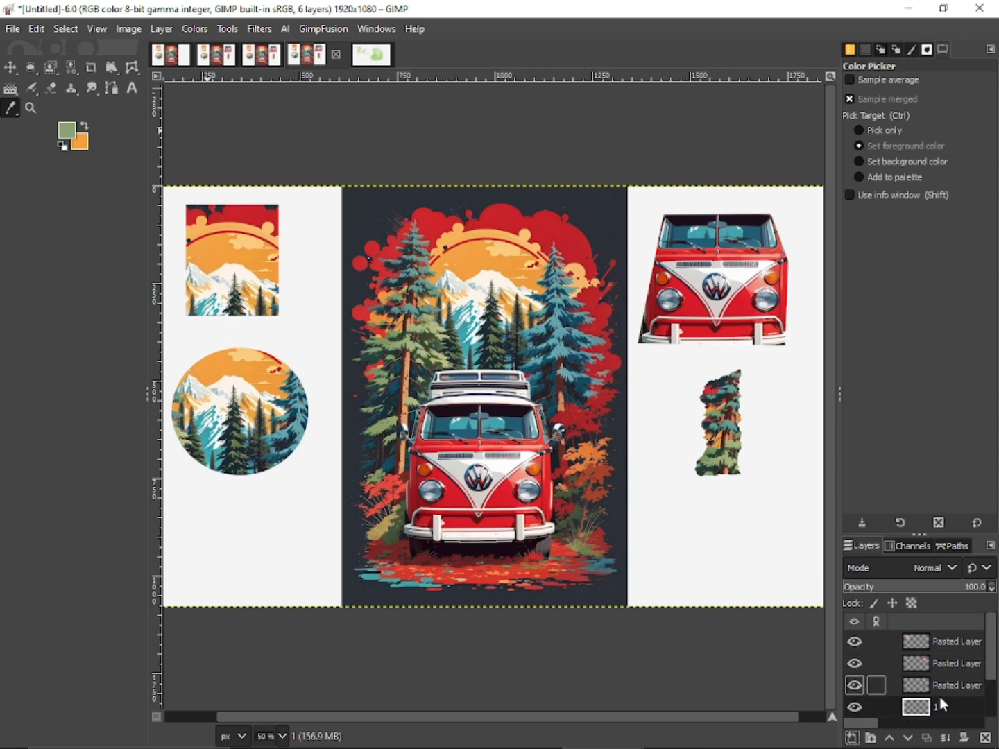
{"action": "left_click_drag", "start_coordinate": [939, 704], "coordinate": [944, 617]}
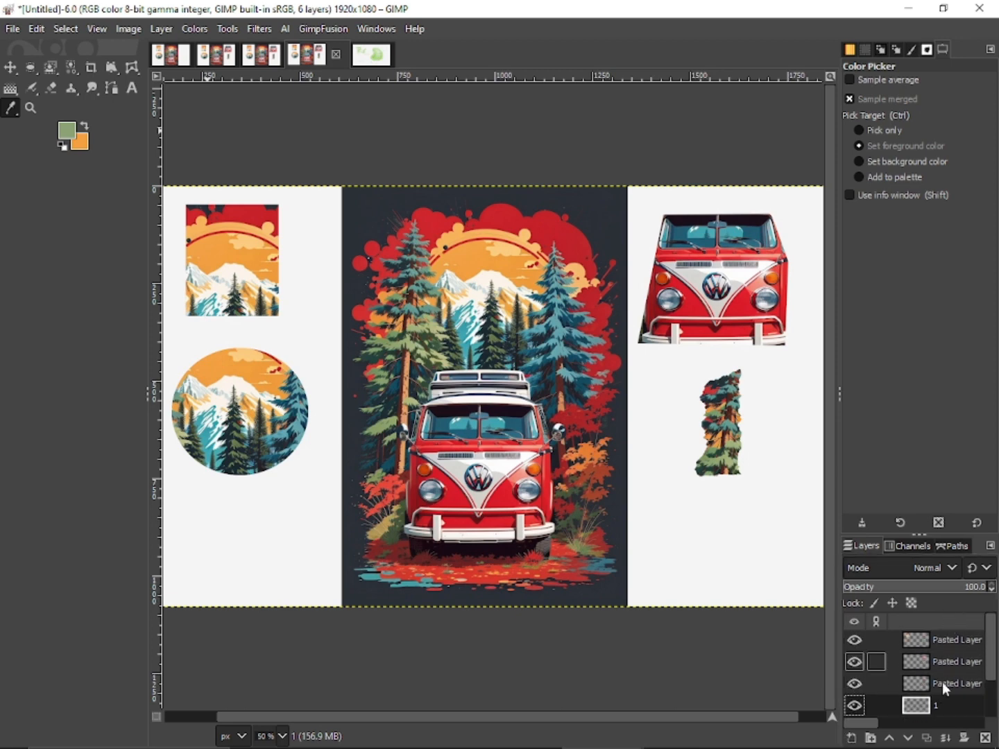
{"action": "left_click_drag", "start_coordinate": [931, 705], "coordinate": [915, 648]}
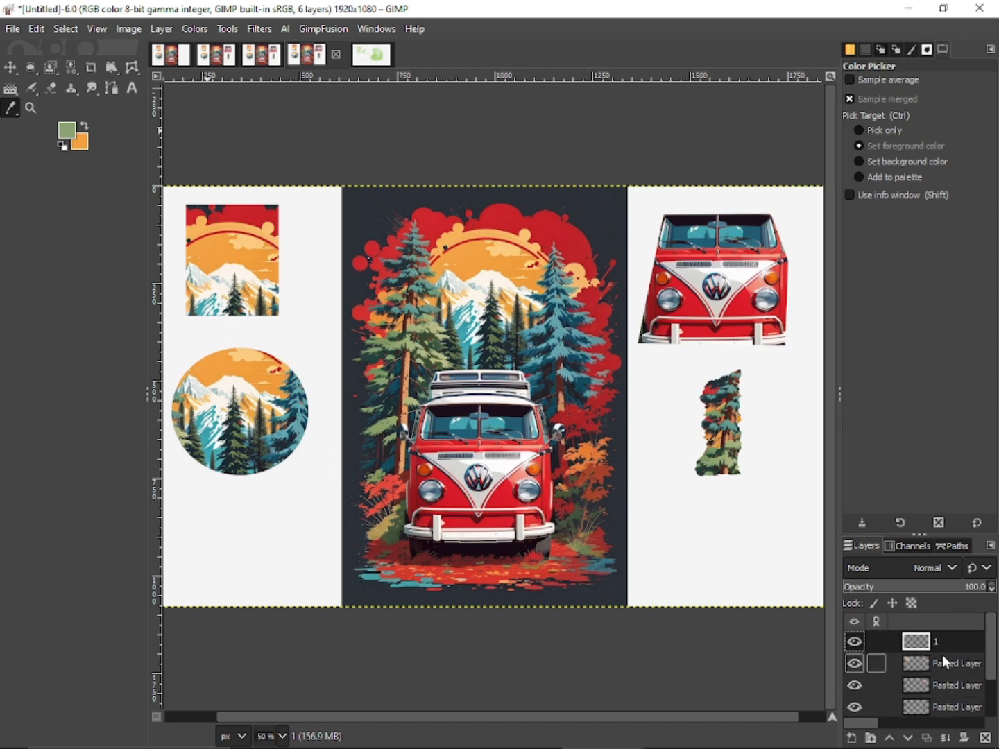
{"action": "scroll", "coordinate": [913, 706], "scroll_direction": "down", "scroll_amount": 2}
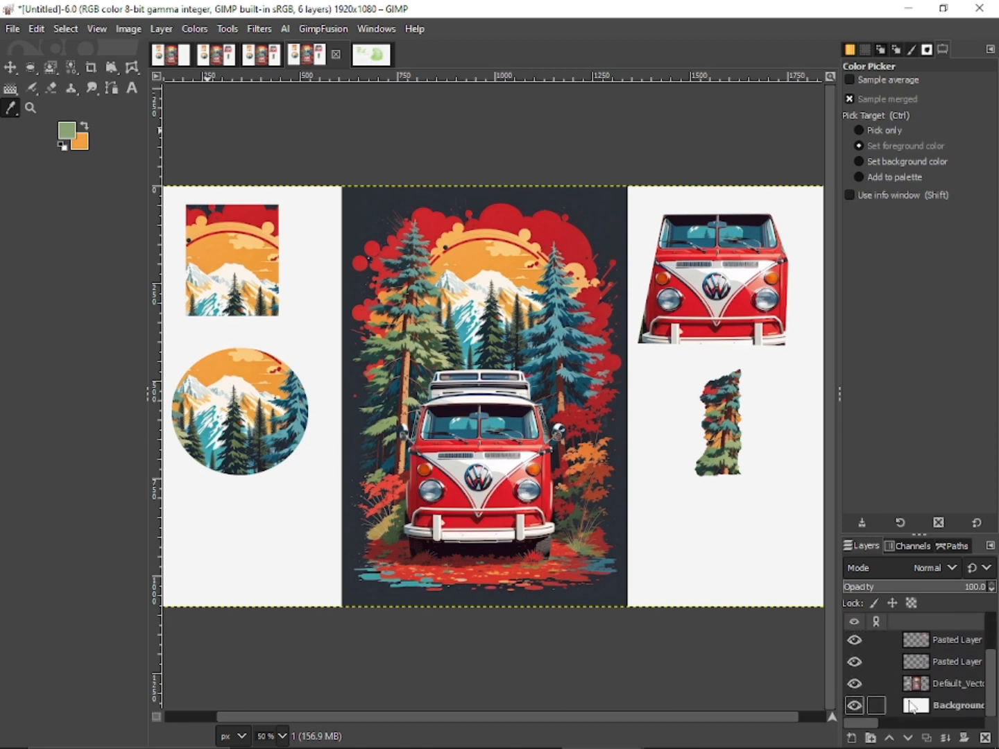
{"action": "scroll", "coordinate": [913, 670], "scroll_direction": "up", "scroll_amount": 2}
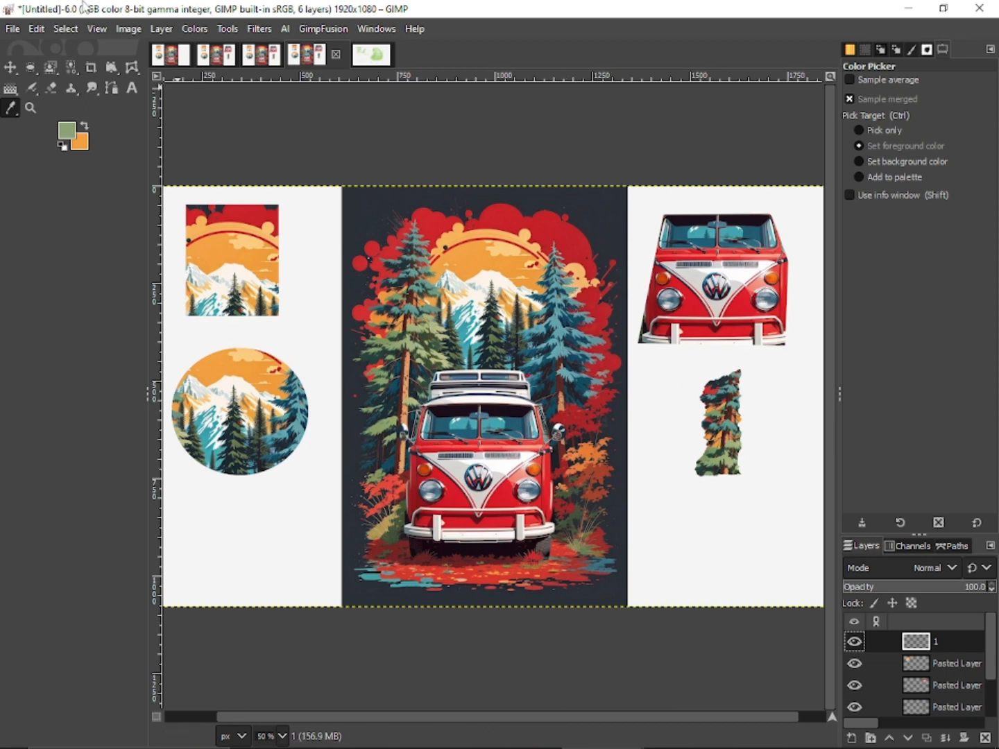
Activate the Clone tool and set the clone source in the orange sky above the snowy mountains
{"action": "left_click", "coordinate": [77, 89]}
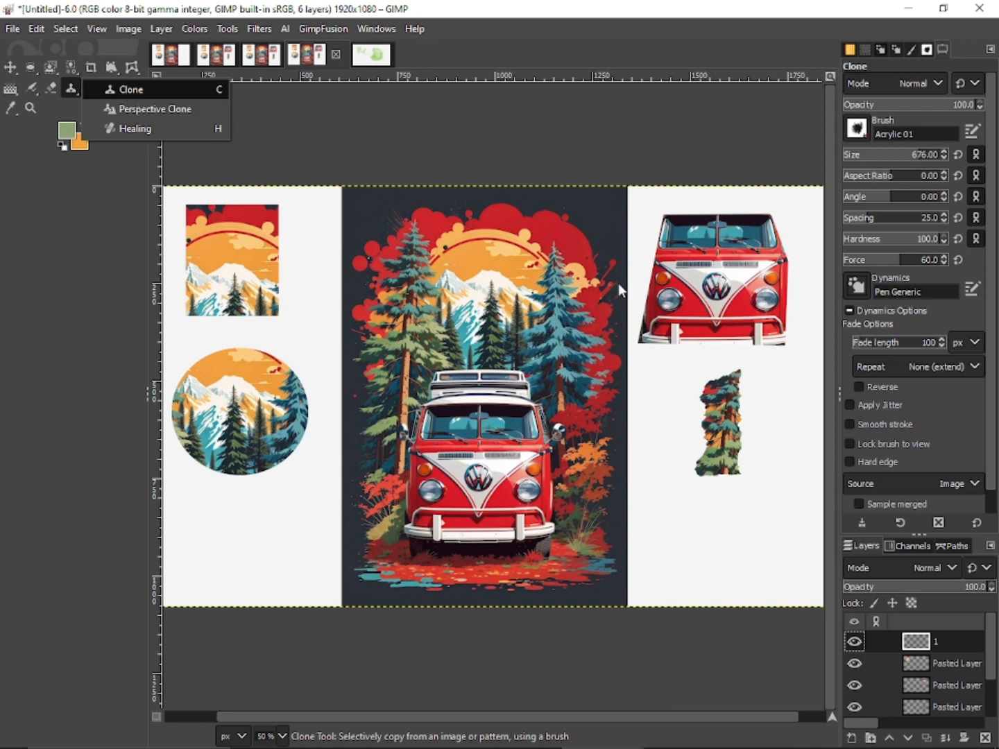
{"action": "left_click", "coordinate": [468, 261]}
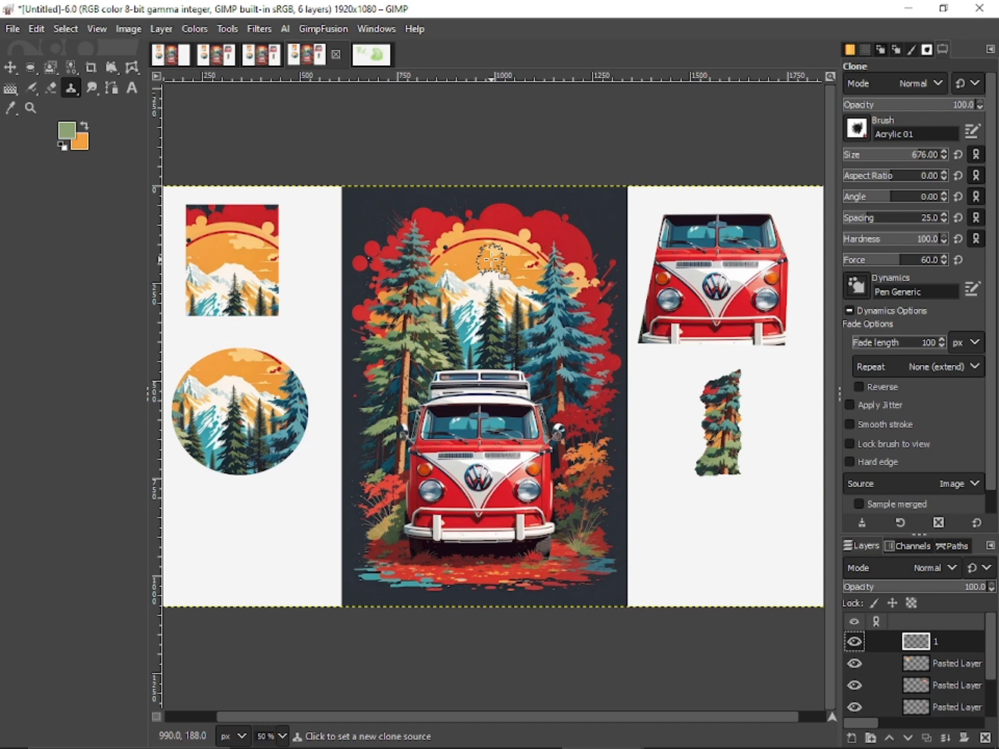
{"action": "left_click", "coordinate": [491, 260], "text": "ctrl"}
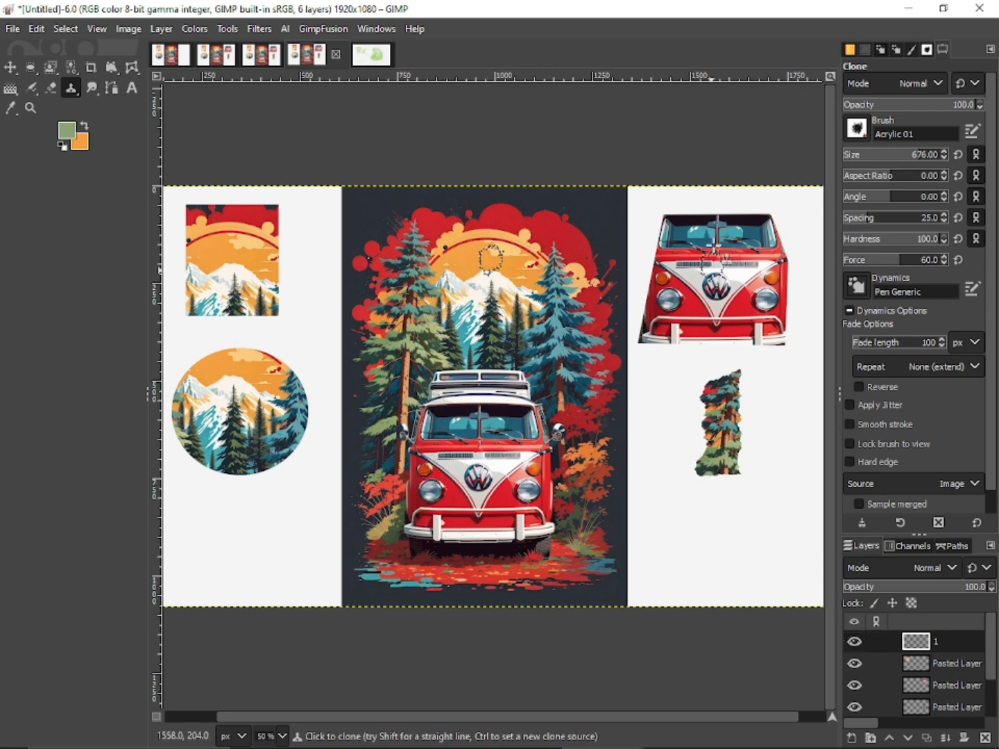
Select the van artwork layer and set the Clone brush to 2. Hardness 100 with a size of 586
{"action": "scroll", "coordinate": [911, 651], "scroll_direction": "down", "scroll_amount": 2}
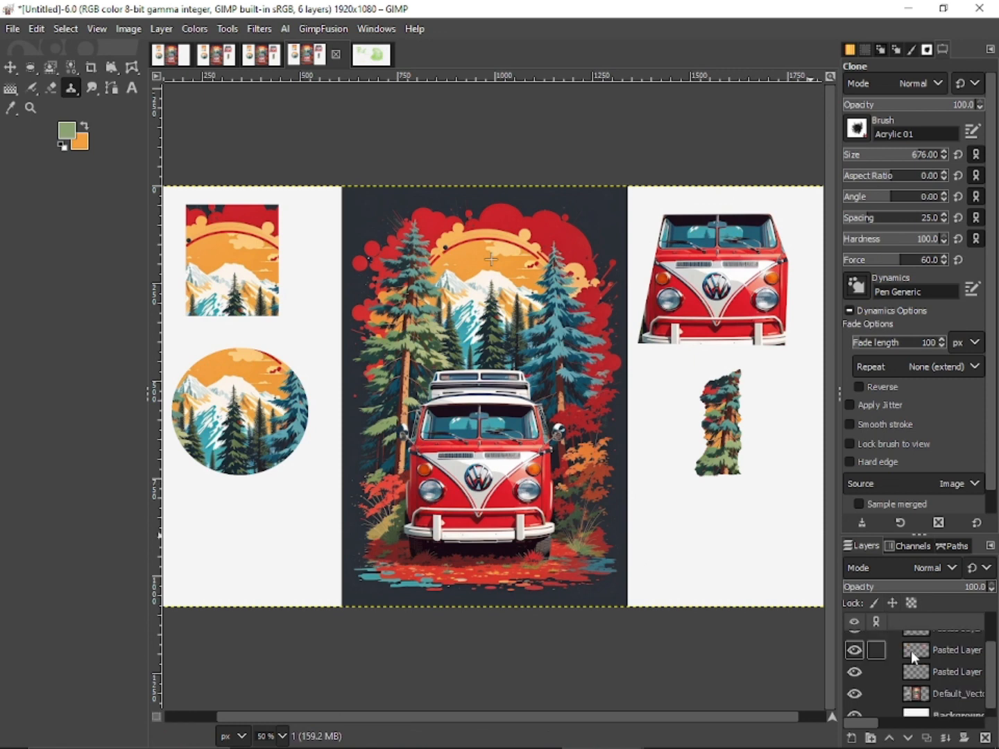
{"action": "left_click", "coordinate": [905, 674]}
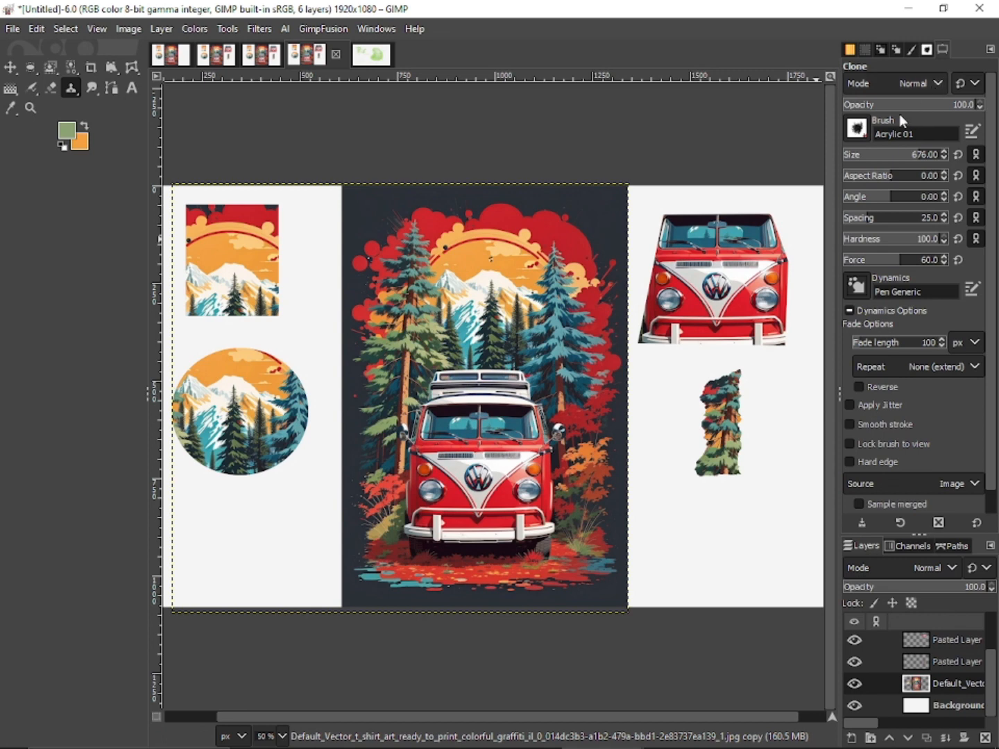
{"action": "left_click", "coordinate": [927, 51]}
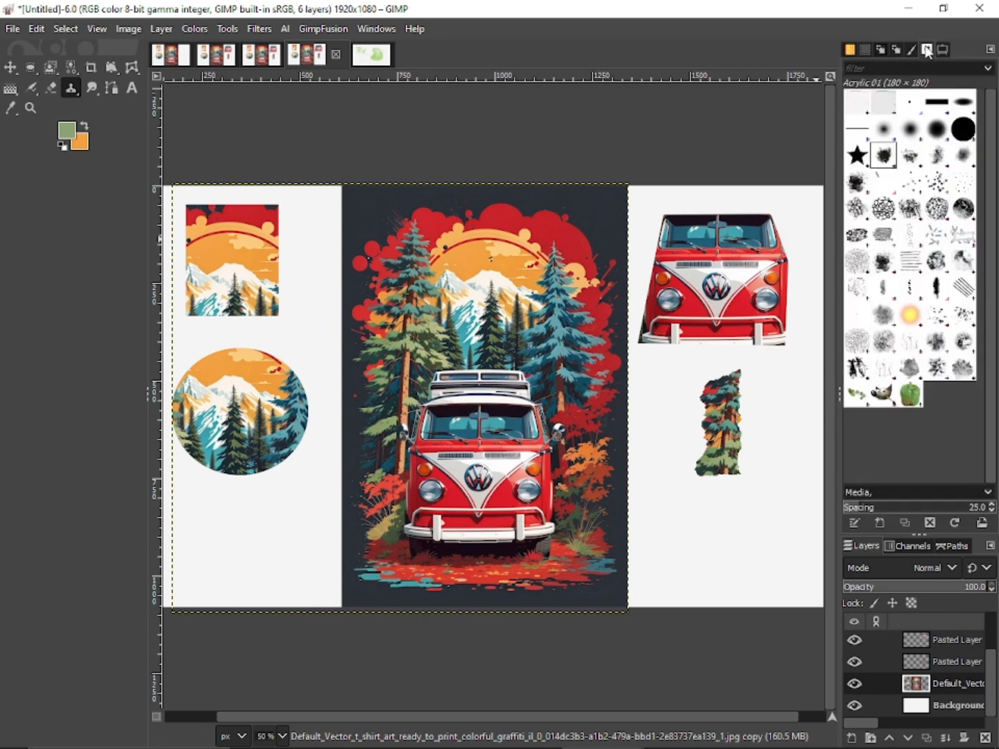
{"action": "left_click", "coordinate": [962, 131]}
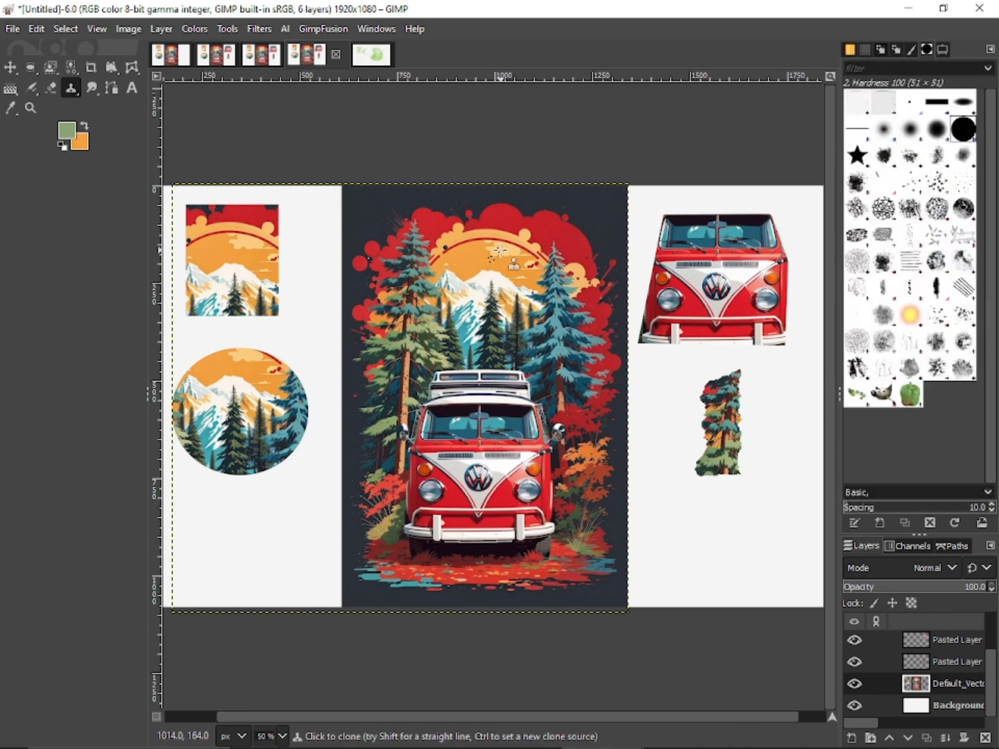
{"action": "left_click", "coordinate": [941, 45]}
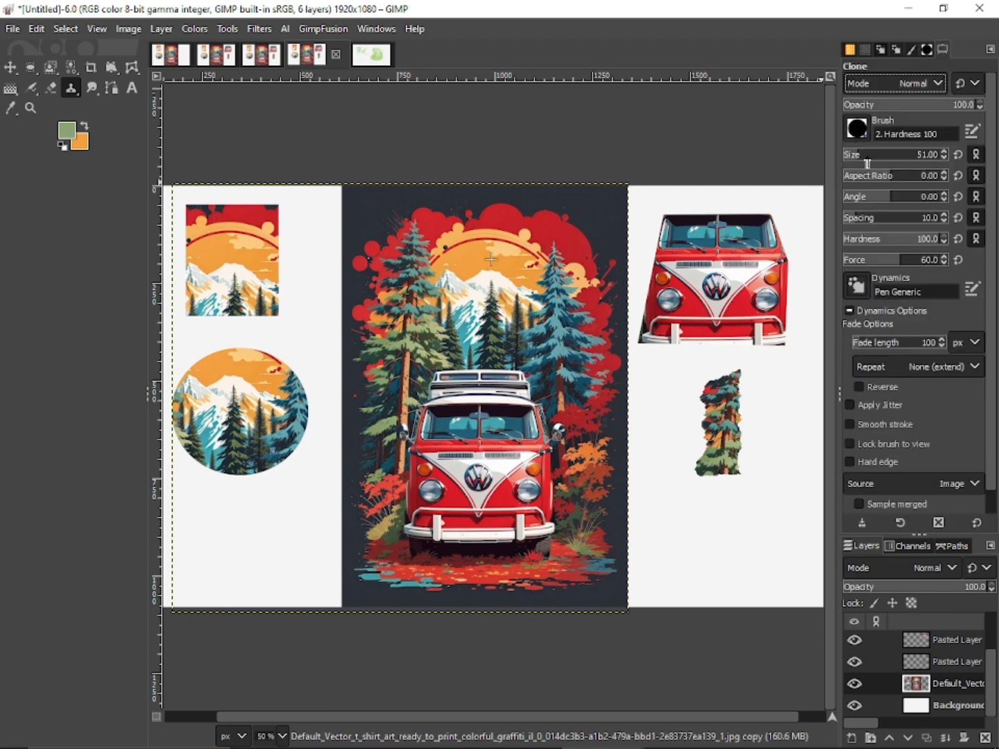
{"action": "left_click_drag", "start_coordinate": [858, 160], "coordinate": [905, 158]}
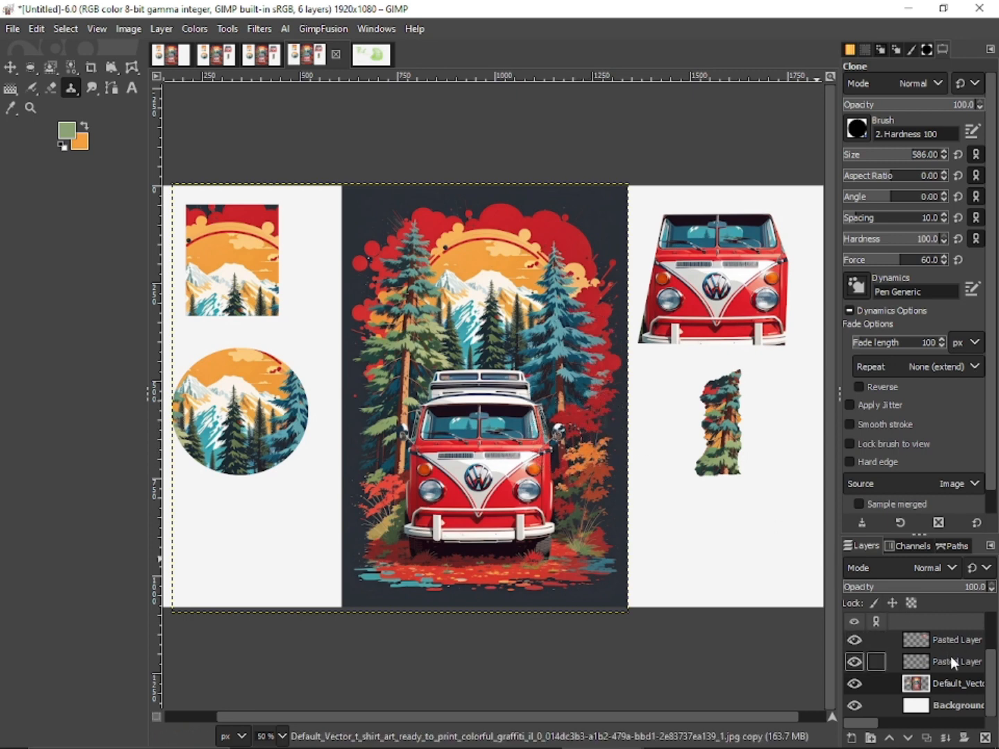
Try cloning the orange foliage beside the van over the front of the van, and undo the stroke
{"action": "left_click", "coordinate": [854, 683]}
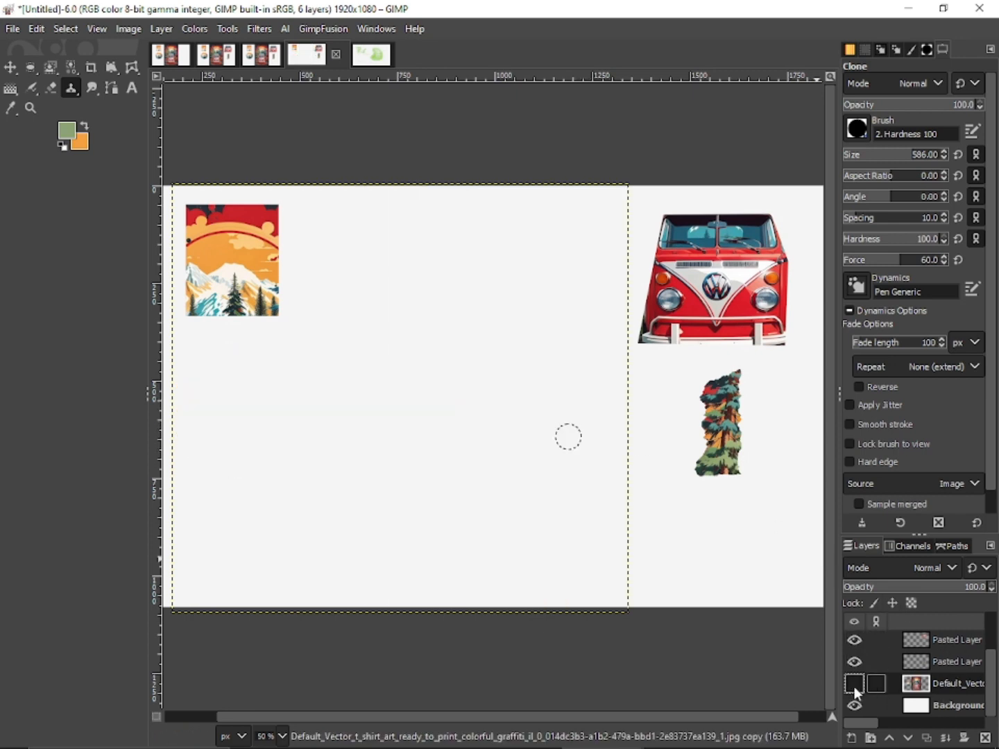
{"action": "left_click", "coordinate": [853, 684]}
{"action": "left_click_drag", "start_coordinate": [482, 416], "coordinate": [474, 492]}
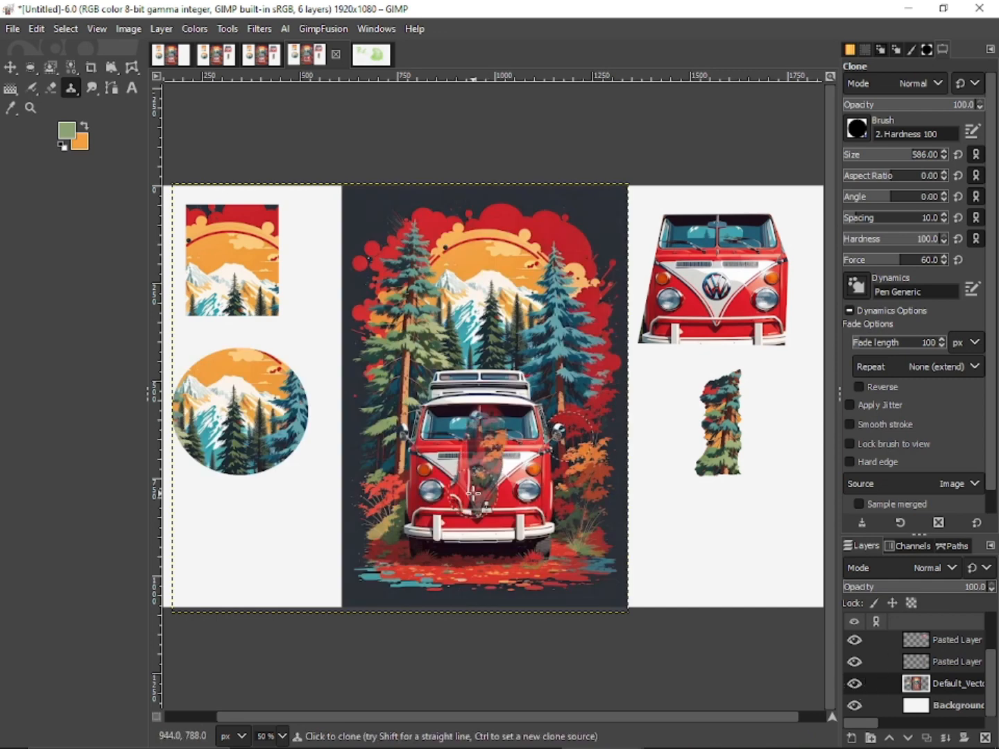
{"action": "key", "text": "ctrl+z"}
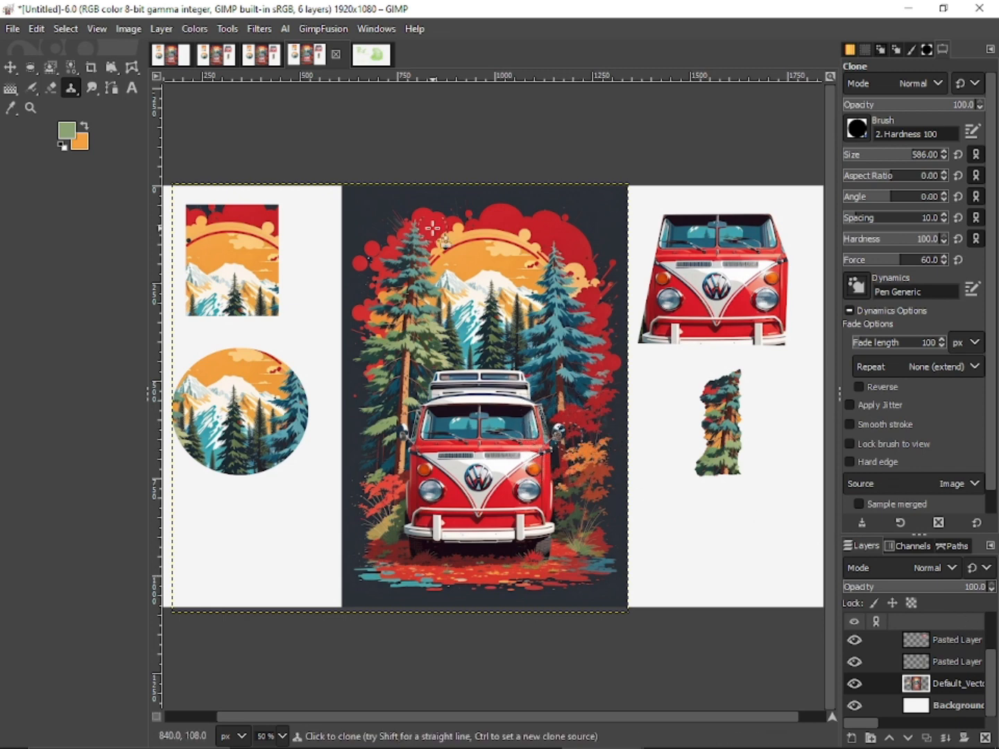
Try cloning the van and its surroundings over the upper left part of the artwork, and undo the strokes
{"action": "mouse_move", "coordinate": [456, 240]}
{"action": "left_mouse_down"}
{"action": "mouse_move", "coordinate": [458, 307]}
{"action": "mouse_move", "coordinate": [440, 229]}
{"action": "mouse_move", "coordinate": [446, 327]}
{"action": "mouse_move", "coordinate": [422, 251]}
{"action": "mouse_move", "coordinate": [384, 244]}
{"action": "mouse_move", "coordinate": [383, 226]}
{"action": "mouse_move", "coordinate": [493, 230]}
{"action": "mouse_move", "coordinate": [491, 307]}
{"action": "mouse_move", "coordinate": [511, 282]}
{"action": "left_mouse_up"}
{"action": "mouse_move", "coordinate": [351, 236]}
{"action": "left_mouse_down"}
{"action": "mouse_move", "coordinate": [346, 264]}
{"action": "mouse_move", "coordinate": [373, 379]}
{"action": "mouse_move", "coordinate": [415, 362]}
{"action": "mouse_move", "coordinate": [389, 329]}
{"action": "mouse_move", "coordinate": [327, 195]}
{"action": "mouse_move", "coordinate": [292, 194]}
{"action": "mouse_move", "coordinate": [302, 296]}
{"action": "mouse_move", "coordinate": [324, 378]}
{"action": "mouse_move", "coordinate": [366, 377]}
{"action": "mouse_move", "coordinate": [336, 369]}
{"action": "mouse_move", "coordinate": [278, 327]}
{"action": "mouse_move", "coordinate": [252, 198]}
{"action": "mouse_move", "coordinate": [219, 358]}
{"action": "mouse_move", "coordinate": [182, 359]}
{"action": "mouse_move", "coordinate": [185, 373]}
{"action": "mouse_move", "coordinate": [289, 410]}
{"action": "mouse_move", "coordinate": [365, 413]}
{"action": "mouse_move", "coordinate": [421, 390]}
{"action": "mouse_move", "coordinate": [509, 332]}
{"action": "mouse_move", "coordinate": [477, 421]}
{"action": "mouse_move", "coordinate": [447, 418]}
{"action": "mouse_move", "coordinate": [470, 386]}
{"action": "mouse_move", "coordinate": [198, 392]}
{"action": "mouse_move", "coordinate": [277, 360]}
{"action": "mouse_move", "coordinate": [265, 326]}
{"action": "left_mouse_up"}
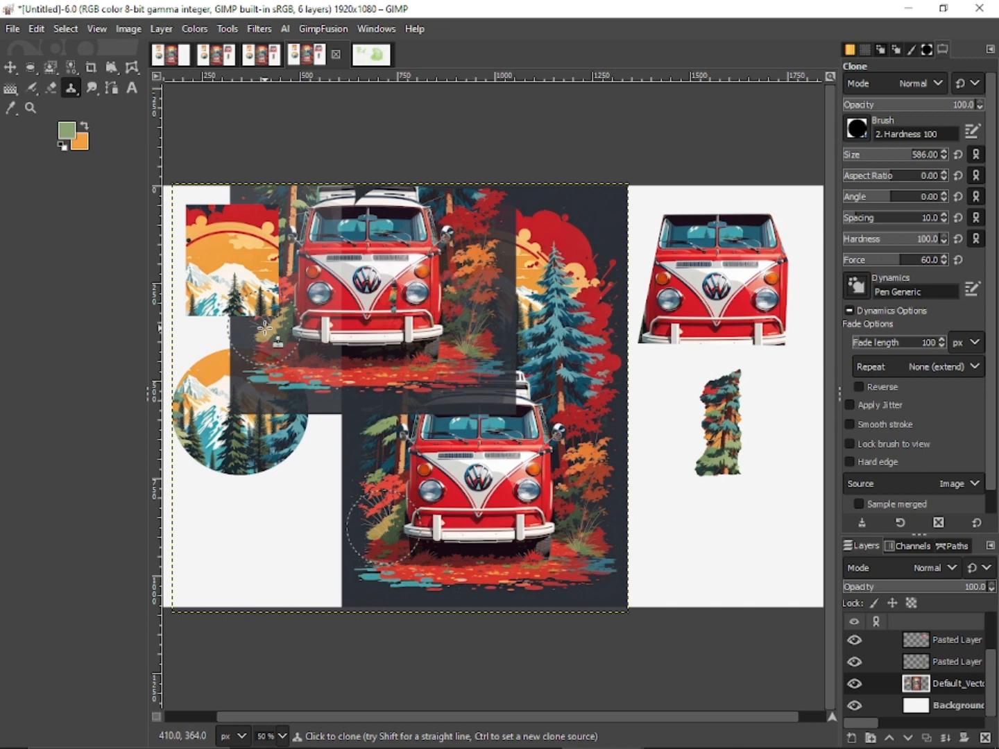
{"action": "mouse_move", "coordinate": [265, 328]}
{"action": "left_mouse_down"}
{"action": "mouse_move", "coordinate": [291, 364]}
{"action": "mouse_move", "coordinate": [279, 358]}
{"action": "left_mouse_up"}
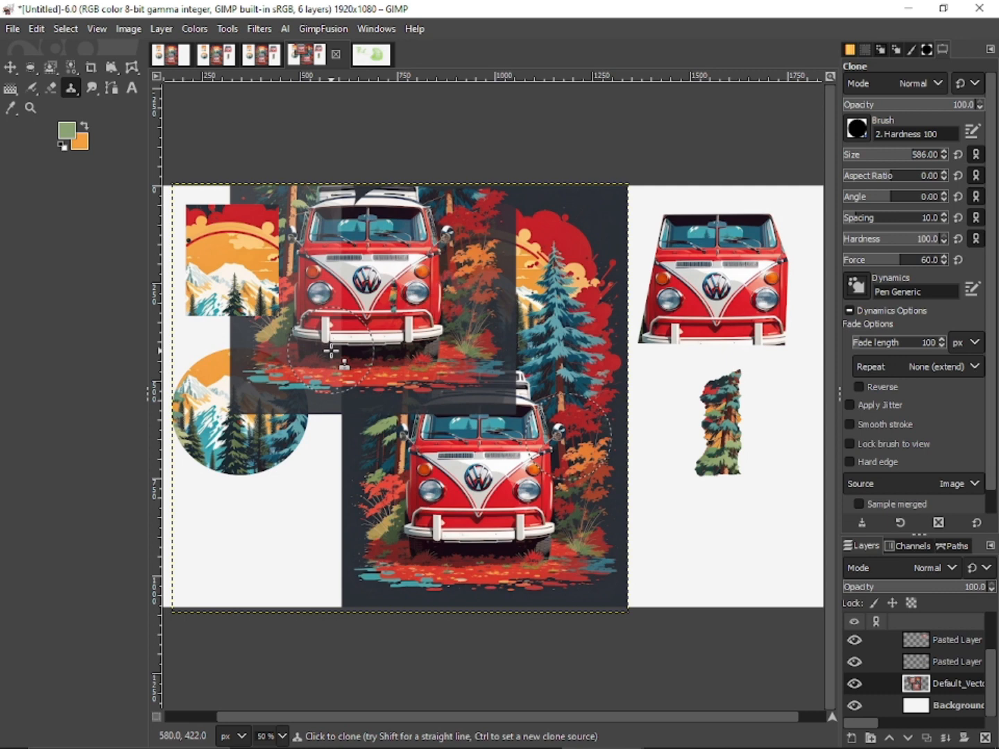
{"action": "key", "text": "ctrl+z"}
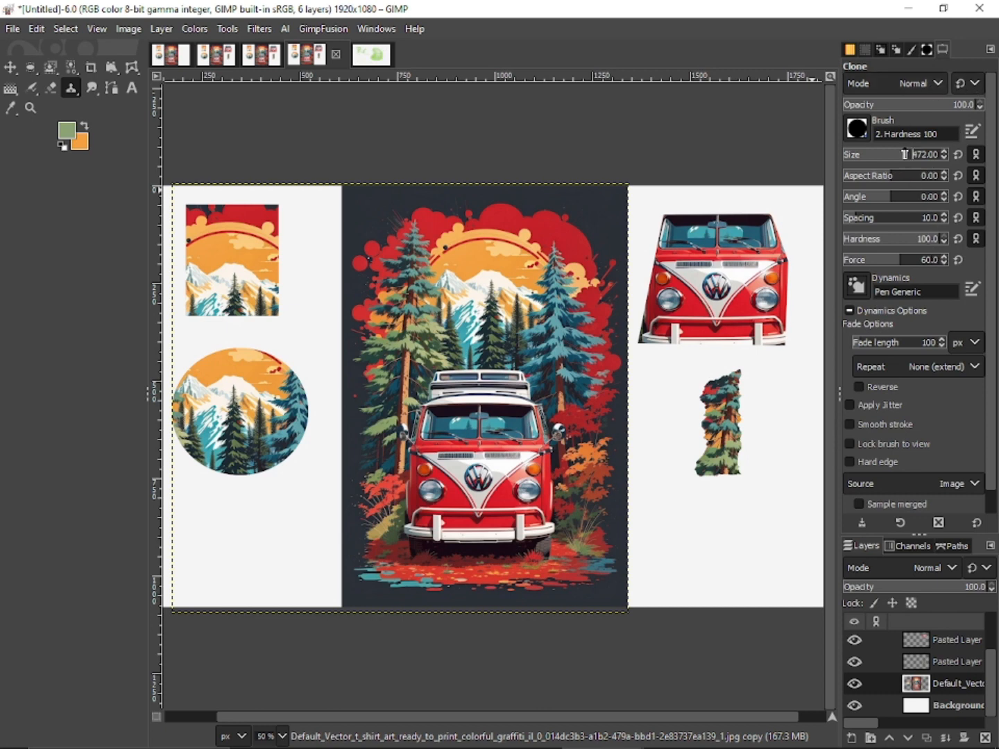
Set the Clone brush size to 334 and set the clone source at the tip of the blue pine tree
{"action": "left_click", "coordinate": [867, 154]}
{"action": "left_click_drag", "start_coordinate": [890, 154], "coordinate": [907, 154]}
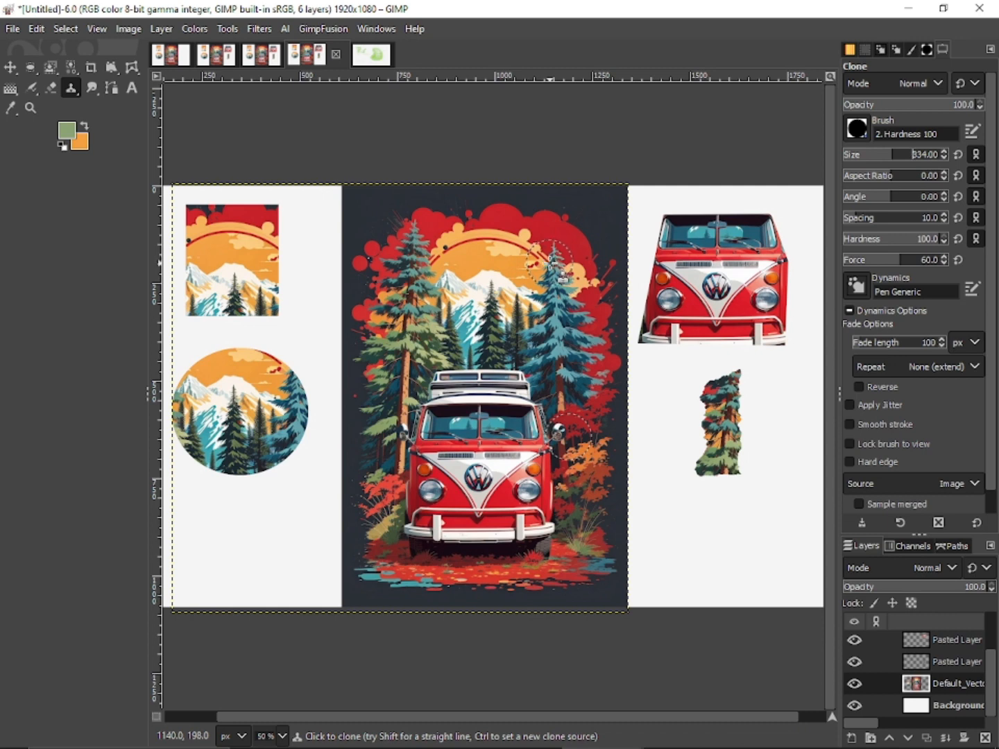
{"action": "key", "text": "ctrl"}
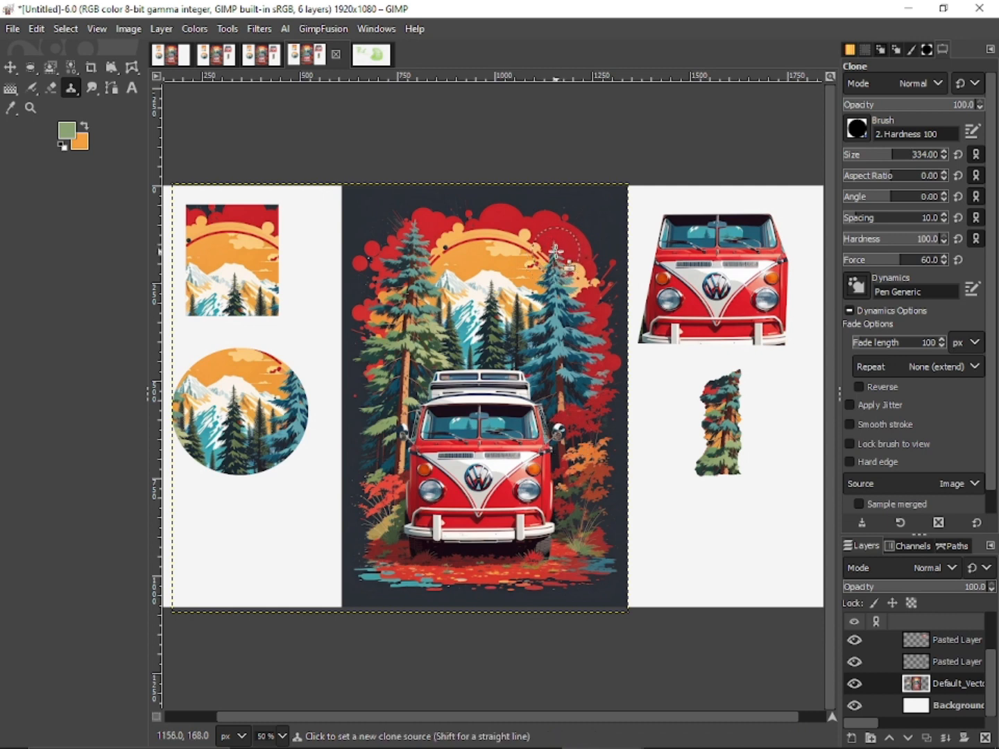
{"action": "left_click", "coordinate": [555, 249], "text": "ctrl"}
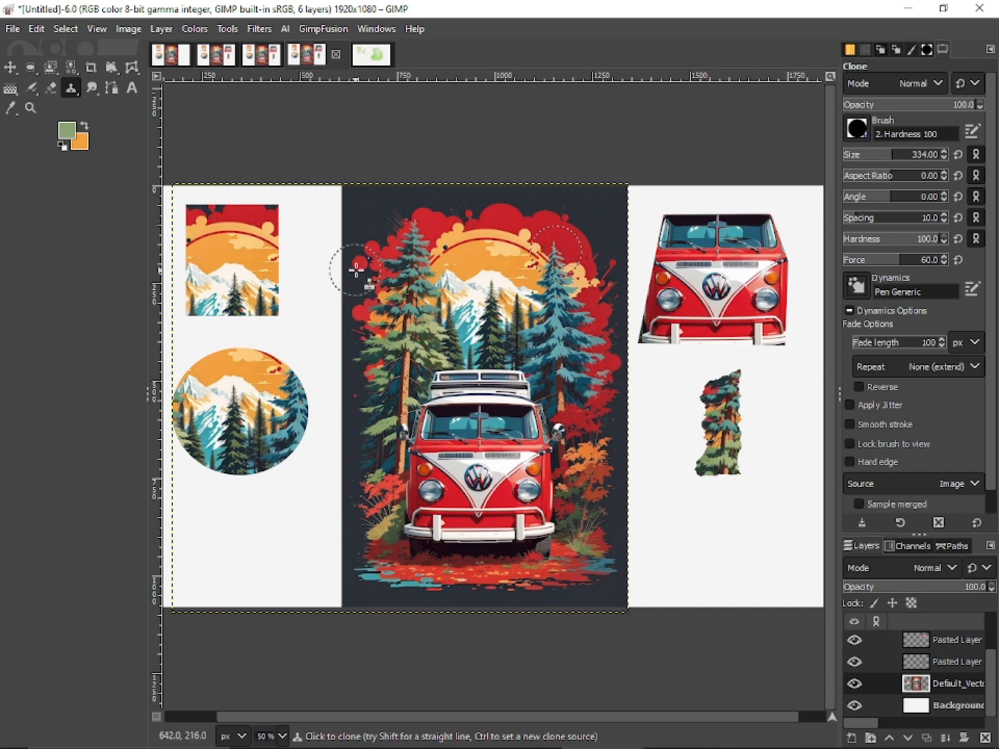
Try cloning the blue pine tree over the dark area beside the green pine on the other side of the artwork, and undo the strokes
{"action": "left_click_drag", "start_coordinate": [371, 267], "coordinate": [371, 458]}
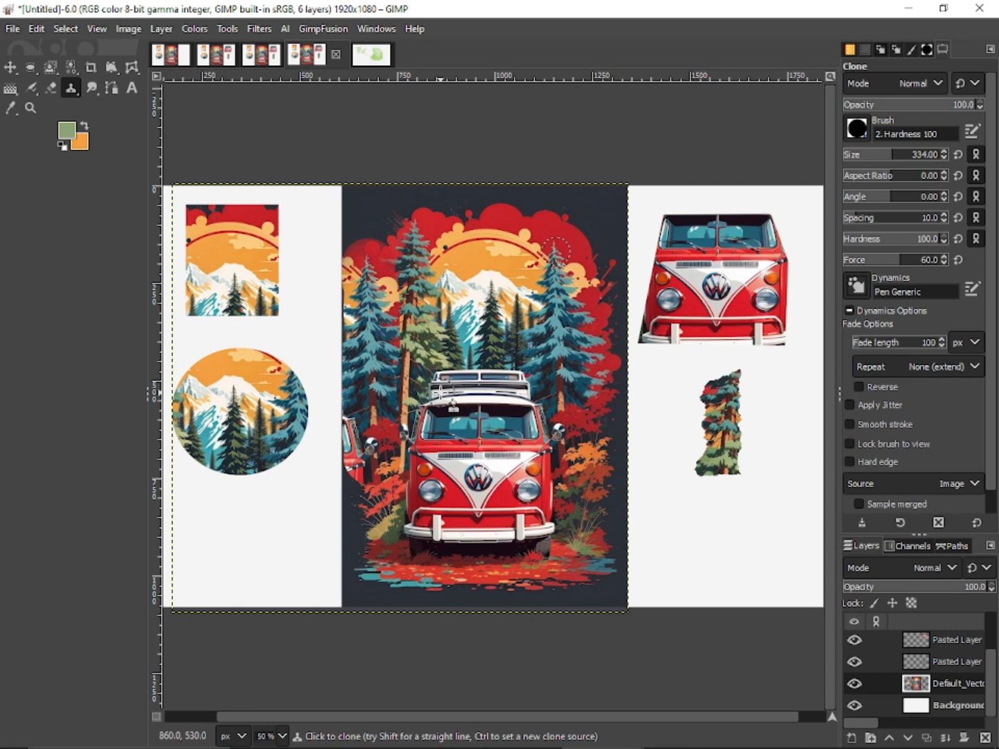
{"action": "key", "text": "ctrl"}
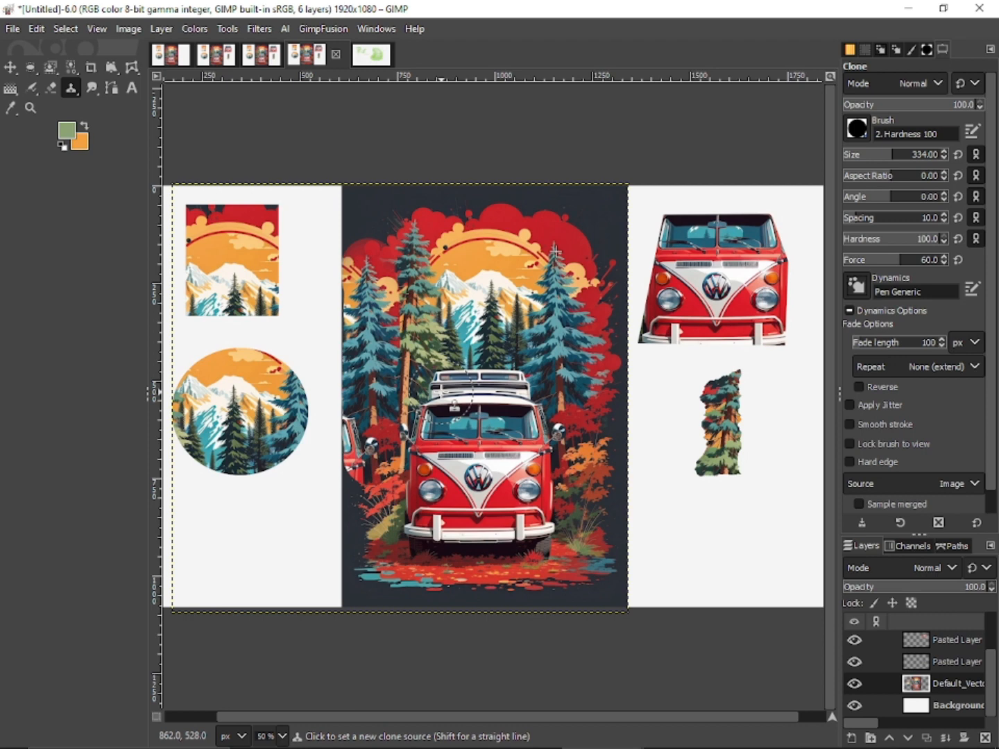
{"action": "left_click", "coordinate": [555, 250], "text": "ctrl"}
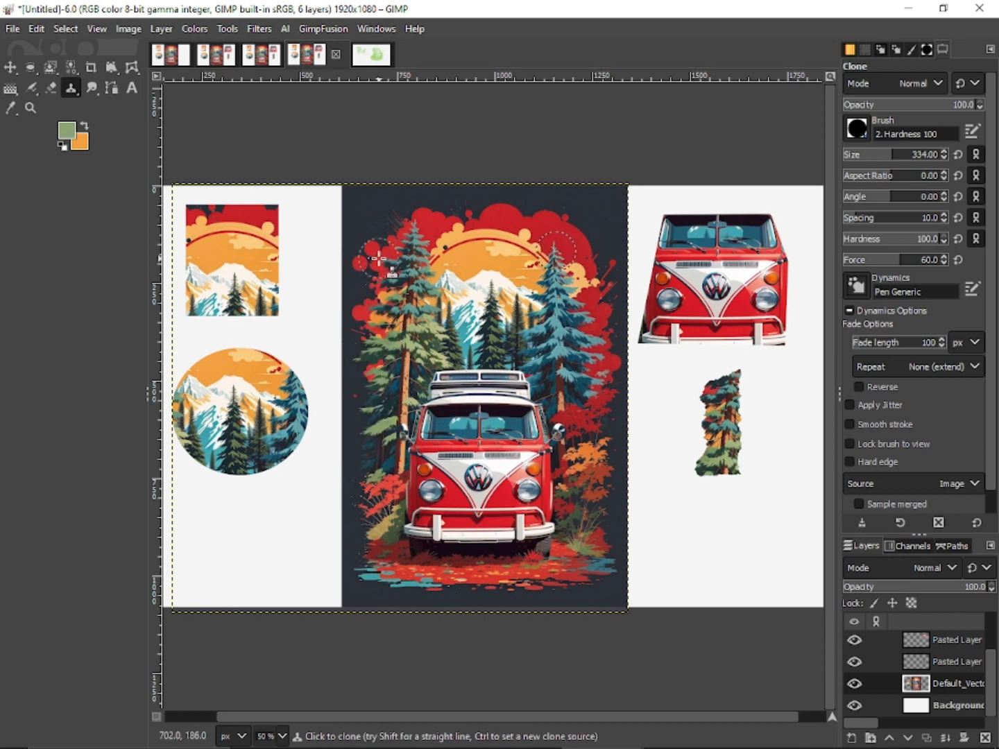
{"action": "mouse_move", "coordinate": [368, 260]}
{"action": "left_mouse_down"}
{"action": "mouse_move", "coordinate": [370, 414]}
{"action": "mouse_move", "coordinate": [353, 340]}
{"action": "mouse_move", "coordinate": [358, 218]}
{"action": "left_mouse_up"}
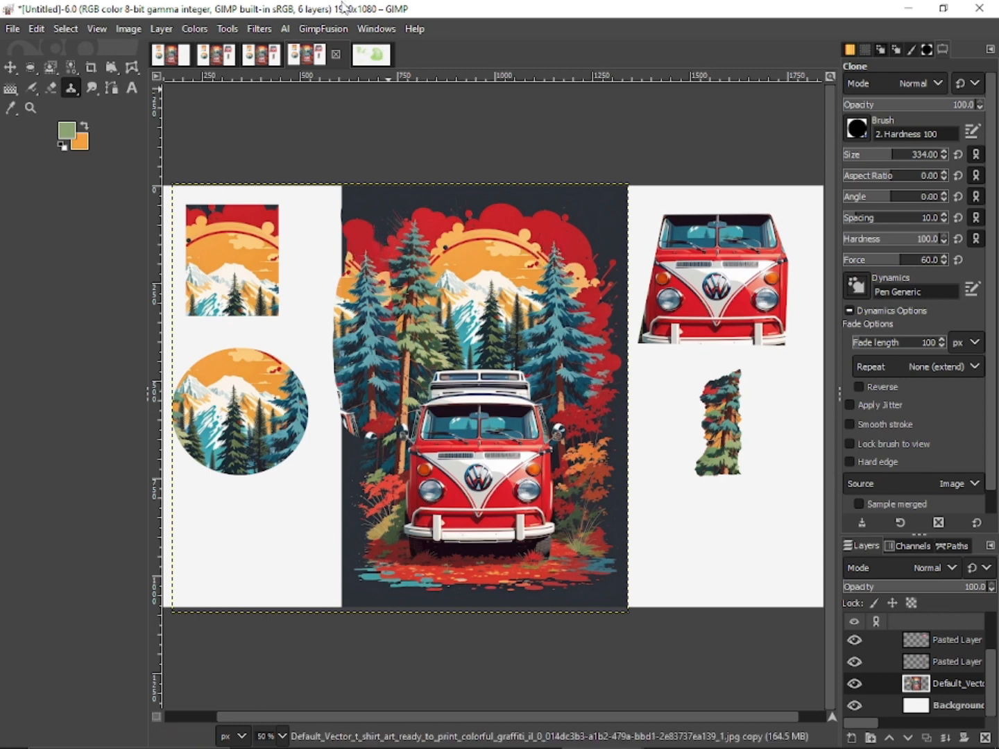
{"action": "key", "text": "ctrl+z"}
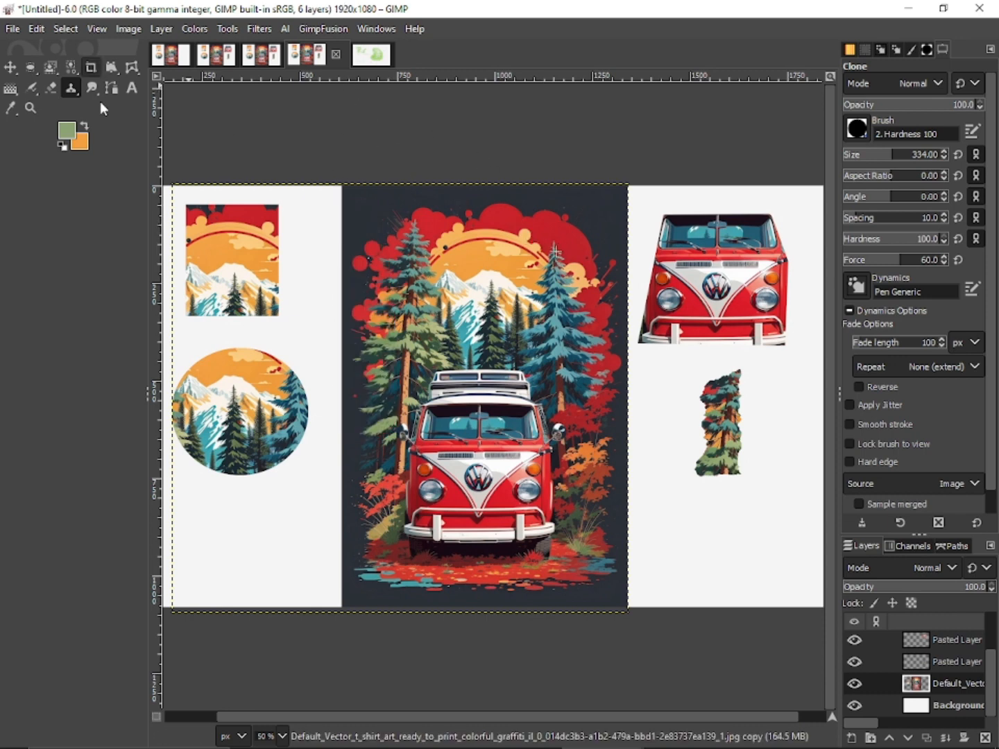
Try the Perspective Clone tool on the van artwork, shifting the transform frame's pivot up to the van's roof, and leave it for the Move tool
{"action": "left_click", "coordinate": [69, 88]}
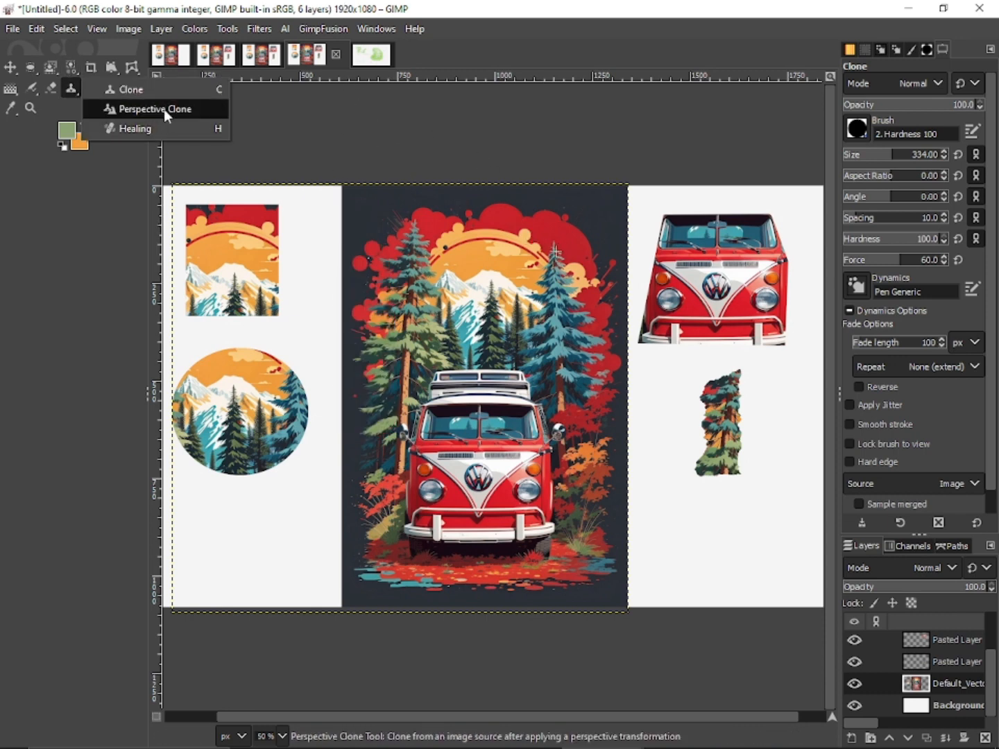
{"action": "left_click", "coordinate": [166, 106]}
{"action": "left_click", "coordinate": [551, 310]}
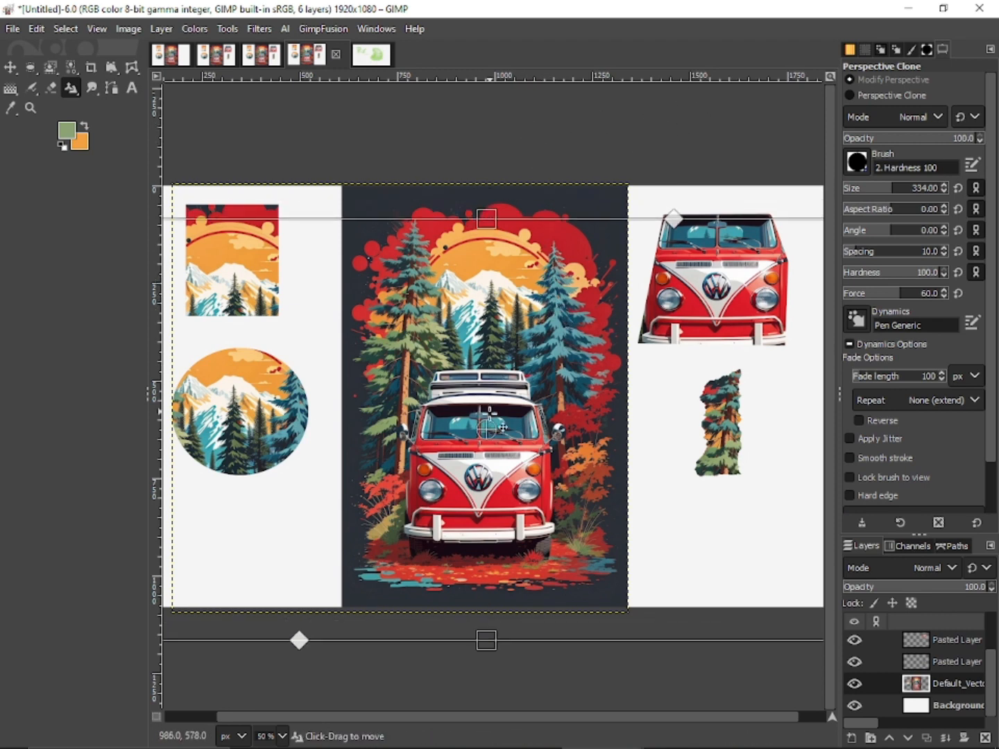
{"action": "left_click_drag", "start_coordinate": [487, 431], "coordinate": [487, 394]}
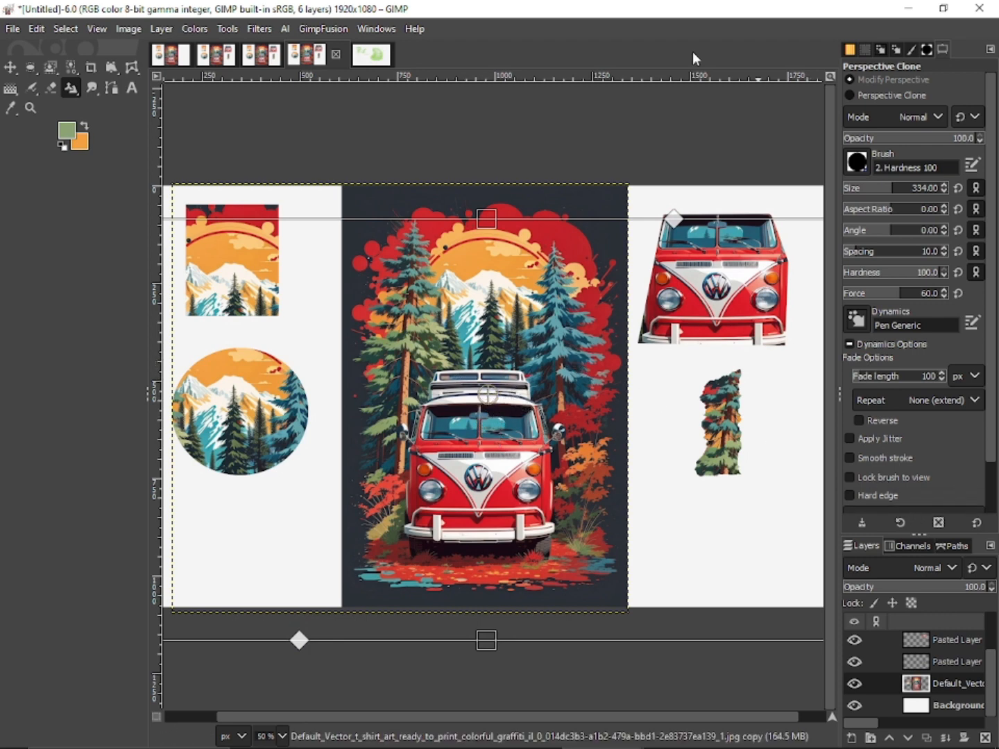
{"action": "left_click", "coordinate": [9, 67]}
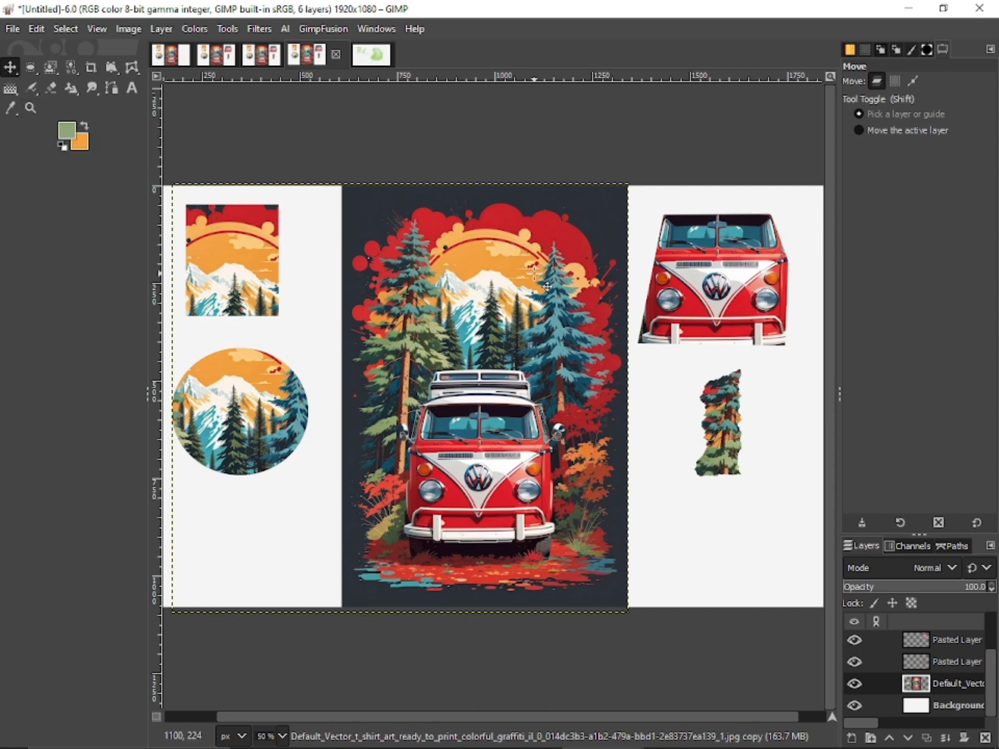
Zoom in and out around the van artwork with the Zoom tool, between 33.3% and 50%
{"action": "left_click", "coordinate": [30, 116]}
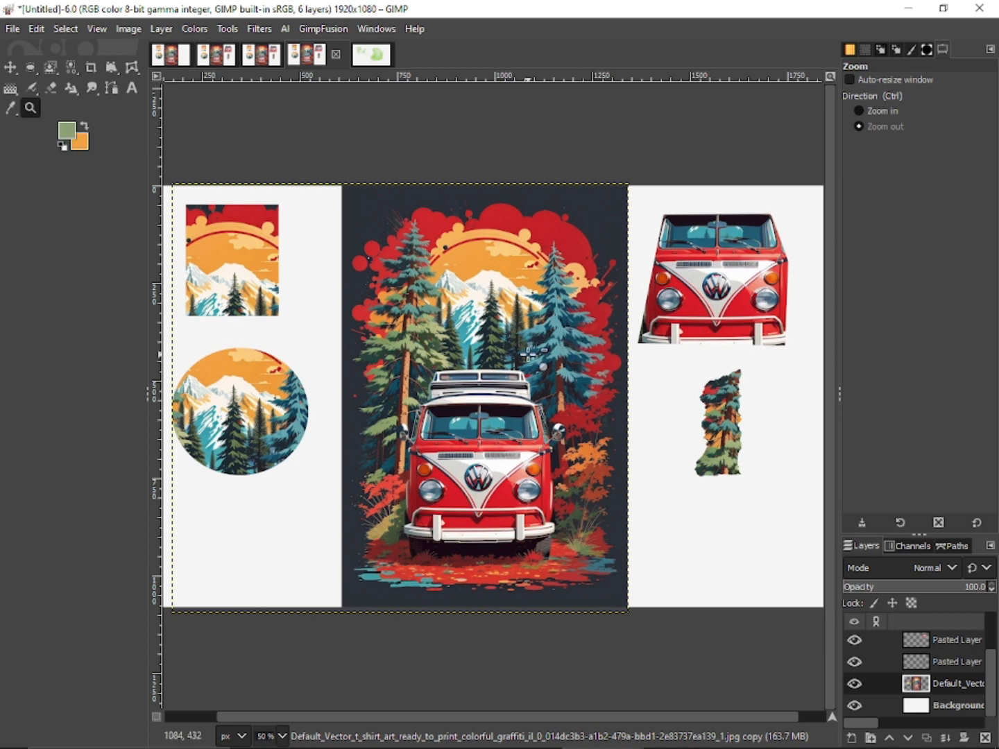
{"action": "left_click", "coordinate": [527, 353]}
{"action": "left_click", "coordinate": [527, 353], "text": "ctrl"}
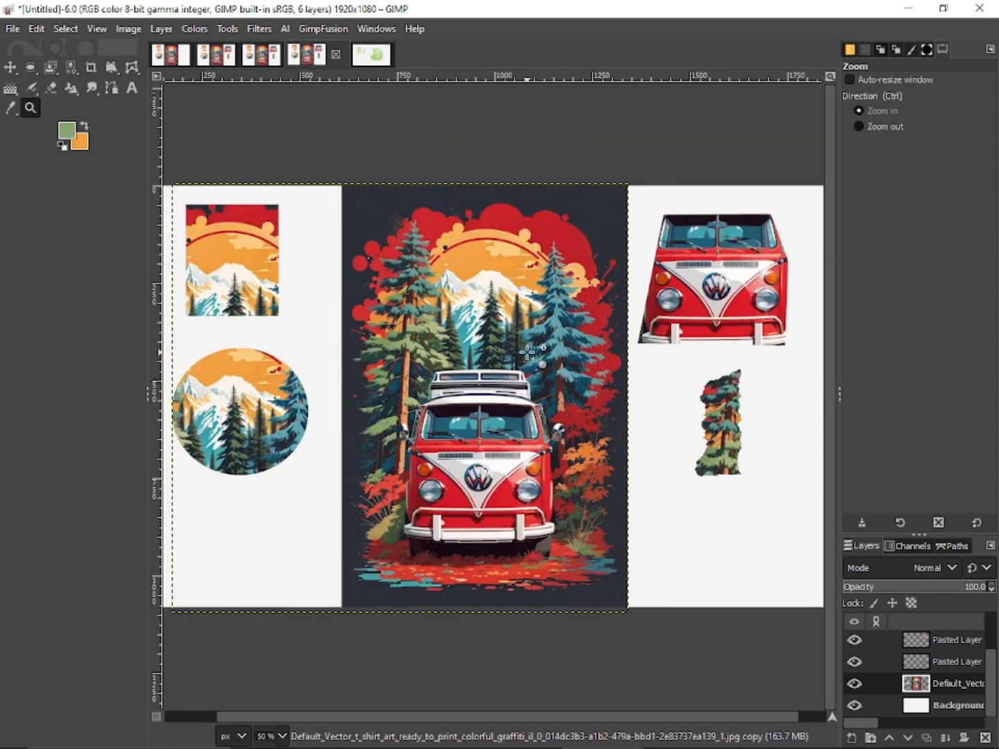
{"action": "left_click", "coordinate": [528, 353]}
{"action": "left_click", "coordinate": [527, 353], "text": "ctrl"}
{"action": "left_click", "coordinate": [528, 353], "text": "ctrl"}
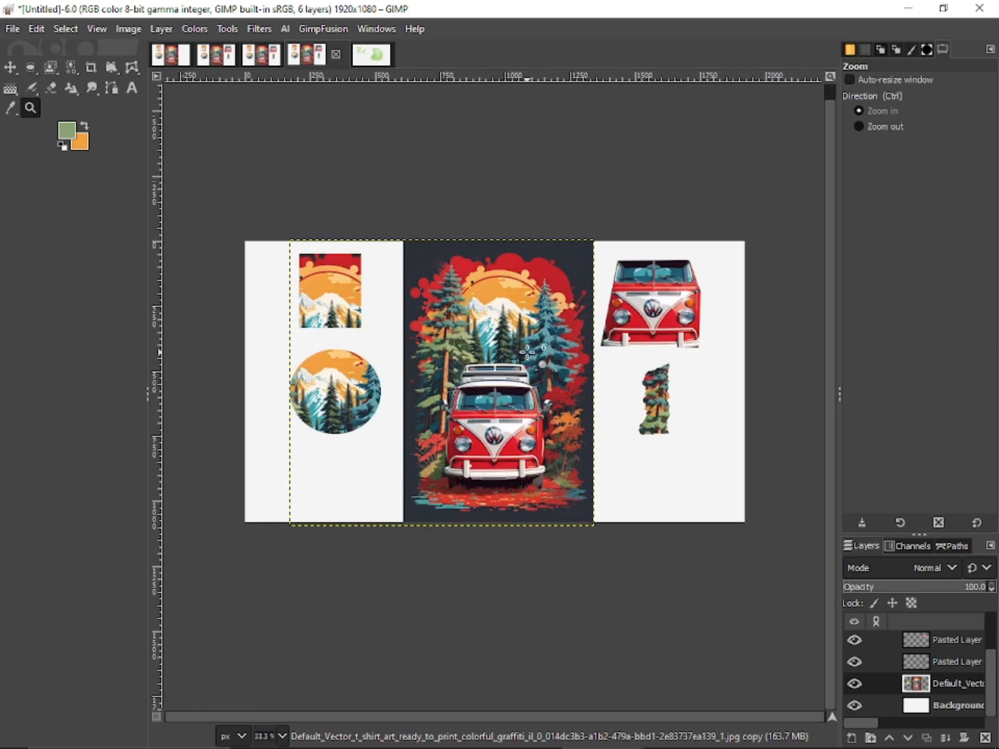
{"action": "left_click", "coordinate": [528, 353]}
{"action": "left_click", "coordinate": [528, 353], "text": "ctrl"}
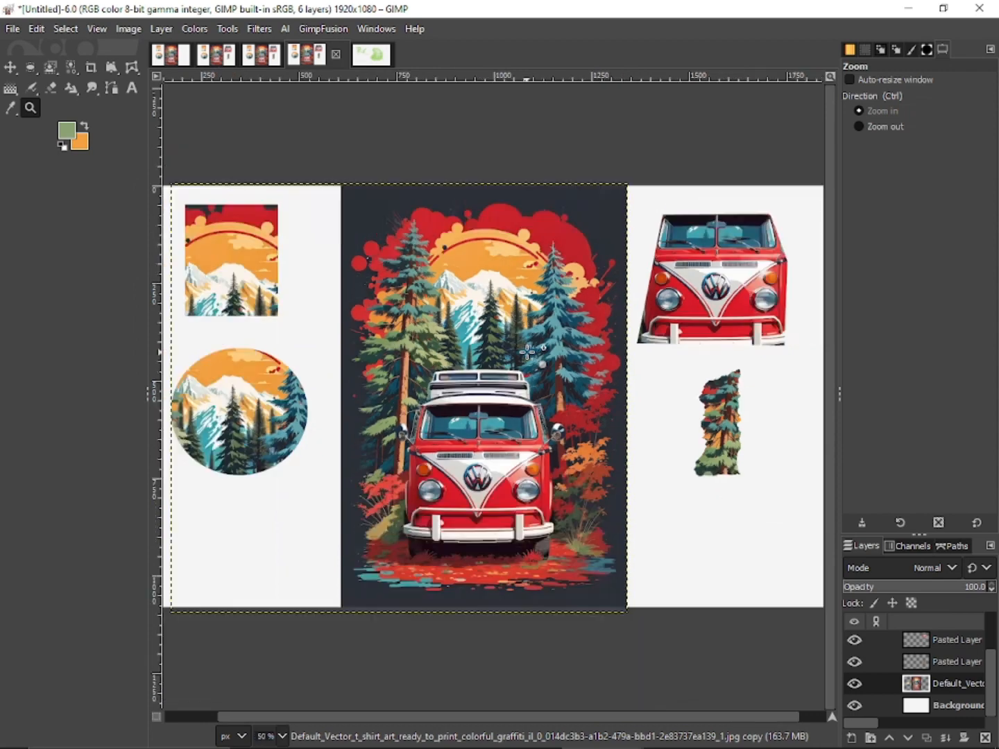
{"action": "left_click", "coordinate": [528, 353], "text": "ctrl"}
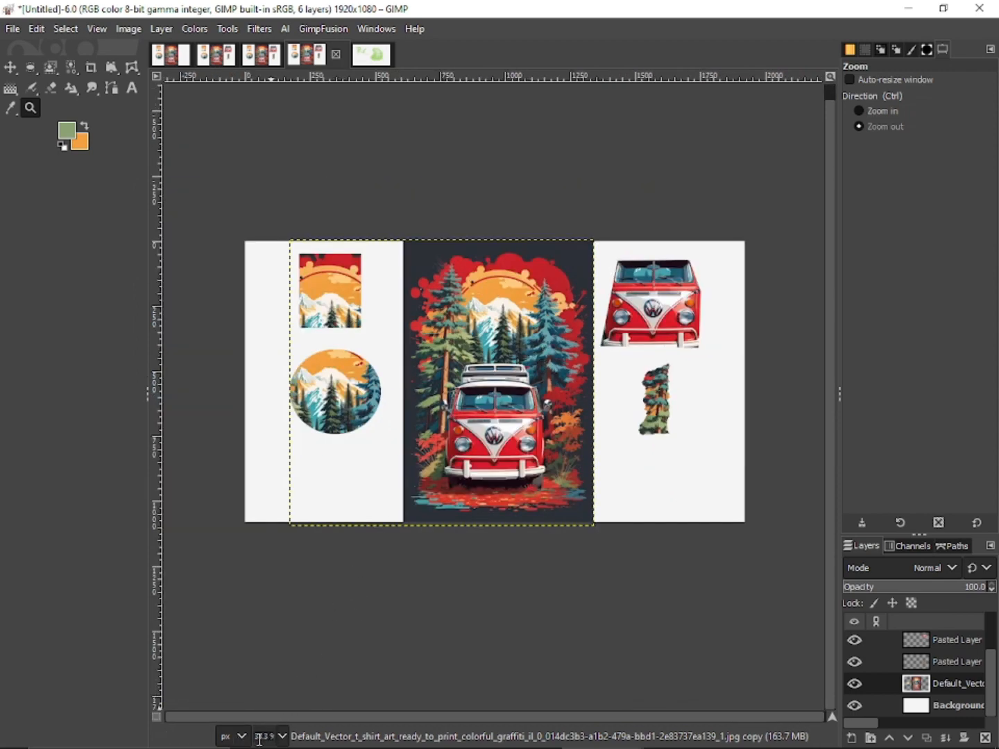
{"action": "scroll", "coordinate": [271, 737], "scroll_direction": "up", "scroll_amount": 1}
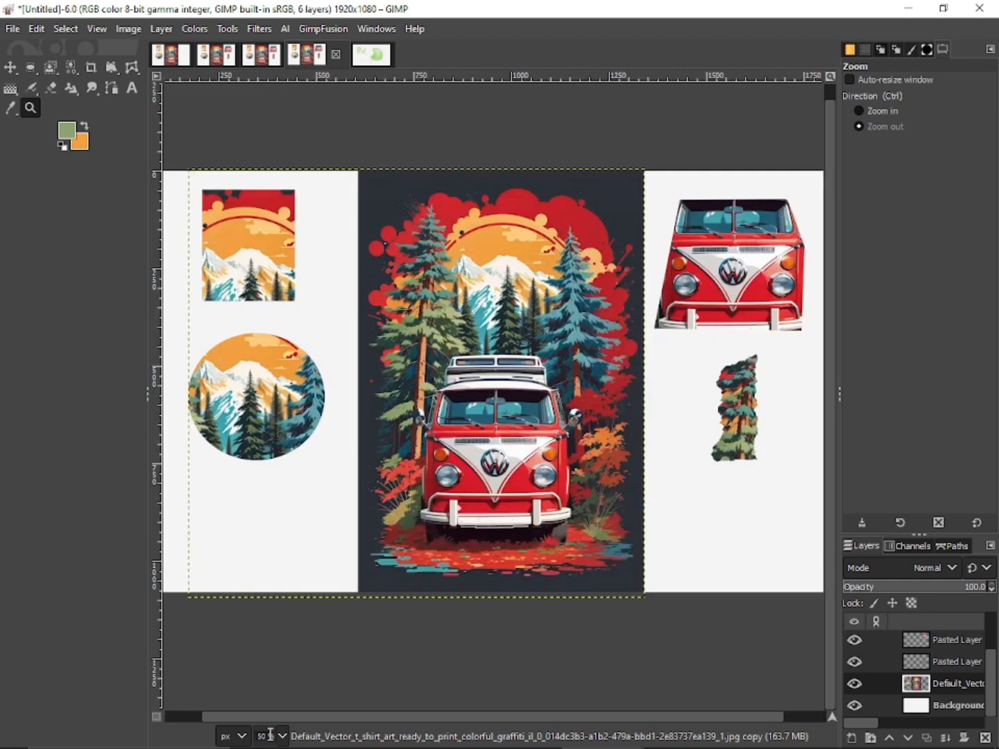
{"action": "scroll", "coordinate": [271, 734], "scroll_direction": "down", "scroll_amount": 1}
{"action": "left_click", "coordinate": [495, 480]}
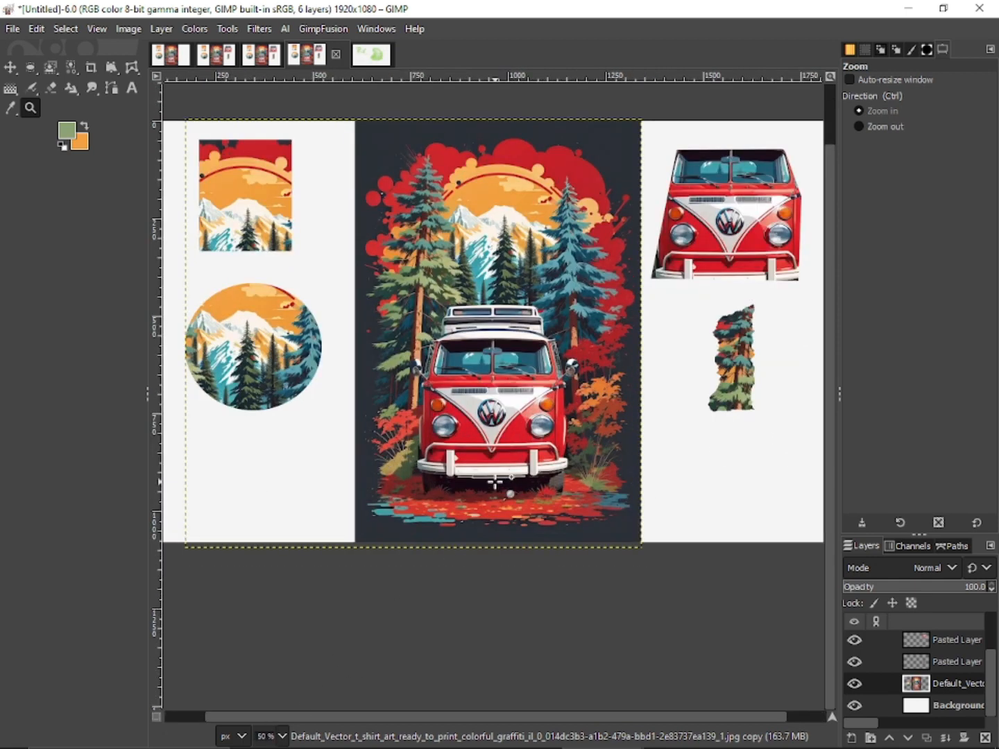
{"action": "left_click", "coordinate": [496, 481], "text": "ctrl"}
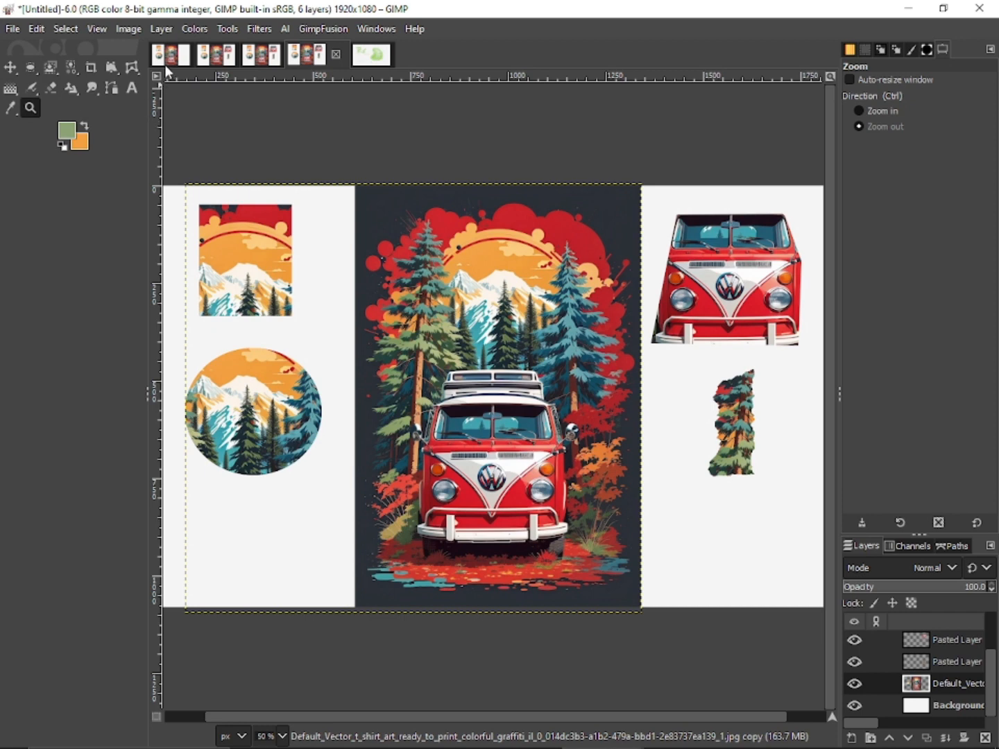
Examine the commands for creating, opening, saving and exporting images, and look over the color adjustment and GimpFusion commands
{"action": "left_click", "coordinate": [16, 29]}
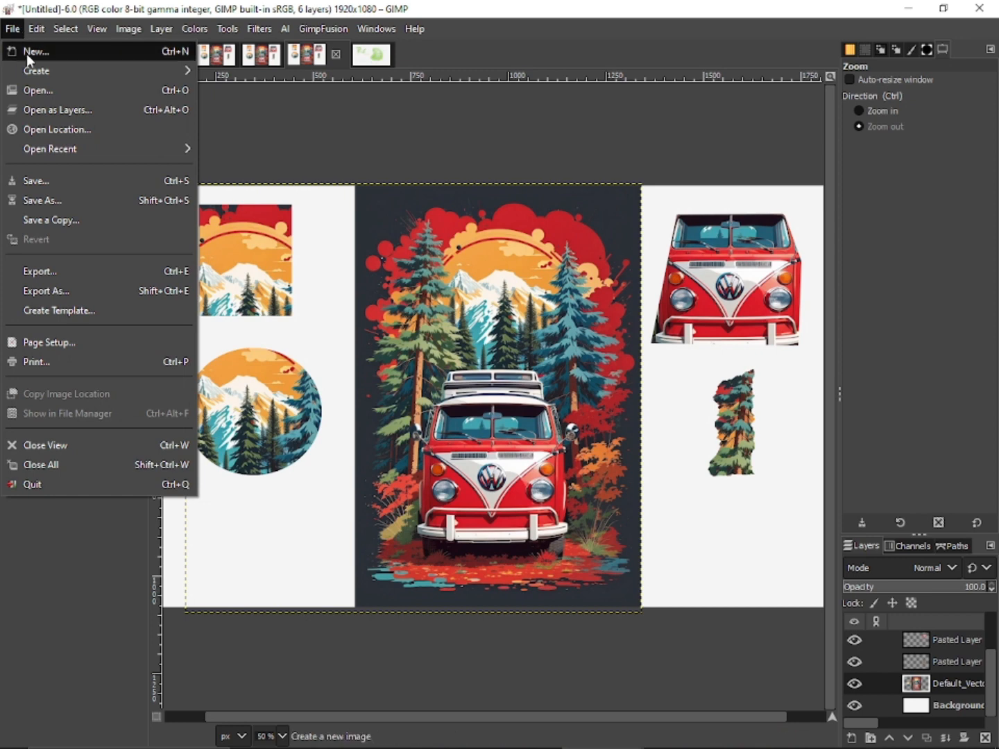
{"action": "mouse_move", "coordinate": [46, 75]}
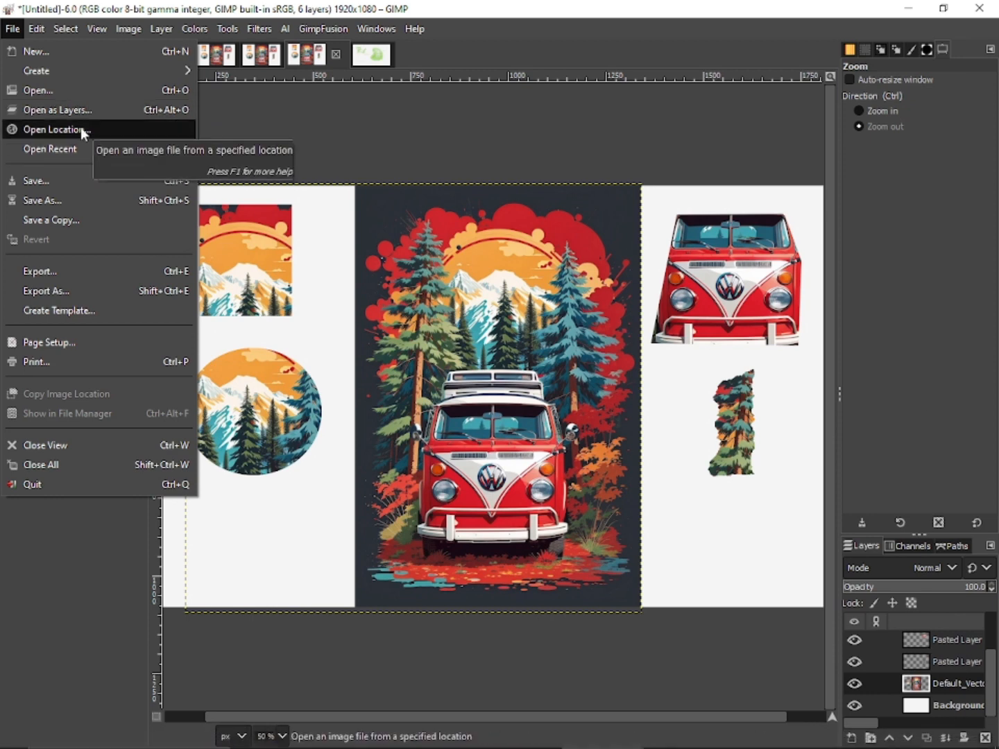
{"action": "mouse_move", "coordinate": [80, 149]}
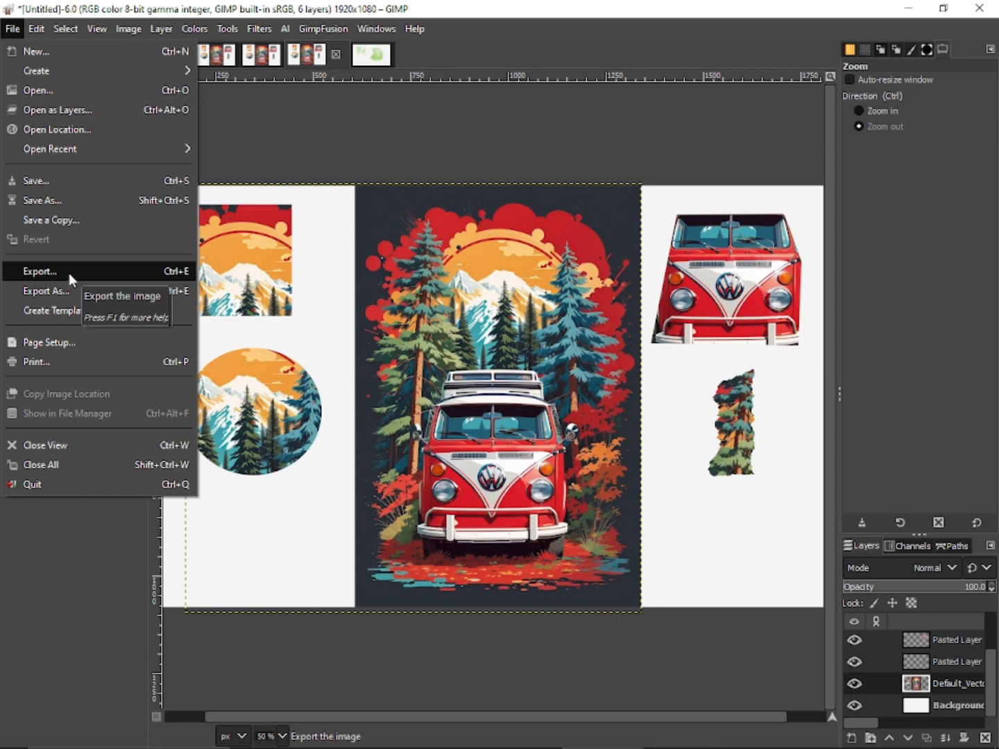
{"action": "mouse_move", "coordinate": [189, 35]}
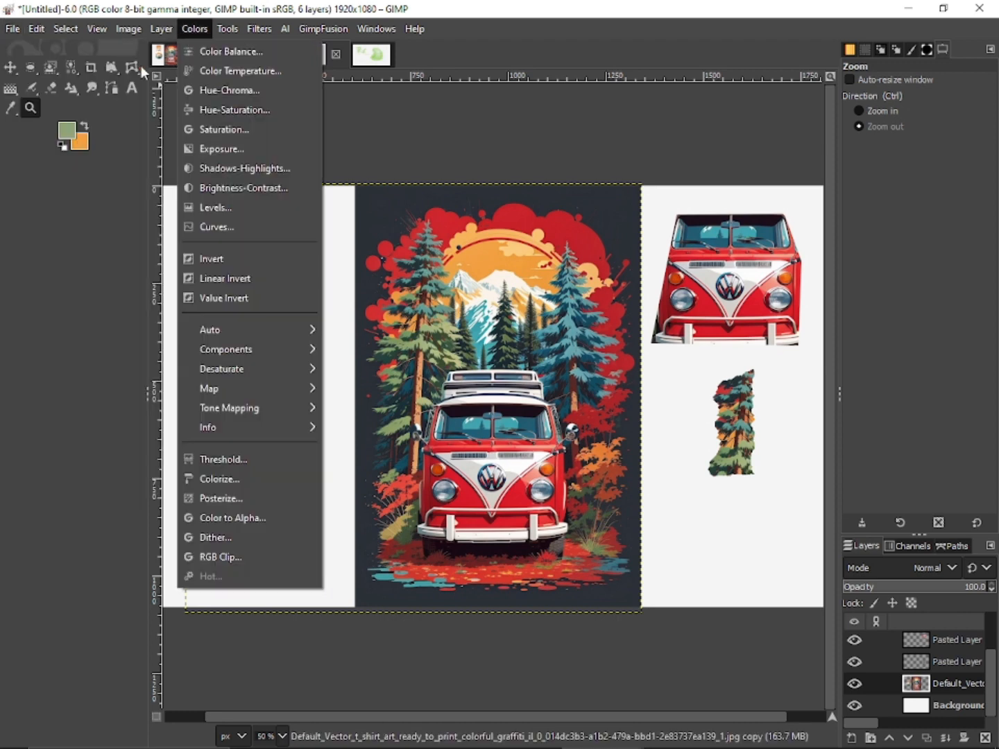
{"action": "left_click", "coordinate": [13, 34]}
{"action": "left_click", "coordinate": [12, 33]}
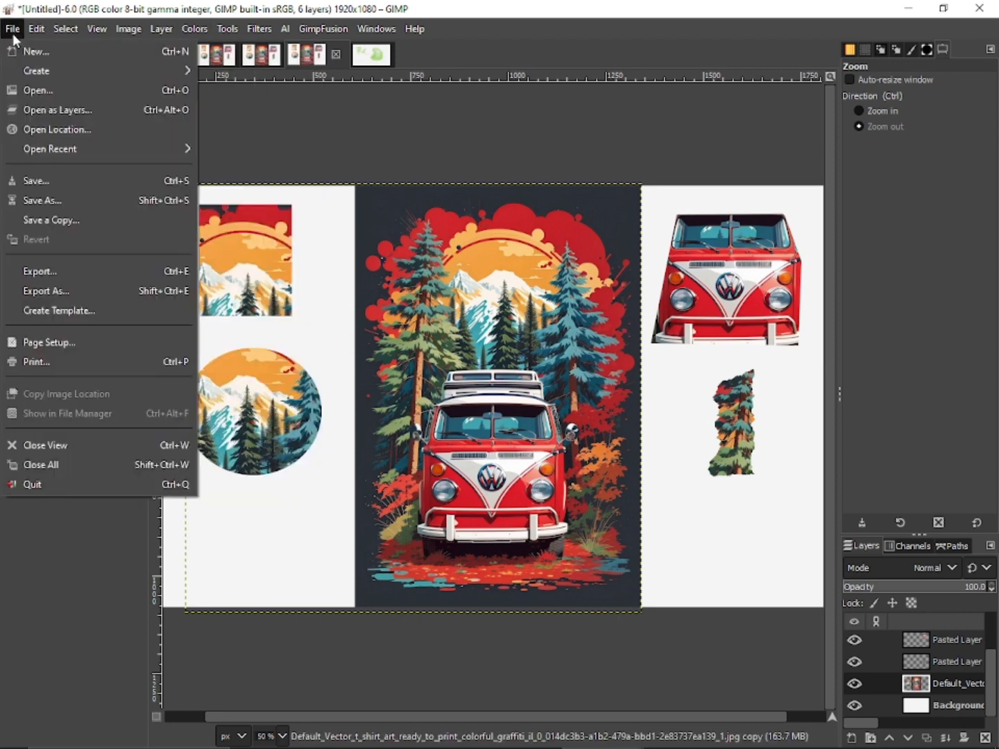
{"action": "left_click", "coordinate": [12, 29]}
{"action": "mouse_move", "coordinate": [36, 29]}
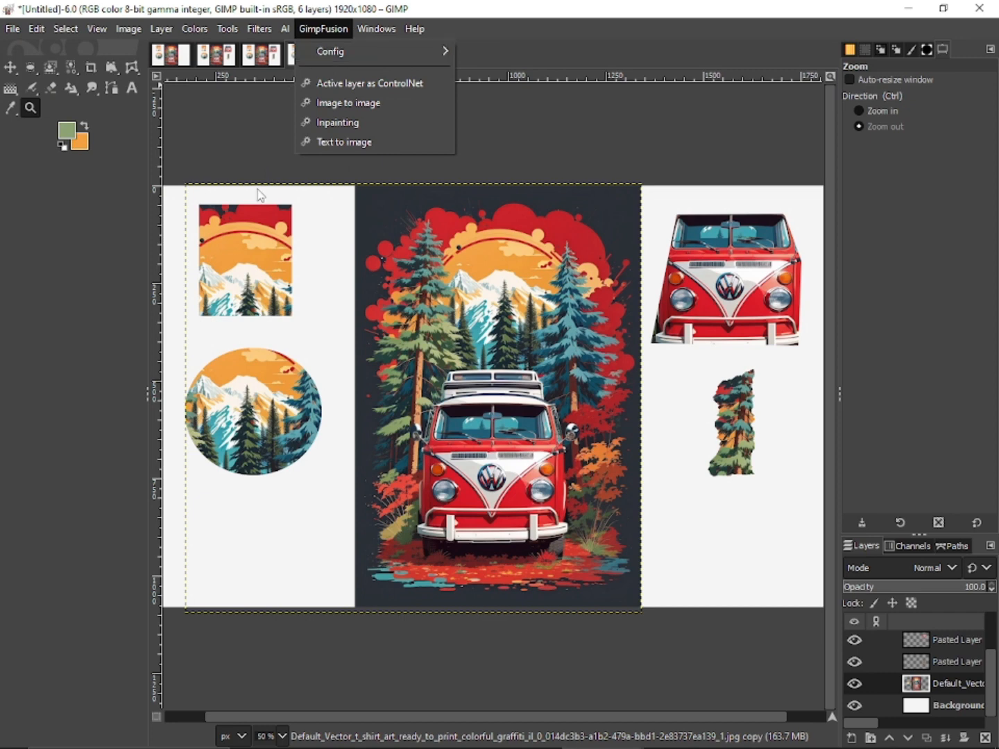
{"action": "left_click", "coordinate": [269, 46]}
Switch to the painted test canvas and examine its file and editing commands, including undoing the last Airbrush stroke
{"action": "left_click", "coordinate": [380, 54]}
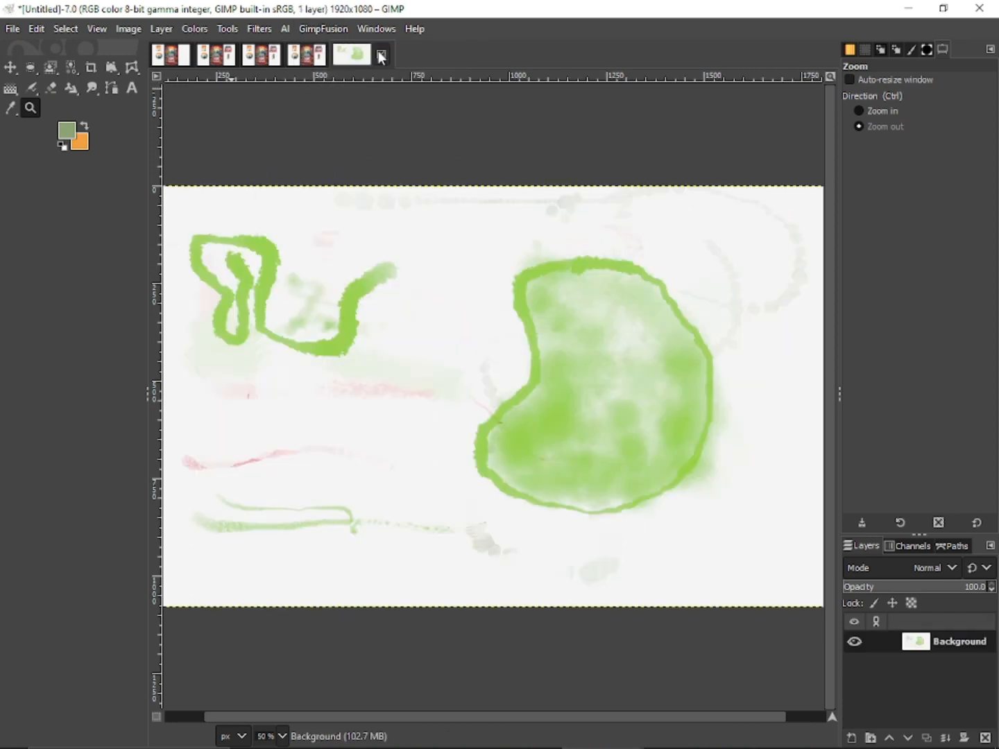
{"action": "left_click", "coordinate": [306, 55]}
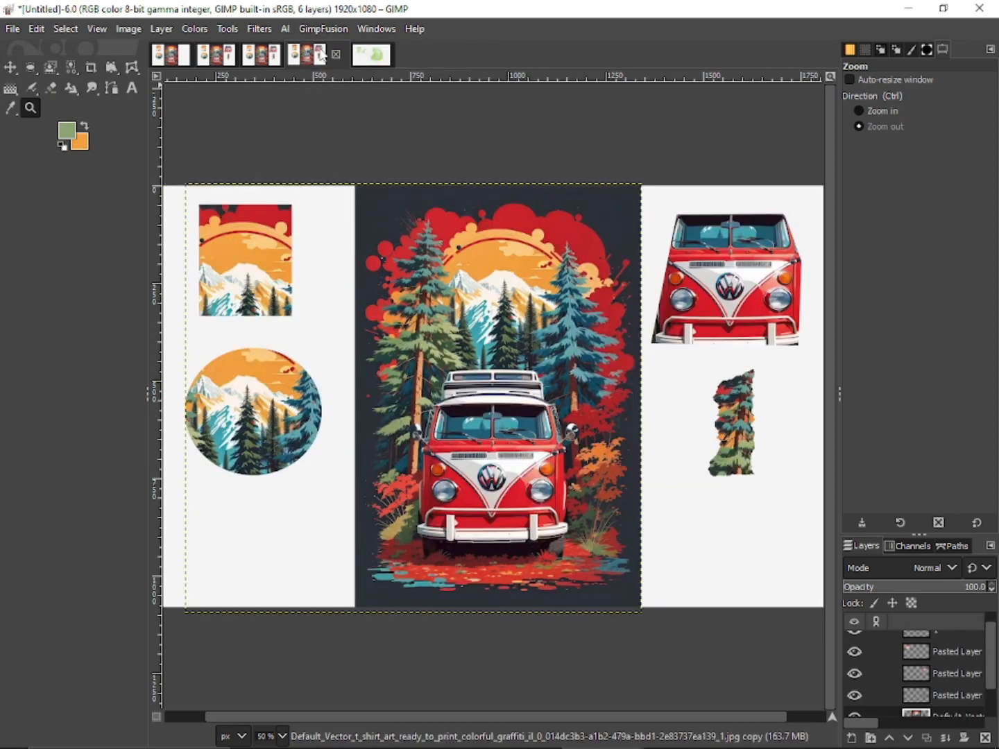
{"action": "left_click", "coordinate": [358, 54]}
{"action": "left_click", "coordinate": [12, 27]}
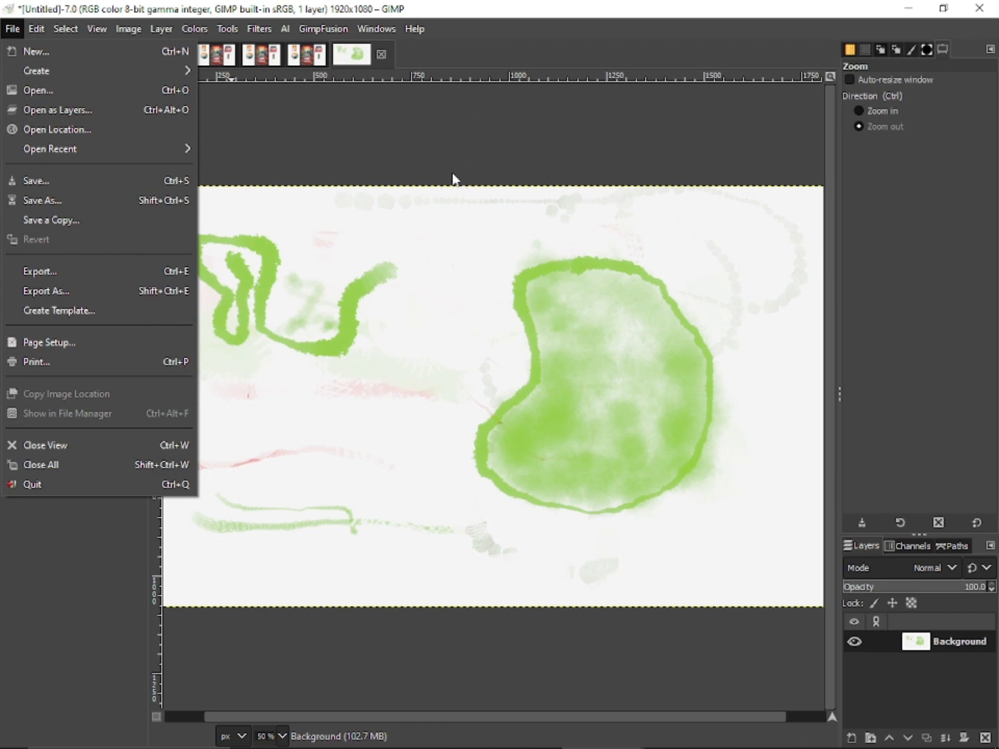
{"action": "left_click", "coordinate": [41, 24]}
{"action": "left_click", "coordinate": [36, 26]}
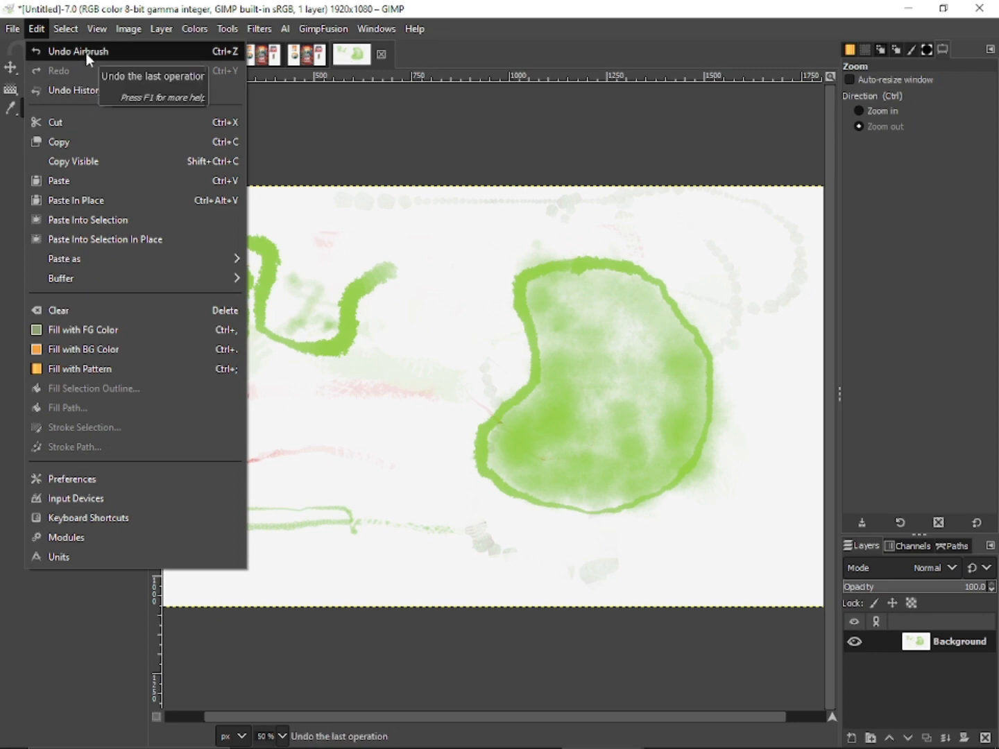
{"action": "left_click", "coordinate": [297, 63]}
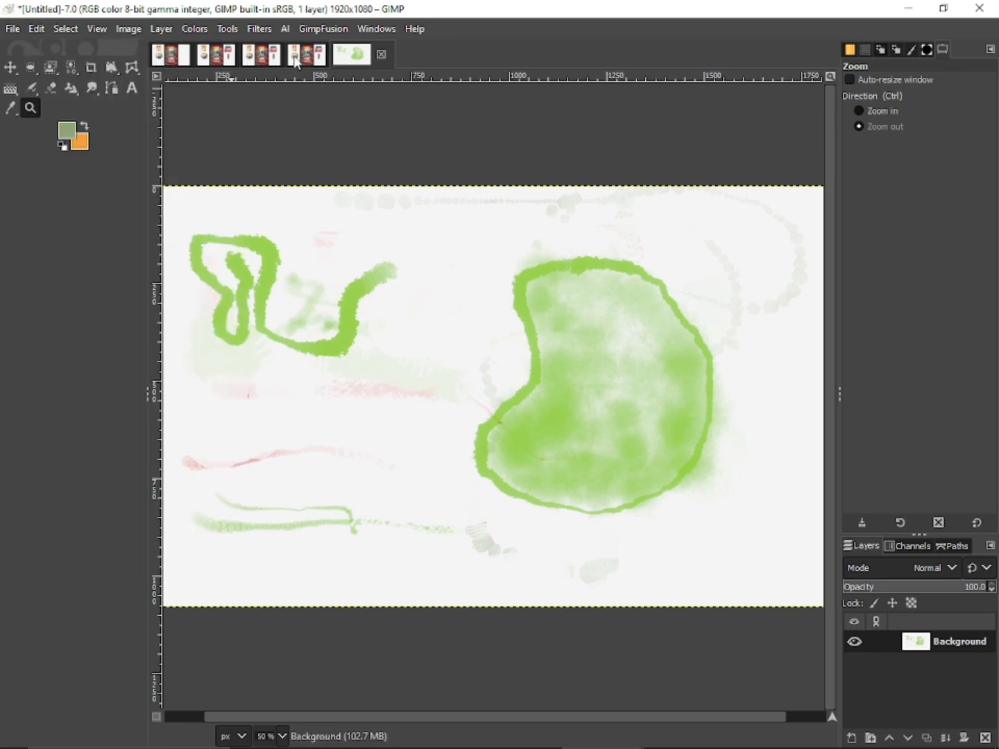
Switch to the first van image and examine its selection and editing commands, including undoing the floating selection's move
{"action": "left_click", "coordinate": [166, 55]}
{"action": "left_click", "coordinate": [41, 29]}
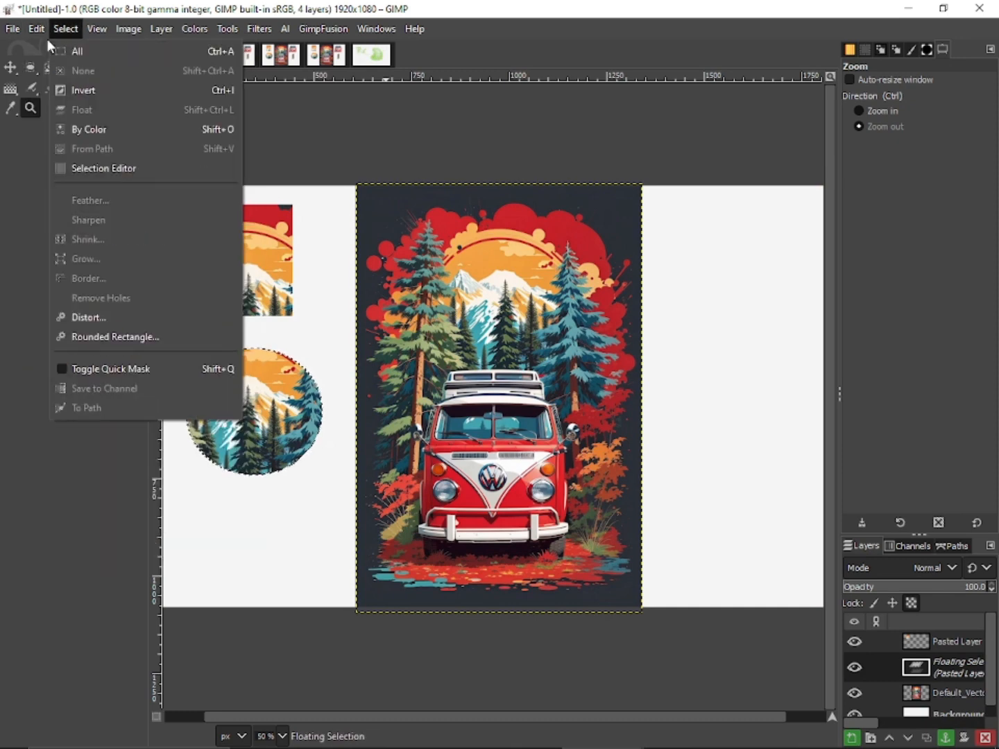
{"action": "mouse_move", "coordinate": [40, 30]}
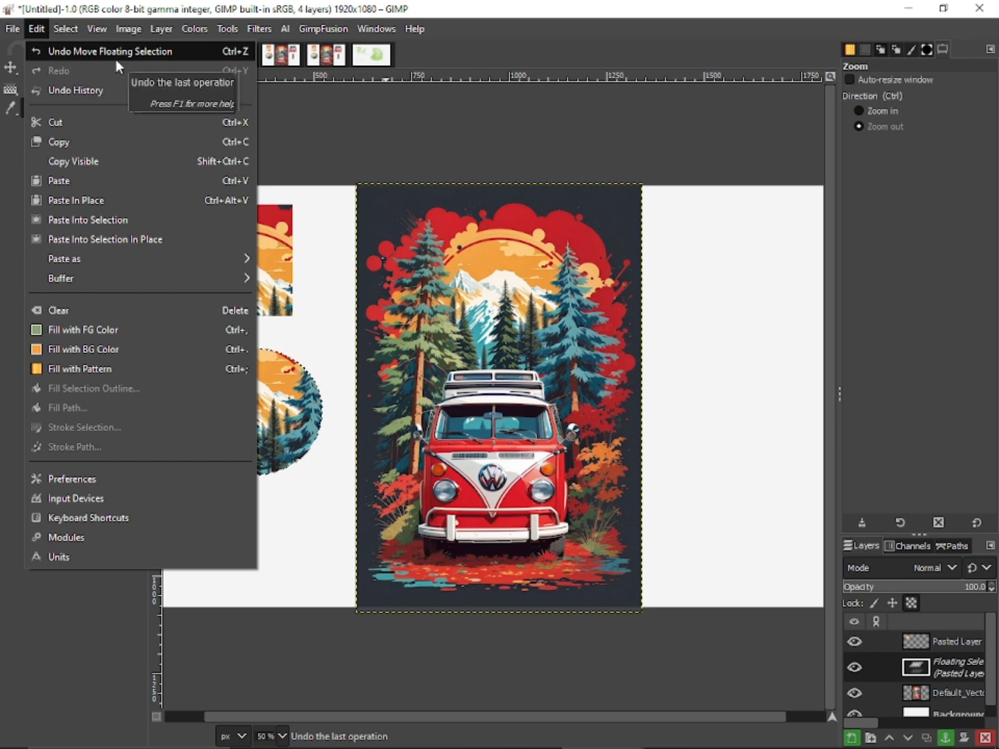
{"action": "left_click", "coordinate": [617, 352]}
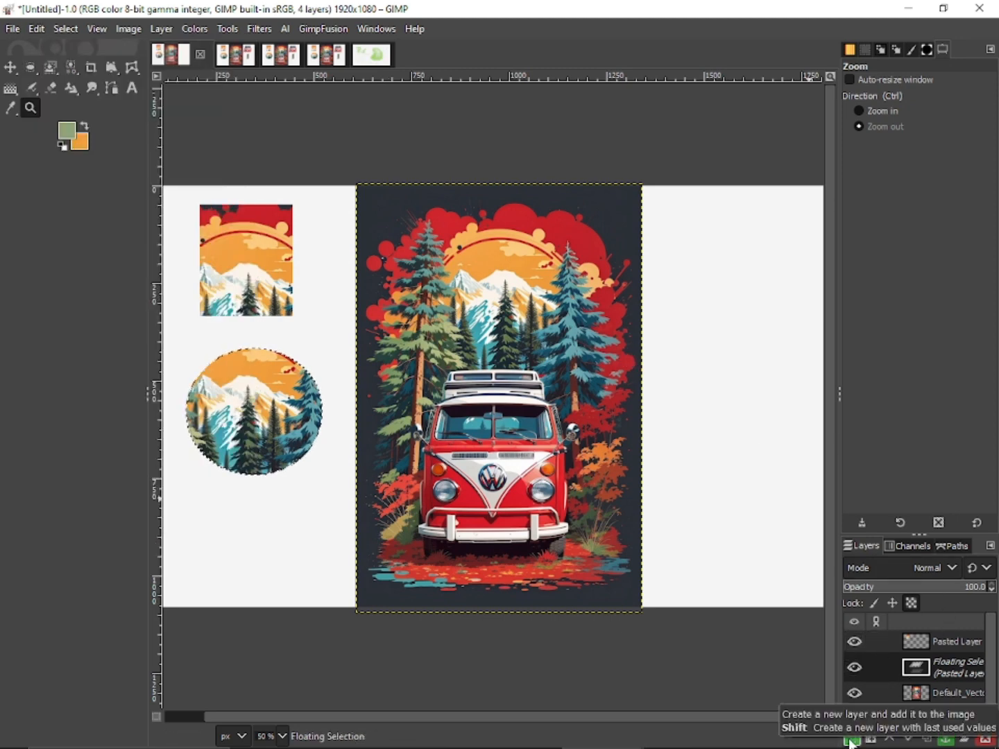
Try turning the floating circular selection into a new layer, check the undo command, and undo the conversion
{"action": "left_click", "coordinate": [851, 740]}
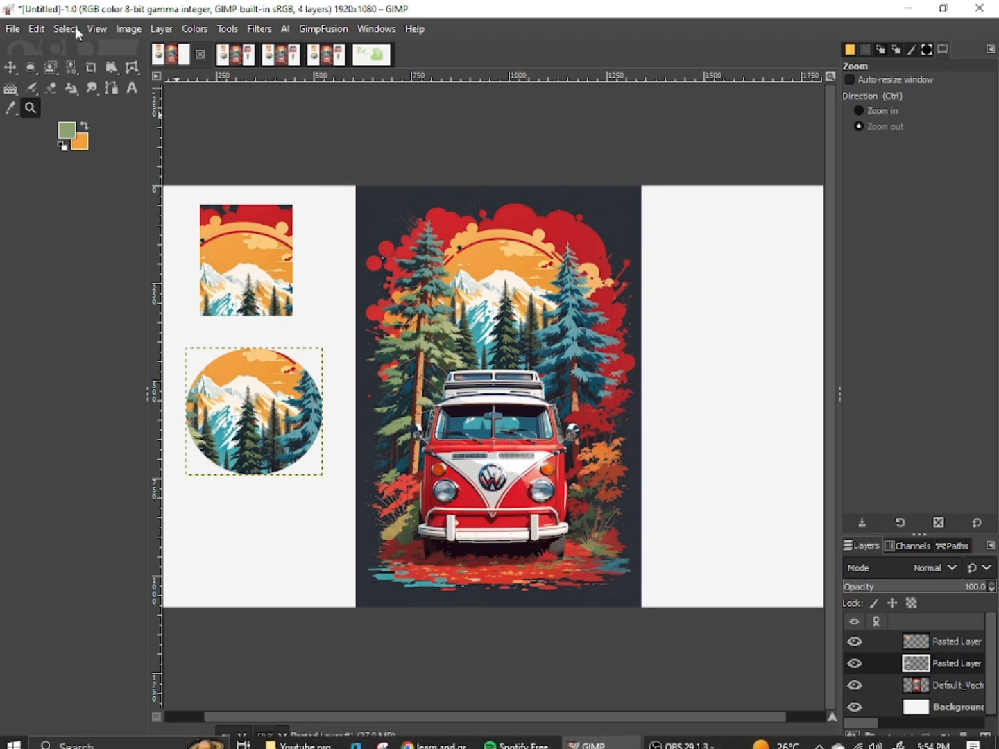
{"action": "left_click", "coordinate": [34, 29]}
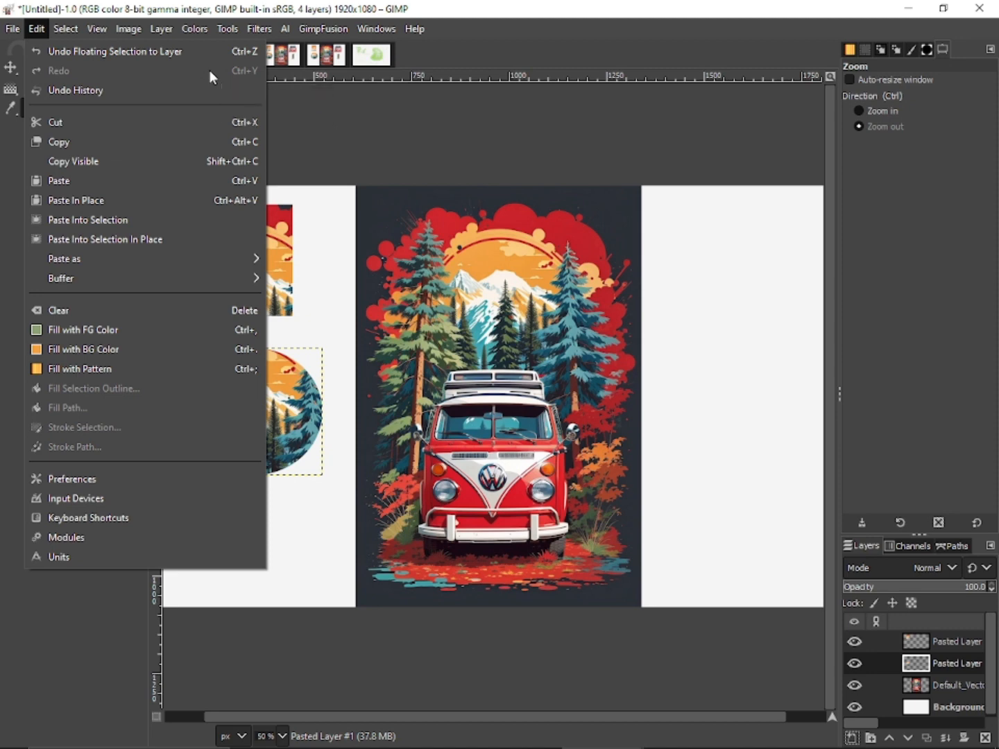
{"action": "left_click", "coordinate": [343, 236]}
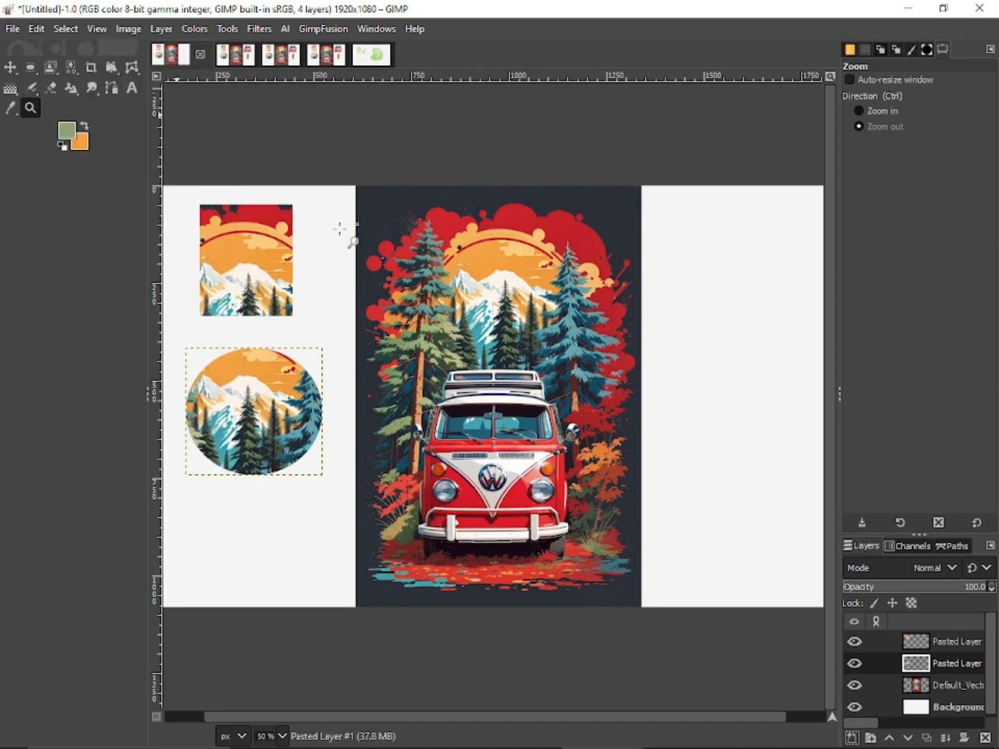
{"action": "key", "text": "ctrl+z"}
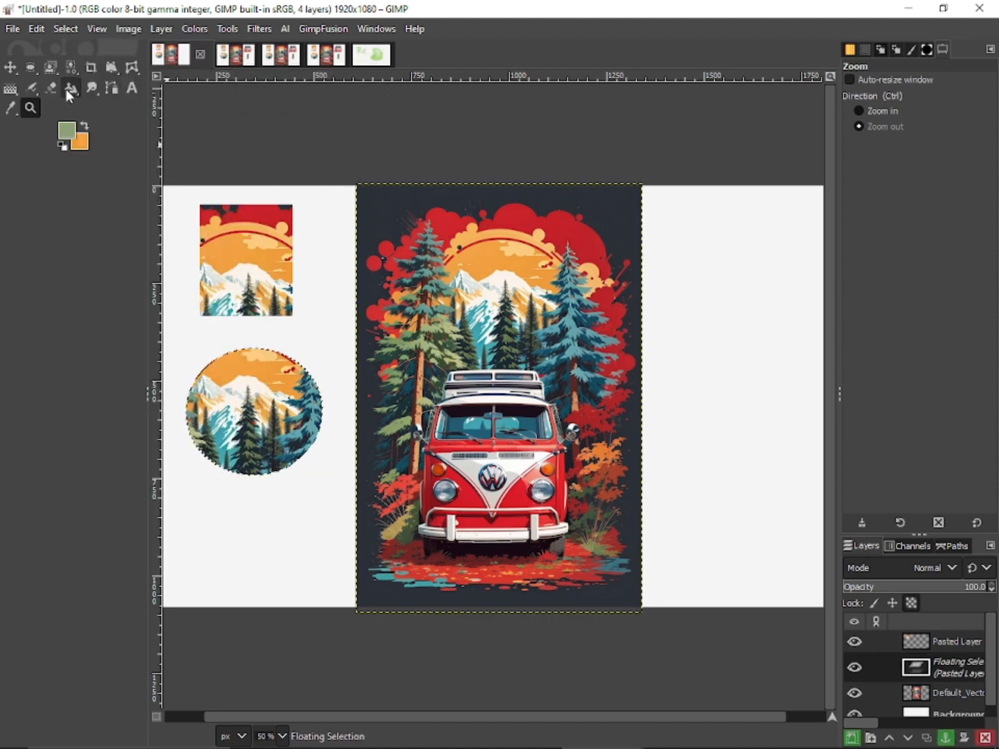
{"action": "left_click", "coordinate": [75, 30]}
{"action": "mouse_move", "coordinate": [36, 29]}
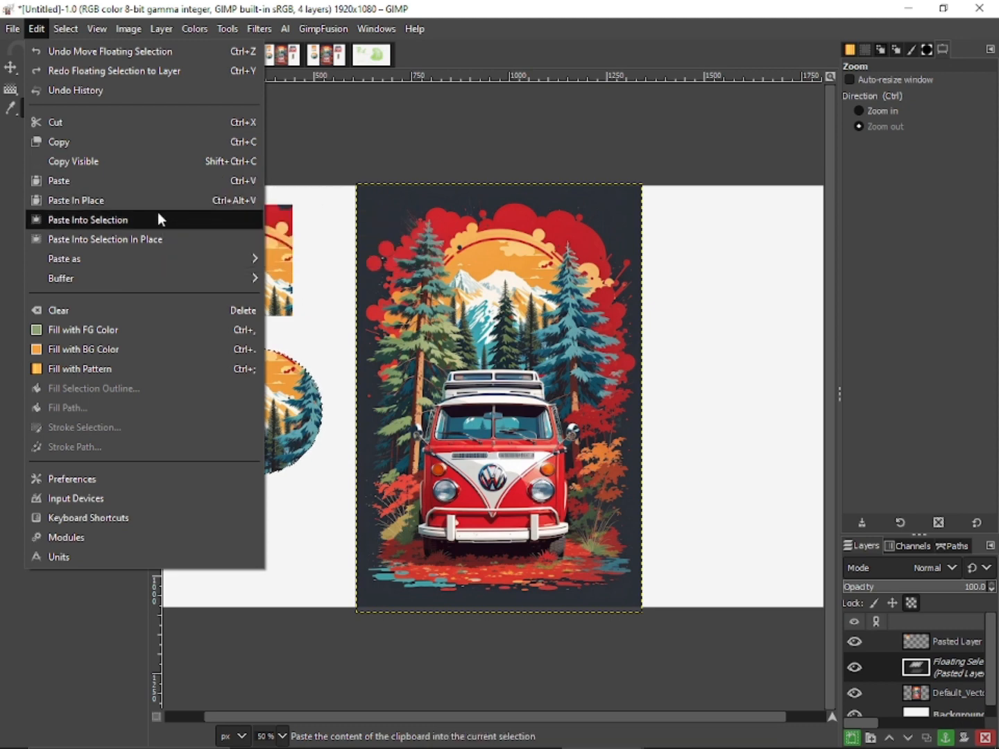
{"action": "left_click", "coordinate": [406, 360]}
{"action": "left_click", "coordinate": [276, 396]}
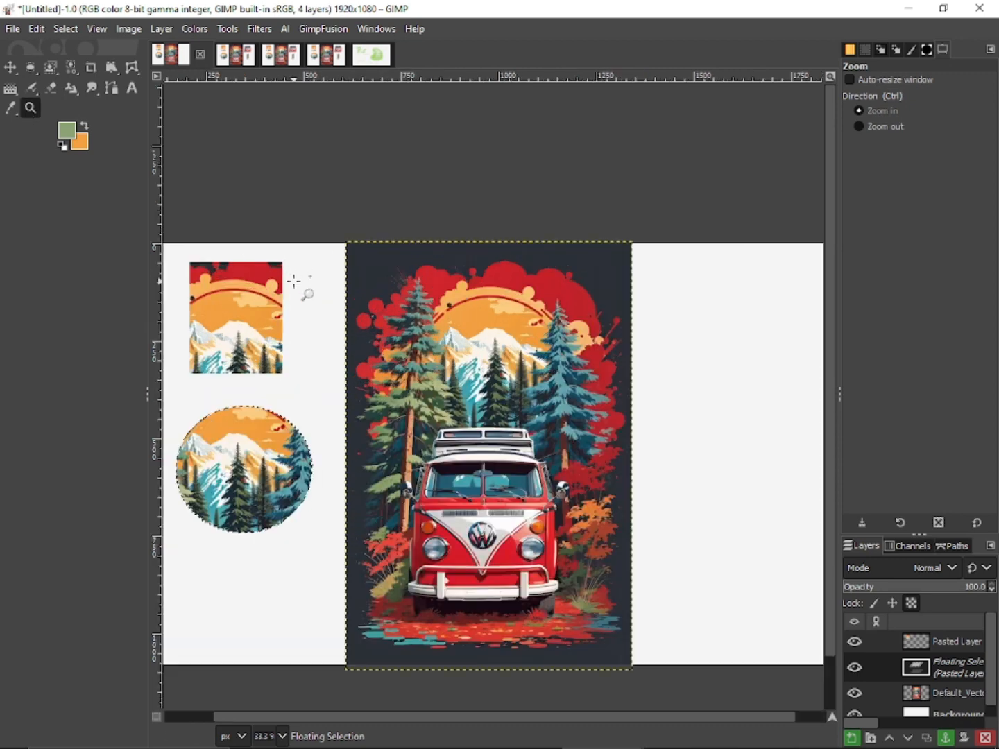
{"action": "left_click", "coordinate": [294, 280], "text": "ctrl"}
{"action": "scroll", "coordinate": [294, 280], "scroll_direction": "down", "scroll_amount": 2}
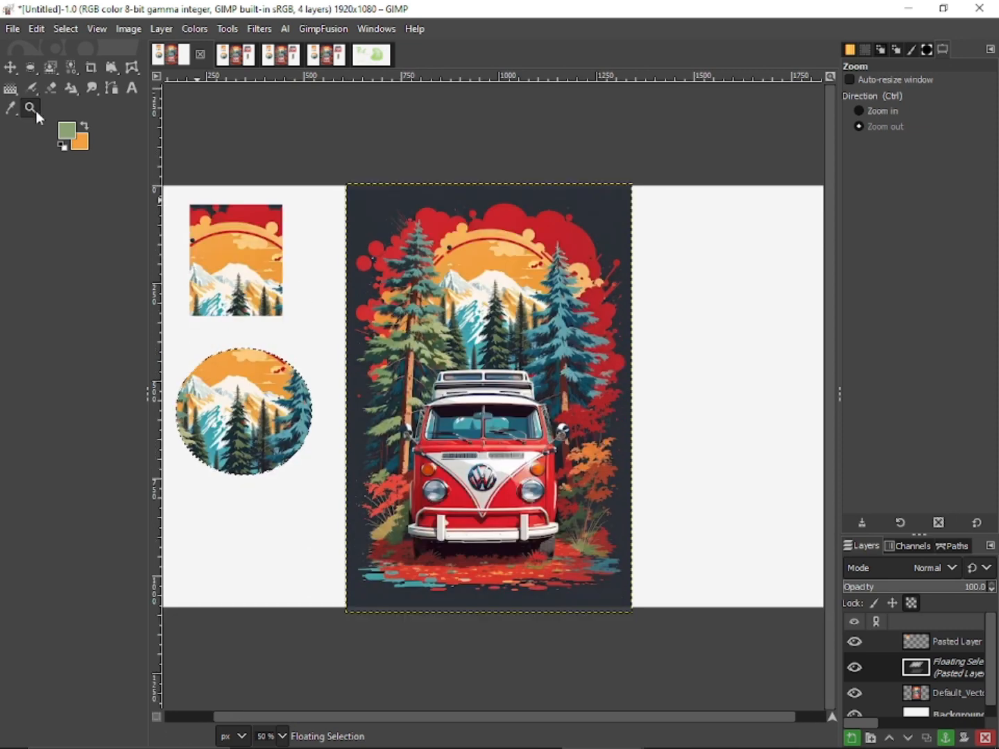
Turn the floating circular selection into a new layer and move it slightly downward
{"action": "left_click", "coordinate": [17, 71]}
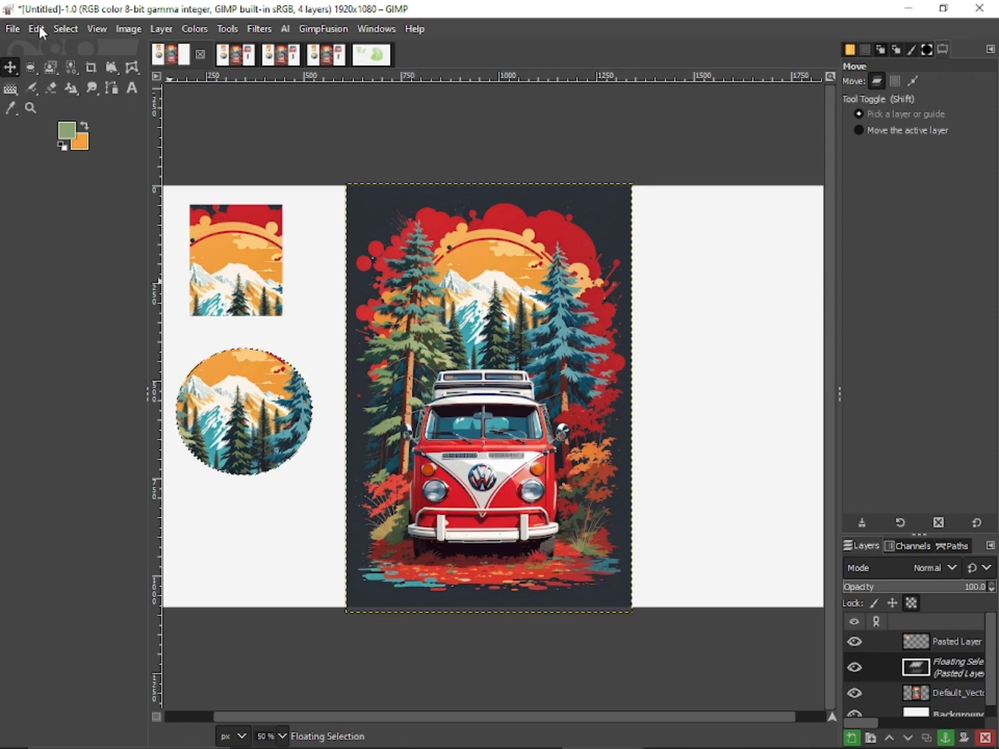
{"action": "left_click", "coordinate": [39, 28]}
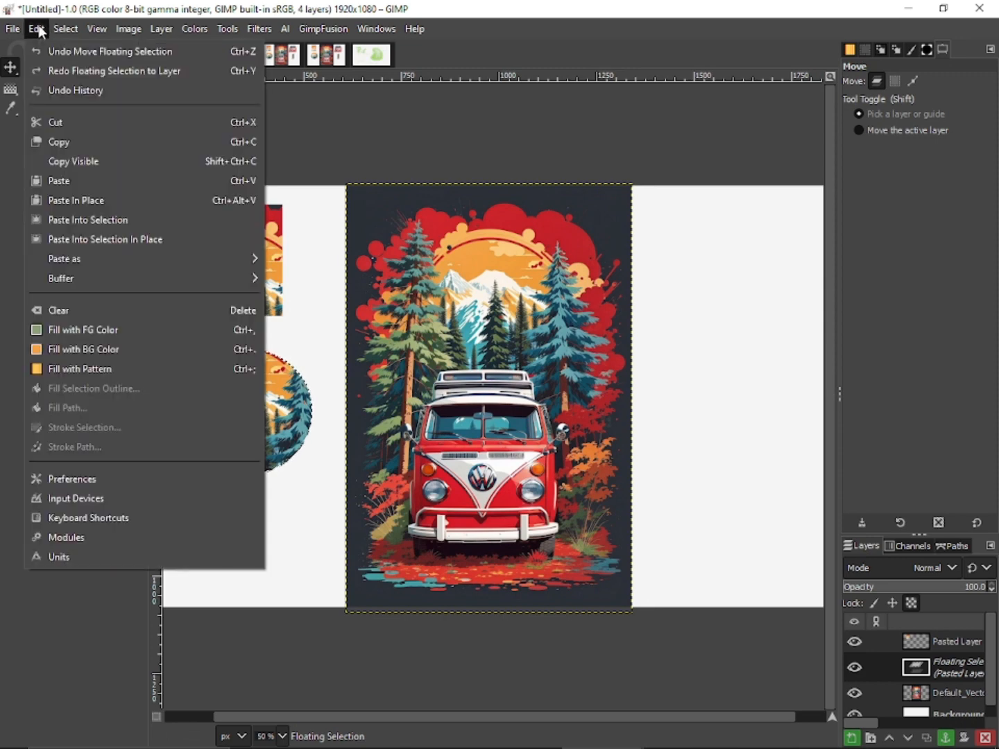
{"action": "left_click", "coordinate": [77, 181]}
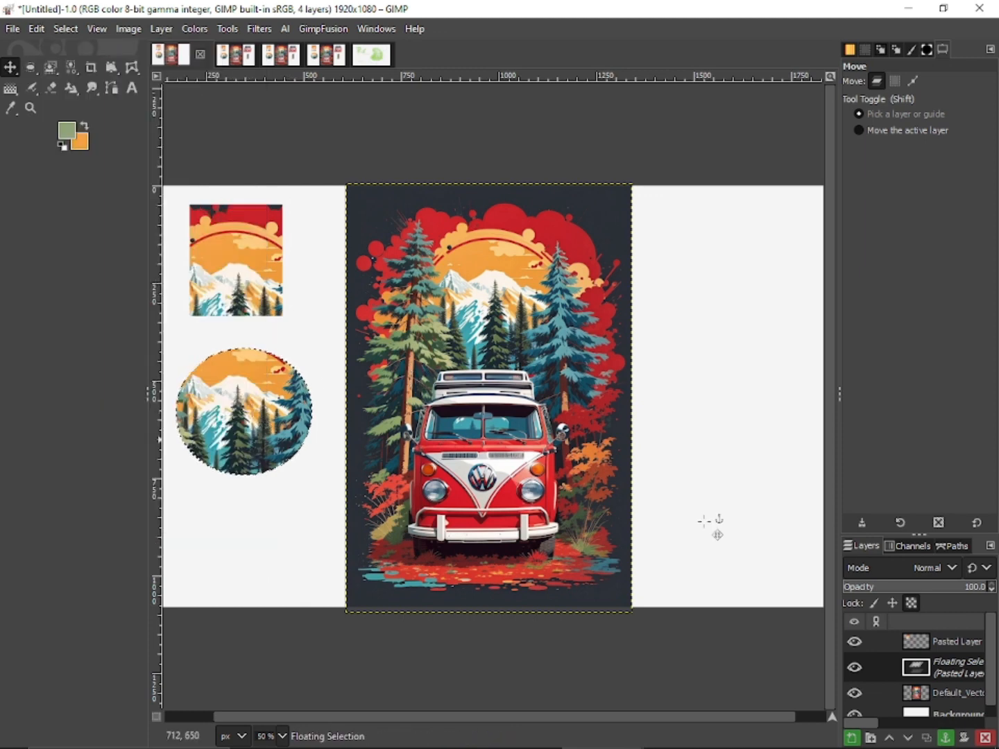
{"action": "left_click", "coordinate": [853, 738]}
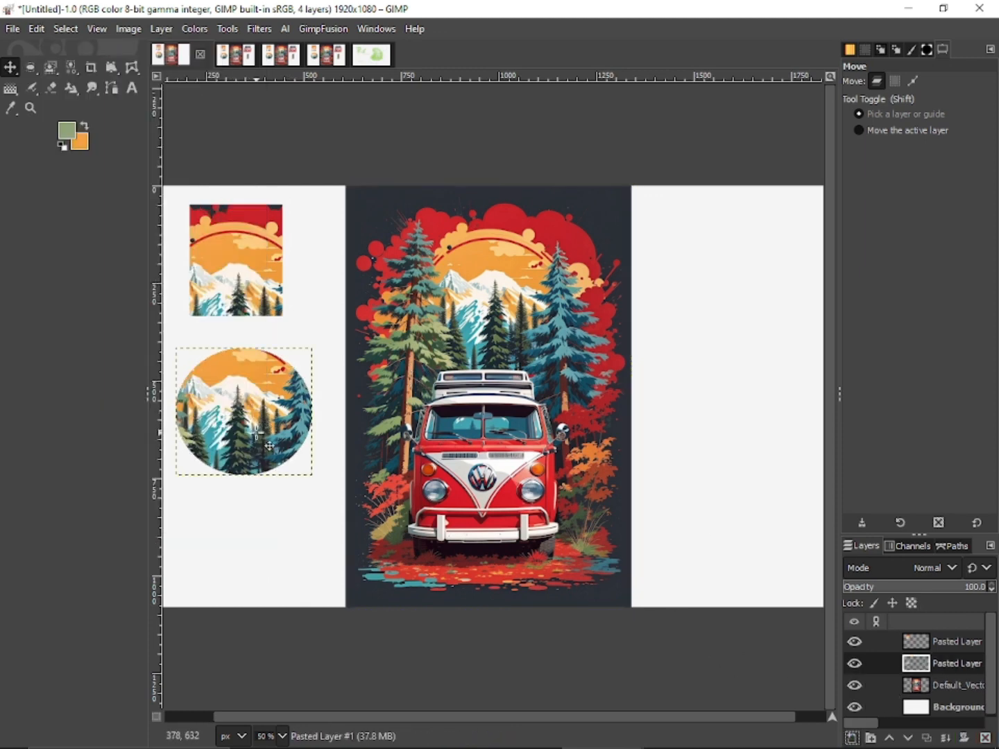
{"action": "mouse_move", "coordinate": [270, 446]}
{"action": "left_mouse_down"}
{"action": "mouse_move", "coordinate": [322, 458]}
{"action": "mouse_move", "coordinate": [269, 460]}
{"action": "left_mouse_up"}
Cut the circular mountain layer and paste it back at its original position
{"action": "key", "text": "ctrl"}
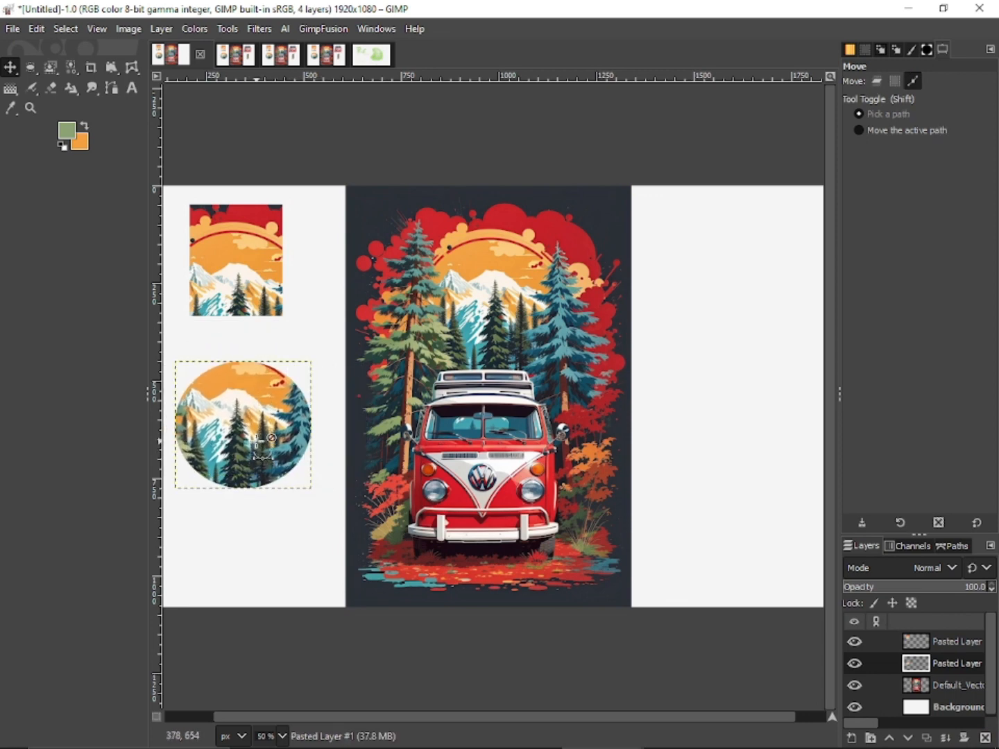
{"action": "key", "text": "ctrl+x"}
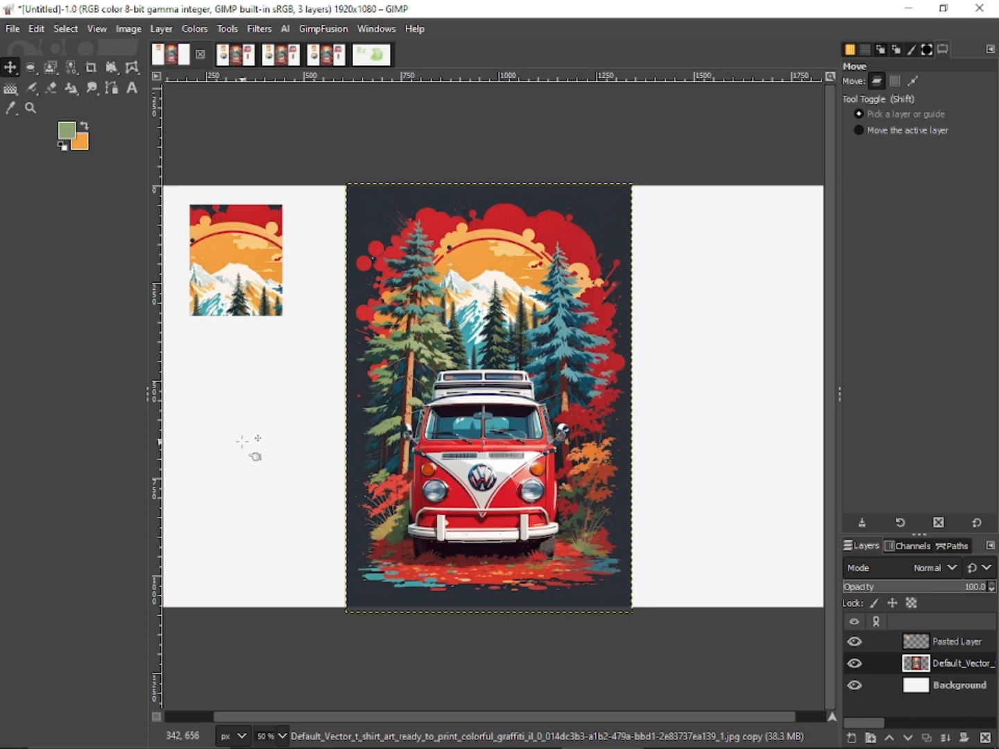
{"action": "left_click", "coordinate": [36, 29]}
{"action": "left_click", "coordinate": [330, 416]}
{"action": "left_click", "coordinate": [36, 29]}
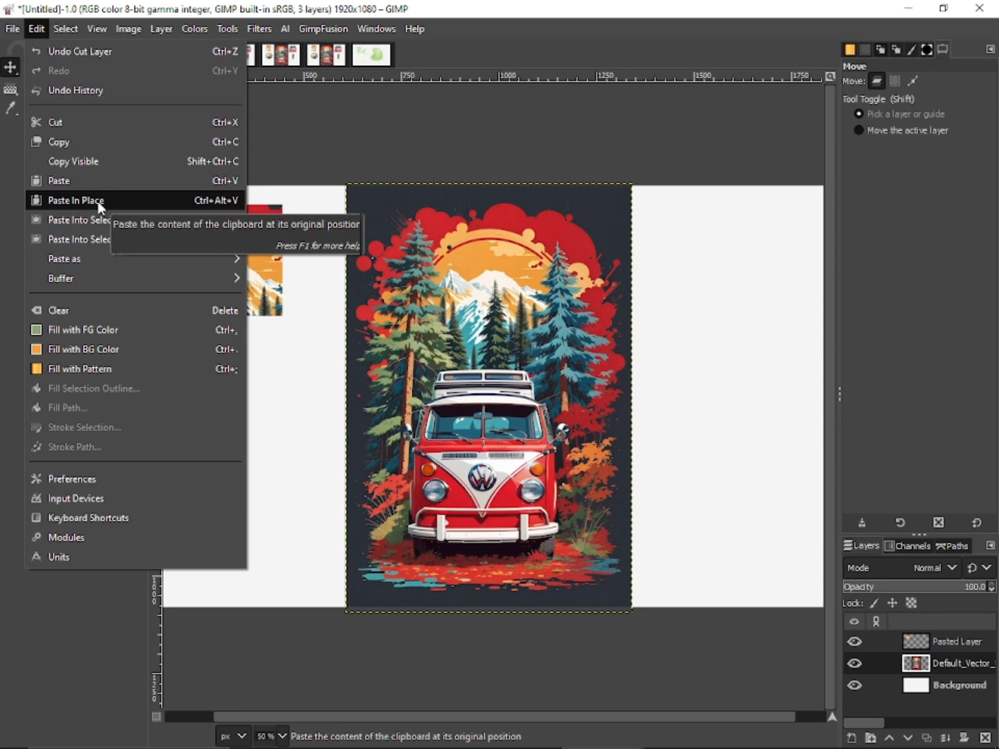
{"action": "left_click", "coordinate": [77, 201]}
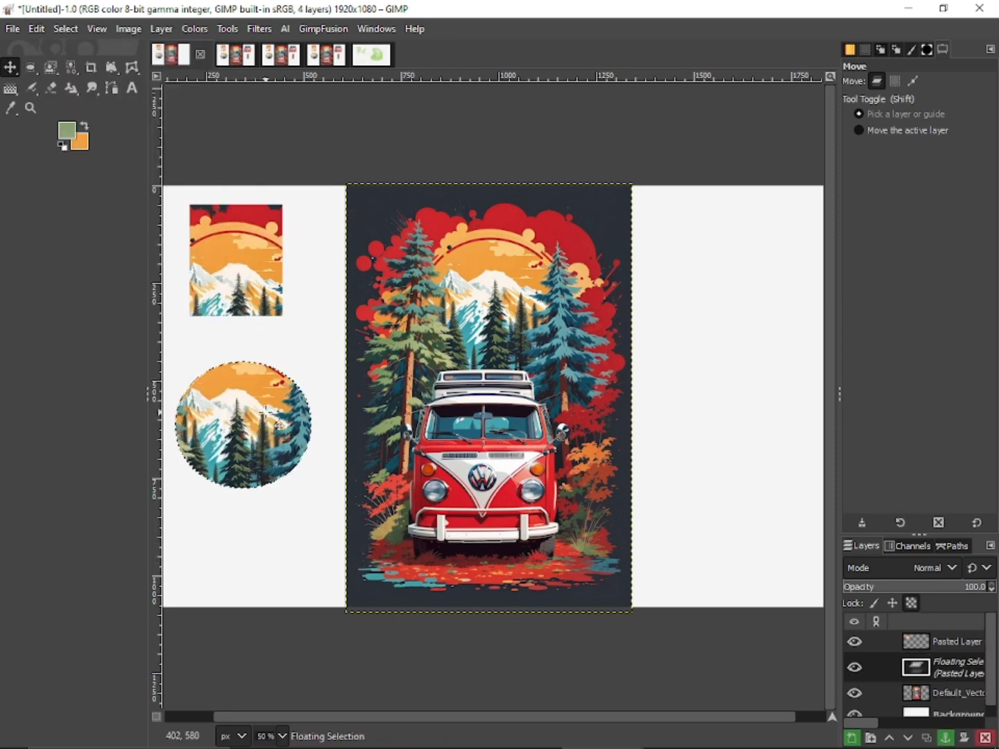
{"action": "left_click", "coordinate": [43, 30]}
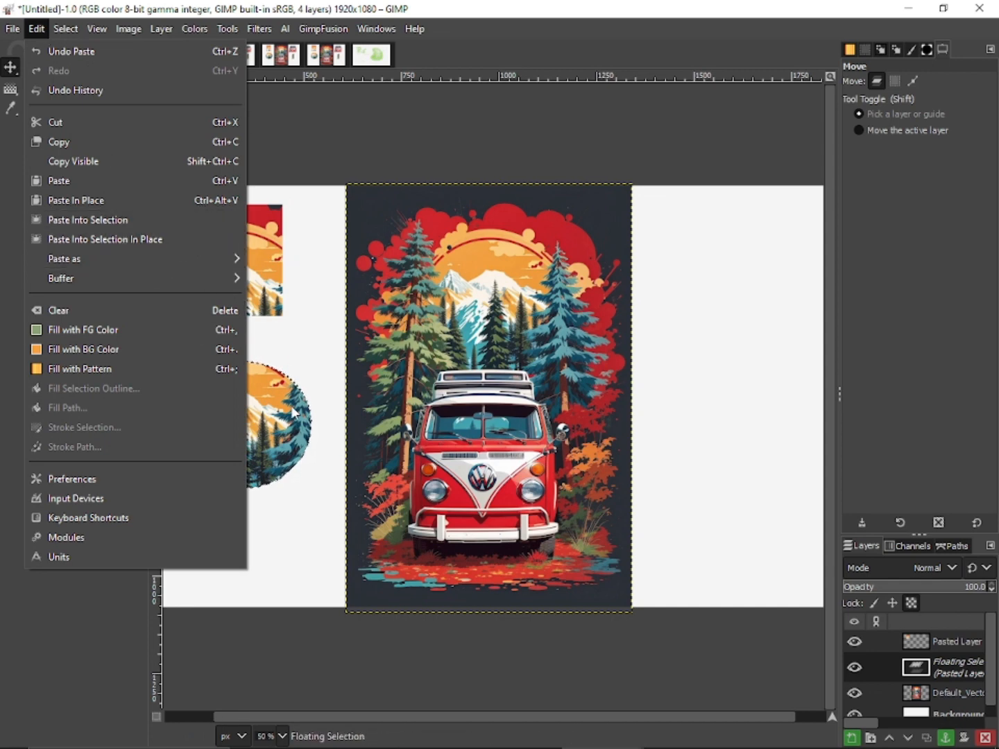
{"action": "left_click", "coordinate": [544, 380]}
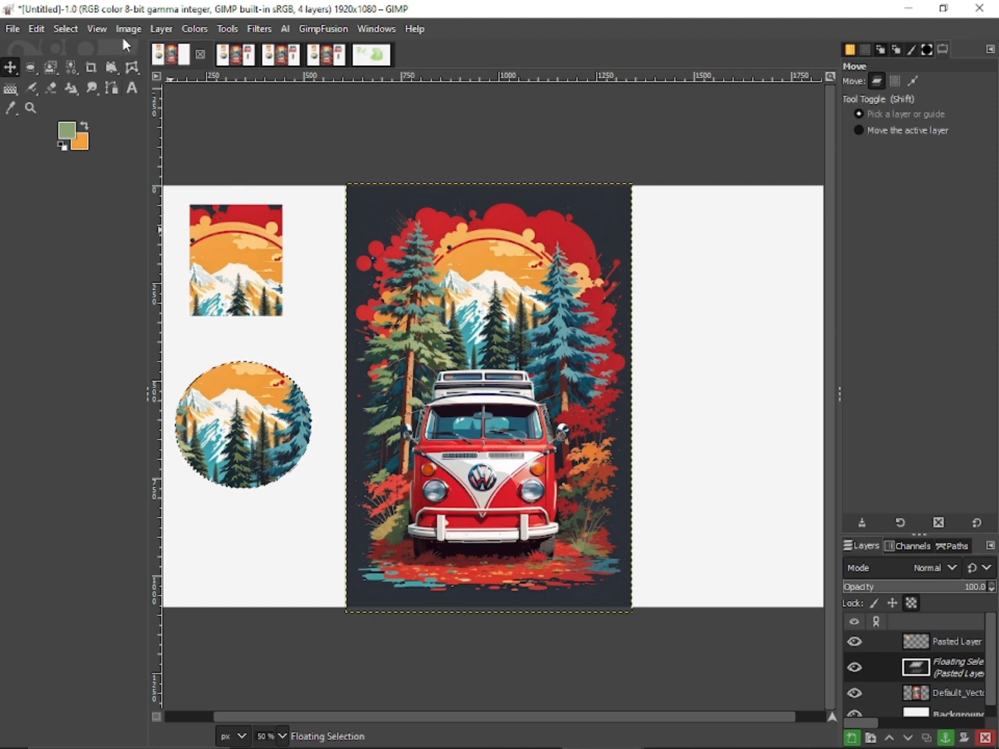
Draw an elliptical selection of 398 × 382 px at position 1396, 242 on the blank area beside the van artwork
{"action": "right_click", "coordinate": [34, 65]}
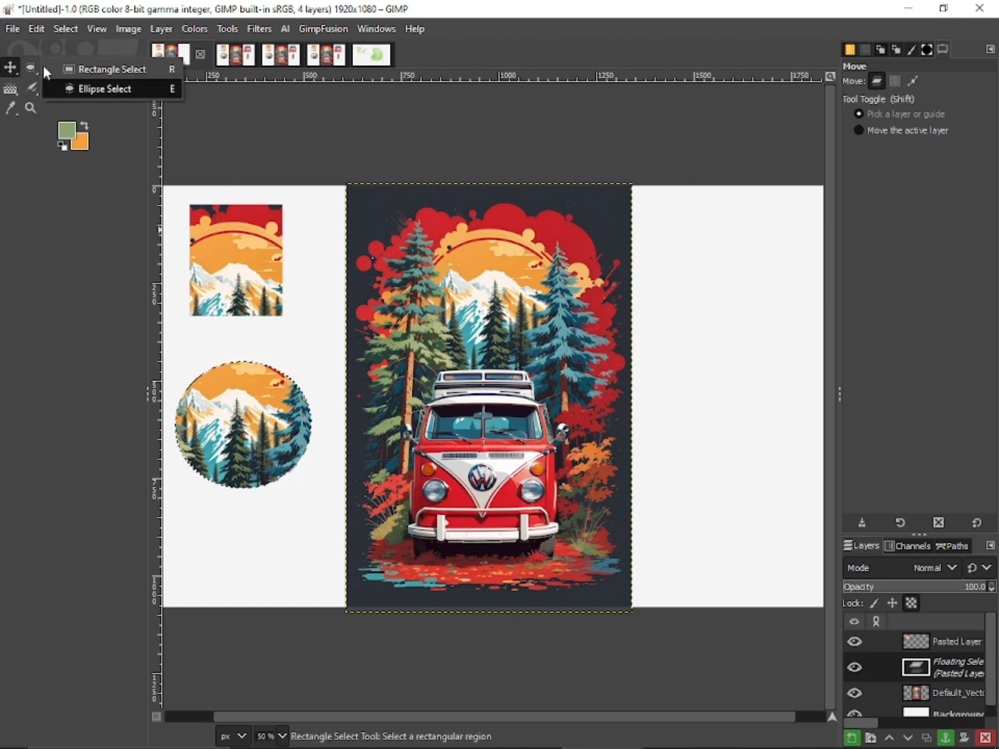
{"action": "left_click", "coordinate": [97, 88]}
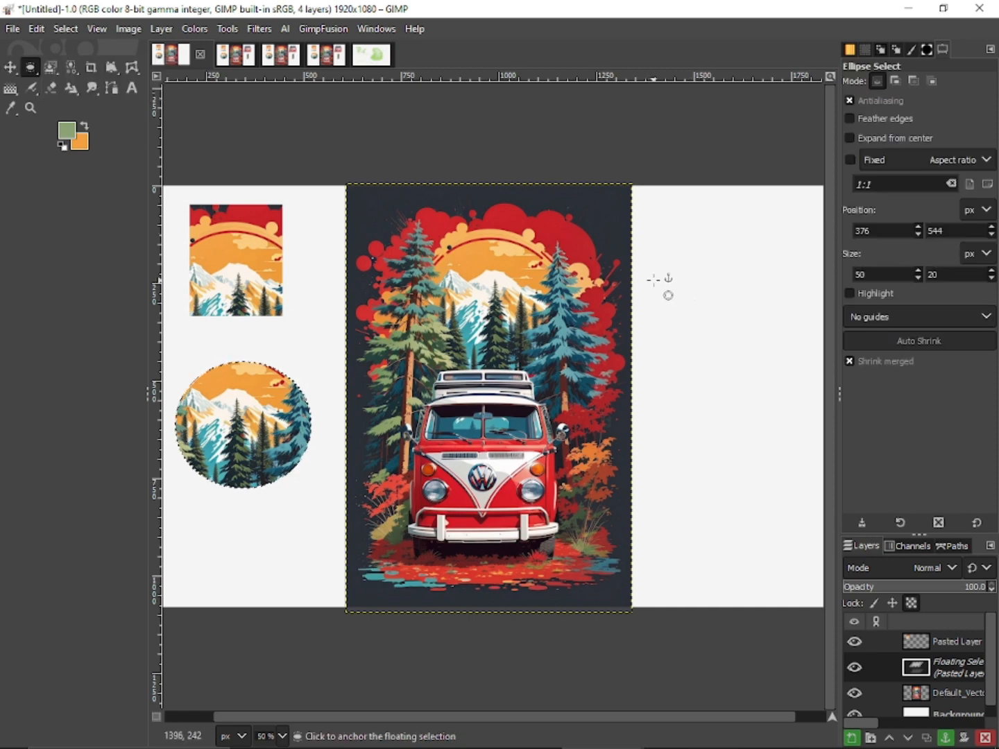
{"action": "left_click_drag", "start_coordinate": [652, 280], "coordinate": [809, 429]}
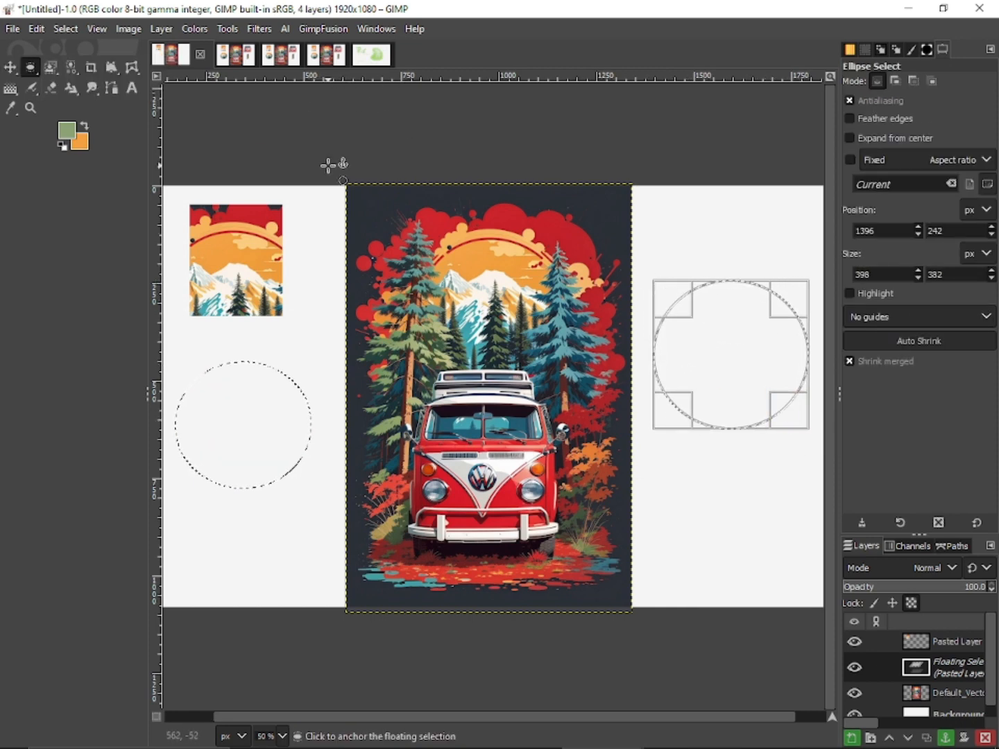
{"action": "left_click", "coordinate": [65, 31]}
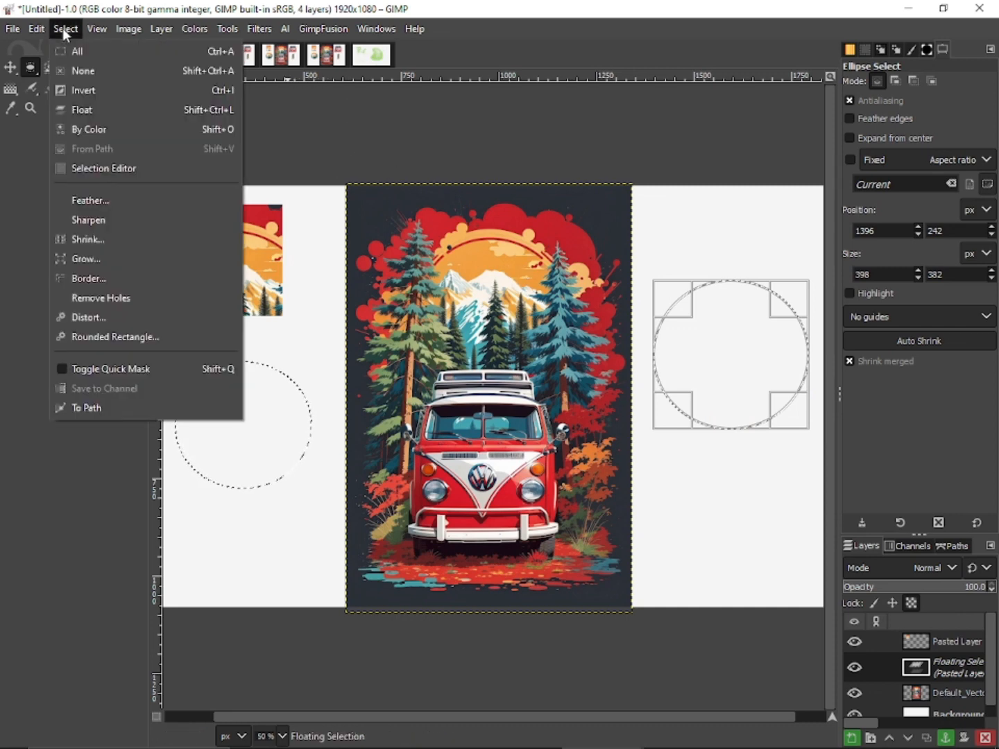
Convert the floating circle into a new layer and make the Background layer active
{"action": "left_click", "coordinate": [937, 712]}
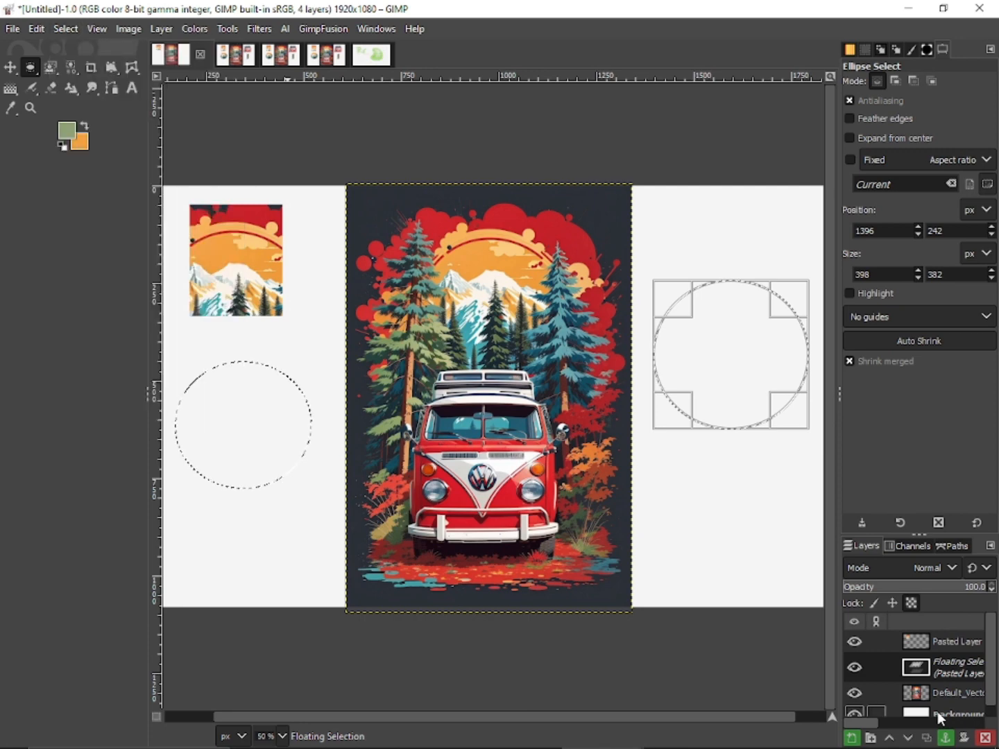
{"action": "left_click", "coordinate": [910, 713]}
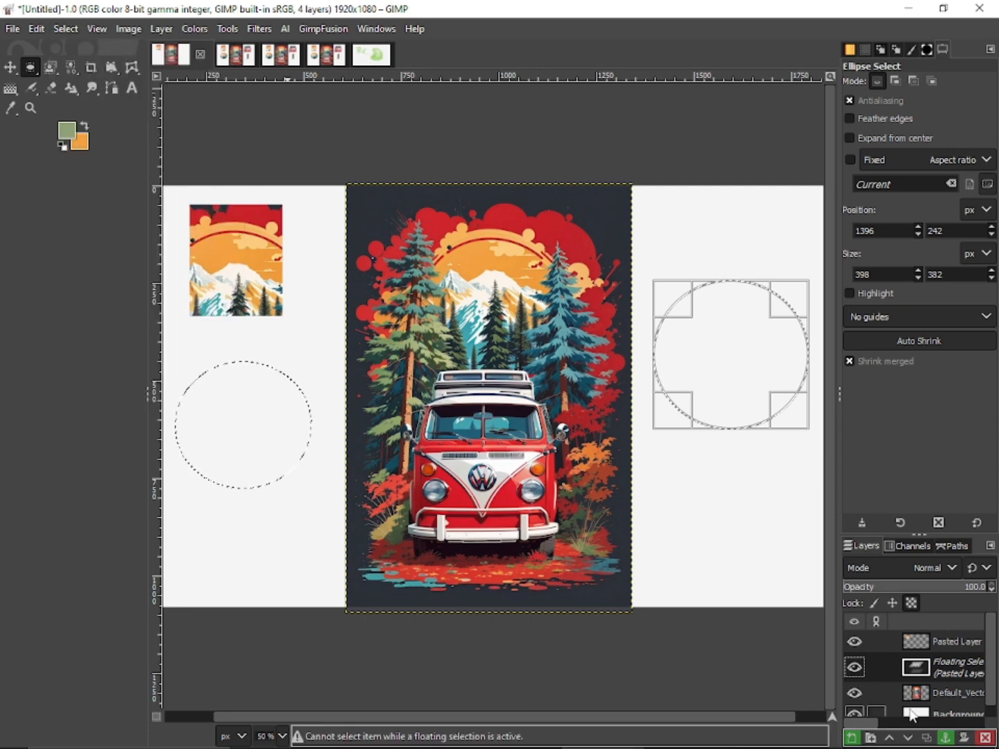
{"action": "left_click", "coordinate": [852, 738]}
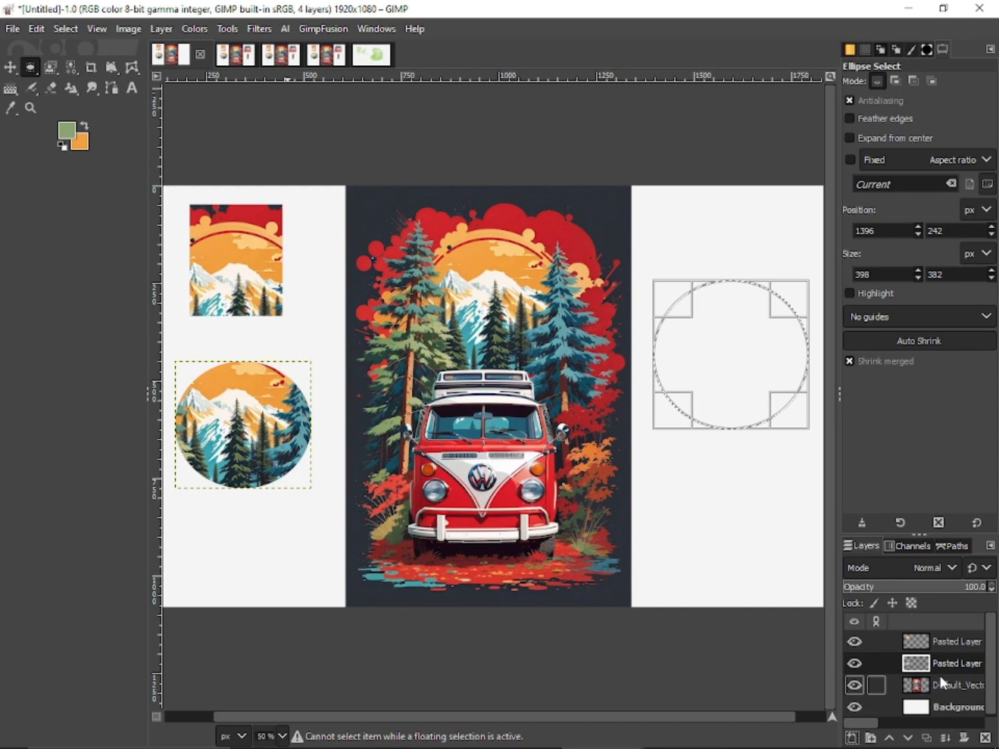
{"action": "left_click", "coordinate": [942, 703]}
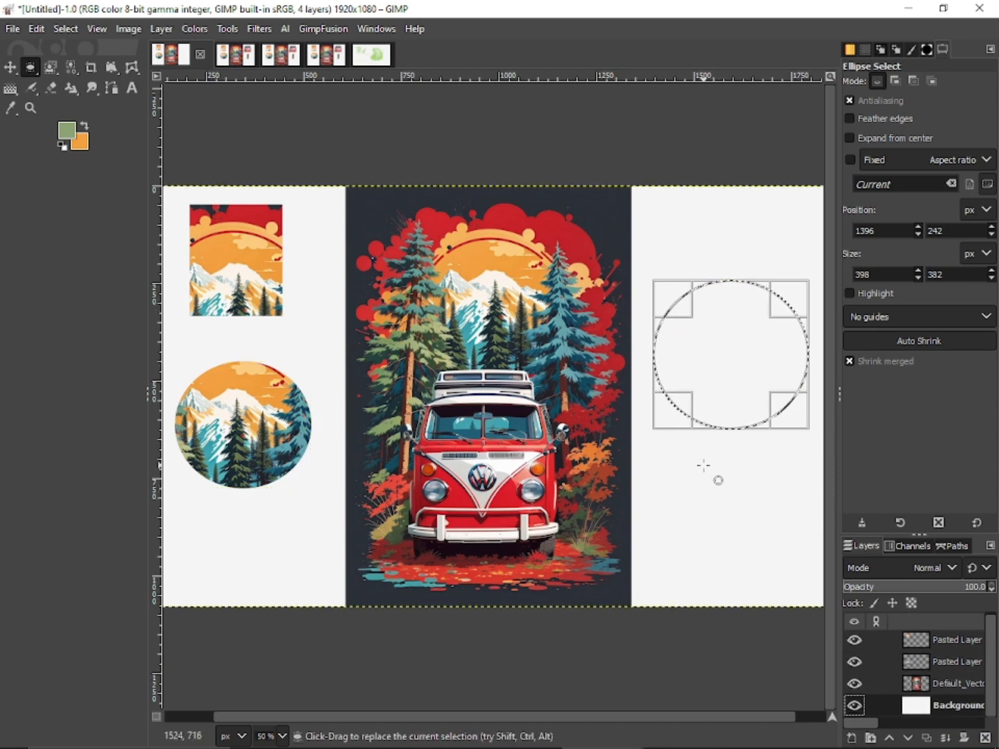
Paste the copied circle into the elliptical selection and turn the floating result into a new layer
{"action": "left_click", "coordinate": [66, 28]}
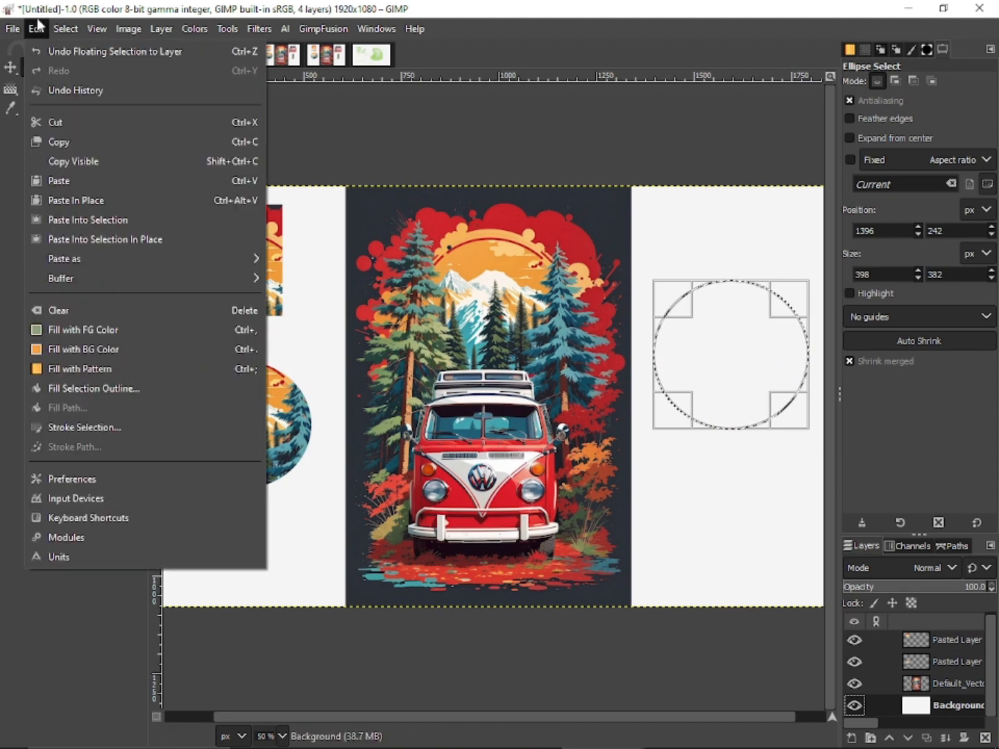
{"action": "mouse_move", "coordinate": [79, 264]}
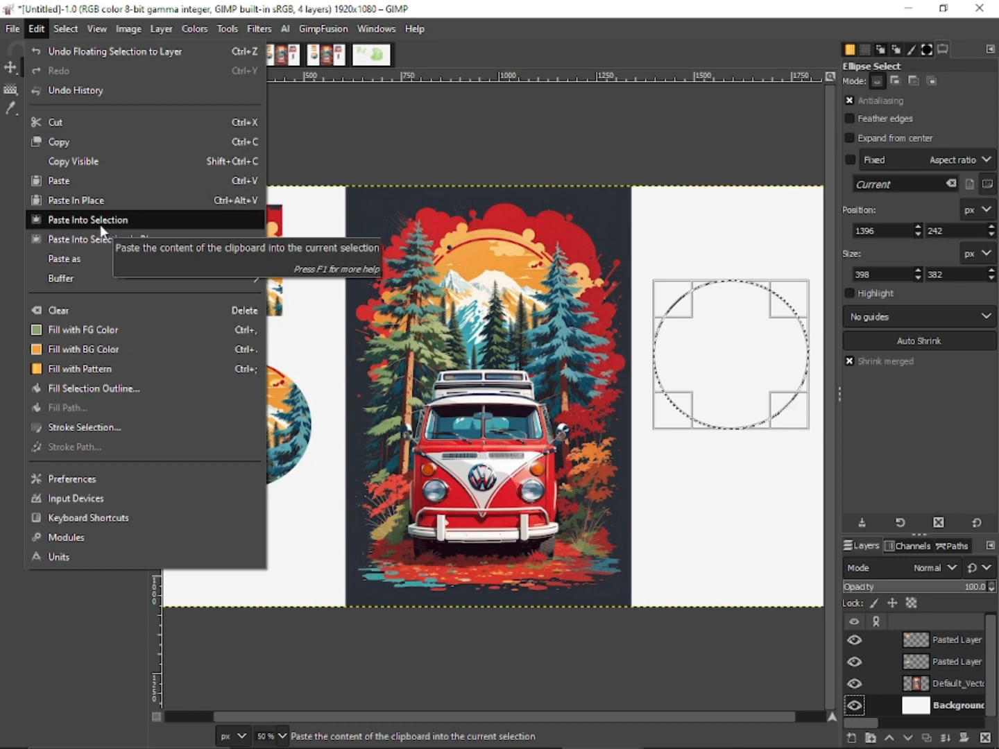
{"action": "left_click", "coordinate": [99, 222]}
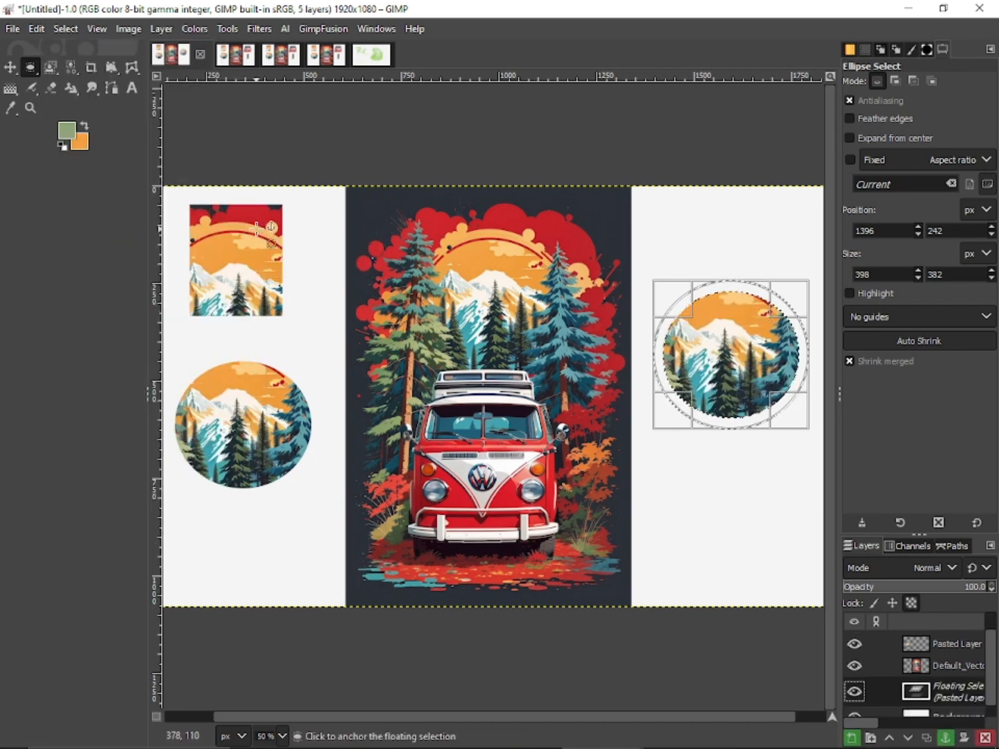
{"action": "left_click", "coordinate": [850, 736]}
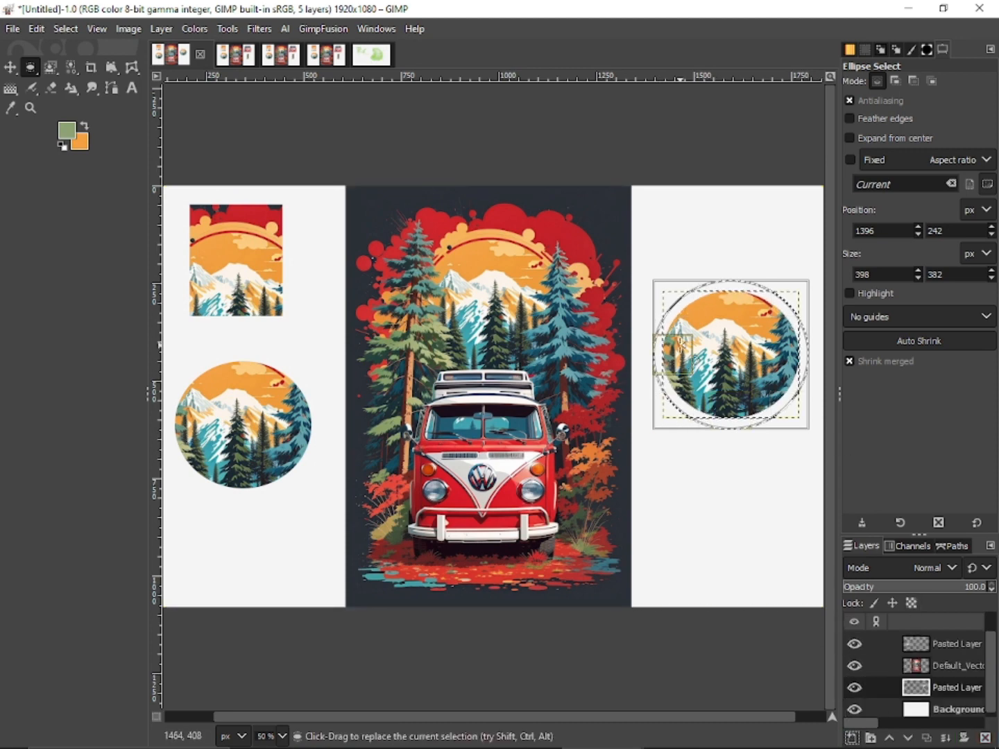
Try moving the newly pasted circle layer upward within the blank area and undo the move
{"action": "left_click", "coordinate": [9, 67]}
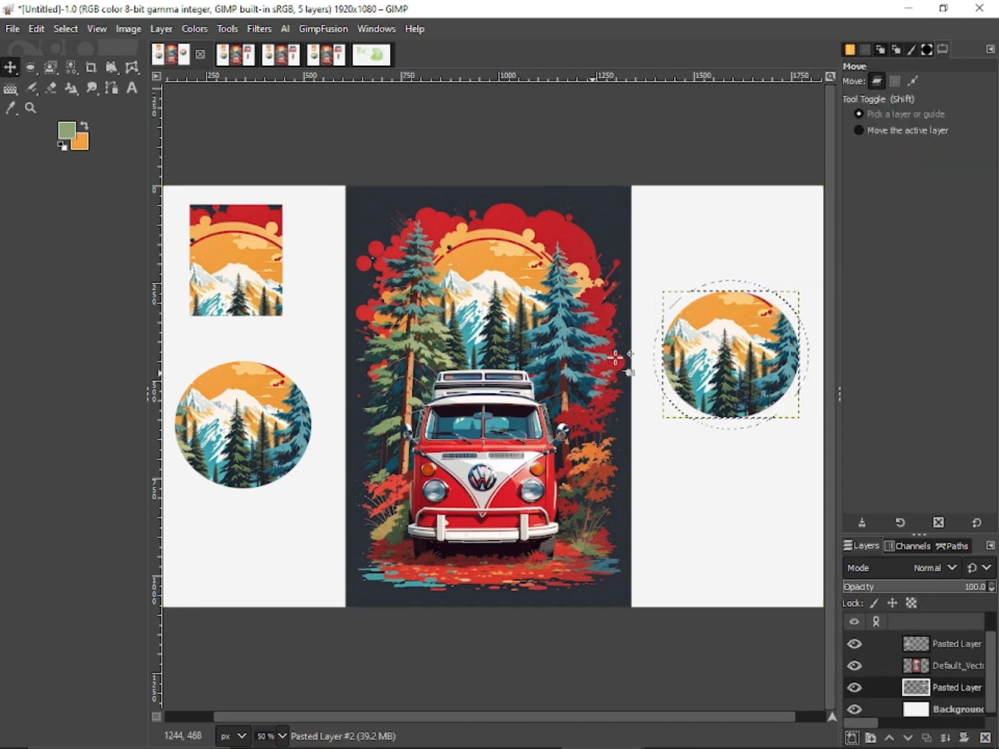
{"action": "left_click_drag", "start_coordinate": [701, 363], "coordinate": [693, 292]}
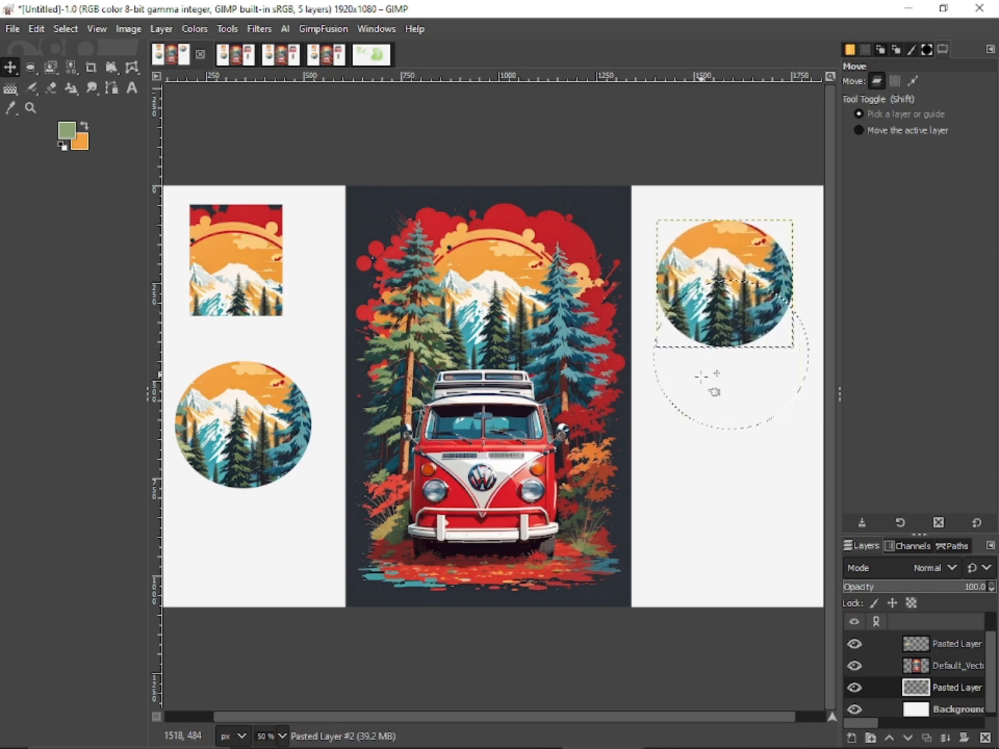
{"action": "key", "text": "ctrl+z"}
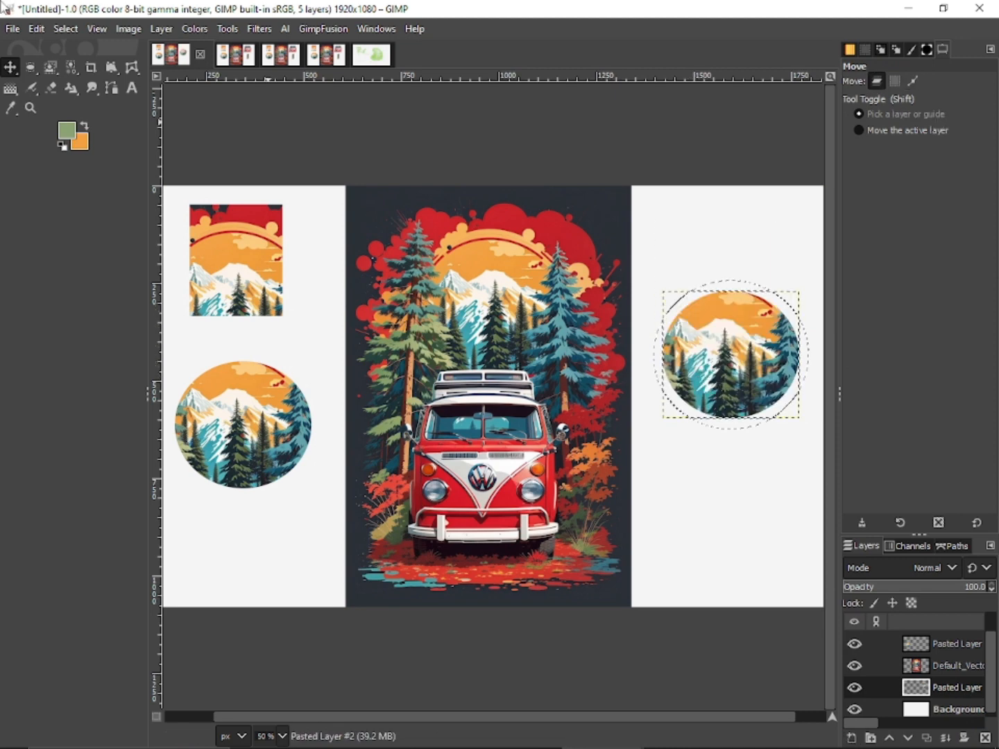
Open the Unit Editor and examine its list of measurement units with their factors, symbols and abbreviations
{"action": "left_click", "coordinate": [43, 26]}
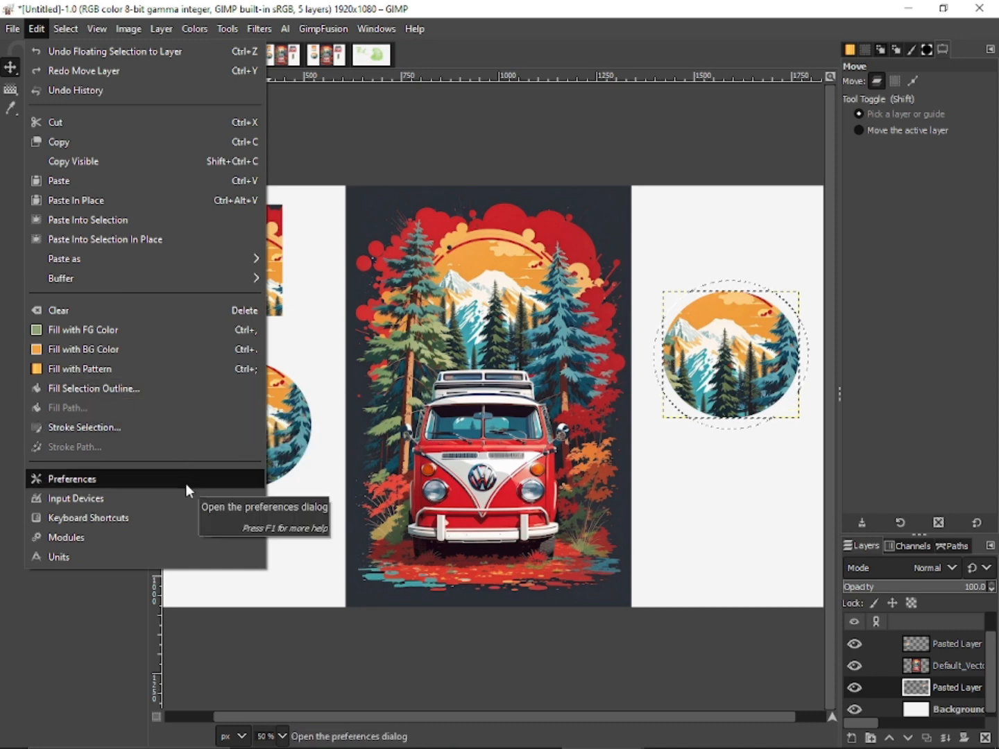
{"action": "left_click", "coordinate": [91, 558]}
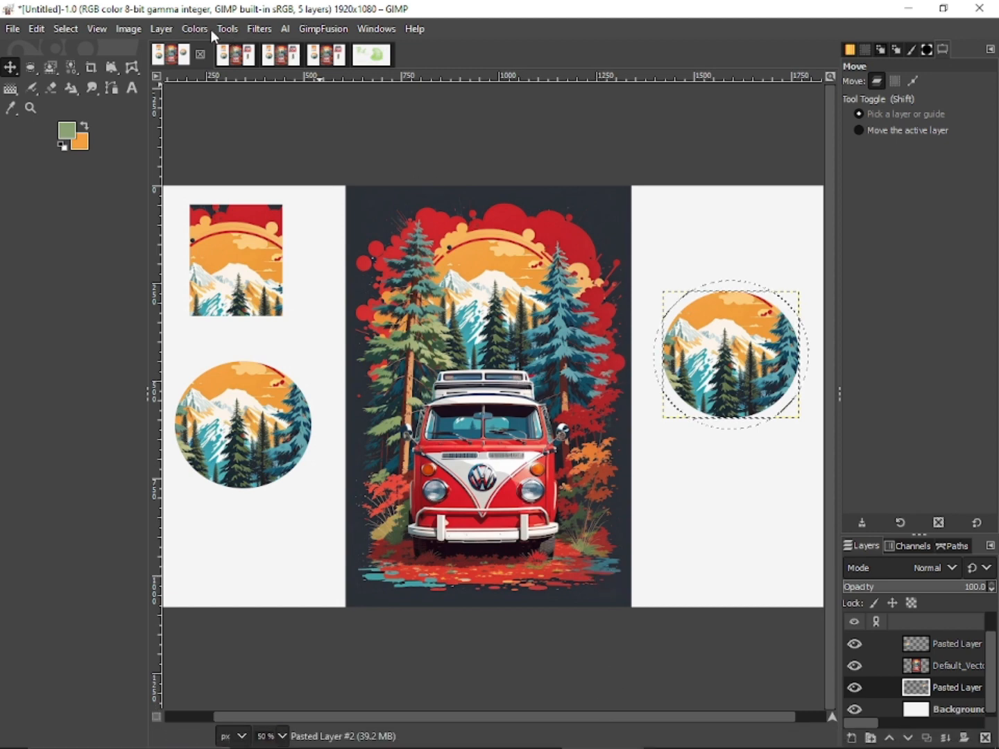
{"action": "left_click", "coordinate": [122, 31]}
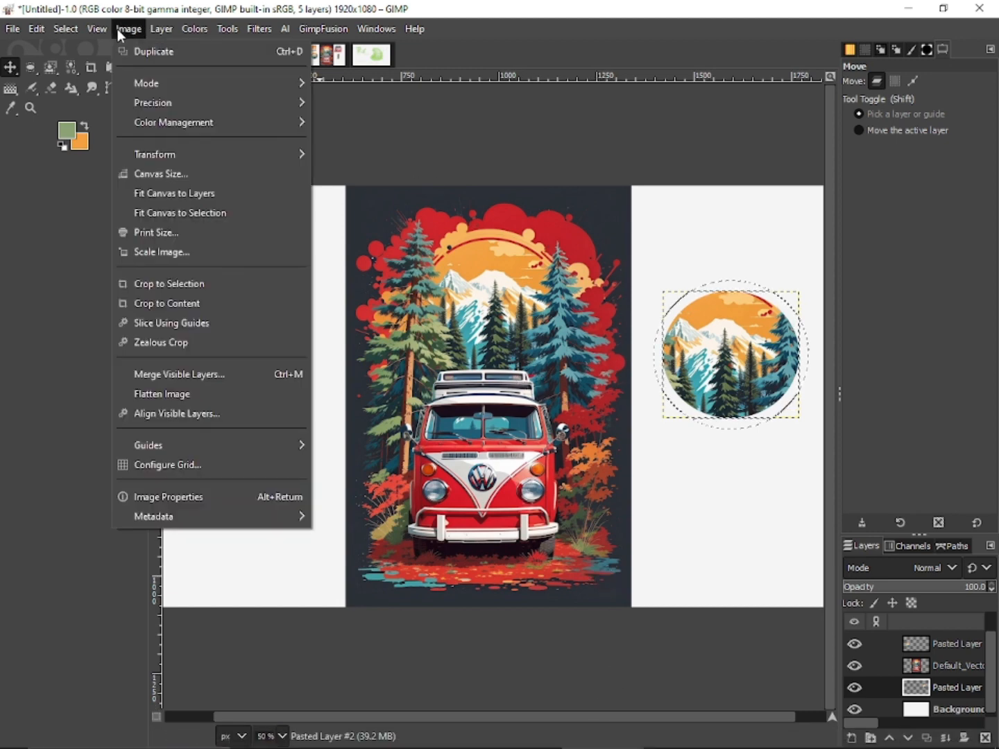
{"action": "mouse_move", "coordinate": [54, 34]}
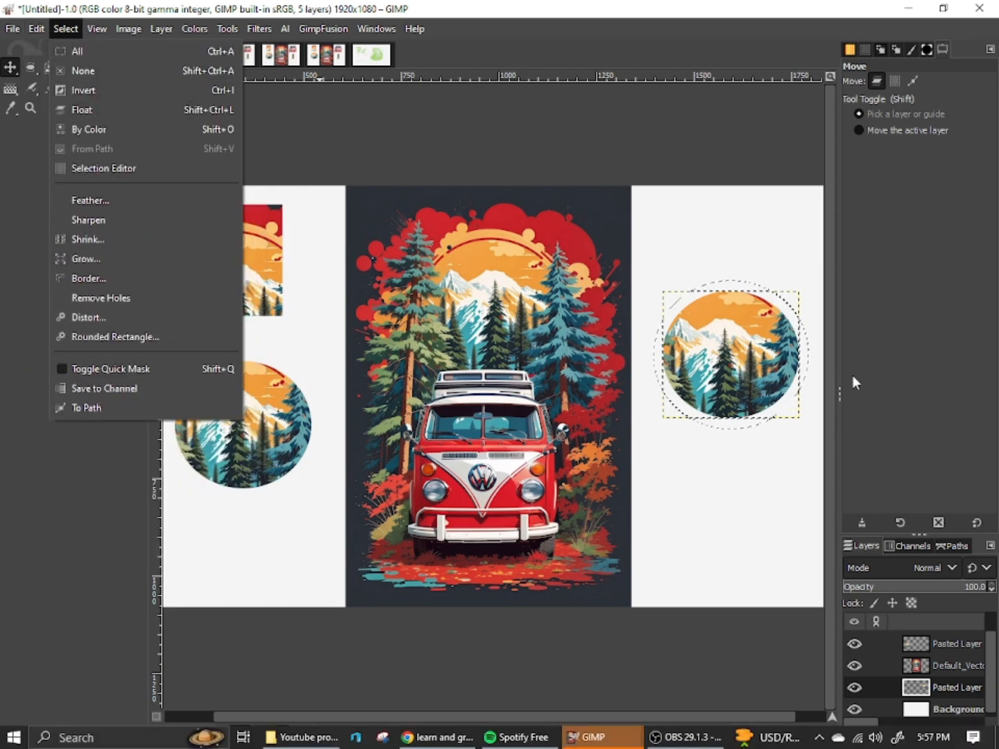
{"action": "left_click", "coordinate": [590, 736]}
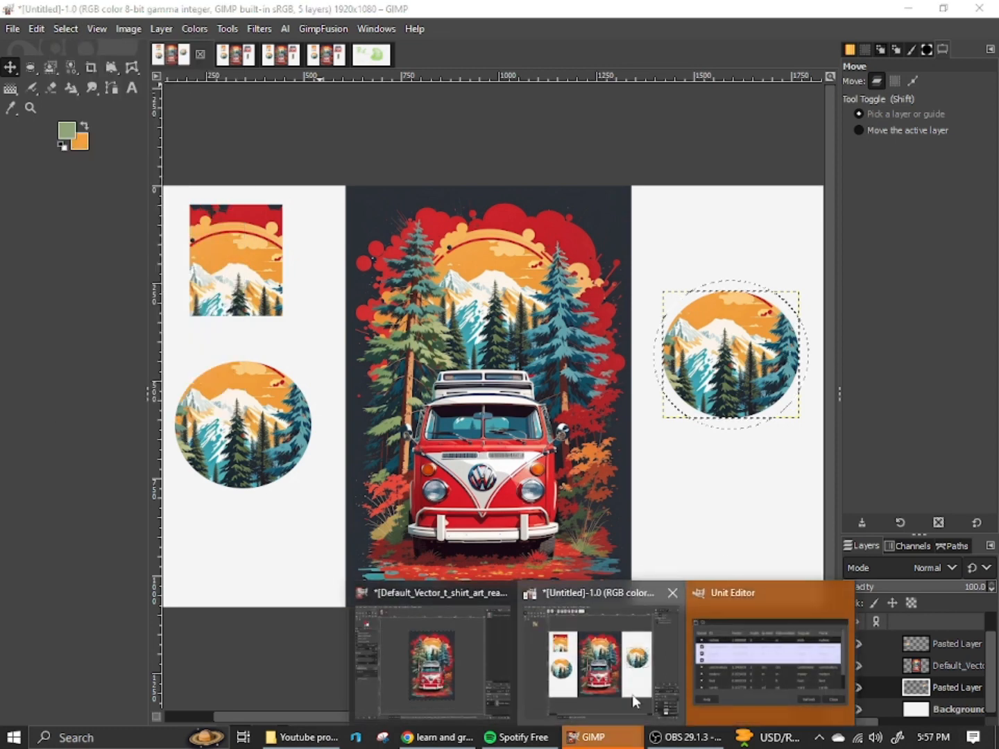
{"action": "left_click", "coordinate": [744, 666]}
{"action": "scroll", "coordinate": [319, 217], "scroll_direction": "down", "scroll_amount": 1}
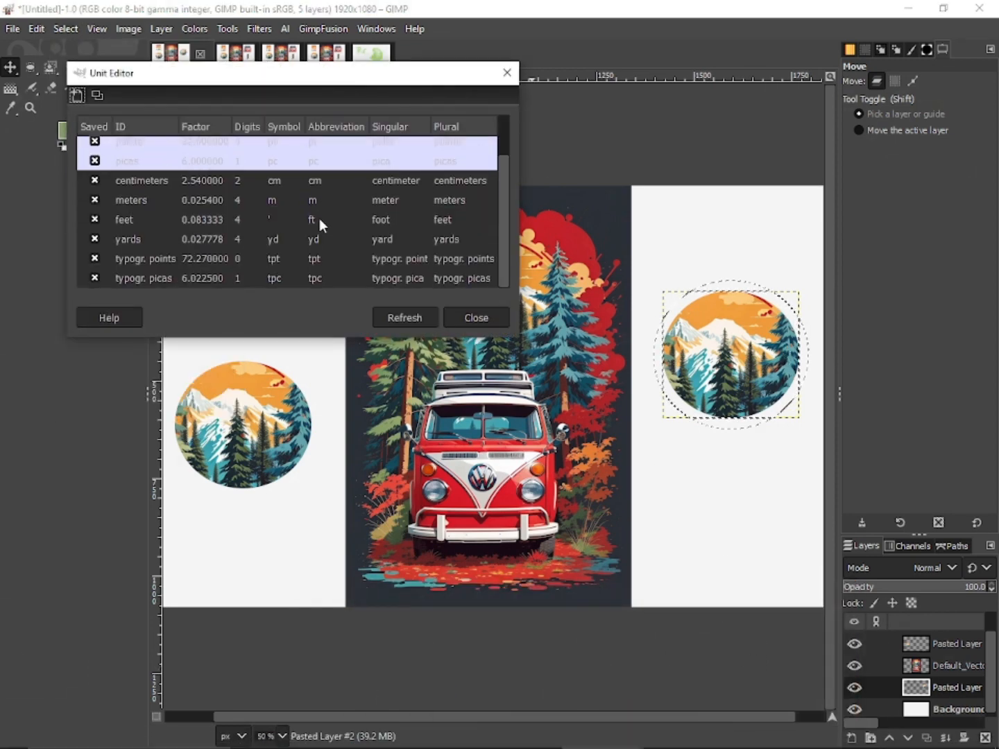
{"action": "scroll", "coordinate": [319, 220], "scroll_direction": "up", "scroll_amount": 1}
{"action": "scroll", "coordinate": [319, 220], "scroll_direction": "down", "scroll_amount": 1}
{"action": "scroll", "coordinate": [149, 268], "scroll_direction": "up", "scroll_amount": 2}
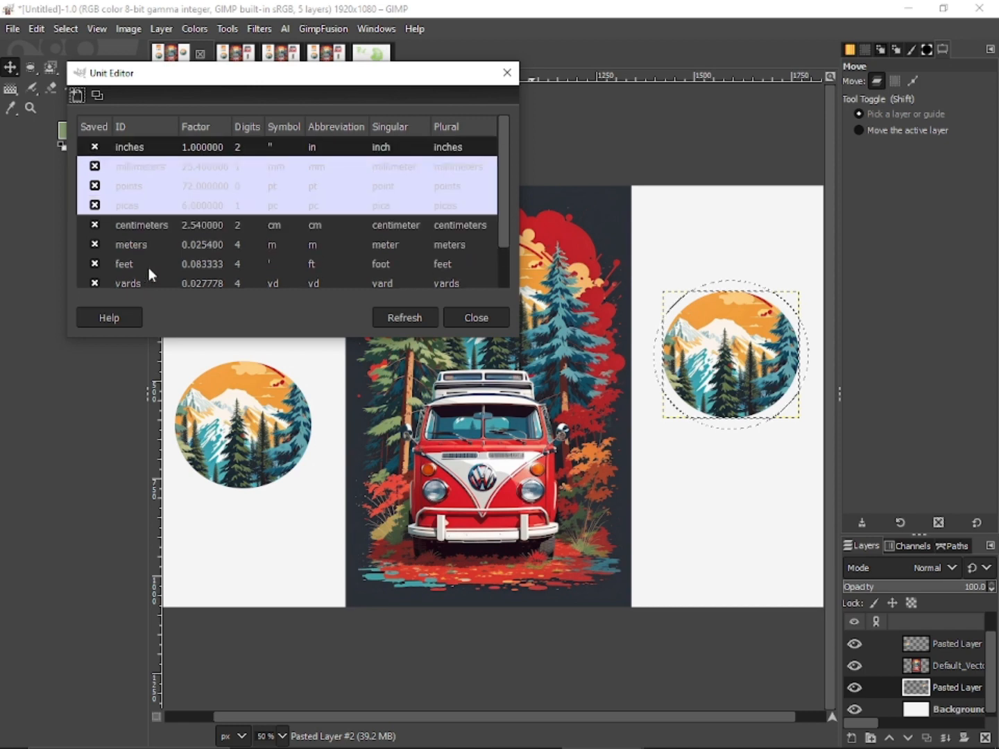
Examine the remaining units from centimeters through typographic picas and close the Unit Editor
{"action": "left_click", "coordinate": [144, 225], "text": "shift"}
{"action": "scroll", "coordinate": [146, 224], "scroll_direction": "down", "scroll_amount": 2}
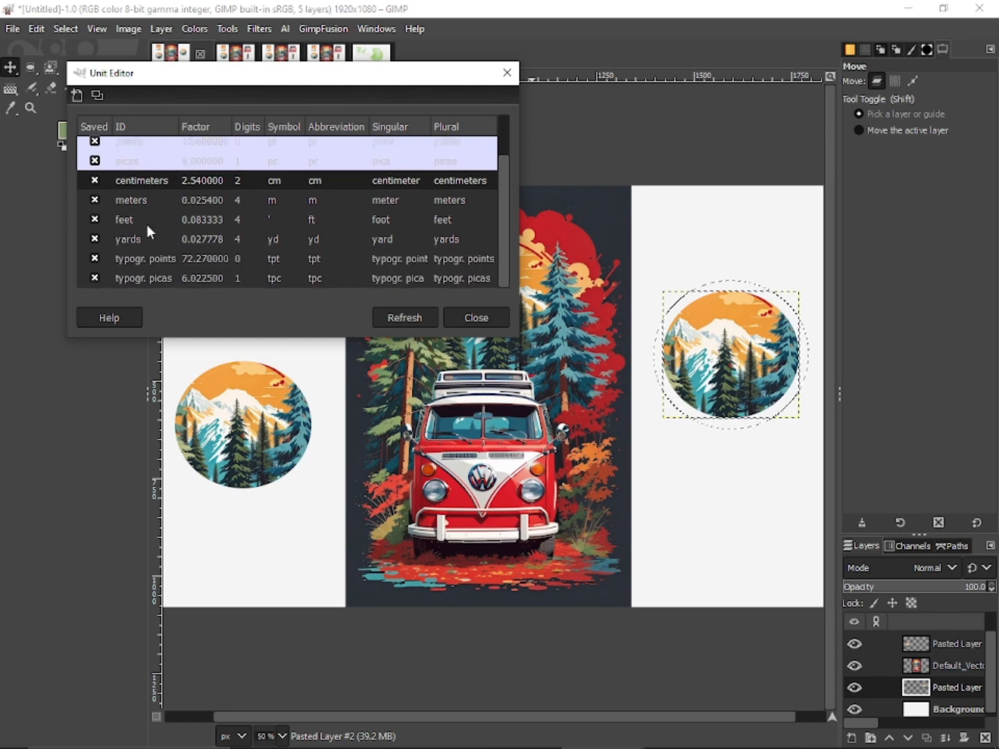
{"action": "left_click", "coordinate": [481, 317]}
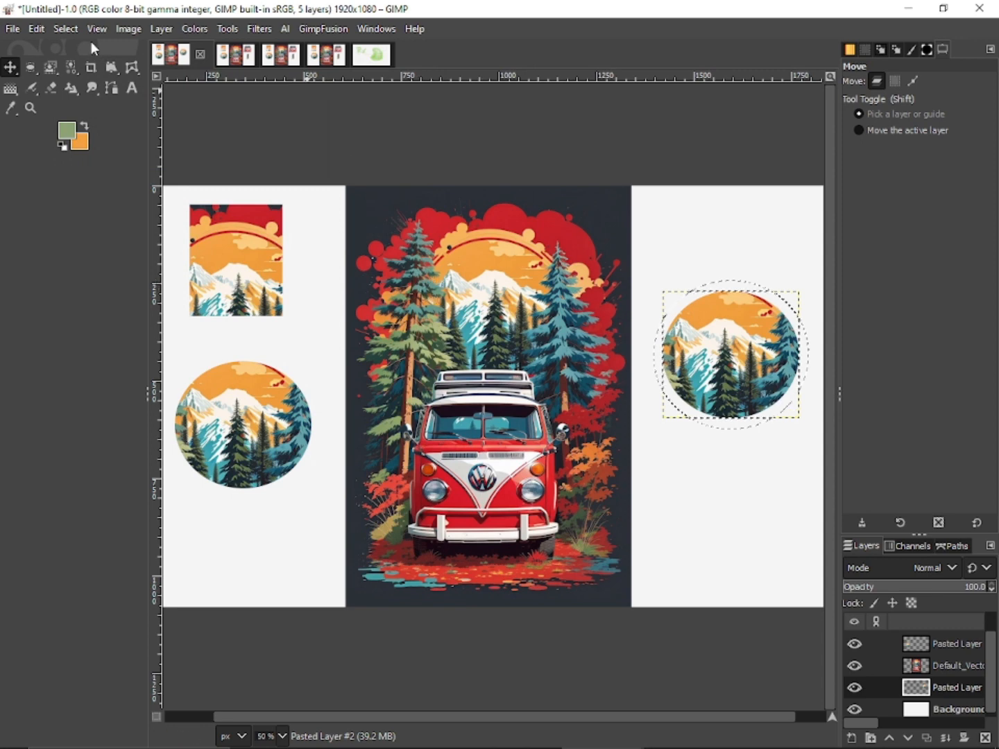
Try selecting the whole image, clearing that selection and selecting everything again, and undo back to the elliptical selection
{"action": "left_click", "coordinate": [62, 30]}
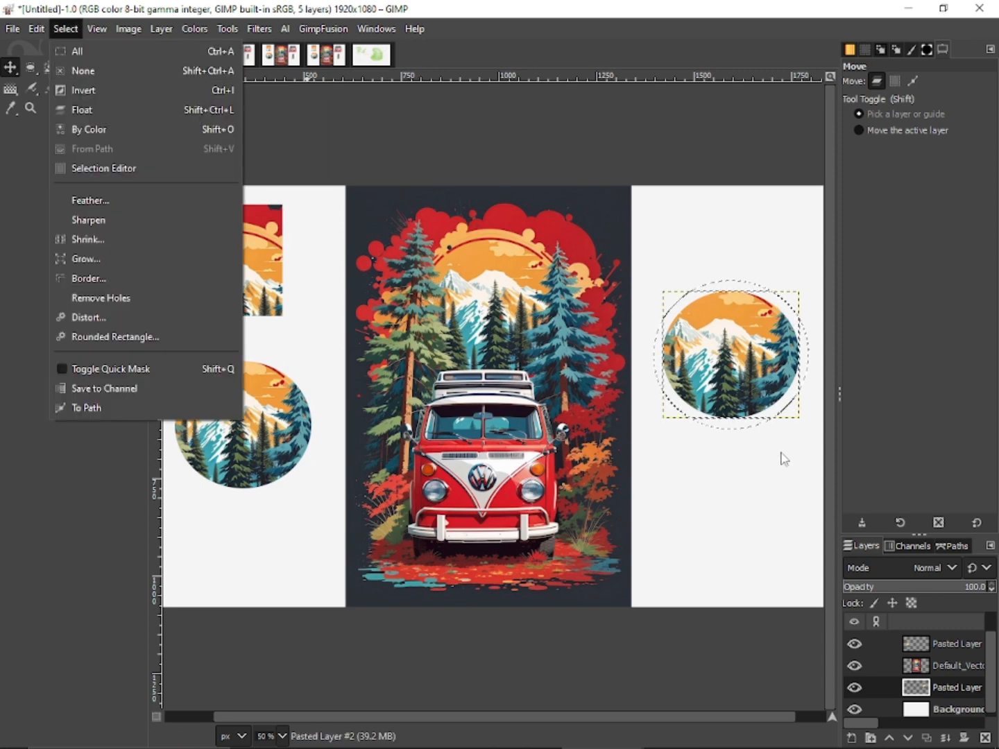
{"action": "left_click", "coordinate": [95, 54]}
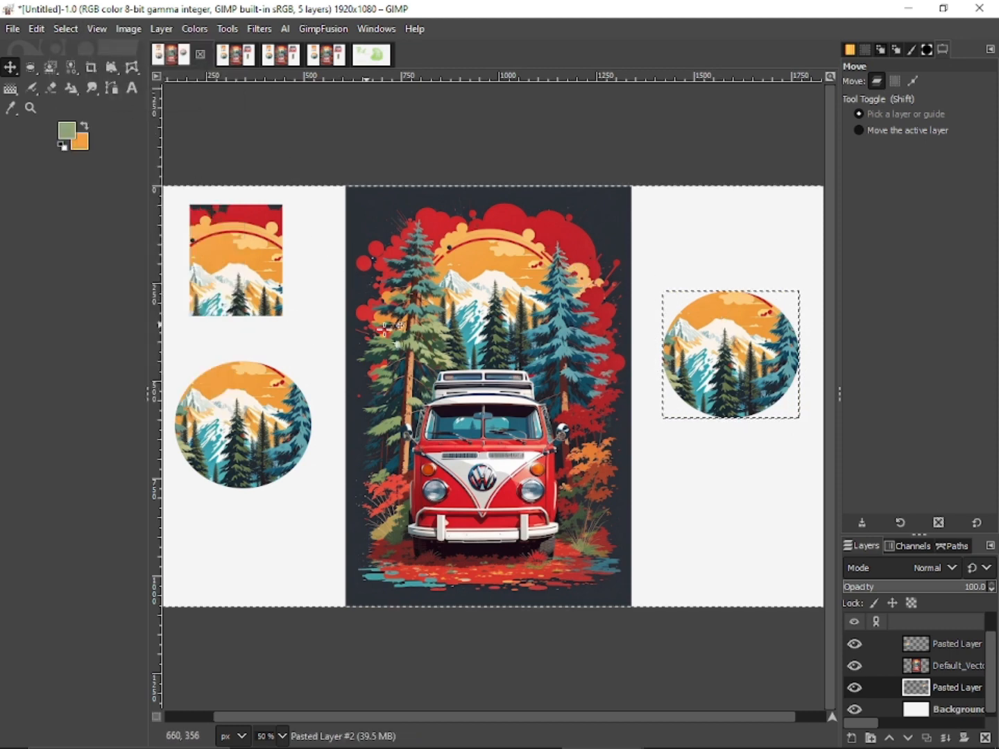
{"action": "left_click", "coordinate": [61, 30]}
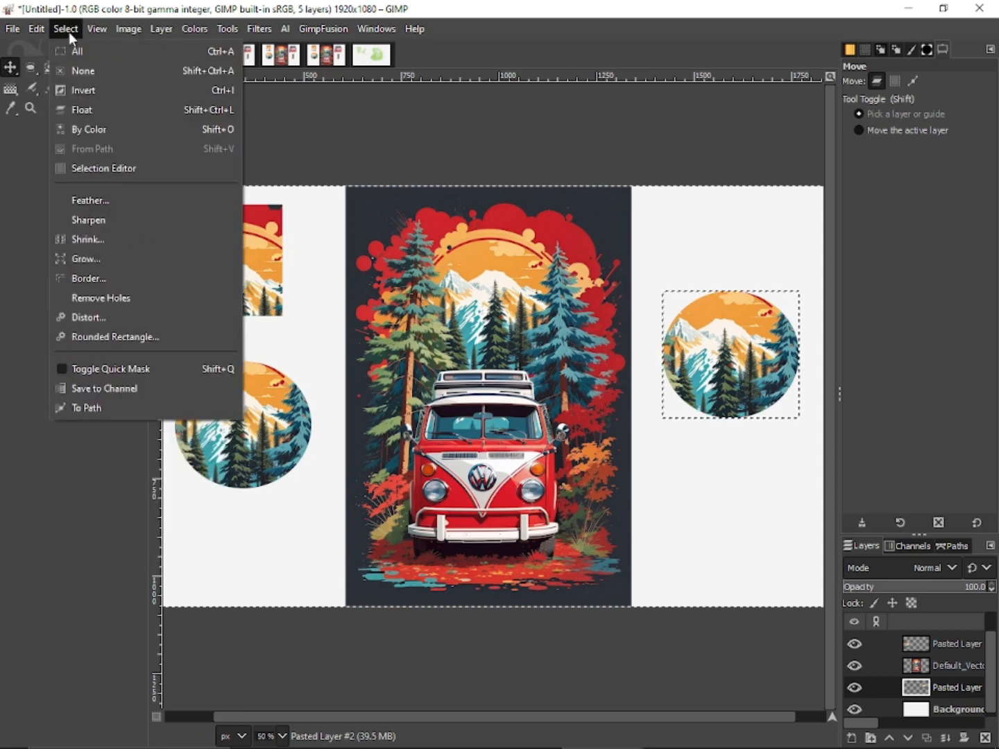
{"action": "left_click", "coordinate": [83, 71]}
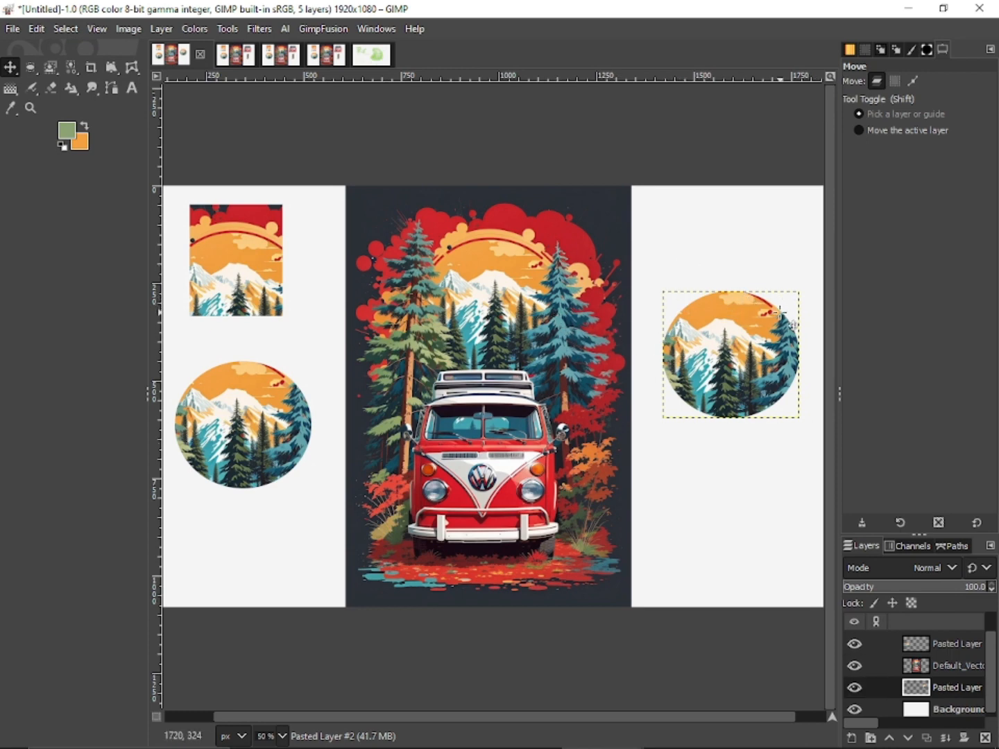
{"action": "key", "text": "ctrl+a"}
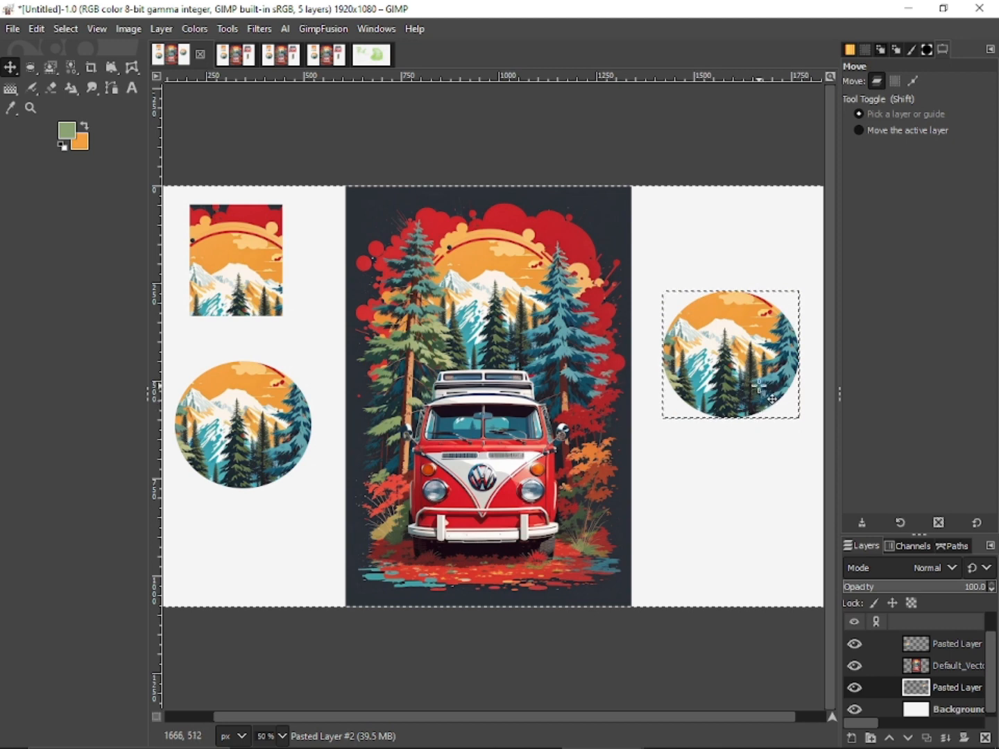
{"action": "key", "text": "ctrl+z"}
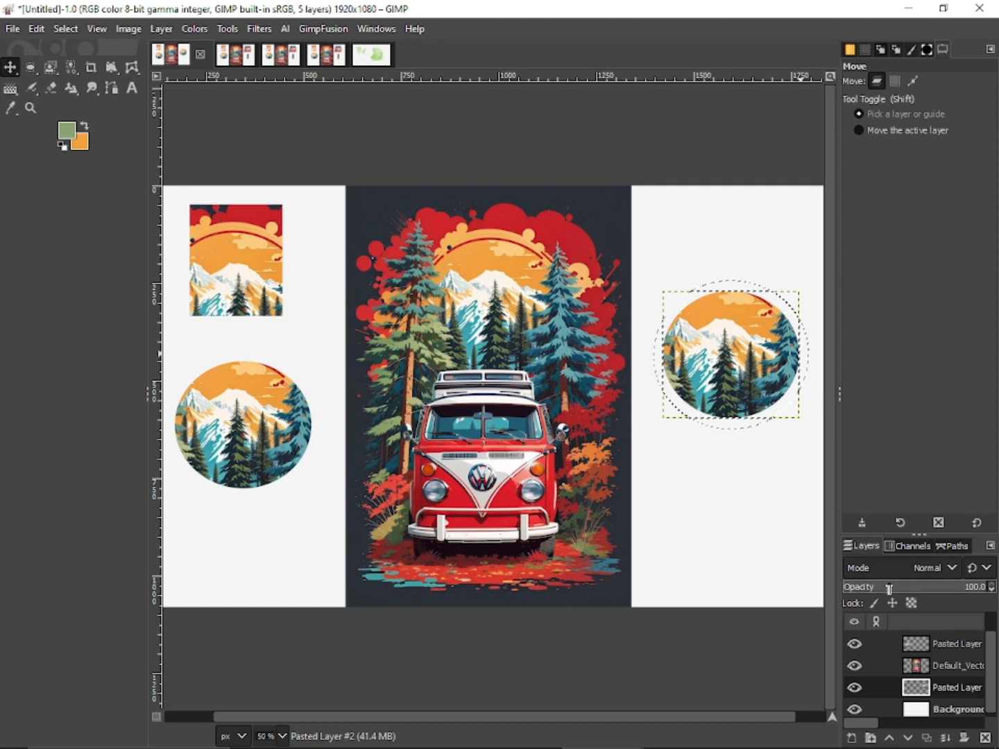
Make the pasted circle layer below the rectangular cutout active, and try clearing the elliptical selection before restoring it
{"action": "left_click", "coordinate": [959, 671]}
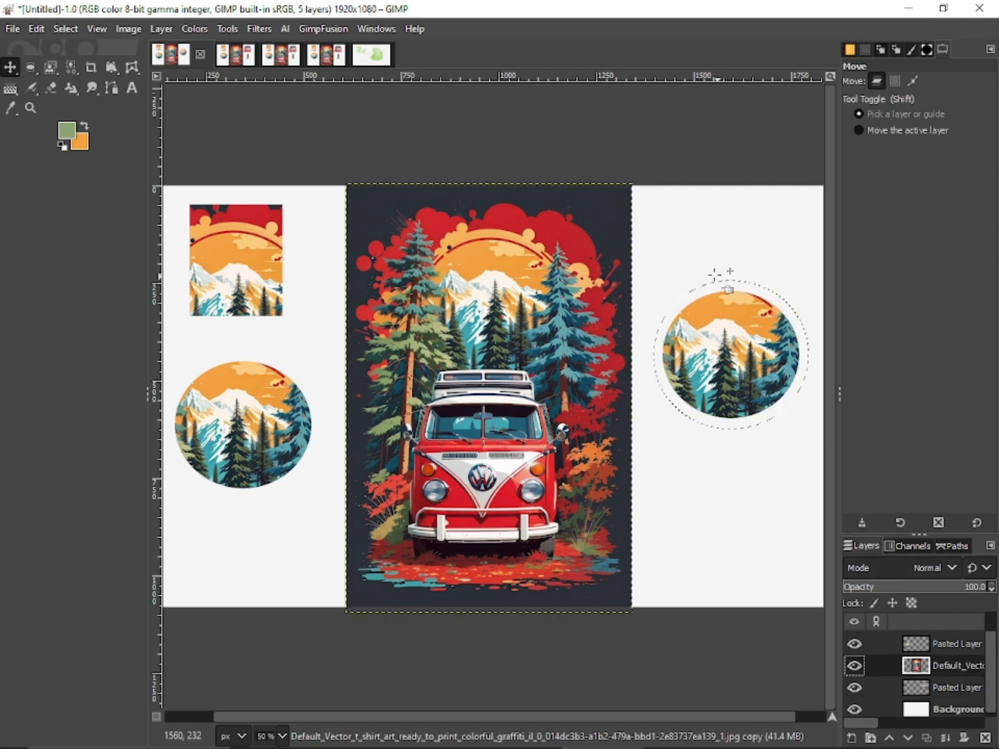
{"action": "left_click", "coordinate": [957, 642]}
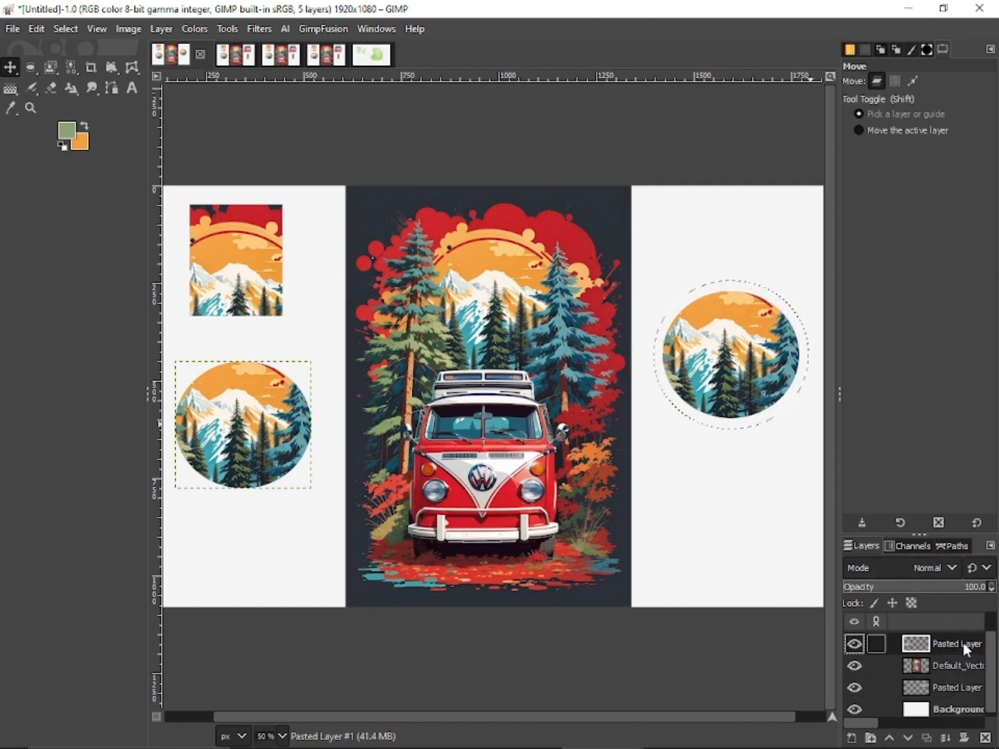
{"action": "left_click", "coordinate": [78, 31]}
{"action": "left_click", "coordinate": [106, 69]}
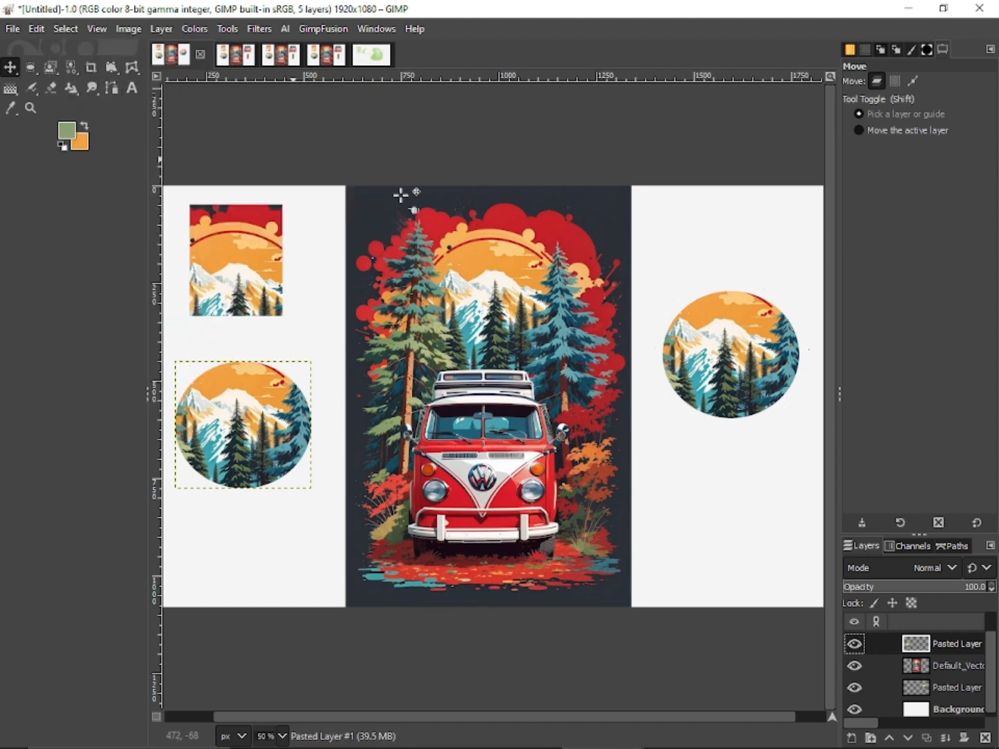
{"action": "left_click", "coordinate": [78, 28]}
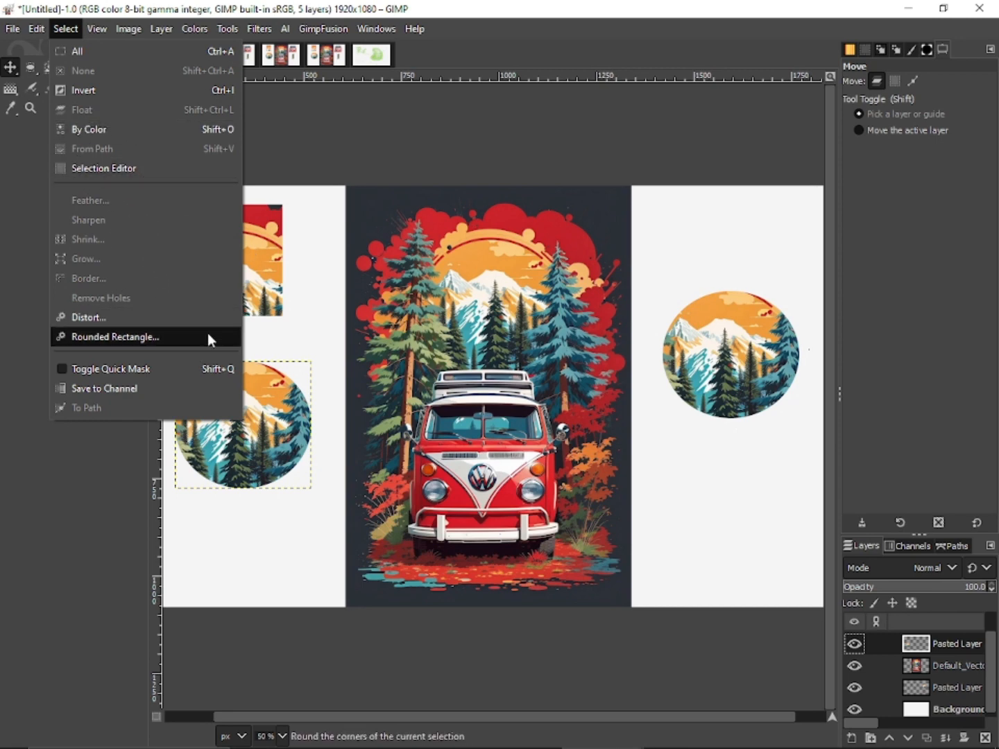
{"action": "left_click", "coordinate": [737, 375]}
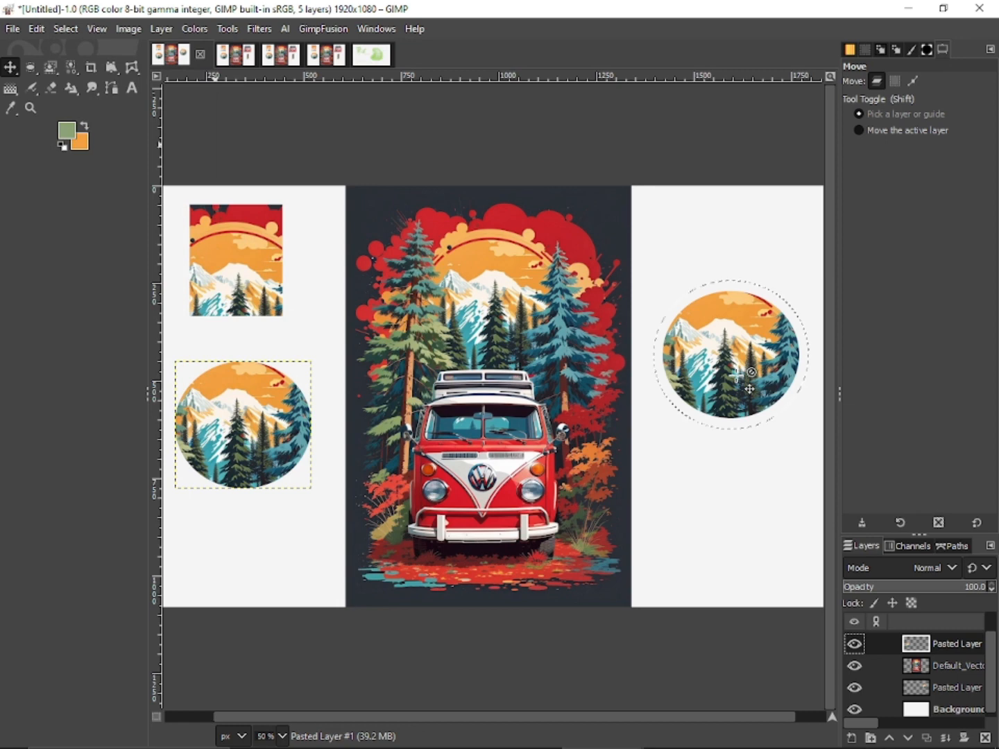
Feather the elliptical selection around the circle in the blank area beside the van artwork
{"action": "left_click", "coordinate": [67, 30]}
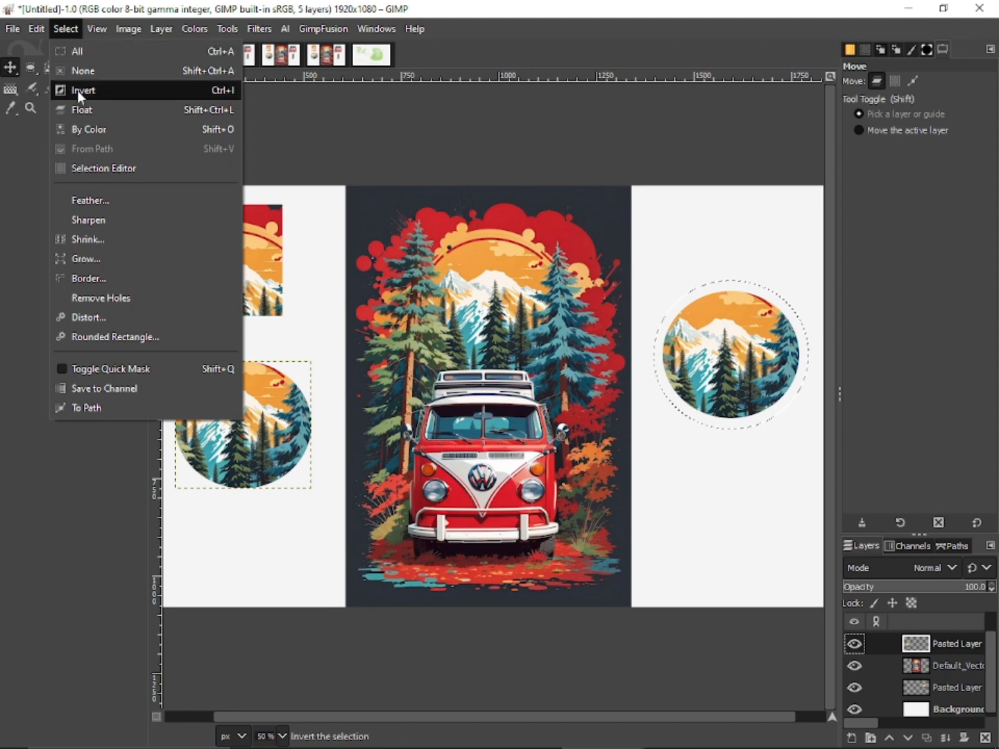
{"action": "mouse_move", "coordinate": [35, 30]}
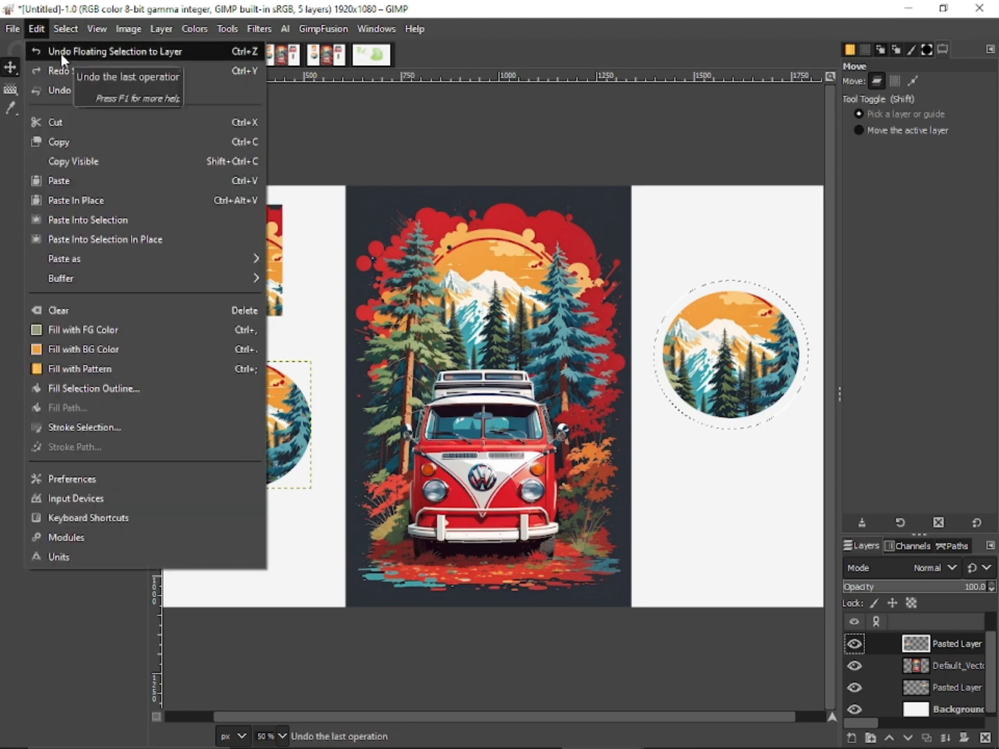
{"action": "mouse_move", "coordinate": [68, 39]}
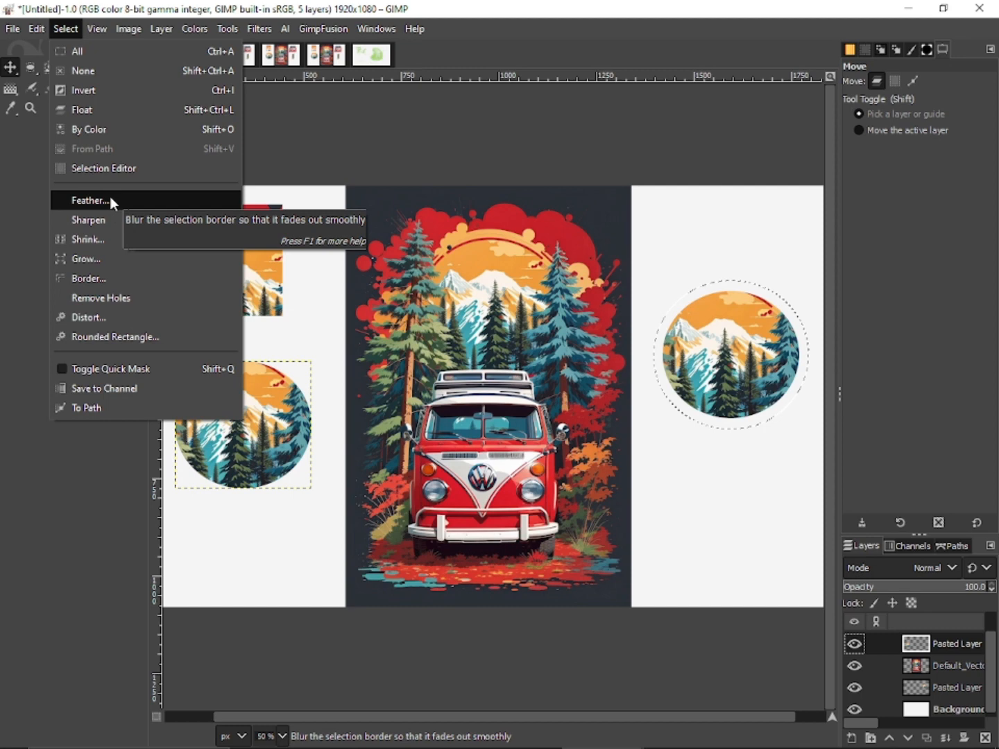
{"action": "left_click", "coordinate": [108, 199]}
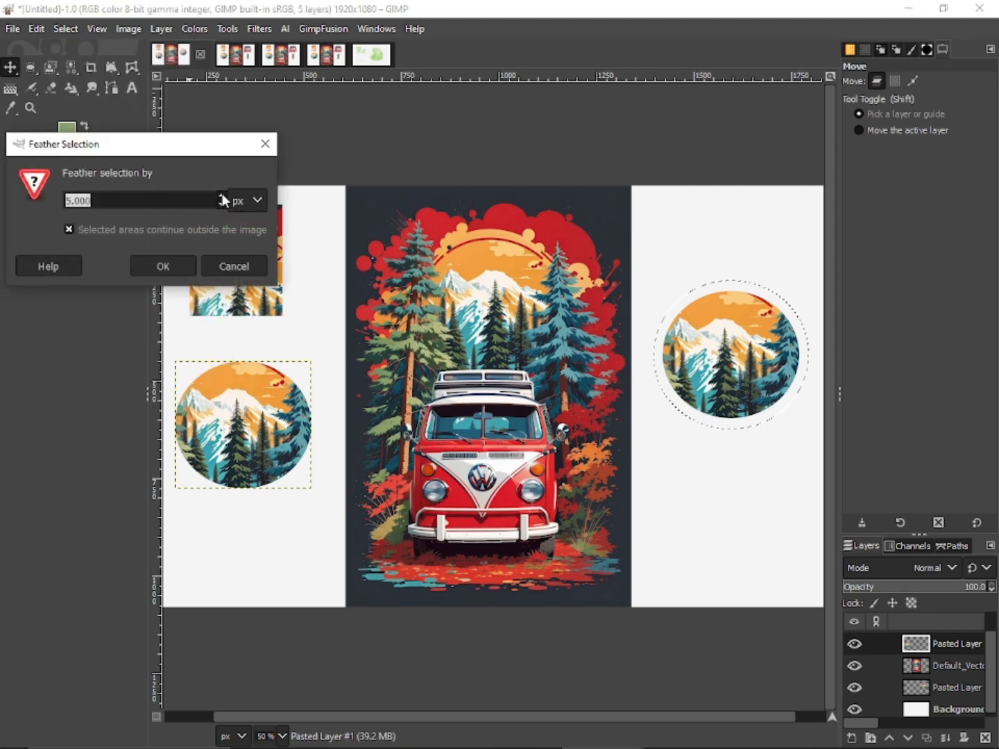
{"action": "left_click", "coordinate": [222, 194]}
{"action": "left_click", "coordinate": [163, 266]}
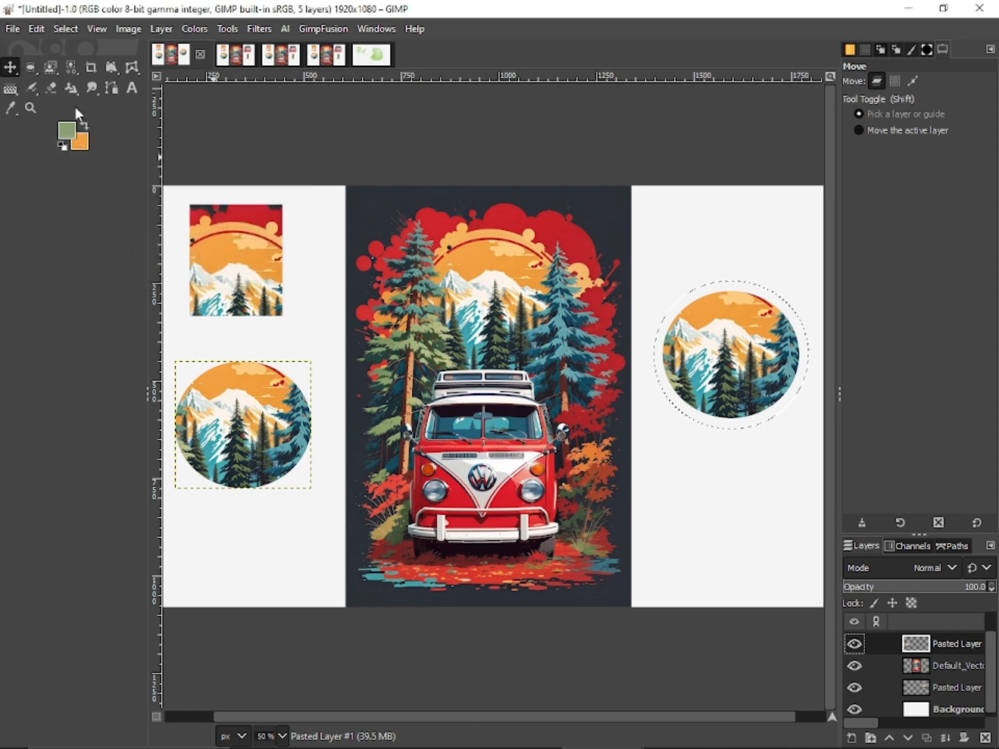
Raise the active pasted circle layer to the top of the stack and reposition the other circle inside the elliptical selection
{"action": "left_click_drag", "start_coordinate": [770, 351], "coordinate": [759, 434]}
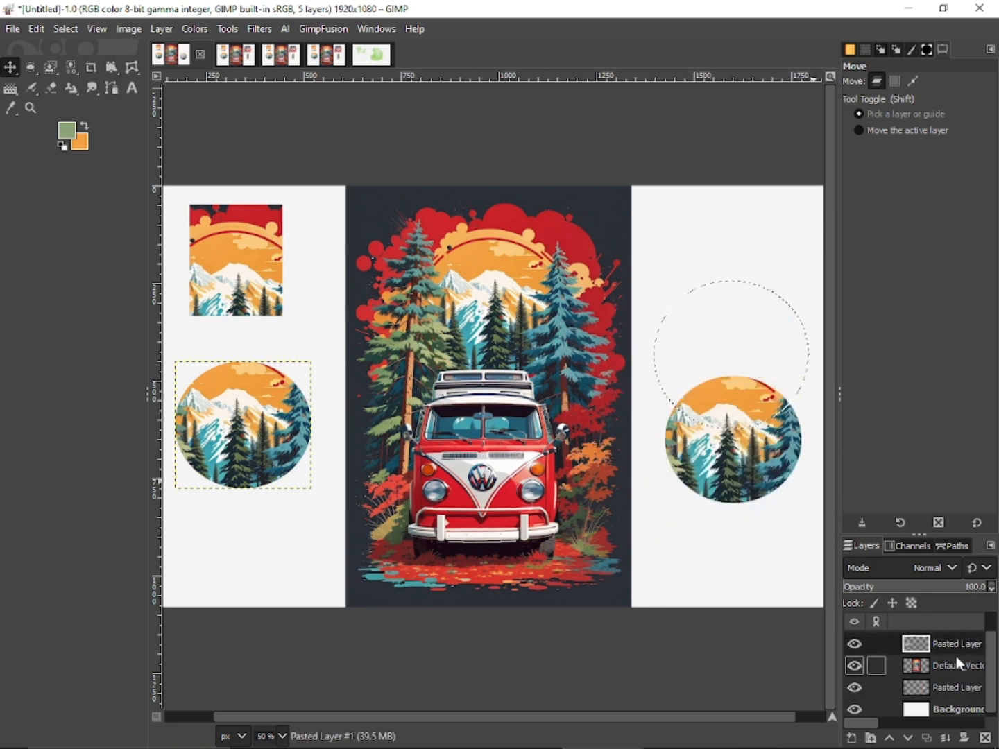
{"action": "scroll", "coordinate": [957, 656], "scroll_direction": "up", "scroll_amount": 1}
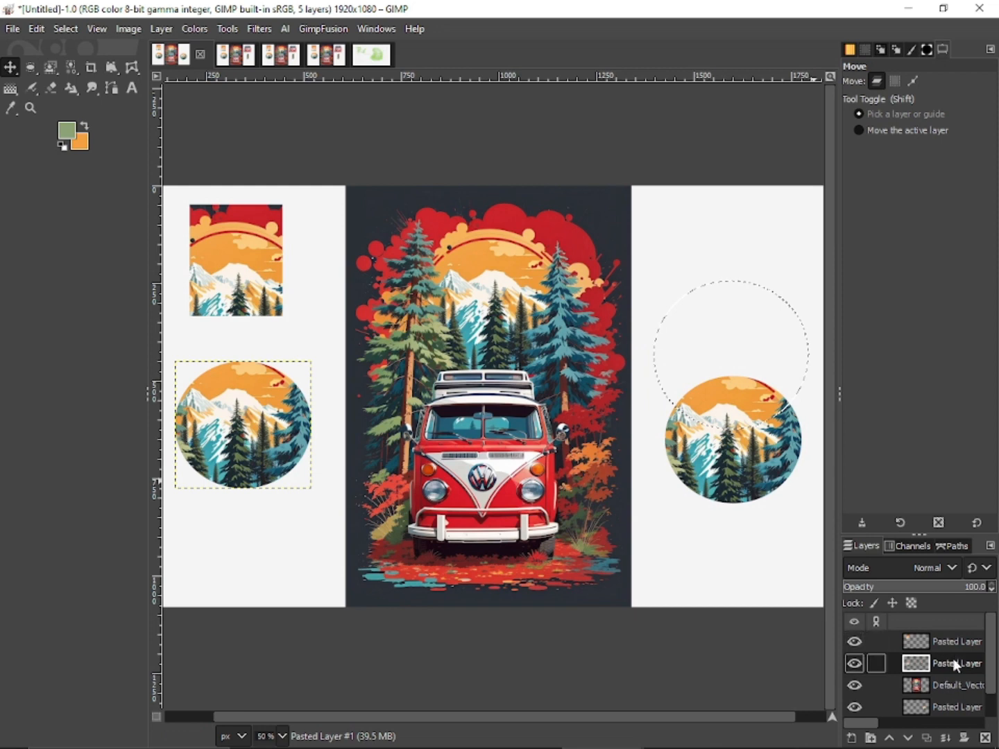
{"action": "left_click_drag", "start_coordinate": [957, 663], "coordinate": [962, 635]}
{"action": "left_click_drag", "start_coordinate": [751, 447], "coordinate": [767, 394]}
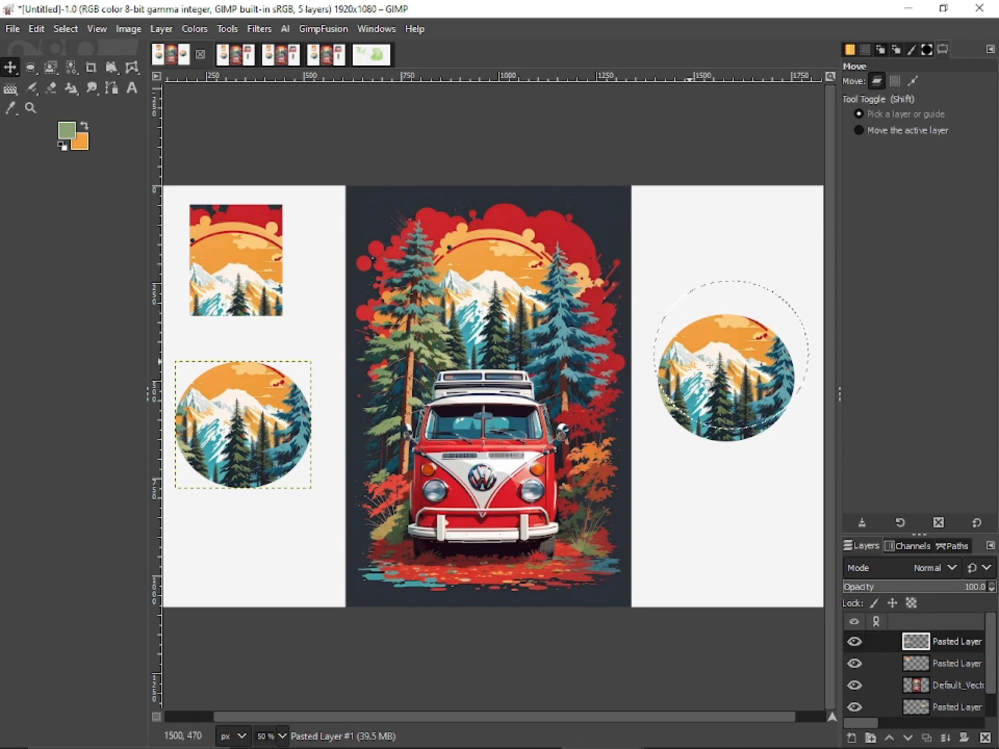
{"action": "left_click_drag", "start_coordinate": [719, 389], "coordinate": [721, 363]}
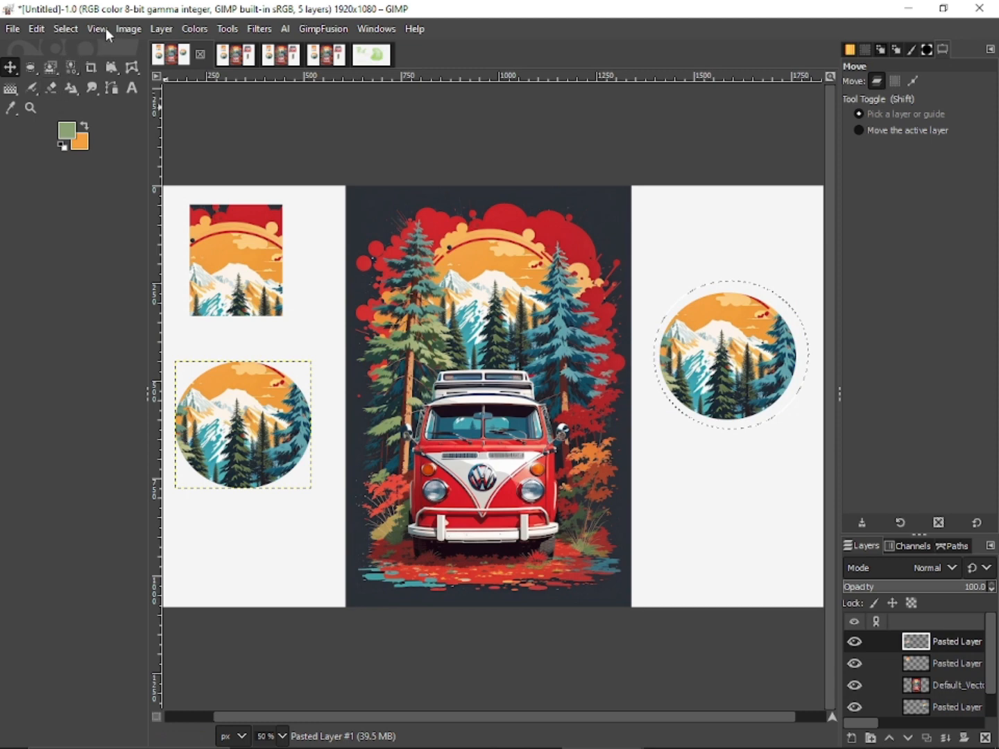
Review the selection and view options and flip the canvas view horizontally
{"action": "left_click", "coordinate": [77, 28]}
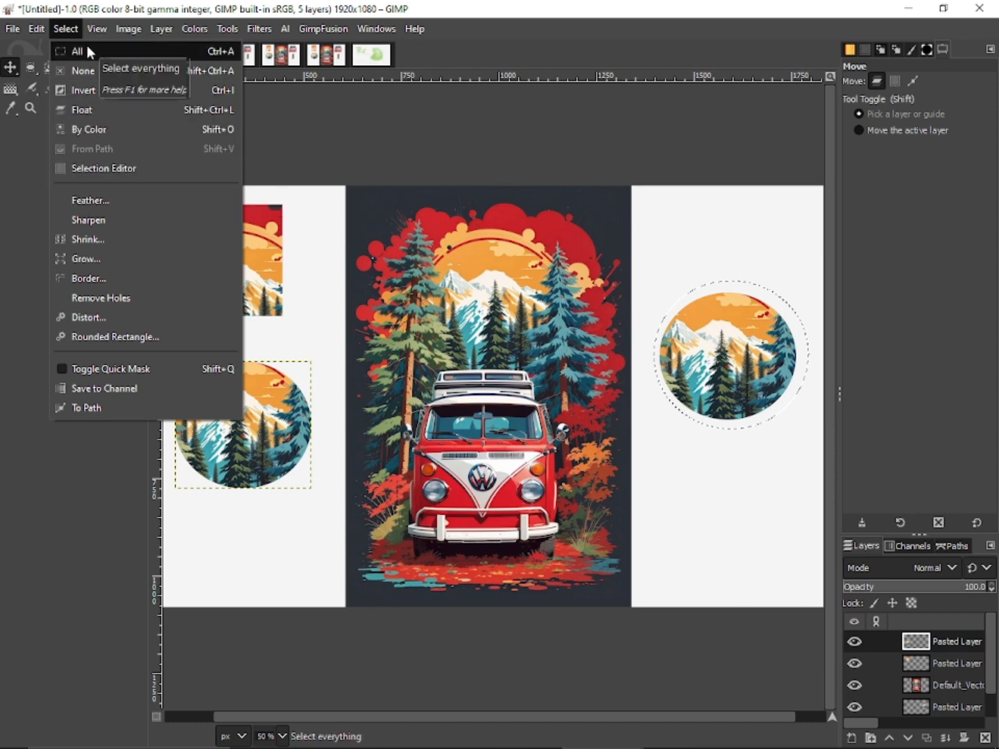
{"action": "mouse_move", "coordinate": [97, 28]}
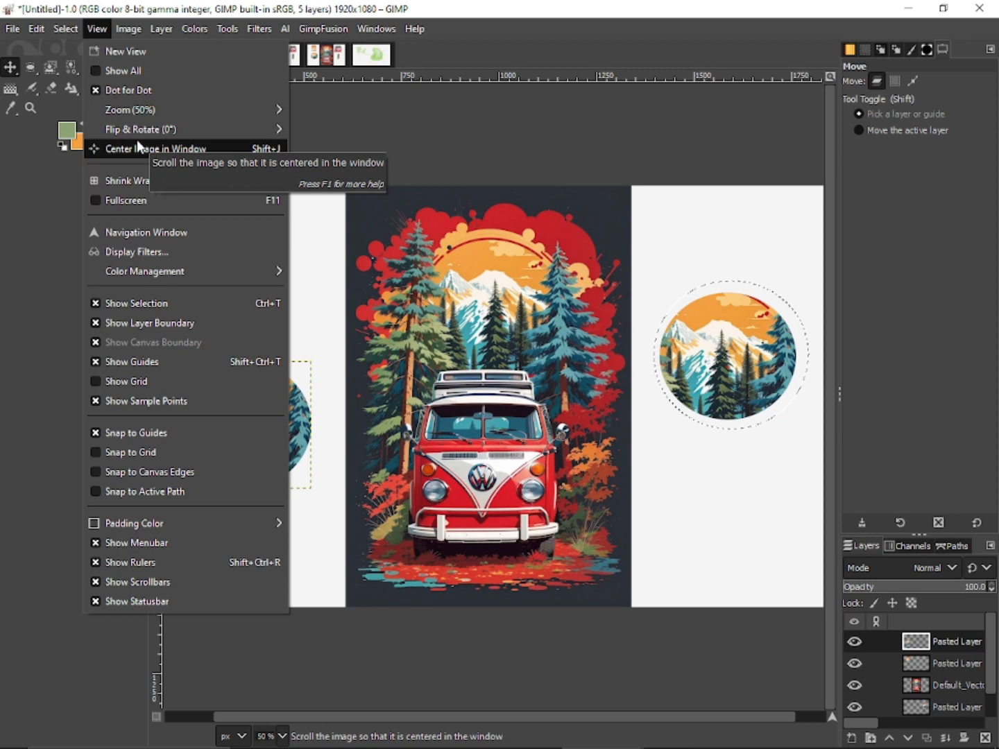
{"action": "mouse_move", "coordinate": [177, 127]}
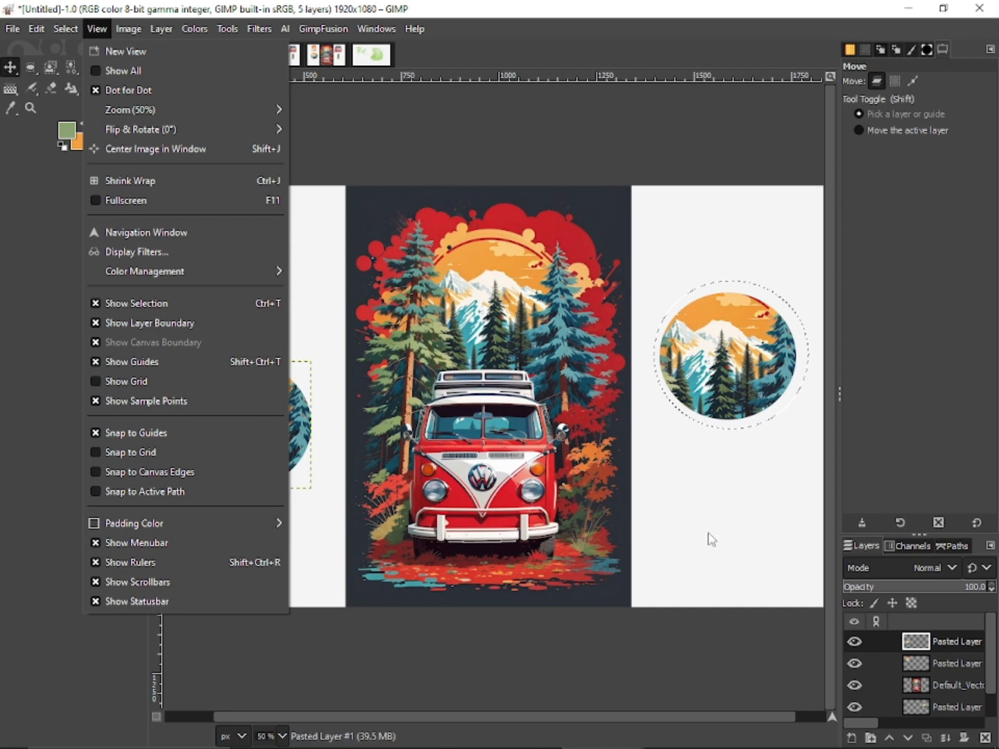
{"action": "mouse_move", "coordinate": [116, 115]}
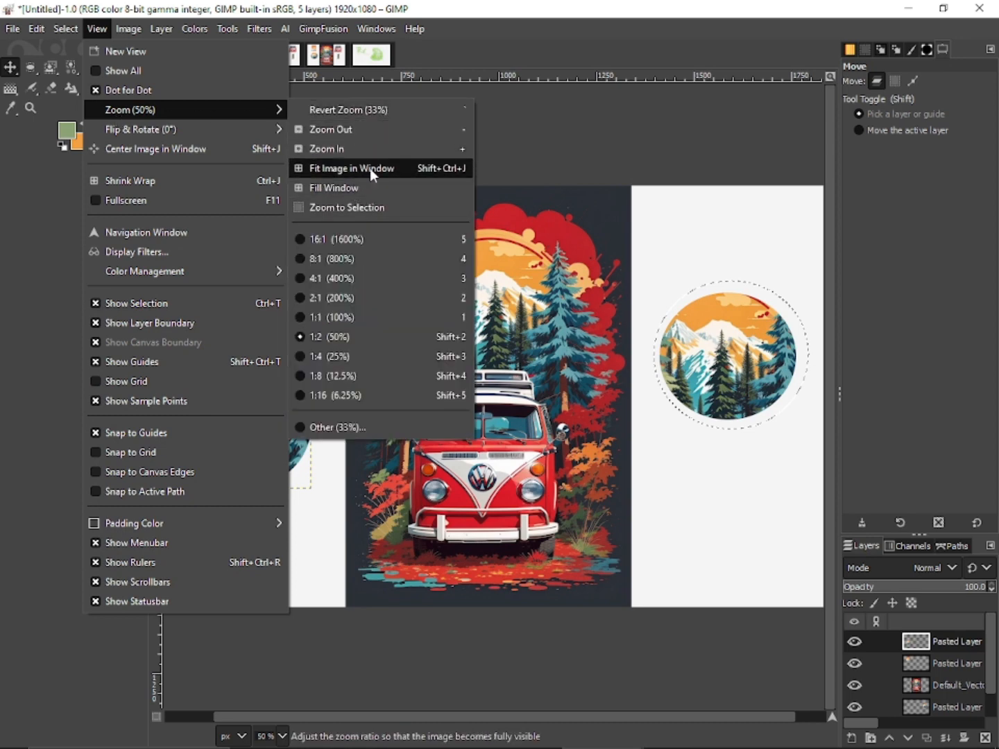
{"action": "mouse_move", "coordinate": [170, 134]}
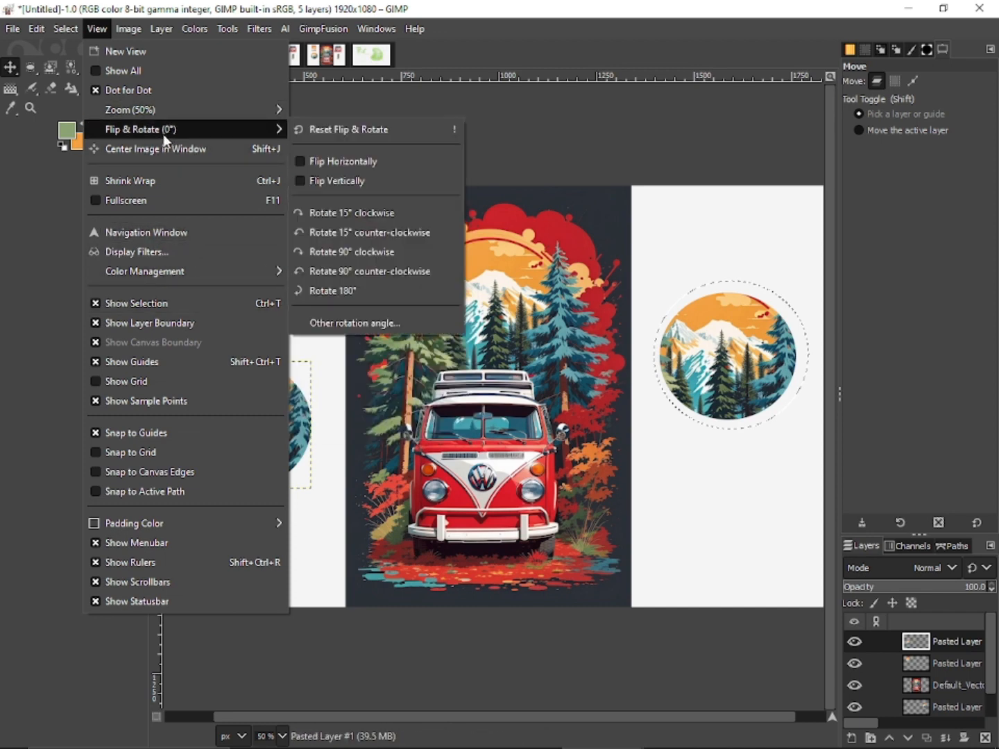
{"action": "left_click", "coordinate": [345, 161]}
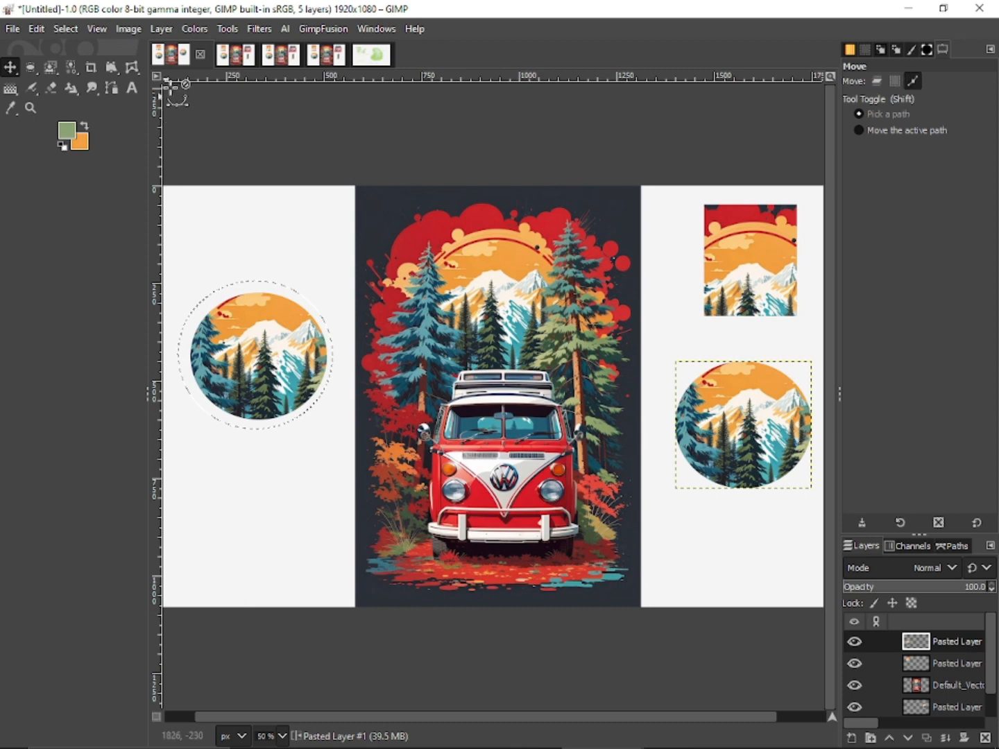
{"action": "key", "text": "ctrl+z"}
Rotate the flipped canvas view 90° counter-clockwise
{"action": "left_click", "coordinate": [132, 30]}
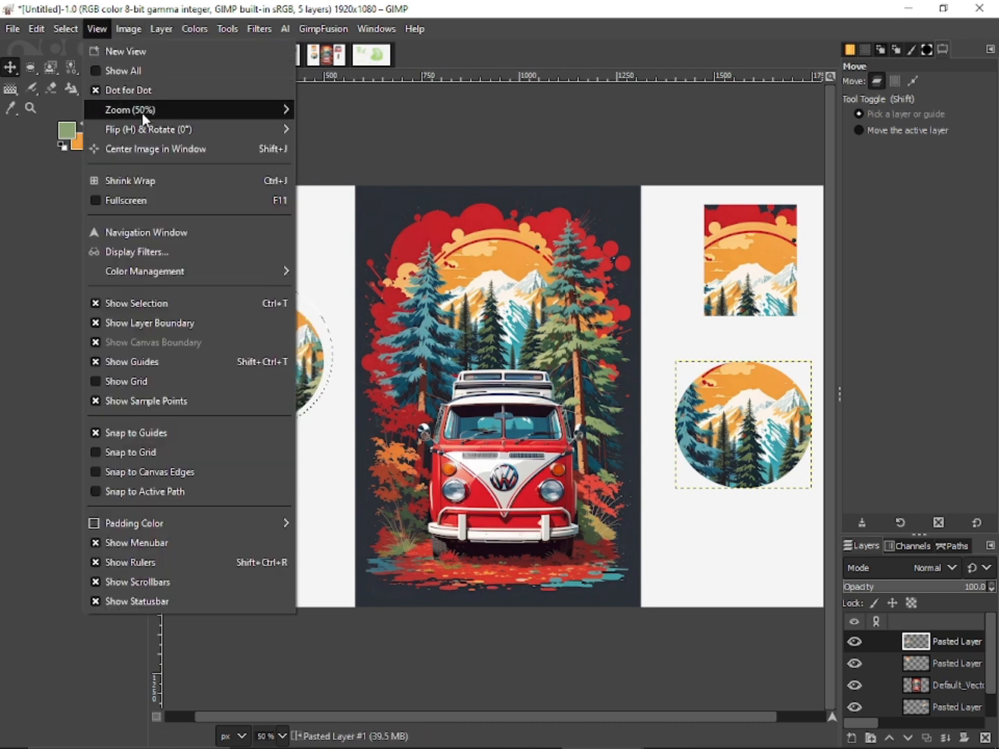
{"action": "mouse_move", "coordinate": [188, 128]}
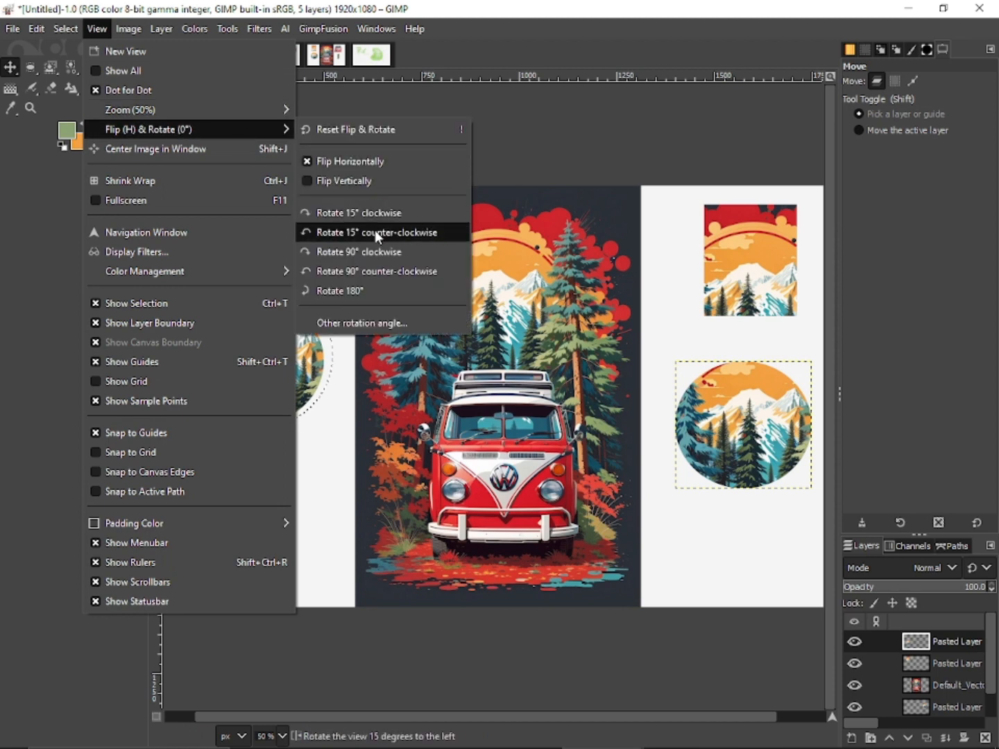
{"action": "left_click", "coordinate": [373, 272]}
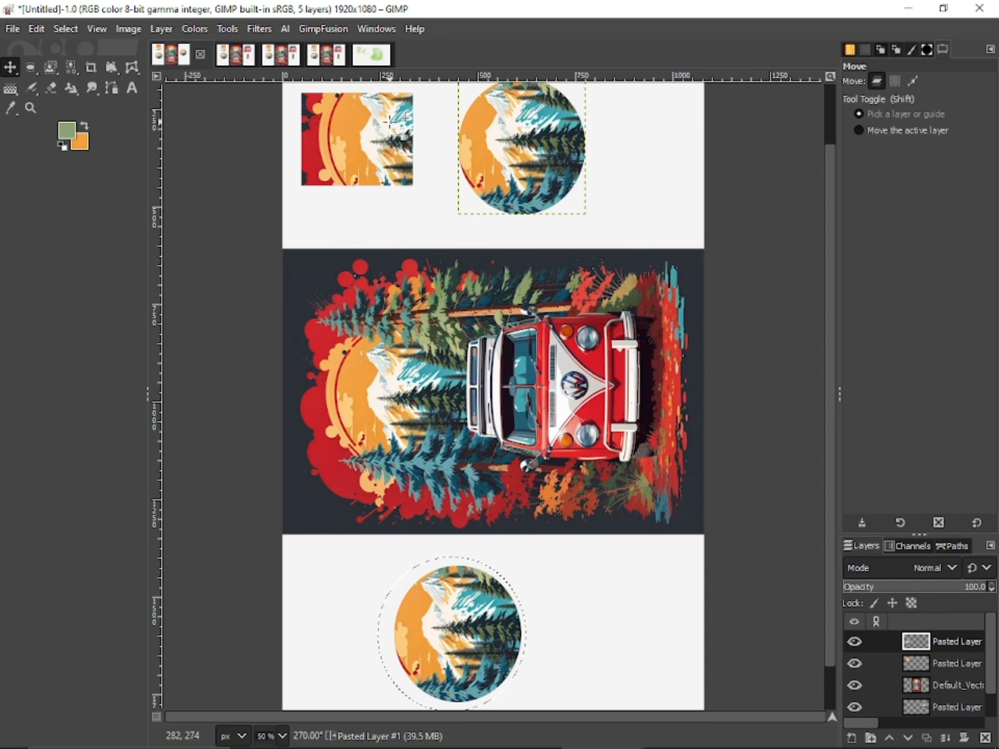
Undo the recent repositioning of the circle inside the elliptical selection and try a redo
{"action": "left_click", "coordinate": [101, 28]}
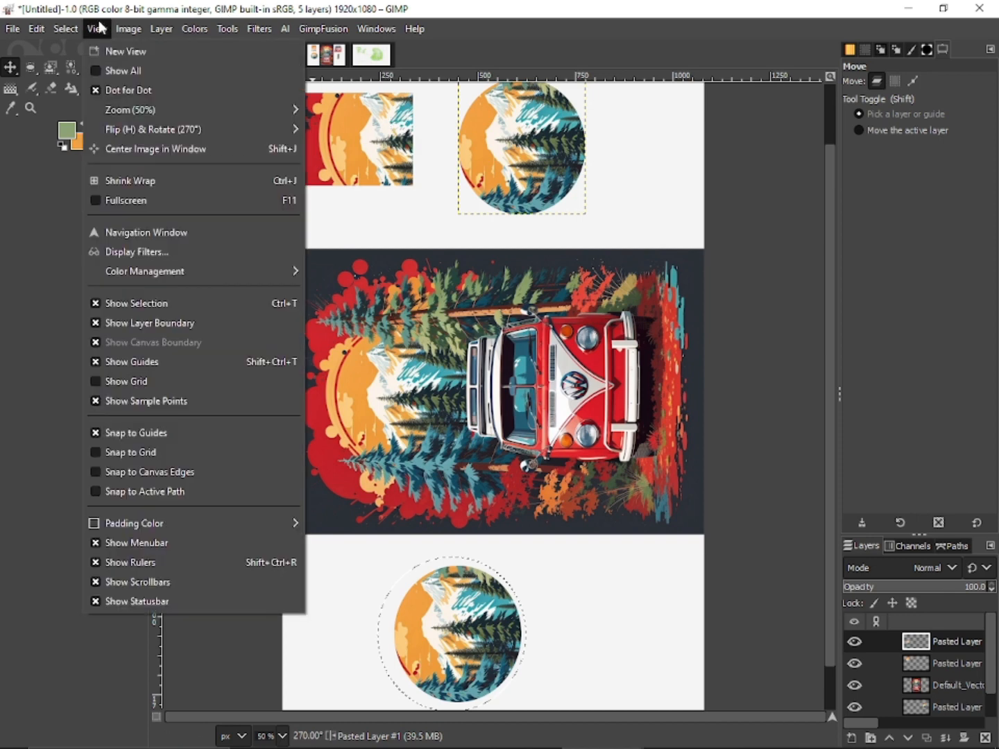
{"action": "mouse_move", "coordinate": [128, 28]}
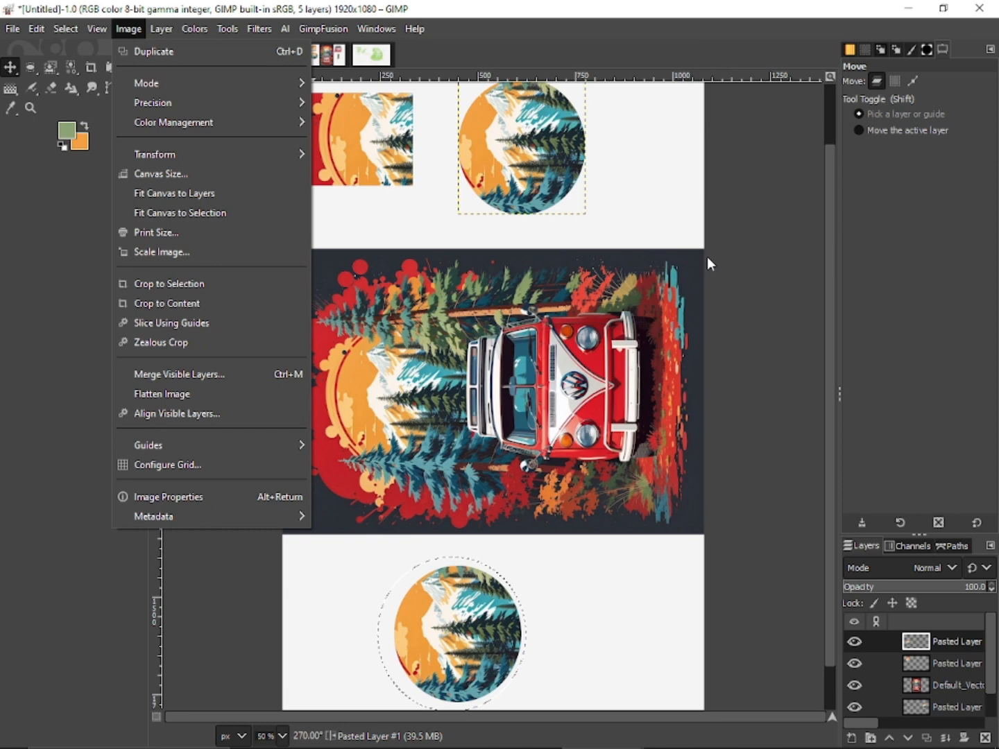
{"action": "left_click", "coordinate": [455, 244]}
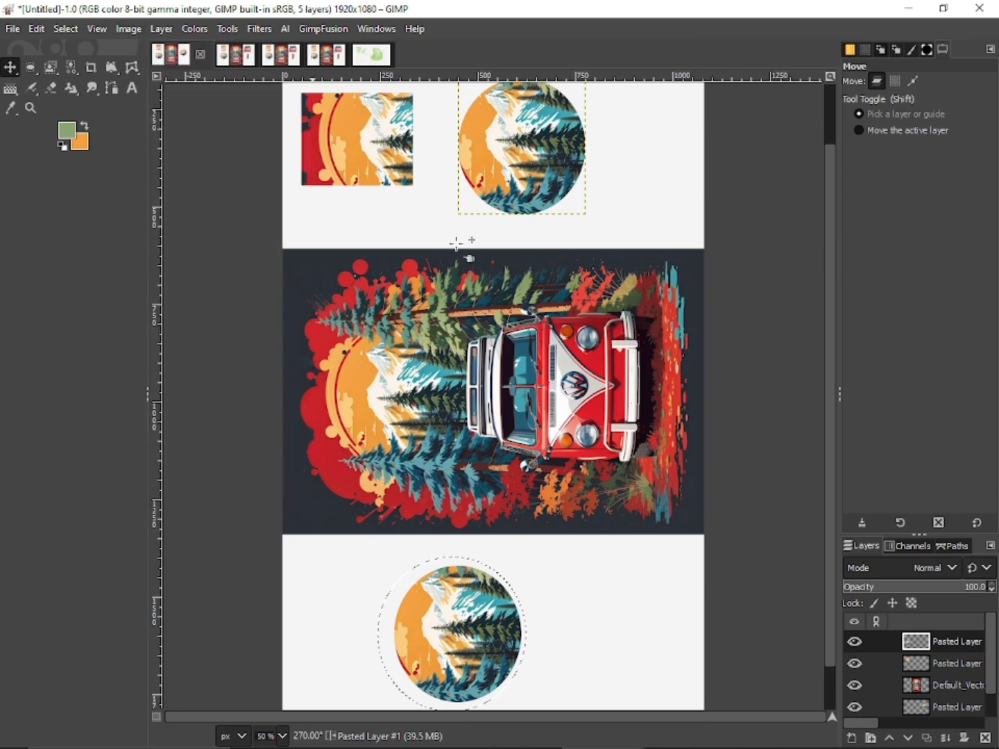
{"action": "key", "text": "ctrl+z"}
{"action": "key", "text": "ctrl+y"}
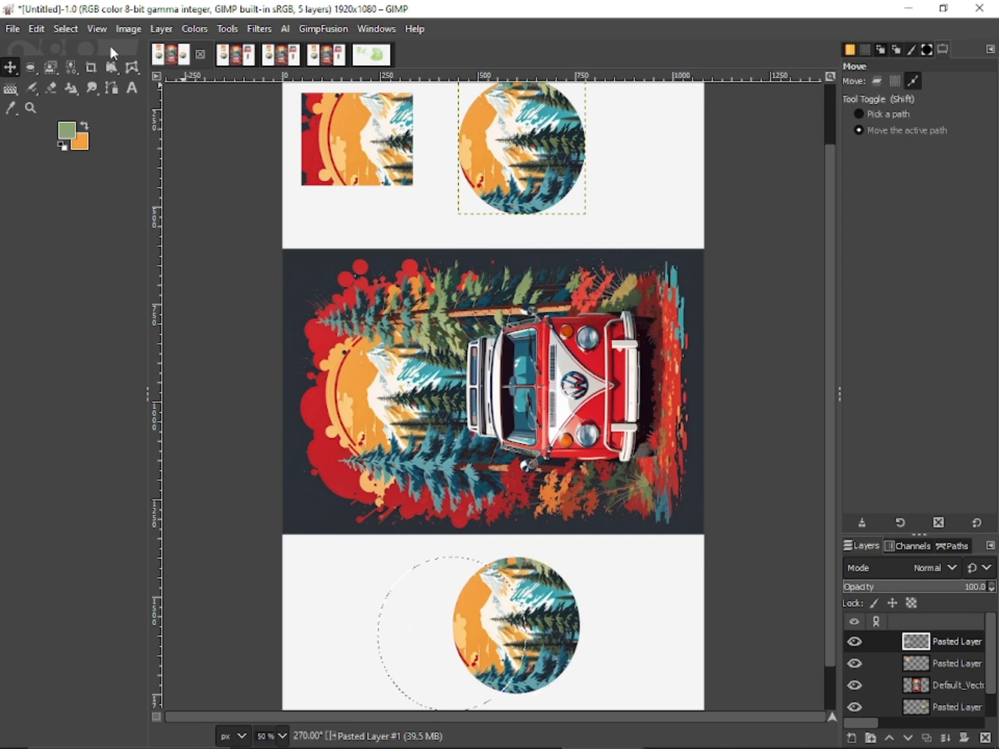
Try one redo and undo the latest changes to the pasted circle layers' position and order
{"action": "key", "text": "ctrl+shift+z"}
{"action": "key", "text": "ctrl+z"}
{"action": "key", "text": "ctrl+z"}
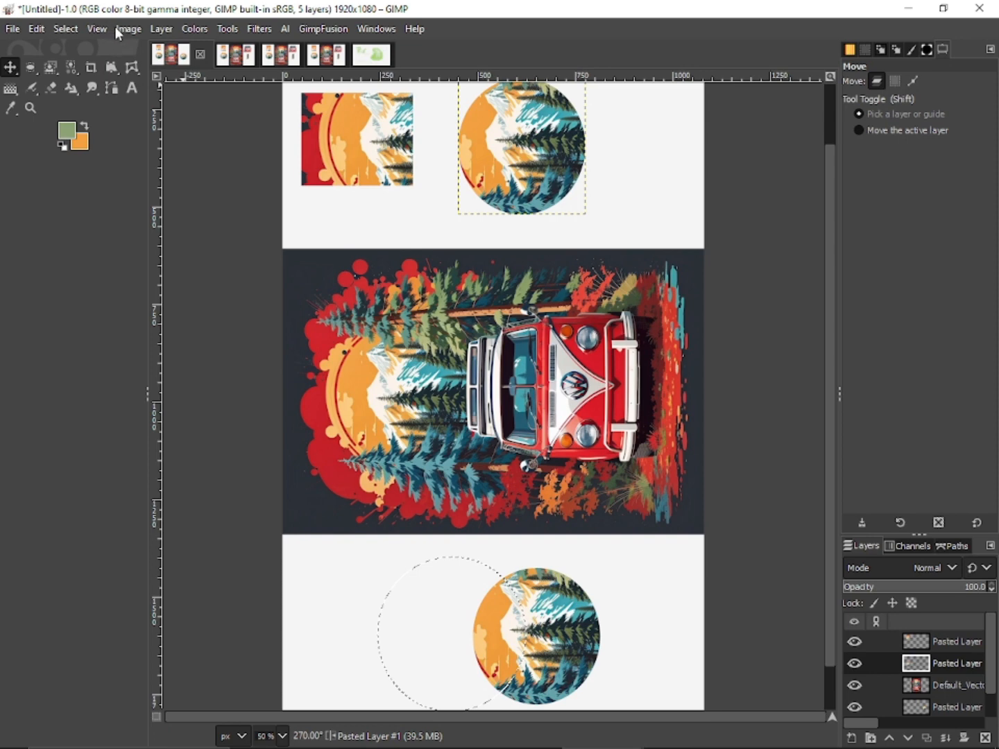
Rotate the flipped canvas view 90° clockwise
{"action": "left_click", "coordinate": [126, 28]}
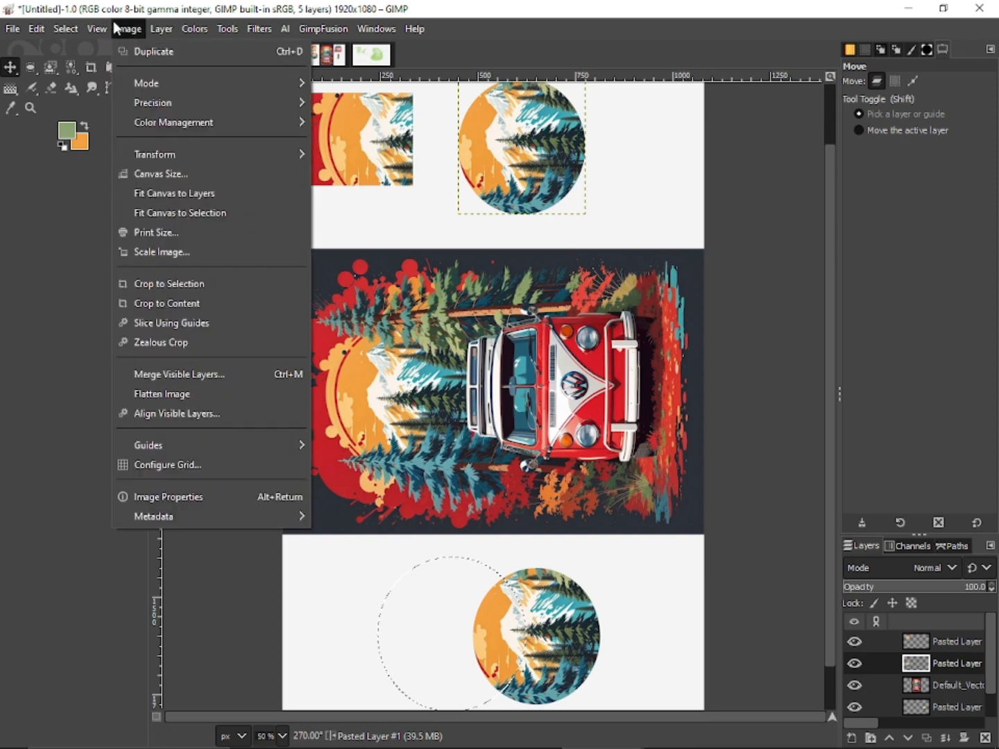
{"action": "mouse_move", "coordinate": [82, 32]}
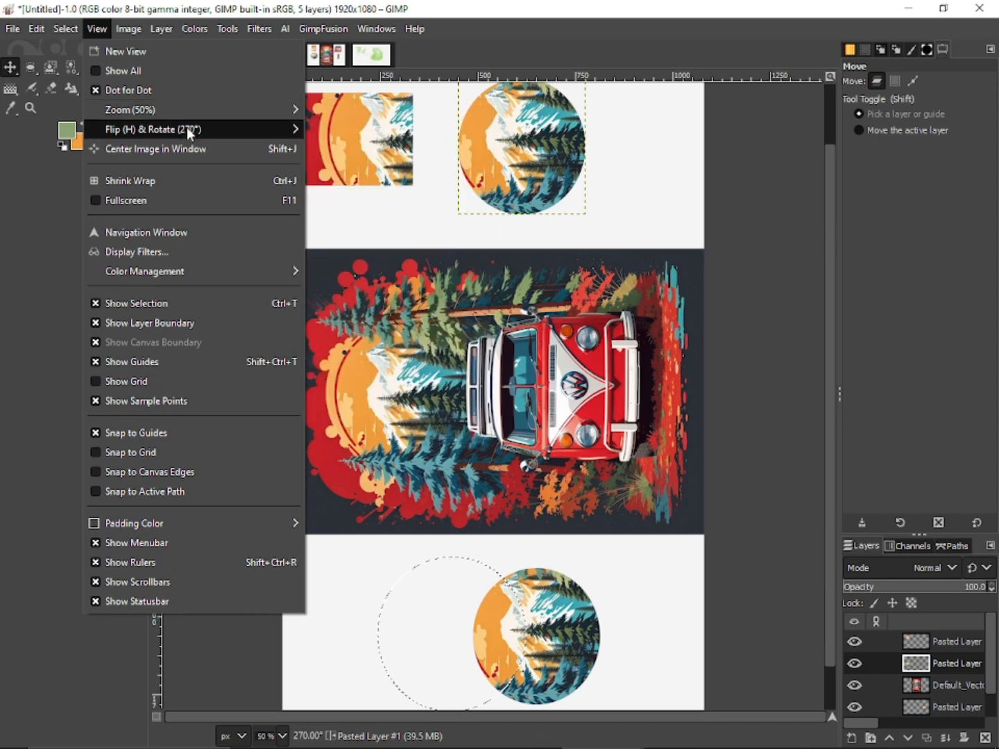
{"action": "mouse_move", "coordinate": [187, 128]}
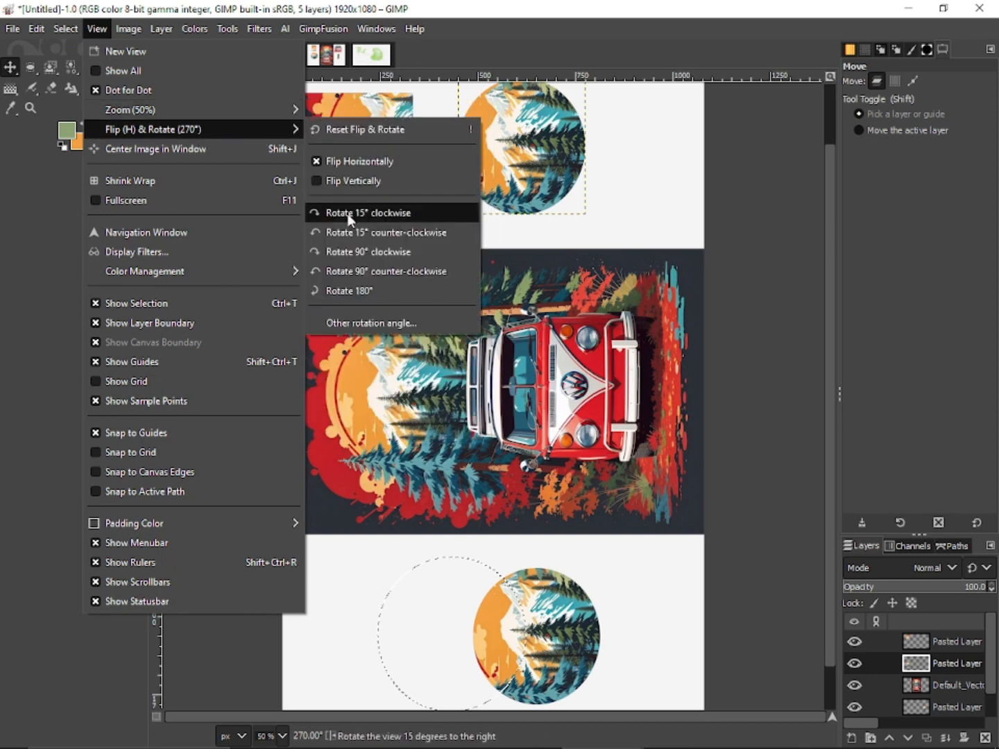
{"action": "left_click", "coordinate": [366, 251]}
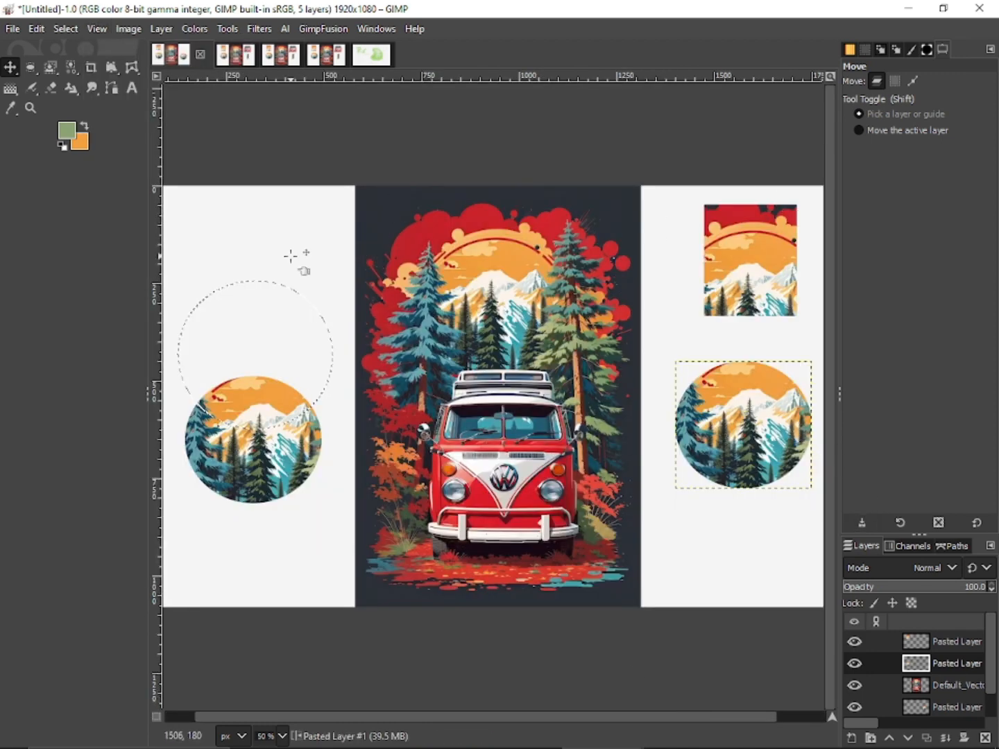
Examine the image commands, including the color mode, precision and transform options
{"action": "left_click", "coordinate": [134, 31]}
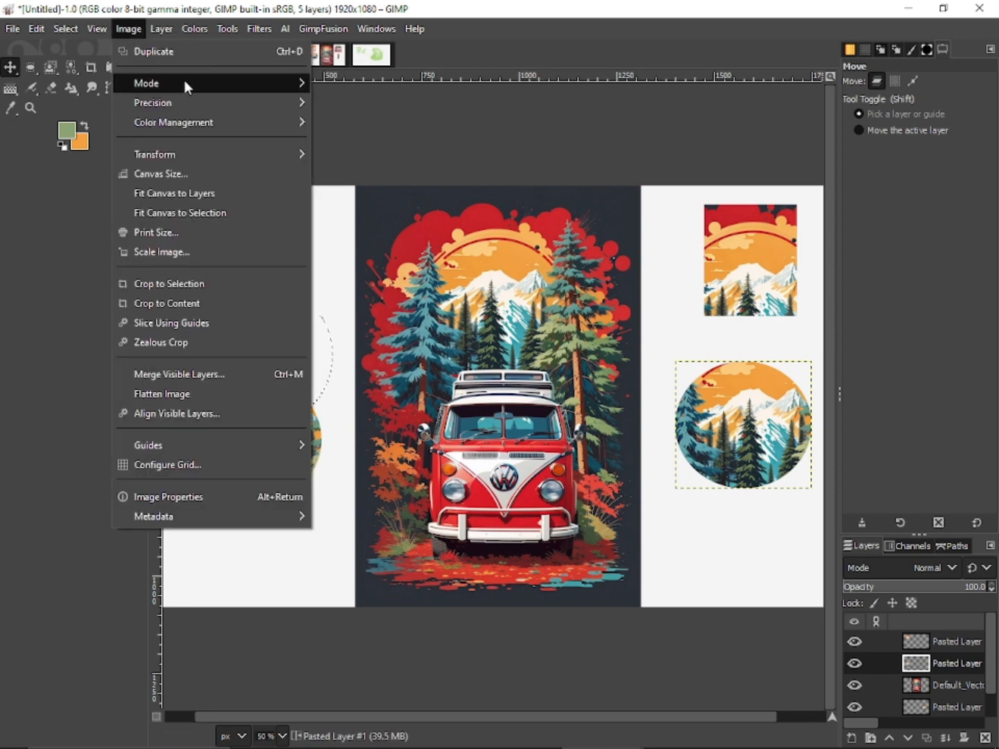
{"action": "mouse_move", "coordinate": [186, 81]}
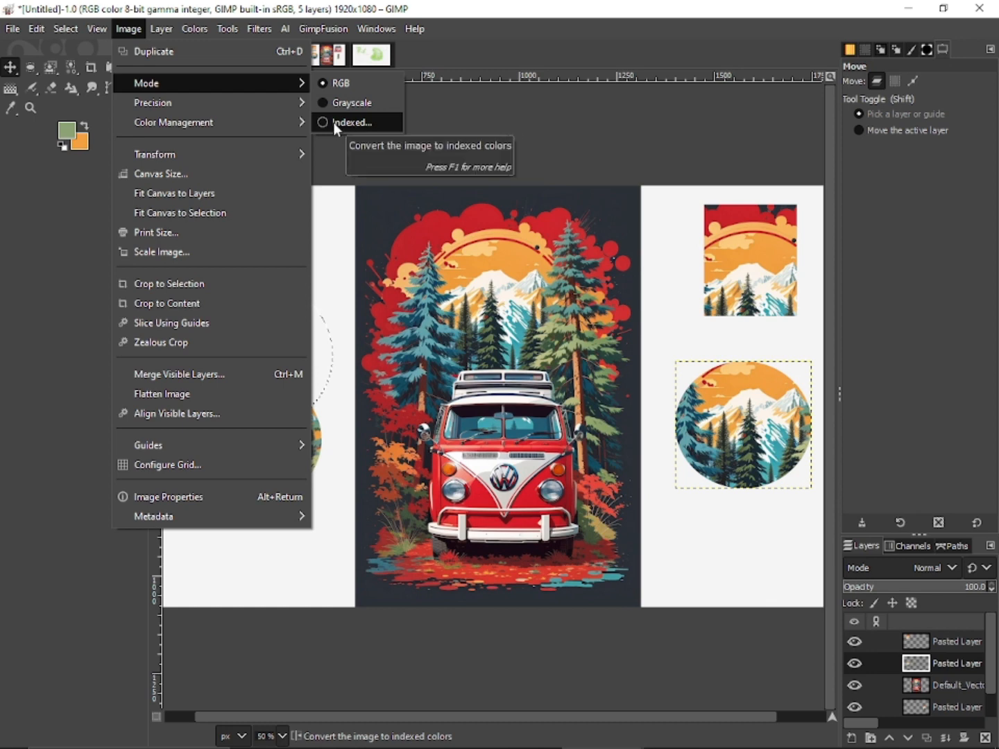
{"action": "mouse_move", "coordinate": [244, 108]}
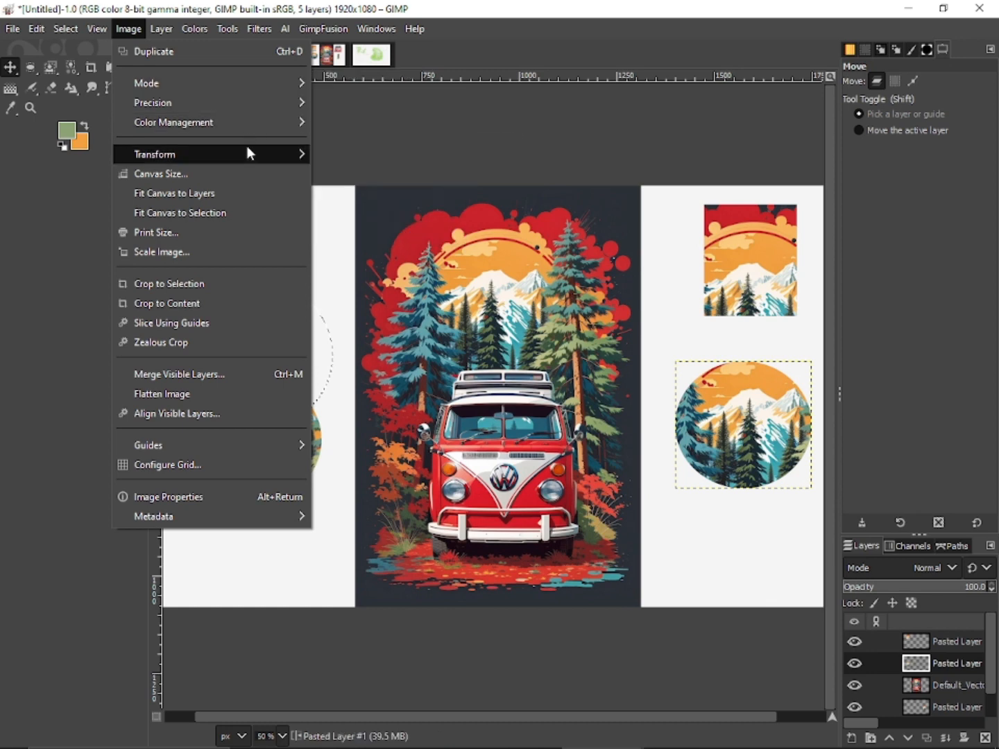
{"action": "mouse_move", "coordinate": [246, 147]}
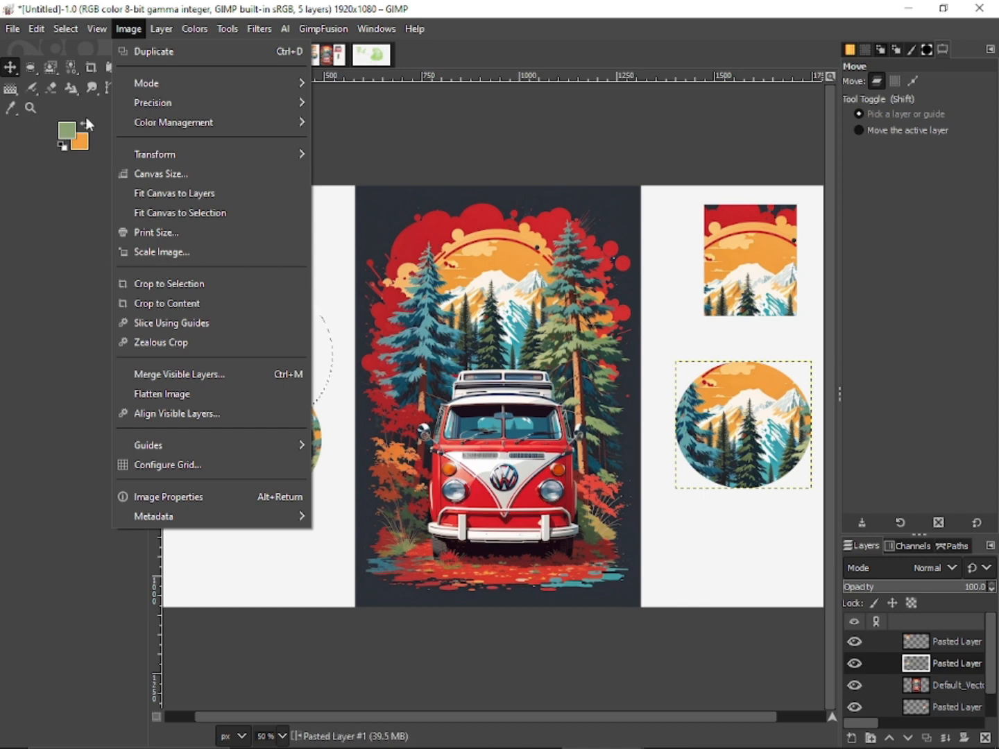
{"action": "left_click", "coordinate": [70, 210]}
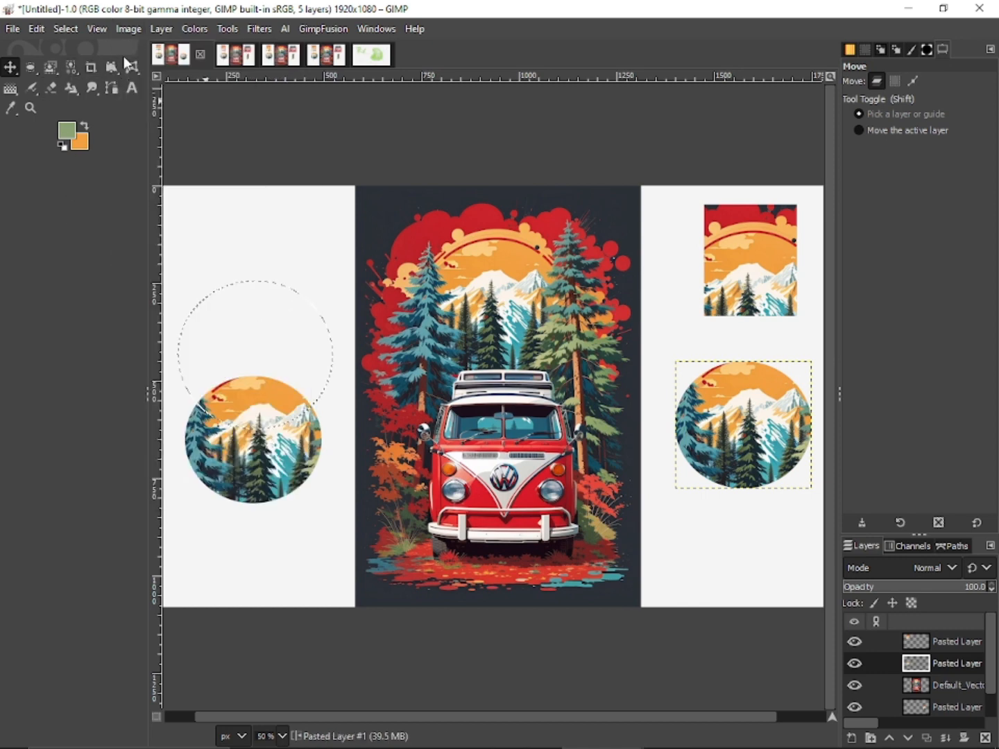
Examine the layer commands and the New Layer settings, dismissing the dialog without creating a layer
{"action": "left_click", "coordinate": [158, 30]}
{"action": "mouse_move", "coordinate": [195, 28]}
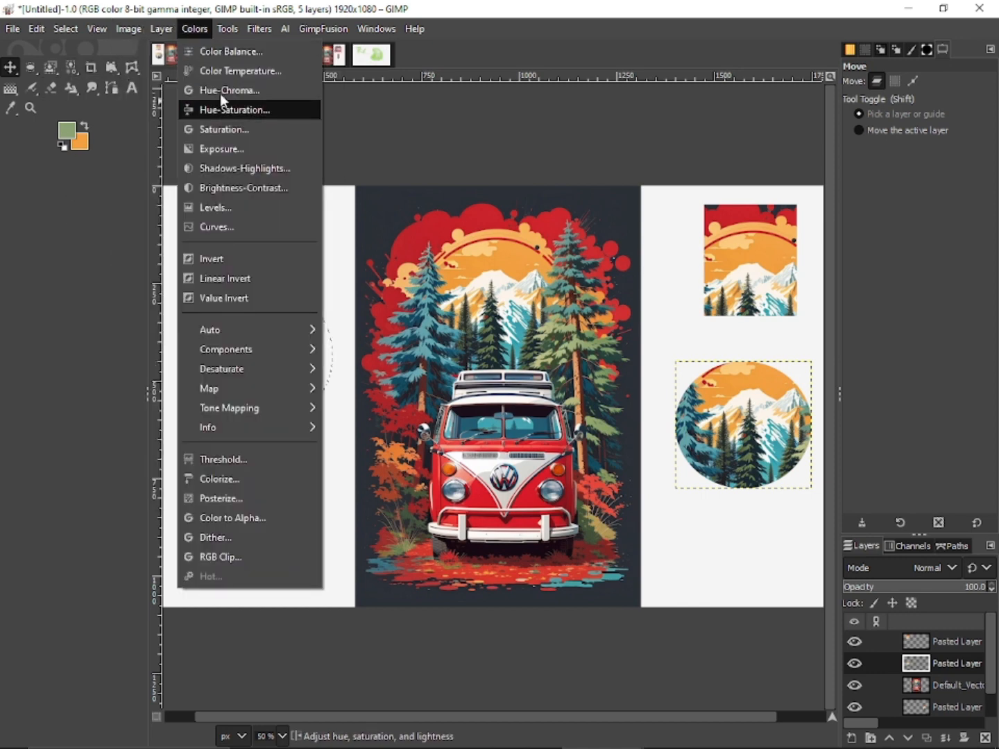
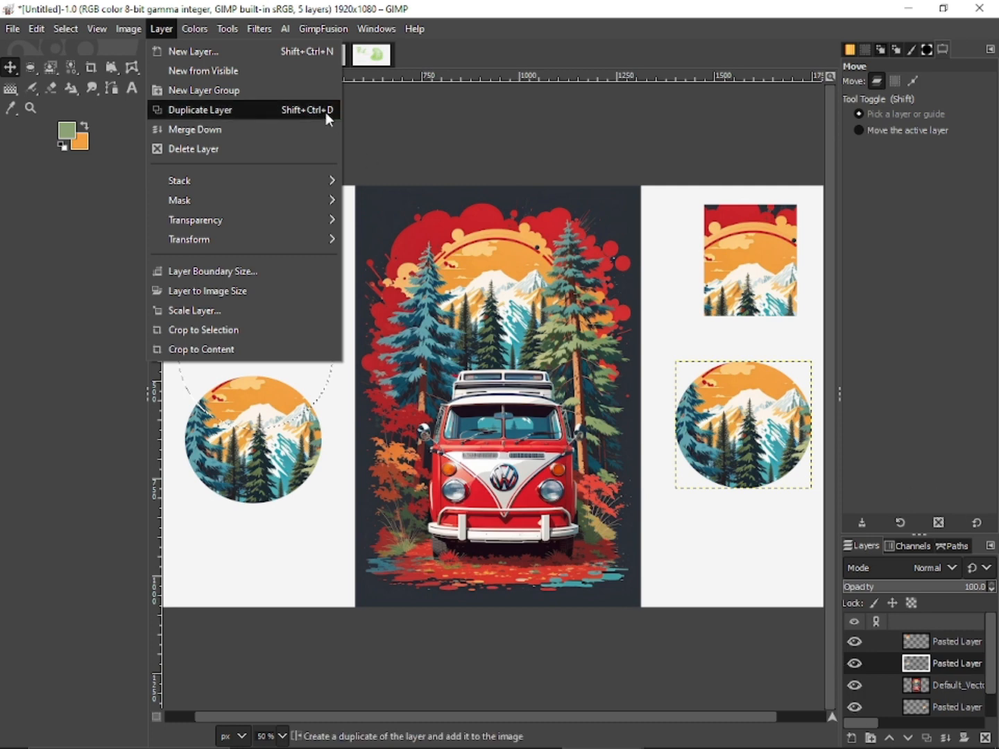
{"action": "left_click", "coordinate": [280, 57]}
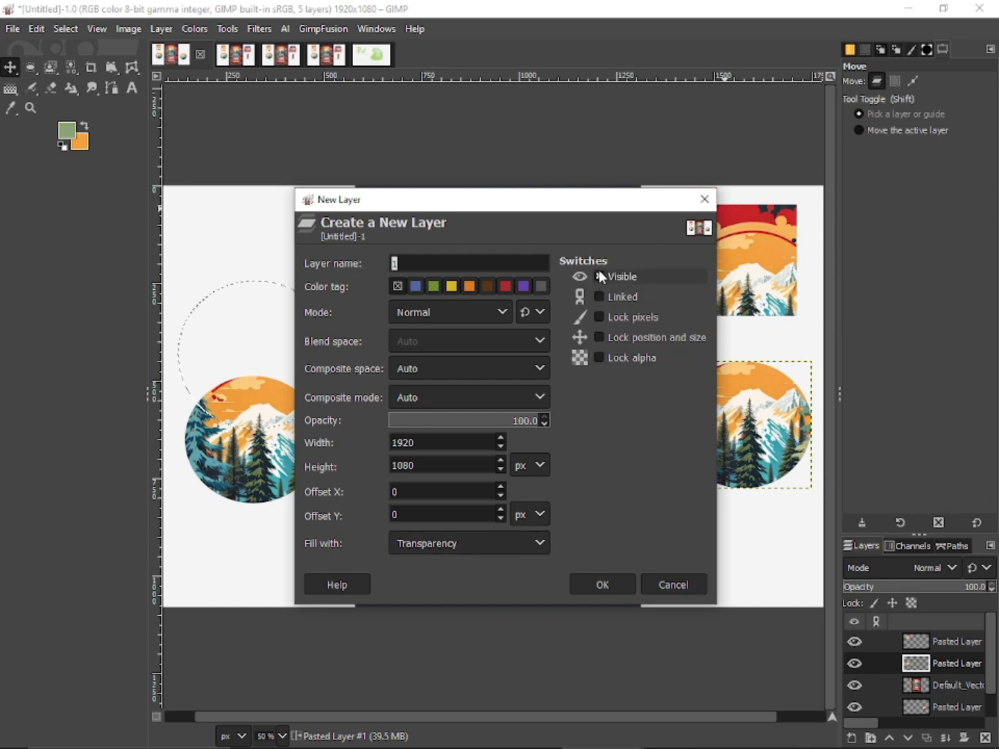
{"action": "left_click", "coordinate": [704, 199]}
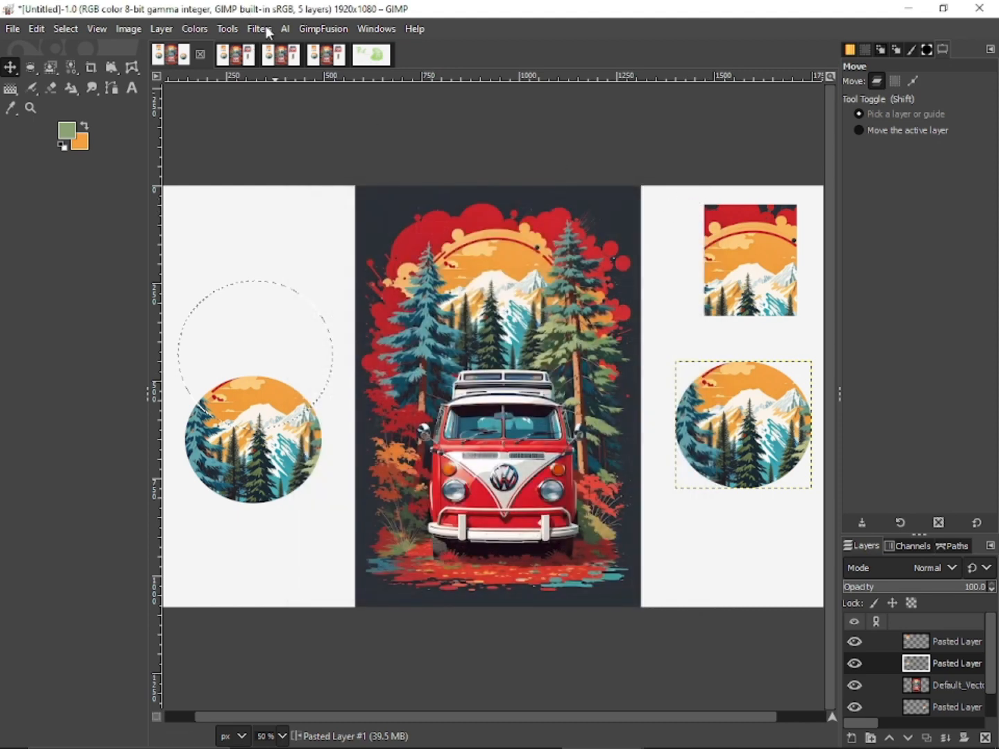
{"action": "left_click", "coordinate": [156, 30]}
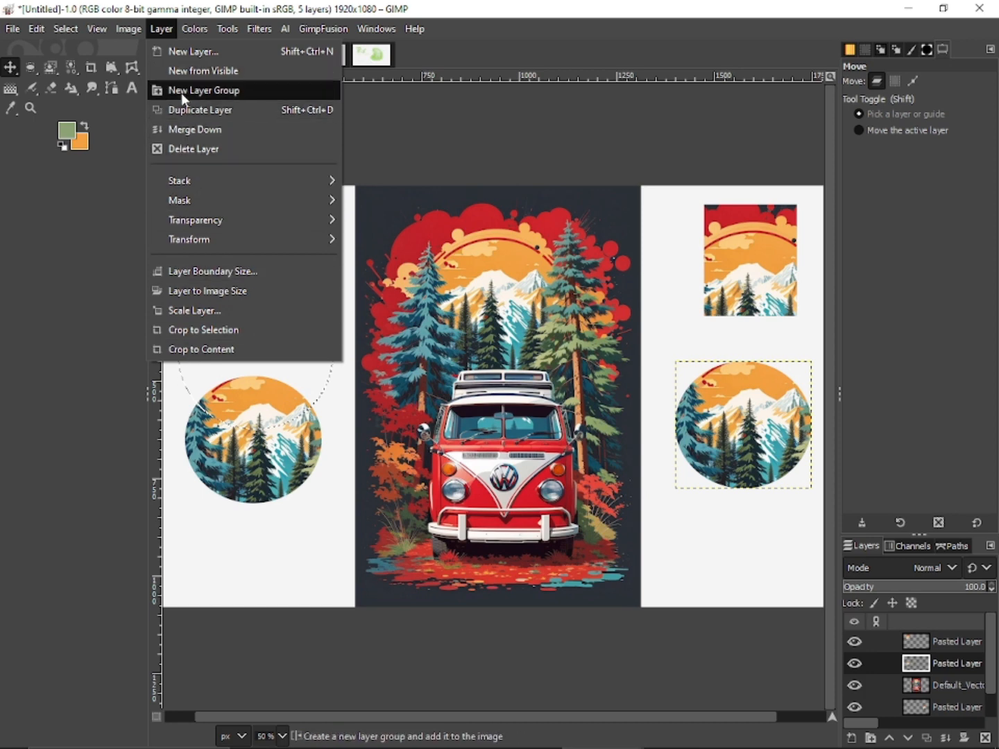
Make the van artwork layer active and toggle its visibility off and on
{"action": "left_click", "coordinate": [190, 31]}
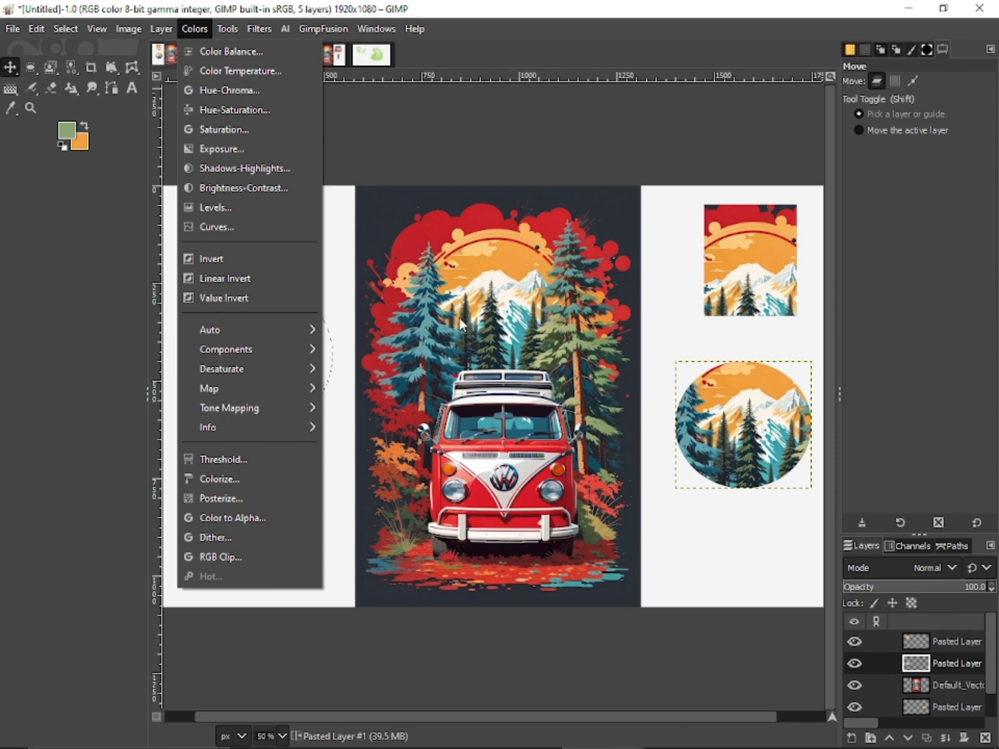
{"action": "left_click", "coordinate": [564, 472]}
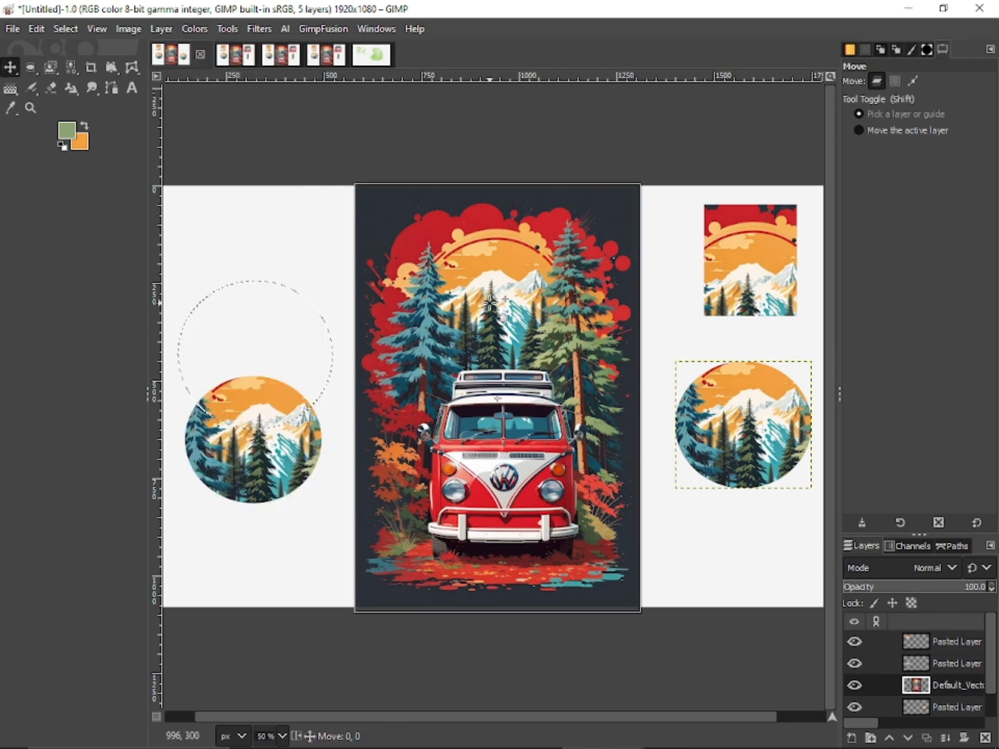
{"action": "left_click", "coordinate": [956, 683]}
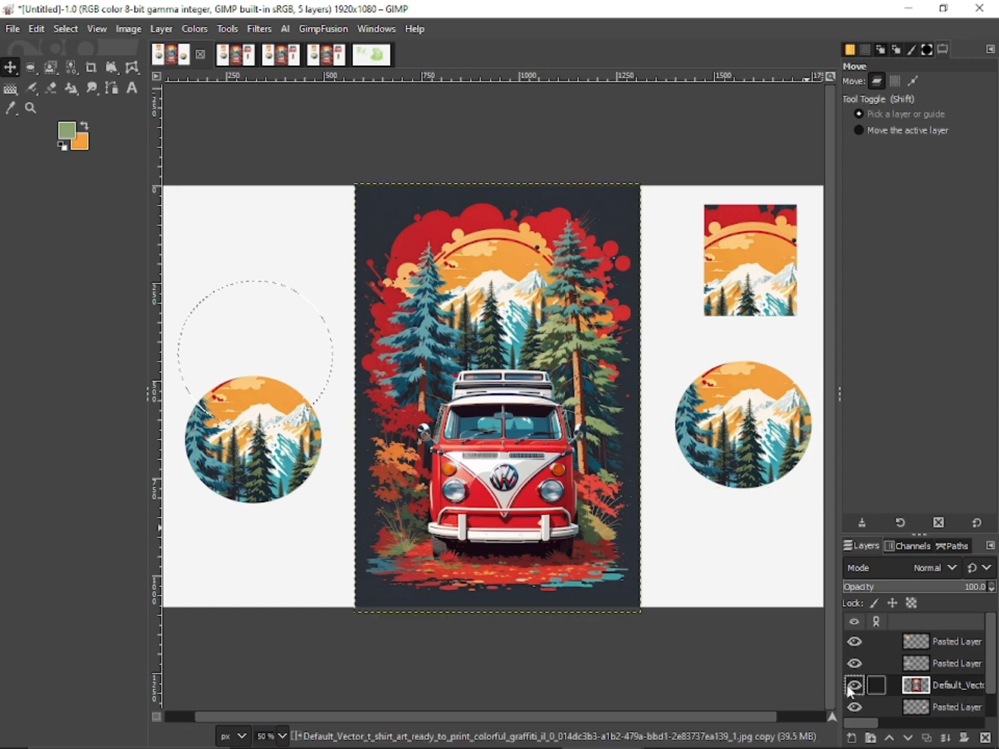
{"action": "left_click", "coordinate": [854, 685]}
{"action": "left_click", "coordinate": [853, 685]}
Dismiss the Hue-Saturation adjustment with the elliptical selection cleared, and toggle the van layer's visibility off and on
{"action": "left_click", "coordinate": [189, 31]}
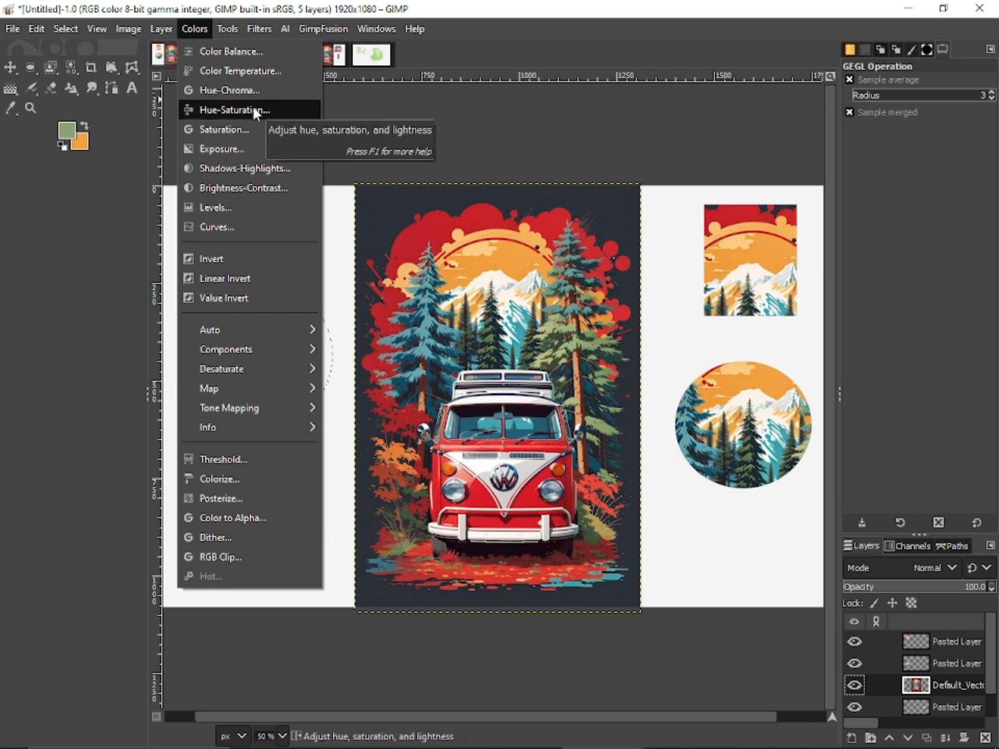
{"action": "left_click", "coordinate": [253, 109]}
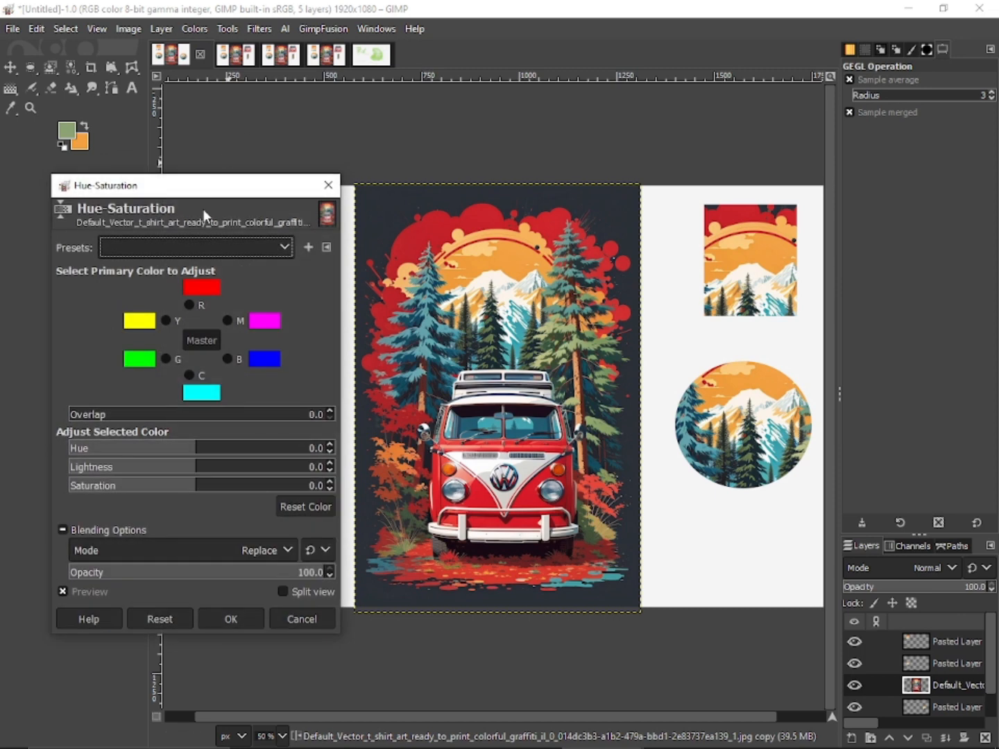
{"action": "key", "text": "Escape"}
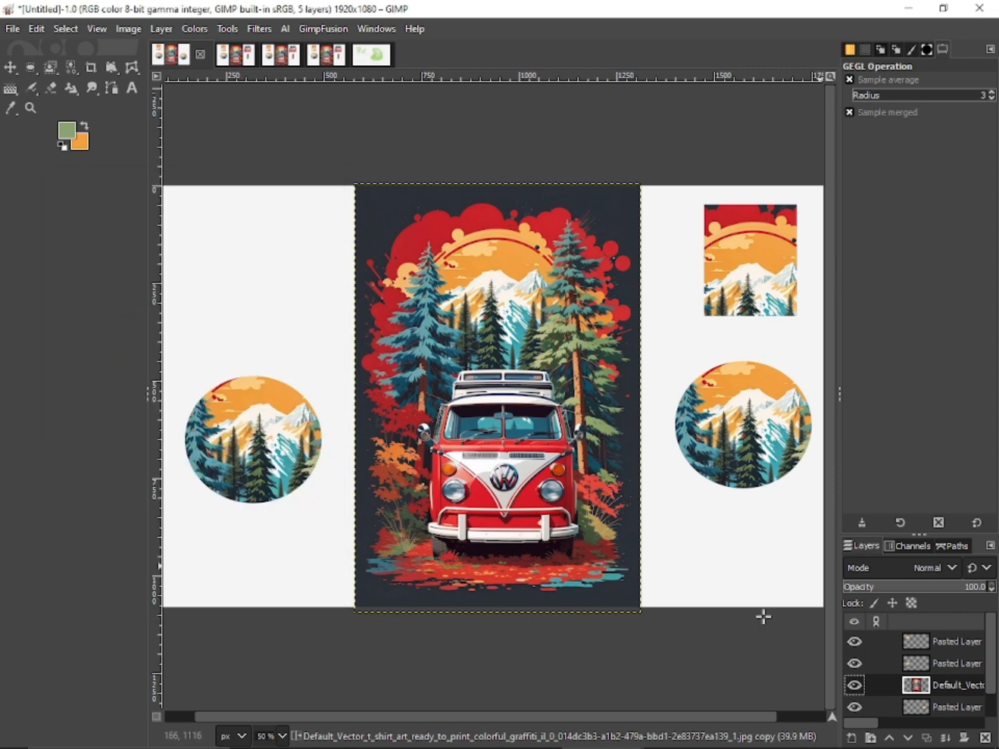
{"action": "left_click", "coordinate": [854, 684]}
{"action": "left_click", "coordinate": [855, 685]}
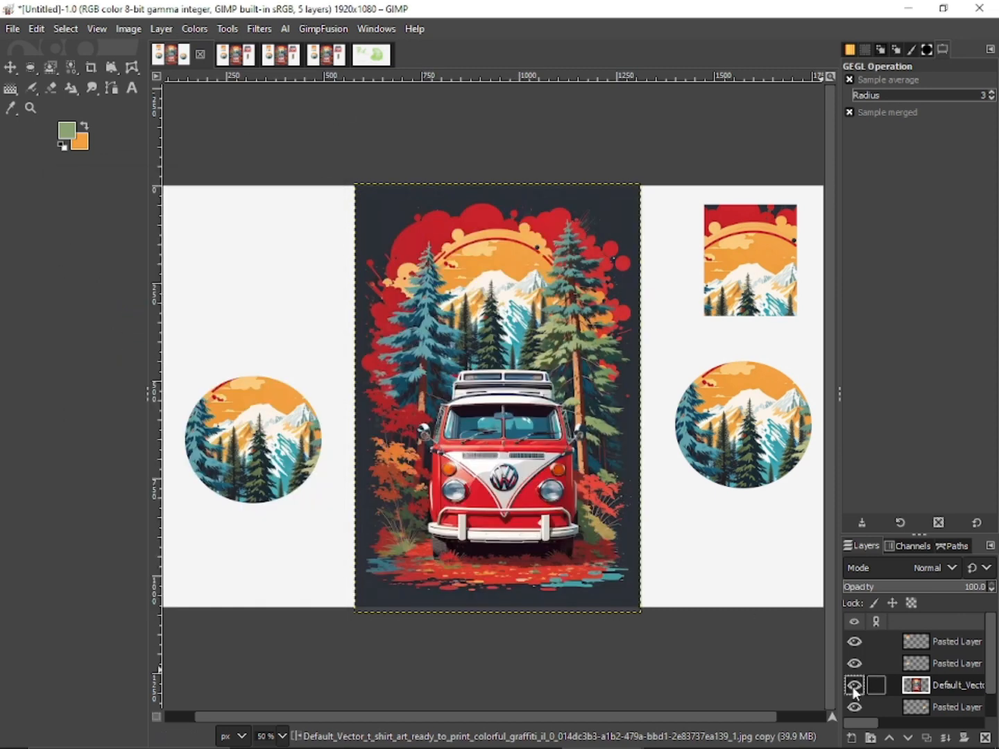
Try Color Balance on the van layer's midtones with cyan-red at -100, magenta-green at 52.5 and yellow-blue at -94.1
{"action": "left_click", "coordinate": [196, 29]}
{"action": "left_click", "coordinate": [222, 50]}
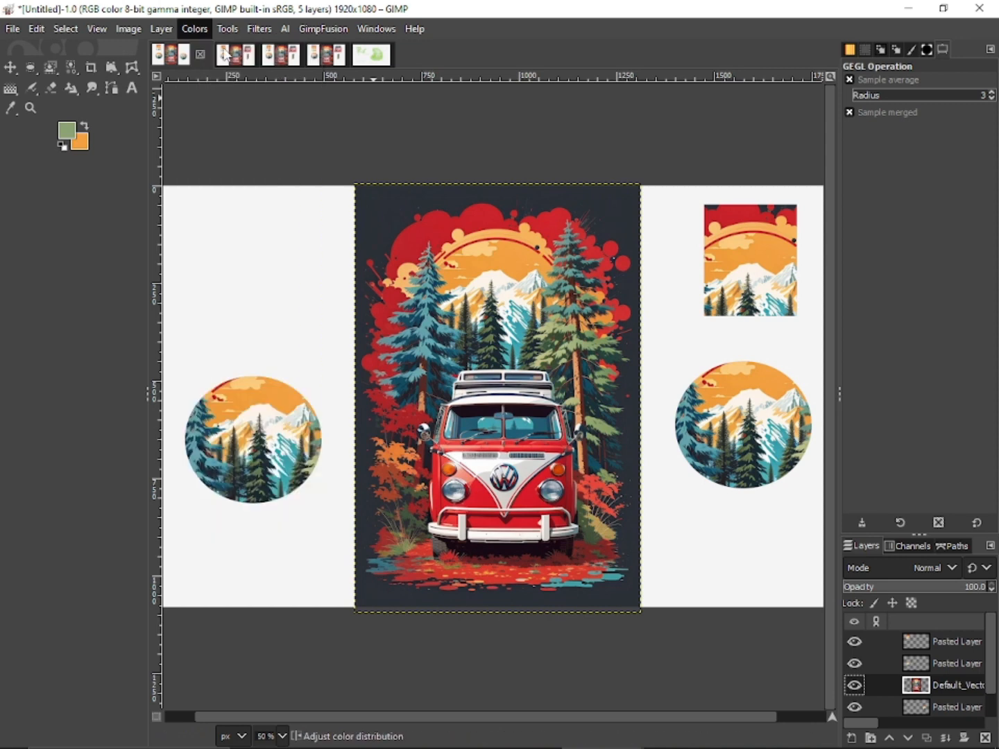
{"action": "left_click_drag", "start_coordinate": [192, 354], "coordinate": [109, 349]}
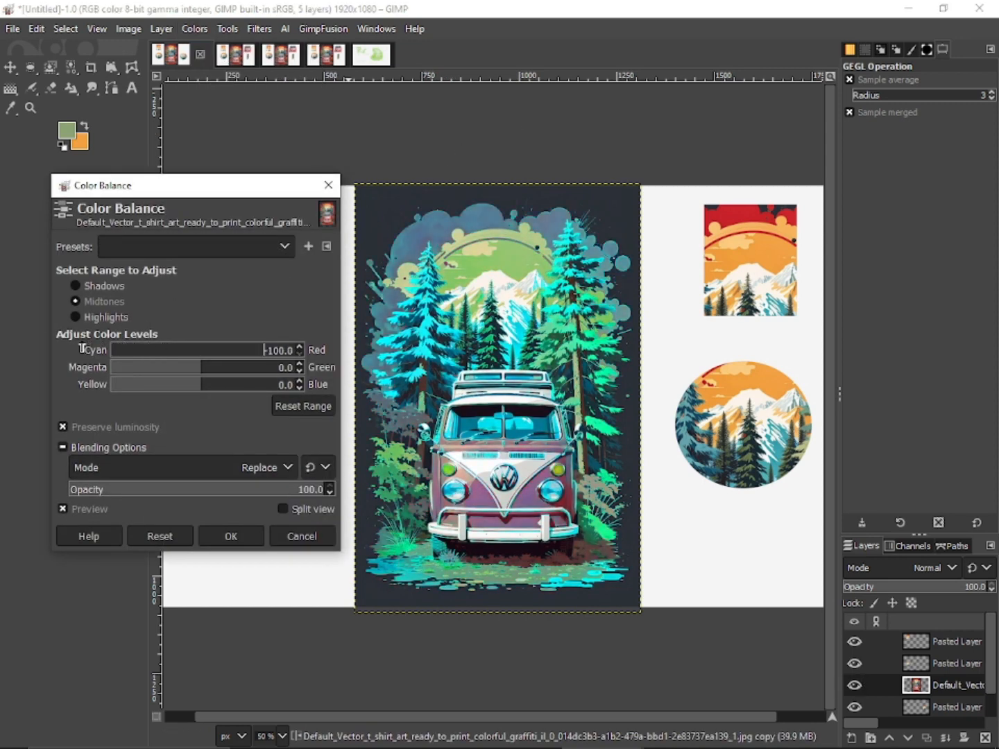
{"action": "left_click_drag", "start_coordinate": [175, 367], "coordinate": [115, 375]}
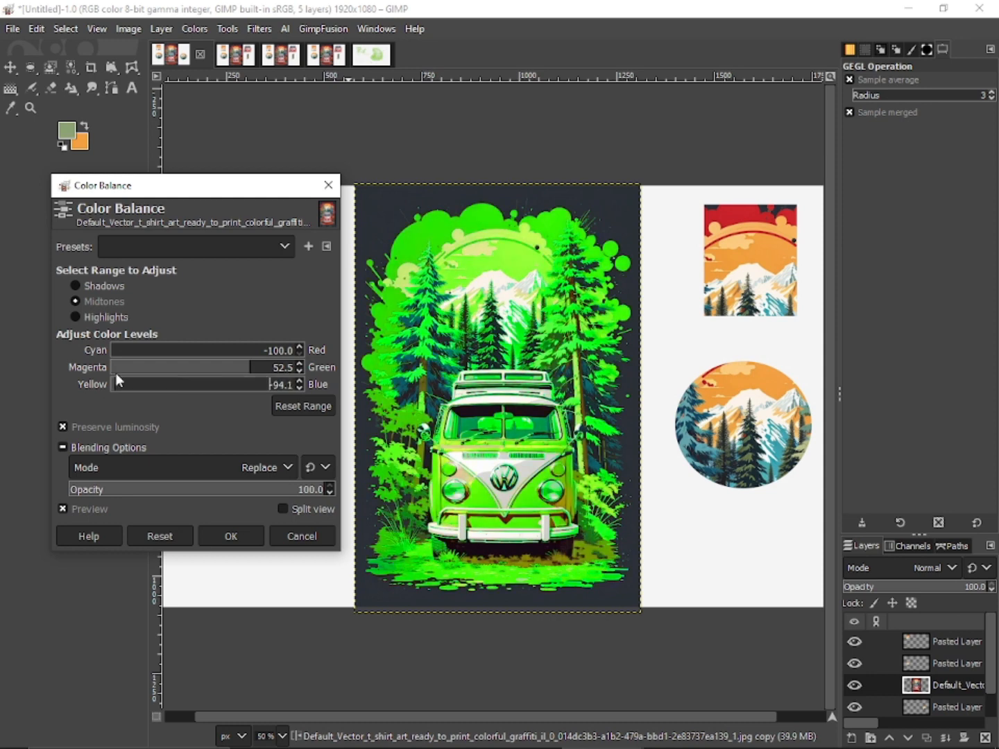
Try magenta-green at -100 and yellow-blue at 1.7 in split view, and discard the Color Balance adjustment
{"action": "left_click", "coordinate": [283, 509]}
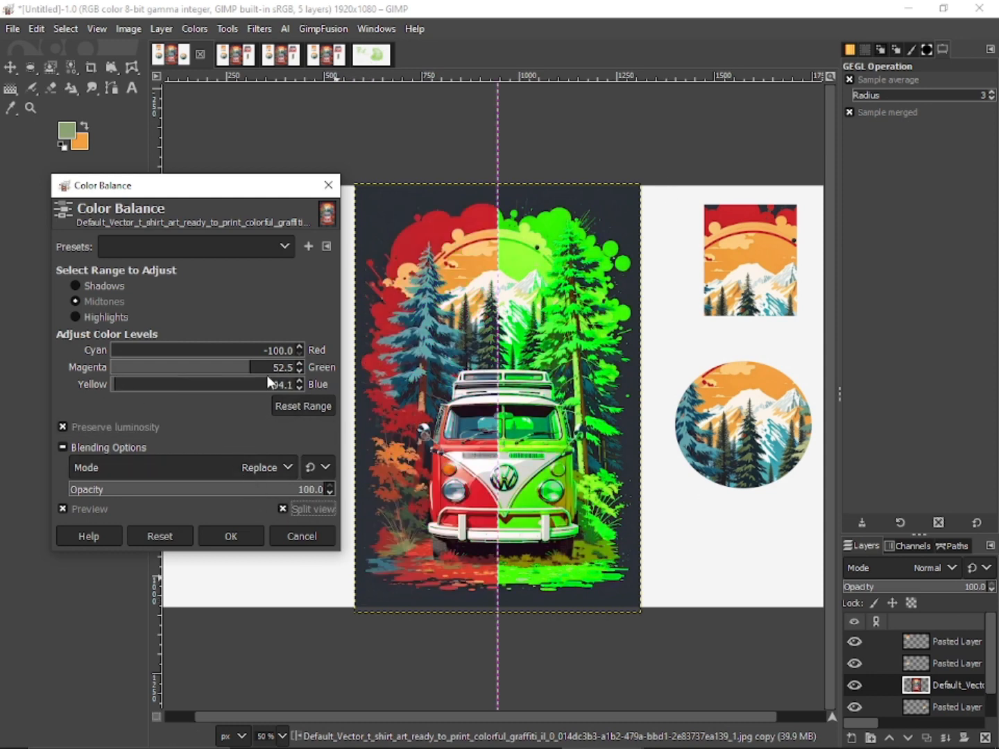
{"action": "left_click_drag", "start_coordinate": [250, 374], "coordinate": [77, 387]}
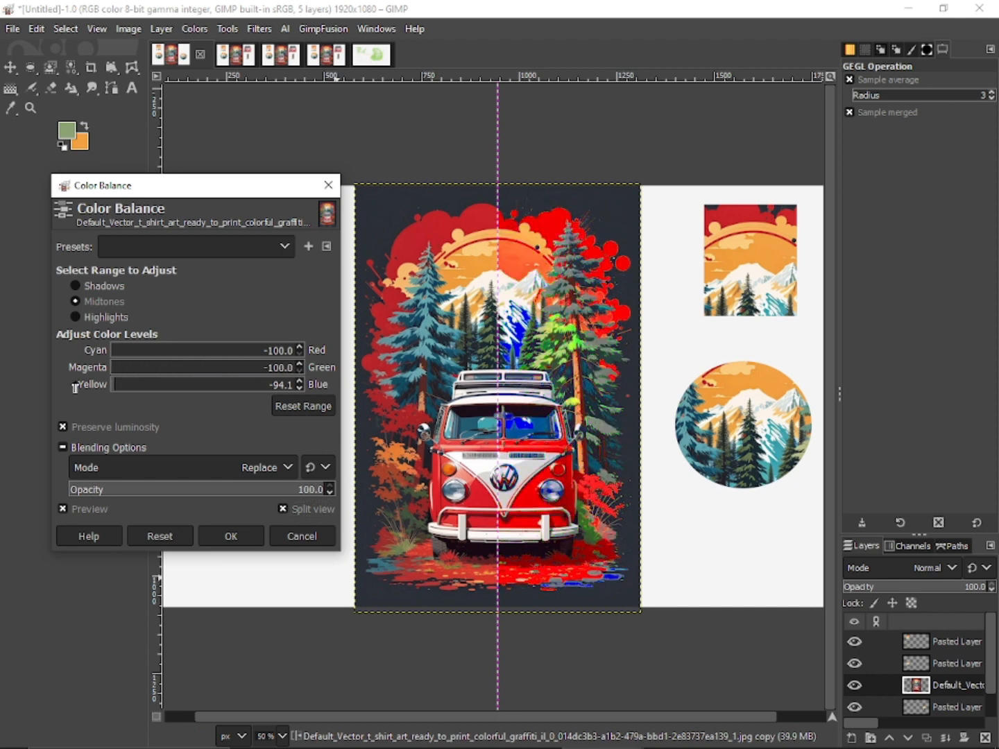
{"action": "left_click_drag", "start_coordinate": [145, 393], "coordinate": [203, 390]}
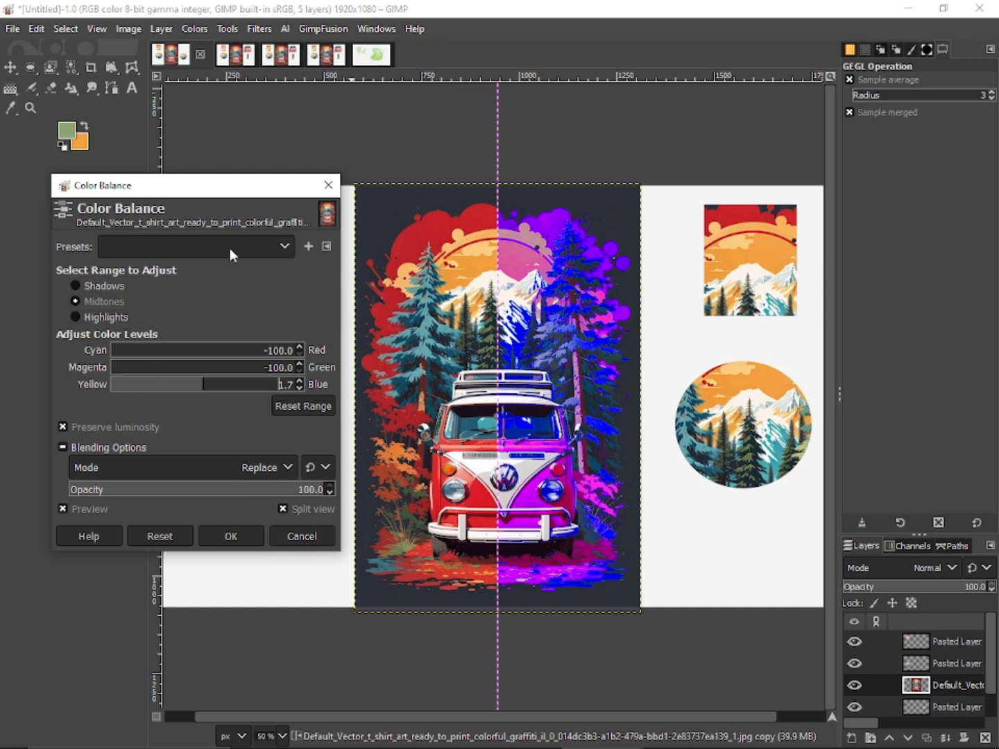
{"action": "left_click", "coordinate": [308, 536]}
Try Color Temperature on the van layer in split view with original temperature 6447.9 and intended temperature 4018.9, and close the dialog
{"action": "left_click", "coordinate": [195, 28]}
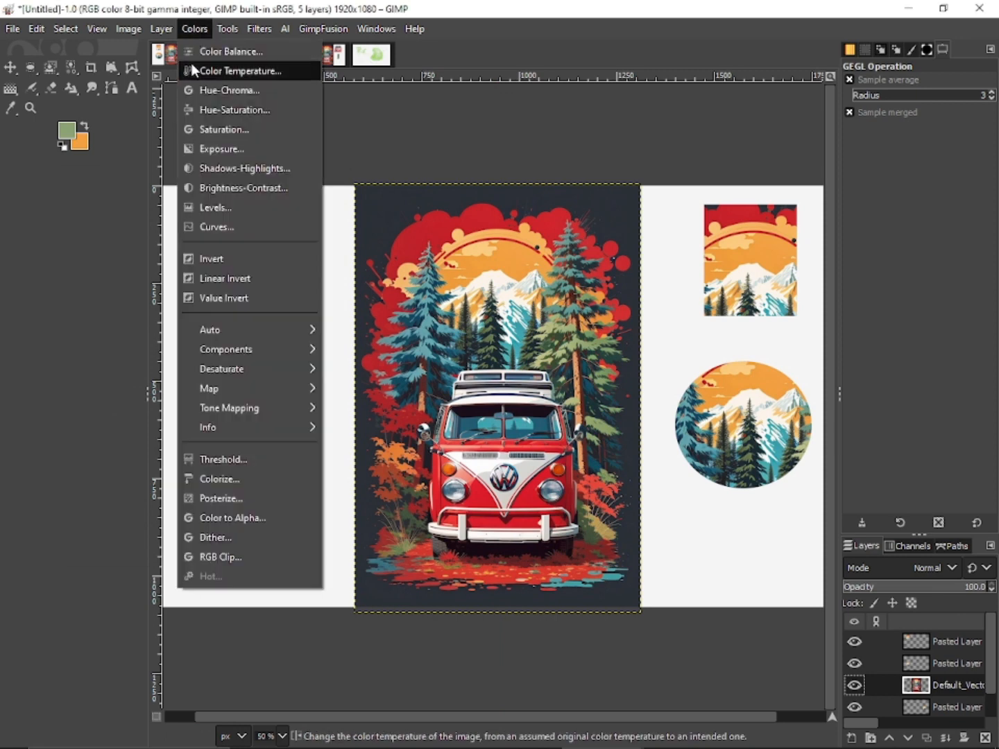
{"action": "left_click", "coordinate": [190, 71]}
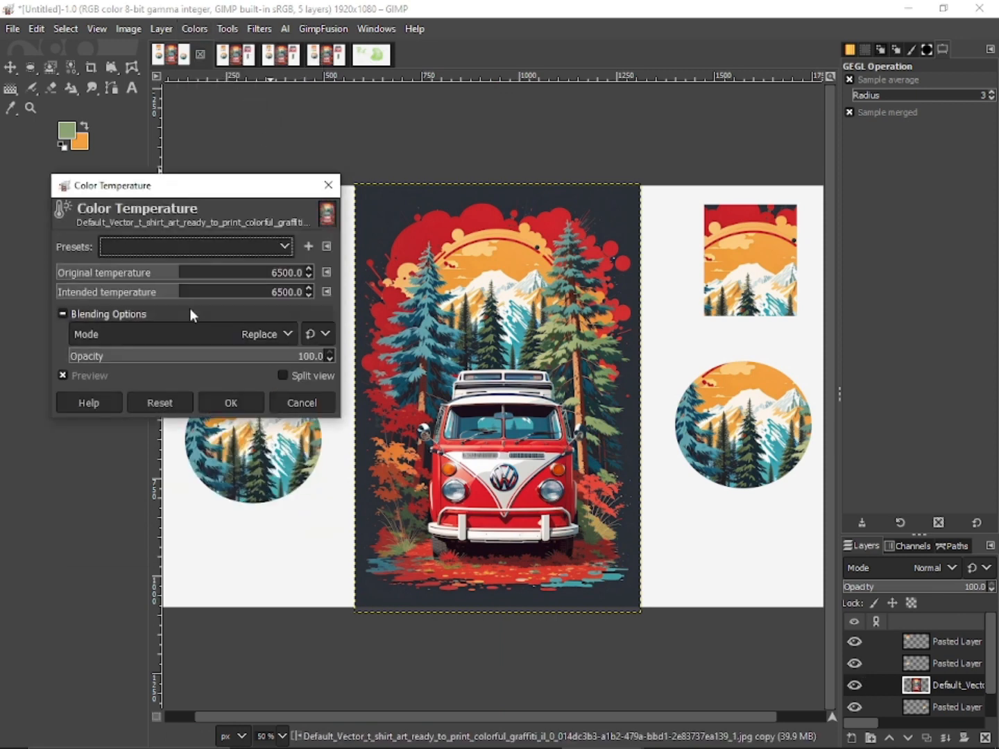
{"action": "left_click", "coordinate": [287, 373]}
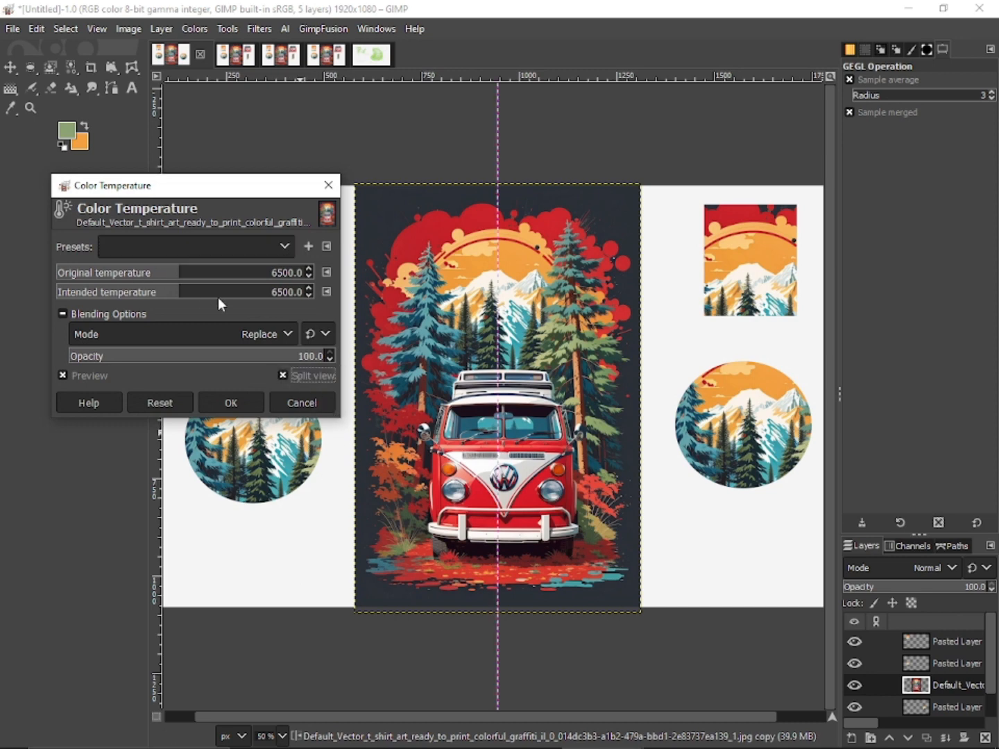
{"action": "left_click_drag", "start_coordinate": [147, 278], "coordinate": [103, 268]}
{"action": "mouse_move", "coordinate": [169, 294]}
{"action": "left_mouse_down"}
{"action": "mouse_move", "coordinate": [78, 284]}
{"action": "mouse_move", "coordinate": [179, 281]}
{"action": "left_mouse_up"}
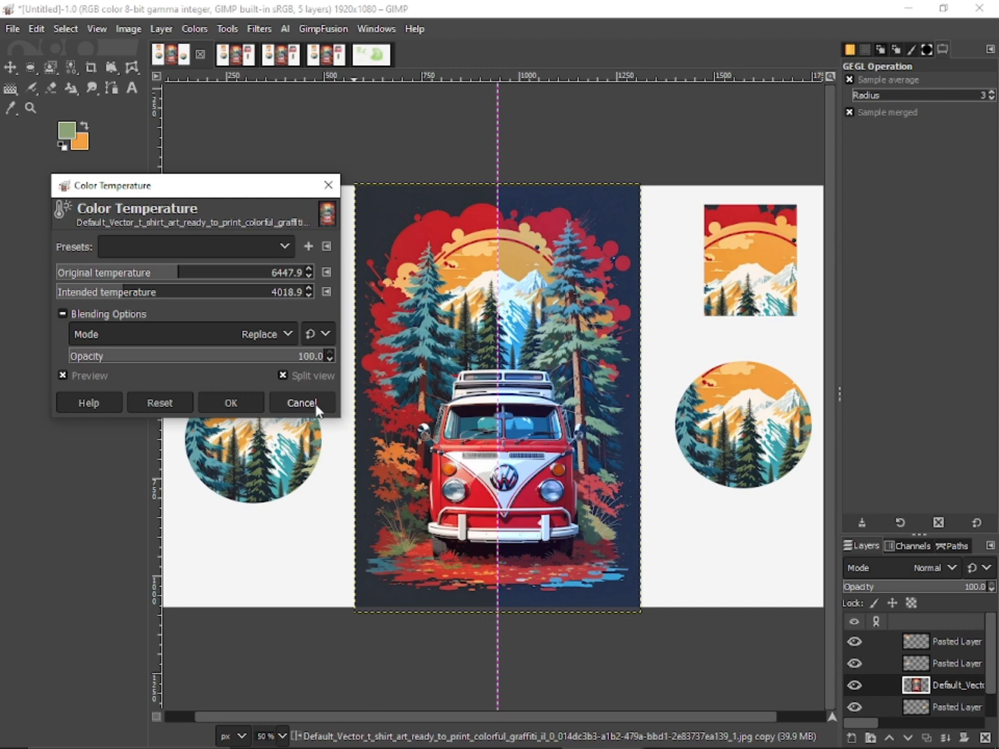
{"action": "left_click", "coordinate": [221, 403]}
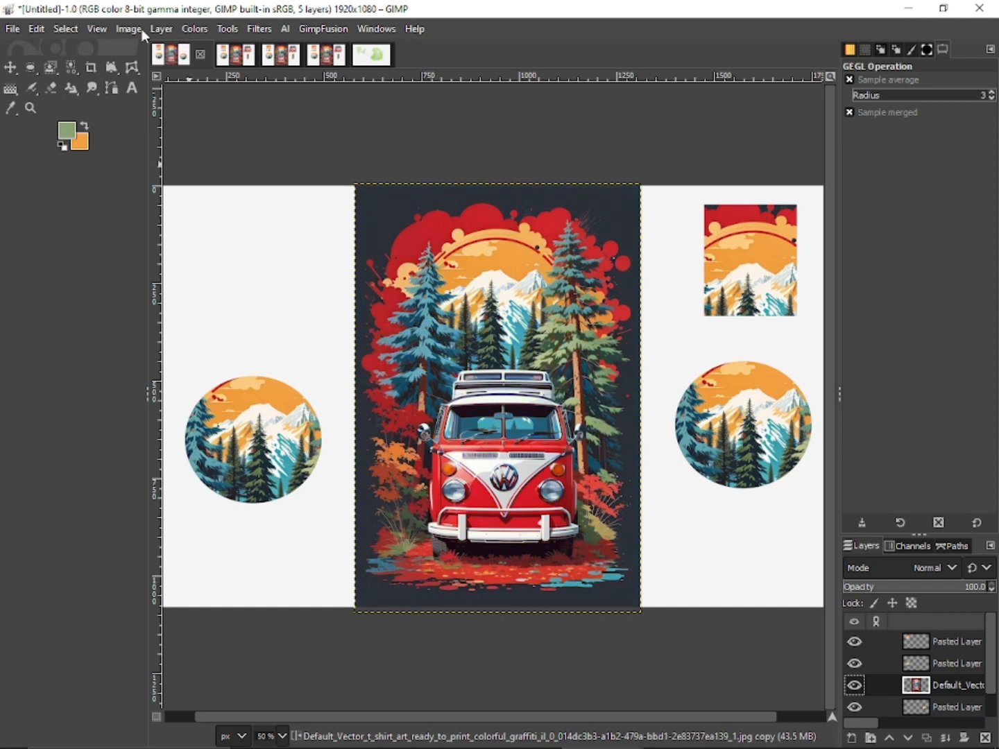
Try Hue-Saturation on the van layer with the master hue at -144.9, and reset the adjustment
{"action": "left_click", "coordinate": [197, 29]}
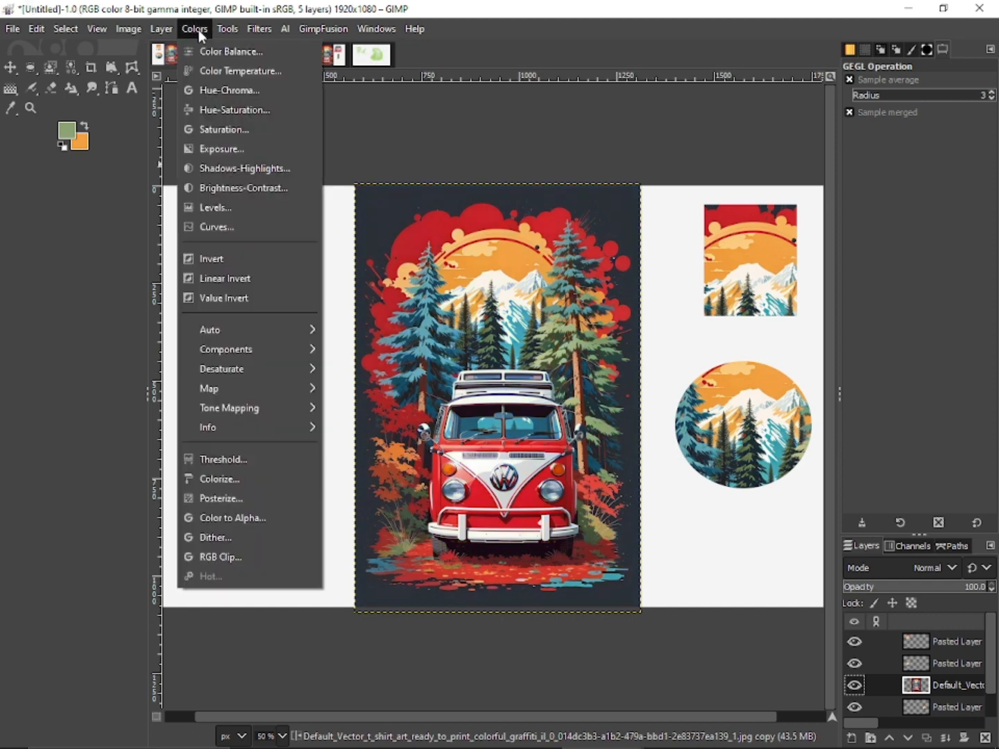
{"action": "left_click", "coordinate": [247, 113]}
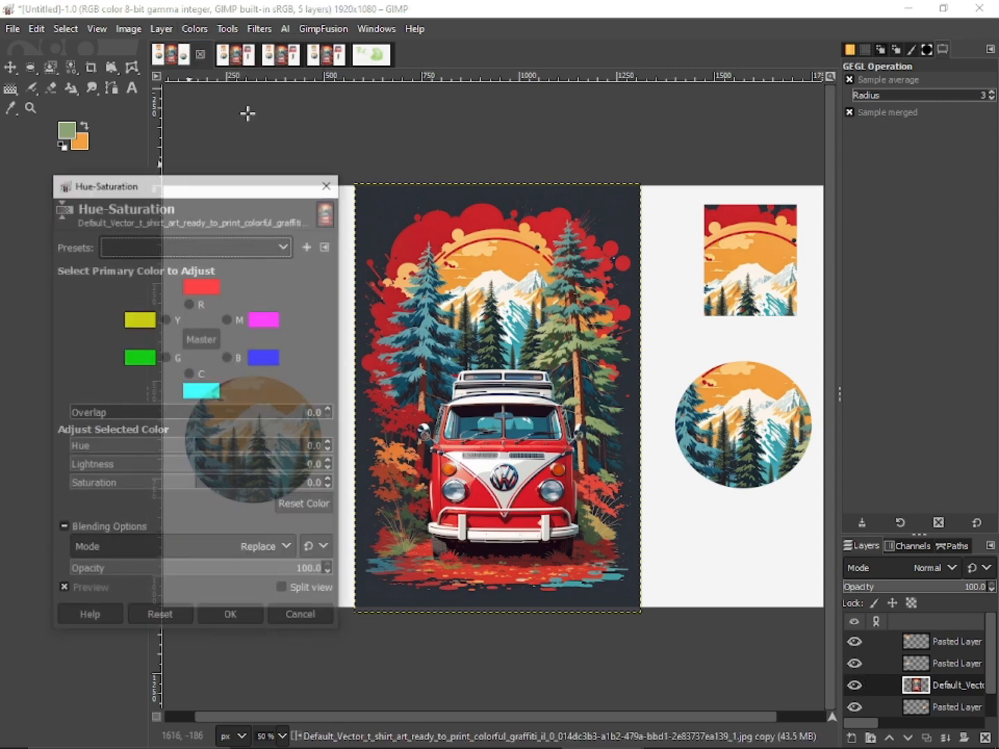
{"action": "left_click_drag", "start_coordinate": [166, 453], "coordinate": [90, 470]}
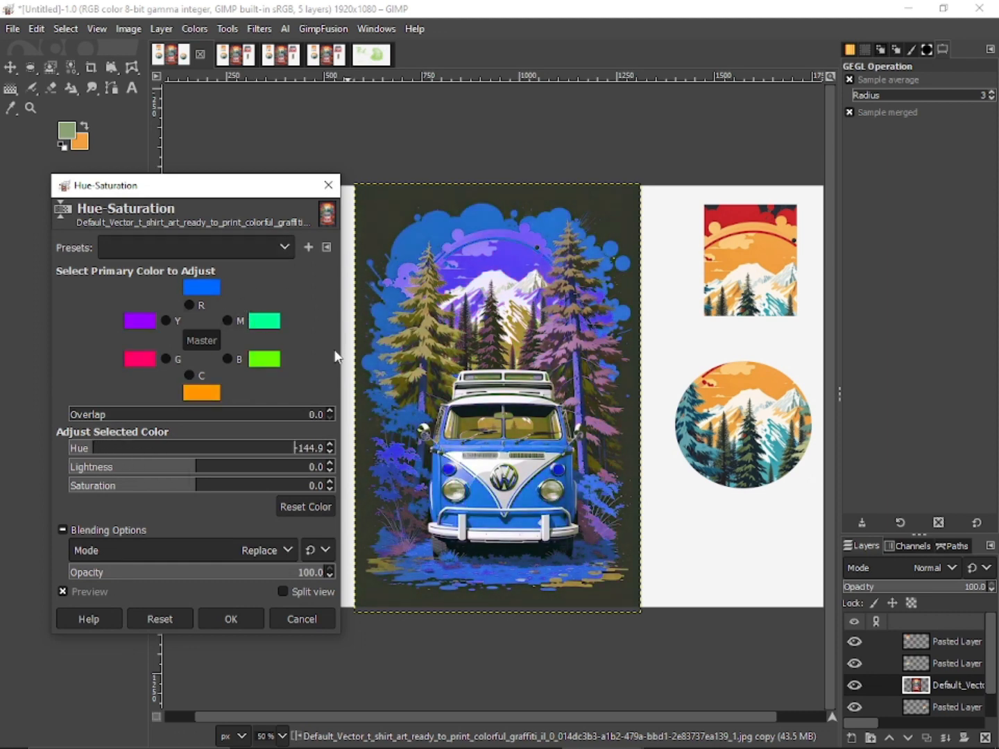
{"action": "left_click", "coordinate": [169, 620]}
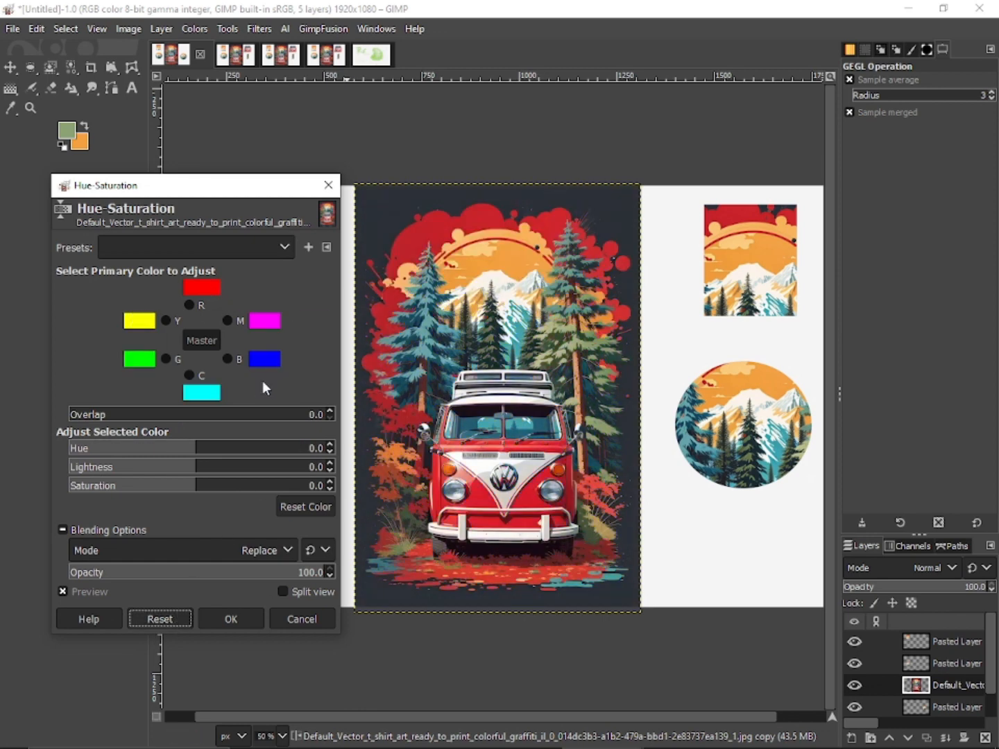
Try shifting the hue of the van layer's reds to -85.6 and of its yellows to 142.7
{"action": "left_click", "coordinate": [194, 304]}
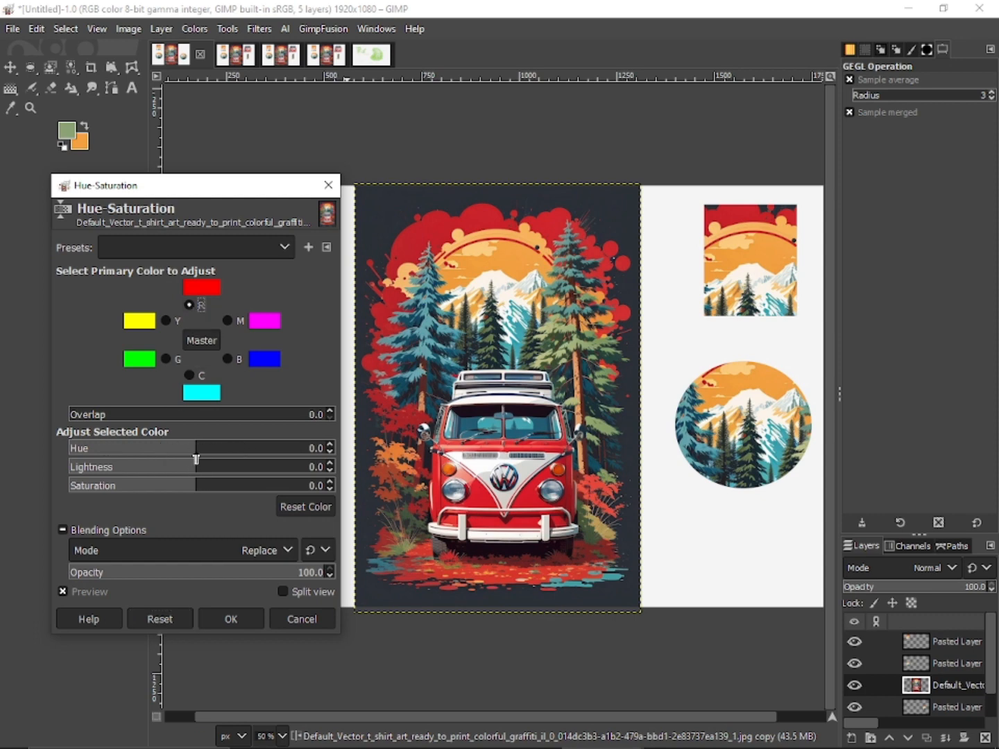
{"action": "left_click_drag", "start_coordinate": [196, 447], "coordinate": [136, 447]}
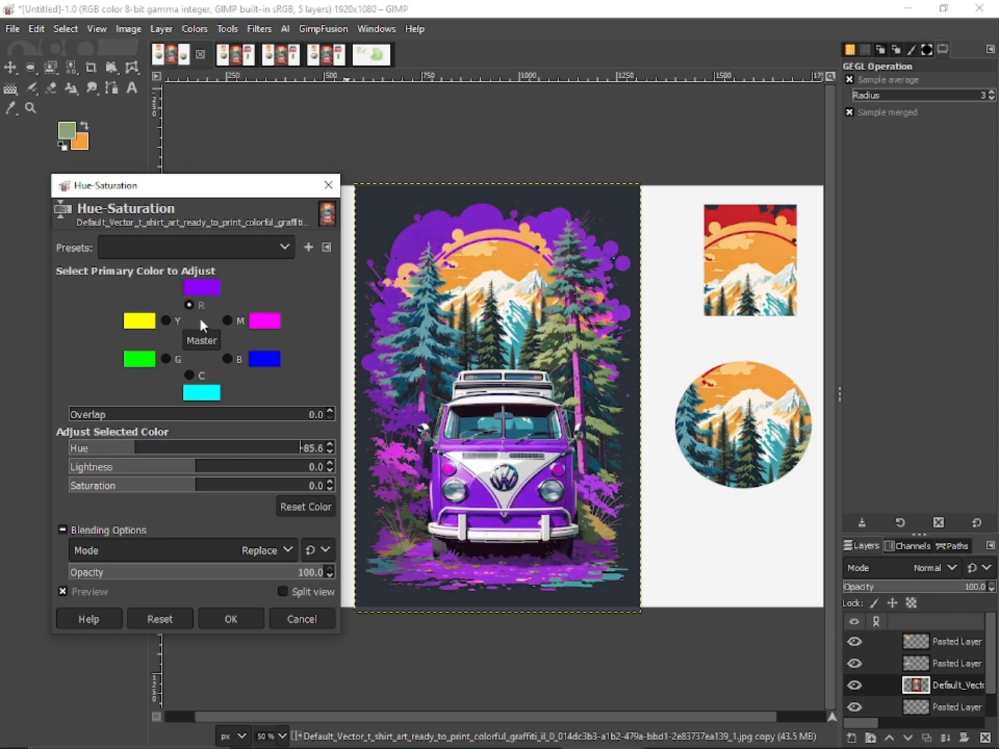
{"action": "left_click", "coordinate": [165, 322]}
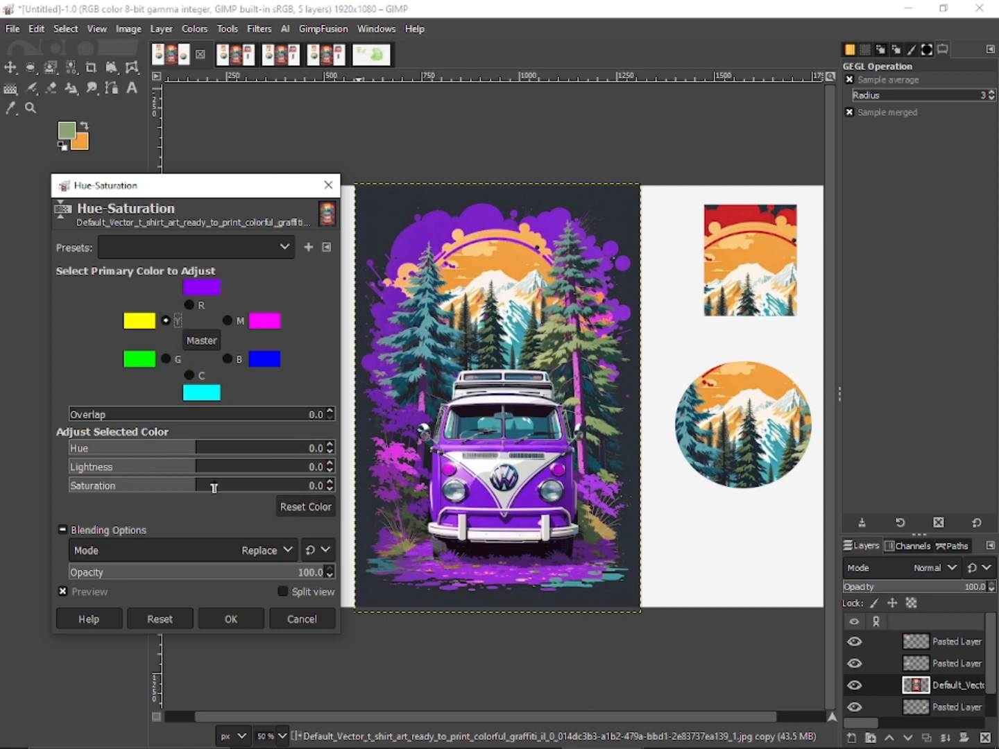
{"action": "left_click_drag", "start_coordinate": [205, 447], "coordinate": [299, 458]}
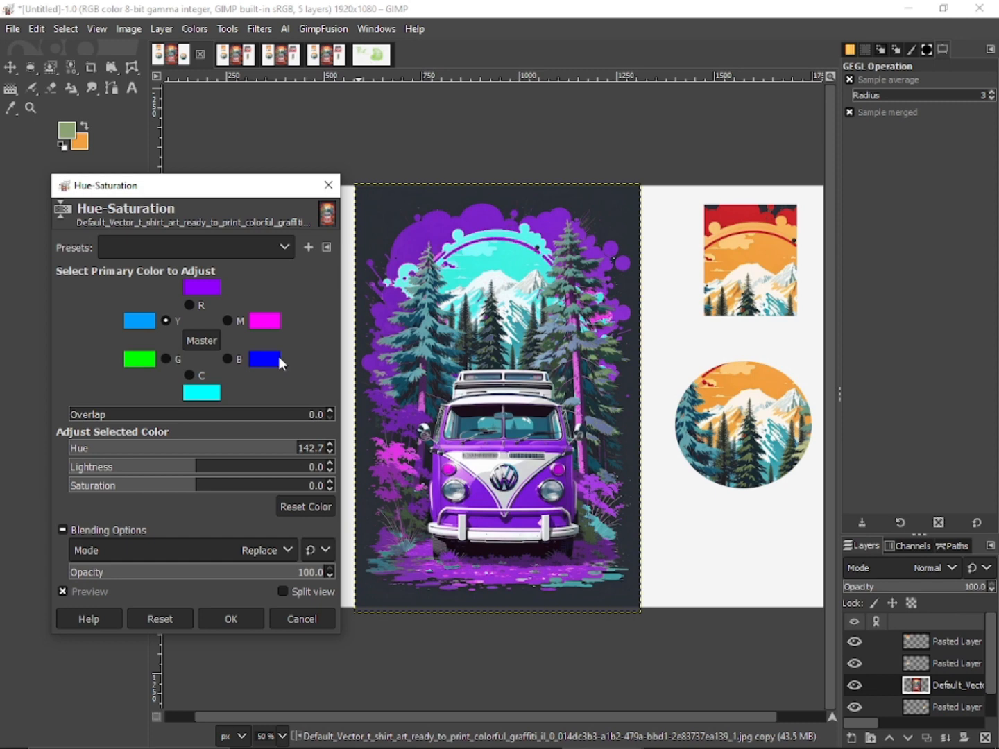
Try the greens with hue -9.9, saturation 100 and lightness 41.5, and discard the Hue-Saturation adjustment
{"action": "left_click", "coordinate": [166, 359]}
{"action": "left_click_drag", "start_coordinate": [196, 451], "coordinate": [361, 509]}
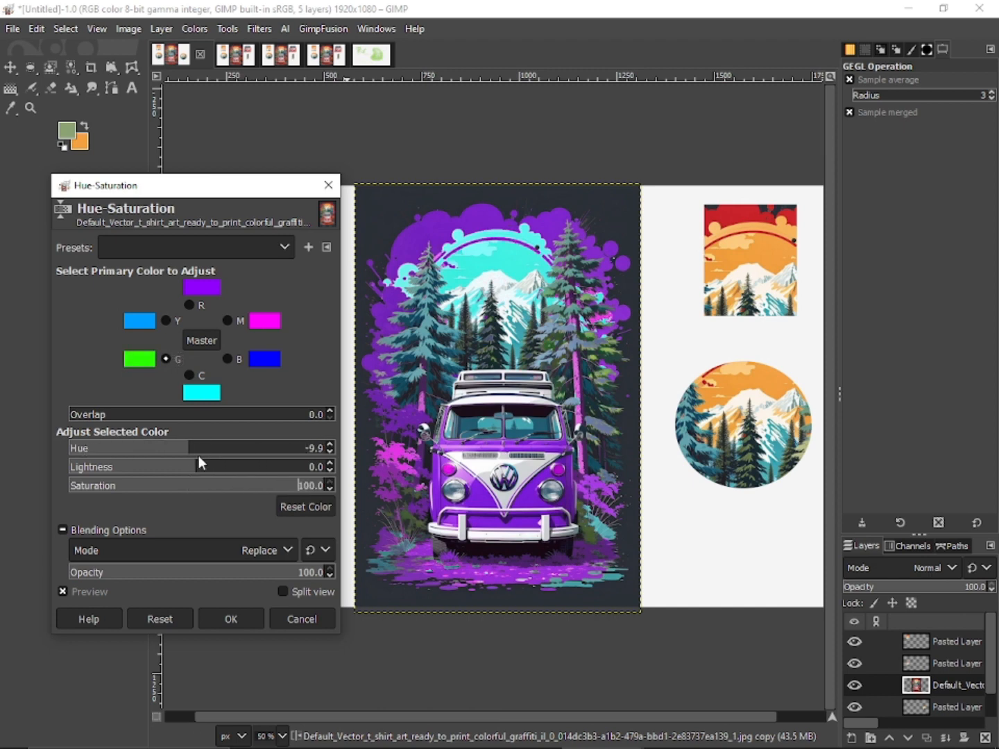
{"action": "left_click_drag", "start_coordinate": [196, 465], "coordinate": [250, 462]}
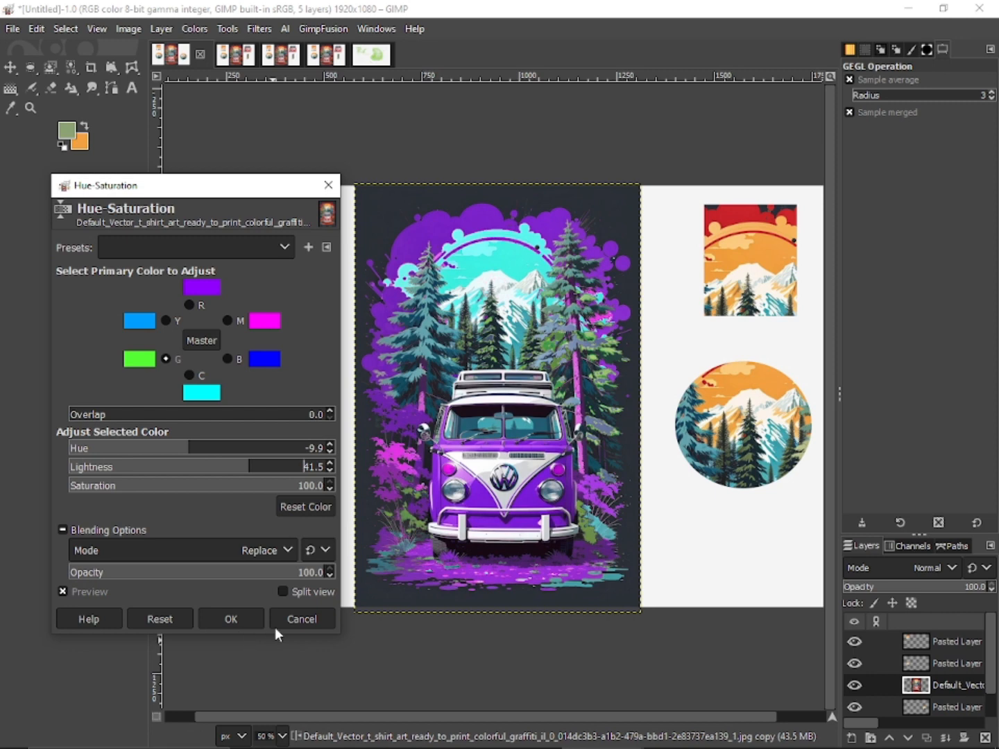
{"action": "left_click", "coordinate": [173, 619]}
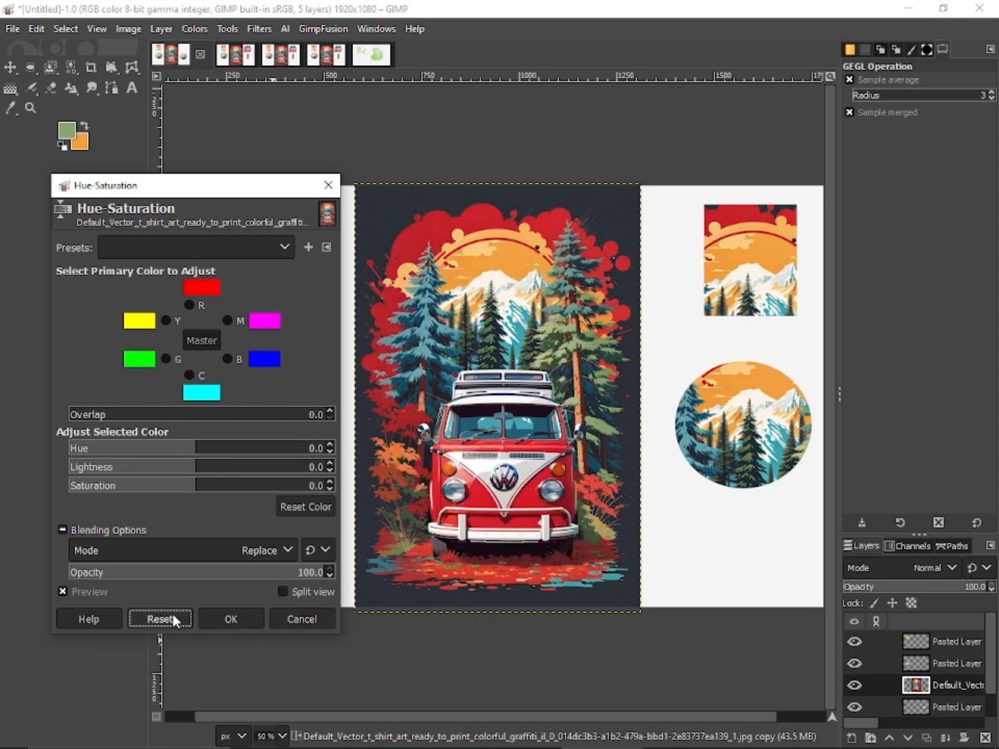
{"action": "left_click", "coordinate": [313, 620]}
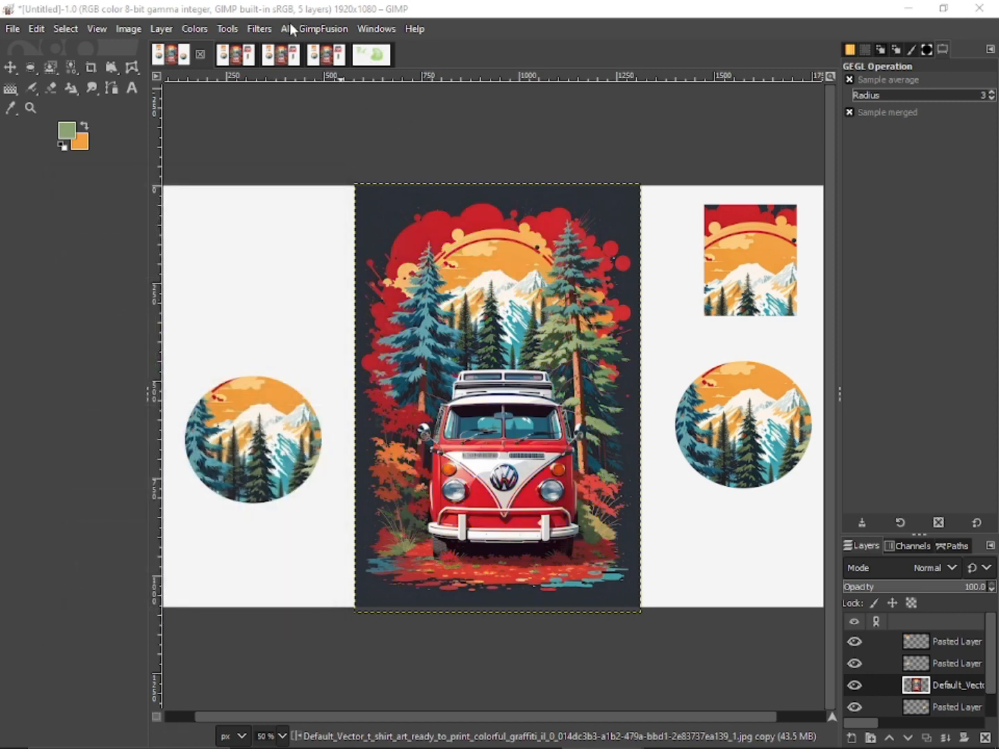
Try Curves on the van layer's Value channel with a point at input 220, output 133, and reshape it to input 93, output 54
{"action": "left_click", "coordinate": [194, 30]}
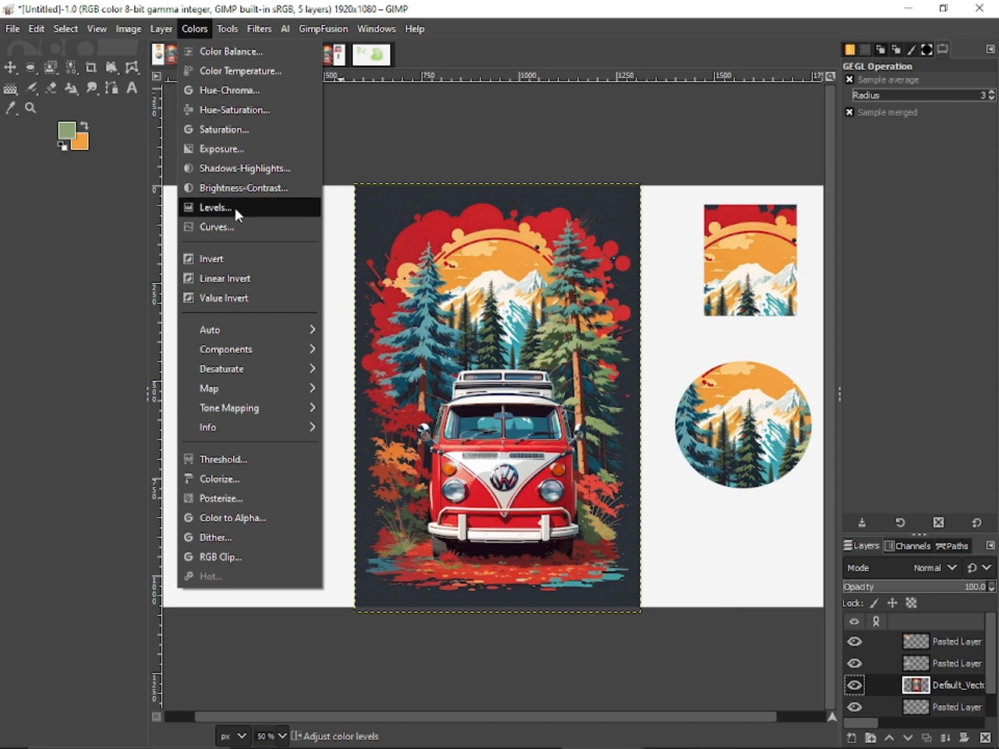
{"action": "left_click", "coordinate": [237, 227]}
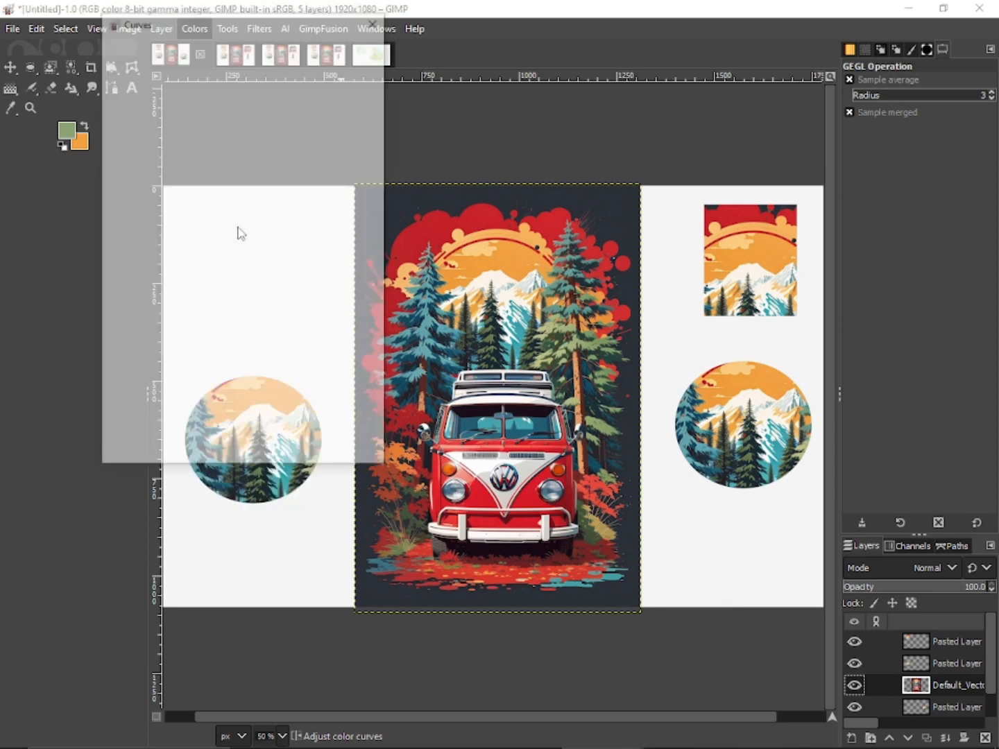
{"action": "left_click_drag", "start_coordinate": [255, 229], "coordinate": [341, 214]}
{"action": "left_click_drag", "start_coordinate": [345, 222], "coordinate": [347, 222]}
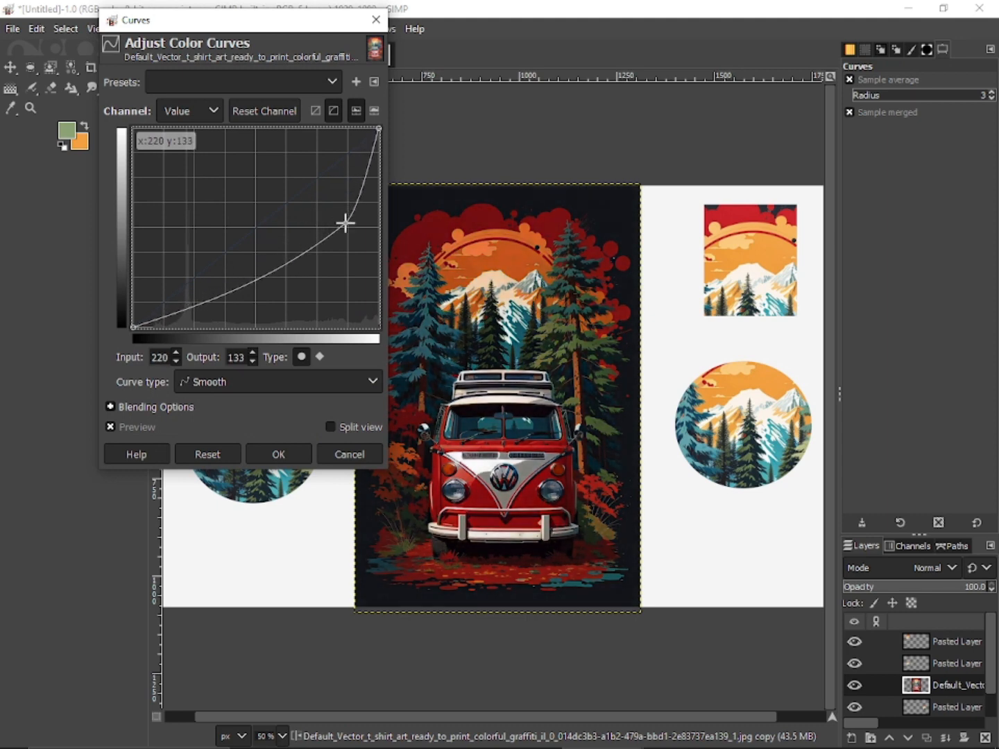
{"action": "left_click", "coordinate": [292, 309]}
{"action": "left_click_drag", "start_coordinate": [293, 309], "coordinate": [364, 284]}
{"action": "left_click_drag", "start_coordinate": [349, 224], "coordinate": [318, 279]}
{"action": "left_click_drag", "start_coordinate": [367, 314], "coordinate": [222, 285]}
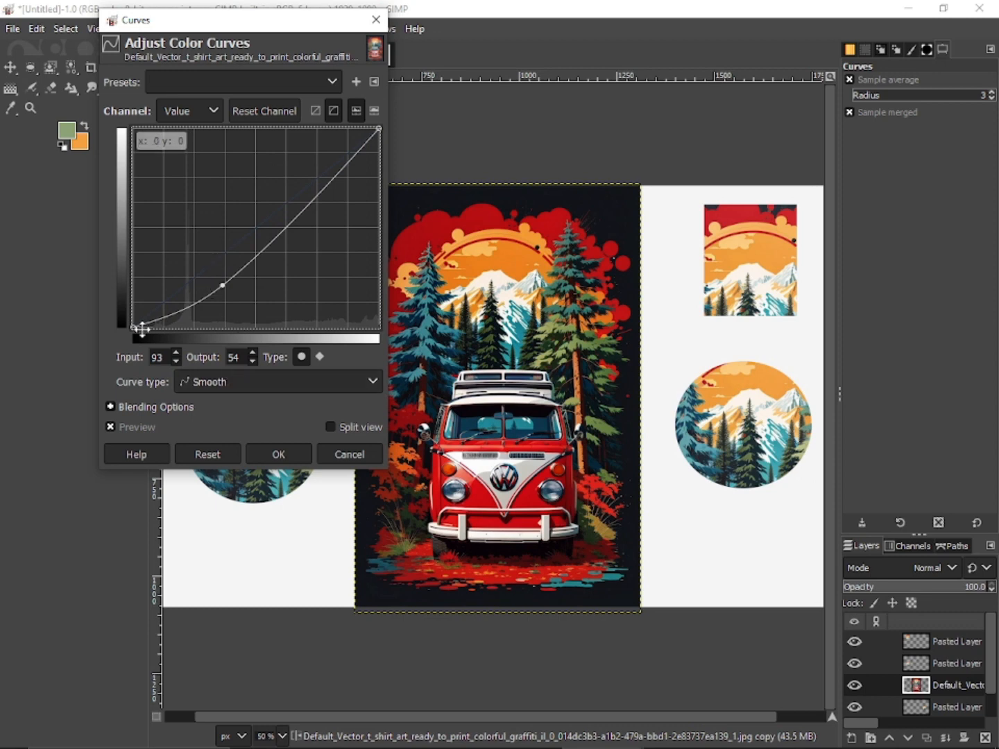
Raise the curve's black end to the lower point, try a point at input 109, output 158 in split view, and discard Curves
{"action": "left_click_drag", "start_coordinate": [135, 327], "coordinate": [221, 285]}
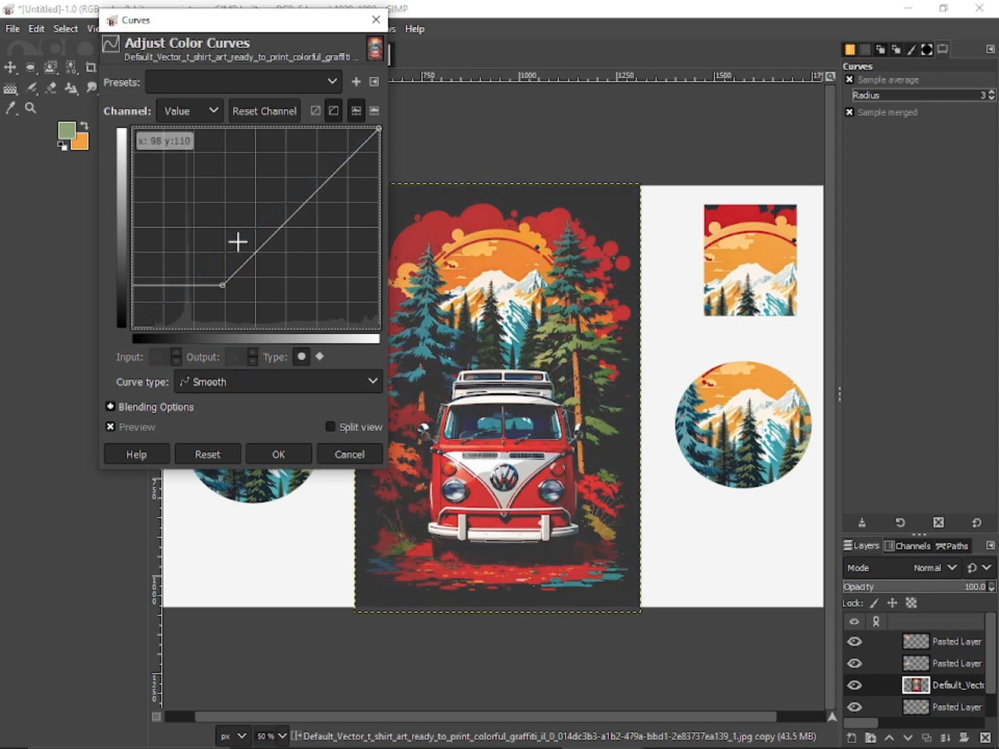
{"action": "left_click", "coordinate": [330, 426]}
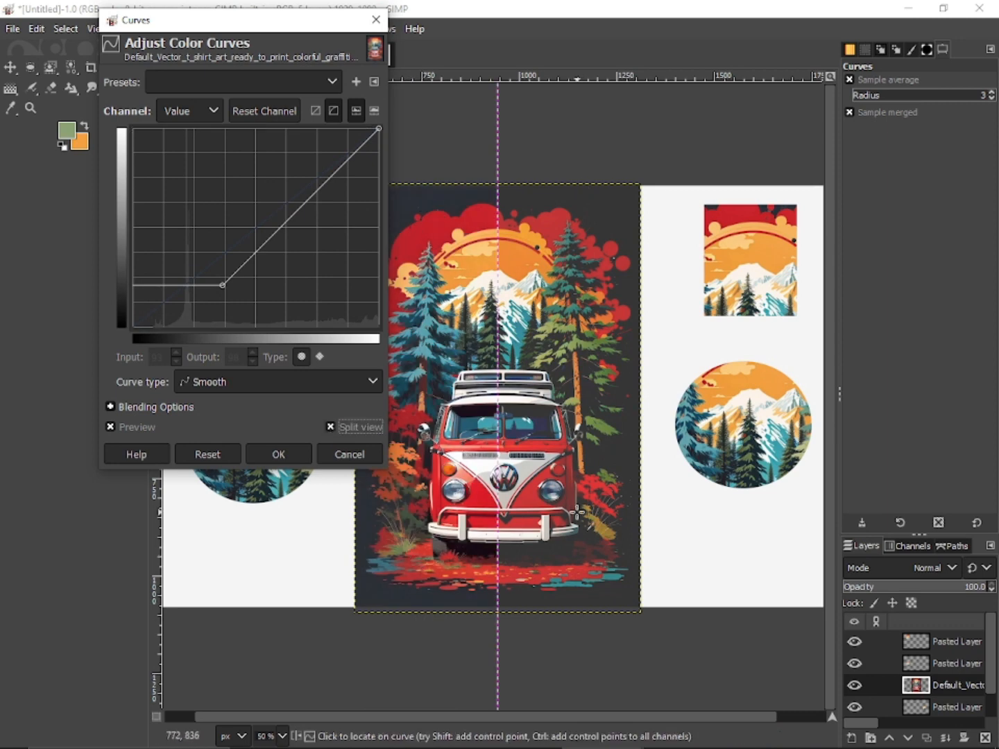
{"action": "left_click_drag", "start_coordinate": [267, 305], "coordinate": [238, 203]}
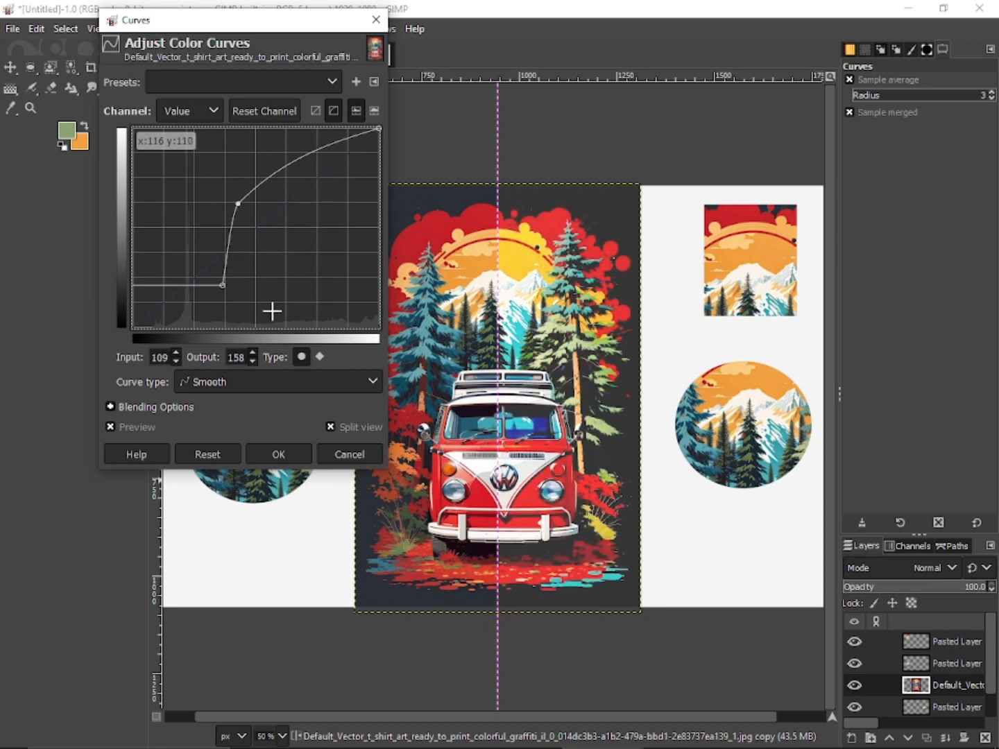
{"action": "left_click", "coordinate": [352, 462]}
Try Levels on the van layer in split view with the high output level at 173, and discard the adjustment
{"action": "left_click", "coordinate": [198, 30]}
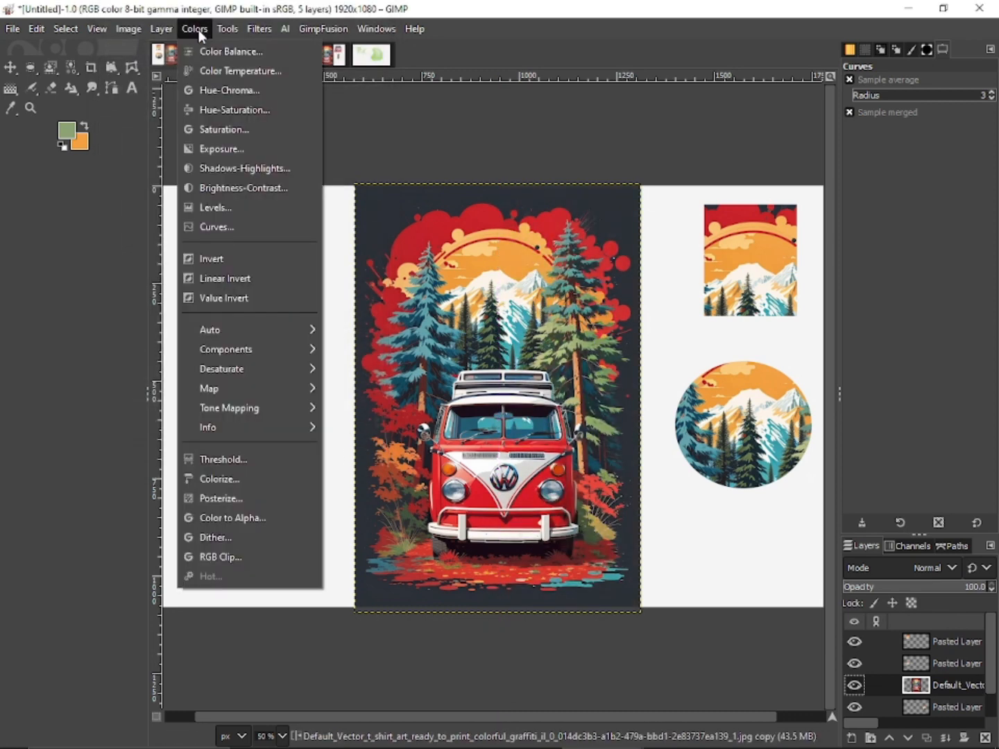
{"action": "left_click", "coordinate": [240, 207]}
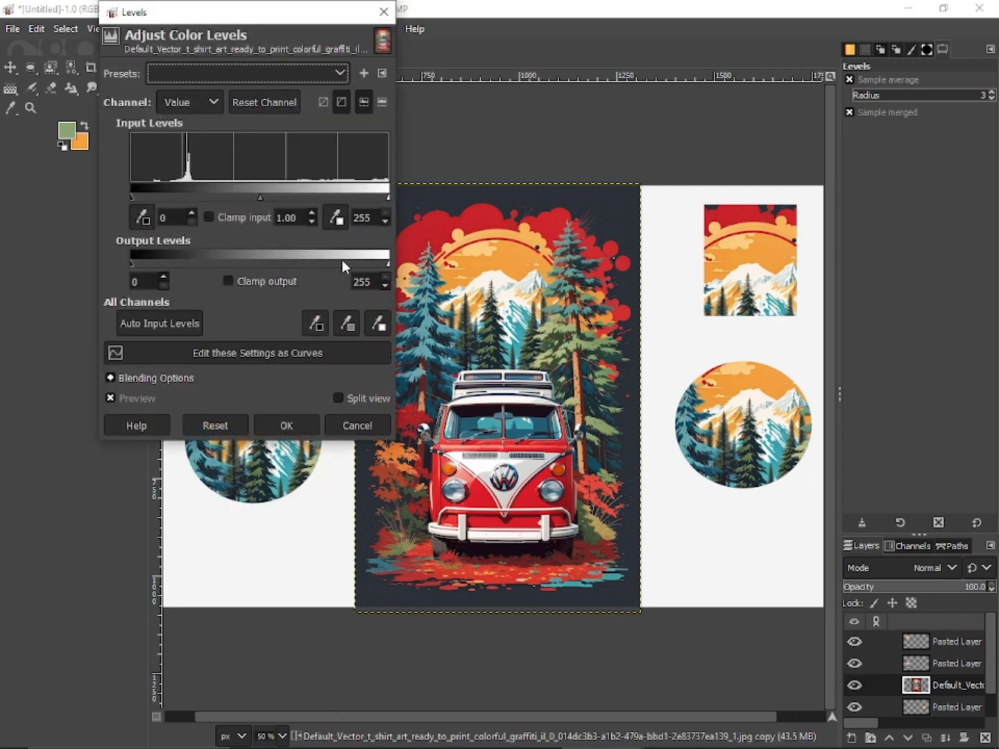
{"action": "mouse_move", "coordinate": [387, 263]}
{"action": "left_mouse_down"}
{"action": "mouse_move", "coordinate": [287, 263]}
{"action": "mouse_move", "coordinate": [396, 263]}
{"action": "left_mouse_up"}
{"action": "left_click", "coordinate": [339, 396]}
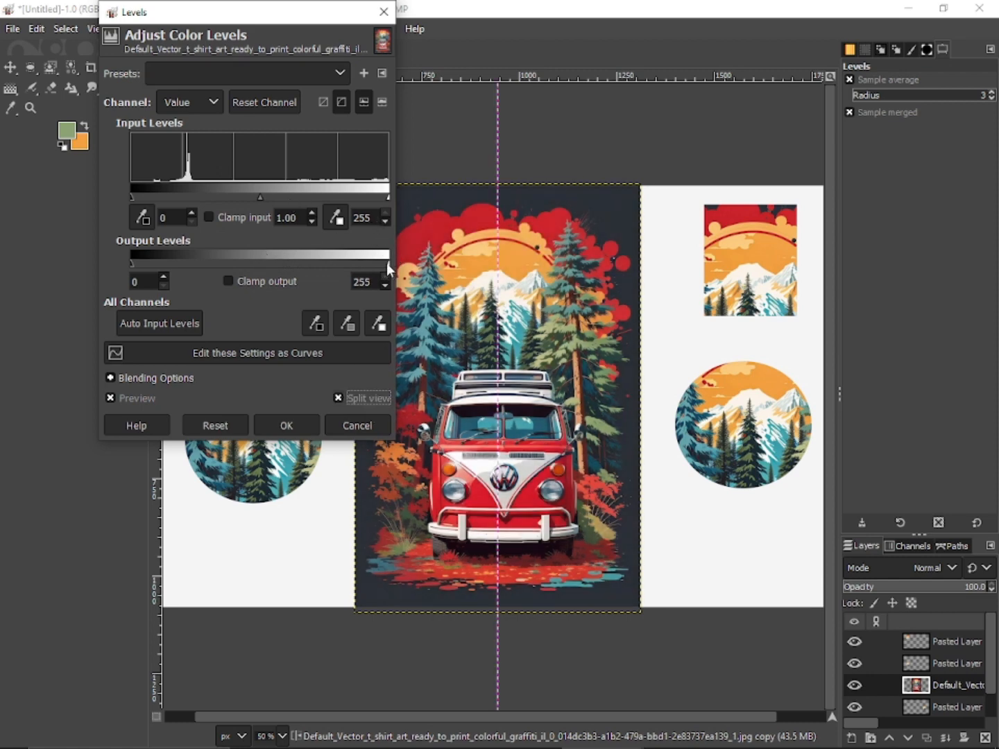
{"action": "left_click_drag", "start_coordinate": [387, 266], "coordinate": [307, 266]}
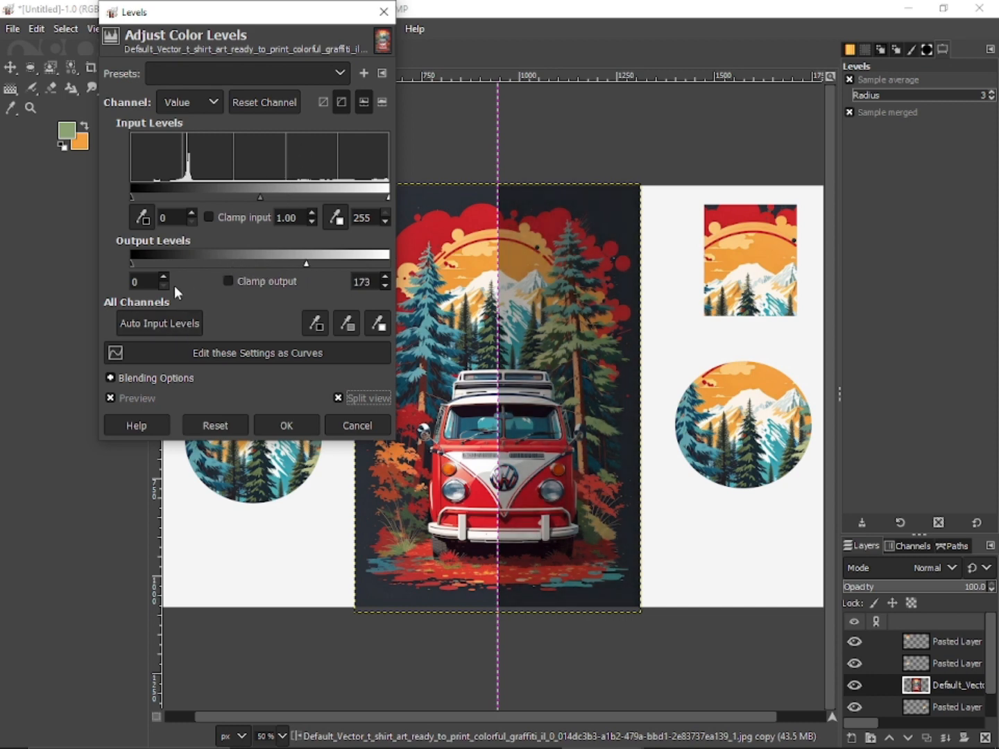
{"action": "left_click_drag", "start_coordinate": [133, 262], "coordinate": [91, 252]}
{"action": "left_click", "coordinate": [359, 426]}
{"action": "left_click", "coordinate": [196, 28]}
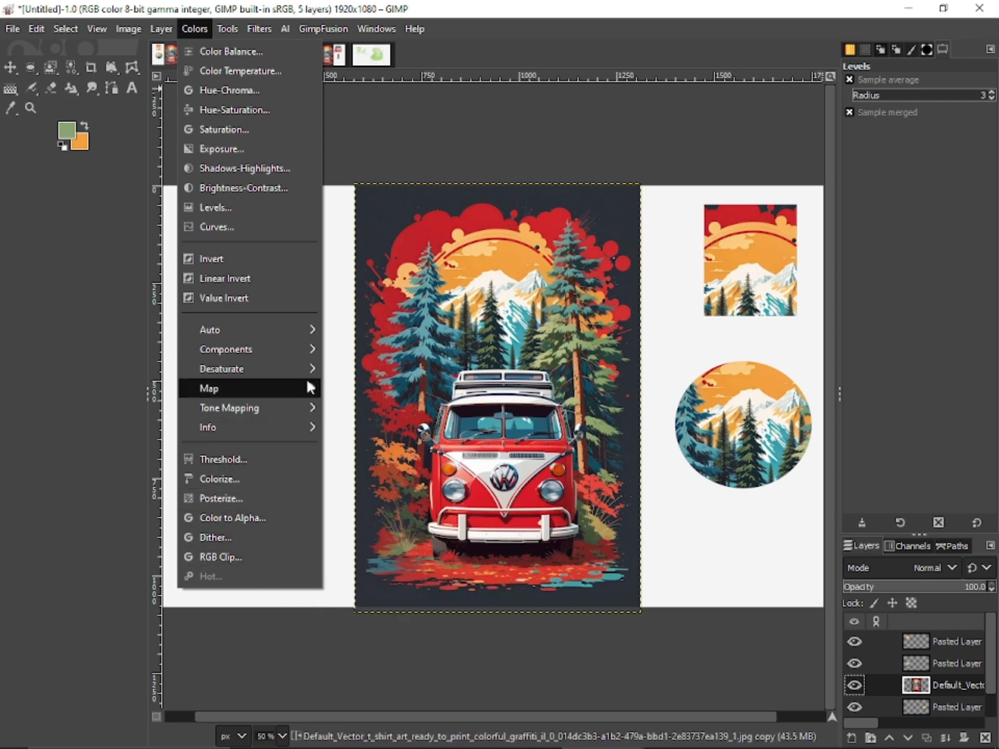
{"action": "mouse_move", "coordinate": [227, 31]}
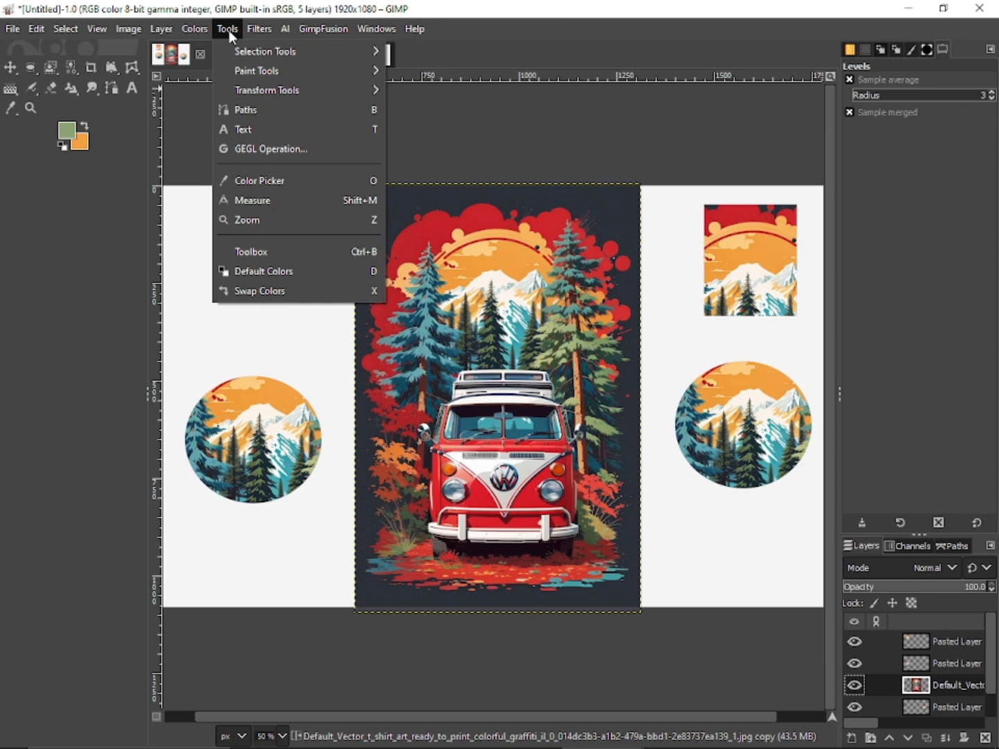
{"action": "mouse_move", "coordinate": [261, 56]}
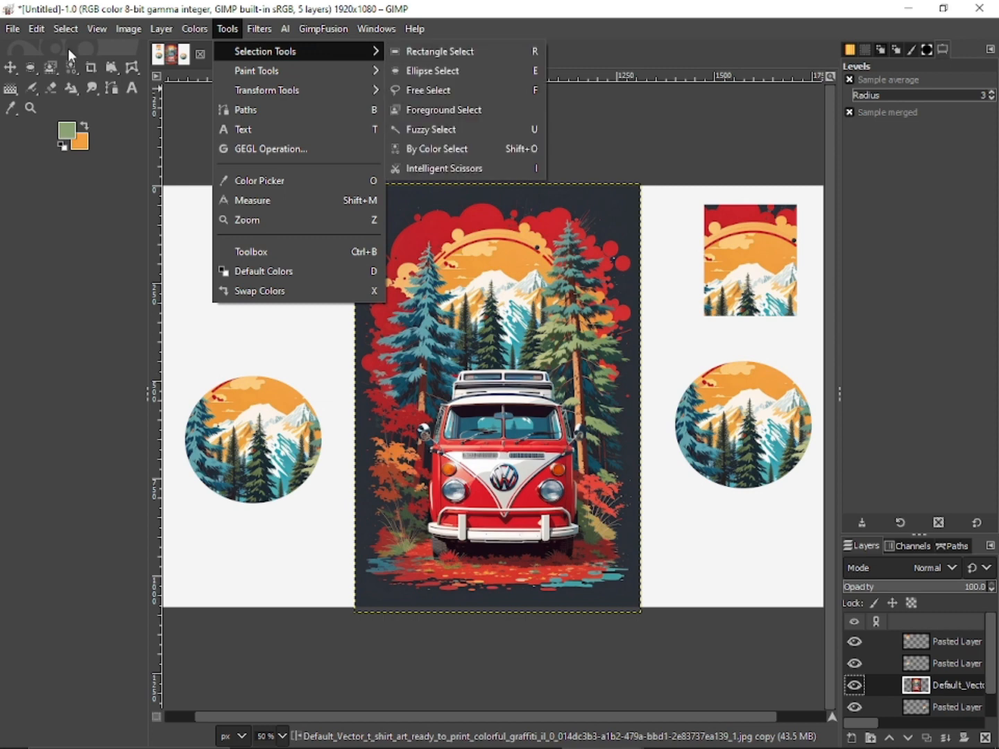
{"action": "left_click", "coordinate": [323, 28]}
{"action": "mouse_move", "coordinate": [333, 51]}
{"action": "mouse_move", "coordinate": [287, 34]}
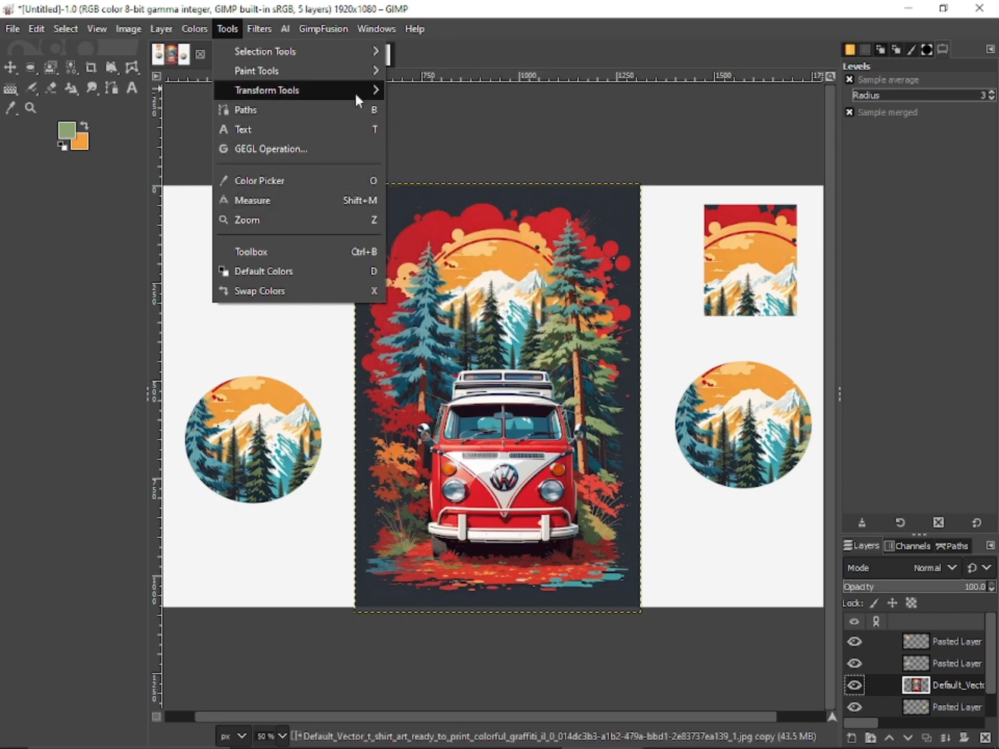
{"action": "mouse_move", "coordinate": [355, 95]}
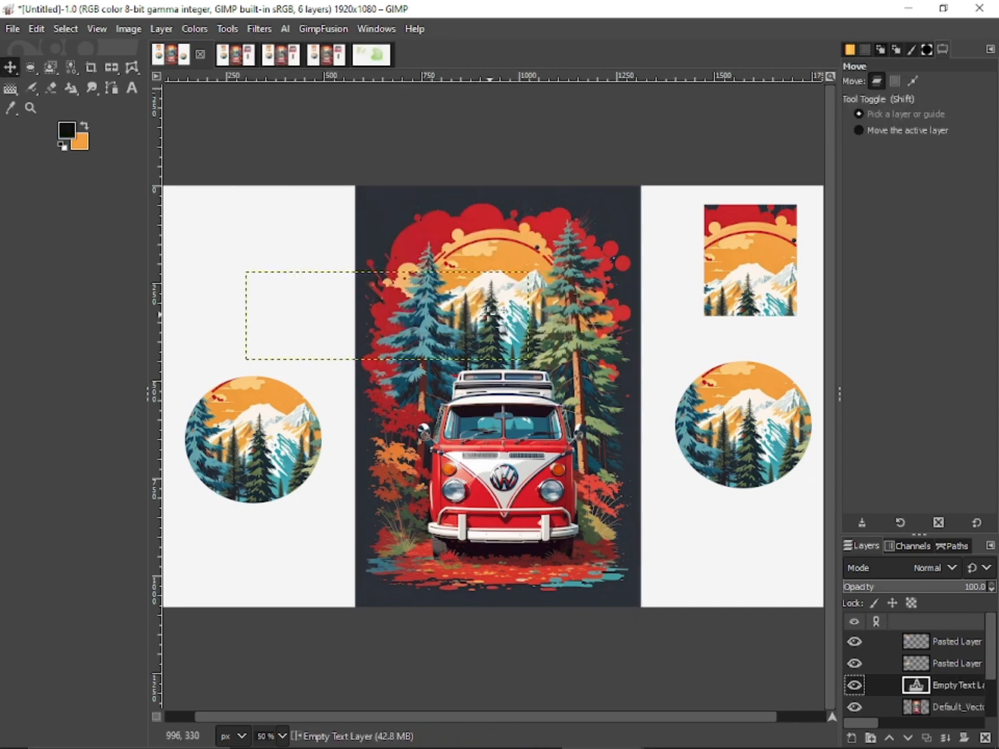
Review the available tool commands and the filter categories
{"action": "left_click", "coordinate": [231, 32]}
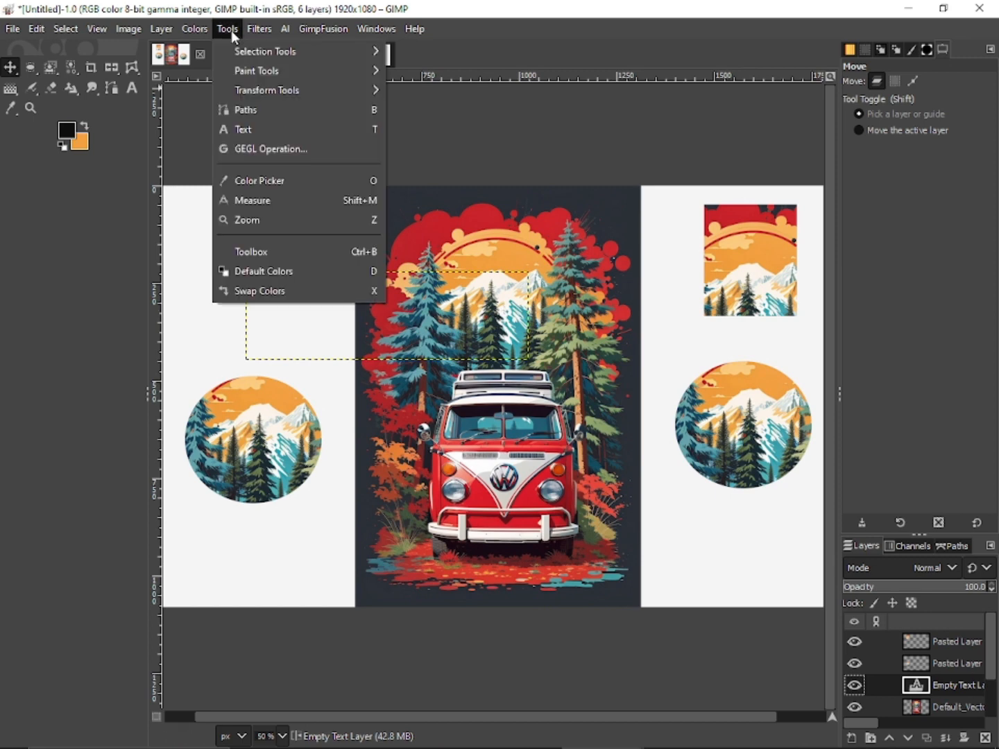
{"action": "mouse_move", "coordinate": [257, 32]}
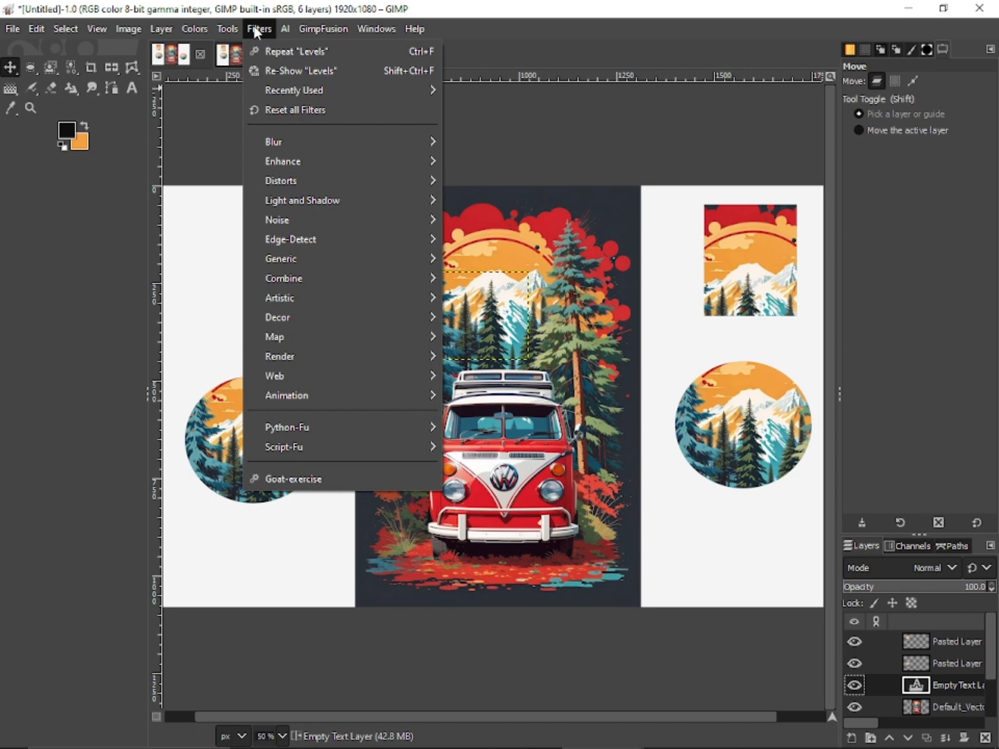
{"action": "mouse_move", "coordinate": [309, 149]}
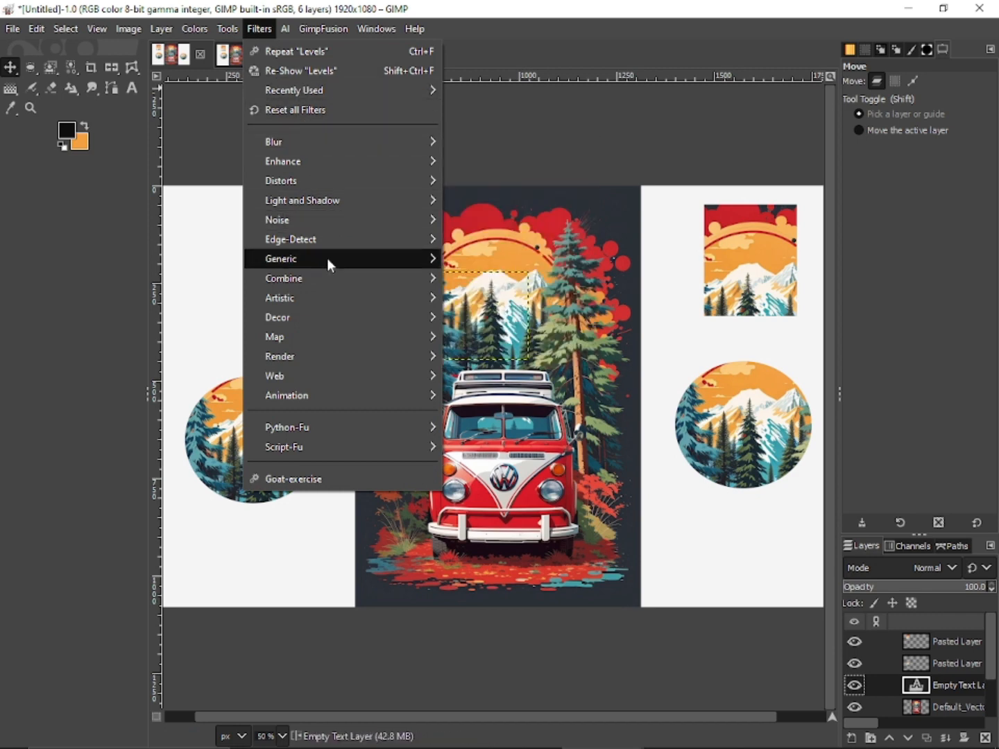
{"action": "mouse_move", "coordinate": [332, 297]}
{"action": "mouse_move", "coordinate": [409, 257]}
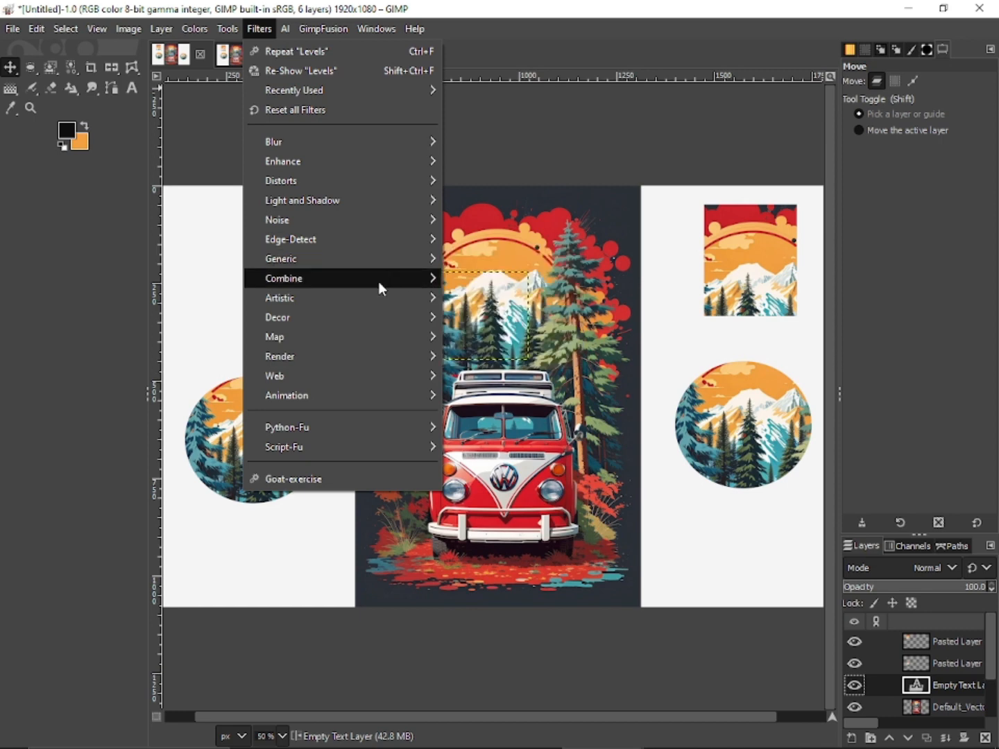
Try the Cartoon filter on the empty text layer in split view with mask radius 34.738 and percent black 0.471, and discard it
{"action": "mouse_move", "coordinate": [378, 299]}
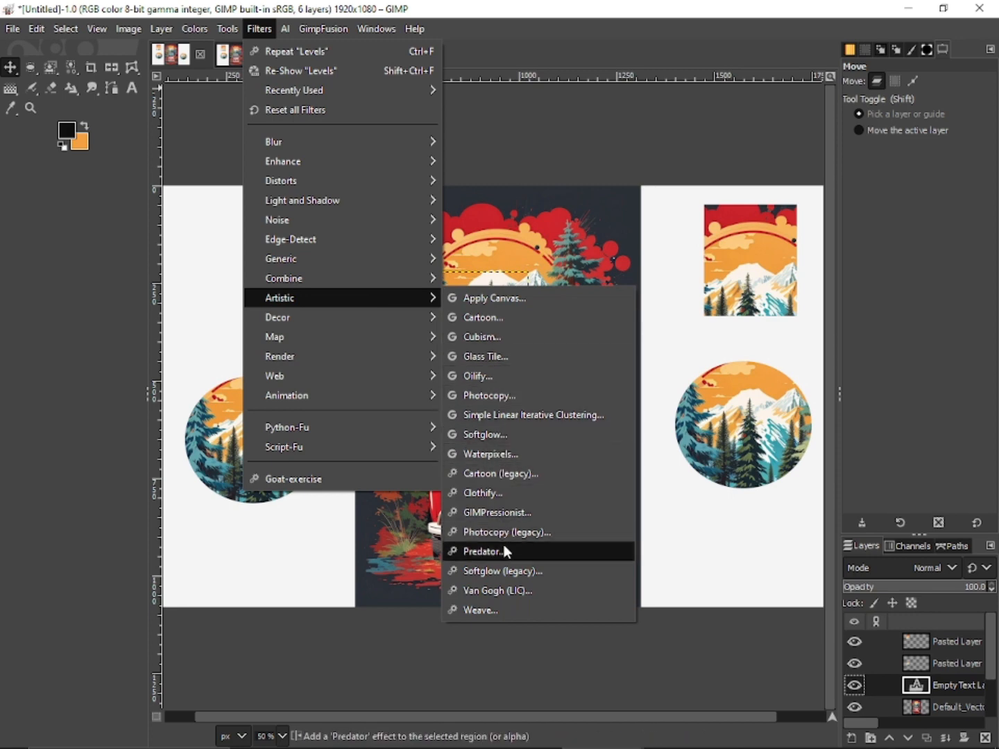
{"action": "left_click", "coordinate": [547, 315]}
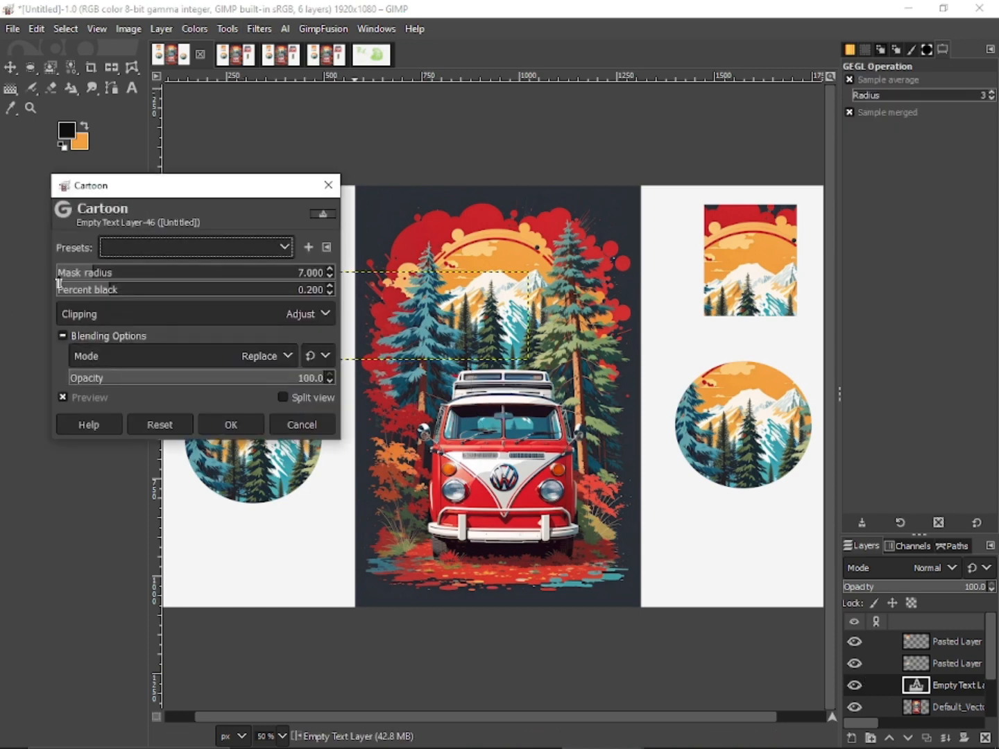
{"action": "left_click", "coordinate": [282, 397]}
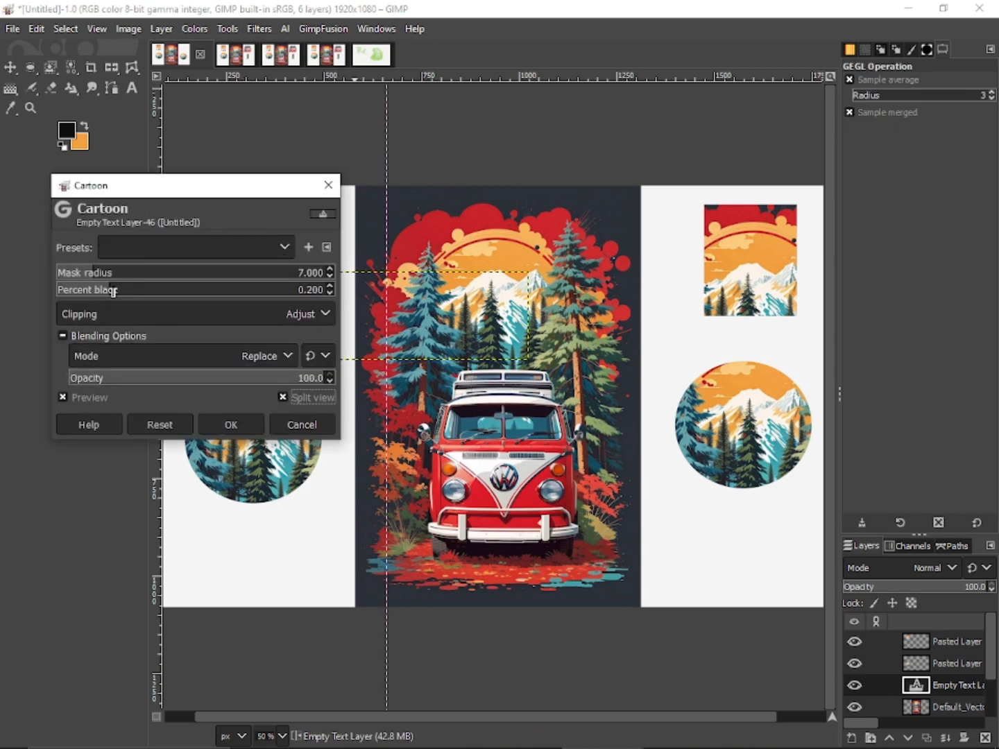
{"action": "left_click_drag", "start_coordinate": [115, 290], "coordinate": [182, 298]}
{"action": "left_click_drag", "start_coordinate": [105, 273], "coordinate": [253, 273]}
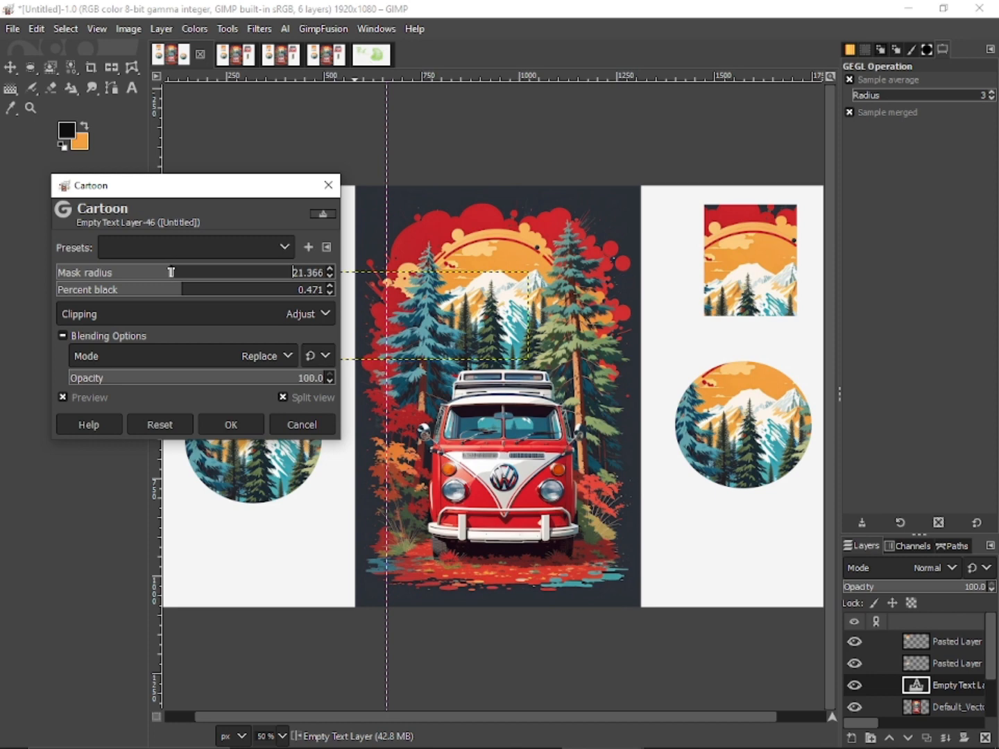
{"action": "left_click_drag", "start_coordinate": [172, 271], "coordinate": [243, 257]}
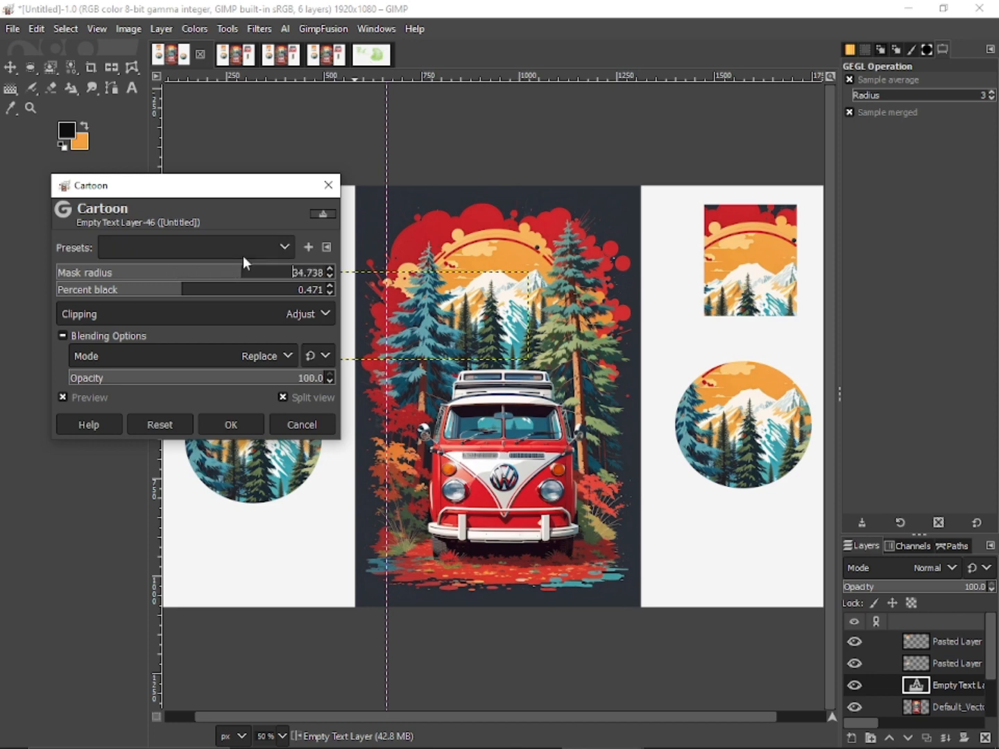
{"action": "left_click", "coordinate": [302, 424]}
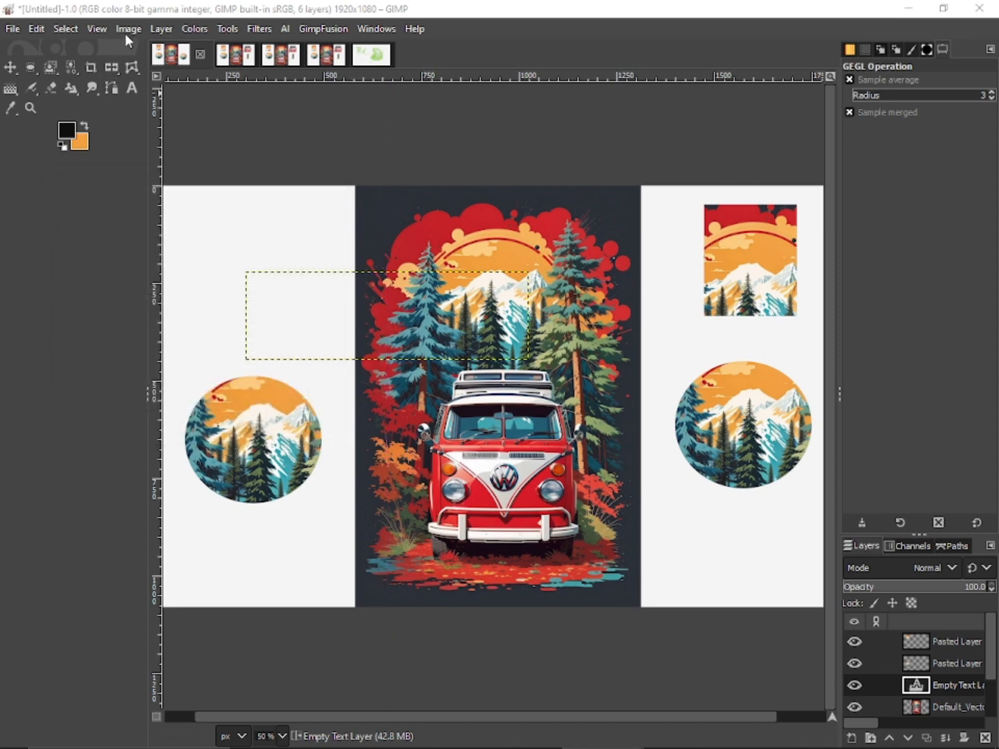
Make the van picture's layer the active layer
{"action": "left_click", "coordinate": [66, 27]}
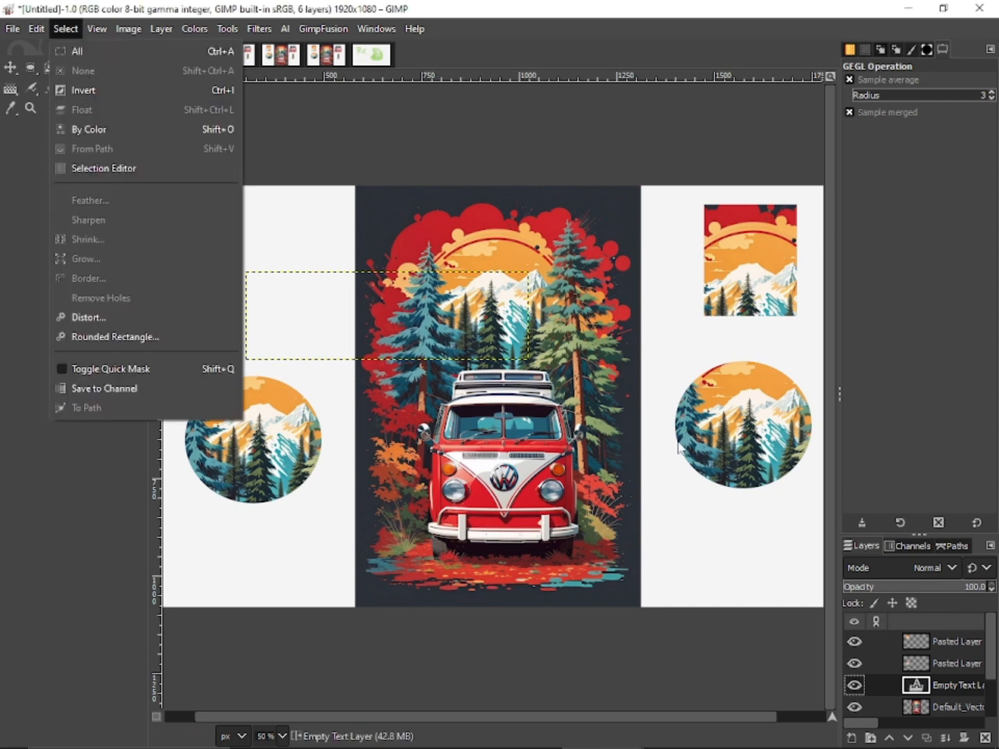
{"action": "left_click", "coordinate": [954, 694]}
{"action": "scroll", "coordinate": [954, 693], "scroll_direction": "down", "scroll_amount": 2}
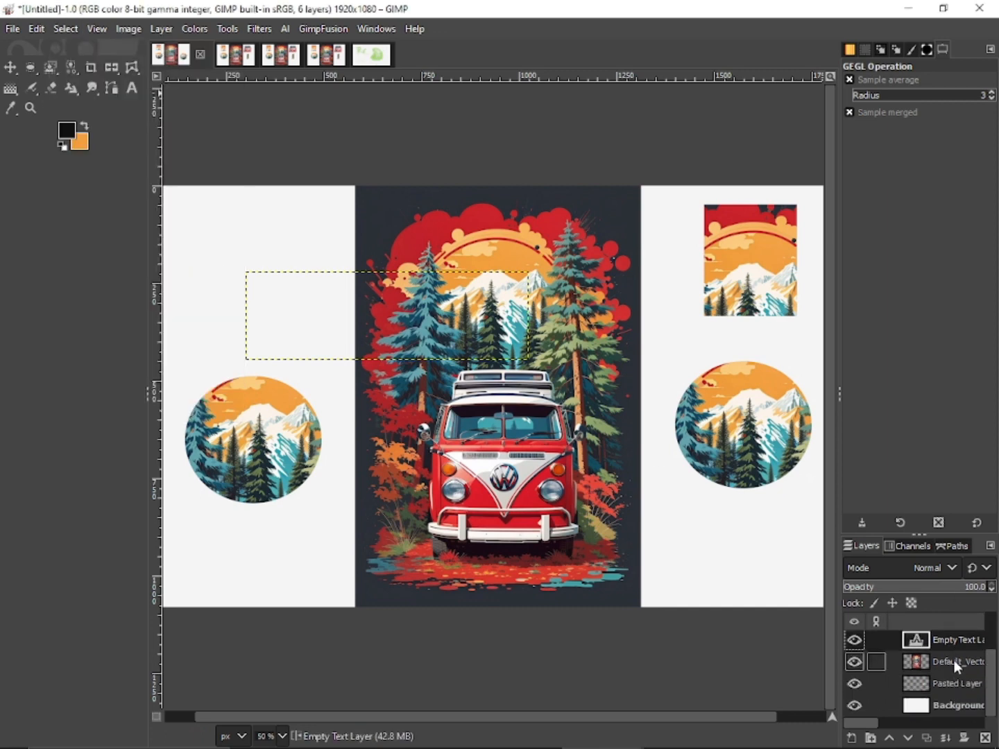
{"action": "left_click", "coordinate": [954, 661]}
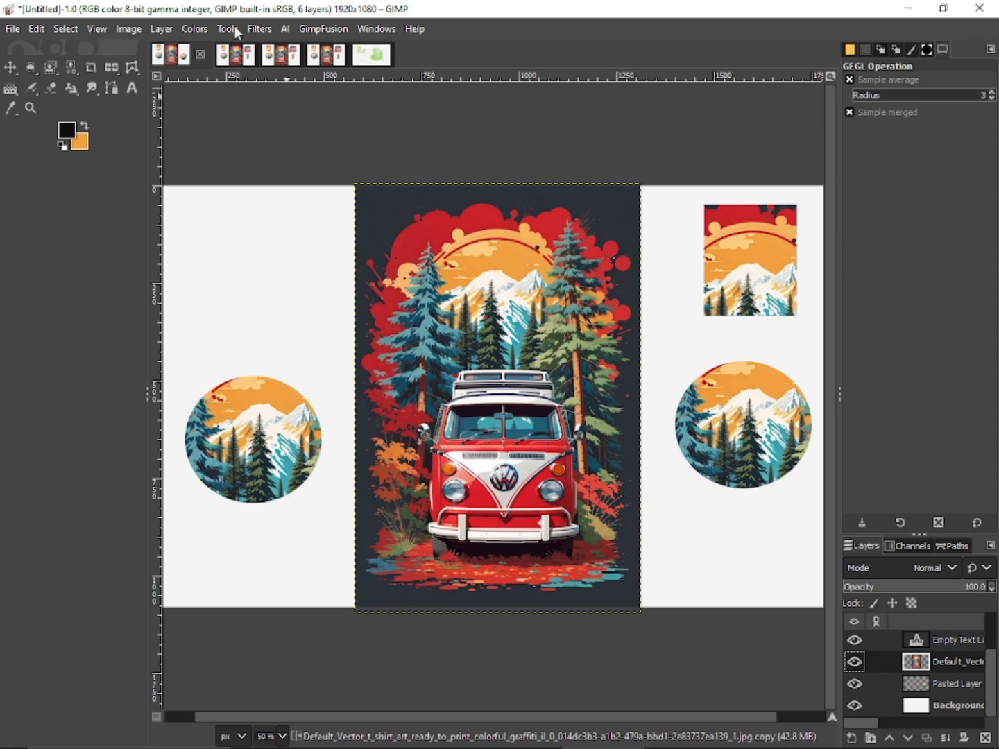
Try the Cartoon filter on the van layer in split view with mask radius 25.581 and percent black 0.741
{"action": "left_click", "coordinate": [260, 28]}
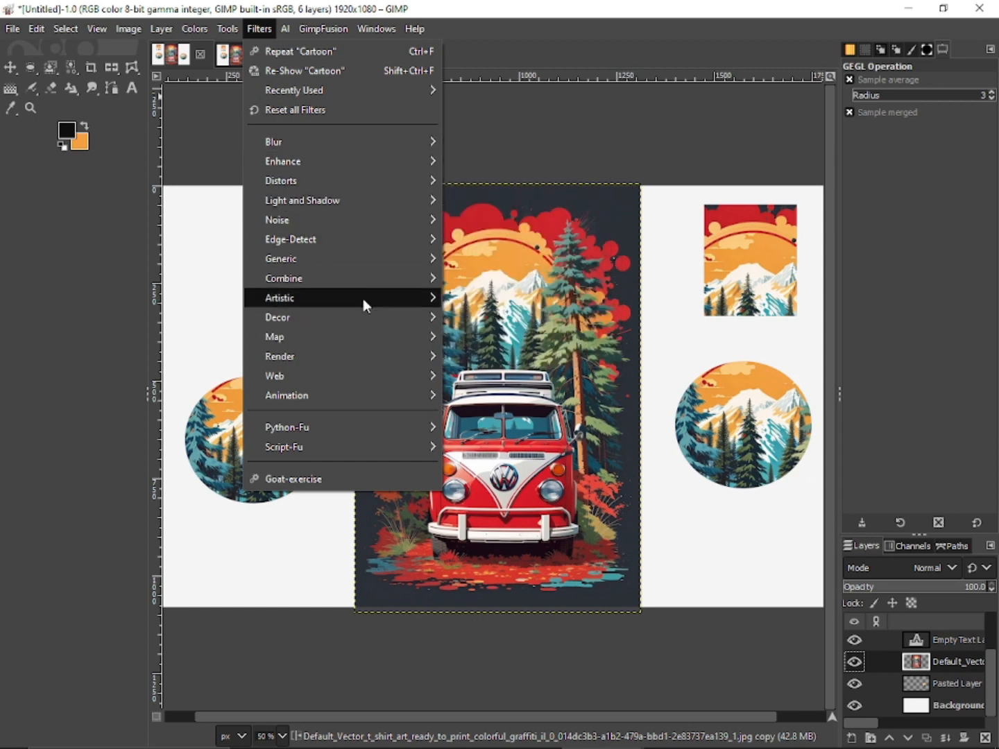
{"action": "mouse_move", "coordinate": [363, 298]}
{"action": "left_click", "coordinate": [513, 319]}
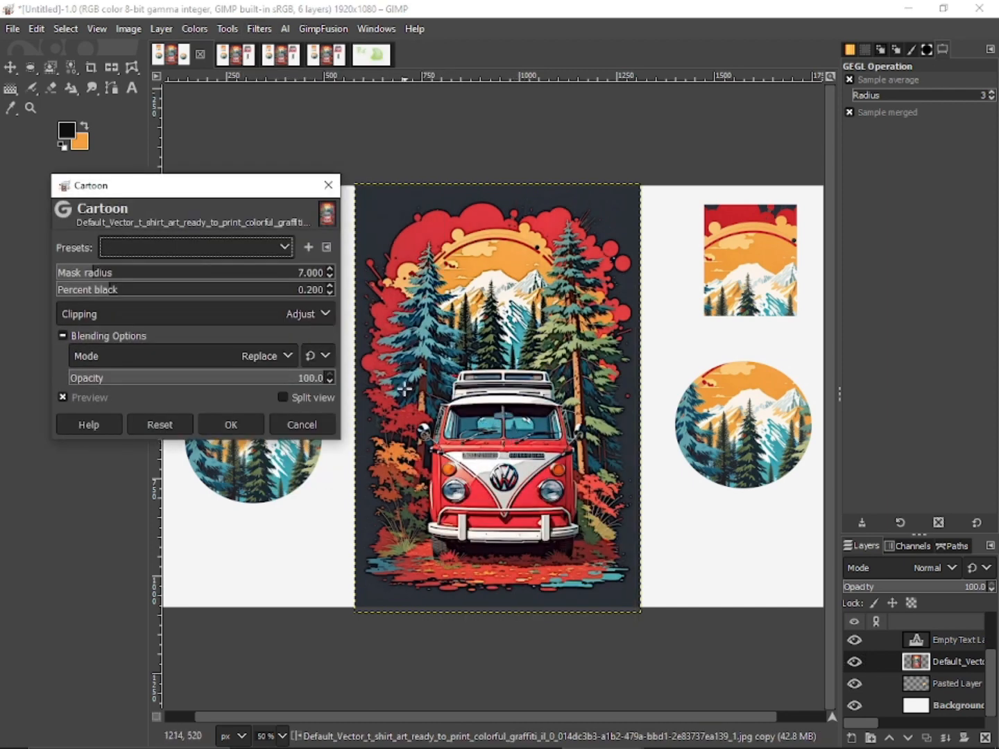
{"action": "left_click", "coordinate": [282, 397]}
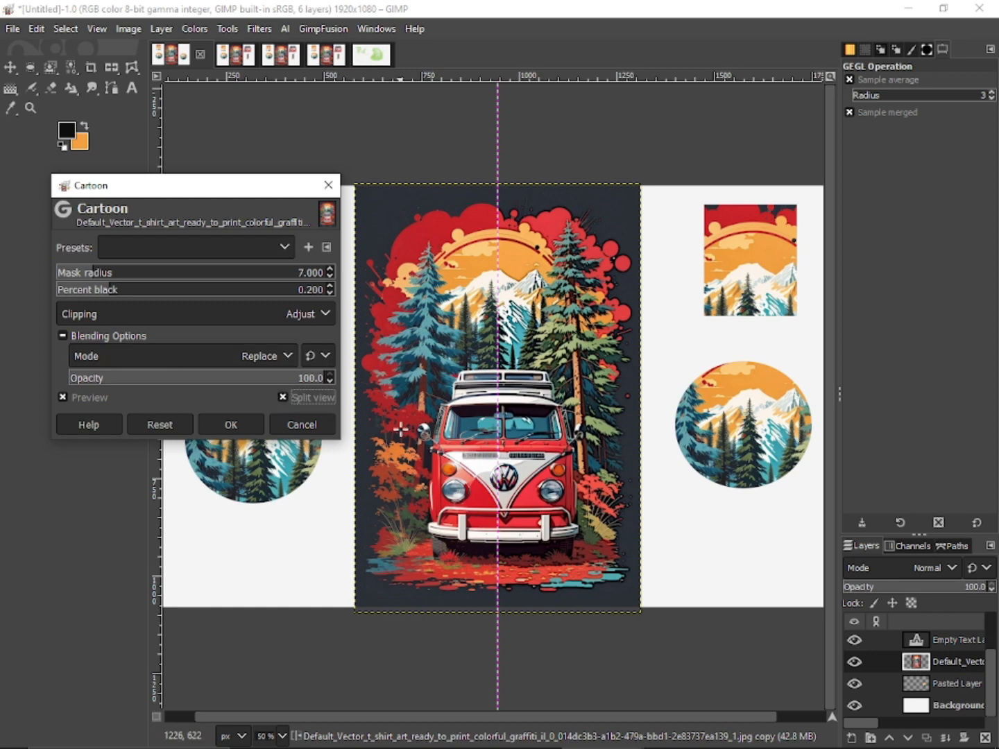
{"action": "left_click_drag", "start_coordinate": [90, 276], "coordinate": [196, 285]}
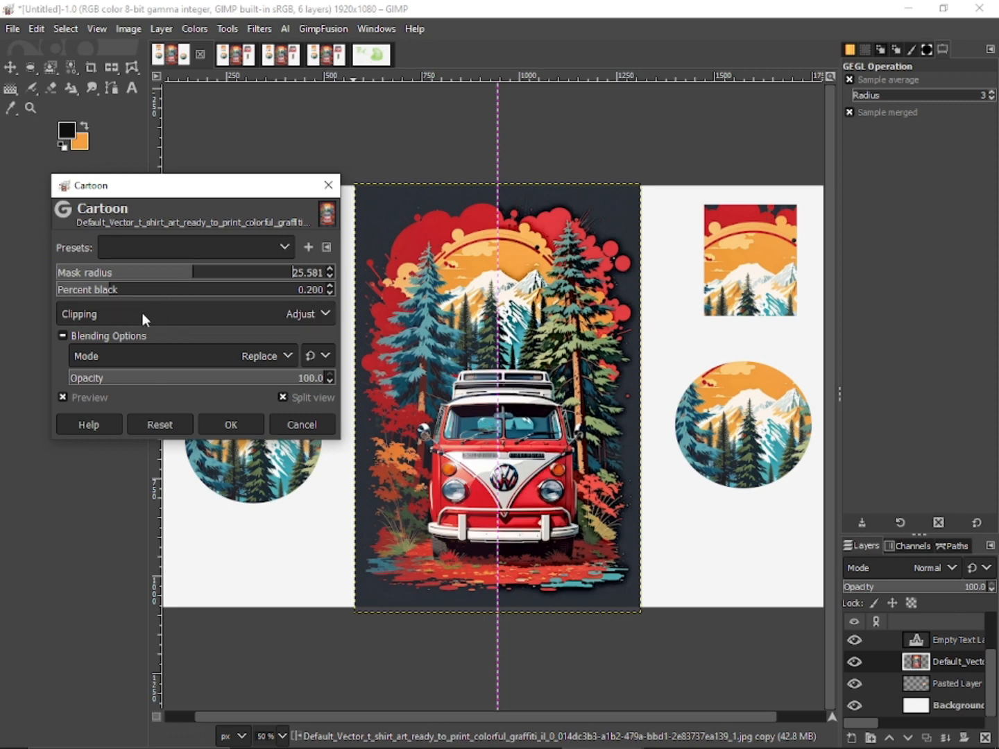
{"action": "left_click", "coordinate": [105, 289]}
{"action": "left_click", "coordinate": [174, 290]}
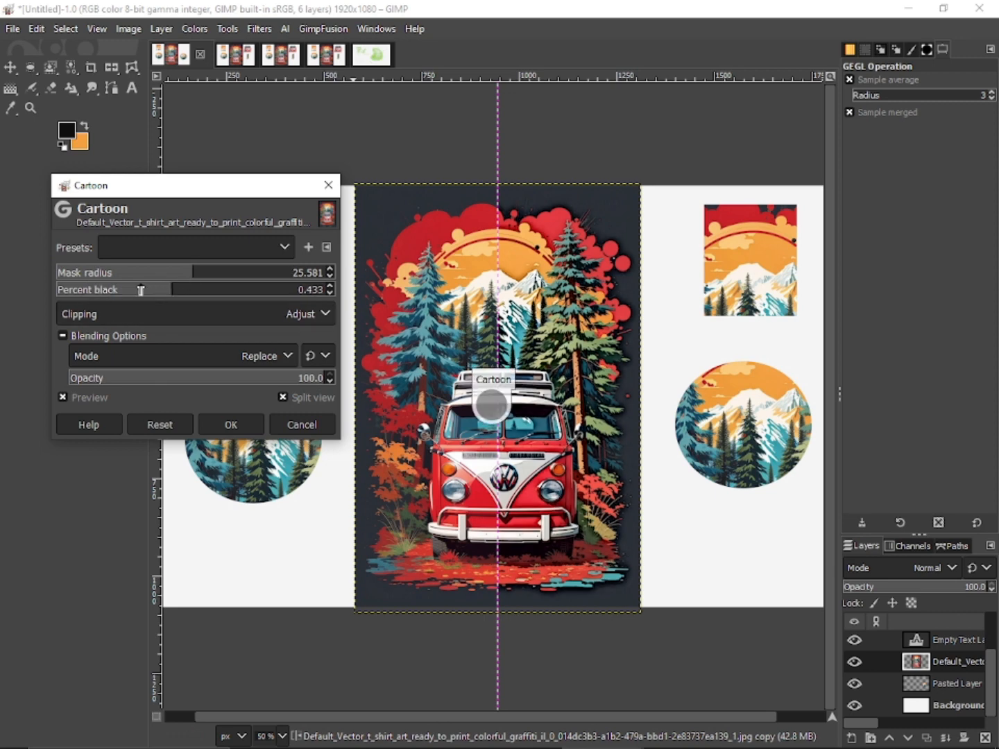
{"action": "left_click", "coordinate": [211, 291]}
{"action": "left_click", "coordinate": [255, 285]}
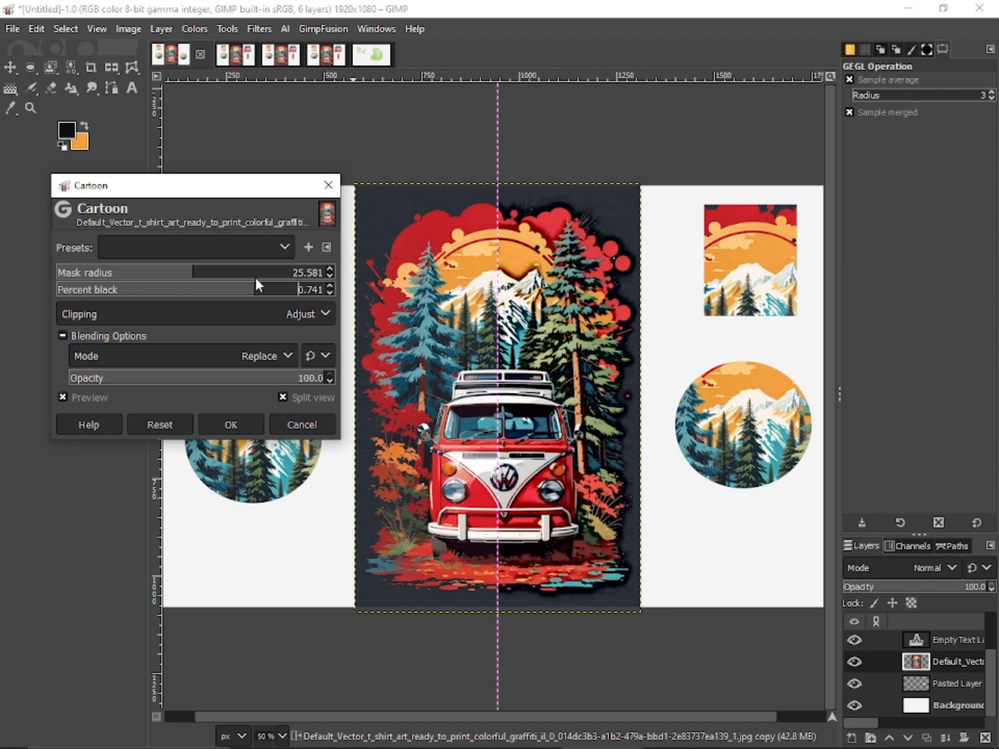
Raise Cartoon's mask radius to 42.587 and increase percent black, apply the filter to the van layer, and undo it
{"action": "left_click", "coordinate": [274, 277]}
{"action": "left_click", "coordinate": [284, 278]}
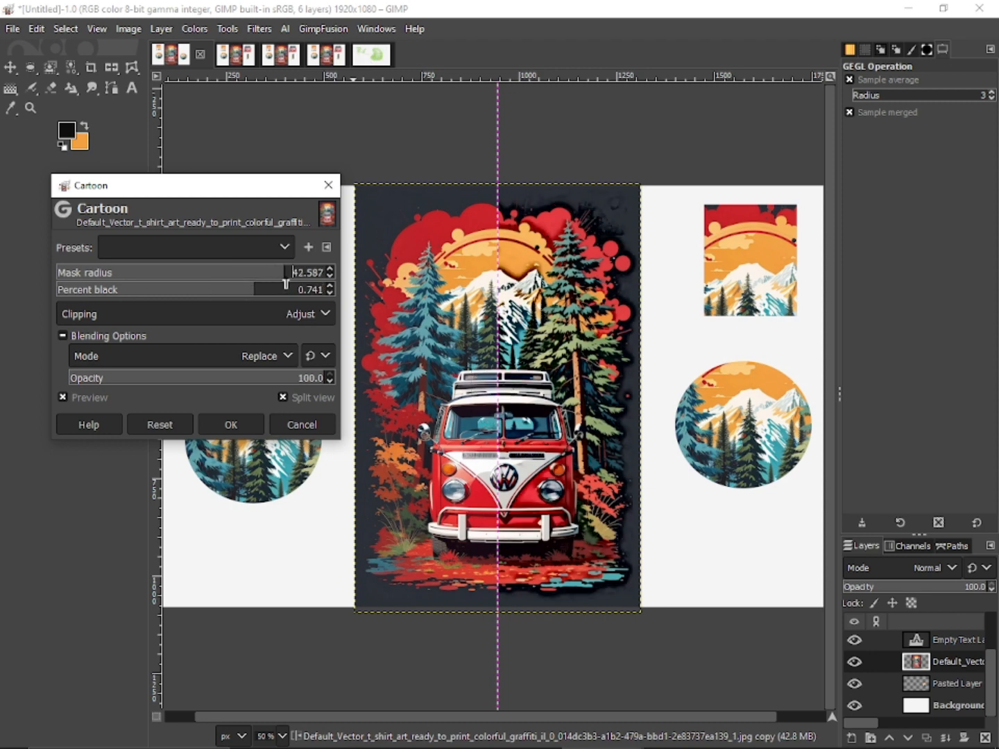
{"action": "left_click", "coordinate": [284, 277]}
{"action": "left_click", "coordinate": [285, 286]}
{"action": "left_click", "coordinate": [231, 425]}
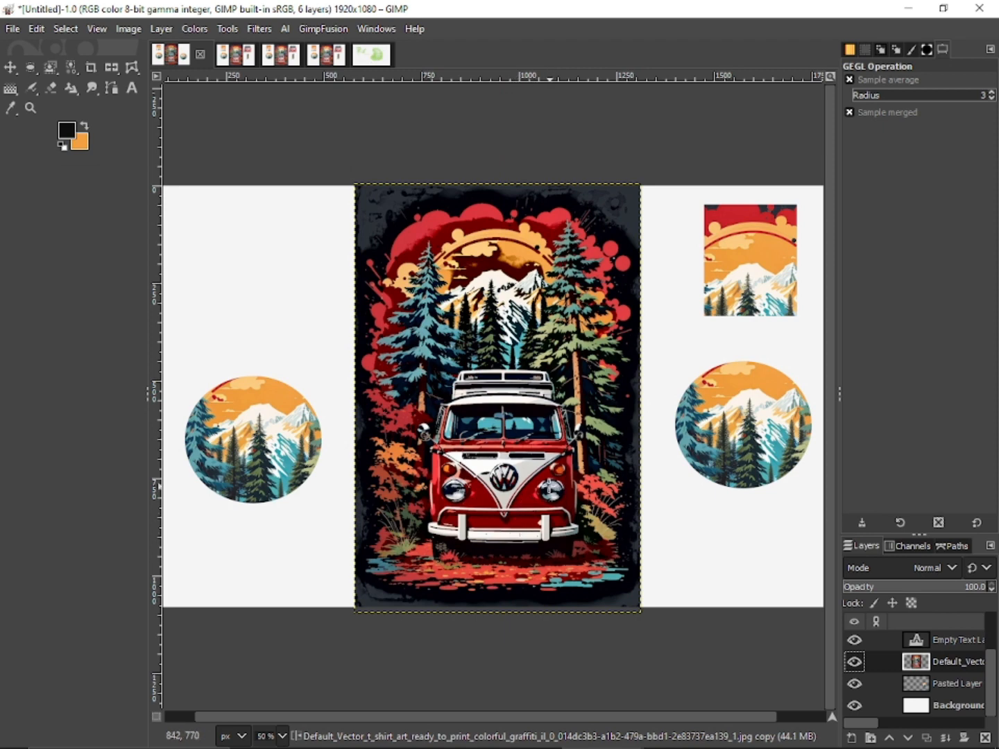
{"action": "key", "text": "ctrl+z"}
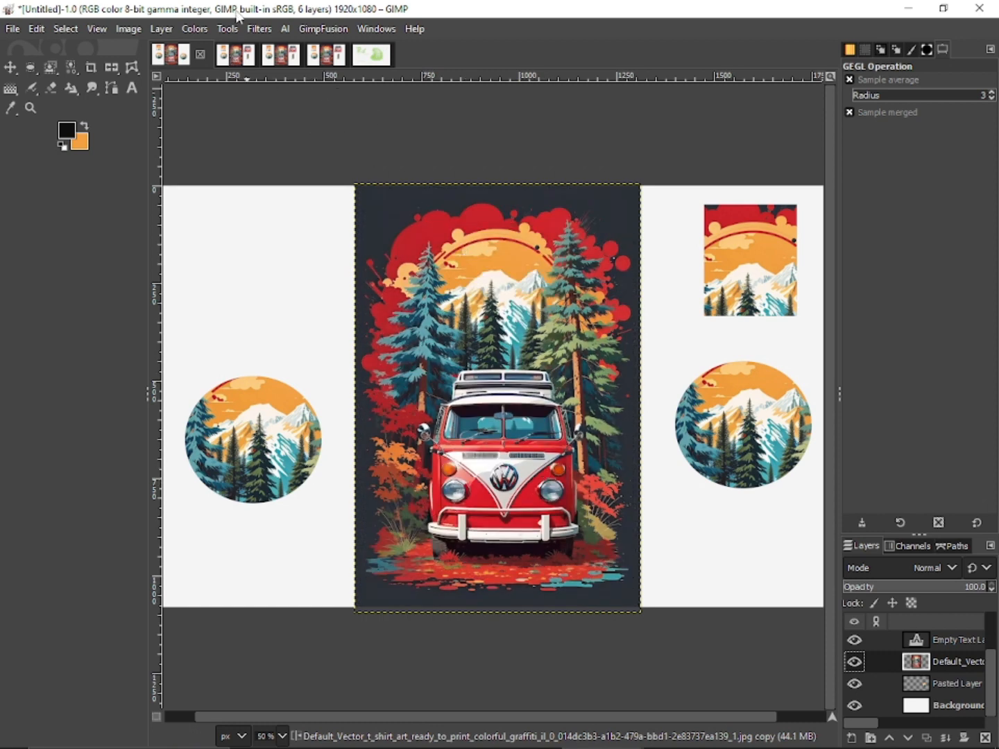
Try the Waterpixels filter on the van layer with superpixels size 134, gradient smoothness 3.660 and spatial regularization 10
{"action": "left_click", "coordinate": [259, 29]}
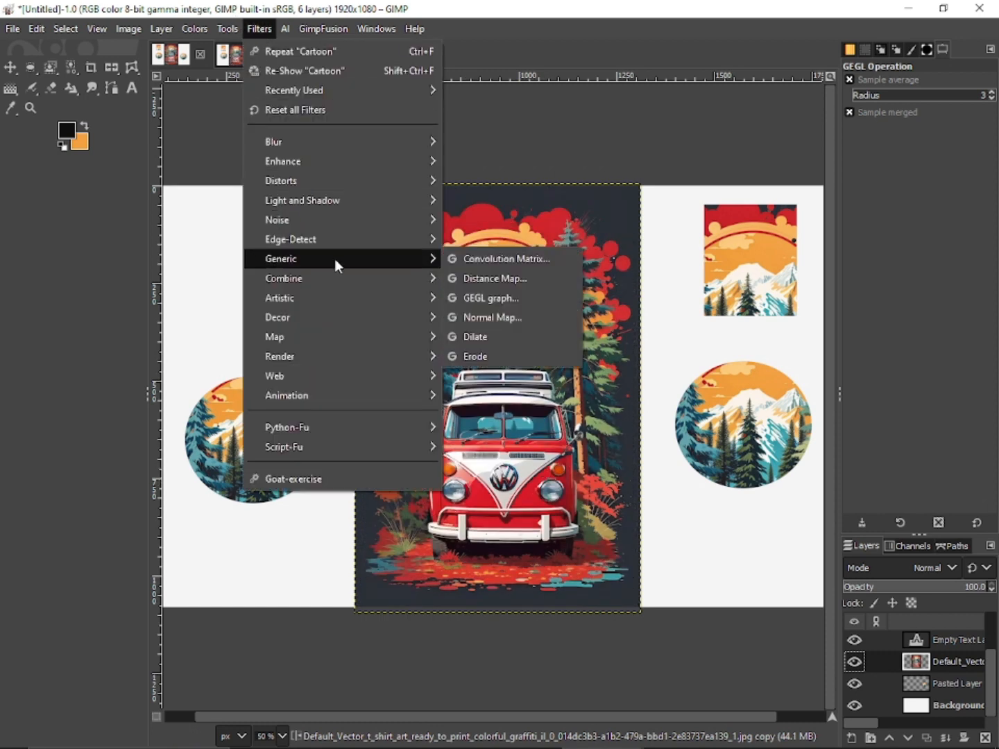
{"action": "mouse_move", "coordinate": [342, 297]}
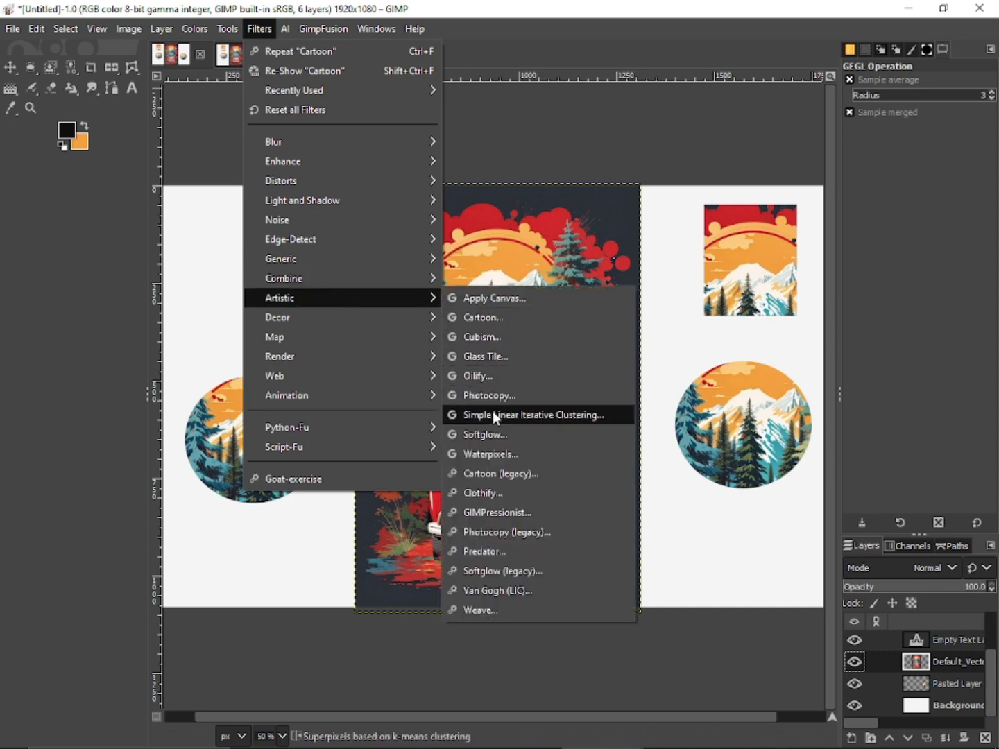
{"action": "left_click", "coordinate": [509, 455]}
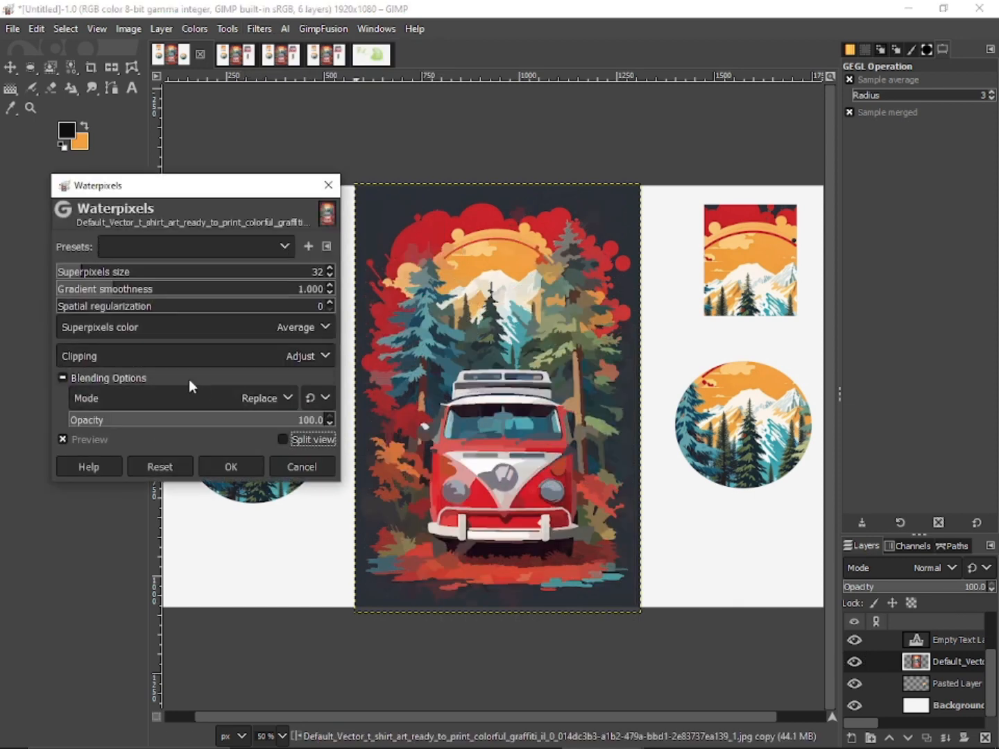
{"action": "left_click", "coordinate": [190, 266]}
{"action": "left_click", "coordinate": [229, 288]}
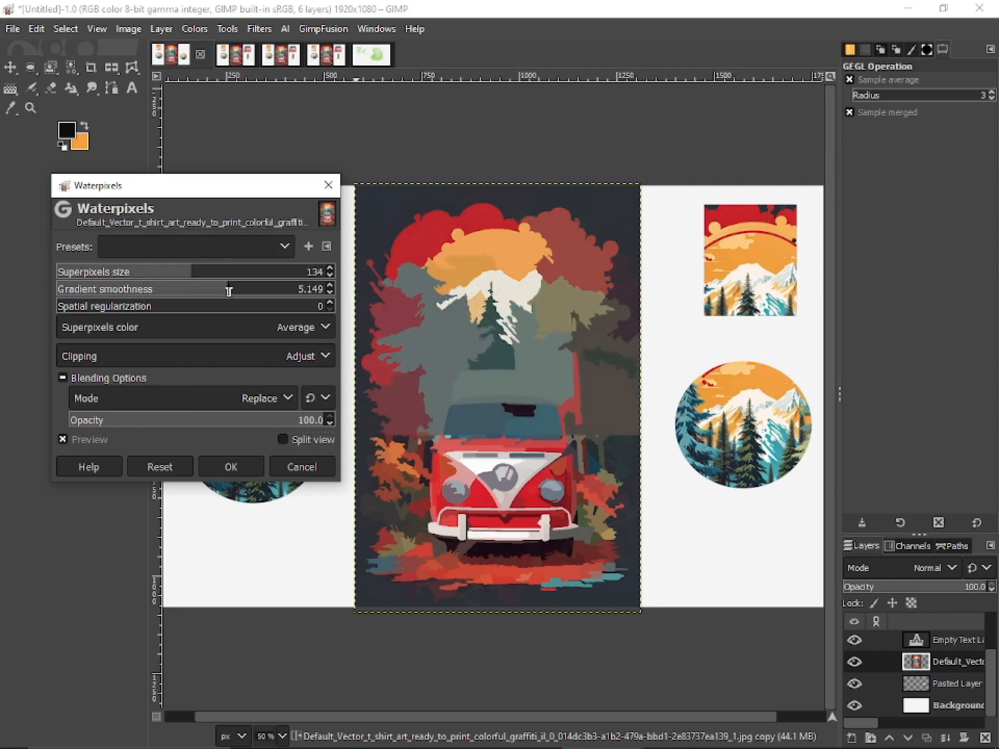
{"action": "left_click_drag", "start_coordinate": [228, 290], "coordinate": [210, 290]}
{"action": "left_click", "coordinate": [191, 289]}
{"action": "left_click", "coordinate": [131, 307]}
{"action": "left_click", "coordinate": [108, 308]}
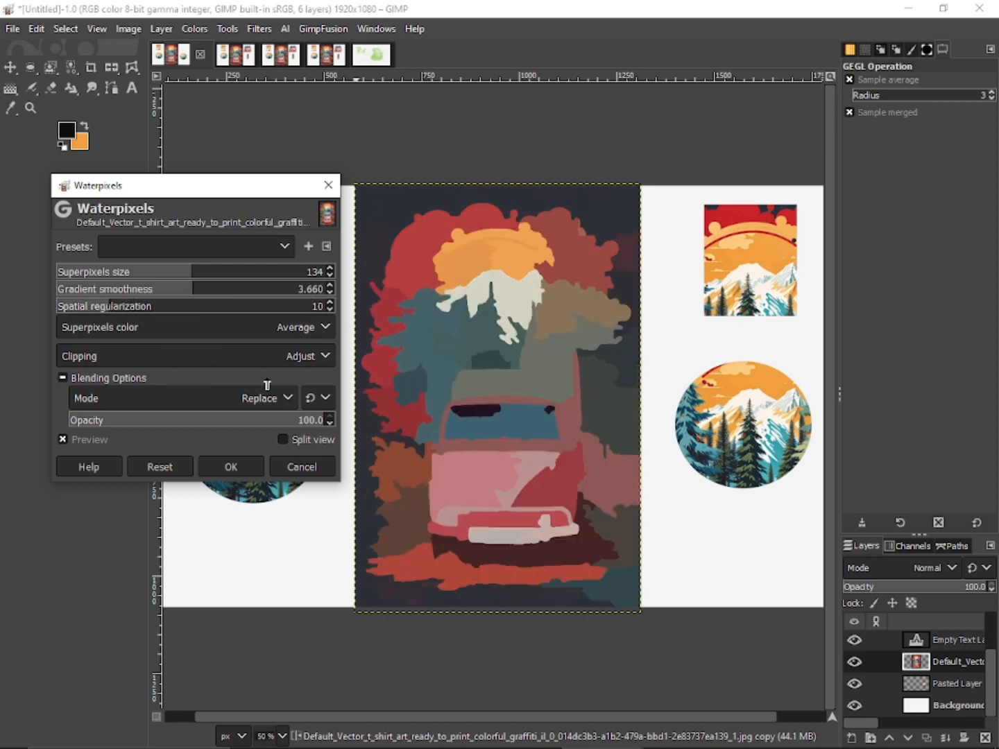
Compare Waterpixels in split view, set superpixels size to 123, apply the filter to the van layer, and undo it
{"action": "left_click", "coordinate": [282, 440]}
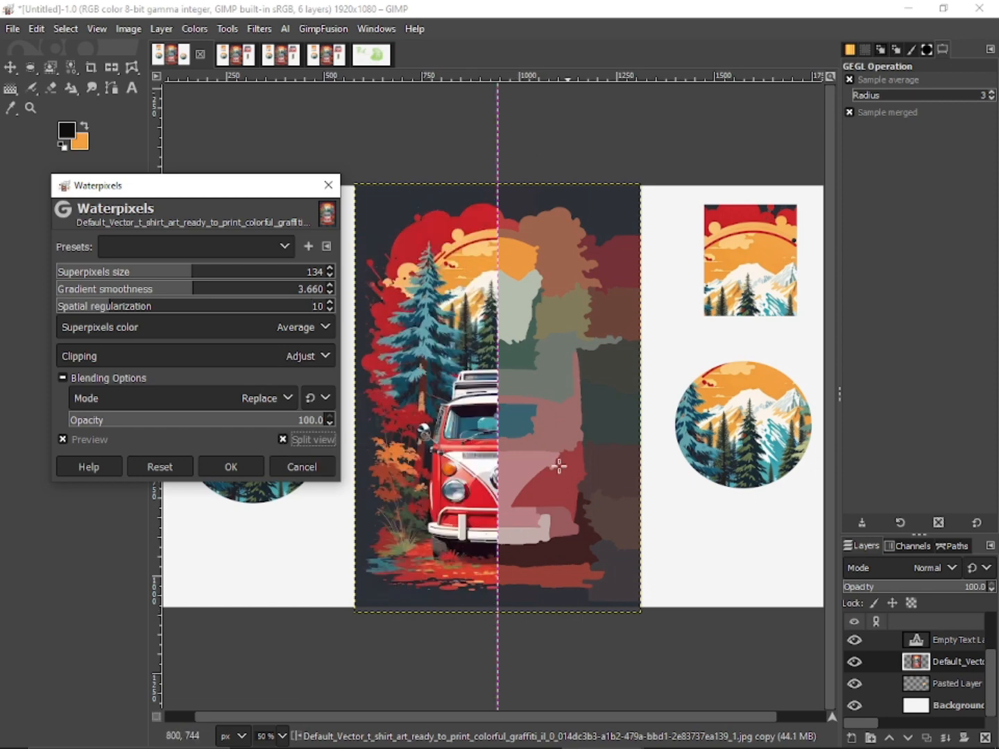
{"action": "left_click", "coordinate": [181, 267]}
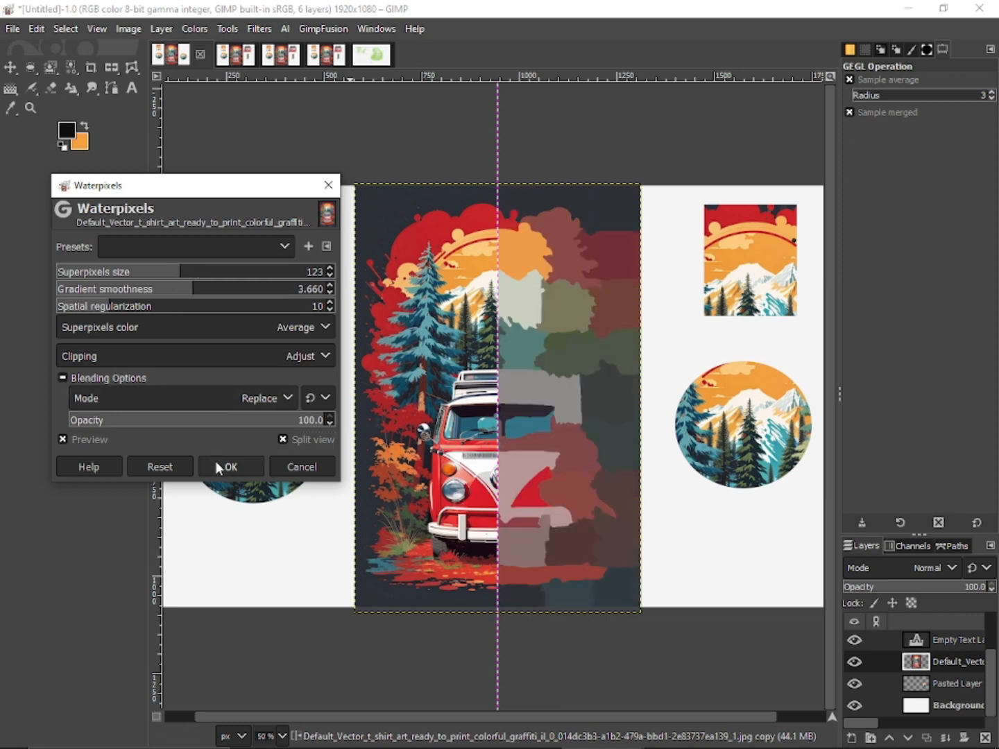
{"action": "left_click", "coordinate": [240, 461]}
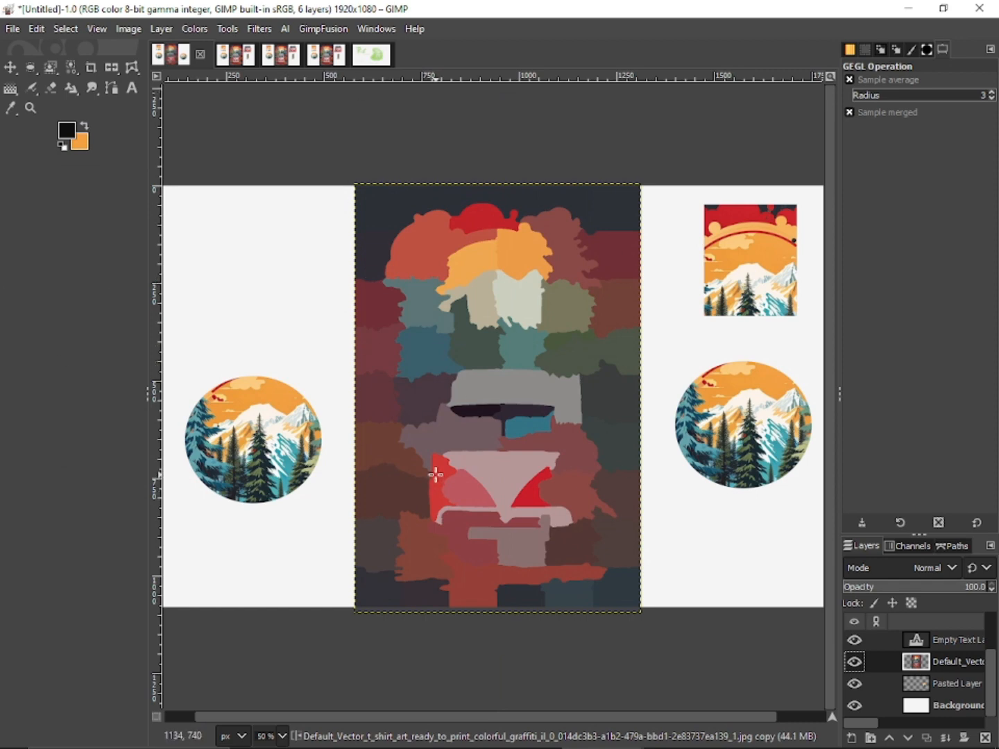
{"action": "key", "text": "ctrl+z"}
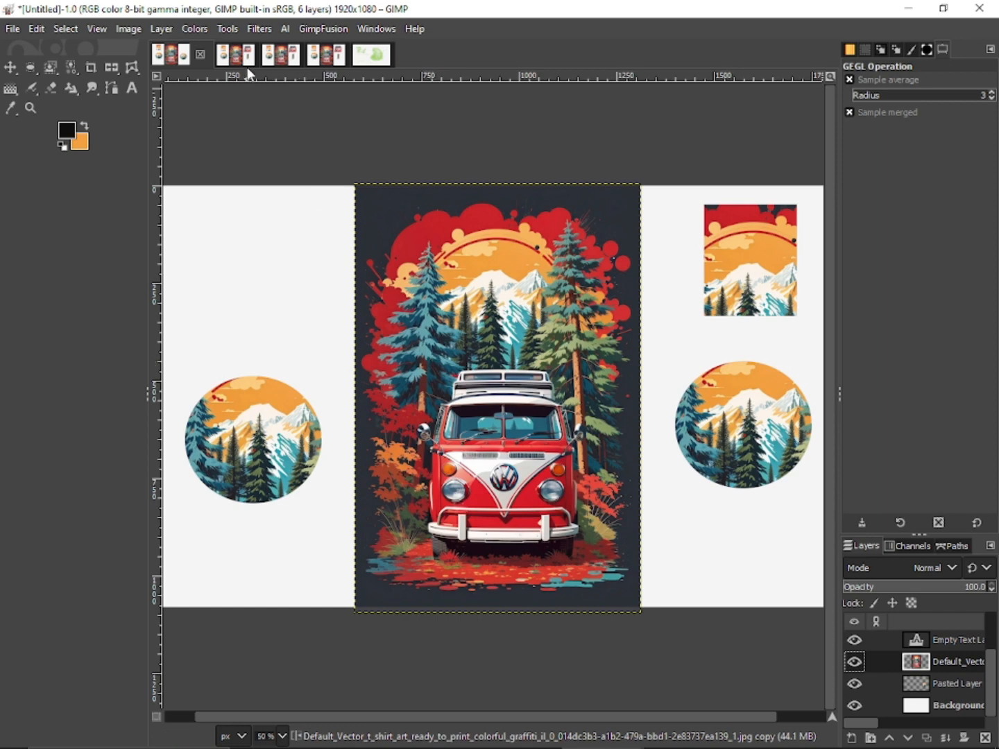
{"action": "left_click", "coordinate": [270, 29]}
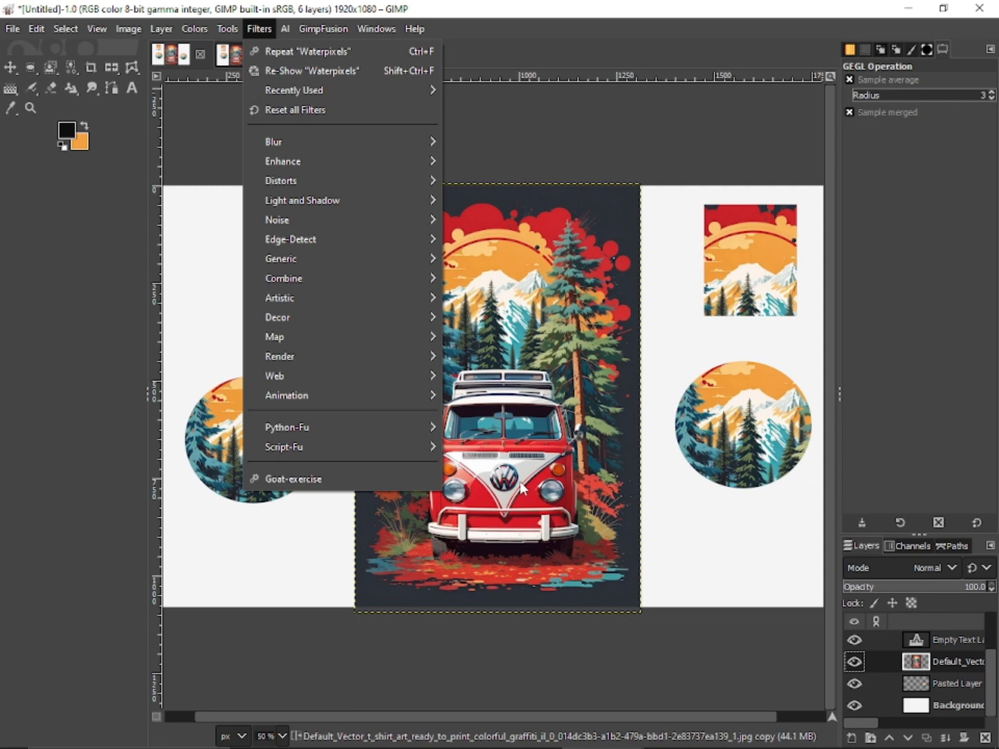
{"action": "left_click", "coordinate": [98, 342]}
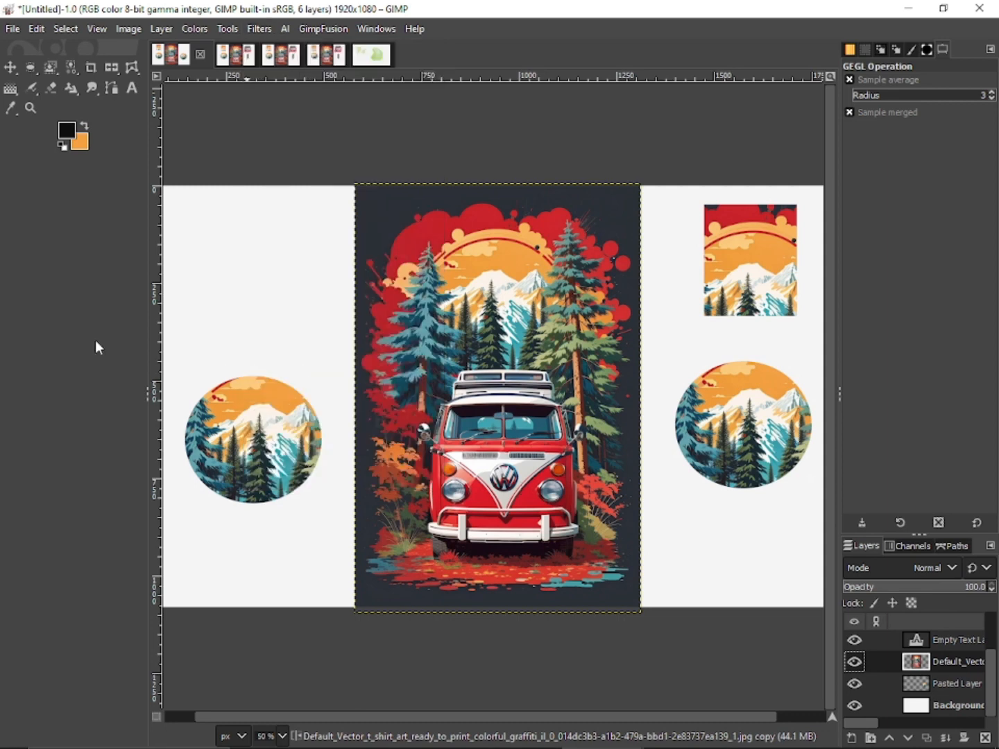